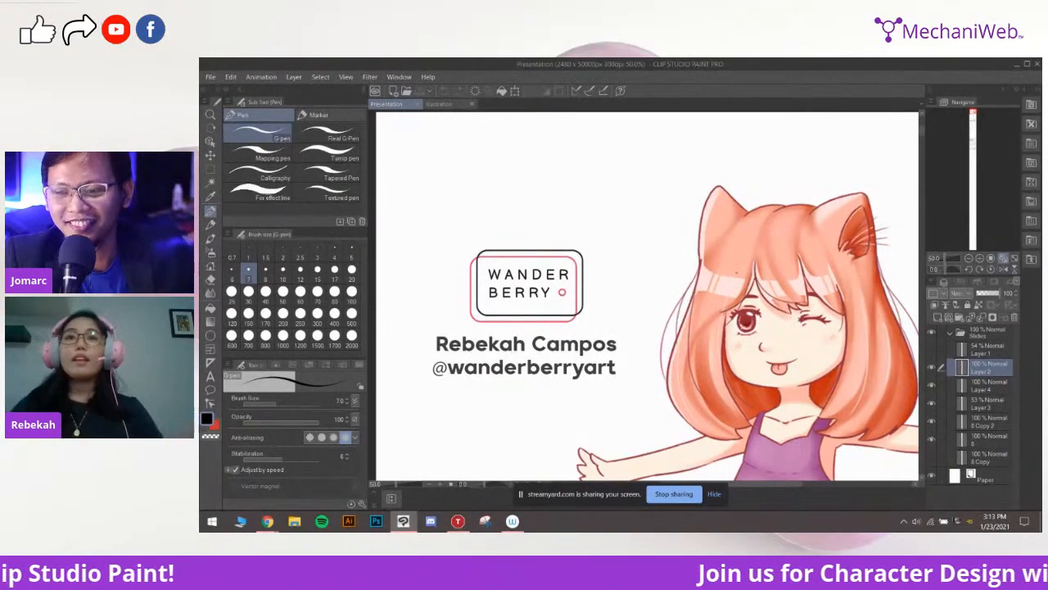
Page through the presentation from the title slide past the workshop flow and character question slides to the Shapes slide
scroll(758, 341, "down", 10)
mouse_move(791, 336)
left_mouse_down()
mouse_move(789, 298)
mouse_move(789, 328)
mouse_move(803, 338)
left_mouse_up()
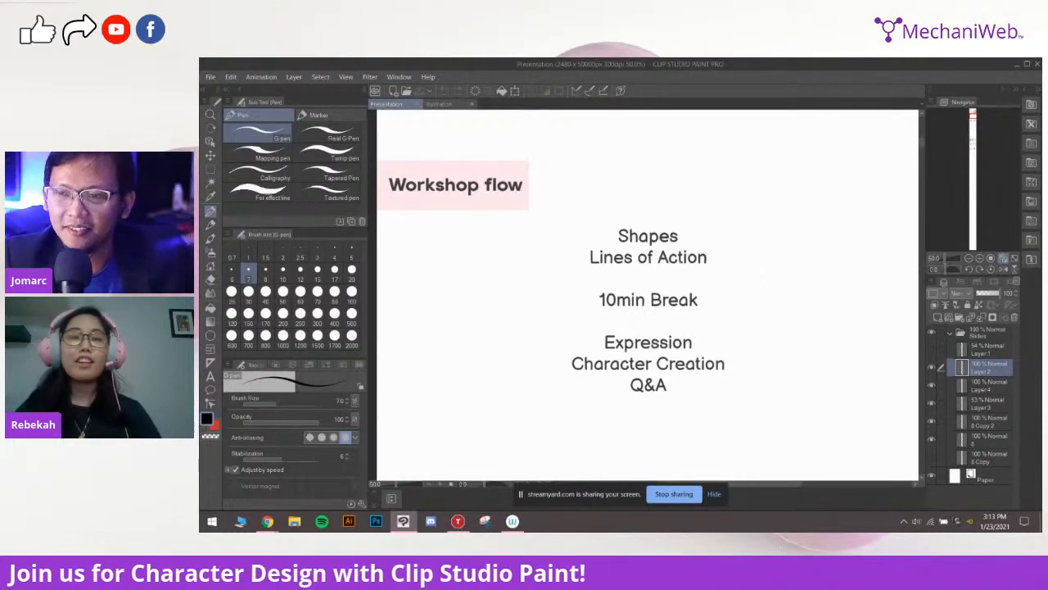
left_click_drag(784, 313, 783, 313)
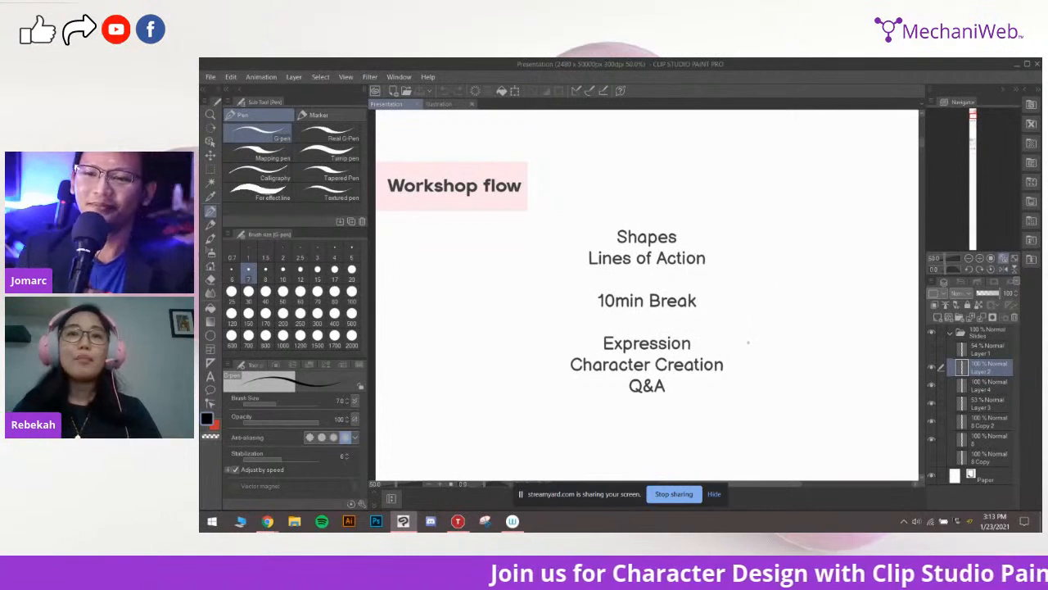
left_click_drag(755, 344, 747, 339)
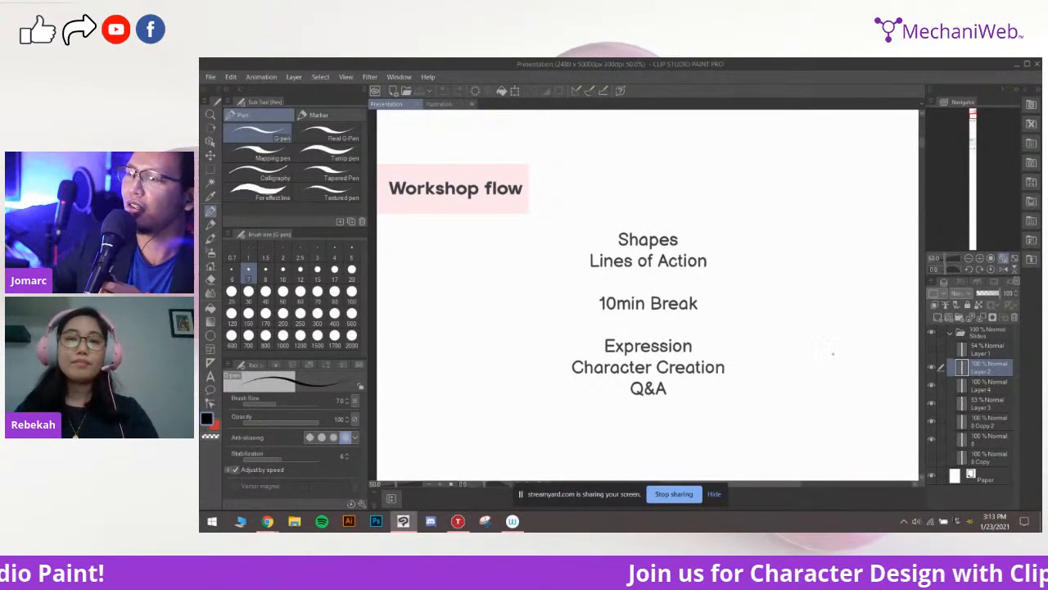
left_click_drag(831, 375, 828, 365)
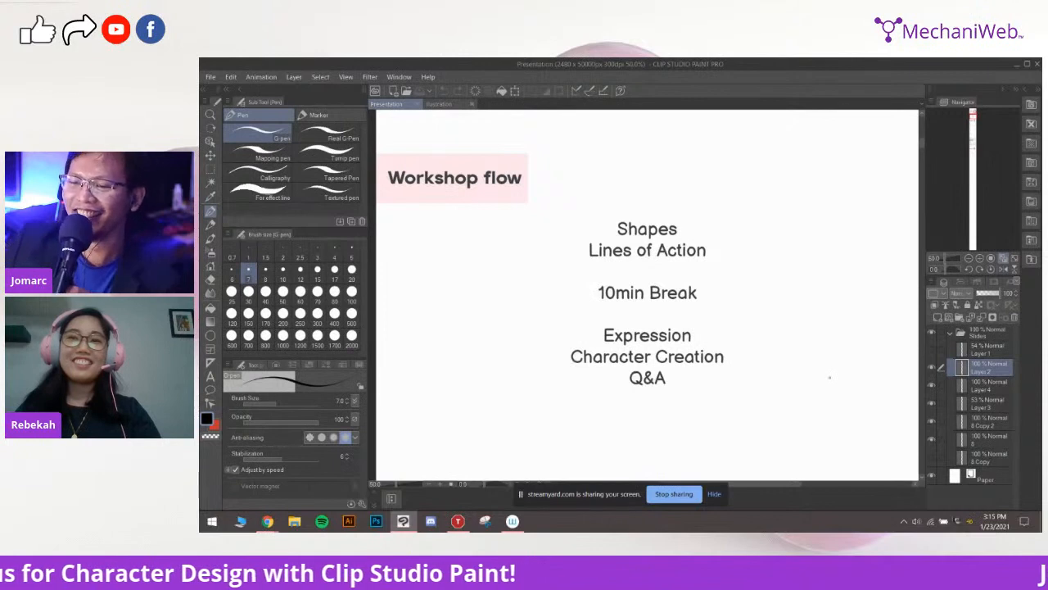
left_click_drag(832, 424, 839, 399)
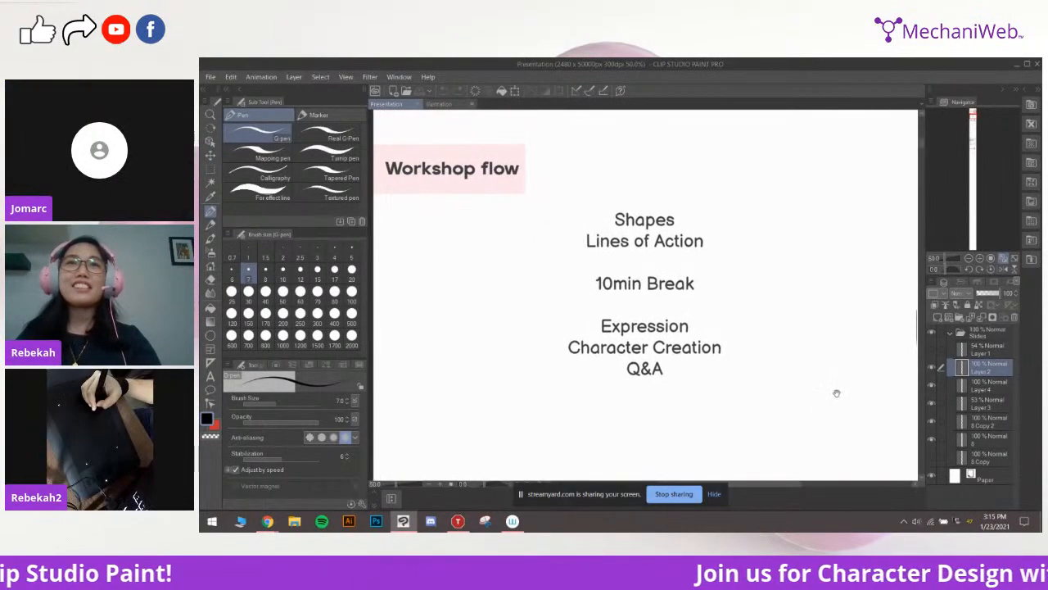
left_click_drag(836, 477, 838, 367)
mouse_move(832, 475)
left_mouse_down()
mouse_move(842, 351)
mouse_move(830, 358)
mouse_move(838, 377)
mouse_move(842, 366)
left_mouse_up()
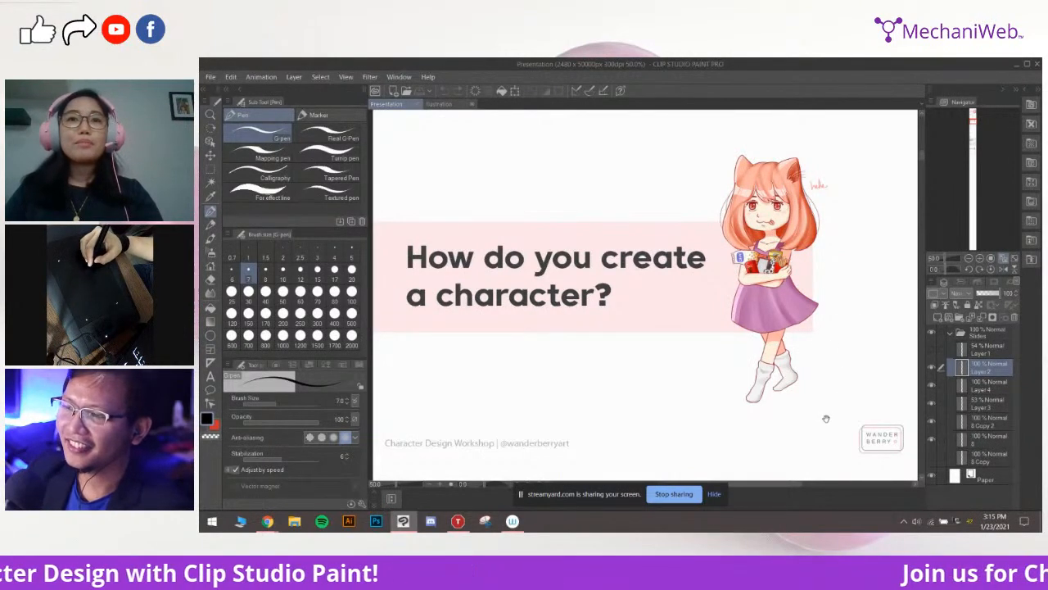
scroll(825, 417, "down", 5)
left_click_drag(825, 352, 831, 349)
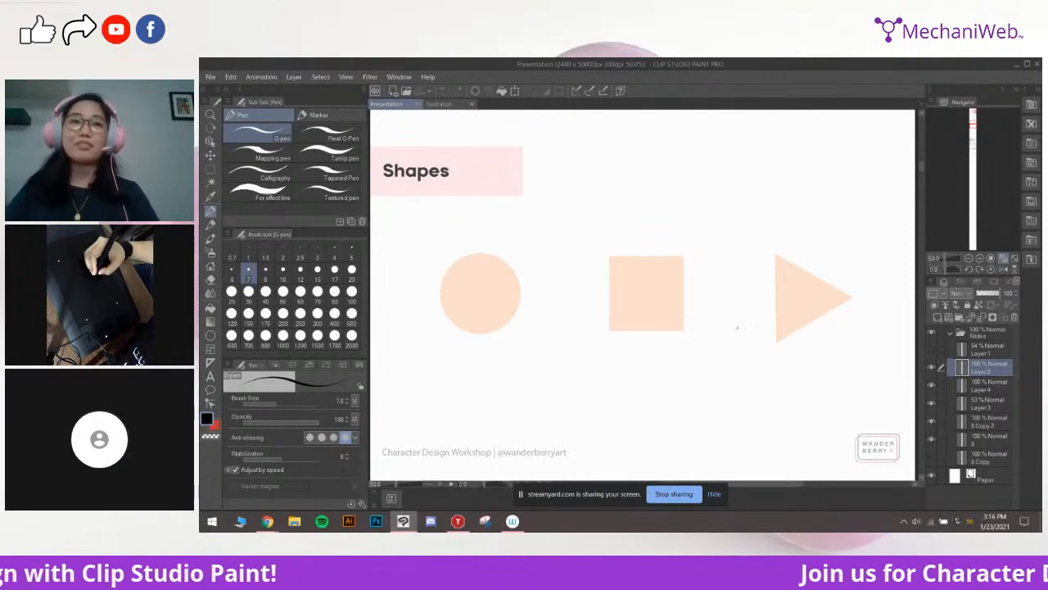
Try tracing the left edge of the peach circle with black G-pen strokes
scroll(619, 286, "up", 4)
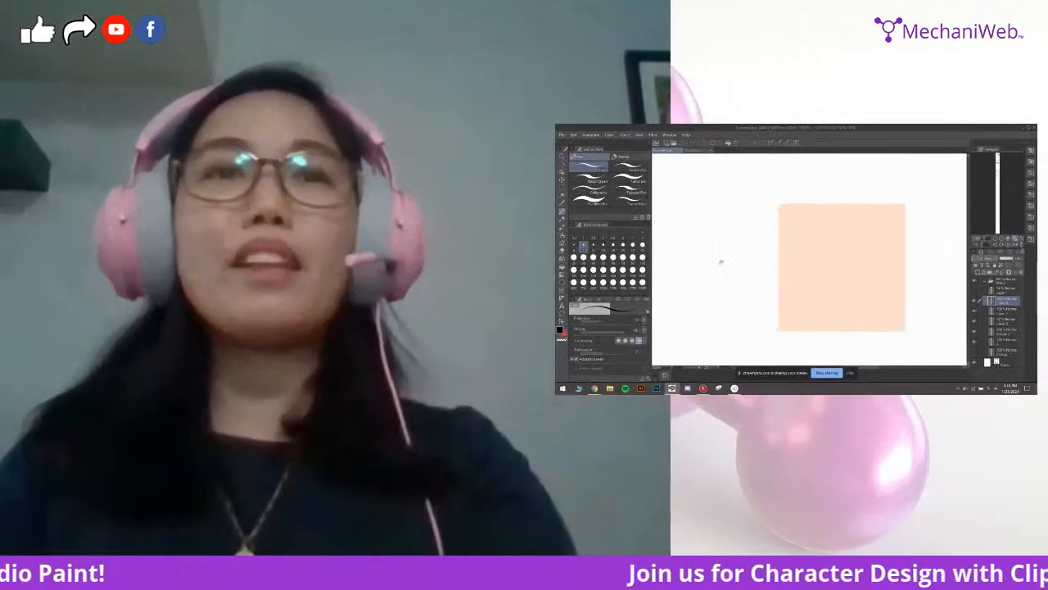
left_click_drag(721, 262, 858, 243)
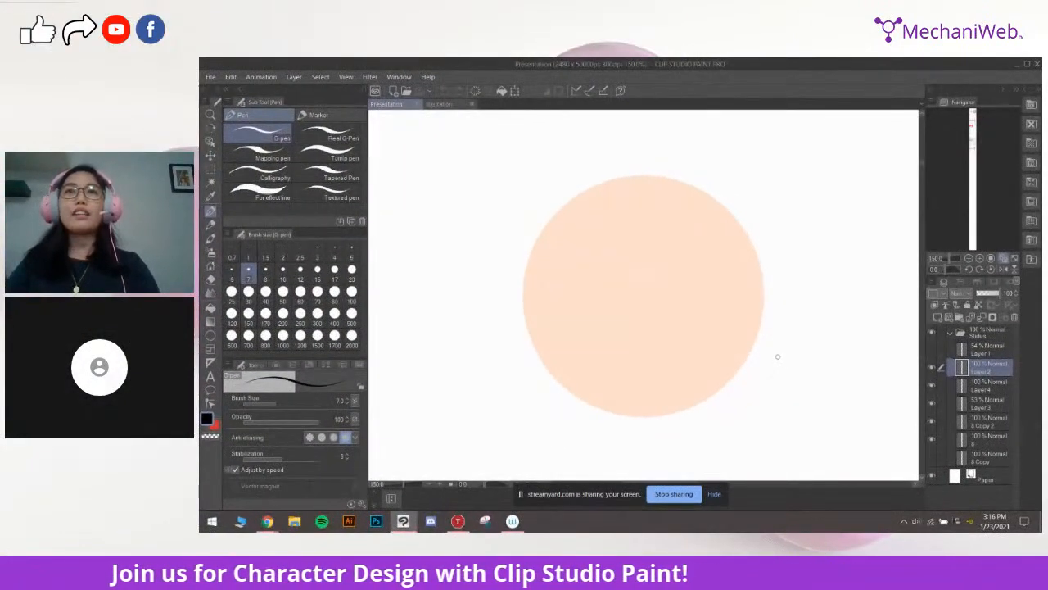
mouse_move(531, 270)
left_mouse_down()
mouse_move(531, 353)
mouse_move(549, 381)
left_mouse_up()
key("ctrl+z")
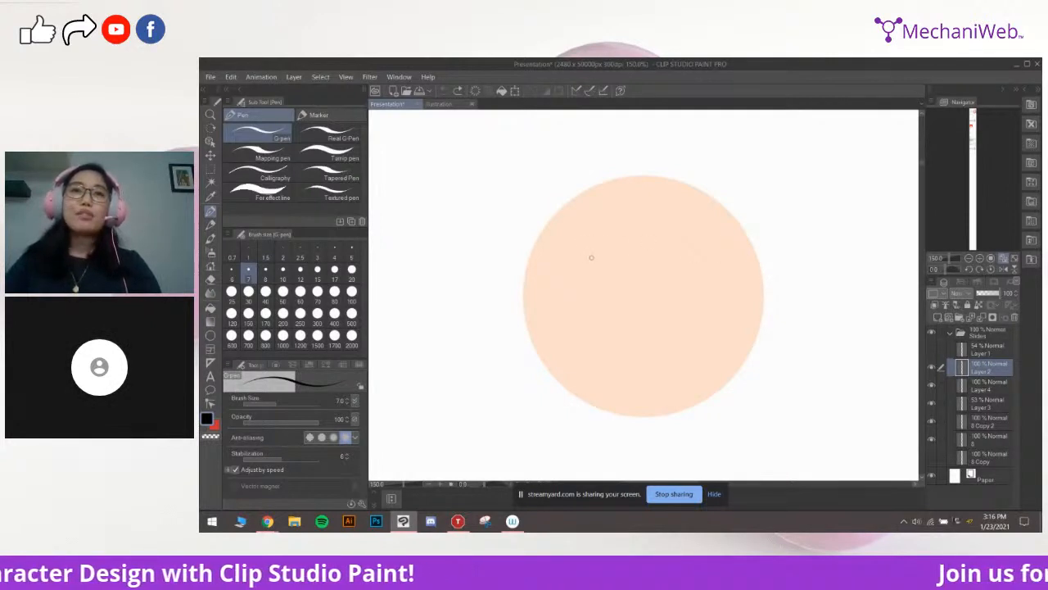
scroll(591, 257, "down", 2)
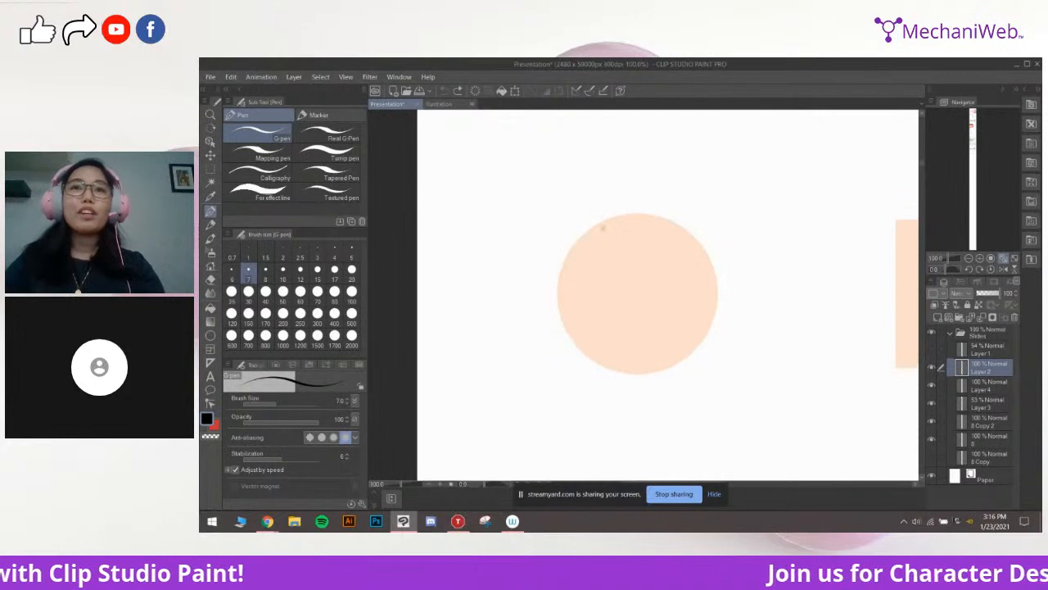
key("ctrl+z")
mouse_move(574, 256)
left_mouse_down()
mouse_move(573, 354)
mouse_move(590, 361)
left_mouse_up()
key("ctrl+z")
left_click_drag(566, 259, 593, 358)
key("ctrl+z")
key("ctrl+z")
mouse_move(567, 265)
left_mouse_down()
mouse_move(588, 356)
mouse_move(606, 355)
left_mouse_up()
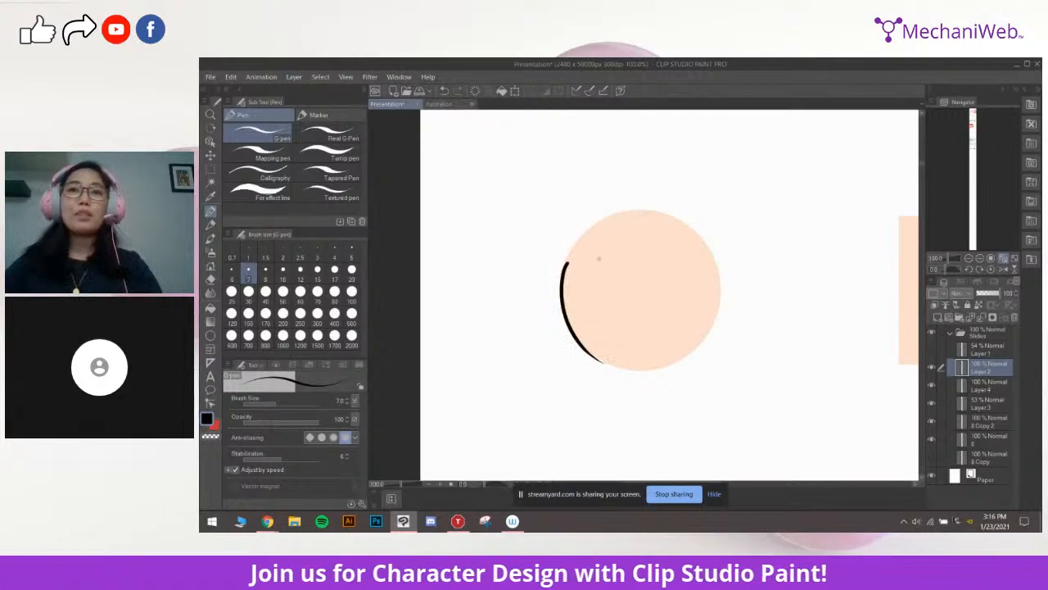
key("ctrl+z")
mouse_move(566, 263)
left_mouse_down()
mouse_move(562, 301)
mouse_move(610, 364)
mouse_move(620, 361)
left_mouse_up()
key("ctrl+z")
key("ctrl+z")
Trace the lower-left edge of the peach circle with a black G-pen stroke
mouse_move(561, 286)
left_mouse_down()
mouse_move(624, 361)
mouse_move(676, 339)
left_mouse_up()
scroll(710, 336, "up", 1)
key("ctrl+x")
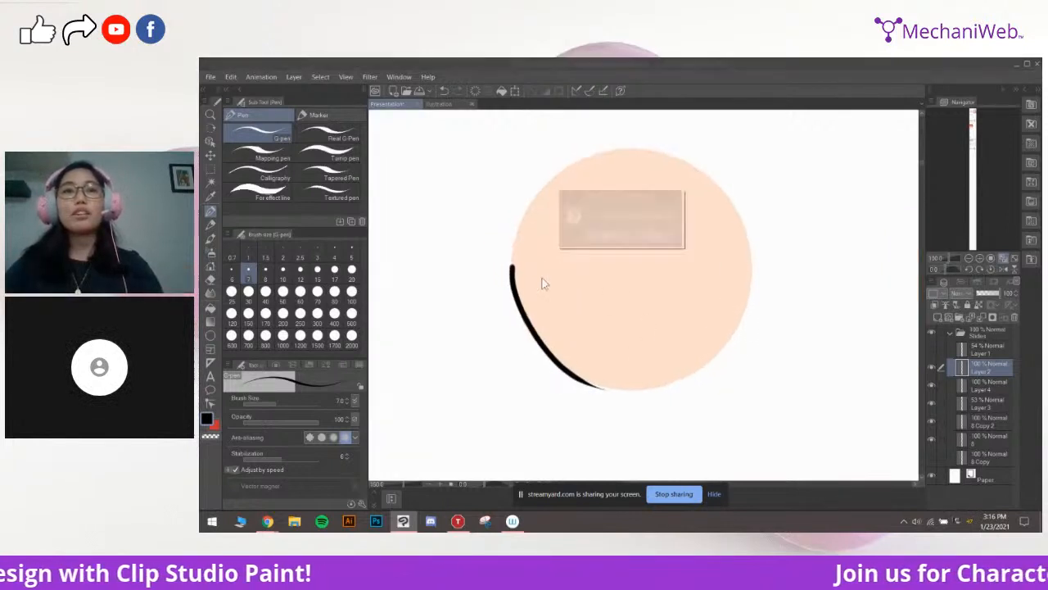
left_click(654, 238)
key("ctrl+z")
key("ctrl+z")
mouse_move(516, 268)
left_mouse_down()
mouse_move(529, 335)
mouse_move(515, 302)
mouse_move(618, 377)
mouse_move(690, 378)
left_mouse_up()
Extend the black outline along the circle's bottom and up its lower-right edge, redoing uneven strokes
left_click_drag(665, 378, 647, 367)
key("ctrl+z")
left_click_drag(569, 370, 665, 372)
key("ctrl+z")
left_click_drag(640, 366, 662, 363)
key("ctrl+z")
left_click_drag(744, 296, 660, 363)
left_click_drag(667, 366, 699, 363)
key("ctrl+z")
left_click_drag(780, 293, 681, 354)
left_click_drag(712, 317, 727, 318)
key("ctrl+z")
mouse_move(804, 291)
left_mouse_down()
mouse_move(767, 341)
mouse_move(710, 365)
left_mouse_up()
key("ctrl+z")
mouse_move(801, 287)
left_mouse_down()
mouse_move(670, 368)
mouse_move(801, 291)
mouse_move(711, 367)
mouse_move(650, 372)
left_mouse_up()
key("ctrl+z")
key("ctrl+z")
key("ctrl+z")
mouse_move(730, 360)
left_mouse_down()
mouse_move(627, 366)
mouse_move(704, 369)
mouse_move(640, 369)
left_mouse_up()
key("ctrl+z")
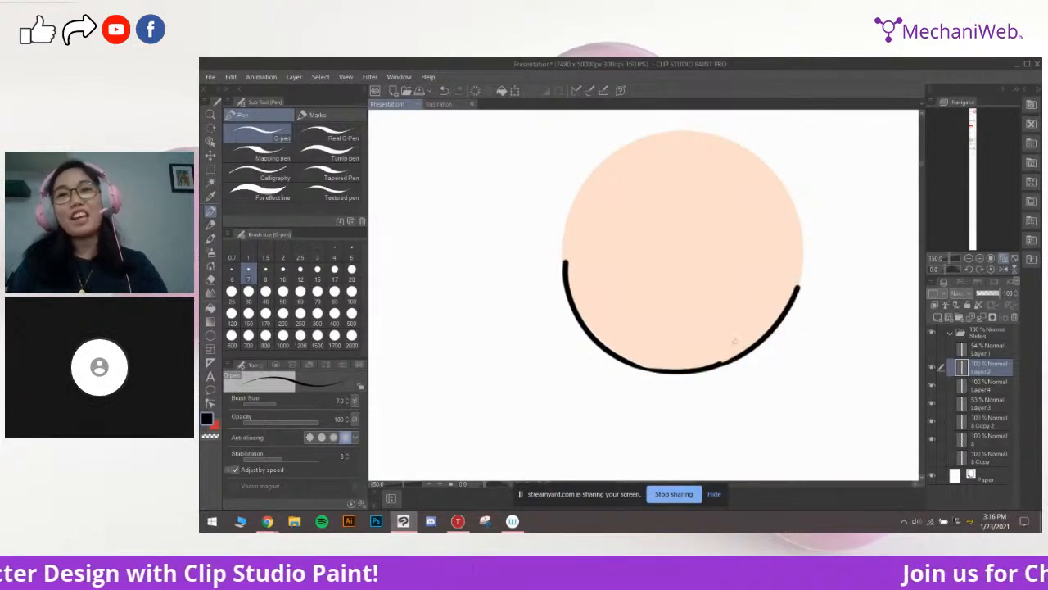
Continue the black outline up the right edge of the circle, undoing and redrawing unsatisfactory strokes
left_click_drag(765, 213, 718, 271)
left_click_drag(693, 358, 724, 311)
key("e")
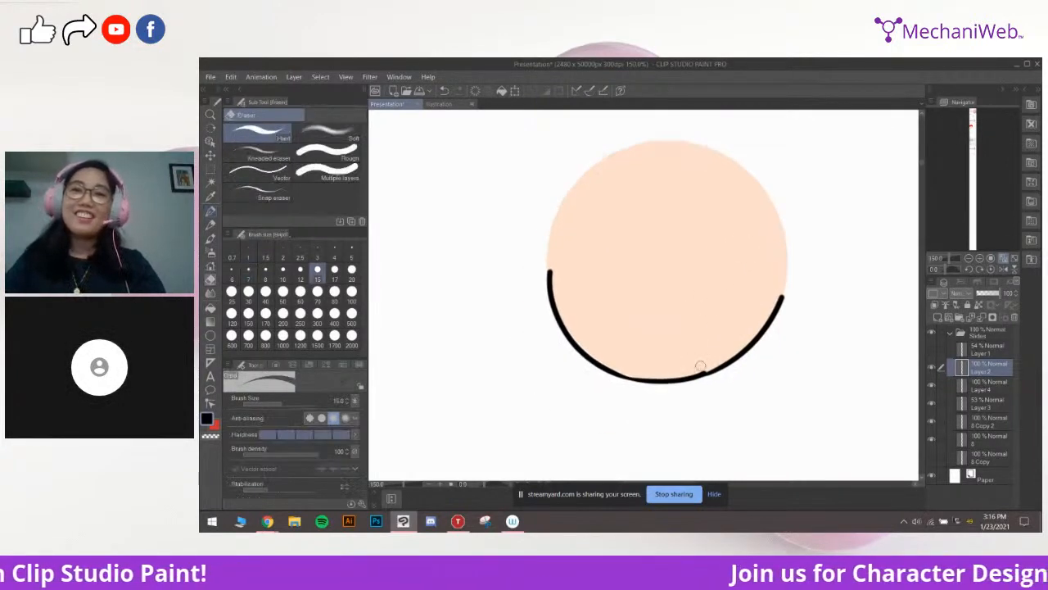
key("p")
left_click_drag(793, 290, 762, 309)
left_click_drag(729, 203, 750, 318)
key("ctrl+z")
mouse_move(726, 195)
left_mouse_down()
mouse_move(746, 218)
mouse_move(753, 329)
left_mouse_up()
key("ctrl+z")
left_click_drag(733, 196, 750, 331)
key("ctrl+z")
key("ctrl+z")
mouse_move(731, 214)
left_mouse_down()
mouse_move(750, 338)
mouse_move(736, 217)
mouse_move(751, 320)
left_mouse_up()
key("ctrl+z")
left_click_drag(711, 244, 751, 280)
Outline the circle's left and upper-left edge in black, redrawing the curve until it follows the shape
left_click_drag(629, 213, 547, 339)
left_click_drag(630, 278, 608, 265)
key("ctrl+z")
key("ctrl+z")
mouse_move(606, 199)
left_mouse_down()
mouse_move(525, 297)
mouse_move(537, 313)
left_mouse_up()
key("ctrl+z")
mouse_move(603, 195)
left_mouse_down()
mouse_move(545, 328)
mouse_move(544, 266)
mouse_move(542, 330)
mouse_move(587, 202)
mouse_move(537, 313)
left_mouse_up()
key("ctrl+z")
key("ctrl+z")
key("ctrl+z")
key("ctrl+z")
Close the black outline across the top and upper-right edge of the circle
mouse_move(598, 198)
left_mouse_down()
mouse_move(694, 190)
mouse_move(729, 203)
mouse_move(570, 190)
mouse_move(679, 190)
left_mouse_up()
key("ctrl+z")
key("ctrl+z")
key("ctrl+z")
key("ctrl+z")
mouse_move(588, 205)
left_mouse_down()
mouse_move(705, 190)
mouse_move(717, 201)
mouse_move(610, 193)
mouse_move(716, 200)
mouse_move(705, 194)
mouse_move(753, 244)
left_mouse_up()
key("ctrl+z")
key("ctrl+z")
key("ctrl+z")
mouse_move(774, 241)
left_mouse_down()
mouse_move(746, 241)
mouse_move(734, 283)
left_mouse_up()
key("ctrl+z")
key("ctrl+z")
mouse_move(704, 214)
left_mouse_down()
mouse_move(774, 272)
mouse_move(756, 174)
mouse_move(696, 221)
left_mouse_up()
key("ctrl+z")
Clean up the outline's lower-right edge with the hard eraser and set the G-pen size to 5
key("e")
left_click_drag(709, 295, 694, 331)
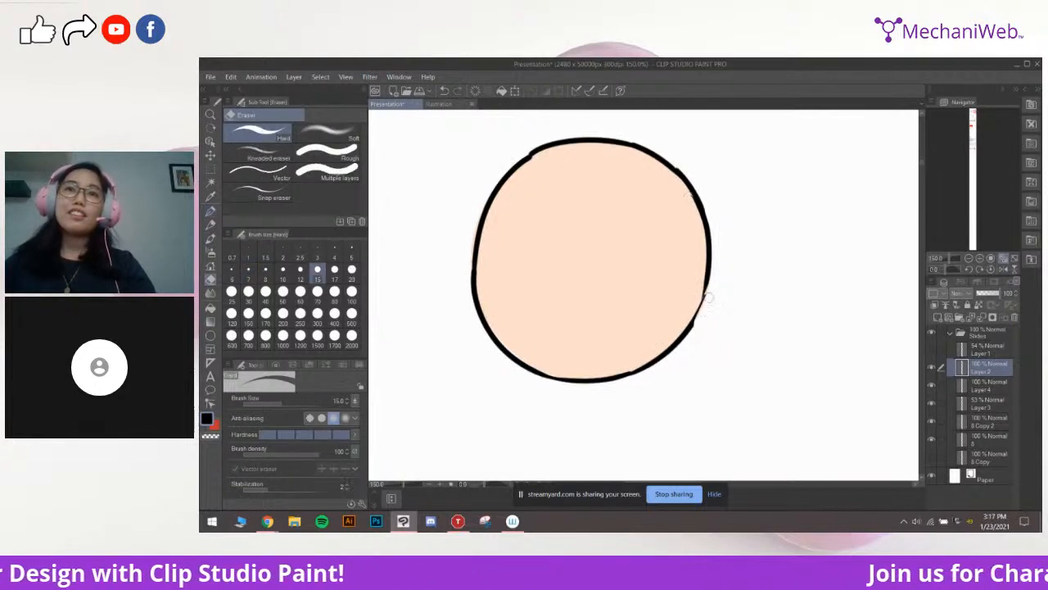
key("p")
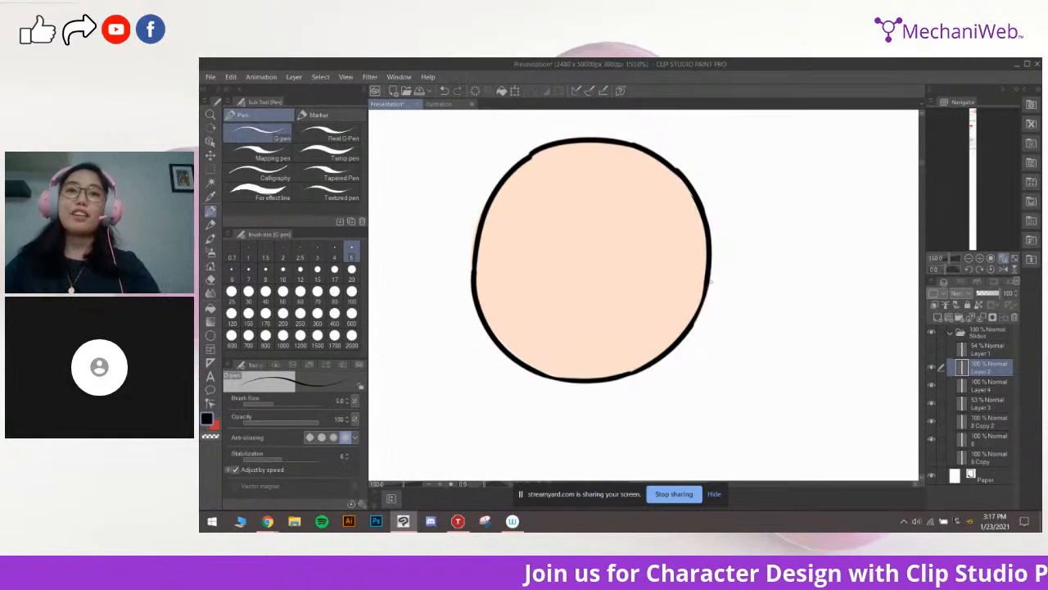
key("p")
mouse_move(657, 269)
left_mouse_down()
mouse_move(714, 297)
mouse_move(719, 315)
left_mouse_up()
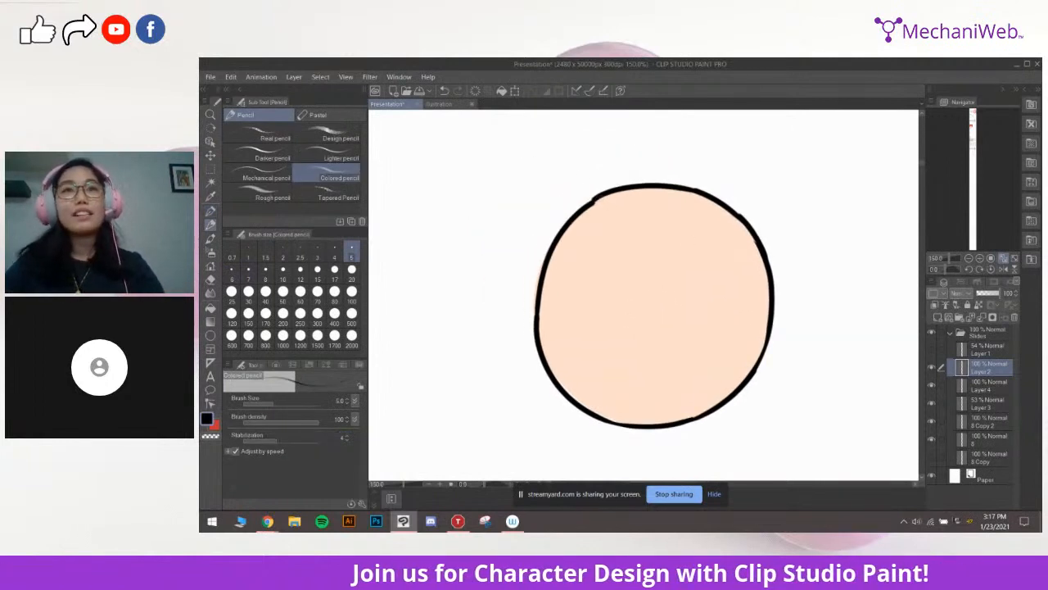
key("p")
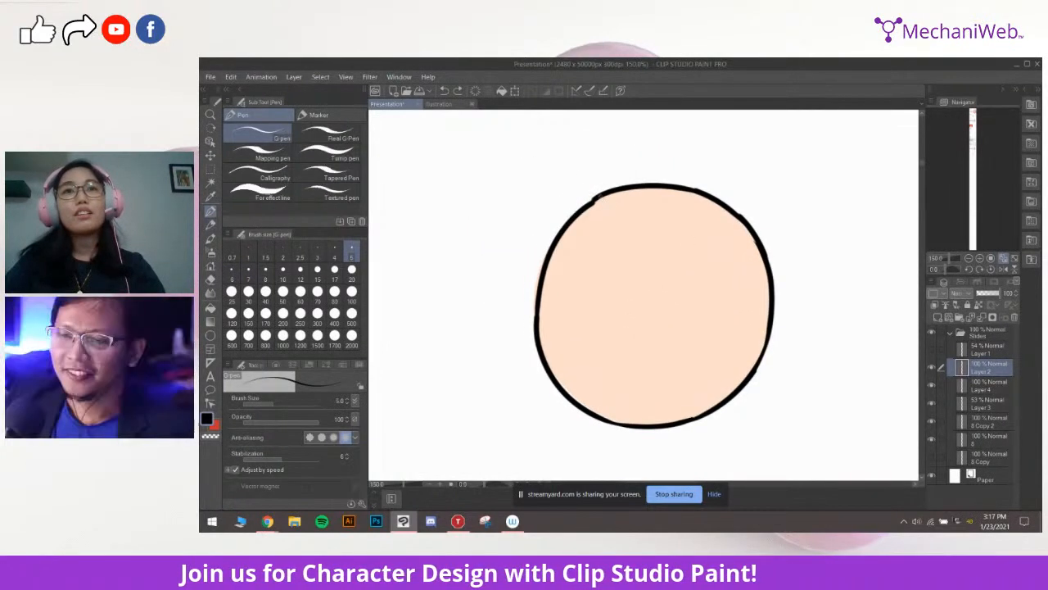
Draw the face's right eye as a half-moon with a slanted upper lid extending past the outline
left_click_drag(704, 250, 646, 211)
mouse_move(677, 249)
left_mouse_down()
mouse_move(718, 276)
mouse_move(776, 239)
left_mouse_up()
mouse_move(693, 268)
left_mouse_down()
mouse_move(712, 251)
mouse_move(800, 241)
mouse_move(799, 250)
left_mouse_up()
key("ctrl+z")
key("ctrl+z")
mouse_move(681, 282)
left_mouse_down()
mouse_move(701, 328)
mouse_move(770, 293)
left_mouse_up()
key("ctrl+z")
key("ctrl+z")
left_click_drag(794, 253, 757, 305)
key("ctrl+z")
key("ctrl+z")
key("ctrl+z")
key("ctrl+z")
left_click_drag(795, 250, 760, 305)
Draw the matching slanted half-moon left eye and add small dot pupils to both eyes
mouse_move(604, 273)
left_mouse_down()
mouse_move(624, 282)
mouse_move(533, 253)
mouse_move(527, 241)
left_mouse_up()
key("ctrl+z")
key("ctrl+z")
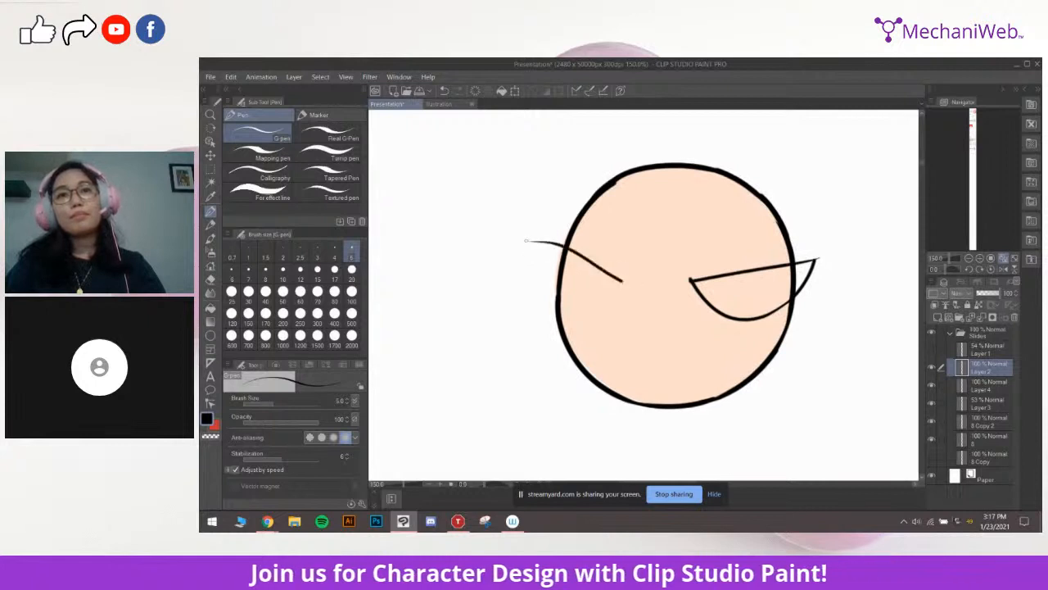
key("ctrl+z")
left_click_drag(623, 281, 538, 247)
left_click_drag(626, 281, 573, 307)
mouse_move(546, 251)
left_mouse_down()
mouse_move(568, 303)
mouse_move(588, 311)
left_mouse_up()
key("ctrl+z")
key("ctrl+z")
mouse_move(548, 251)
left_mouse_down()
mouse_move(581, 308)
mouse_move(601, 303)
left_mouse_up()
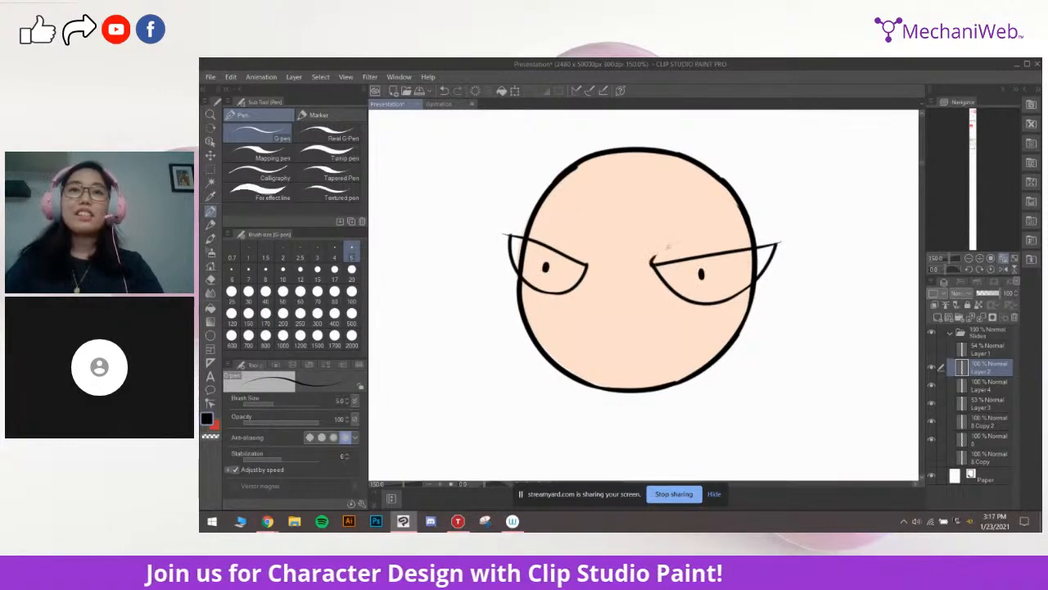
Draw a slightly curved smiling mouth line in the lower part of the face
mouse_move(641, 325)
left_mouse_down()
mouse_move(665, 327)
mouse_move(643, 309)
left_mouse_up()
mouse_move(635, 269)
left_mouse_down()
mouse_move(607, 307)
mouse_move(662, 329)
left_mouse_up()
mouse_move(675, 326)
left_mouse_down()
mouse_move(631, 333)
mouse_move(672, 337)
left_mouse_up()
key("ctrl+z")
key("ctrl+z")
mouse_move(596, 333)
left_mouse_down()
mouse_move(701, 339)
mouse_move(653, 327)
left_mouse_up()
key("ctrl+z")
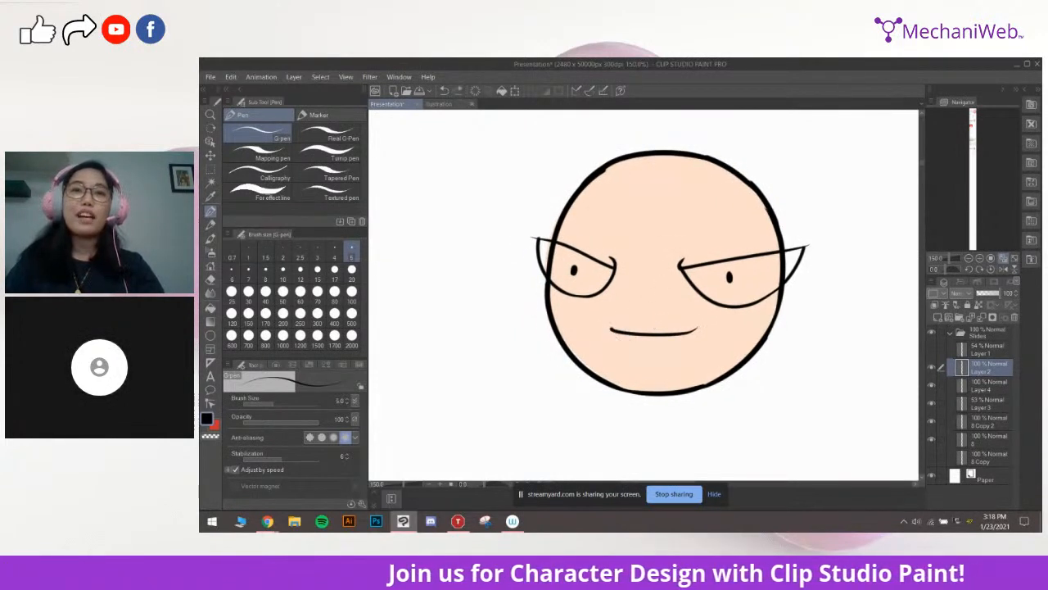
Add a pointed fang at each end of the mouth and a lower lip line between them
mouse_move(611, 330)
left_mouse_down()
mouse_move(619, 350)
mouse_move(624, 334)
mouse_move(696, 348)
mouse_move(698, 327)
mouse_move(669, 334)
mouse_move(684, 341)
left_mouse_up()
key("ctrl+z")
key("ctrl+z")
key("ctrl+z")
key("ctrl+z")
key("ctrl+z")
key("ctrl+z")
left_click_drag(611, 337, 683, 342)
key("ctrl+z")
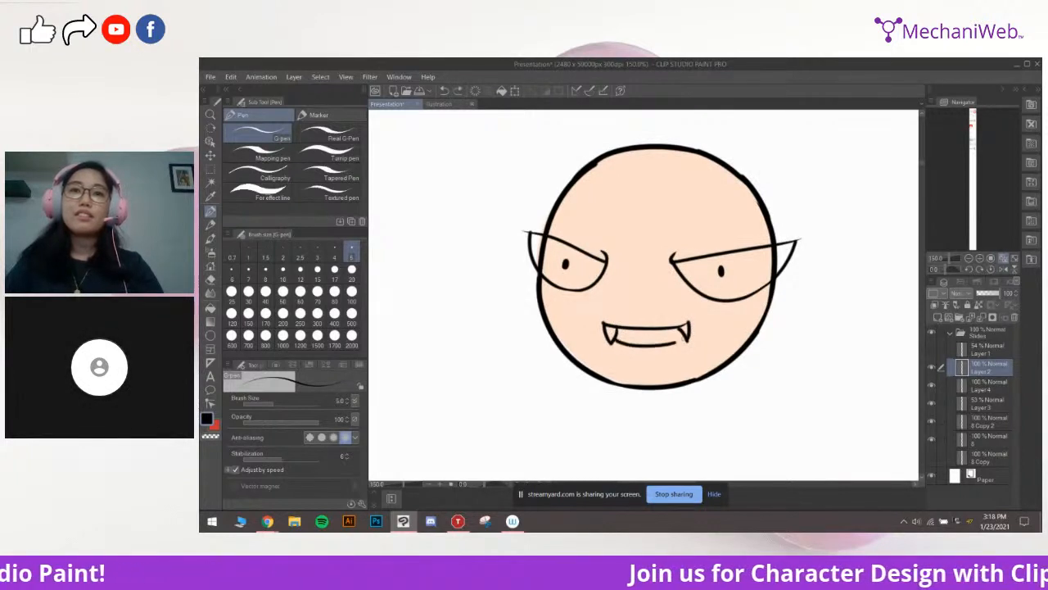
Draw a wavy hair outline above the head, ending in a curled lock at the upper right
scroll(779, 259, "down", 3)
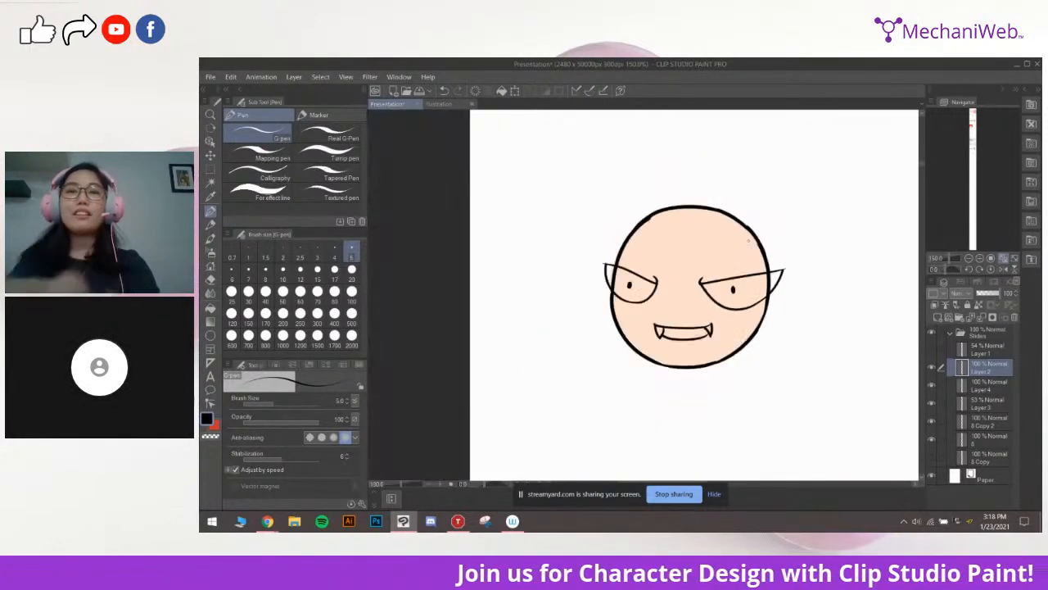
left_click_drag(779, 259, 723, 246)
left_click_drag(636, 246, 646, 254)
left_click_drag(592, 191, 610, 204)
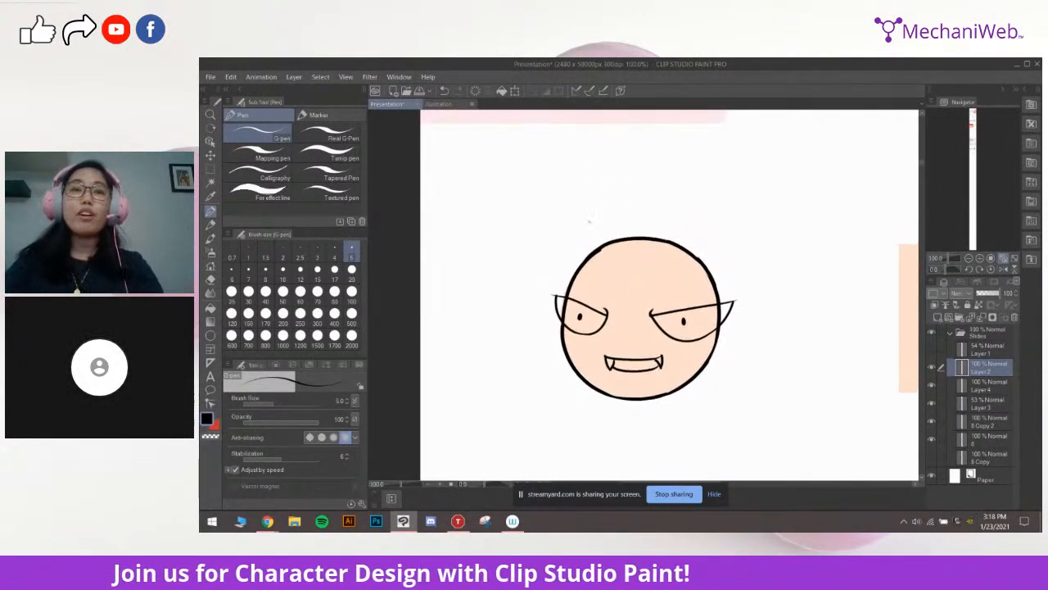
key("ctrl+z")
left_click_drag(688, 201, 685, 204)
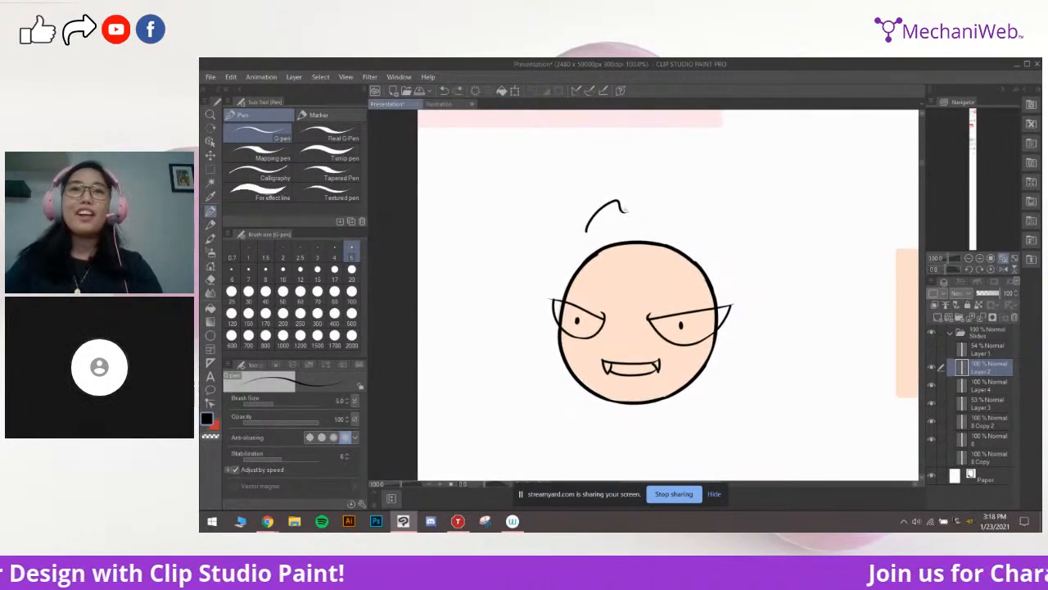
mouse_move(621, 211)
left_mouse_down()
mouse_move(708, 194)
mouse_move(763, 238)
mouse_move(740, 242)
left_mouse_up()
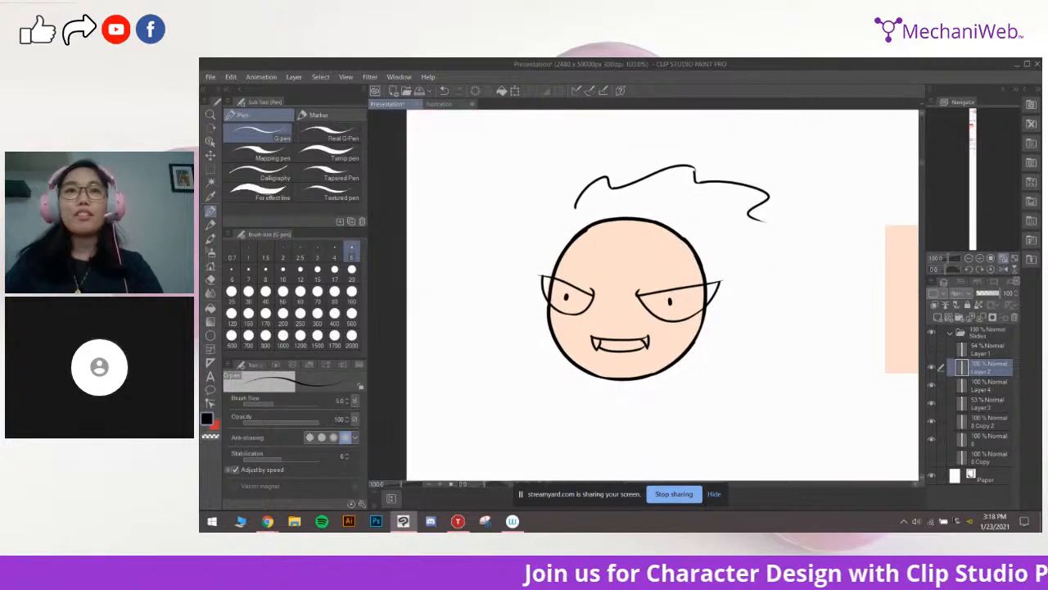
Continue the wavy hair outline down the left side of the head to below the chin
mouse_move(576, 207)
left_mouse_down()
mouse_move(526, 237)
mouse_move(522, 267)
left_mouse_up()
key("ctrl+z")
left_click_drag(525, 283, 520, 277)
key("ctrl+z")
mouse_move(526, 325)
left_mouse_down()
mouse_move(524, 365)
mouse_move(554, 391)
left_mouse_up()
key("ctrl+z")
mouse_move(590, 386)
left_mouse_down()
mouse_move(581, 370)
mouse_move(550, 378)
mouse_move(586, 393)
left_mouse_up()
key("ctrl+z")
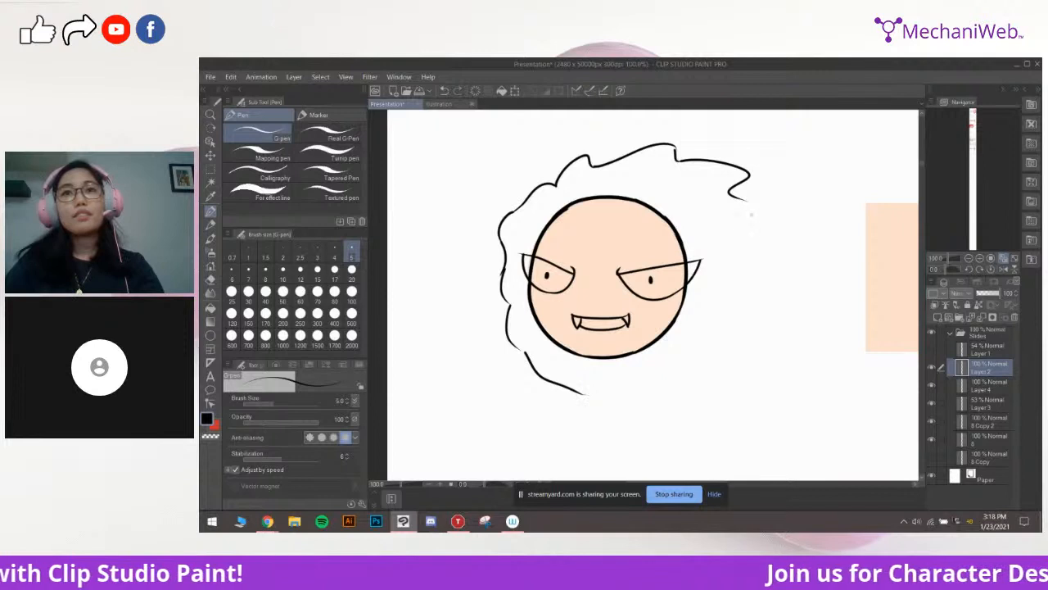
Draw the hair outline from the curled upper-right lock down the right side toward a pointed tip beside the face
mouse_move(746, 205)
left_mouse_down()
mouse_move(768, 252)
mouse_move(779, 243)
left_mouse_up()
key("ctrl+z")
key("ctrl+z")
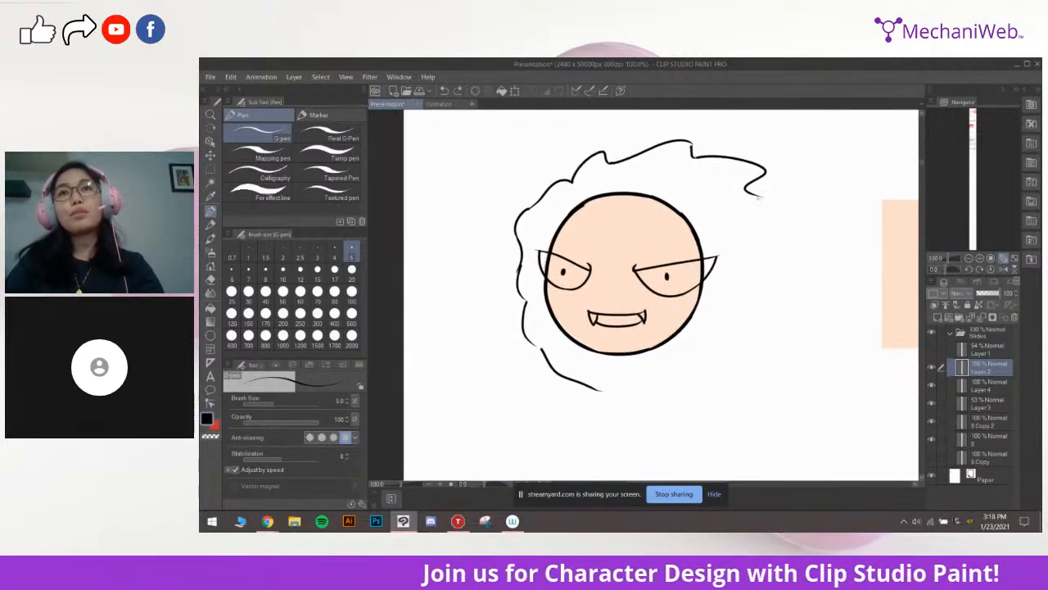
key("ctrl+z")
left_click_drag(792, 229, 819, 290)
left_click_drag(767, 316, 775, 310)
Continue the hair outline from the right-hand tip diagonally down toward the area below the chin
mouse_move(828, 287)
left_mouse_down()
mouse_move(791, 297)
mouse_move(751, 333)
left_mouse_up()
key("ctrl+z")
mouse_move(742, 336)
left_mouse_down()
mouse_move(756, 326)
mouse_move(745, 343)
mouse_move(735, 338)
mouse_move(670, 366)
mouse_move(738, 361)
mouse_move(684, 366)
left_mouse_up()
key("ctrl+z")
key("ctrl+z")
key("ctrl+z")
key("ctrl+z")
key("ctrl+z")
key("ctrl+z")
key("ctrl+z")
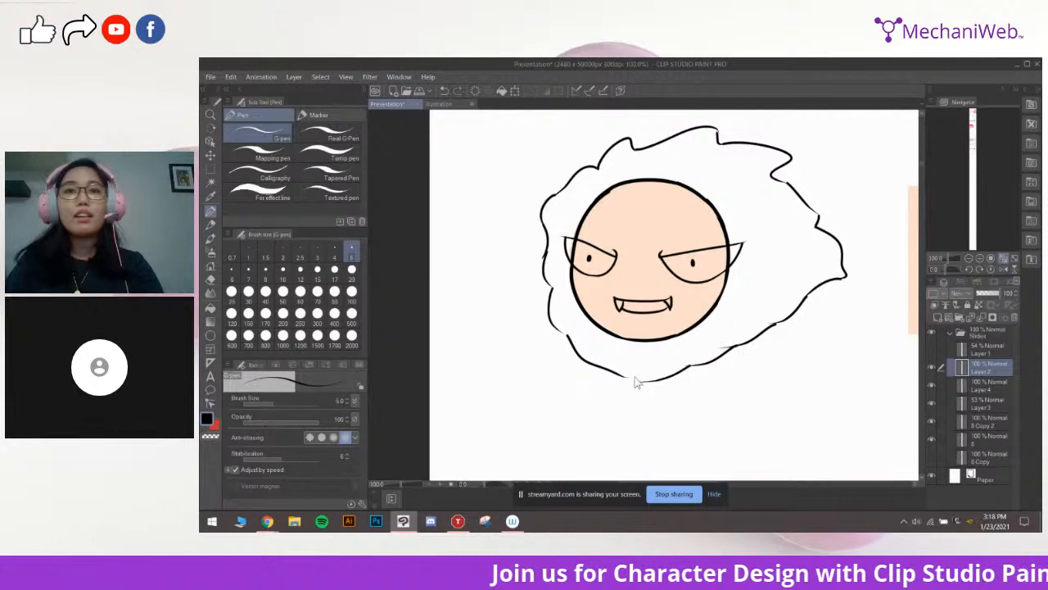
Close the bottom gap in the hair outline with a curved line under the chin
left_click_drag(637, 374, 685, 370)
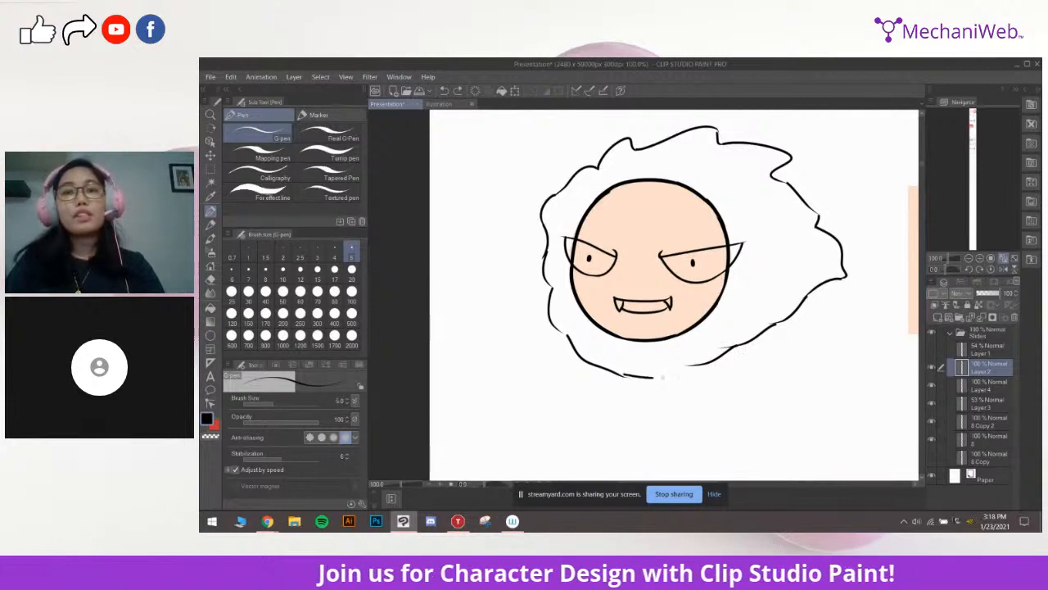
key("ctrl+z")
left_click_drag(620, 374, 691, 368)
key("ctrl+z")
left_click_drag(692, 326, 661, 358)
left_click_drag(711, 294, 701, 283)
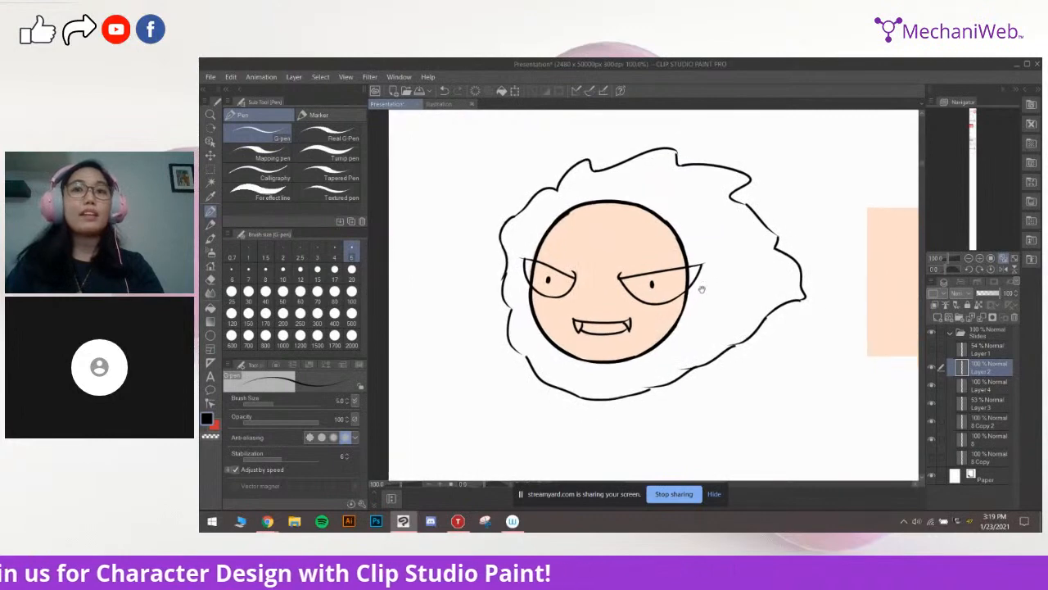
Clean up the bottom of the hair outline by erasing the stray line ends where the strokes overlap
scroll(663, 340, "up", 1)
left_click_drag(663, 342, 722, 279)
left_click_drag(705, 351, 643, 366)
key("ctrl+z")
key("ctrl+z")
key("ctrl+z")
left_click_drag(718, 303, 662, 381)
left_click_drag(702, 323, 707, 268)
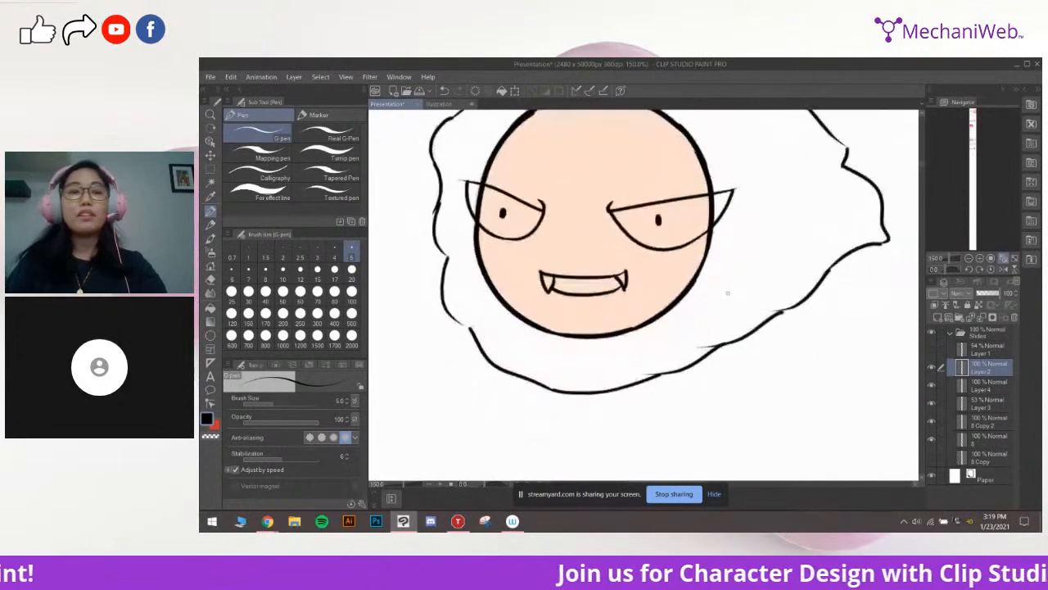
key("e")
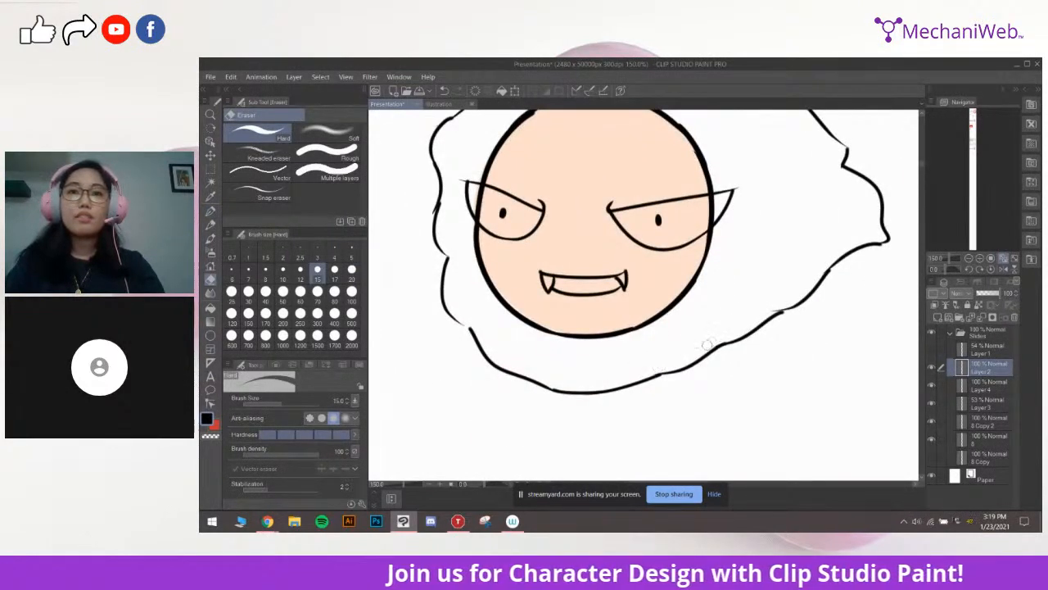
left_click_drag(752, 306, 716, 327)
left_click_drag(735, 273, 732, 357)
left_click_drag(735, 313, 779, 316)
Join the curled lock to the right side of the hair with the pen and tidy the tuft above the head
key("p")
mouse_move(812, 268)
left_mouse_down()
mouse_move(784, 281)
mouse_move(808, 290)
left_mouse_up()
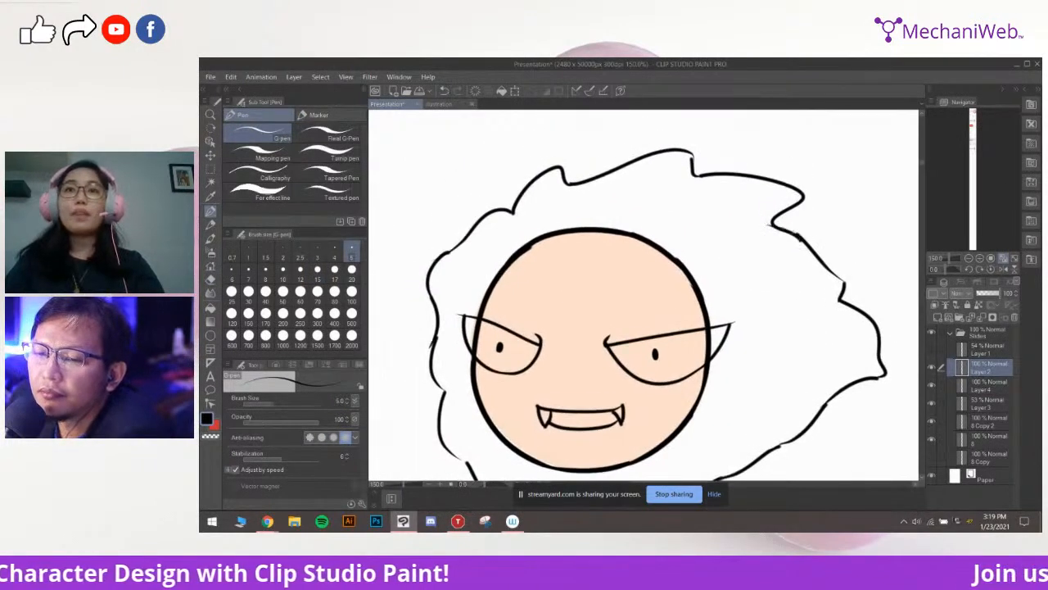
left_click_drag(775, 224, 842, 253)
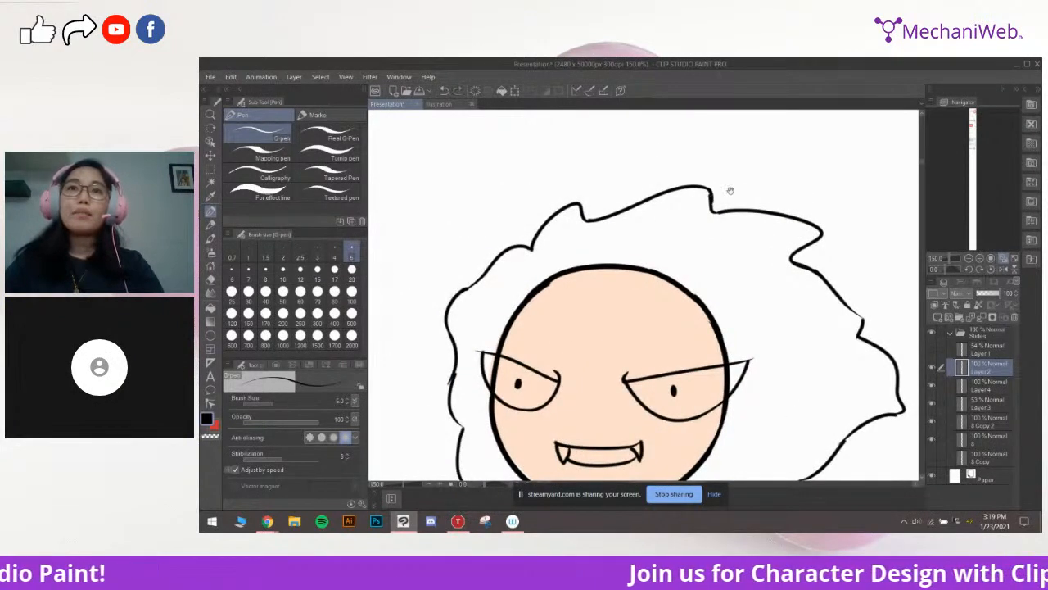
left_click_drag(730, 190, 735, 201)
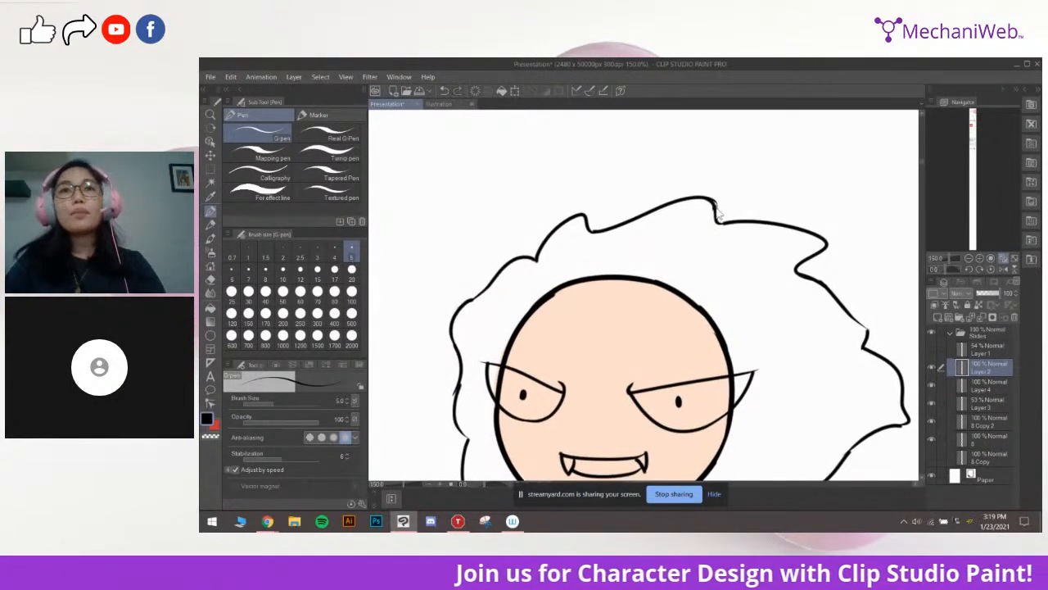
key("e")
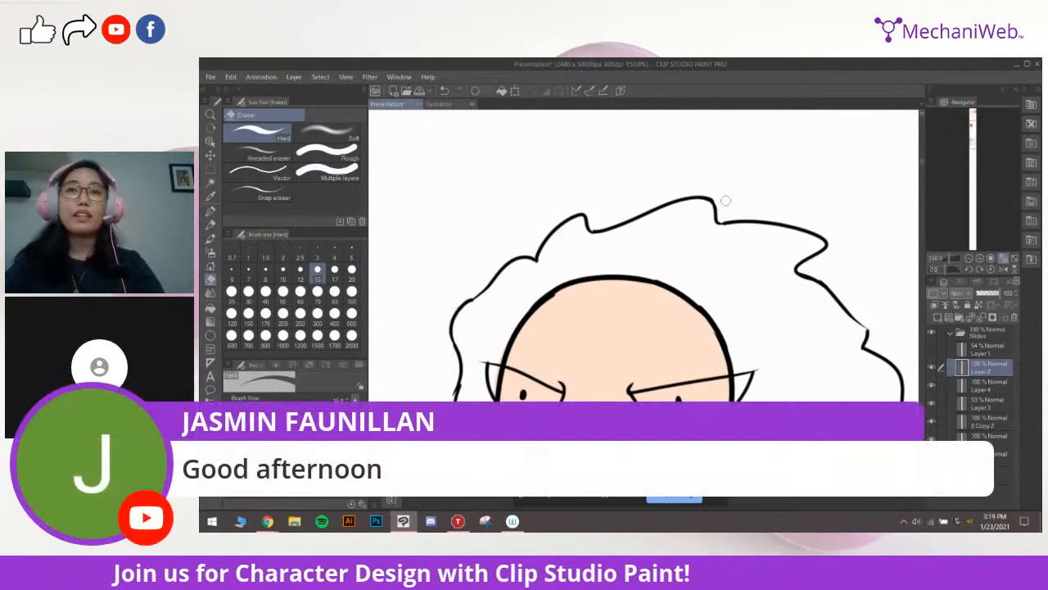
left_click_drag(758, 239, 756, 226)
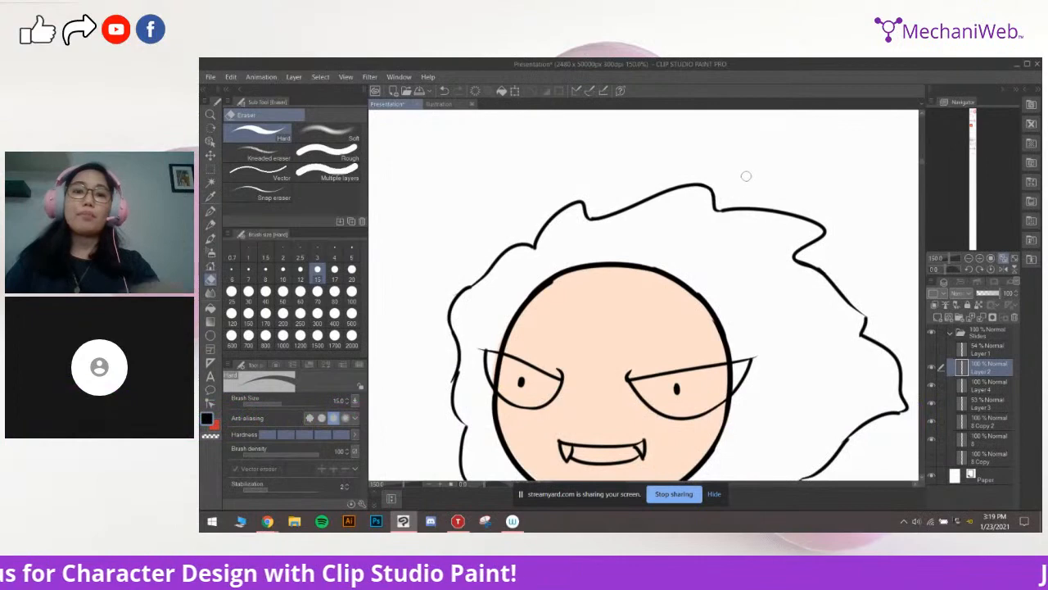
Erase the stray ends on the left side of the hair outline and close its lower-left gap with the pen
key("p")
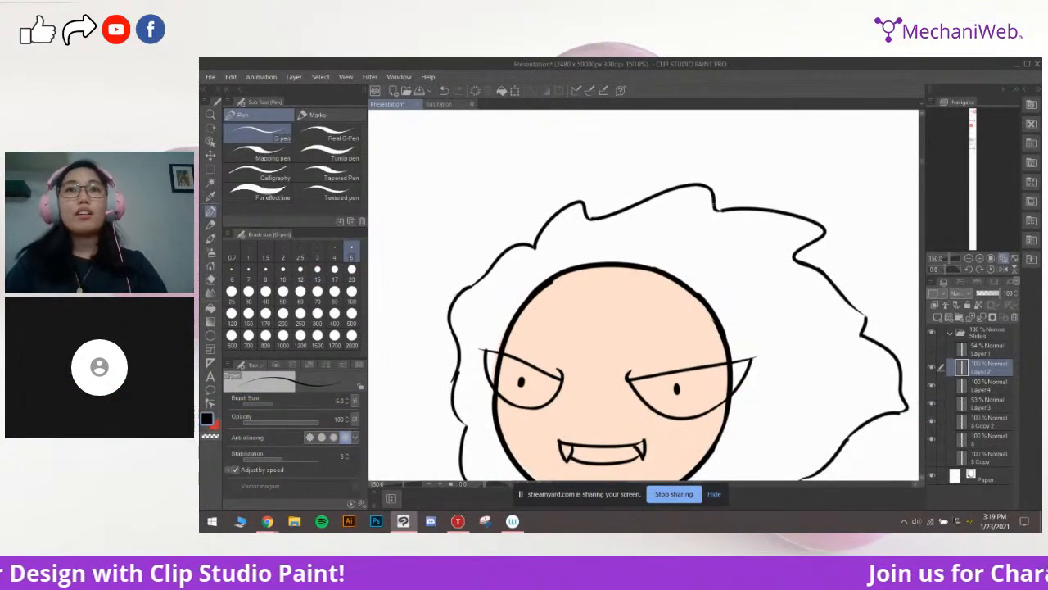
left_click_drag(556, 264, 598, 217)
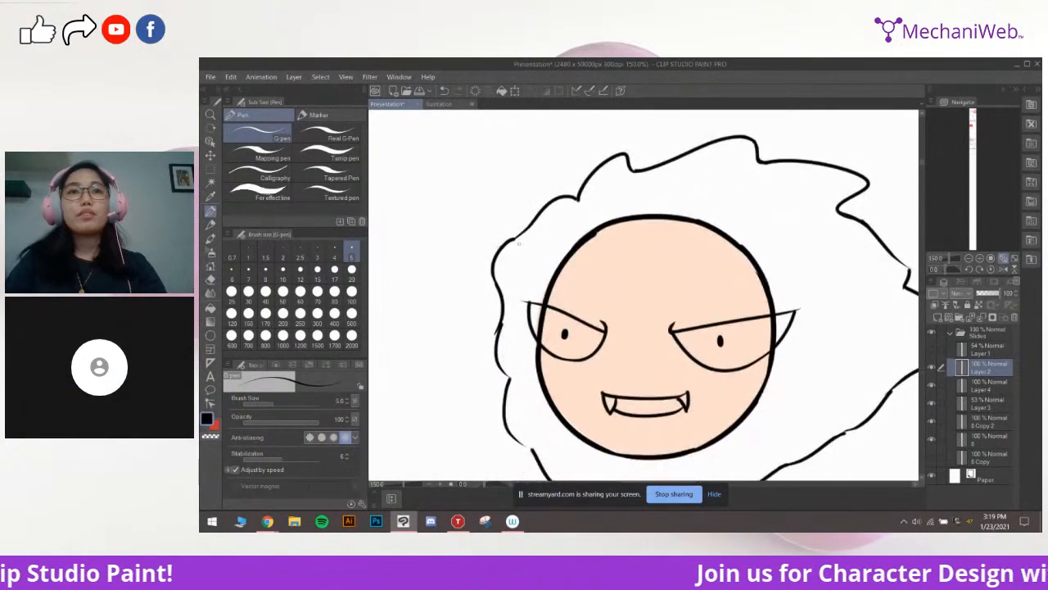
left_click_drag(542, 235, 559, 211)
key("e")
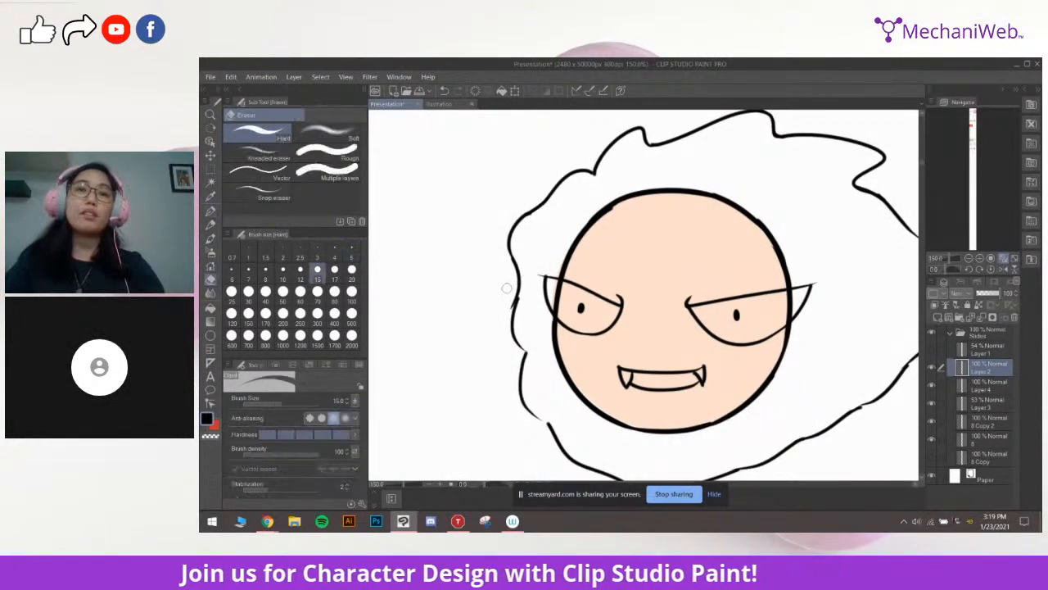
scroll(507, 303, "down", 2)
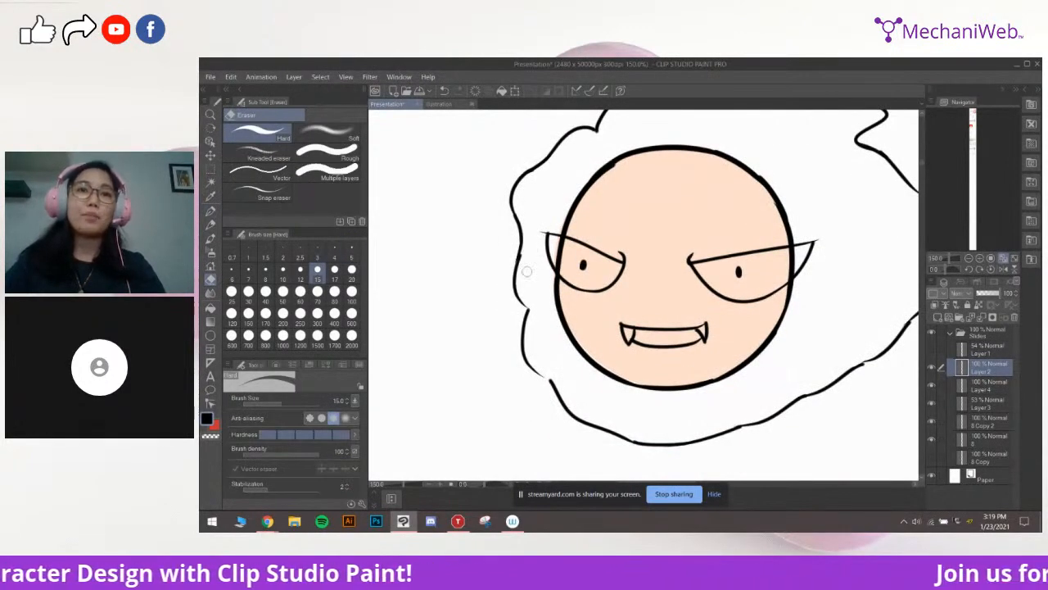
left_click_drag(543, 265, 504, 264)
key("p")
left_click_drag(520, 332, 547, 320)
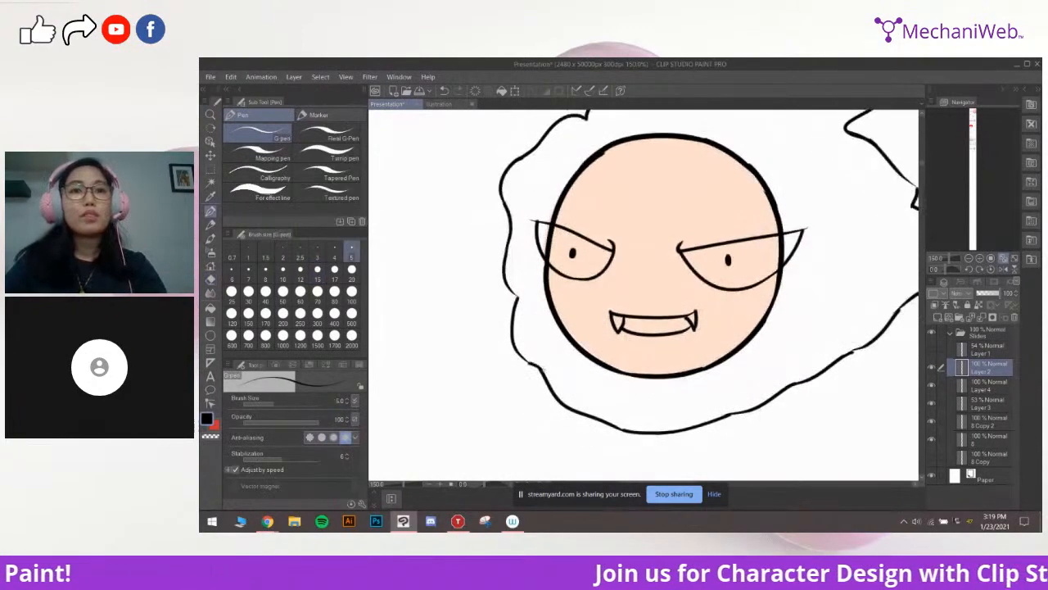
left_click_drag(525, 360, 542, 370)
Draw small circles scattered around the outside of the hair outline
mouse_move(762, 327)
left_mouse_down()
mouse_move(662, 335)
mouse_move(672, 321)
left_mouse_up()
scroll(673, 320, "down", 1)
left_click_drag(719, 286, 740, 304)
left_click_drag(750, 389, 755, 381)
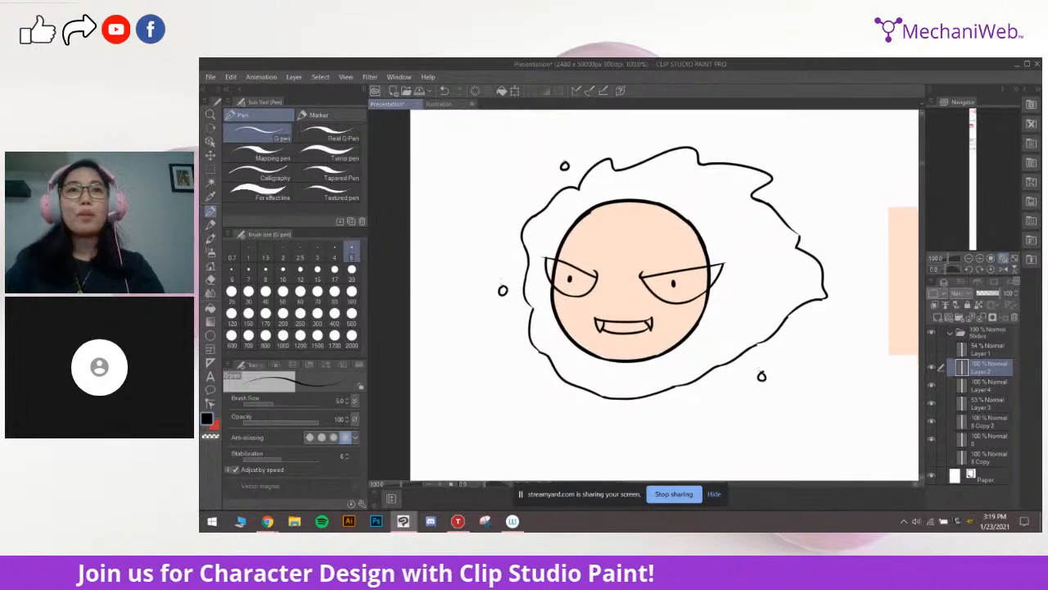
left_click_drag(838, 273, 772, 320)
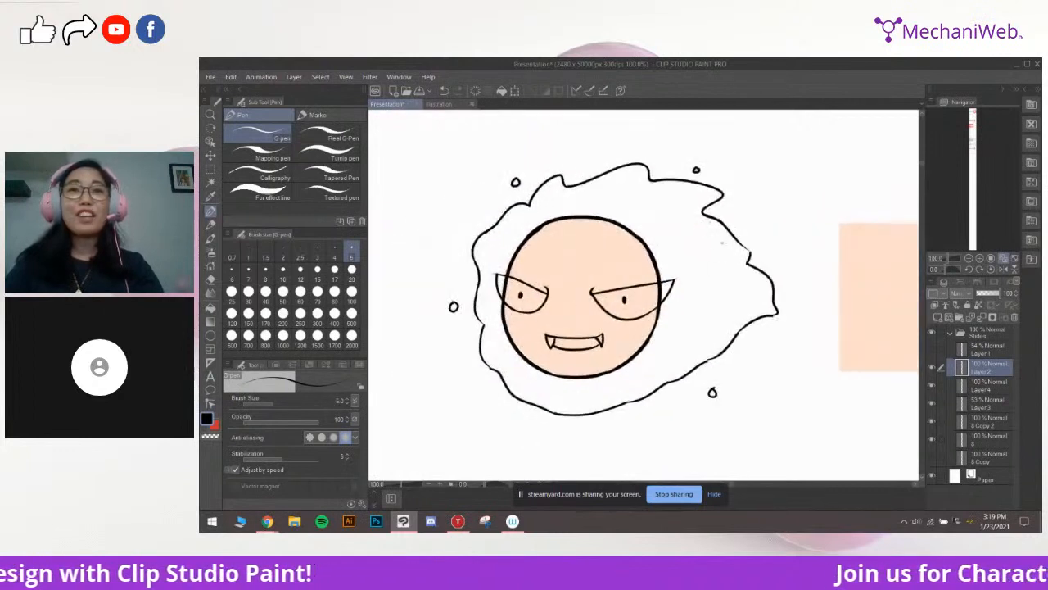
Outline the top edge of the peach square beside the face with a black pen line, undoing and redrawing uneven strokes
mouse_move(852, 318)
left_mouse_down()
mouse_move(811, 327)
mouse_move(847, 336)
mouse_move(587, 339)
left_mouse_up()
left_click_drag(740, 337, 752, 280)
scroll(757, 274, "up", 1)
scroll(840, 263, "down", 1)
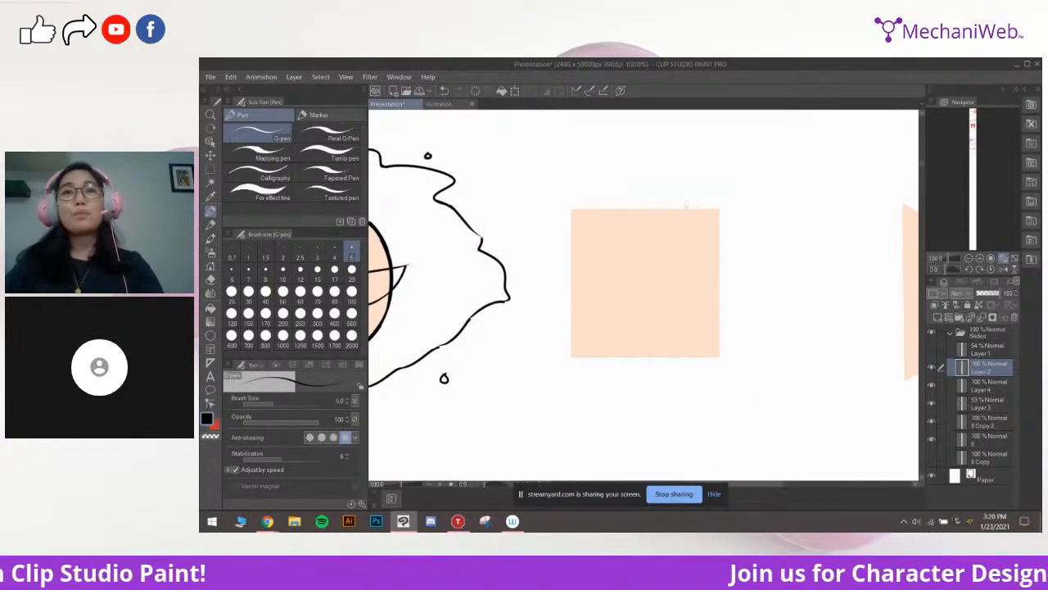
mouse_move(571, 206)
left_mouse_down()
mouse_move(568, 364)
mouse_move(570, 281)
mouse_move(570, 361)
mouse_move(602, 210)
mouse_move(738, 206)
left_mouse_up()
key("ctrl+z")
key("ctrl+z")
key("ctrl+z")
key("ctrl+z")
left_click_drag(640, 203, 617, 205)
key("ctrl+z")
left_click_drag(547, 209, 711, 211)
key("ctrl+z")
key("ctrl+z")
key("ctrl+z")
left_click_drag(550, 210, 711, 212)
key("ctrl+z")
mouse_move(549, 210)
left_mouse_down()
mouse_move(706, 210)
mouse_move(694, 325)
left_mouse_up()
key("ctrl+z")
key("ctrl+z")
Outline the remaining sides of the peach square with black lines, finishing with its bottom edge
left_click_drag(696, 212, 696, 366)
left_click_drag(609, 305, 619, 286)
mouse_move(556, 334)
left_mouse_down()
mouse_move(719, 331)
mouse_move(630, 341)
left_mouse_up()
key("ctrl+z")
key("ctrl+z")
left_click_drag(562, 338, 725, 336)
Erase the line ends that overshoot the bottom corners of the square
scroll(771, 282, "up", 2)
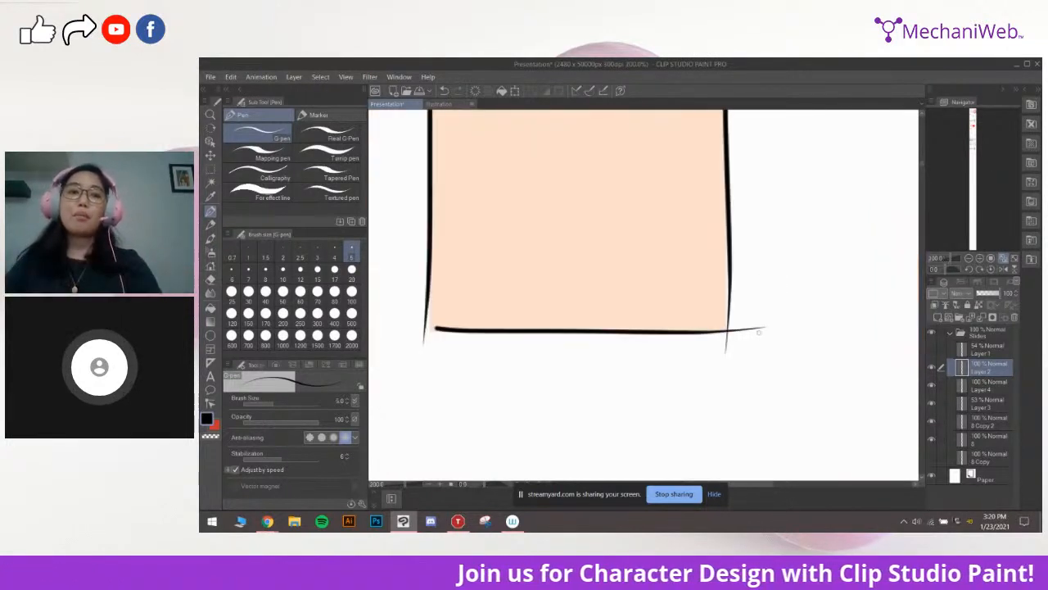
key("e")
mouse_move(778, 309)
left_mouse_down()
mouse_move(739, 342)
mouse_move(739, 327)
mouse_move(730, 348)
left_mouse_up()
mouse_move(427, 330)
left_mouse_down()
mouse_move(552, 347)
mouse_move(582, 363)
left_mouse_up()
key("p")
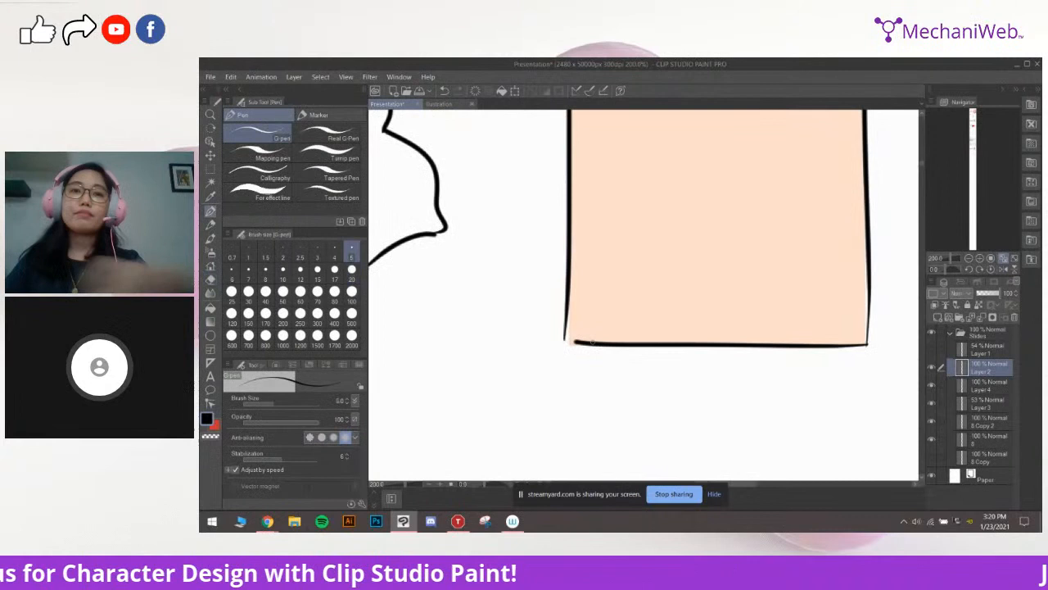
Set the pen brush size to 6 and join the left and bottom edges at the square's lower-left corner
key("ctrl+z")
left_click_drag(572, 300, 569, 361)
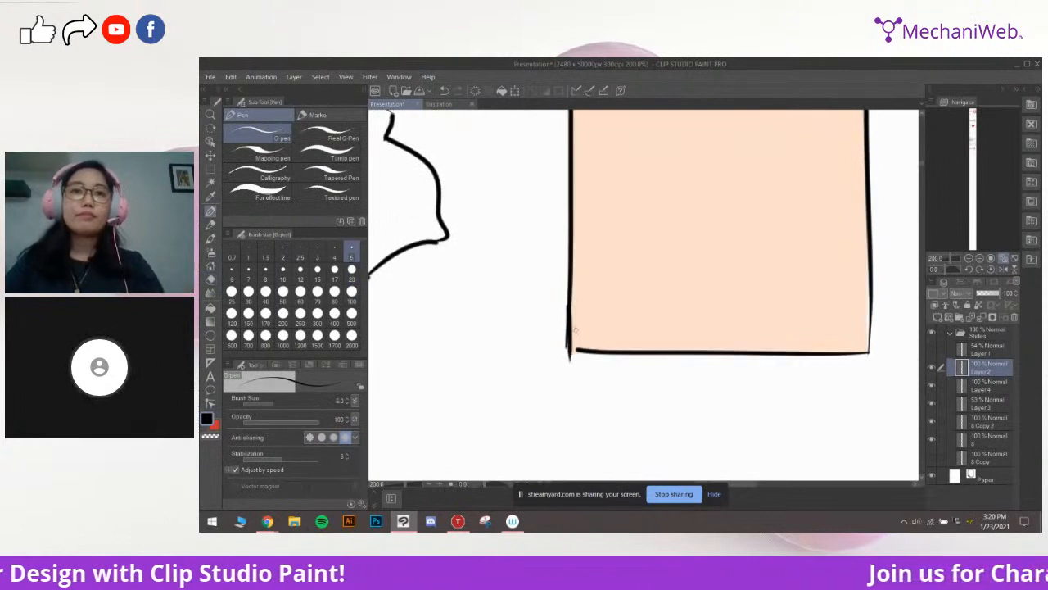
key("ctrl+z")
mouse_move(604, 328)
left_mouse_down()
mouse_move(599, 318)
mouse_move(565, 351)
left_mouse_up()
key("[")
key("[")
key("ctrl+z")
mouse_move(565, 314)
left_mouse_down()
mouse_move(564, 346)
mouse_move(585, 315)
left_mouse_up()
key("]")
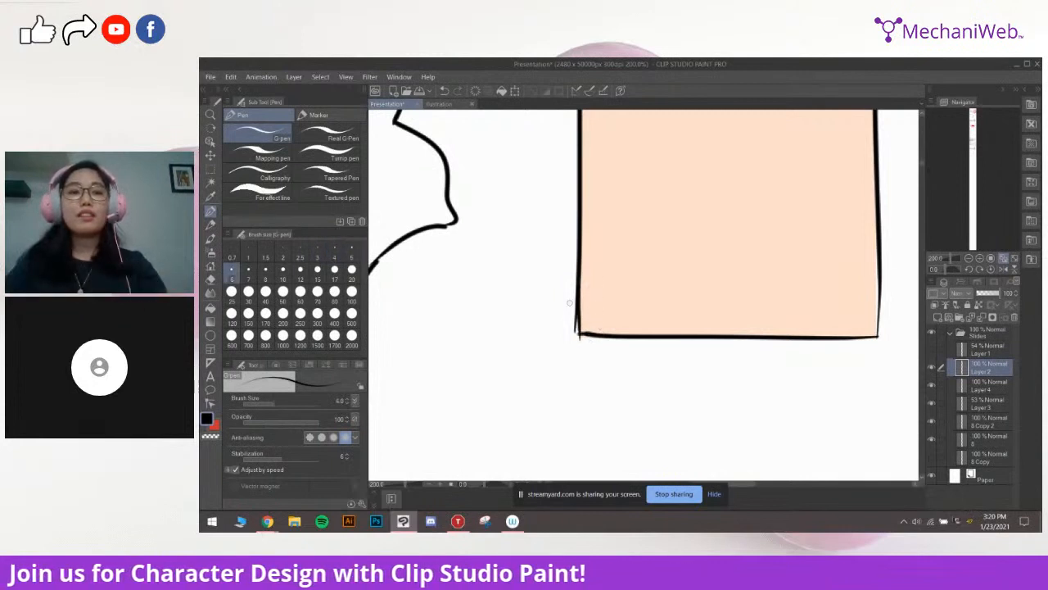
Erase the excess ink outside the square's lower-left corner and redraw the lower end of its left edge
key("e")
mouse_move(568, 298)
left_mouse_down()
mouse_move(569, 333)
mouse_move(620, 336)
left_mouse_up()
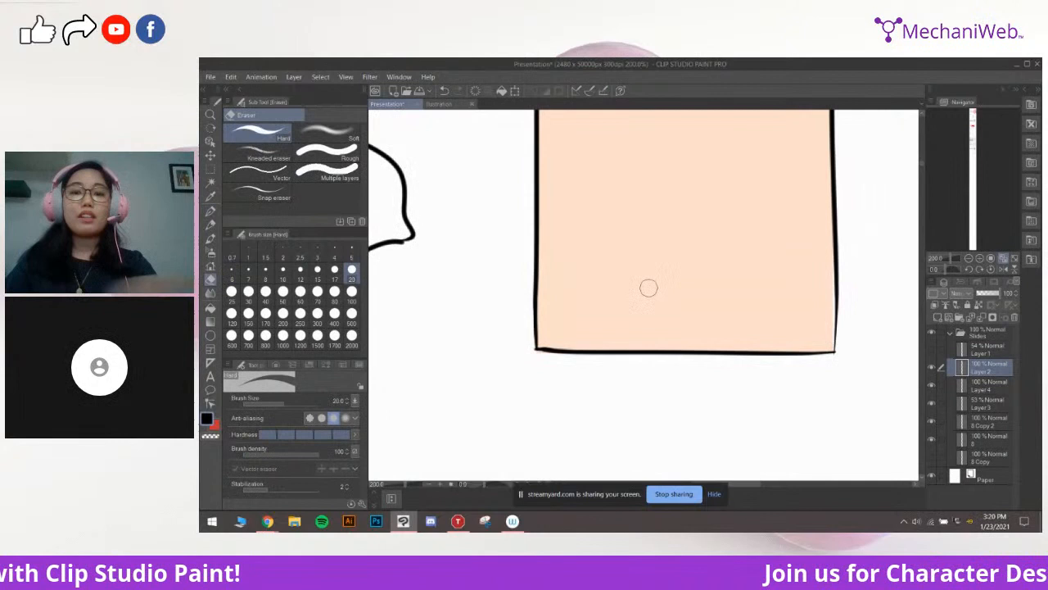
key("p")
left_click_drag(565, 310, 590, 311)
left_click_drag(565, 351, 565, 309)
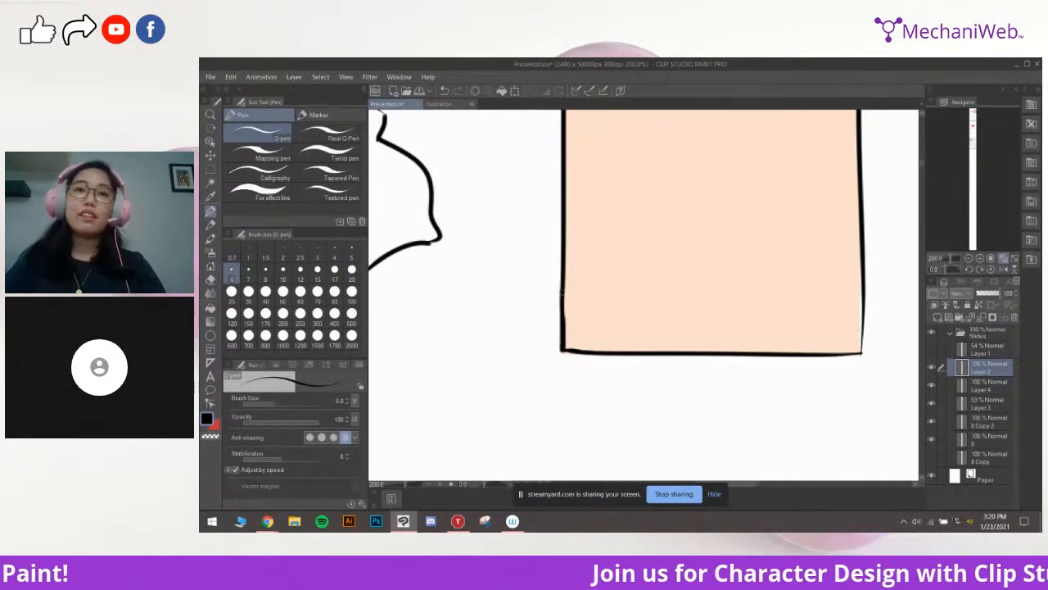
Erase the overshooting line ends at the square's upper-right corner
left_click_drag(811, 288, 732, 322)
left_click_drag(681, 246, 744, 290)
scroll(744, 287, "down", 1)
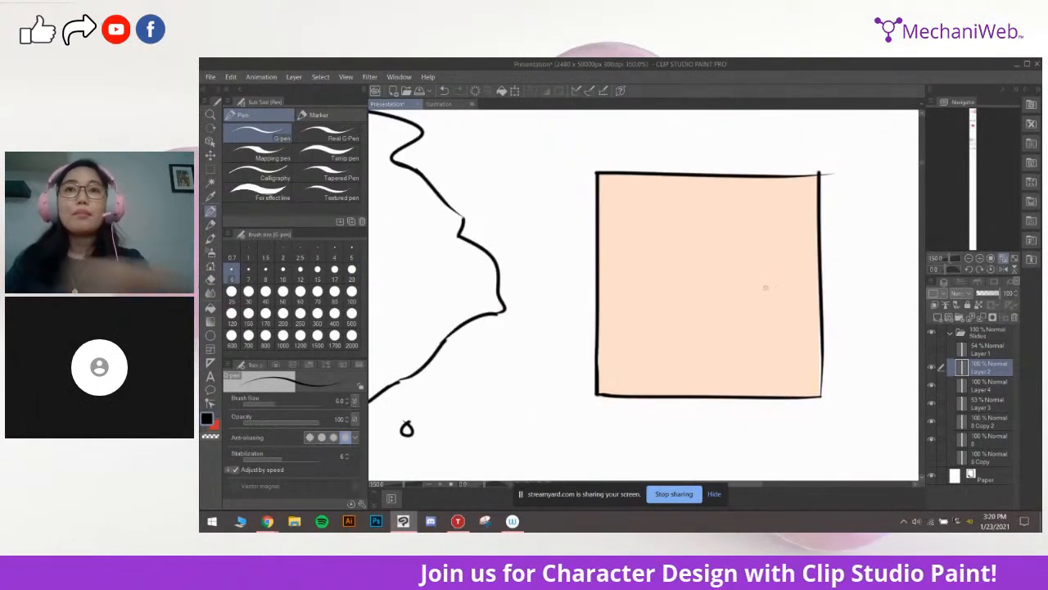
left_click_drag(788, 262, 718, 298)
key("e")
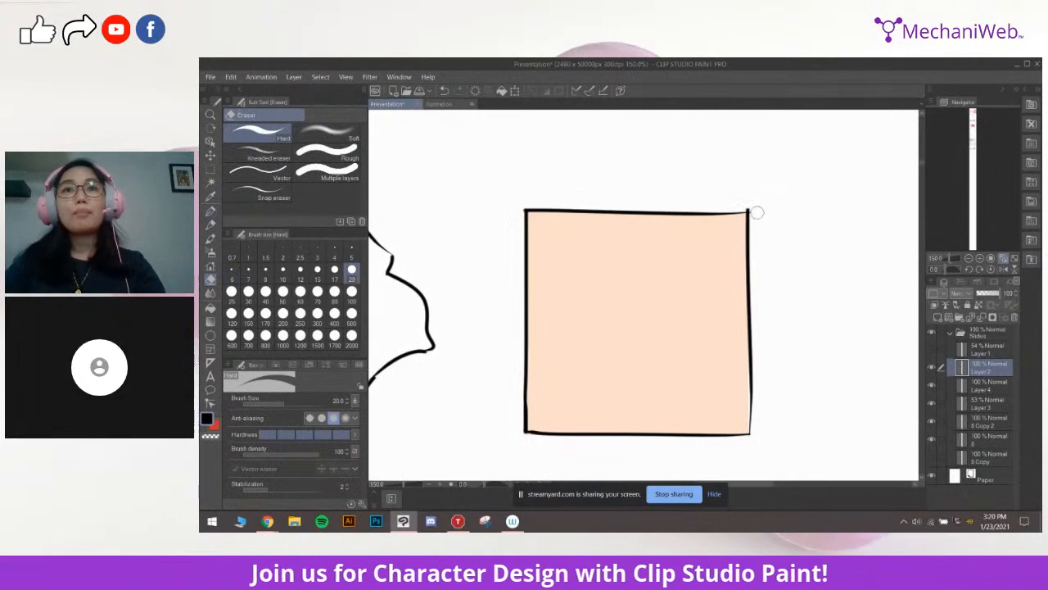
left_click_drag(748, 206, 774, 192)
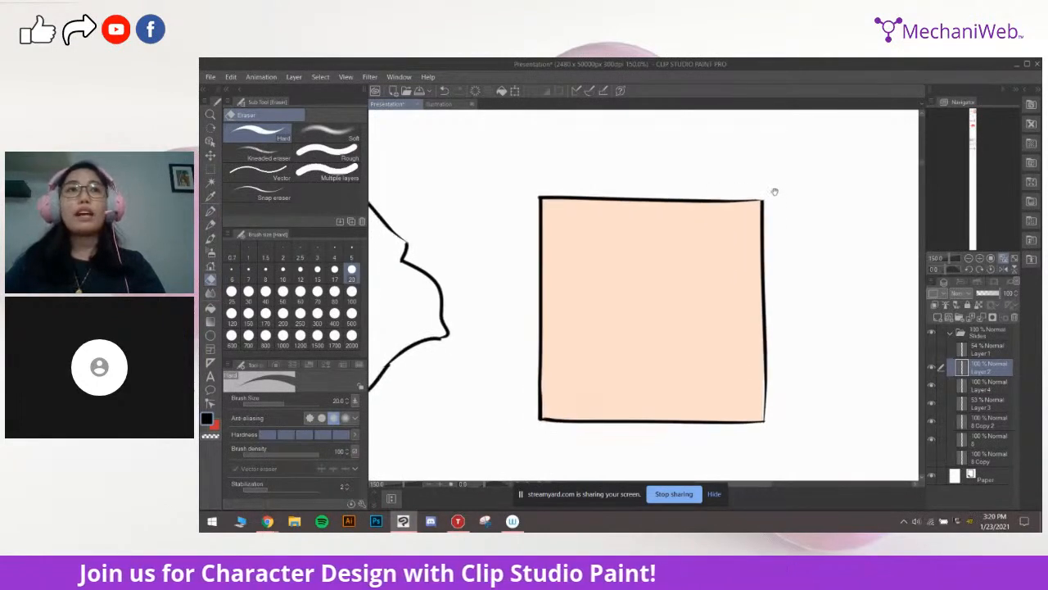
Examine the main-menu shortcut settings, including the shortcuts assigned to the File commands, and close them without changes
left_click(212, 77)
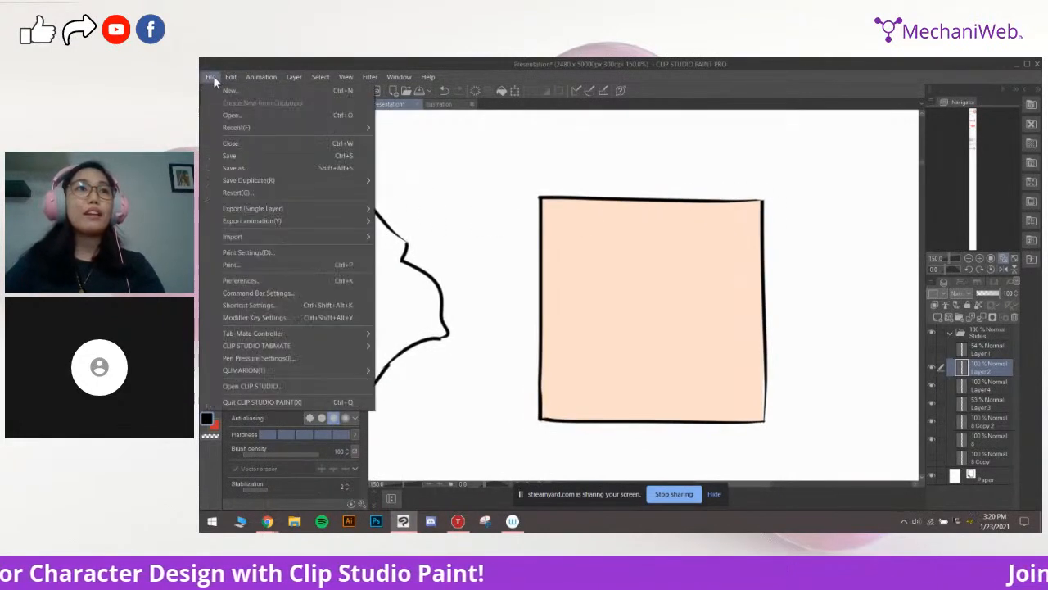
left_click(334, 304)
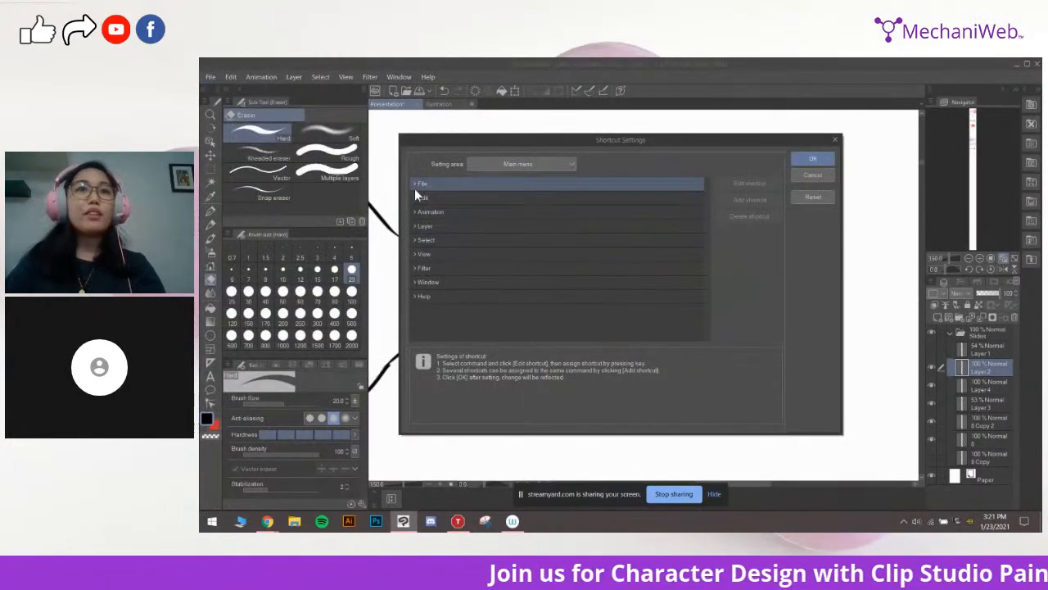
left_click(414, 183)
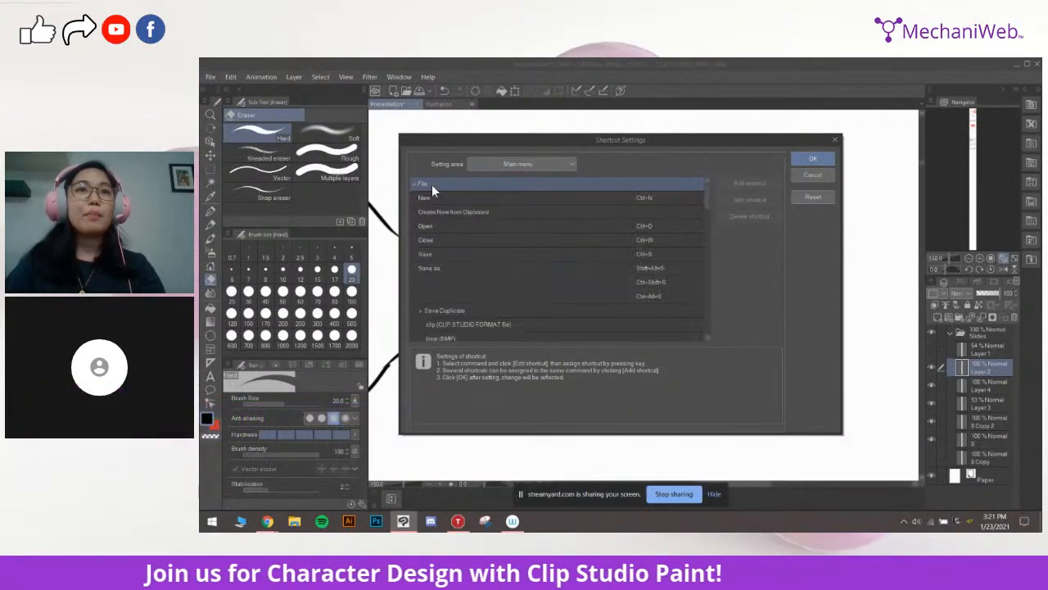
left_click(671, 214)
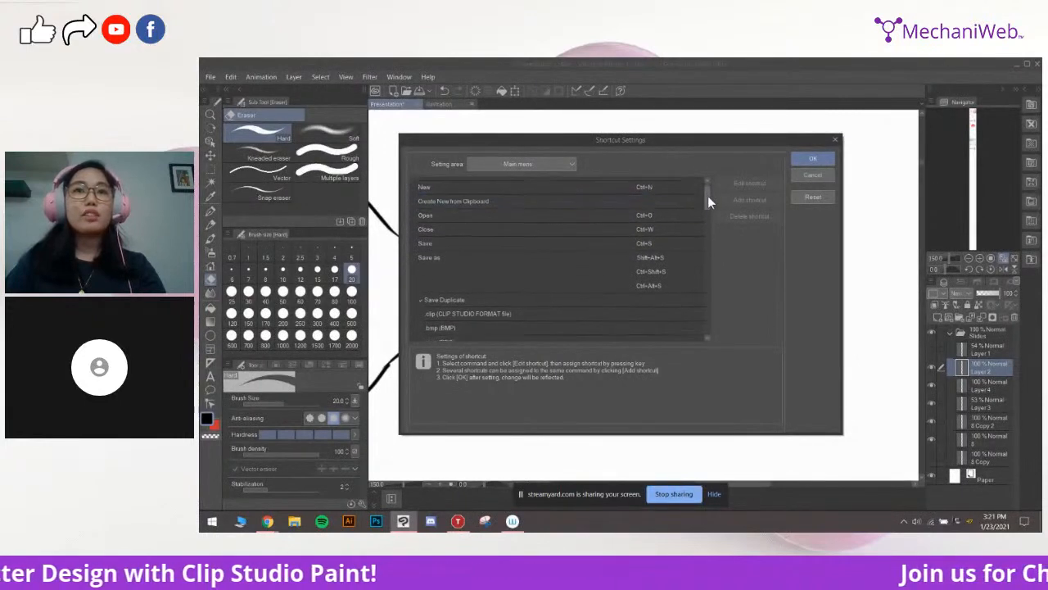
scroll(707, 195, "down", 4)
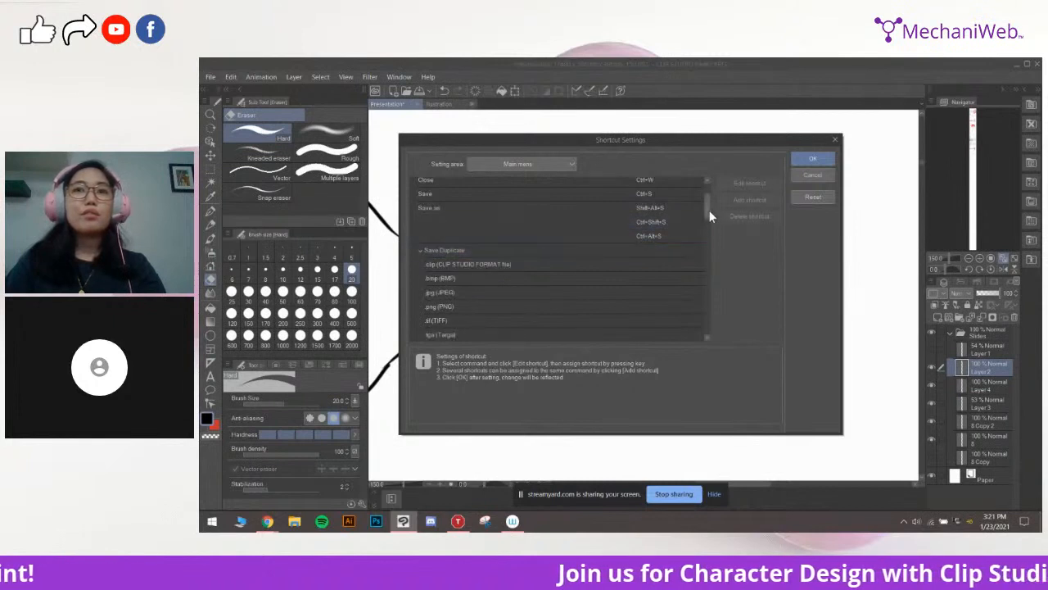
scroll(709, 214, "up", 5)
left_click(415, 183)
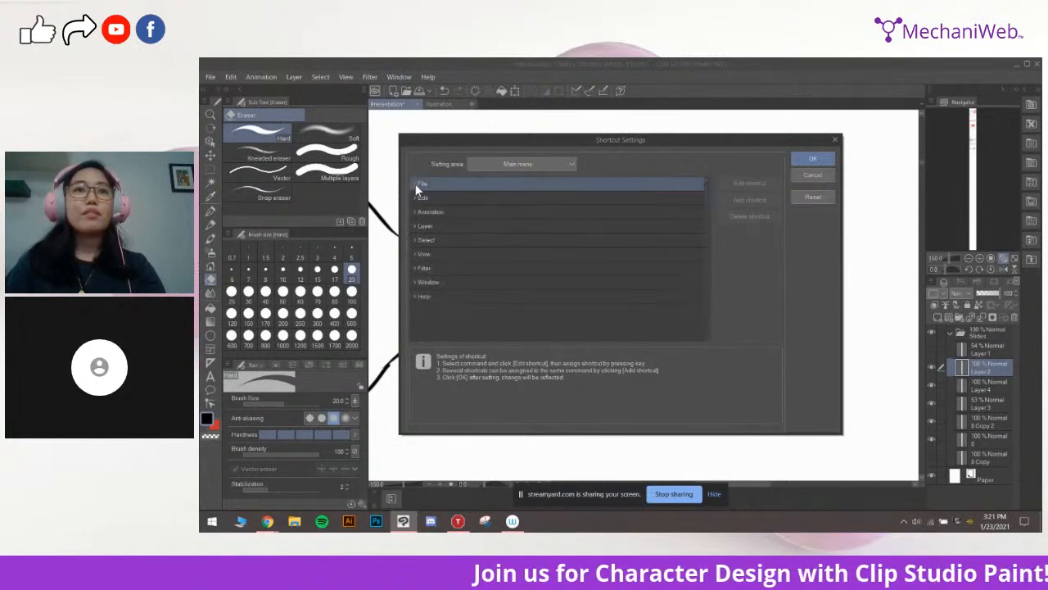
left_click(415, 256)
left_click(421, 267)
left_click(415, 253)
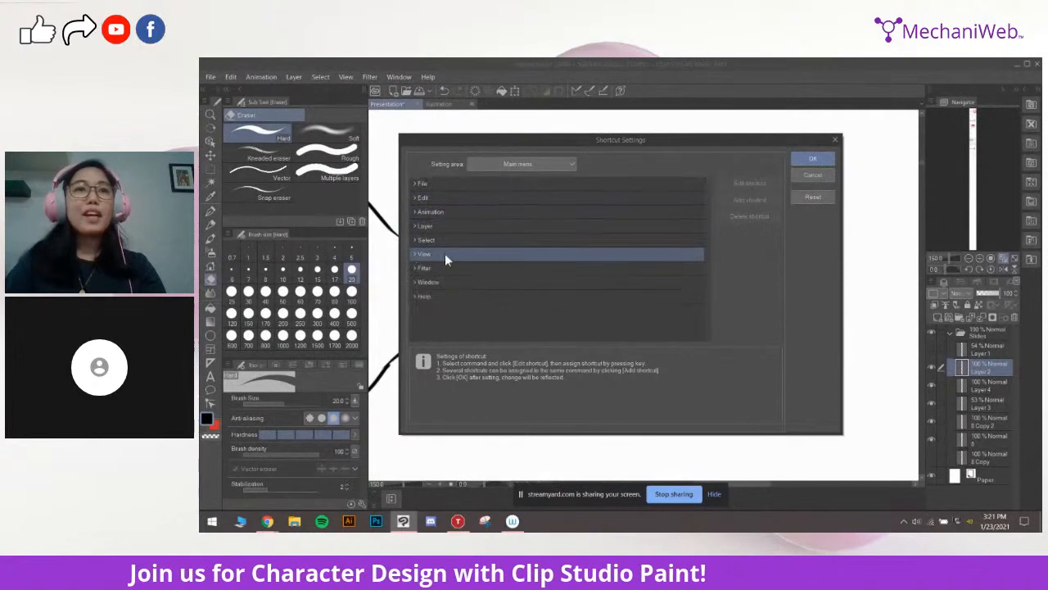
left_click(812, 176)
Draw two large oval eye outlines touching each other in the upper half of the square with the G-pen
key("p")
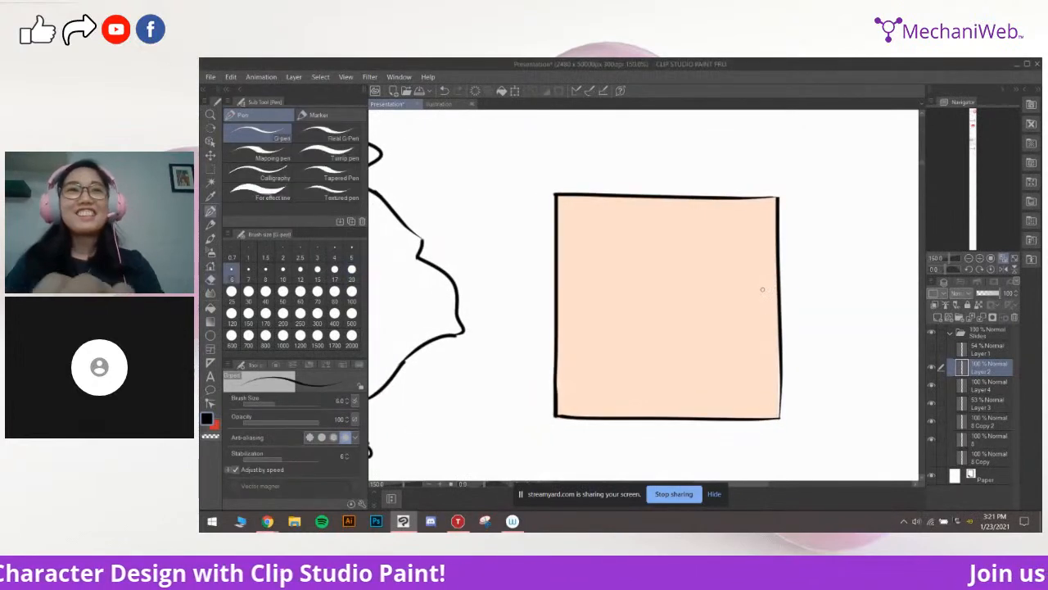
scroll(762, 290, "down", 1)
left_click_drag(819, 289, 765, 276)
scroll(774, 297, "up", 1)
key("ctrl+z")
mouse_move(663, 279)
left_mouse_down()
mouse_move(685, 254)
mouse_move(677, 246)
mouse_move(653, 310)
mouse_move(667, 247)
mouse_move(620, 257)
mouse_move(647, 260)
mouse_move(639, 266)
mouse_move(647, 256)
left_mouse_up()
key("ctrl+z")
key("ctrl+z")
key("ctrl+z")
key("ctrl+z")
key("ctrl+z")
key("ctrl+z")
key("ctrl+z")
key("ctrl+z")
Erase the overlapping line ends at the tops of both eyes and redraw the outlines as clean curves
key("e")
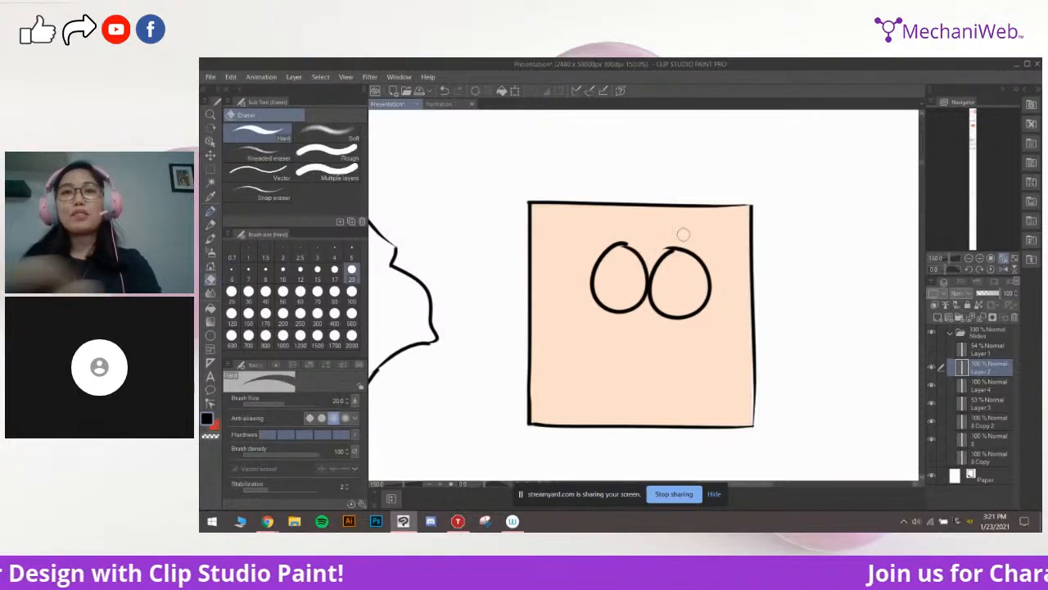
scroll(680, 230, "up", 1)
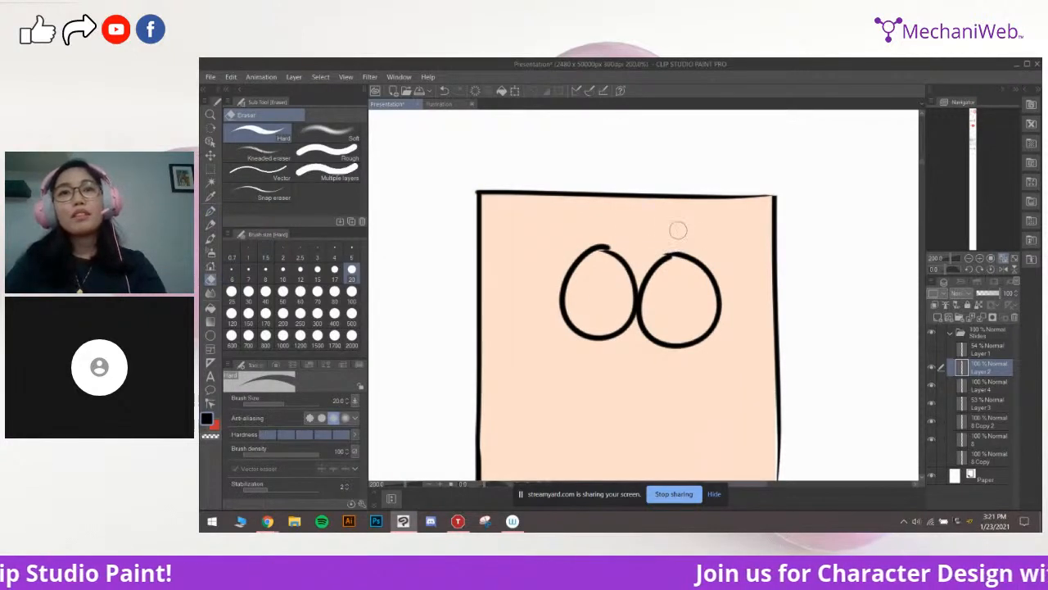
key("p")
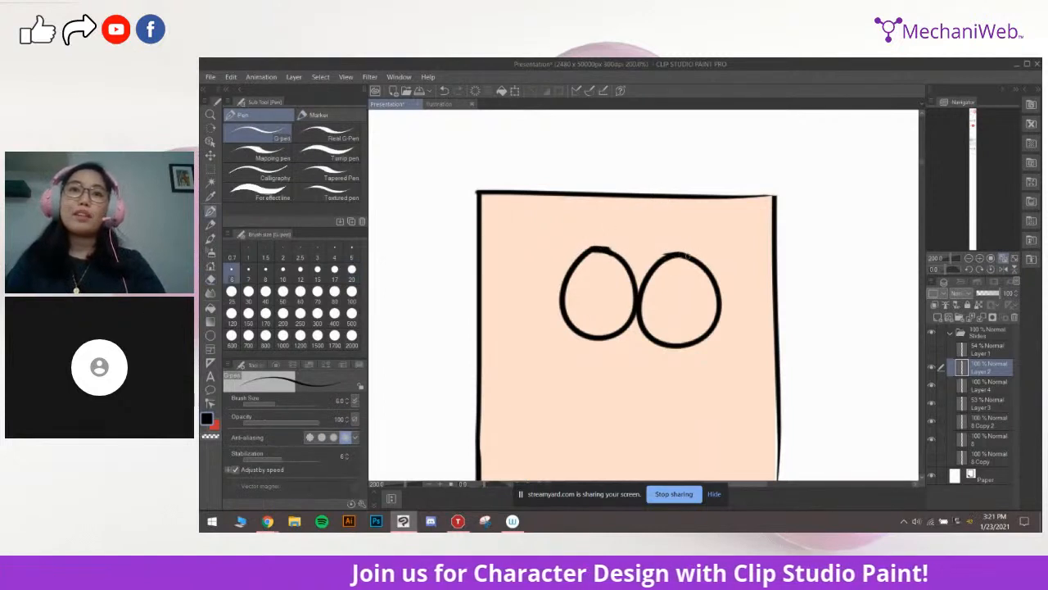
key("e")
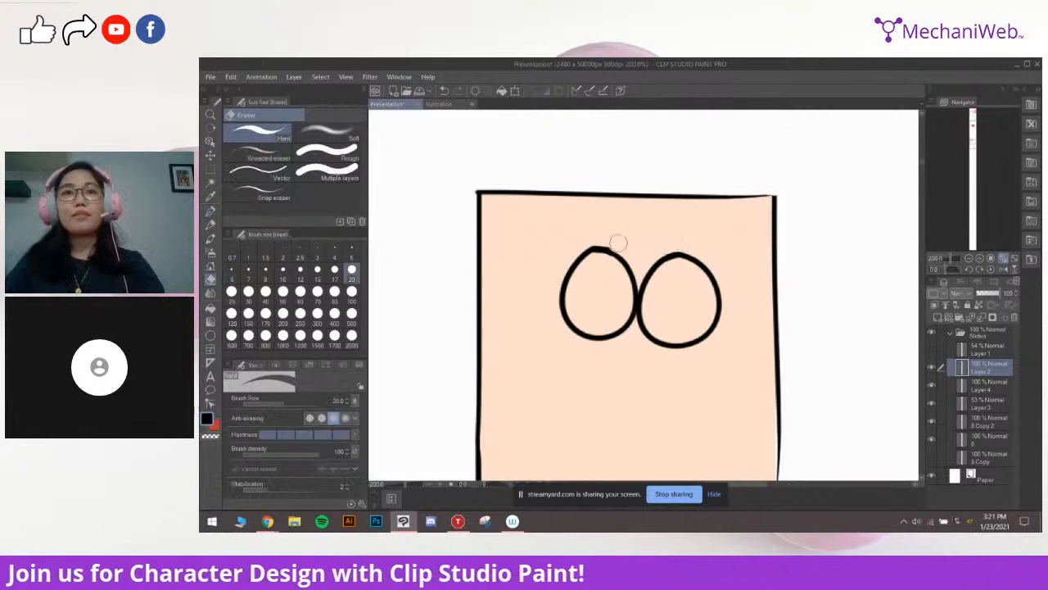
Draw a round iris with a small dot pupil inside each eye
key("p")
key("ctrl+z")
mouse_move(690, 269)
left_mouse_down()
mouse_move(706, 283)
mouse_move(694, 269)
left_mouse_up()
key("ctrl+z")
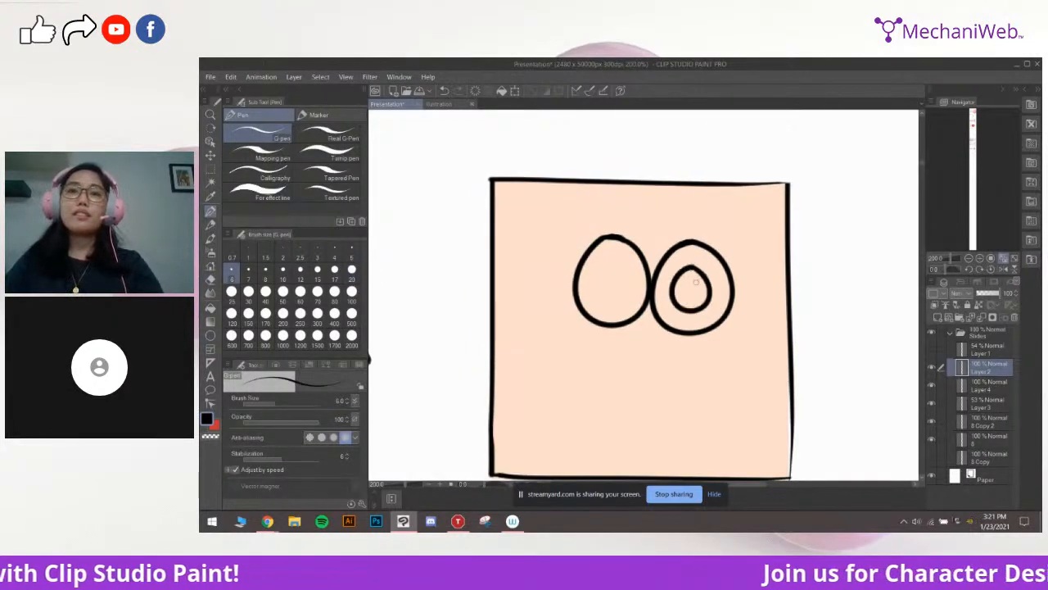
key("ctrl+z")
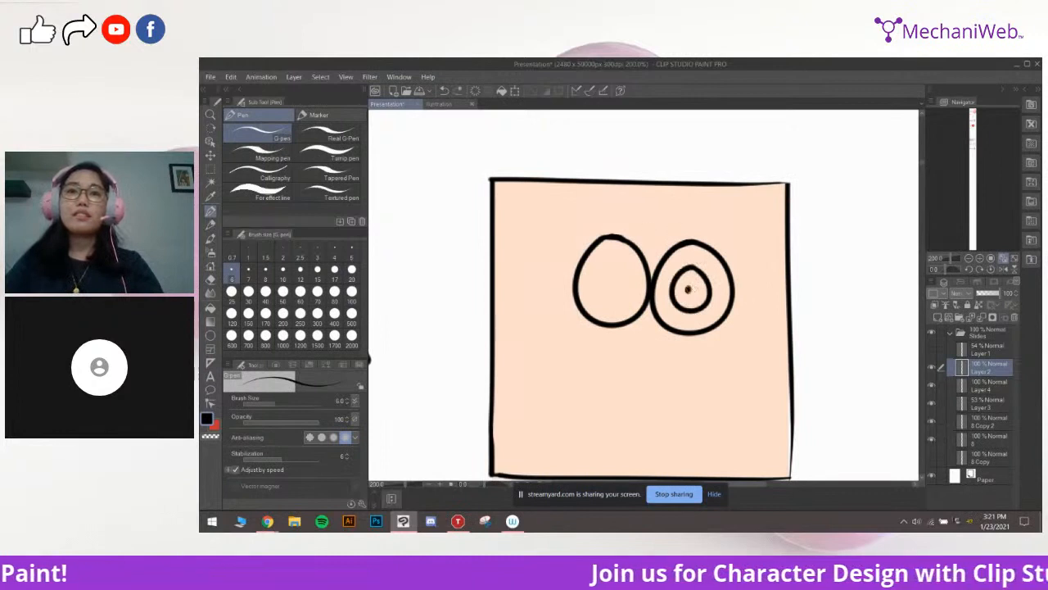
mouse_move(608, 265)
left_mouse_down()
mouse_move(628, 283)
mouse_move(611, 263)
left_mouse_up()
key("ctrl+z")
key("ctrl+z")
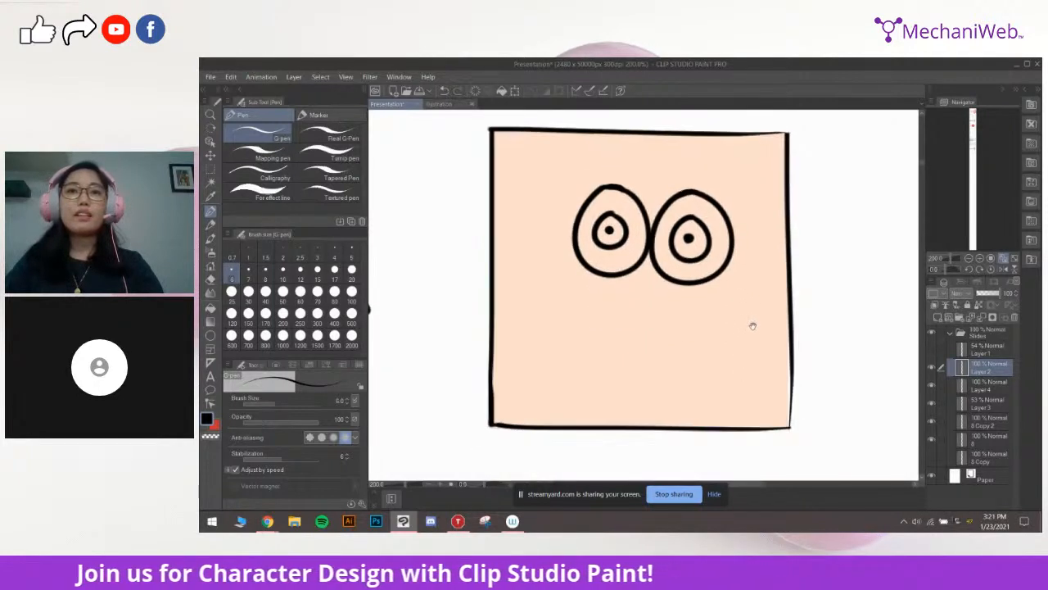
Draw the nose's upper edge curving out from under the left eye and round off its tip
left_click_drag(593, 305, 647, 284)
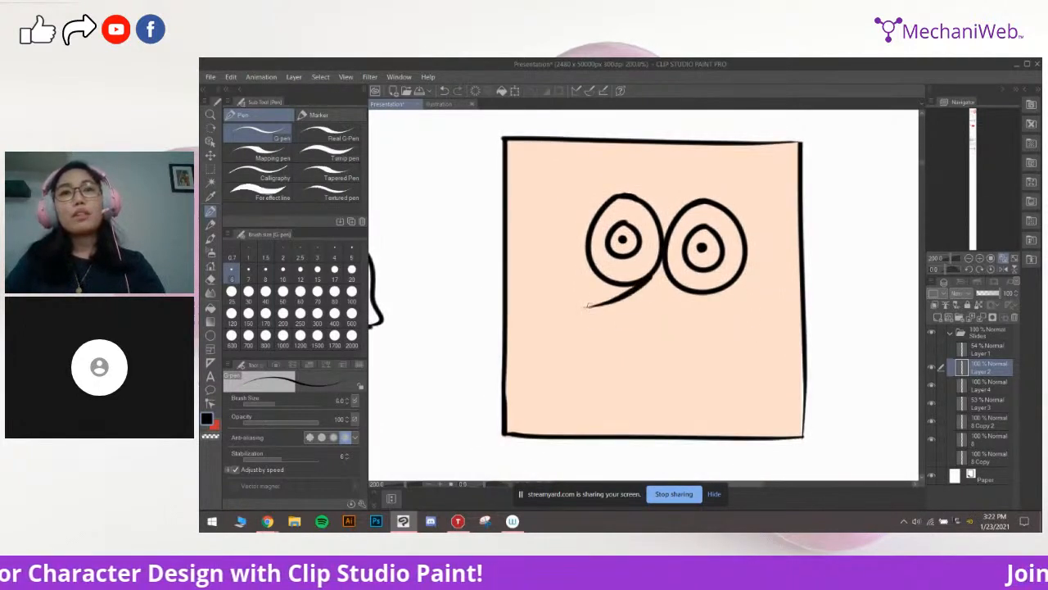
key("ctrl+z")
key("ctrl+z")
mouse_move(633, 286)
left_mouse_down()
mouse_move(563, 317)
mouse_move(583, 313)
left_mouse_up()
key("ctrl+z")
left_click_drag(662, 296, 561, 311)
key("ctrl+z")
mouse_move(627, 285)
left_mouse_down()
mouse_move(553, 303)
mouse_move(568, 326)
mouse_move(539, 291)
left_mouse_up()
key("ctrl+z")
key("ctrl+z")
key("e")
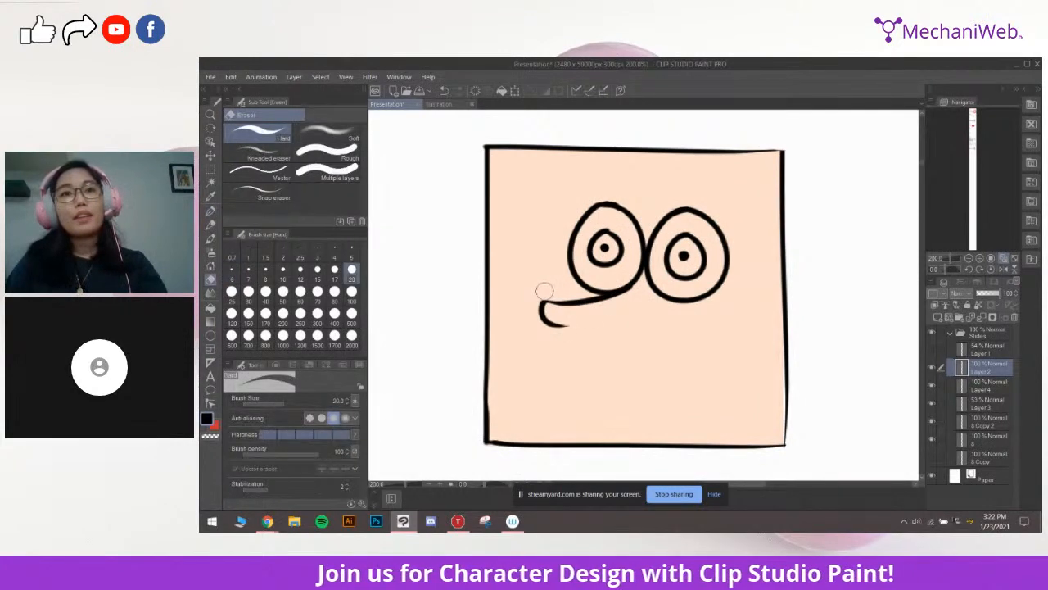
Draw the nose's long lower edge curving from the rounded tip back toward the right cheek
key("p")
left_click_drag(529, 319, 647, 319)
key("ctrl+z")
mouse_move(575, 325)
left_mouse_down()
mouse_move(570, 316)
mouse_move(625, 309)
left_mouse_up()
key("ctrl+z")
left_click_drag(529, 313, 622, 312)
key("ctrl+z")
mouse_move(524, 310)
left_mouse_down()
mouse_move(635, 306)
mouse_move(547, 319)
mouse_move(644, 302)
mouse_move(691, 319)
mouse_move(708, 305)
mouse_move(699, 312)
mouse_move(691, 296)
mouse_move(690, 311)
left_mouse_up()
key("ctrl+z")
key("ctrl+z")
key("ctrl+z")
Draw a small curved cheek beneath the right eye and add three freckle dots inside it
mouse_move(666, 298)
left_mouse_down()
mouse_move(677, 290)
mouse_move(695, 320)
left_mouse_up()
left_click(680, 300)
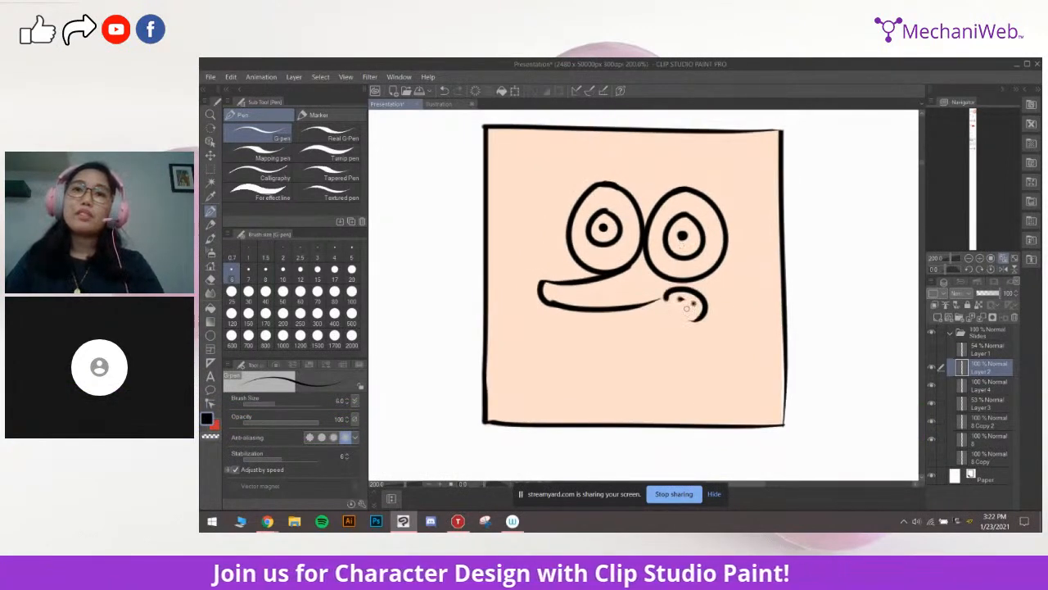
left_click(694, 303)
left_click(687, 312)
Draw the curved upper lip below the nose, with a pointed left corner joined to the nose by a short line
mouse_move(631, 344)
left_mouse_down()
mouse_move(653, 336)
mouse_move(619, 319)
left_mouse_up()
mouse_move(574, 288)
left_mouse_down()
mouse_move(559, 300)
mouse_move(680, 300)
left_mouse_up()
key("ctrl+z")
key("ctrl+z")
key("ctrl+z")
key("ctrl+z")
left_click_drag(561, 300, 676, 303)
key("ctrl+z")
key("ctrl+z")
left_click_drag(559, 300, 687, 310)
left_click_drag(721, 275, 701, 319)
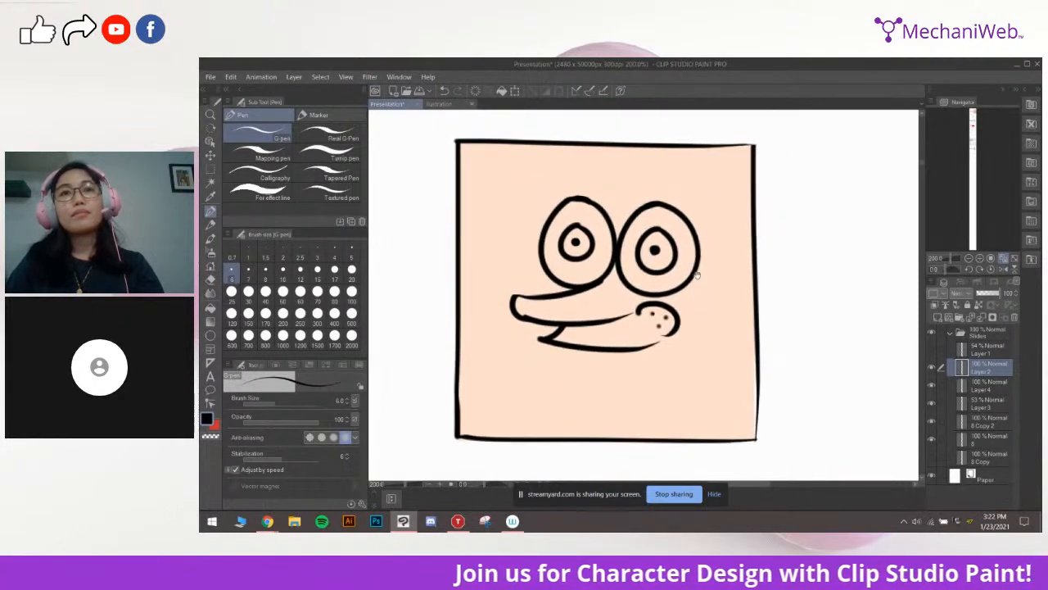
Draw three short pointed eyelashes on top of each eye
left_click_drag(694, 263, 692, 289)
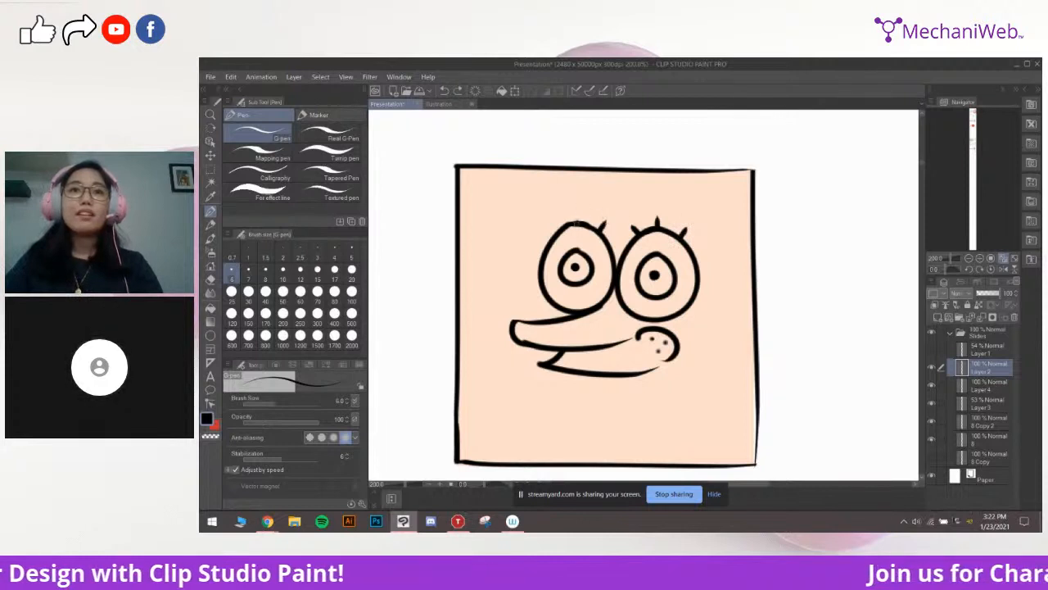
left_click_drag(701, 297, 714, 279)
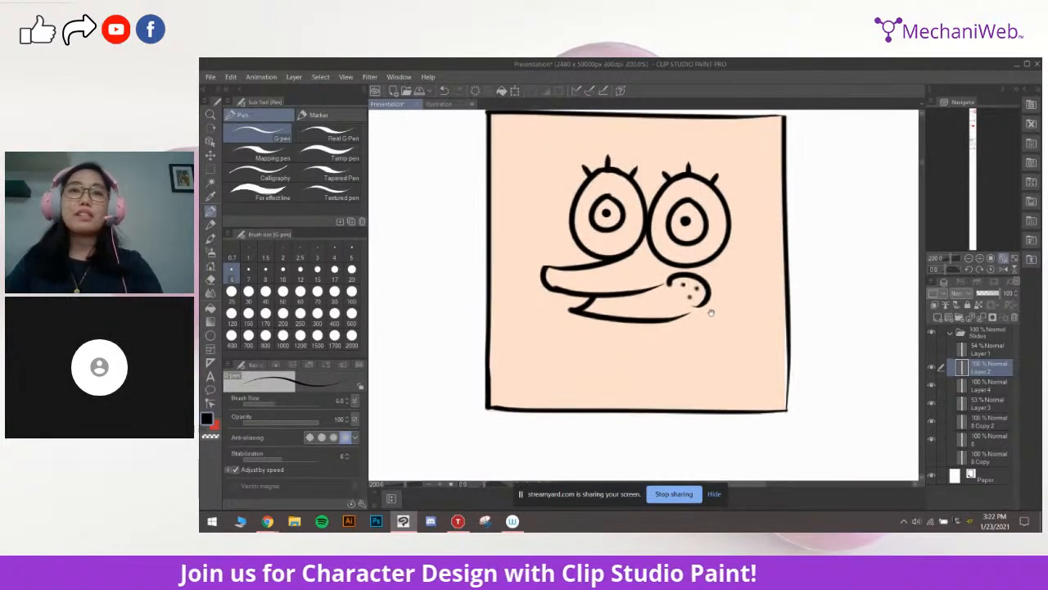
Set the eraser size to 7 and trim the bump at the lower tip of the nose
key("e")
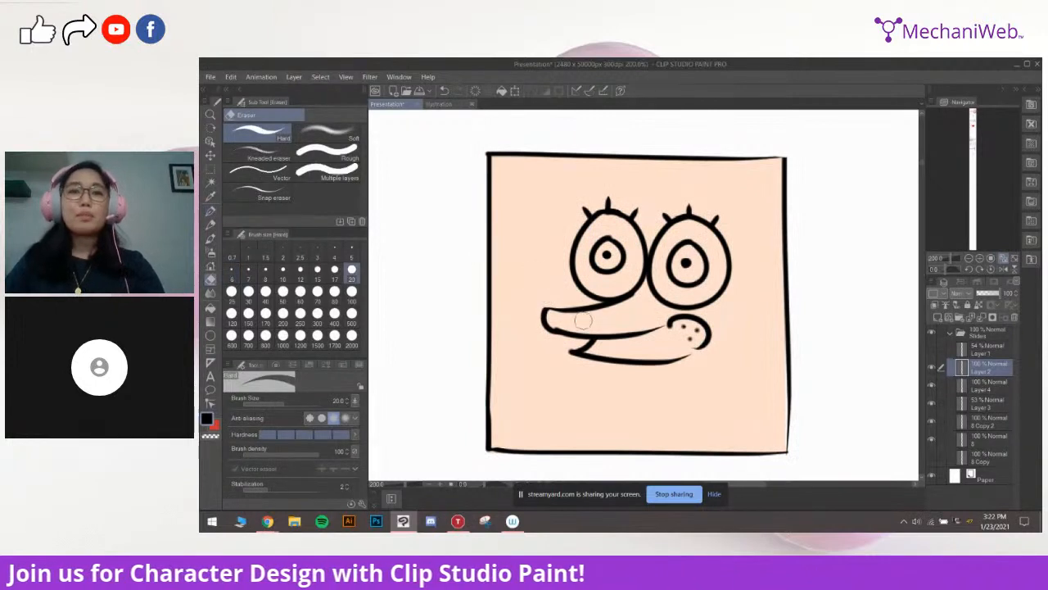
key("bracketleft")
key("bracketleft")
key("bracketleft")
key("bracketleft")
key("bracketleft")
key("bracketleft")
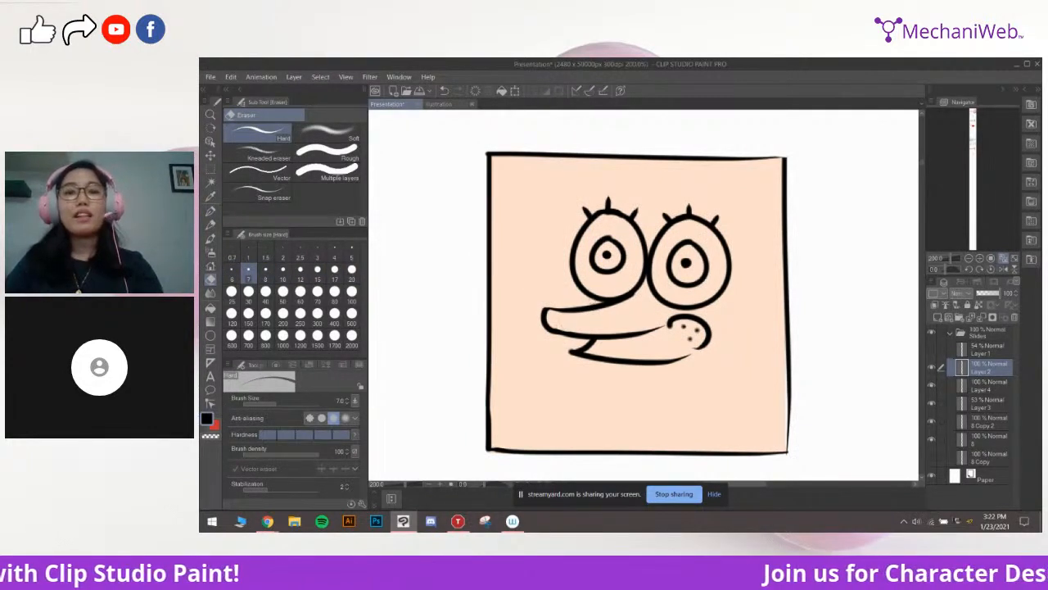
key("p")
mouse_move(725, 367)
left_mouse_down()
mouse_move(728, 333)
mouse_move(710, 330)
left_mouse_up()
Set the eraser size to 4 and sharpen the pointed left corner of the upper lip
key("e")
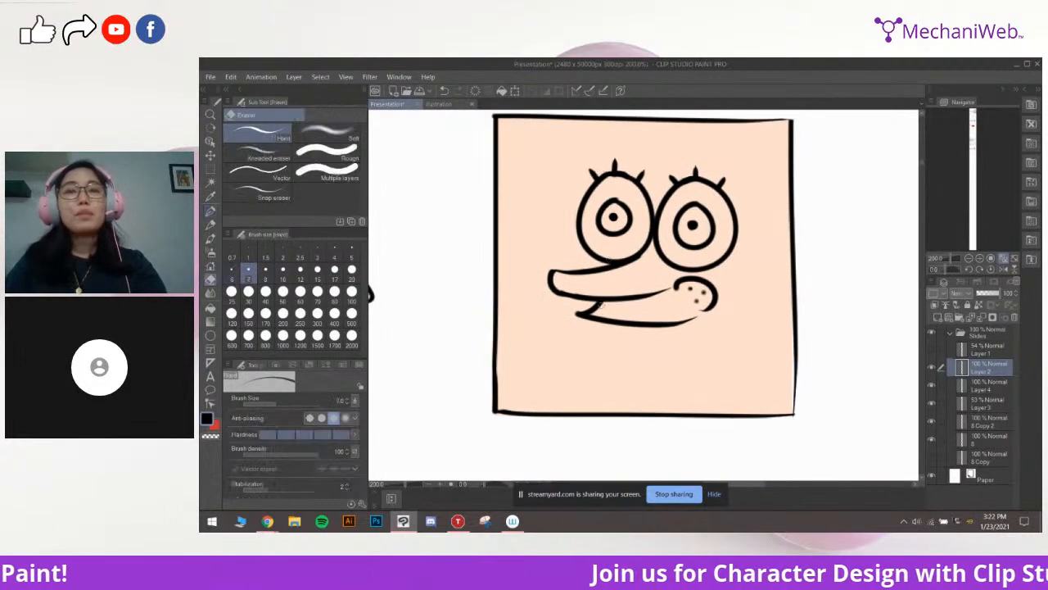
key("bracketleft")
key("bracketleft")
key("bracketleft")
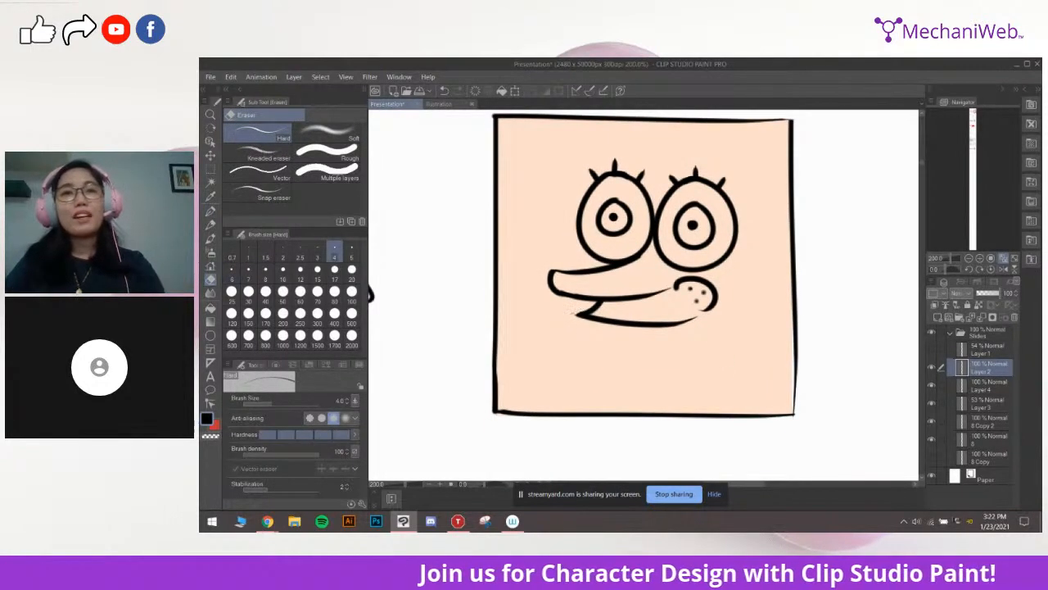
key("p")
left_click_drag(714, 349, 725, 323)
left_click_drag(636, 335, 677, 361)
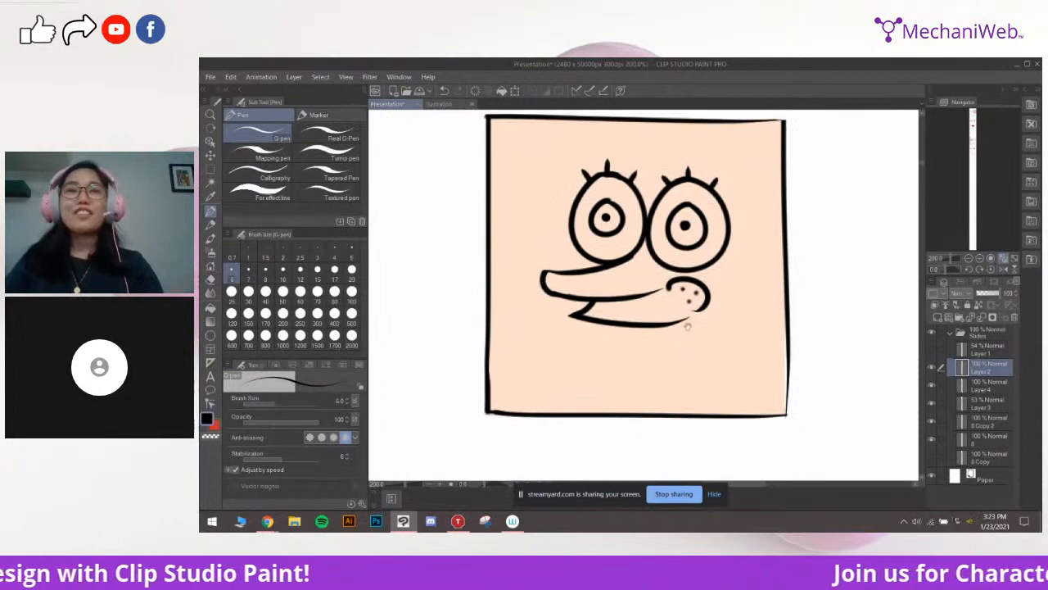
left_click_drag(688, 326, 688, 336)
left_click_drag(616, 350, 604, 364)
mouse_move(660, 371)
left_mouse_down()
mouse_move(661, 351)
mouse_move(676, 354)
left_mouse_up()
key("ctrl+z")
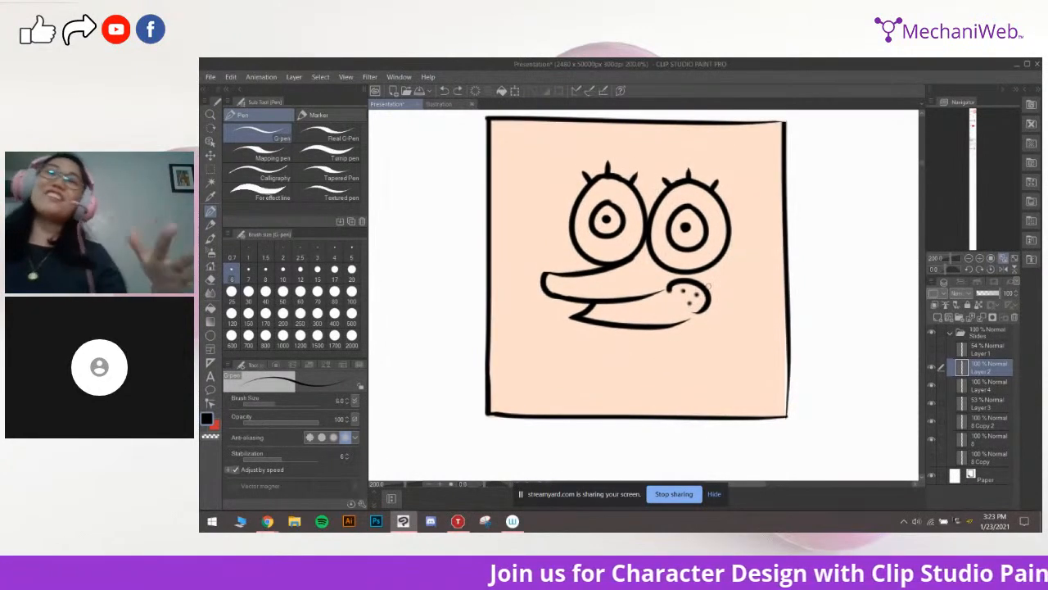
left_click_drag(713, 347, 716, 366)
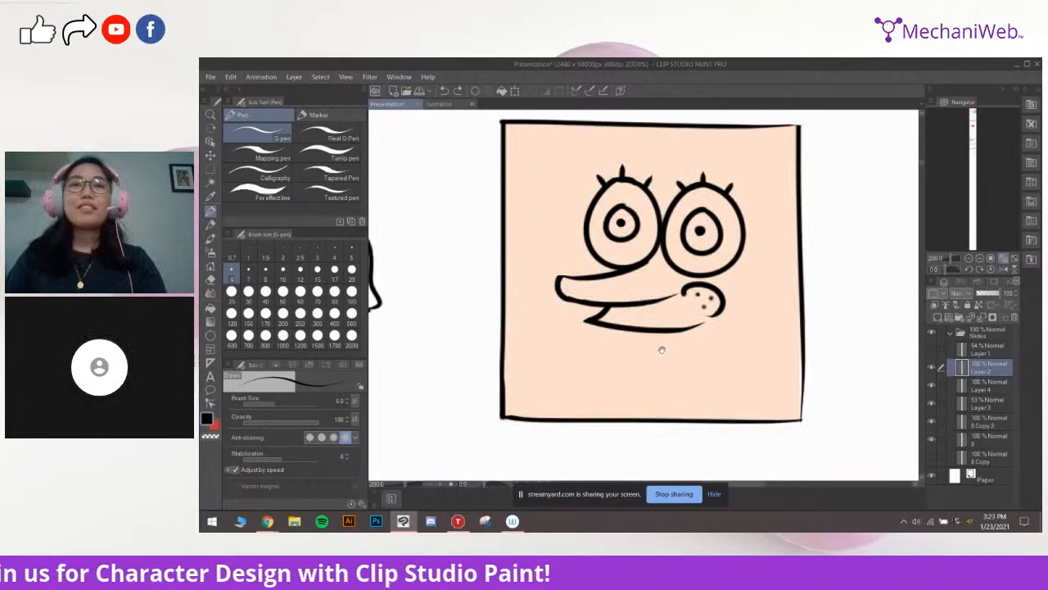
left_click_drag(661, 350, 662, 356)
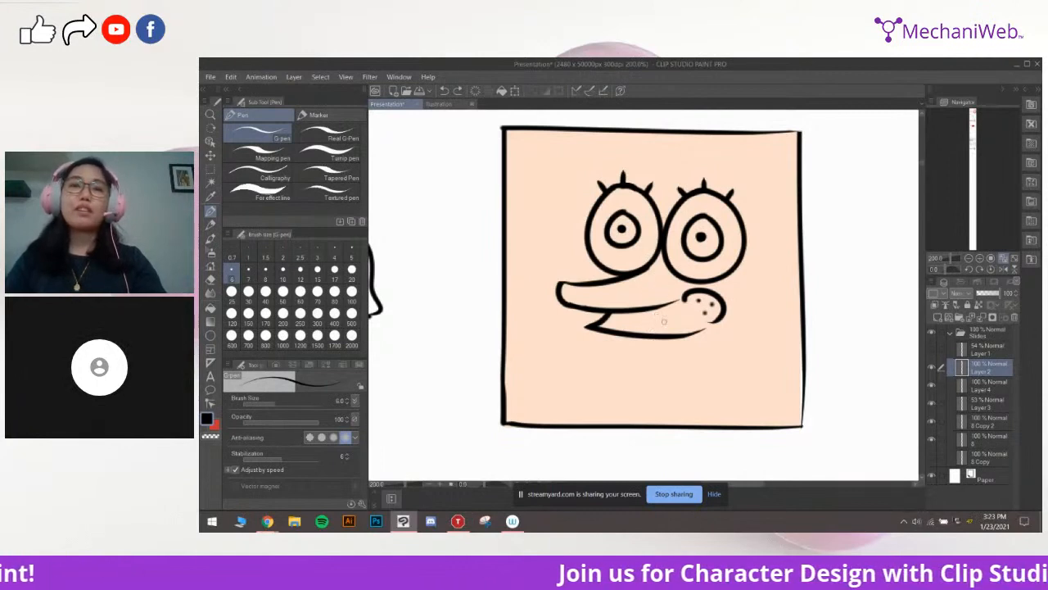
Draw the open mouth's right side as a curve down from the upper lip and start its left side
left_click_drag(631, 352, 627, 349)
left_click_drag(704, 327, 662, 372)
left_click_drag(665, 372, 686, 365)
key("ctrl+z")
key("ctrl+z")
mouse_move(723, 320)
left_mouse_down()
mouse_move(672, 367)
mouse_move(641, 368)
left_mouse_up()
key("ctrl+z")
key("ctrl+z")
mouse_move(676, 336)
left_mouse_down()
mouse_move(683, 341)
mouse_move(656, 367)
mouse_move(708, 333)
left_mouse_up()
key("ctrl+z")
key("ctrl+z")
mouse_move(756, 303)
left_mouse_down()
mouse_move(681, 357)
mouse_move(691, 347)
mouse_move(659, 314)
left_mouse_up()
key("ctrl+z")
mouse_move(665, 359)
left_mouse_down()
mouse_move(681, 328)
mouse_move(655, 357)
left_mouse_up()
key("ctrl+z")
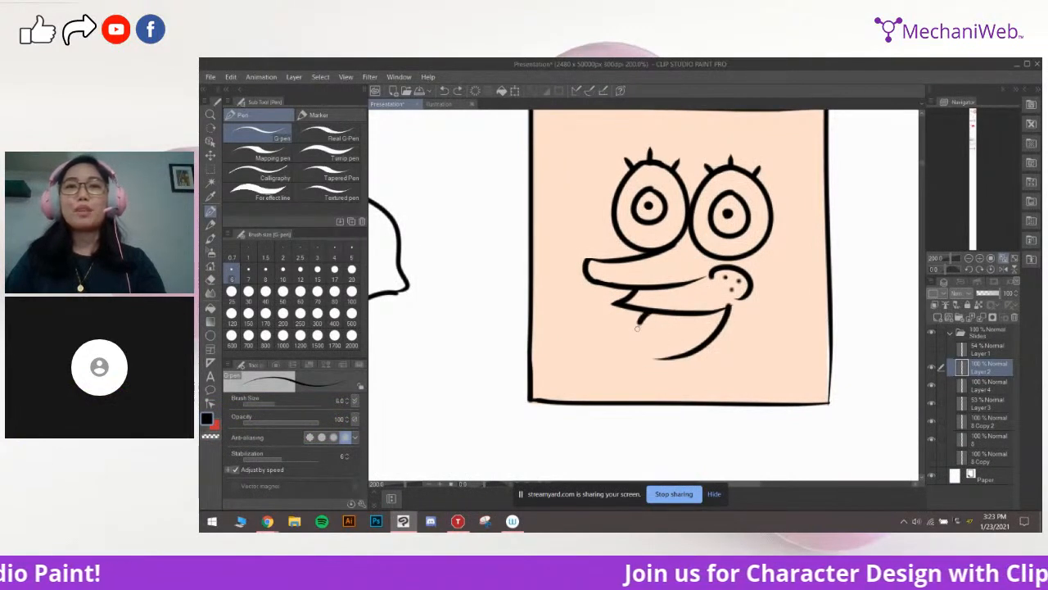
Close the left side of the open mouth and draw a curved tongue inside it
left_click_drag(676, 344, 662, 346)
mouse_move(633, 353)
left_mouse_down()
mouse_move(695, 334)
mouse_move(673, 335)
left_mouse_up()
key("ctrl+z")
key("ctrl+z")
left_click_drag(696, 294, 690, 293)
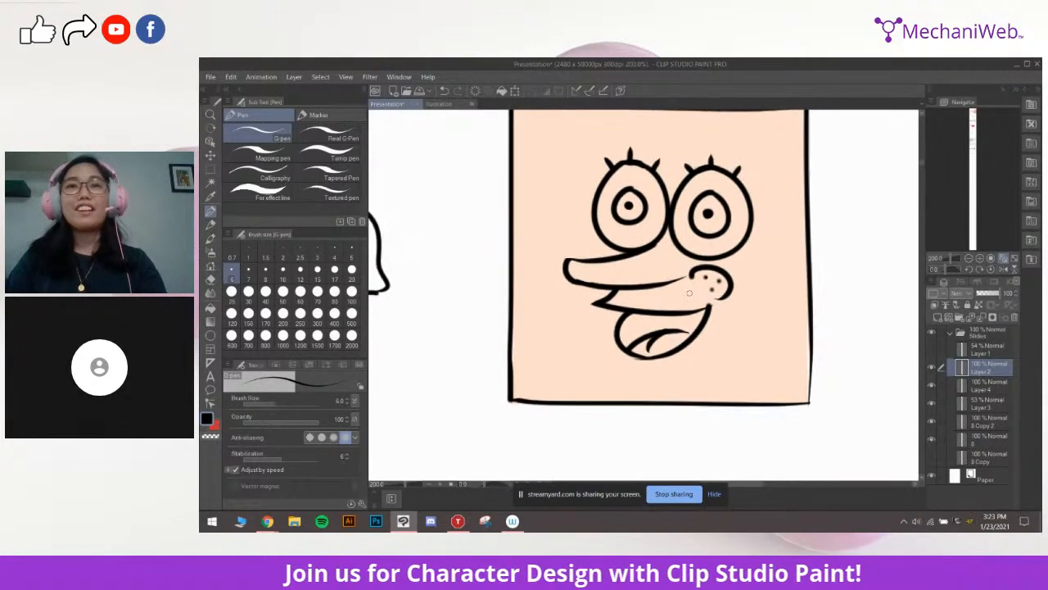
key("bracketleft")
key("bracketleft")
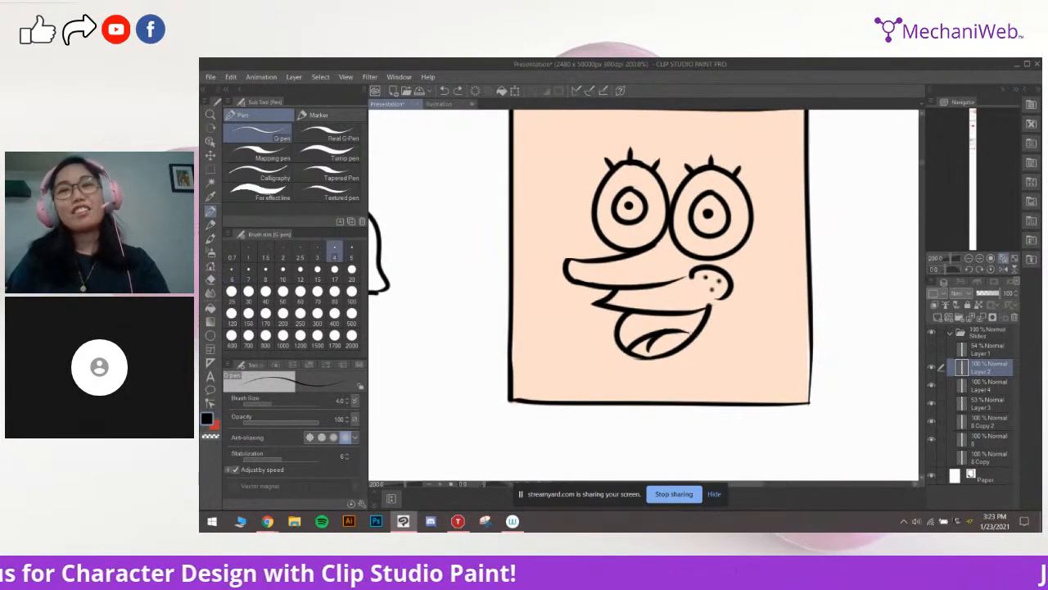
left_click_drag(719, 338, 742, 377)
key("bracketright")
key("bracketright")
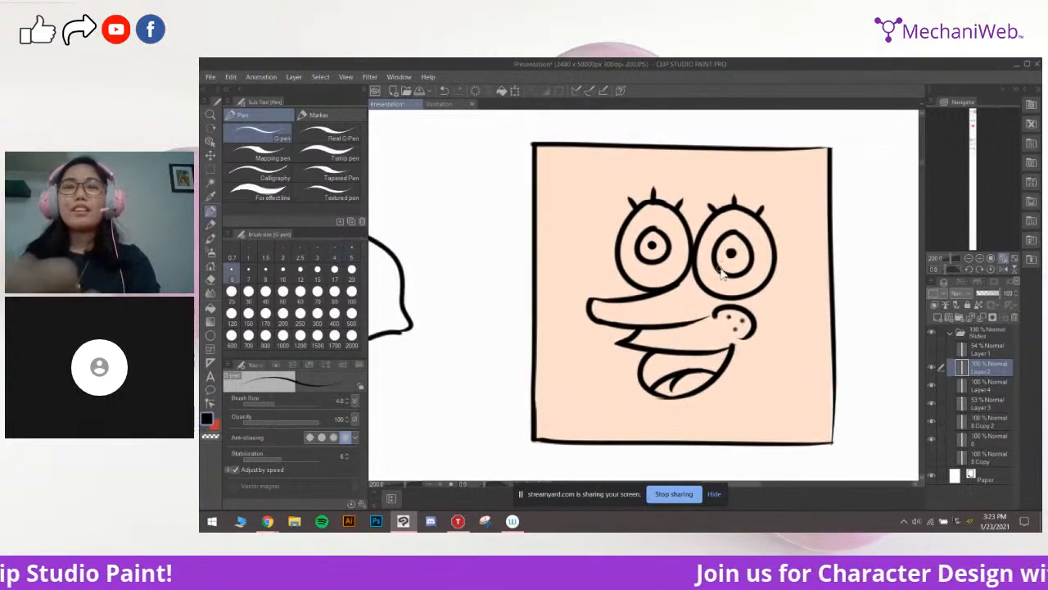
Draw two small round spots along the square's right edge, one above the other
scroll(721, 271, "down", 1)
mouse_move(778, 254)
left_mouse_down()
mouse_move(761, 296)
mouse_move(742, 299)
mouse_move(728, 236)
mouse_move(730, 255)
left_mouse_up()
left_click_drag(721, 213, 720, 214)
key("ctrl+z")
left_click_drag(725, 303, 725, 305)
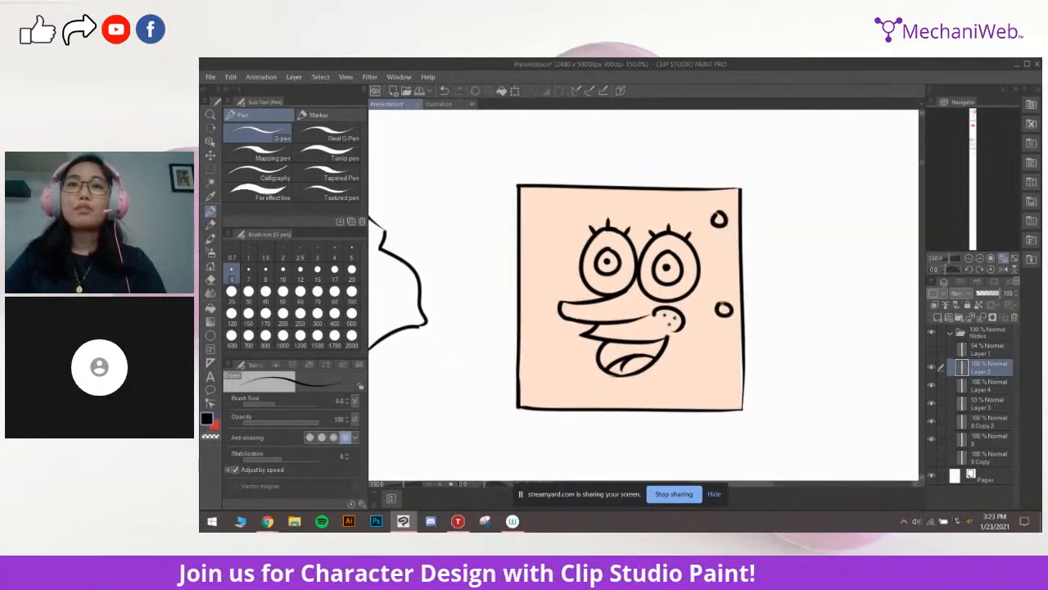
Draw two small round spots near the square's left edge, one in the upper and one in the lower corner area
left_click_drag(546, 228, 546, 232)
left_click_drag(559, 363, 569, 338)
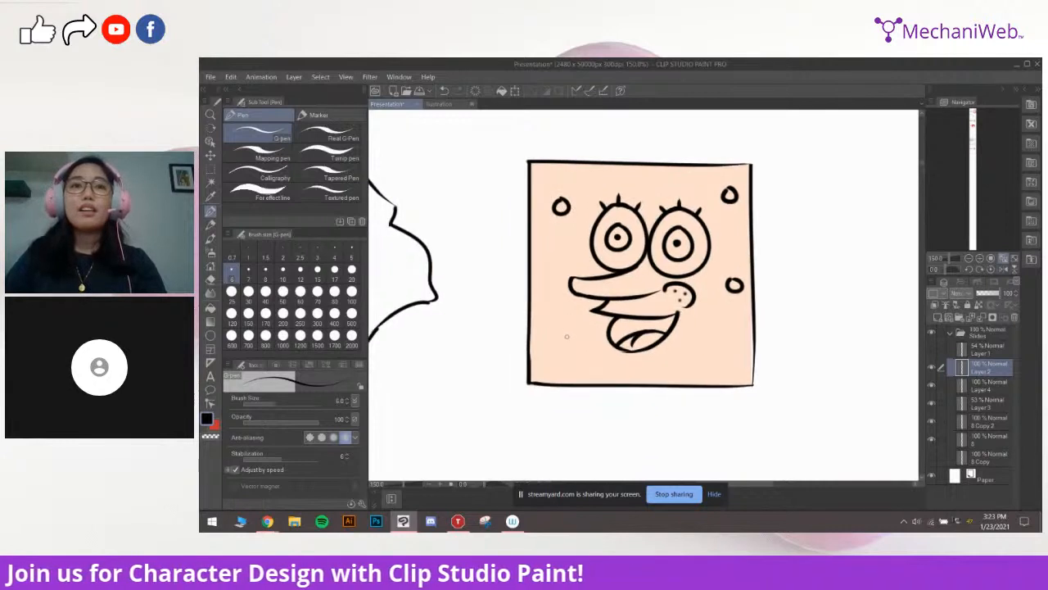
mouse_move(710, 337)
left_mouse_down()
mouse_move(697, 342)
mouse_move(714, 343)
left_mouse_up()
mouse_move(639, 326)
left_mouse_down()
mouse_move(697, 318)
mouse_move(702, 333)
mouse_move(746, 314)
left_mouse_up()
Try to draw a narrow side face with slanted ends along the square's right edge
scroll(694, 321, "up", 1)
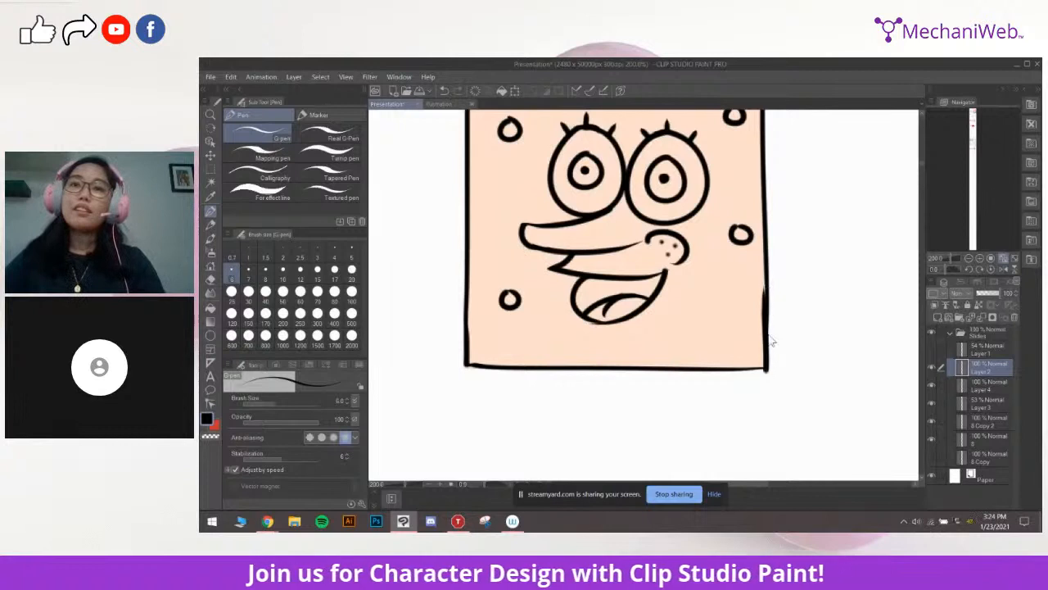
key("ctrl+z")
mouse_move(767, 367)
left_mouse_down()
mouse_move(770, 287)
mouse_move(799, 304)
mouse_move(776, 316)
left_mouse_up()
scroll(800, 305, "down", 1)
left_click_drag(737, 390, 765, 344)
left_click_drag(735, 165, 763, 171)
left_click_drag(763, 208, 766, 207)
key("ctrl+z")
key("ctrl+z")
key("ctrl+z")
mouse_move(742, 381)
left_mouse_down()
mouse_move(770, 340)
mouse_move(760, 357)
left_mouse_up()
key("ctrl+z")
key("ctrl+z")
key("ctrl+z")
mouse_move(738, 167)
left_mouse_down()
mouse_move(761, 182)
mouse_move(757, 171)
mouse_move(763, 365)
left_mouse_up()
key("ctrl+z")
key("ctrl+z")
key("ctrl+z")
Draw a narrow side face along the square's right edge and a larger oval spot at the face's lower right
left_click_drag(759, 172, 760, 368)
left_click_drag(717, 327, 735, 325)
mouse_move(678, 353)
left_mouse_down()
mouse_move(680, 313)
mouse_move(706, 326)
mouse_move(742, 319)
mouse_move(735, 335)
left_mouse_up()
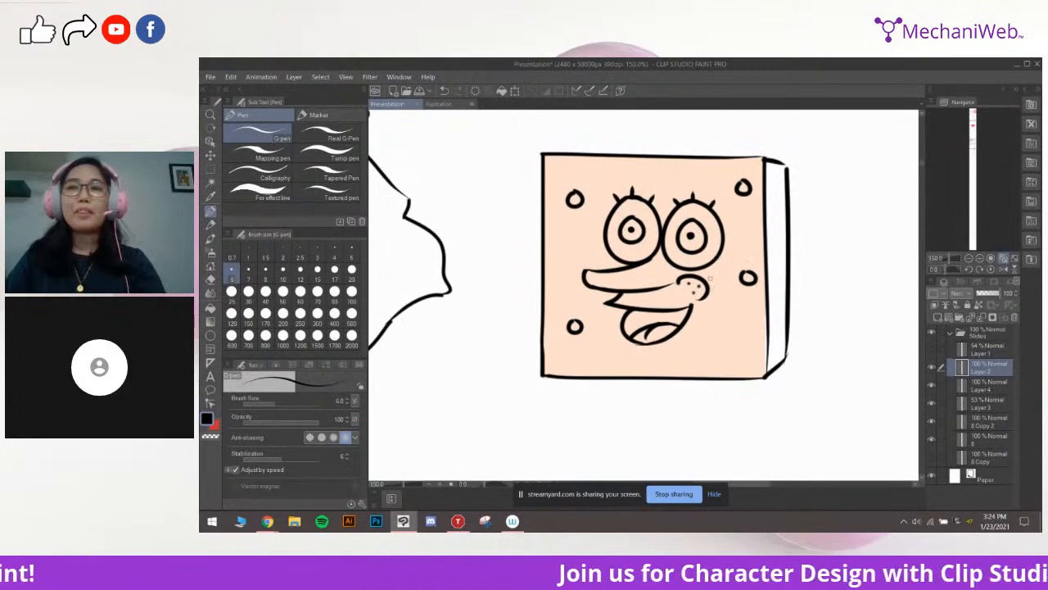
mouse_move(725, 329)
left_mouse_down()
mouse_move(723, 340)
mouse_move(736, 340)
mouse_move(701, 355)
left_mouse_up()
key("ctrl+z")
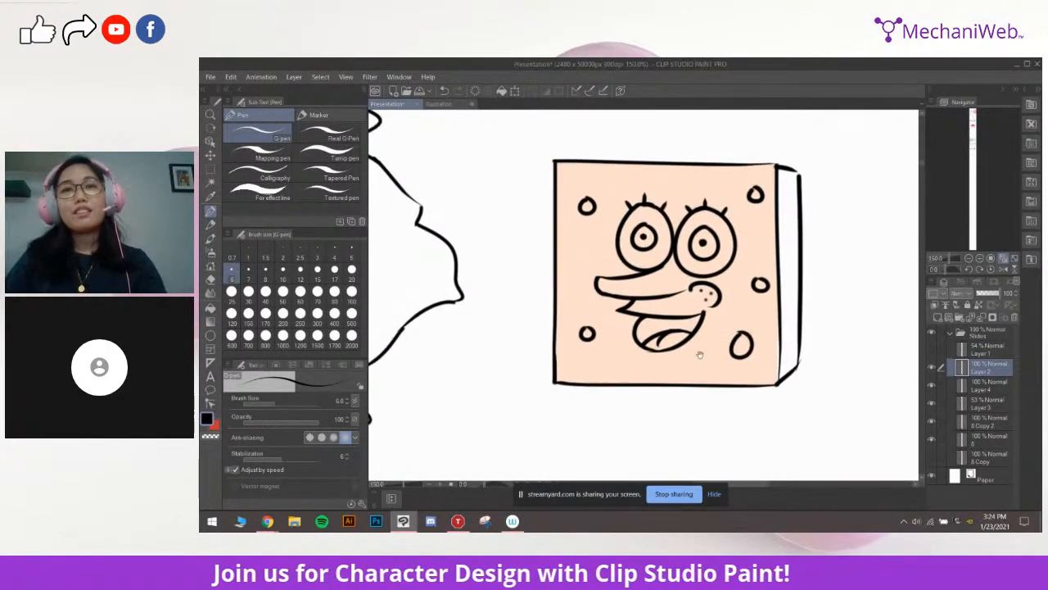
key("bracketleft")
key("bracketleft")
mouse_move(629, 346)
left_mouse_down()
mouse_move(616, 333)
mouse_move(596, 344)
mouse_move(631, 347)
left_mouse_up()
key("ctrl+z")
key("ctrl+z")
left_click_drag(591, 308, 602, 319)
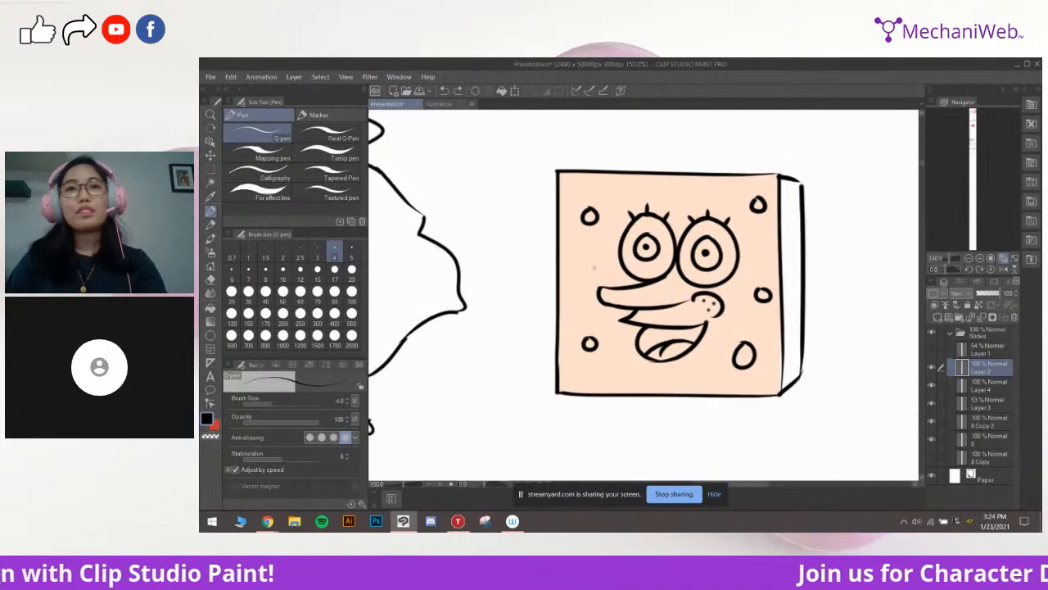
key("bracketright")
key("bracketright")
Draw an oval spot with brush size 6 at the face's left edge, between the two small spots
mouse_move(569, 221)
left_mouse_down()
mouse_move(559, 237)
mouse_move(568, 283)
mouse_move(563, 272)
left_mouse_up()
key("ctrl+z")
key("ctrl+z")
key("ctrl+z")
key("ctrl+z")
left_click_drag(641, 308, 623, 284)
left_click_drag(690, 387, 683, 358)
left_click_drag(763, 270, 803, 292)
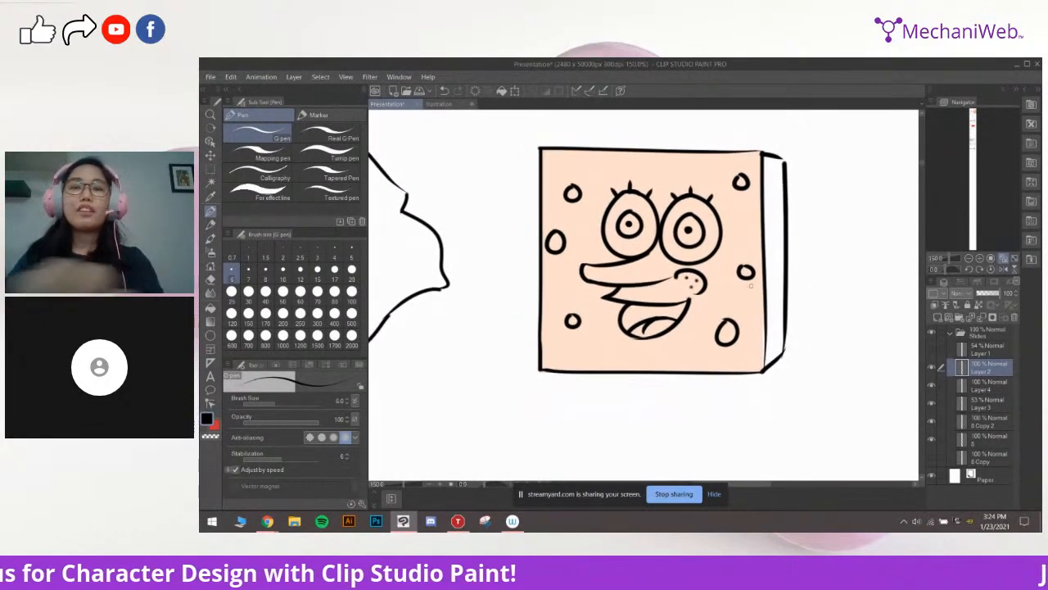
scroll(751, 286, "down", 2)
scroll(783, 279, "up", 2)
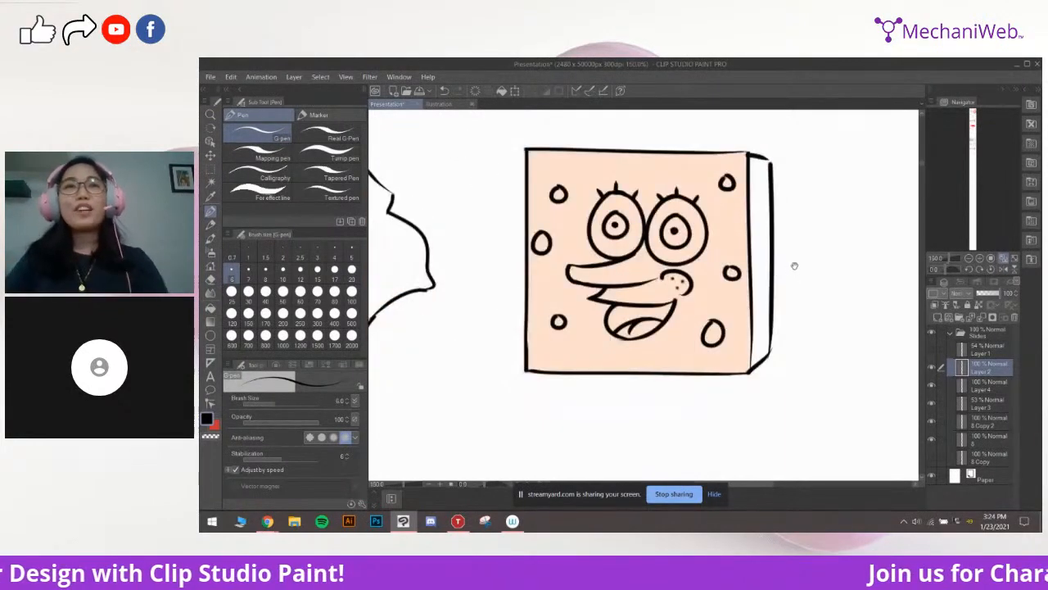
left_click_drag(795, 266, 782, 300)
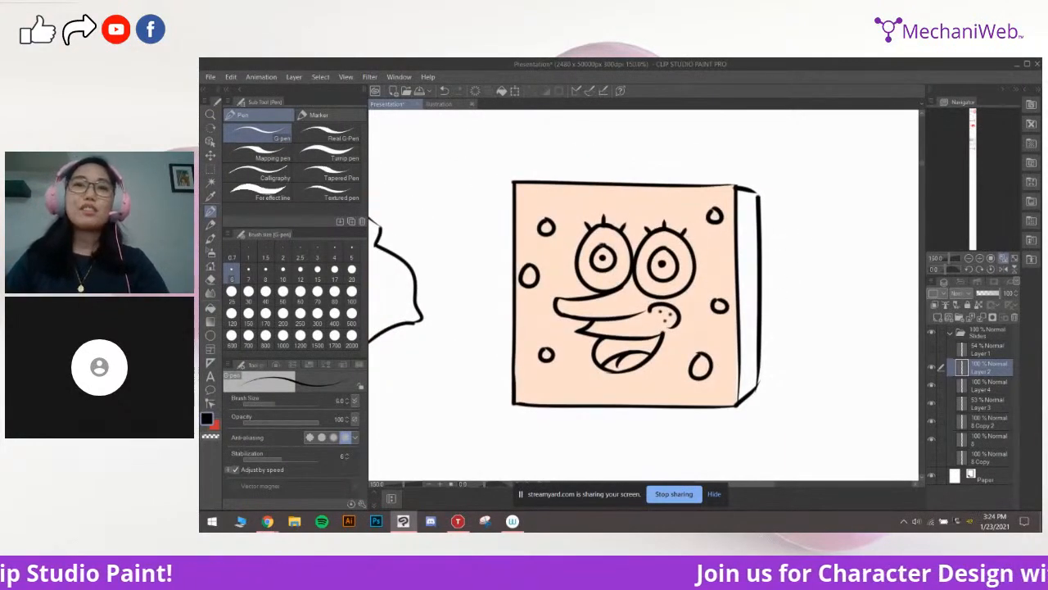
Add a new layer below the line art on Layer 2 and choose a bright light blue as drawing colour
left_click(939, 317)
left_click_drag(986, 369, 988, 394)
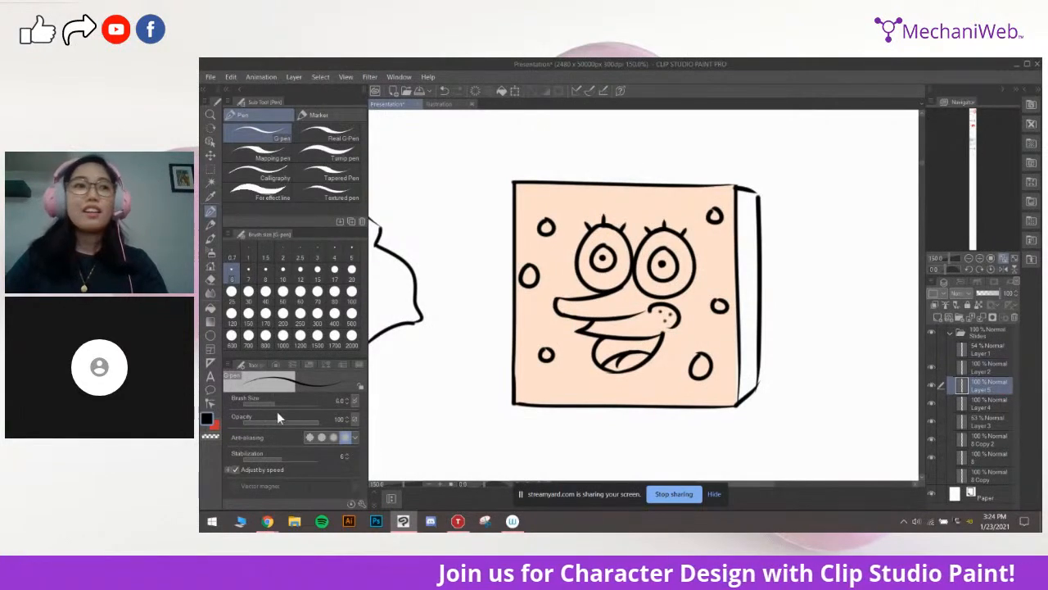
left_click(207, 419)
left_click(791, 311)
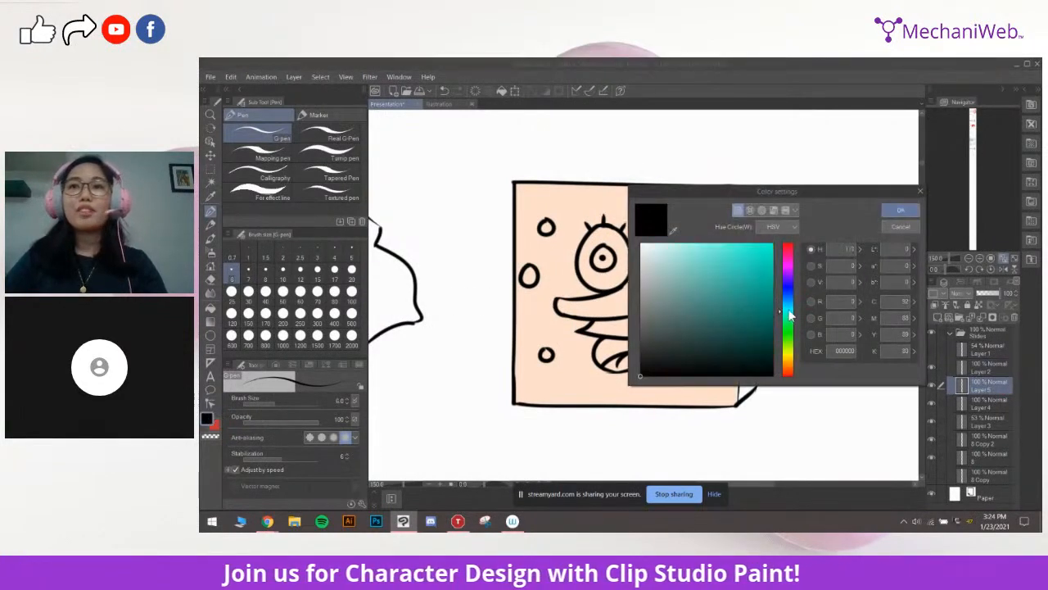
left_click(737, 245)
left_click(900, 209)
Set the brush size to 20 and paint the irises of both eyes light blue
left_click(283, 268)
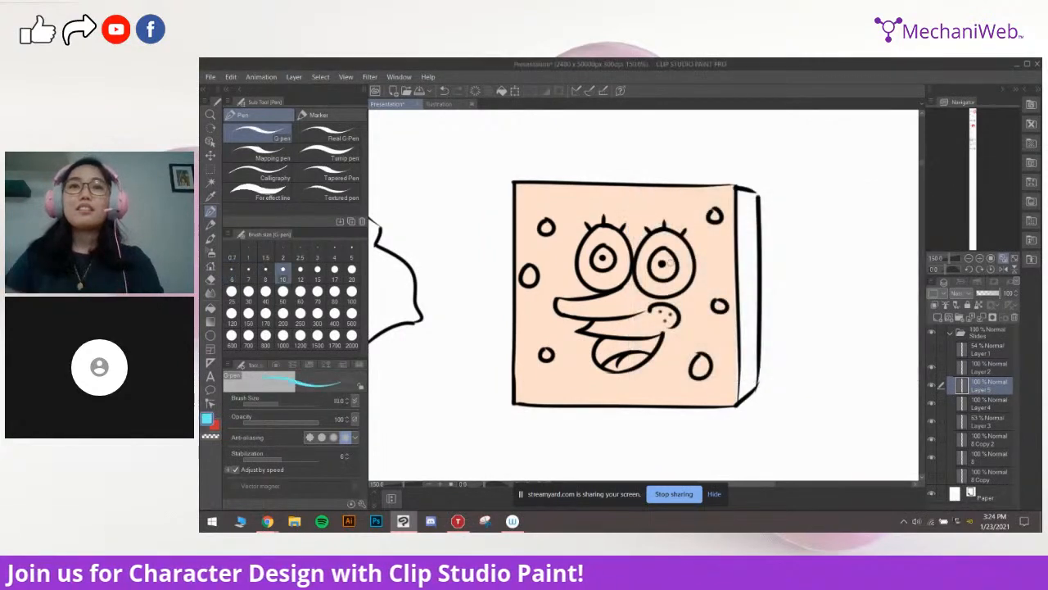
left_click(351, 269)
left_click(661, 264)
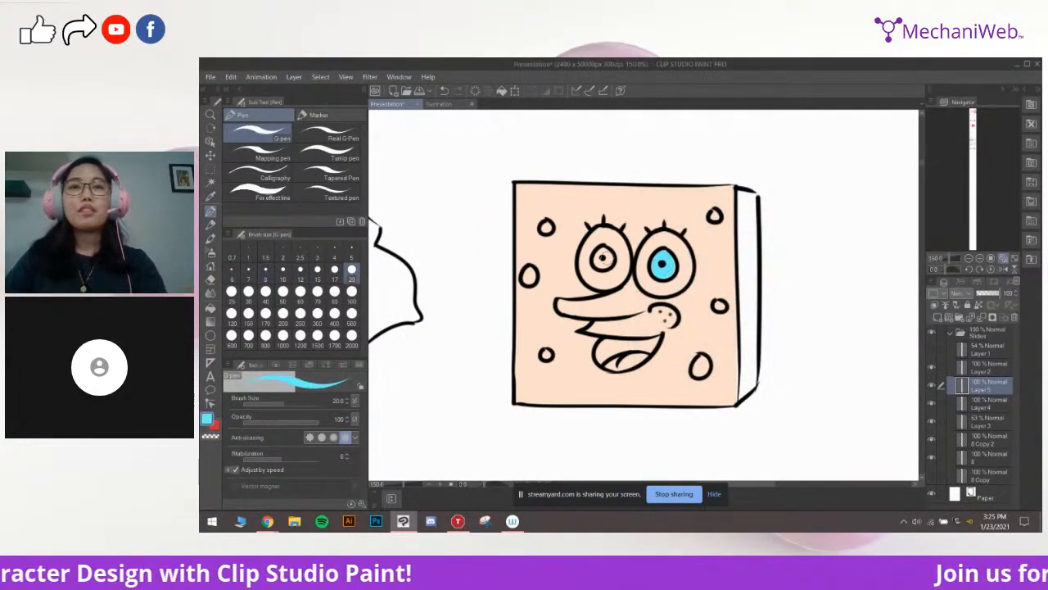
left_click(603, 259)
left_click_drag(720, 304, 710, 293)
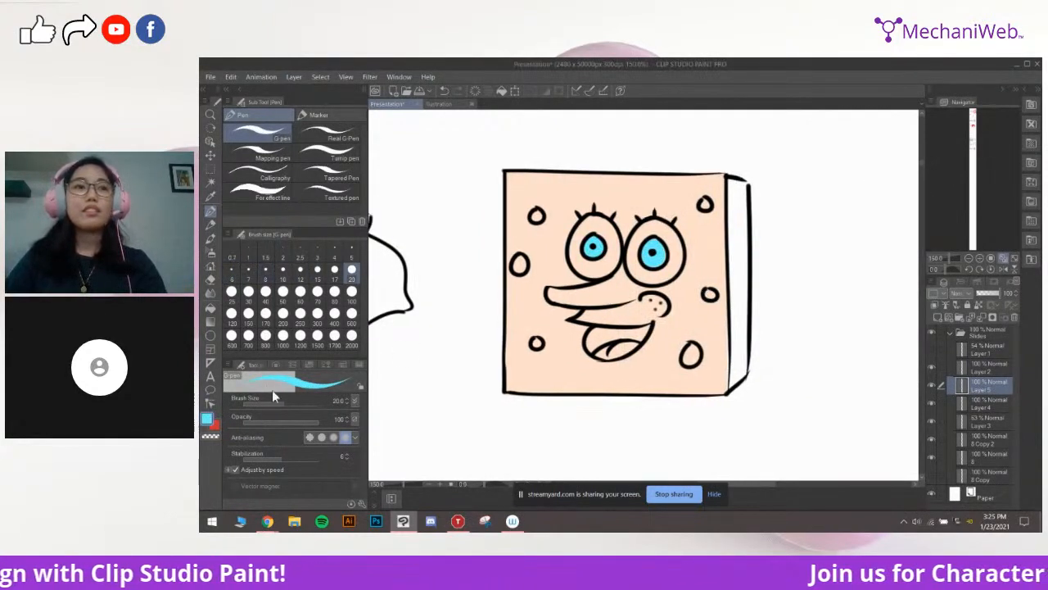
Choose white, add a layer below the iris colour layer and paint the whites of both eyes
double_click(209, 419)
left_click(643, 243)
left_click(901, 210)
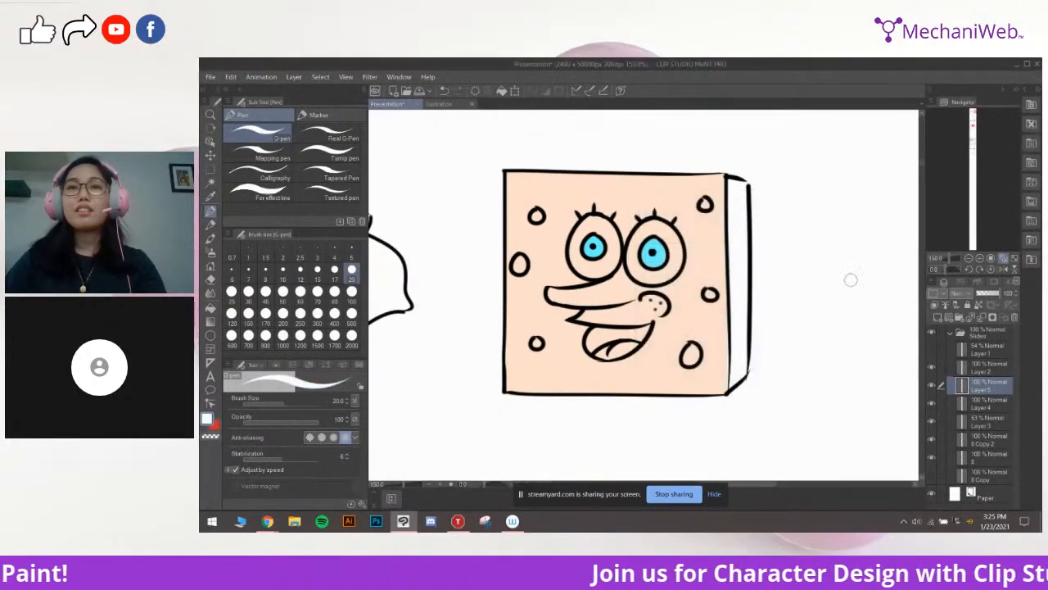
left_click(938, 318)
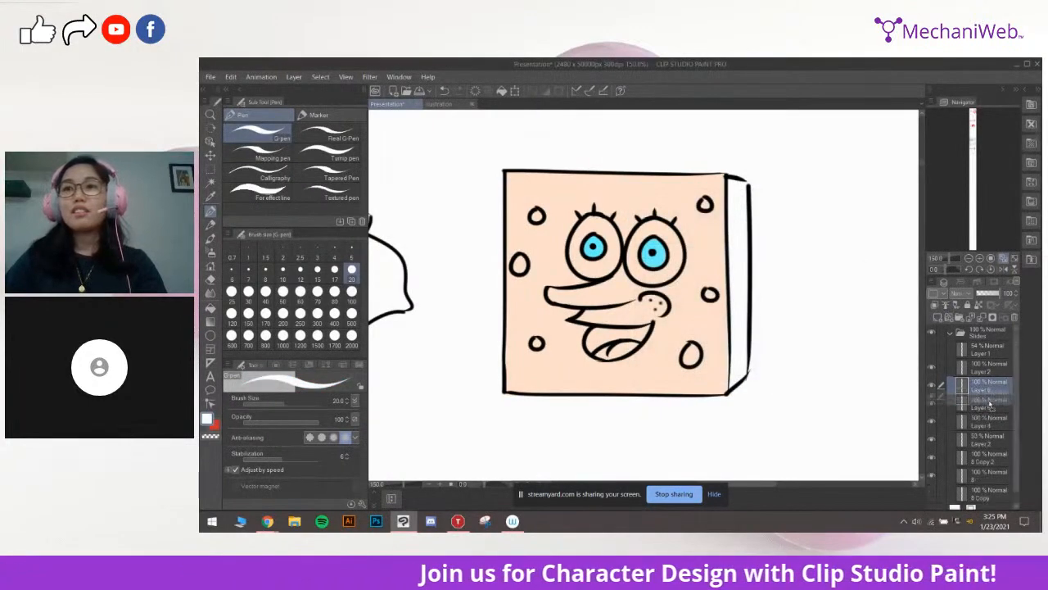
mouse_move(591, 269)
left_mouse_down()
mouse_move(608, 248)
mouse_move(588, 230)
left_mouse_up()
mouse_move(660, 238)
left_mouse_down()
mouse_move(640, 267)
mouse_move(641, 236)
mouse_move(655, 274)
left_mouse_up()
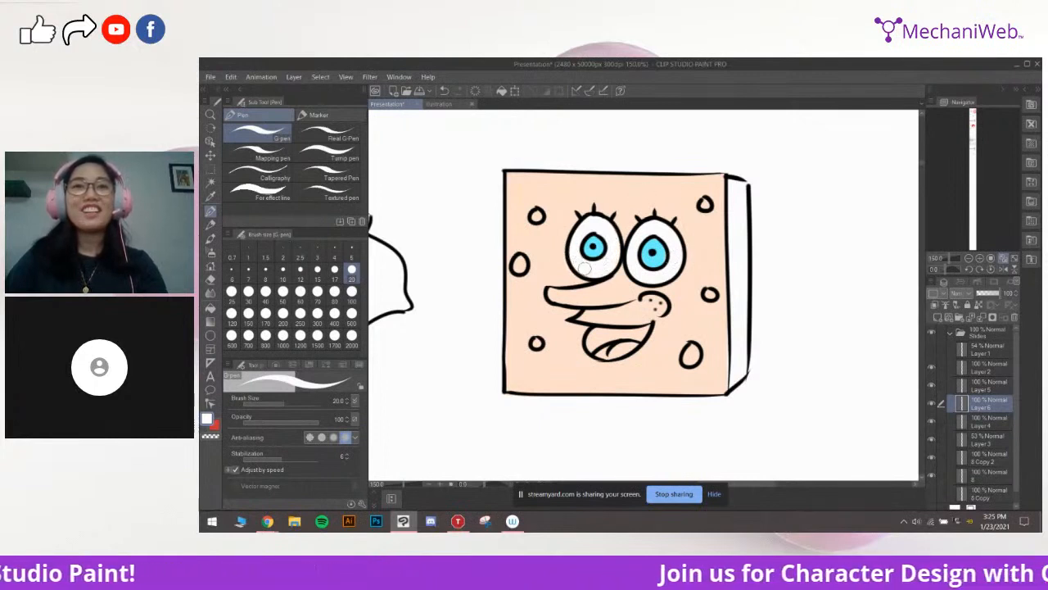
left_click_drag(606, 263, 596, 264)
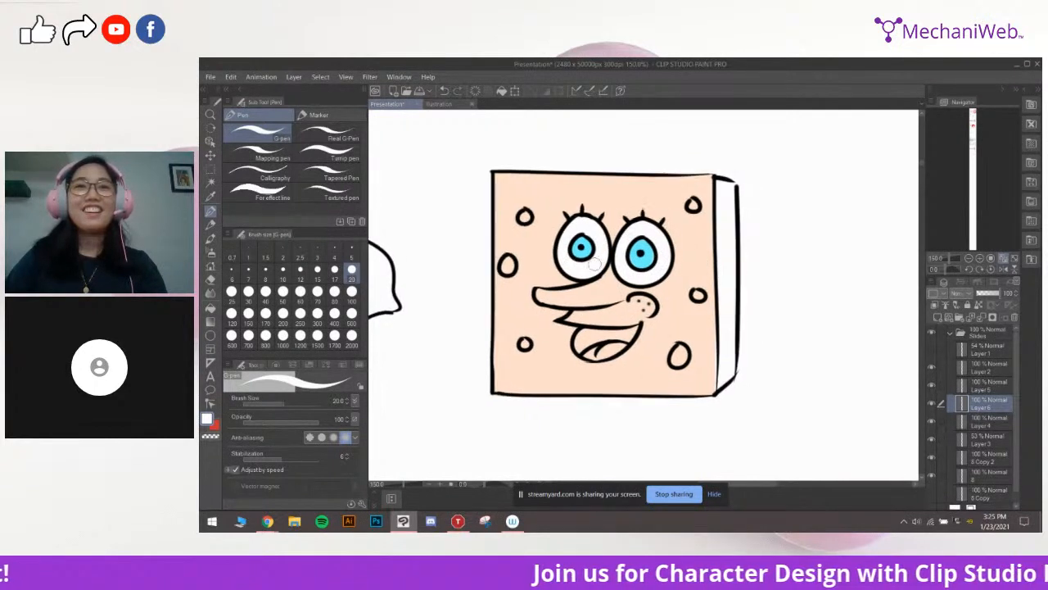
Choose a light yellow and place a new layer for it between Layer 4 and Layer 3
double_click(209, 418)
left_click(789, 353)
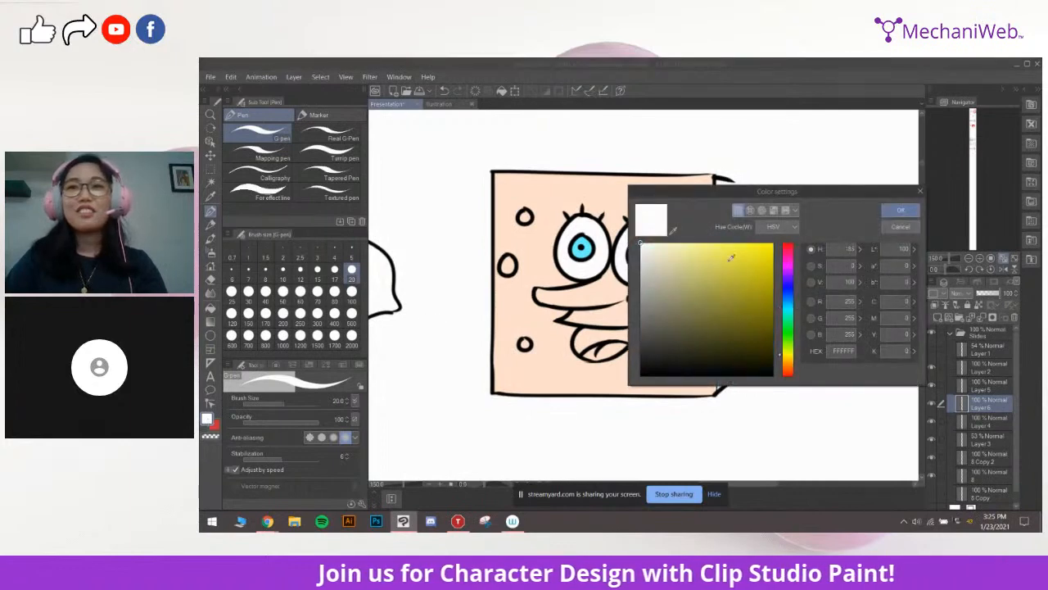
left_click(701, 245)
left_click(900, 210)
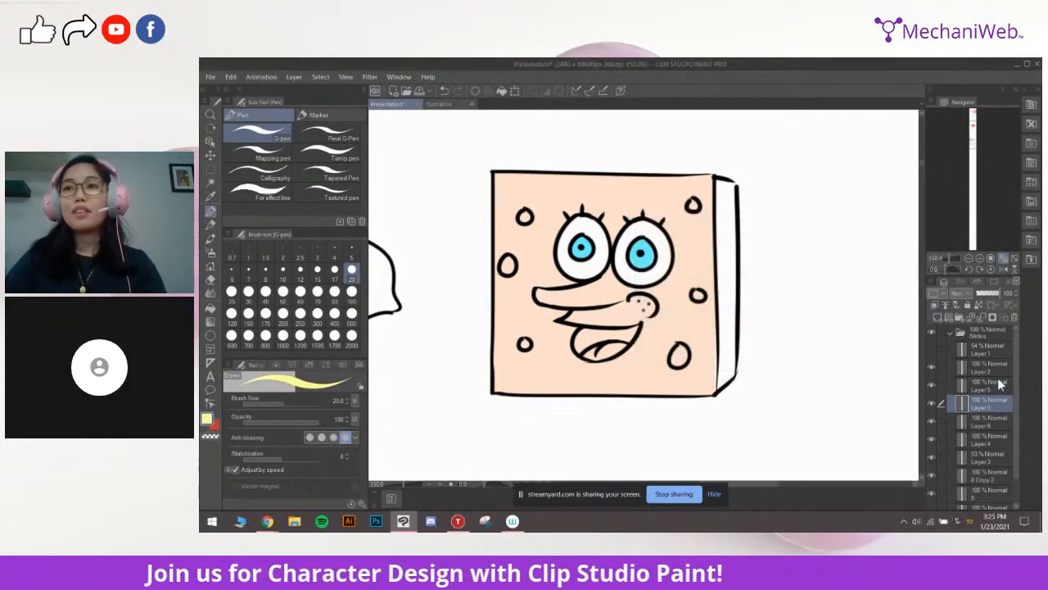
left_click(987, 439)
left_click(300, 291)
left_click_drag(591, 233, 593, 385)
key("ctrl+z")
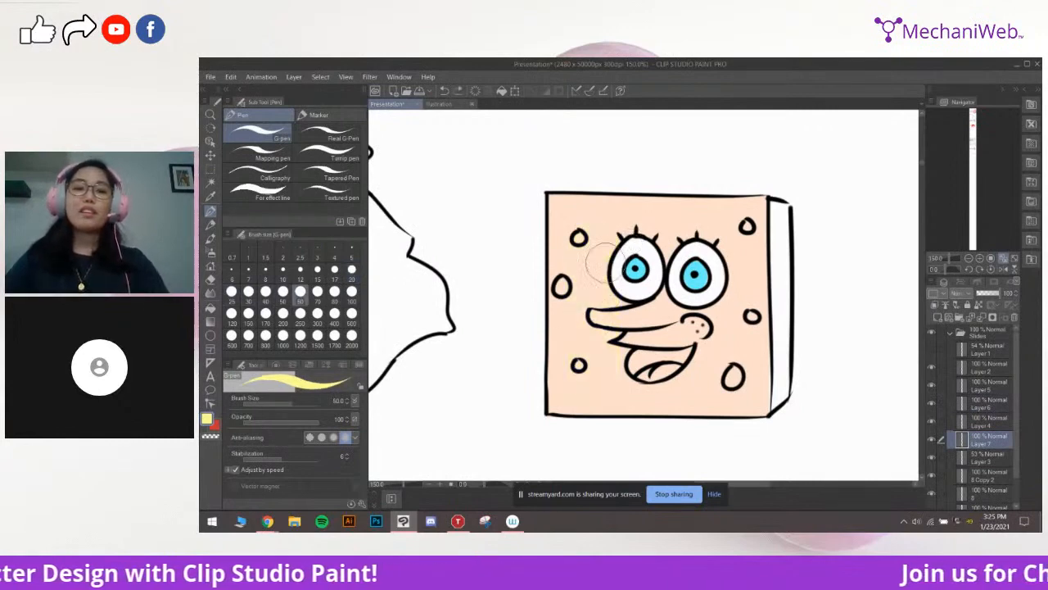
Set the brush size to 25 and paint the face's left and bottom edges yellow
left_click(231, 291)
mouse_move(579, 378)
left_mouse_down()
mouse_move(576, 232)
mouse_move(565, 316)
mouse_move(560, 302)
left_mouse_up()
left_click_drag(576, 342, 574, 300)
mouse_move(565, 348)
left_mouse_down()
mouse_move(560, 301)
mouse_move(553, 361)
mouse_move(750, 357)
left_mouse_up()
Paint the narrow side face yellow with brush size 17, and reduce the size to 12 for its edge
left_click(335, 272)
mouse_move(774, 360)
left_mouse_down()
mouse_move(778, 337)
mouse_move(764, 339)
left_mouse_up()
mouse_move(777, 263)
left_mouse_down()
mouse_move(781, 347)
mouse_move(772, 215)
mouse_move(784, 257)
left_mouse_up()
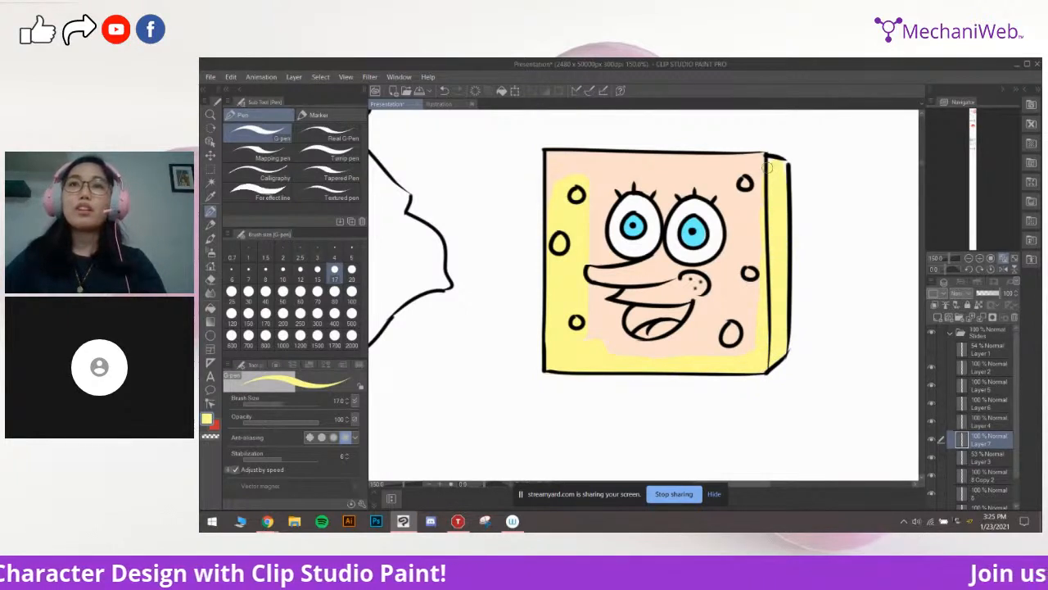
key("bracketleft")
key("bracketleft")
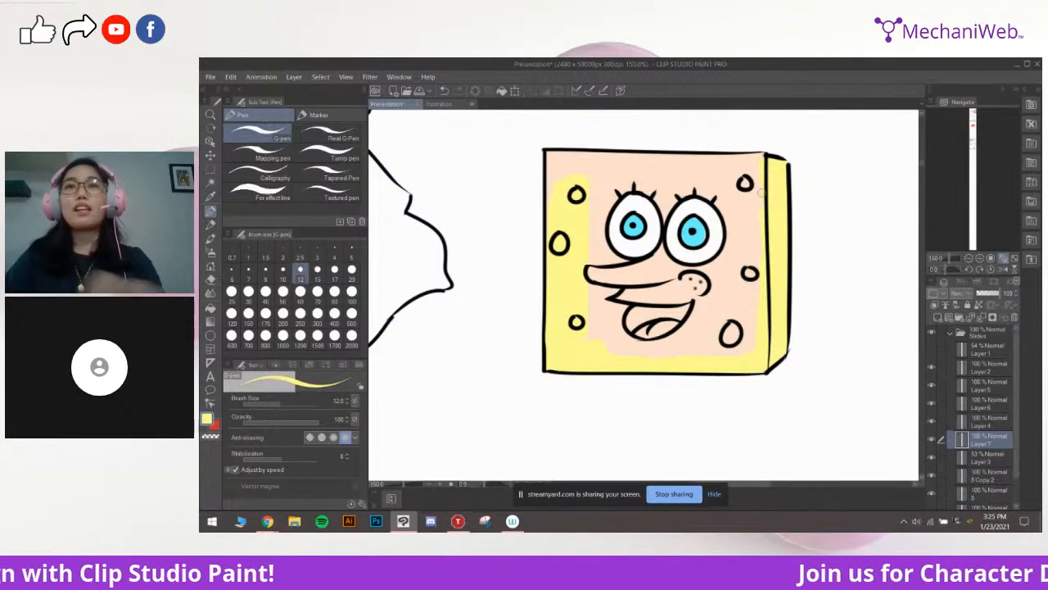
Return the brush size to 17 and paint a yellow strip along the face's top edge
key("bracketright")
key("bracketright")
mouse_move(742, 162)
left_mouse_down()
mouse_move(634, 170)
mouse_move(756, 176)
mouse_move(624, 166)
left_mouse_up()
key("ctrl+z")
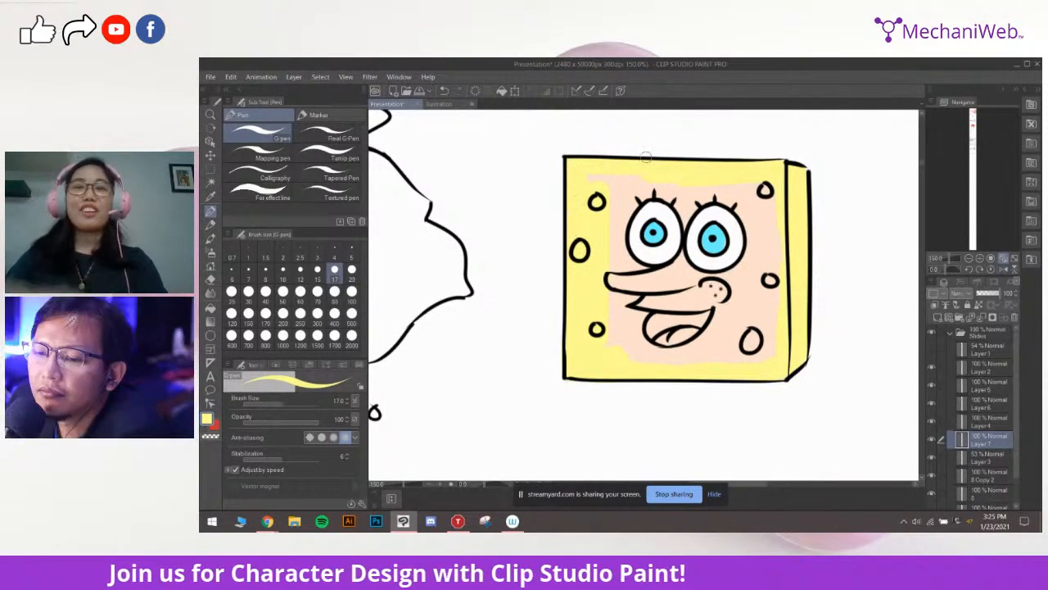
Set the brush size to 25 and paint the face's left side, nose and chin area around the mouth yellow
key("bracketright")
key("bracketright")
mouse_move(578, 177)
left_mouse_down()
mouse_move(625, 172)
mouse_move(608, 232)
mouse_move(617, 268)
mouse_move(705, 295)
mouse_move(619, 305)
mouse_move(616, 285)
mouse_move(611, 340)
mouse_move(633, 337)
mouse_move(651, 276)
mouse_move(609, 334)
mouse_move(629, 354)
mouse_move(644, 344)
mouse_move(727, 354)
left_mouse_up()
key("bracketright")
key("bracketleft")
key("bracketleft")
key("bracketright")
key("bracketright")
mouse_move(754, 315)
left_mouse_down()
mouse_move(677, 358)
mouse_move(718, 338)
mouse_move(733, 308)
mouse_move(765, 365)
mouse_move(772, 330)
mouse_move(763, 313)
mouse_move(745, 357)
mouse_move(739, 350)
mouse_move(754, 266)
left_mouse_up()
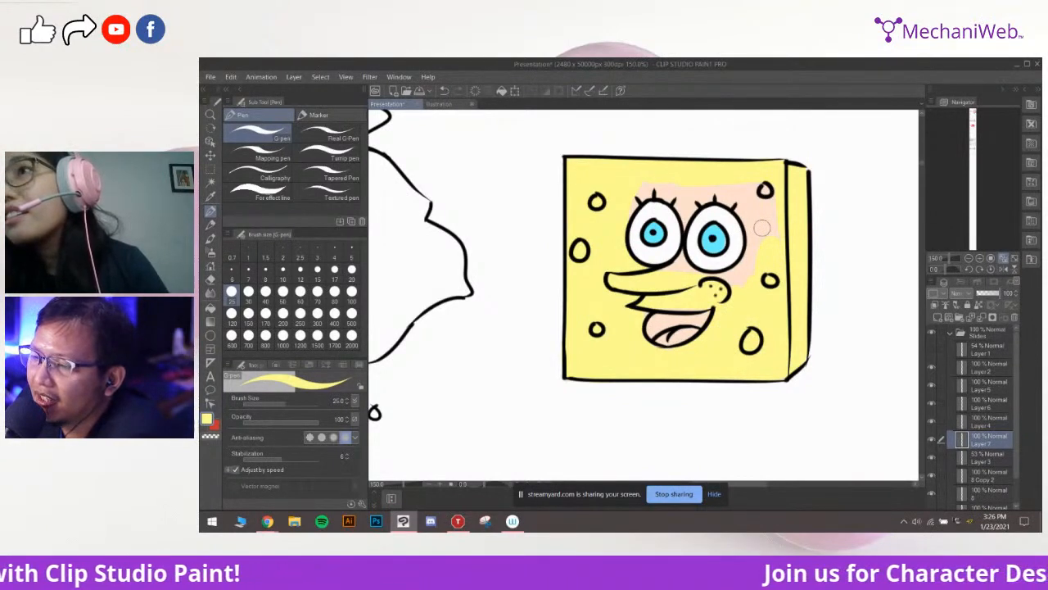
Paint the area to the right of the eyes yellow and reduce the brush size to 15
left_click_drag(747, 300, 727, 345)
mouse_move(768, 240)
left_mouse_down()
mouse_move(737, 314)
mouse_move(737, 235)
left_mouse_up()
key("bracketleft")
key("bracketleft")
key("bracketleft")
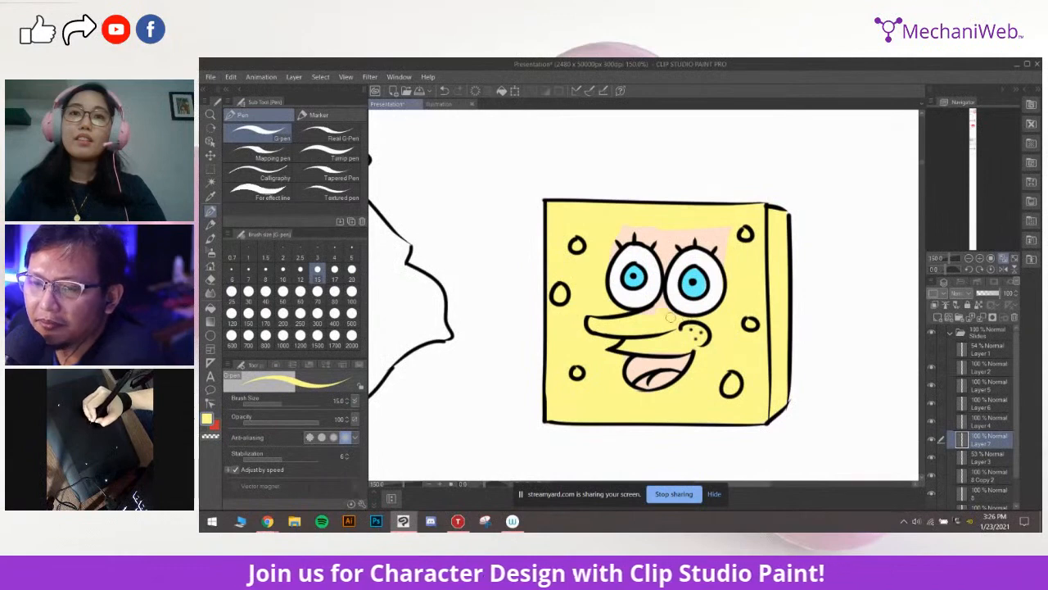
Fill the gap beneath the eyes in yellow with brush size 8, and start the forehead's right end with size 15
key("bracketleft")
key("bracketleft")
key("bracketleft")
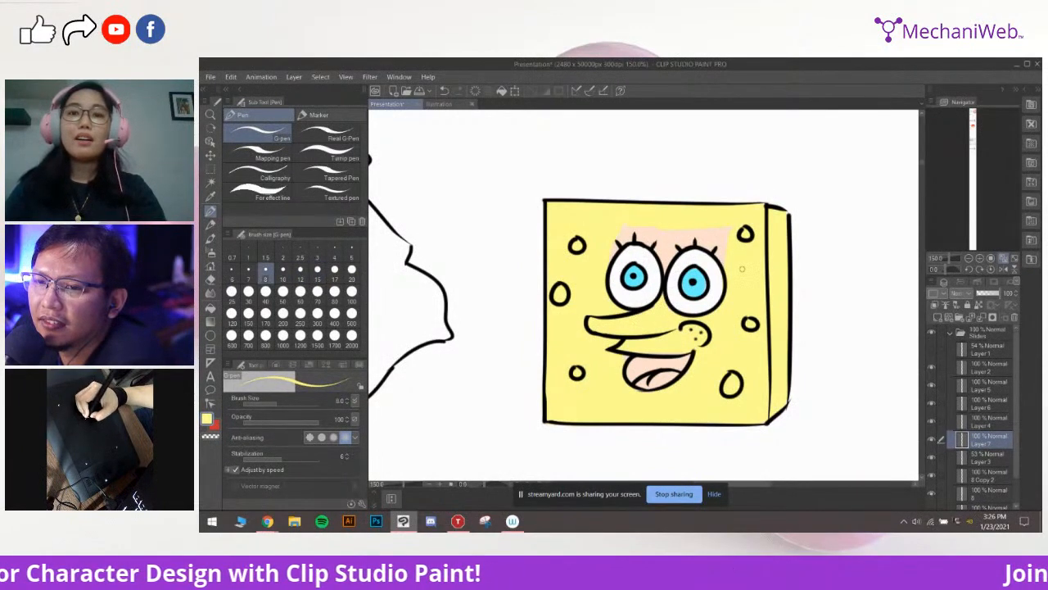
key("bracketright")
key("bracketright")
key("bracketright")
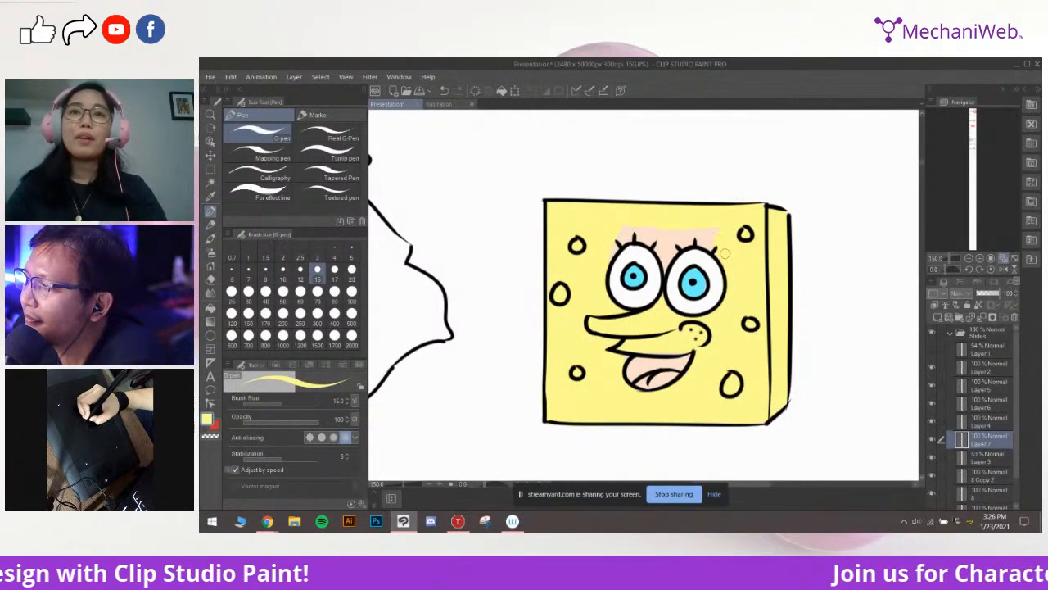
Finish painting the forehead around the eyelashes yellow, alternating between brush sizes 8 and 15
key("bracketleft")
key("bracketleft")
key("bracketleft")
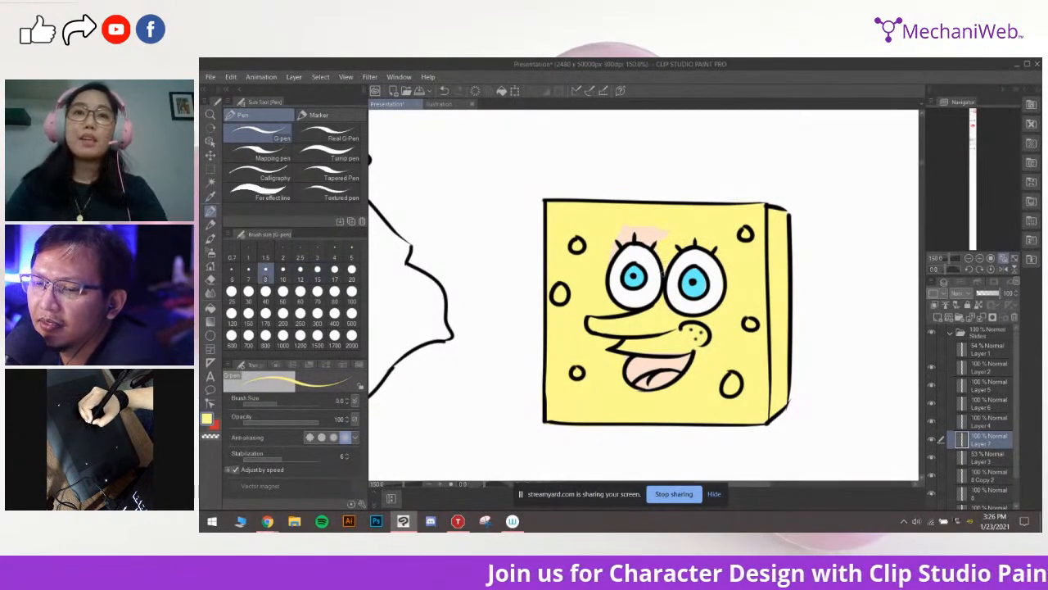
key("bracketright")
key("bracketright")
key("bracketright")
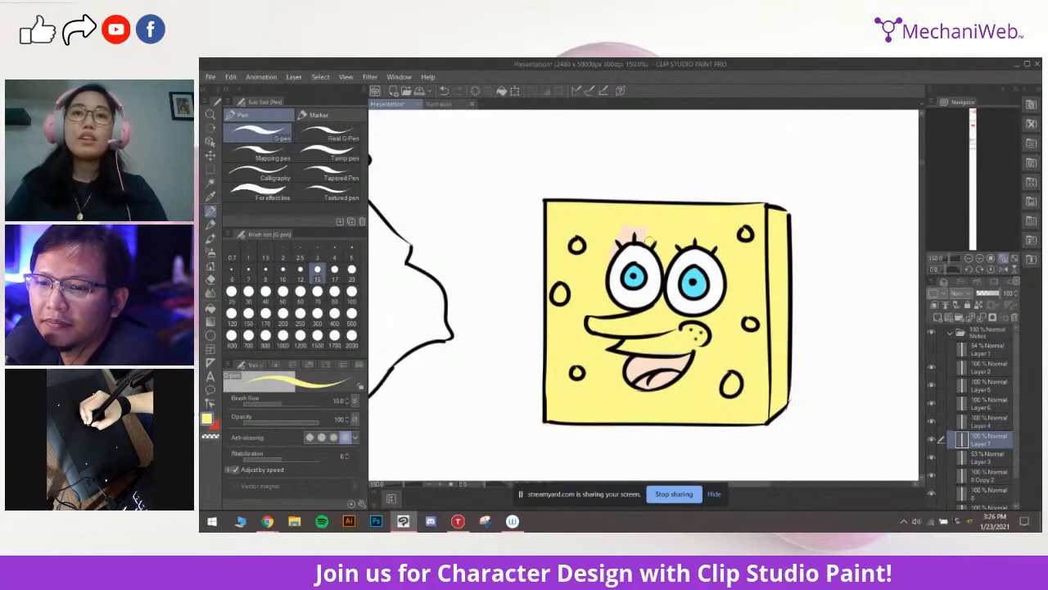
left_click_drag(719, 273, 737, 260)
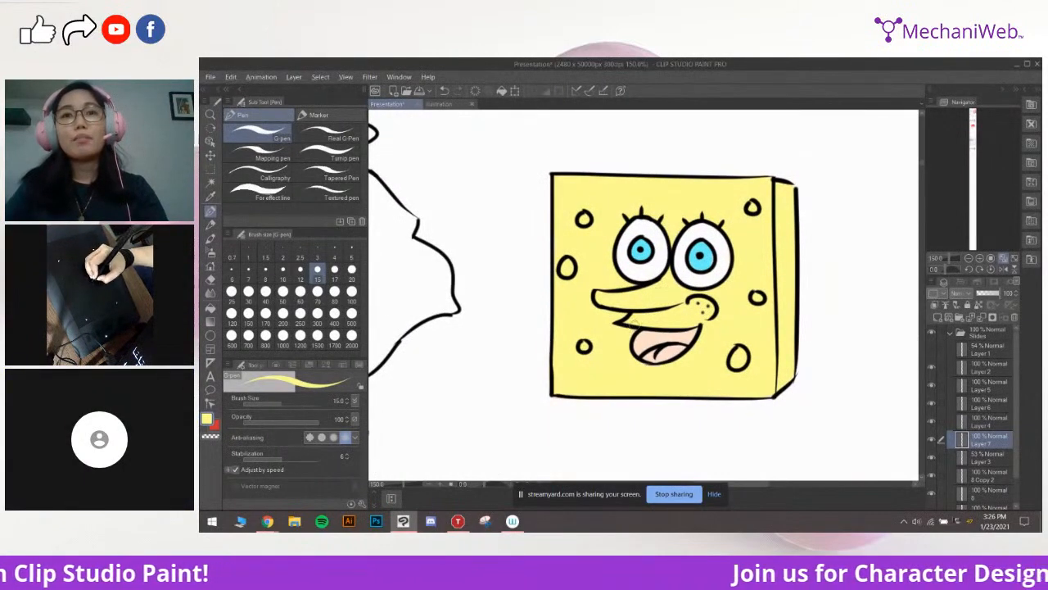
mouse_move(743, 321)
left_mouse_down()
mouse_move(718, 343)
mouse_move(740, 324)
left_mouse_up()
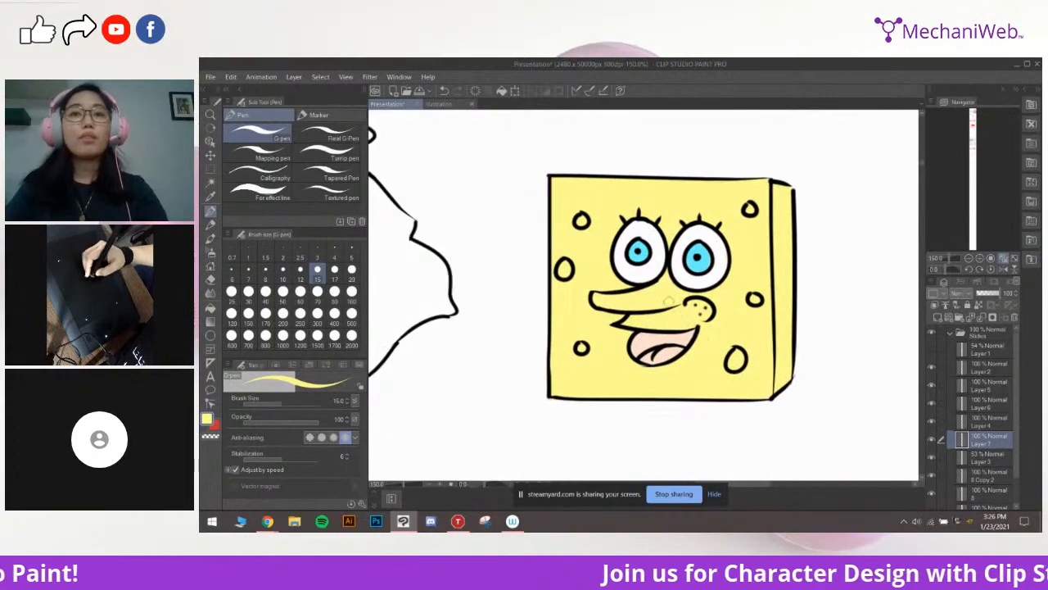
Choose dark grey and paint the mouth interior around the tongue, reducing the brush size from 12 to 7
left_click(207, 419)
mouse_move(658, 251)
left_mouse_down()
mouse_move(638, 255)
mouse_move(638, 287)
left_mouse_up()
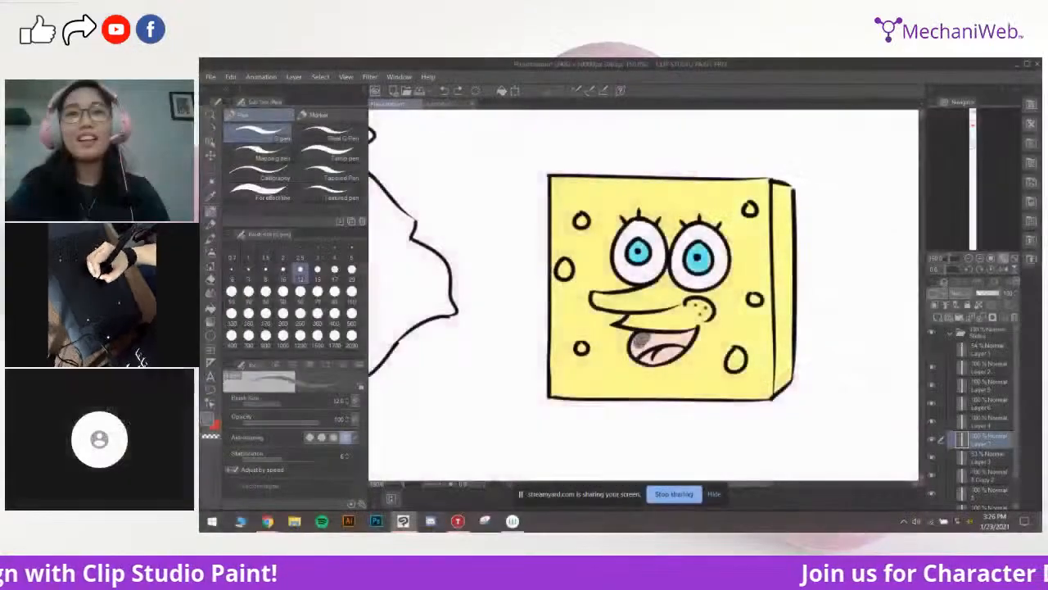
key("[")
key("[")
key("[")
left_click_drag(678, 337, 690, 333)
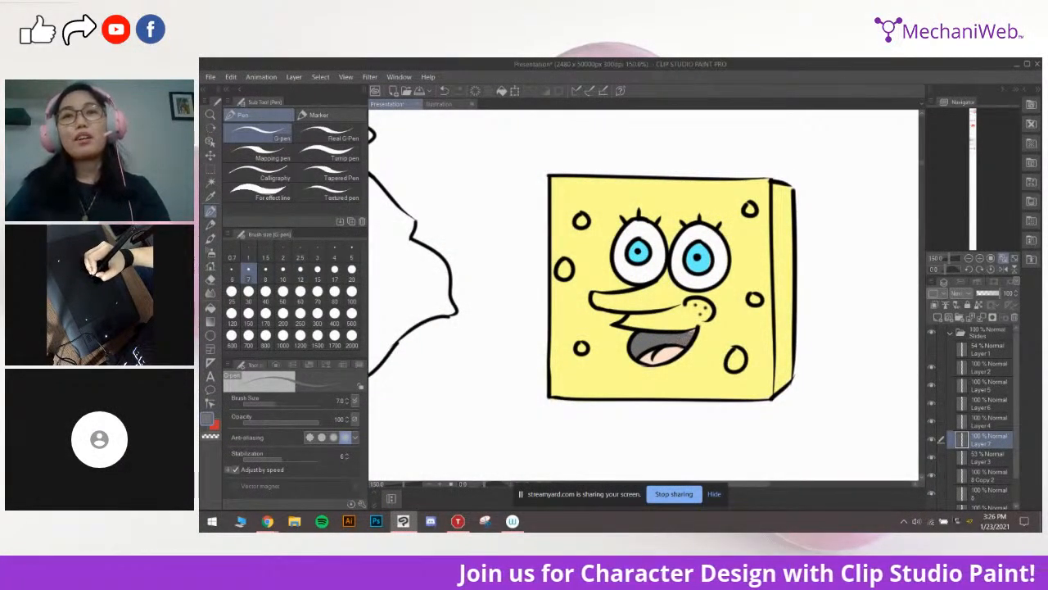
left_click_drag(730, 329, 733, 322)
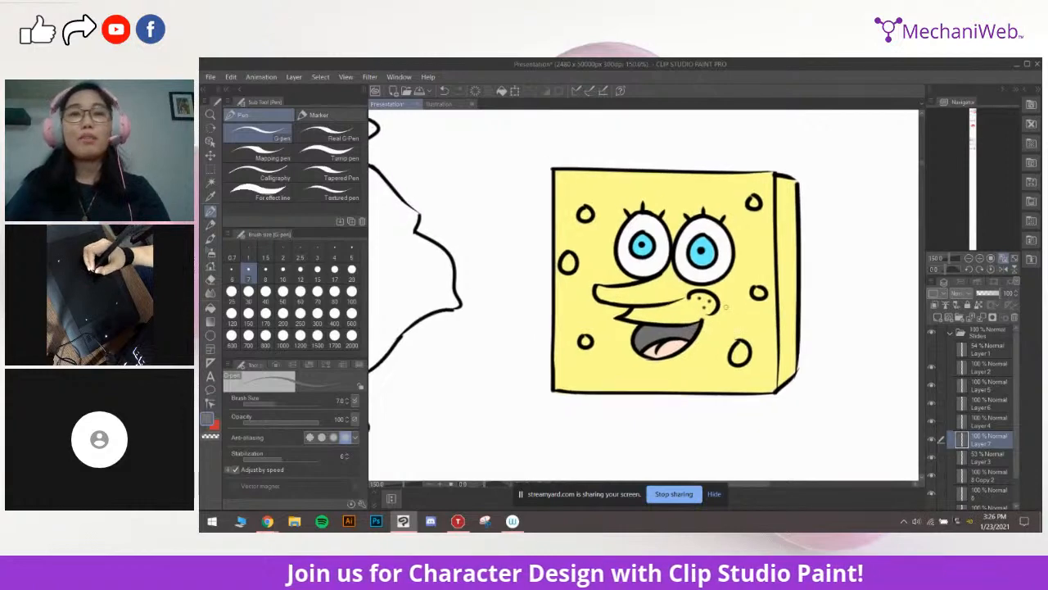
Choose a light coral red and paint the tongue inside the sponge character's mouth with brush size 7
left_click(209, 419)
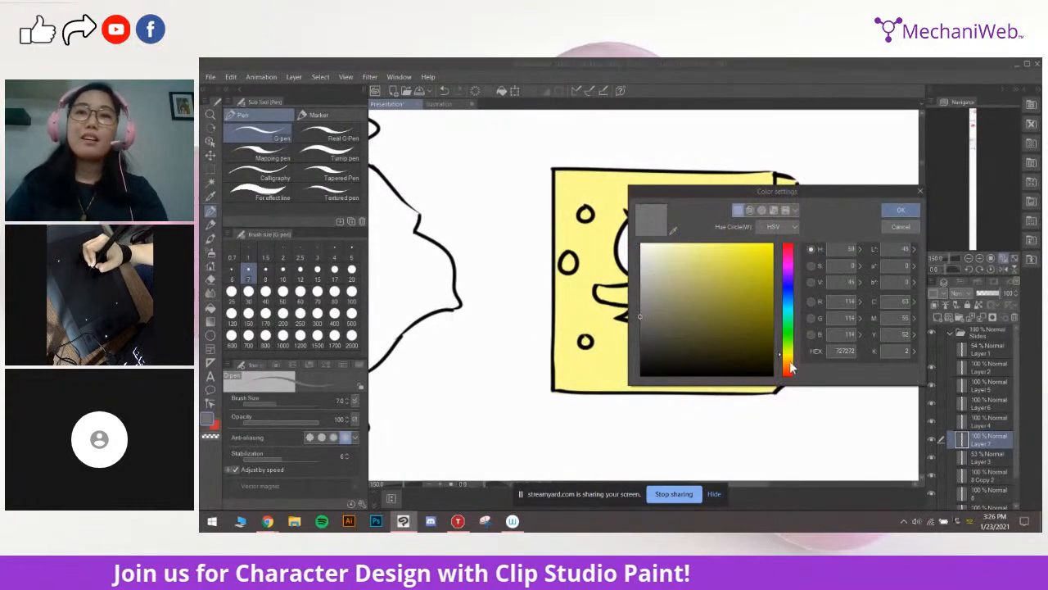
left_click(790, 373)
left_click_drag(795, 374, 791, 376)
left_click_drag(701, 243, 710, 258)
left_click(885, 211)
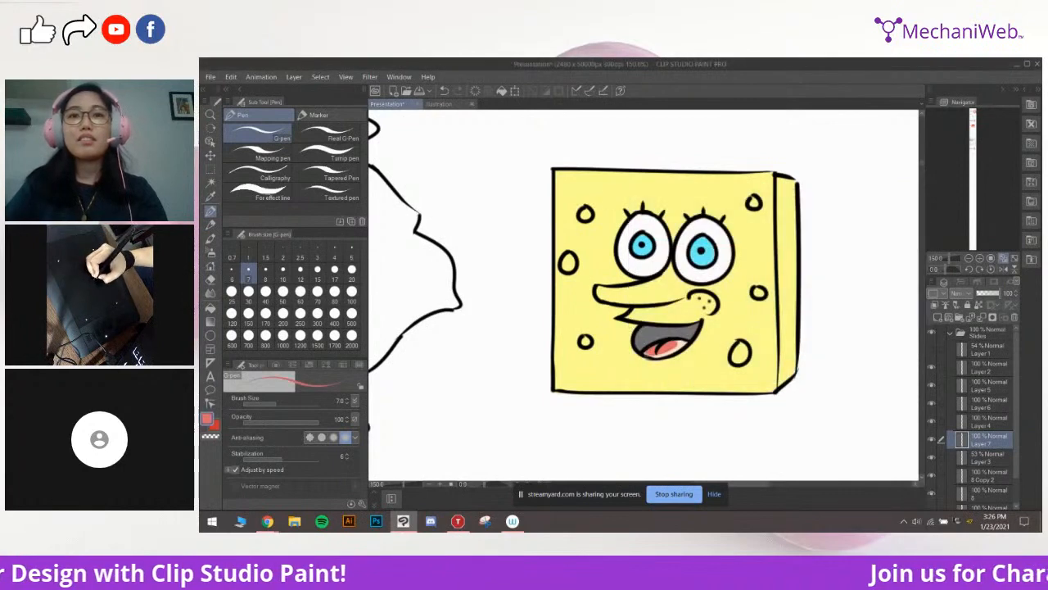
mouse_move(798, 333)
left_mouse_down()
mouse_move(734, 365)
mouse_move(741, 335)
left_mouse_up()
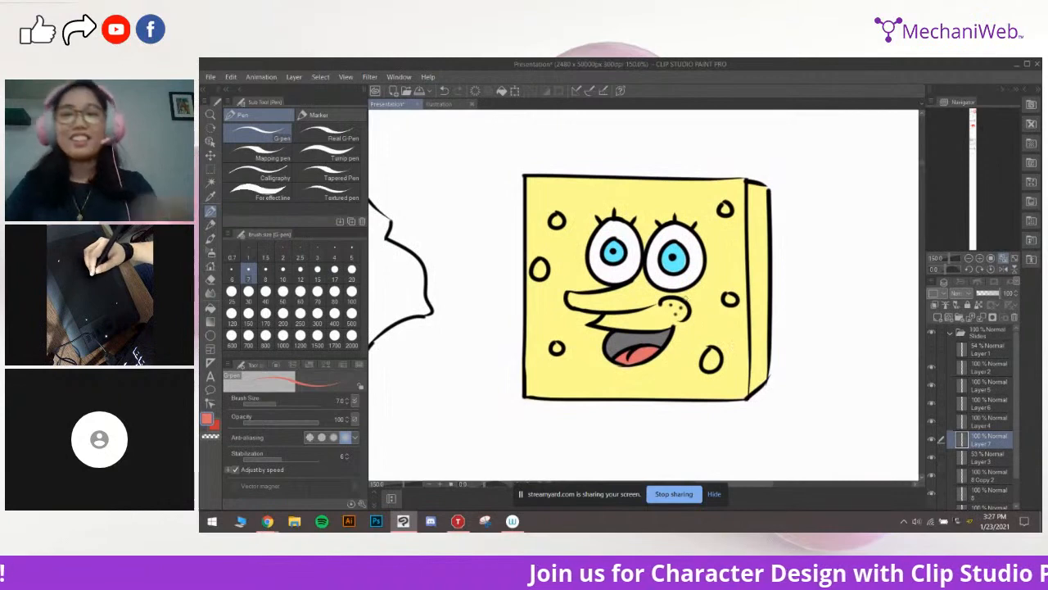
Add a new layer above Layer 2 for drawing over the peach triangle
scroll(709, 302, "down", 1)
left_click_drag(821, 295, 629, 370)
left_click_drag(787, 392, 651, 312)
scroll(673, 337, "up", 1)
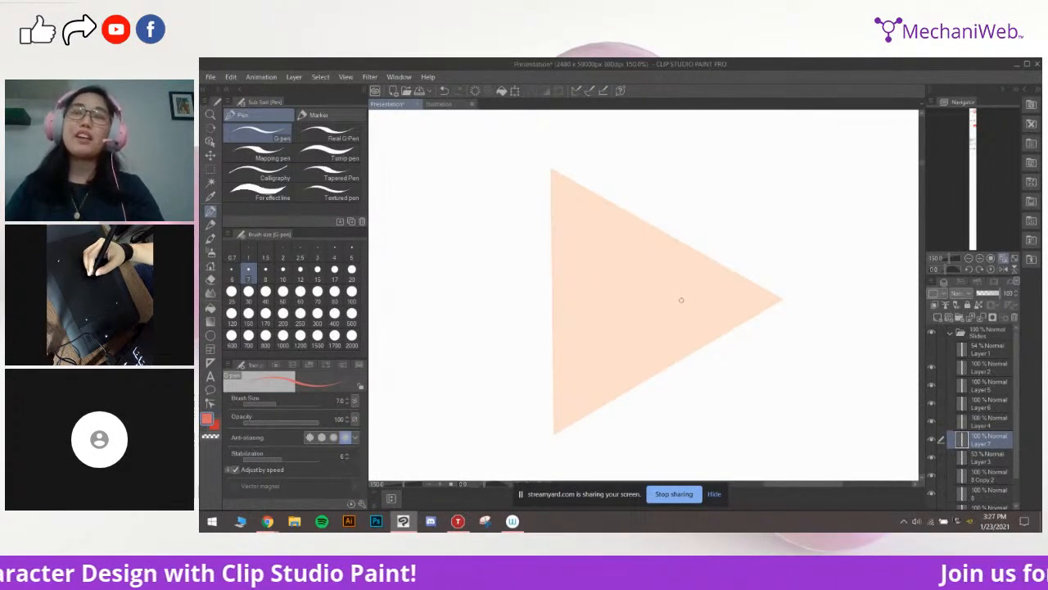
scroll(681, 300, "down", 1)
scroll(682, 300, "up", 1)
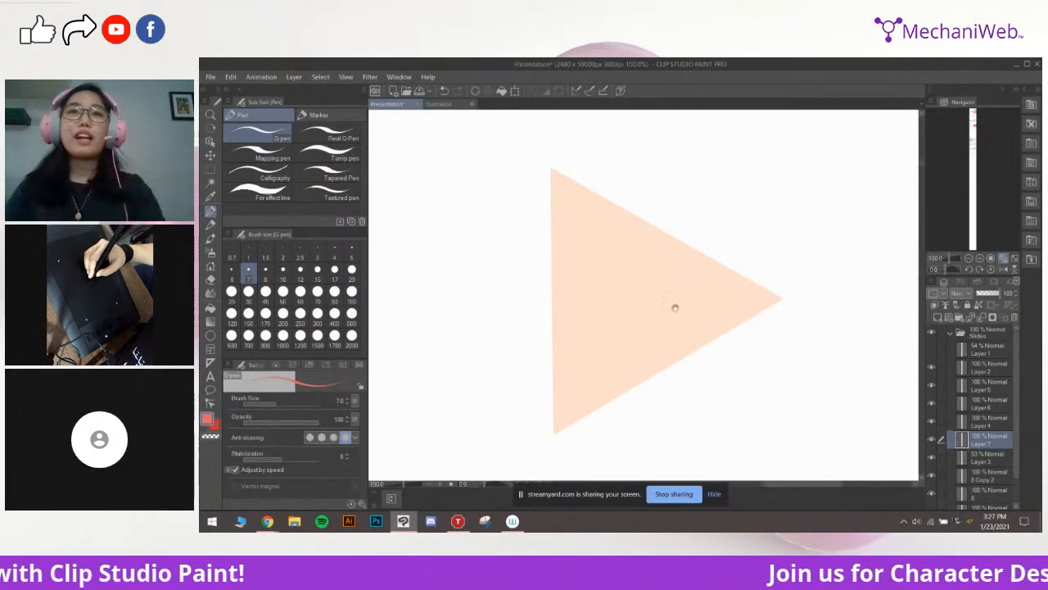
left_click_drag(675, 308, 691, 308)
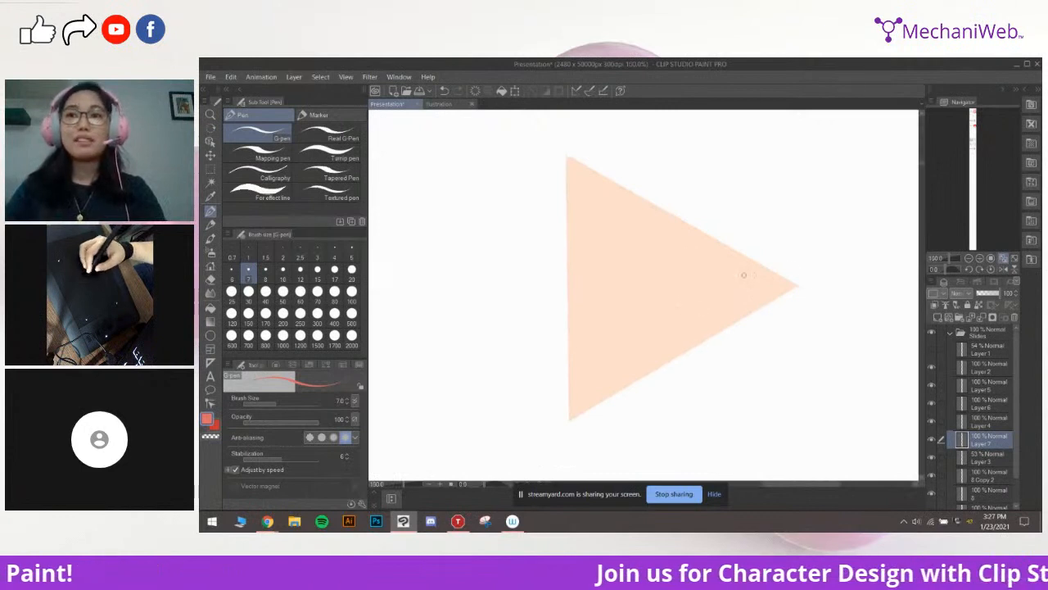
left_click(982, 367)
left_click_drag(604, 327, 623, 330)
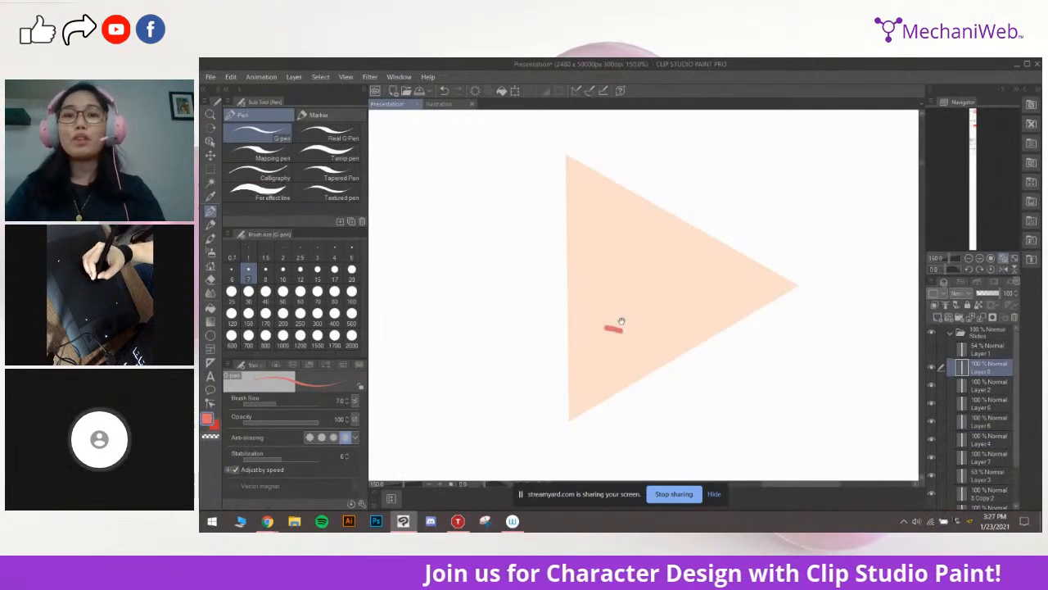
key("p")
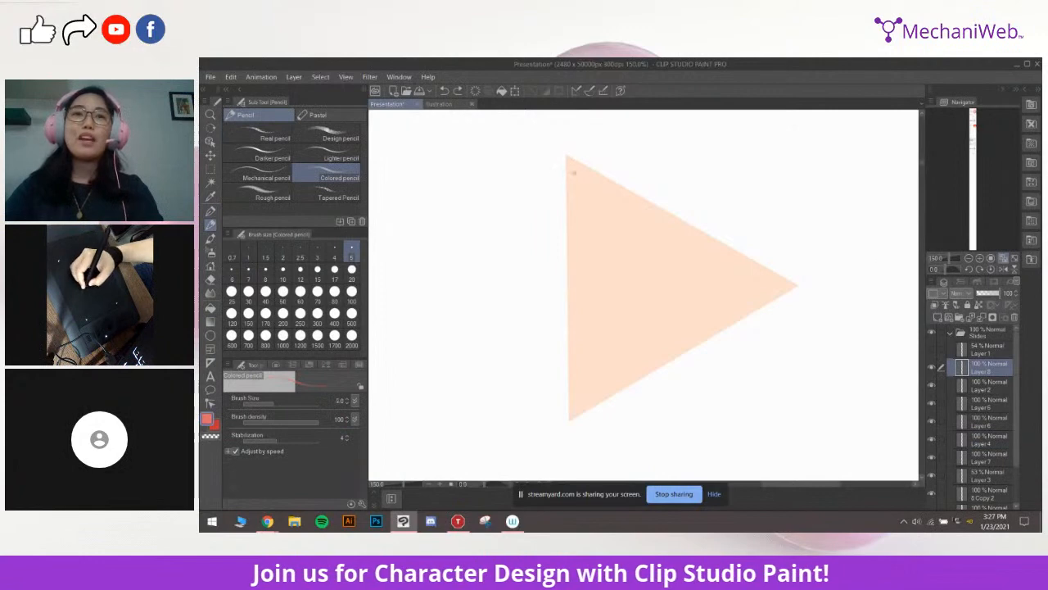
key("p")
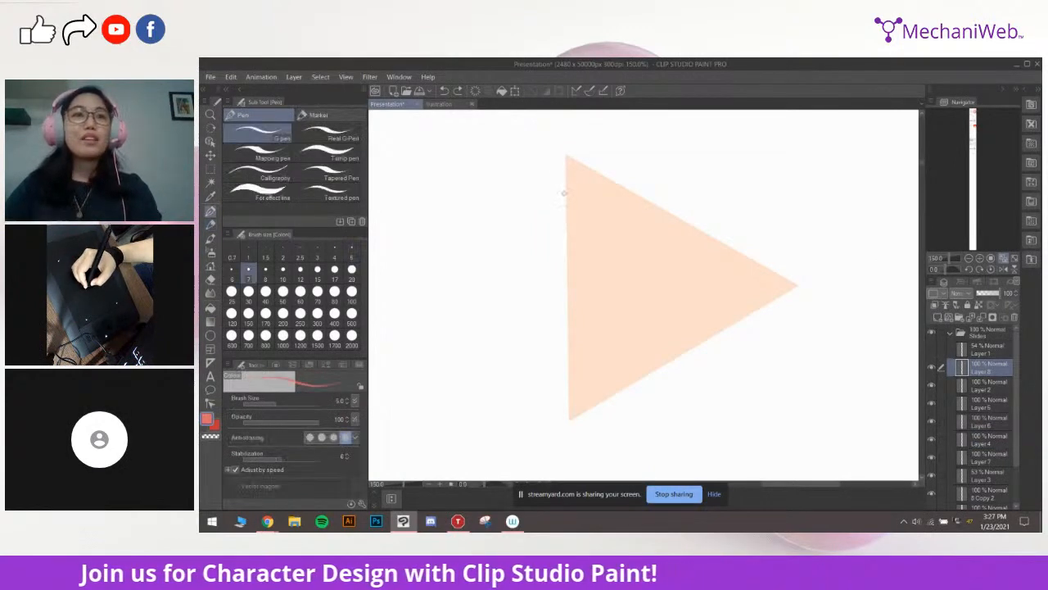
left_click_drag(567, 160, 560, 352)
key("ctrl+z")
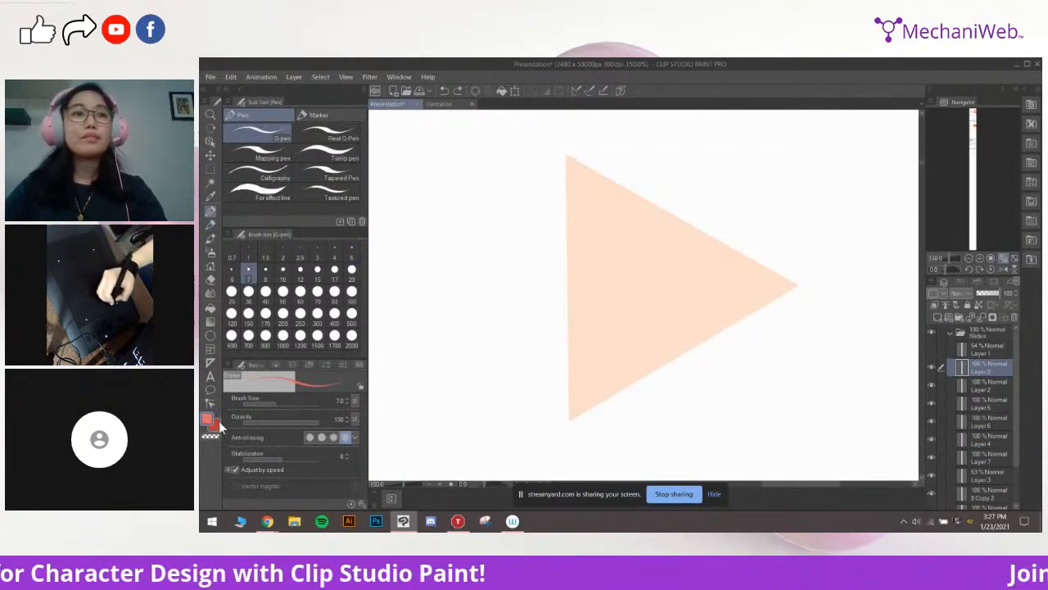
Choose black, reduce the brush size to 5, and trace the triangle's vertical edge
double_click(209, 422)
left_click(643, 375)
left_click(913, 209)
key("[")
key("[")
left_click_drag(567, 161, 561, 401)
key("ctrl+z")
key("ctrl+z")
key("ctrl+z")
key("ctrl+z")
key("ctrl+z")
left_click_drag(562, 156, 567, 400)
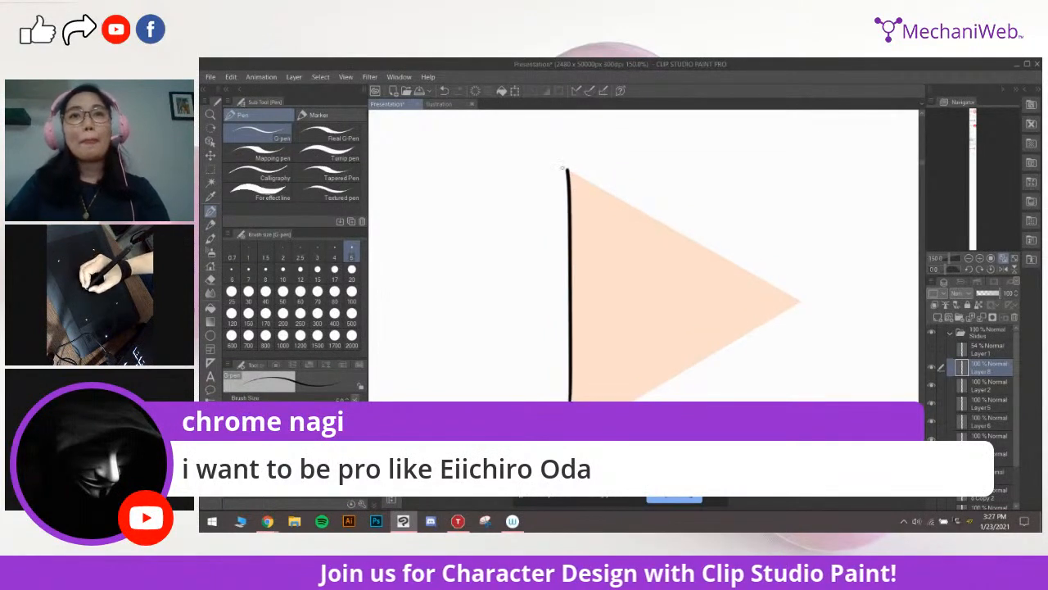
Try to trace the triangle's upper sloping edge with a single black stroke
left_click_drag(551, 147, 738, 254)
key("ctrl+z")
key("ctrl+z")
left_click_drag(555, 148, 730, 248)
key("ctrl+z")
left_click_drag(545, 159, 673, 235)
key("ctrl+z")
key("ctrl+z")
left_click_drag(550, 165, 745, 281)
key("ctrl+z")
key("ctrl+z")
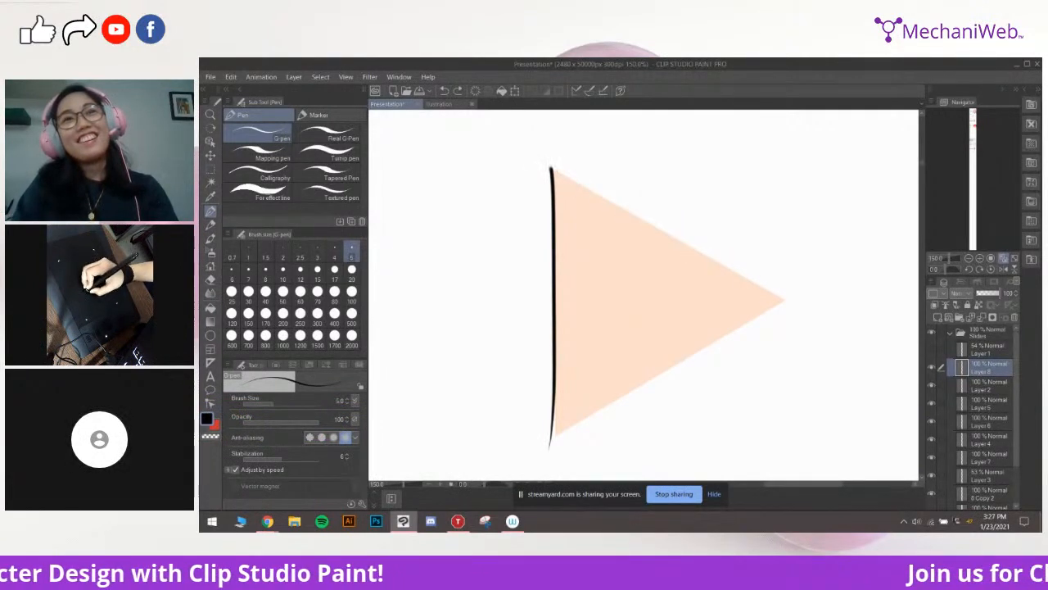
left_click_drag(553, 169, 758, 276)
key("ctrl+z")
left_click_drag(555, 150, 730, 243)
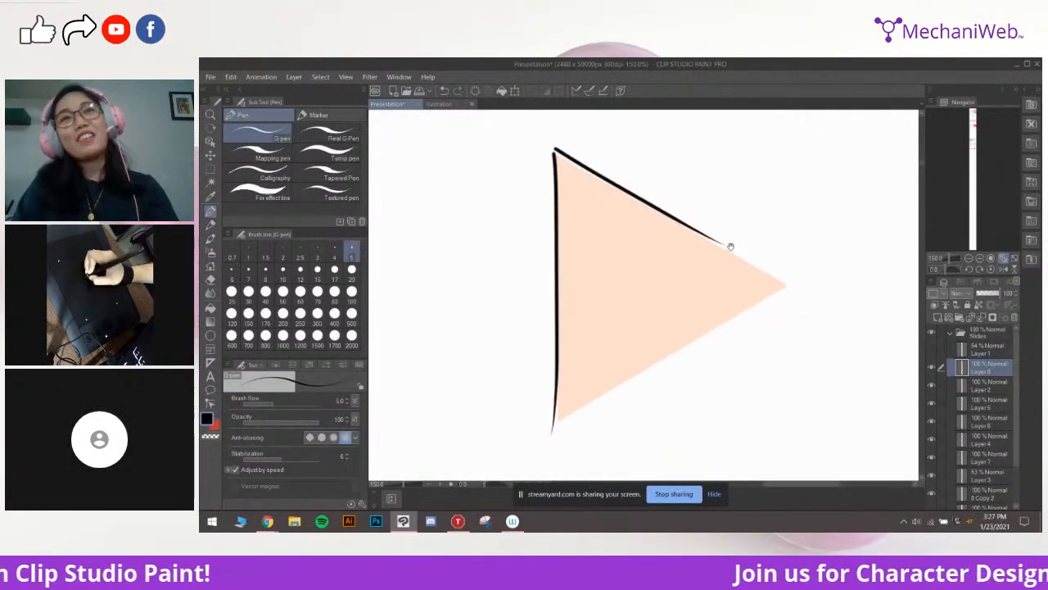
key("ctrl+z")
mouse_move(519, 166)
left_mouse_down()
mouse_move(678, 255)
mouse_move(706, 285)
mouse_move(711, 276)
left_mouse_up()
key("ctrl+z")
key("ctrl+z")
key("ctrl+z")
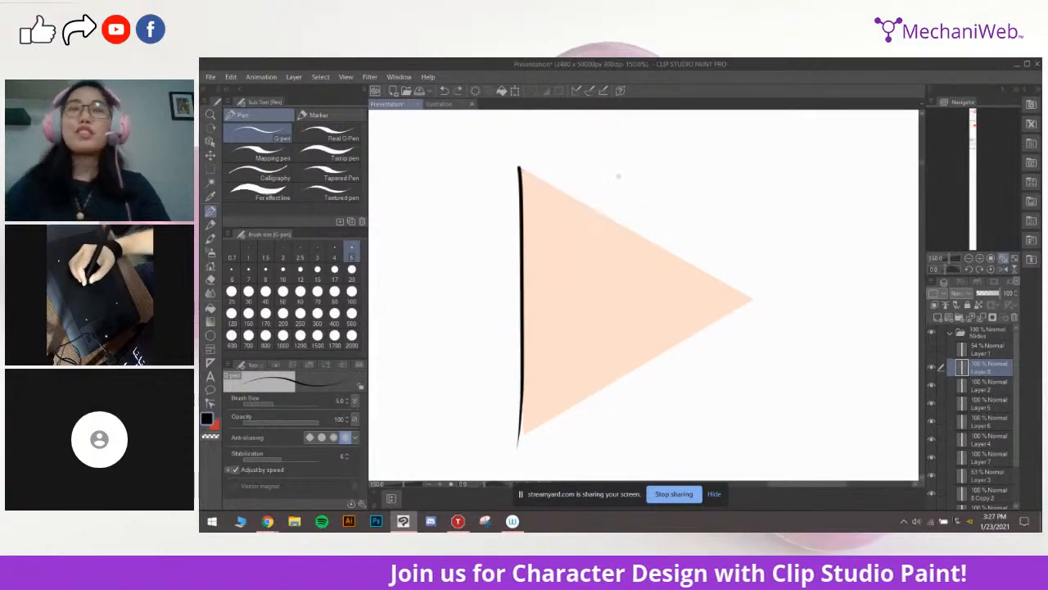
Trace the triangle's upper sloping edge in black from its upper-left corner to the pointed tip
left_click_drag(589, 219, 569, 226)
mouse_move(503, 180)
left_mouse_down()
mouse_move(662, 253)
mouse_move(718, 294)
left_mouse_up()
key("ctrl+z")
key("ctrl+z")
left_click_drag(502, 181, 725, 301)
key("ctrl+z")
left_click_drag(502, 179, 732, 307)
key("ctrl+z")
left_click_drag(501, 178, 727, 307)
key("ctrl+z")
mouse_move(501, 179)
left_mouse_down()
mouse_move(742, 316)
mouse_move(655, 264)
mouse_move(760, 313)
left_mouse_up()
key("ctrl+z")
Trace the triangle's lower sloping edge in black from the pointed tip to the lower-left corner
mouse_move(650, 403)
left_mouse_down()
mouse_move(676, 356)
mouse_move(699, 353)
left_mouse_up()
mouse_move(802, 257)
left_mouse_down()
mouse_move(570, 416)
mouse_move(541, 389)
mouse_move(620, 363)
mouse_move(530, 405)
mouse_move(514, 401)
left_mouse_up()
key("ctrl+z")
key("ctrl+z")
key("ctrl+z")
left_click_drag(709, 328, 732, 315)
key("ctrl+z")
left_click_drag(821, 240, 557, 388)
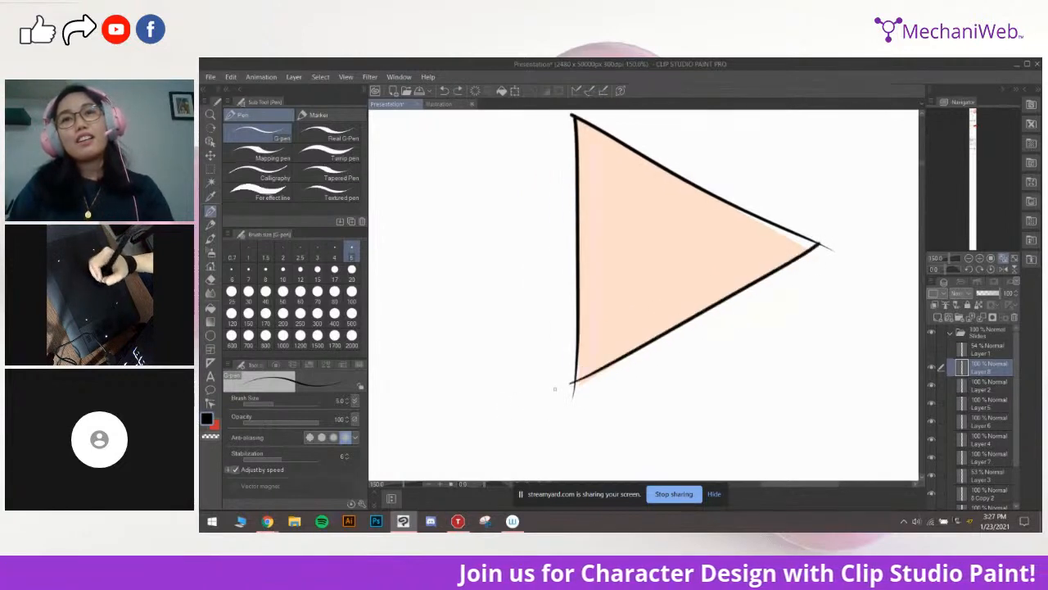
key("ctrl+z")
left_click_drag(821, 240, 558, 390)
key("ctrl+z")
Erase the overshooting line end at the triangle's pointed tip with eraser size 10
left_click_drag(764, 293, 728, 320)
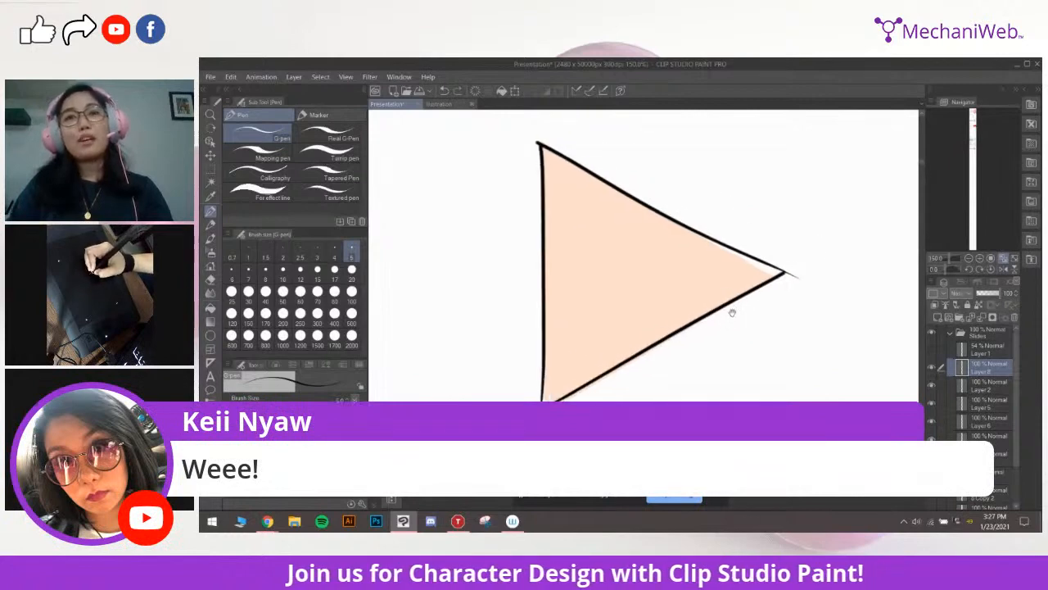
key("e")
scroll(827, 239, "up", 1)
key("bracketright")
key("bracketright")
key("bracketright")
key("bracketright")
key("bracketright")
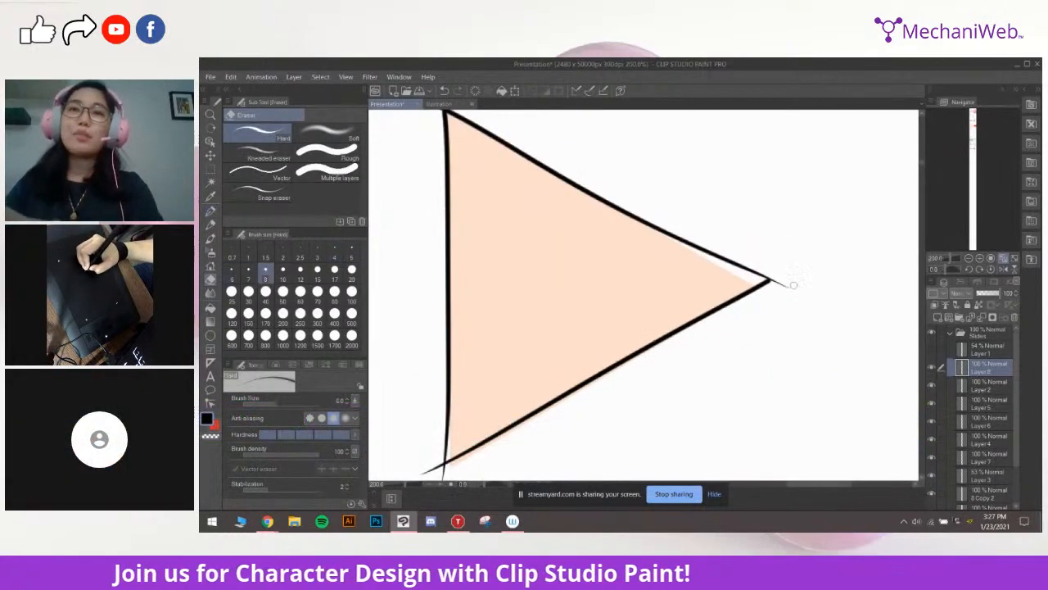
left_click_drag(787, 287, 787, 275)
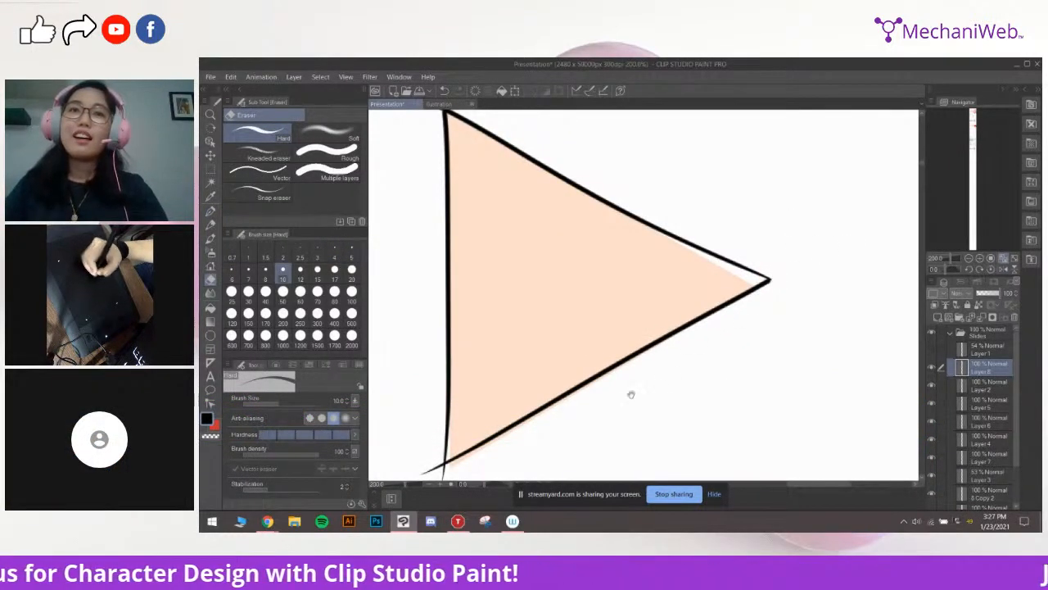
Erase the overshooting line ends at the triangle's lower-left and upper-left corners
left_click_drag(657, 369, 852, 283)
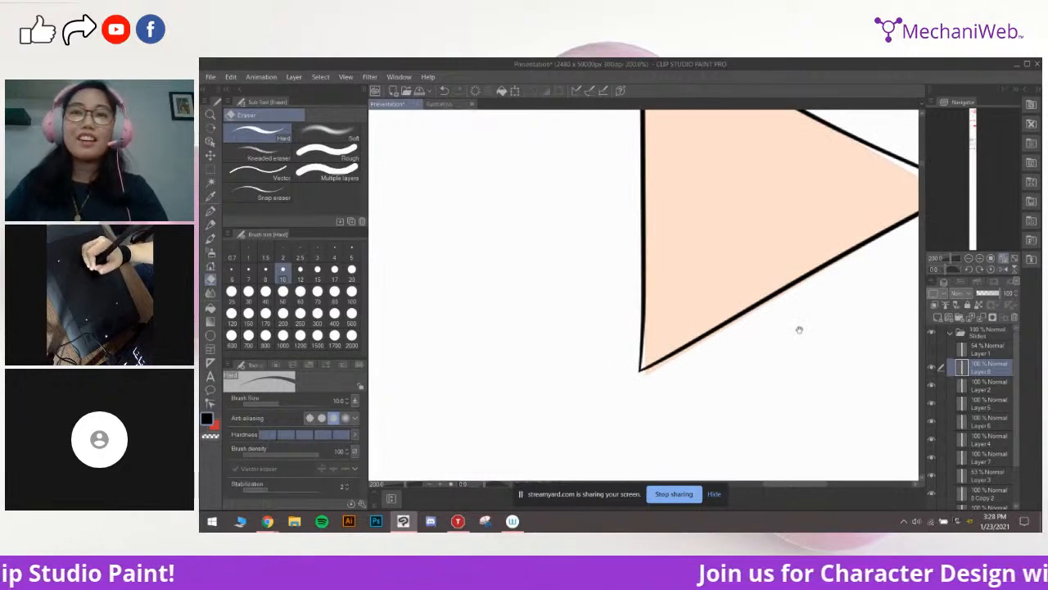
left_click_drag(781, 333, 719, 354)
key("ctrl+z")
left_click_drag(643, 410, 673, 379)
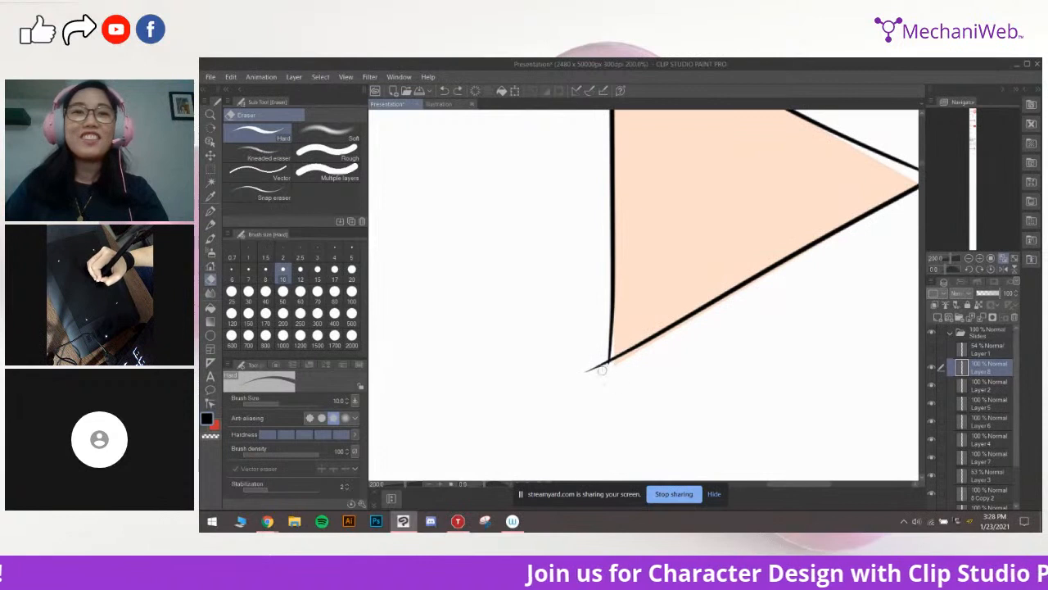
left_click_drag(684, 296, 659, 322)
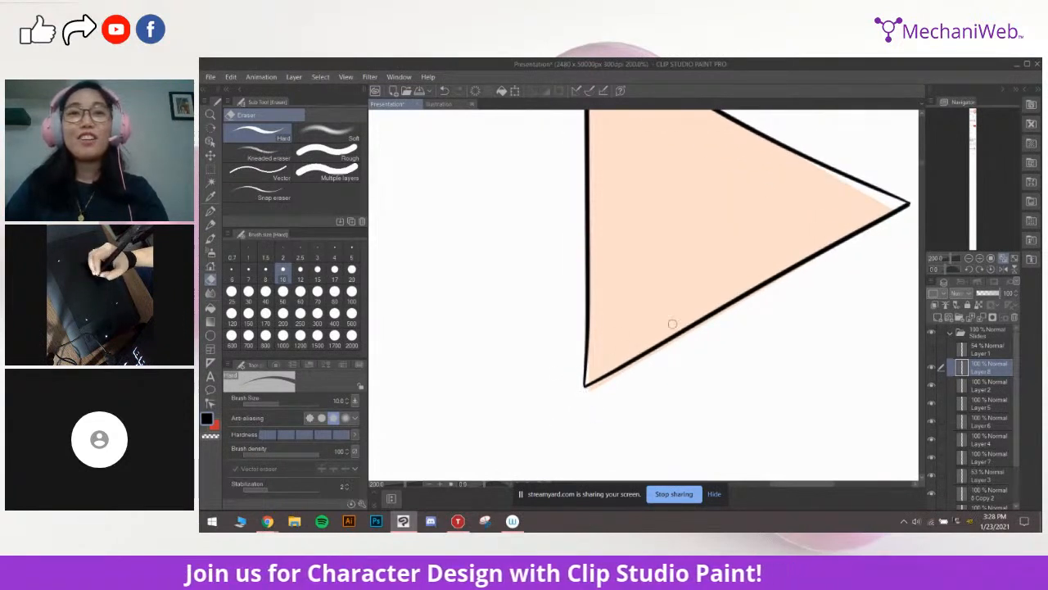
left_click_drag(759, 236, 707, 324)
left_click_drag(615, 215, 644, 290)
left_click_drag(555, 193, 556, 201)
Draw a round eye across the triangle's upper edge and a half-circle eye behind it with the G-pen at size 5
left_click_drag(729, 393, 733, 293)
scroll(751, 299, "down", 1)
key("p")
mouse_move(696, 247)
left_mouse_down()
mouse_move(675, 269)
mouse_move(674, 250)
mouse_move(702, 286)
left_mouse_up()
key("ctrl+z")
key("ctrl+z")
key("ctrl+z")
mouse_move(617, 267)
left_mouse_down()
mouse_move(670, 293)
mouse_move(666, 267)
mouse_move(660, 295)
mouse_move(637, 273)
left_mouse_up()
key("ctrl+z")
key("ctrl+z")
mouse_move(608, 263)
left_mouse_down()
mouse_move(606, 277)
mouse_move(651, 301)
mouse_move(663, 279)
mouse_move(626, 267)
mouse_move(652, 306)
mouse_move(636, 272)
mouse_move(667, 278)
left_mouse_up()
key("ctrl+z")
key("ctrl+z")
key("ctrl+z")
scroll(673, 239, "up", 1)
key("ctrl+z")
key("ctrl+z")
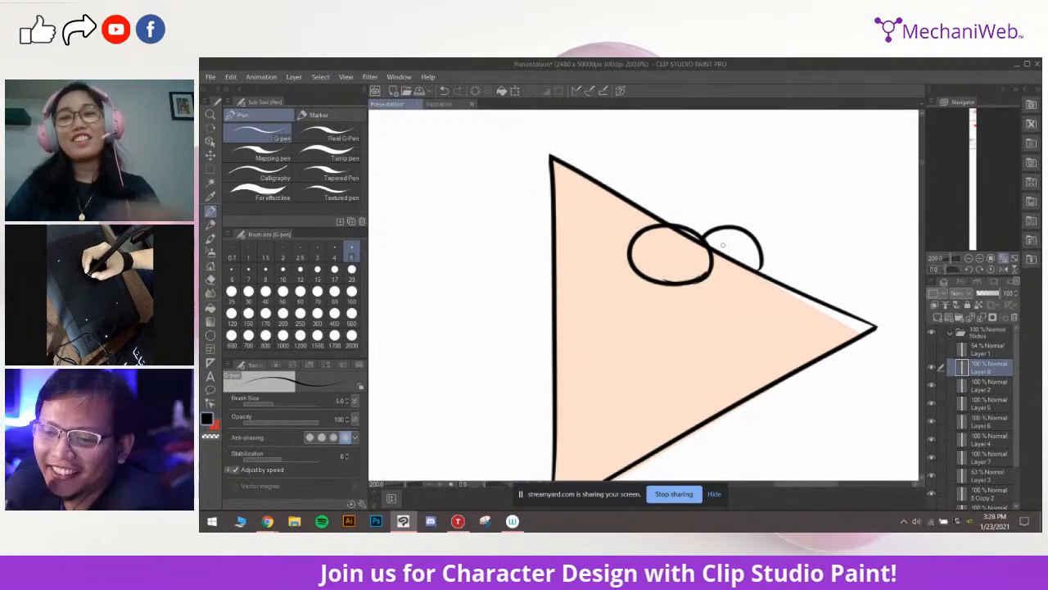
Redraw the lower-right part of the near eye's outline to close it smoothly
key("e")
scroll(731, 258, "up", 2)
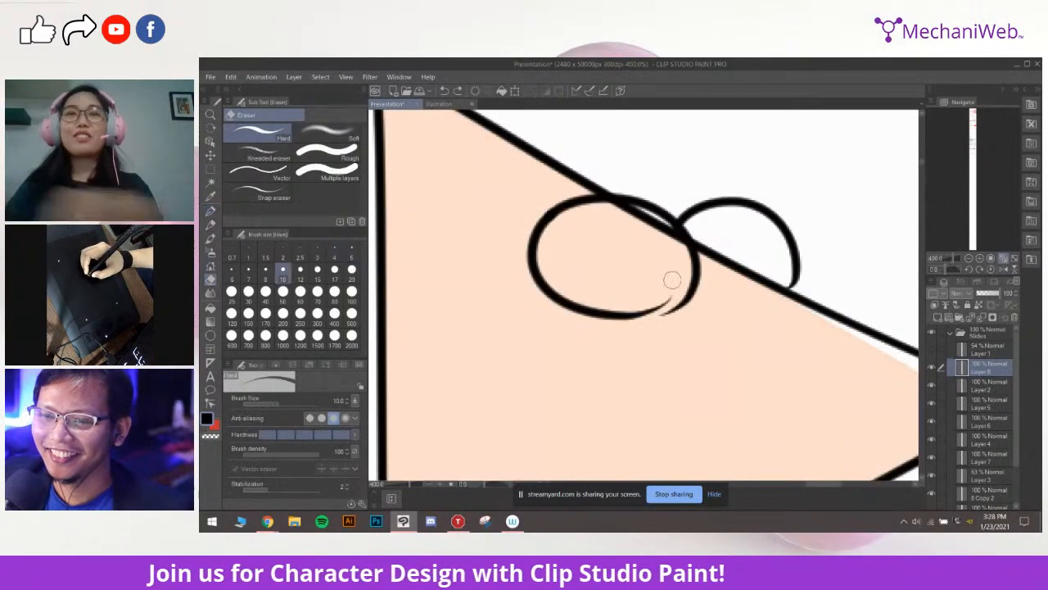
key("p")
left_click_drag(626, 316, 695, 295)
key("ctrl+z")
key("ctrl+z")
Clean up the near eye's outline with the eraser and remove the triangle's edge line crossing it
key("e")
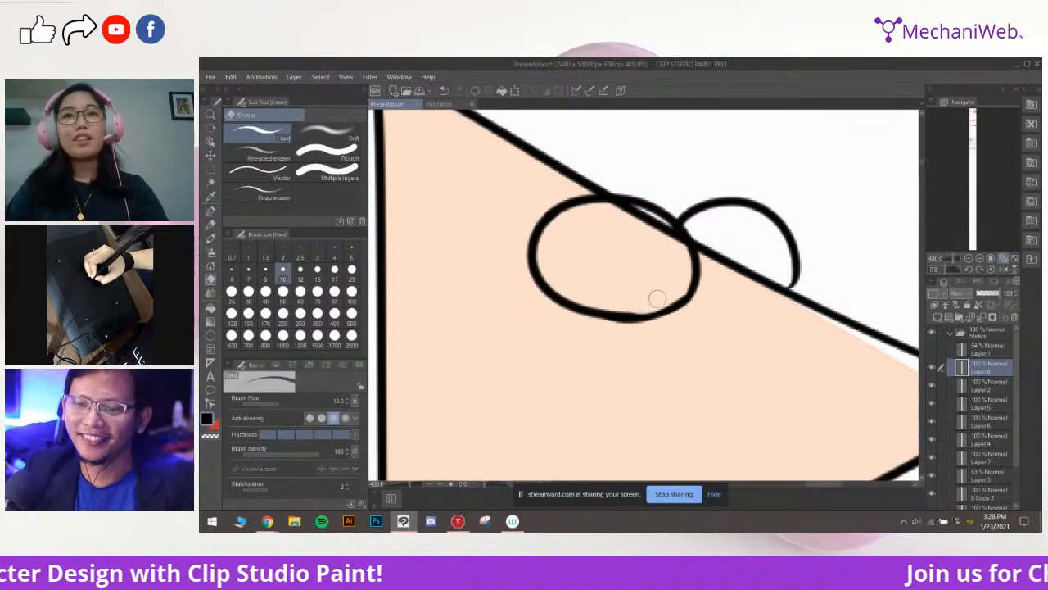
left_click_drag(642, 296, 667, 289)
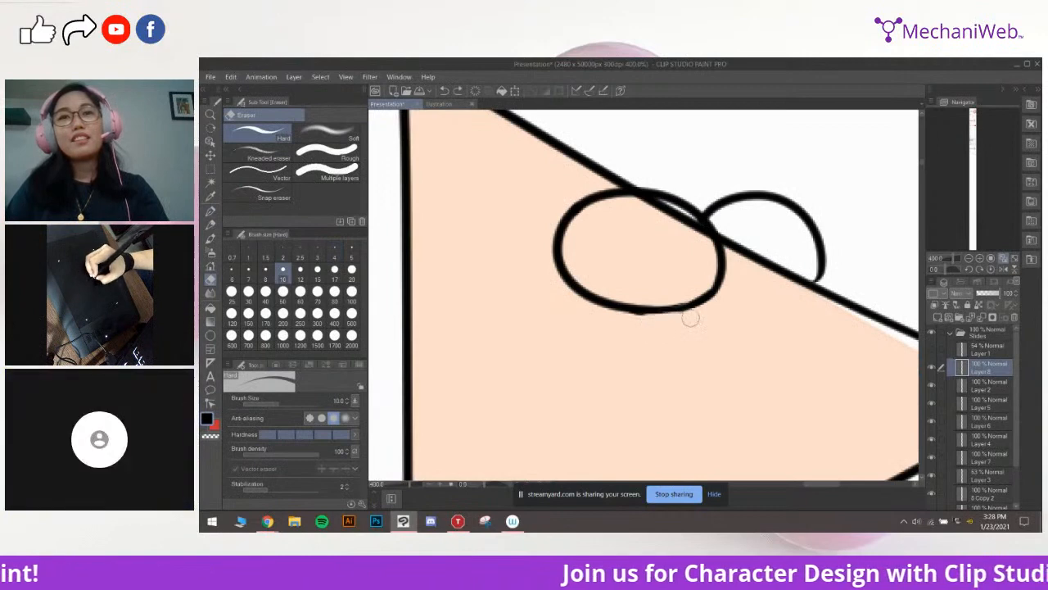
left_click_drag(777, 330, 723, 335)
left_click_drag(624, 321, 697, 298)
left_click_drag(765, 329, 675, 351)
mouse_move(593, 233)
left_mouse_down()
mouse_move(582, 218)
mouse_move(594, 213)
mouse_move(628, 244)
mouse_move(656, 247)
left_mouse_up()
Increase the brush size to 8 and paint a black pupil in each eye
key("p")
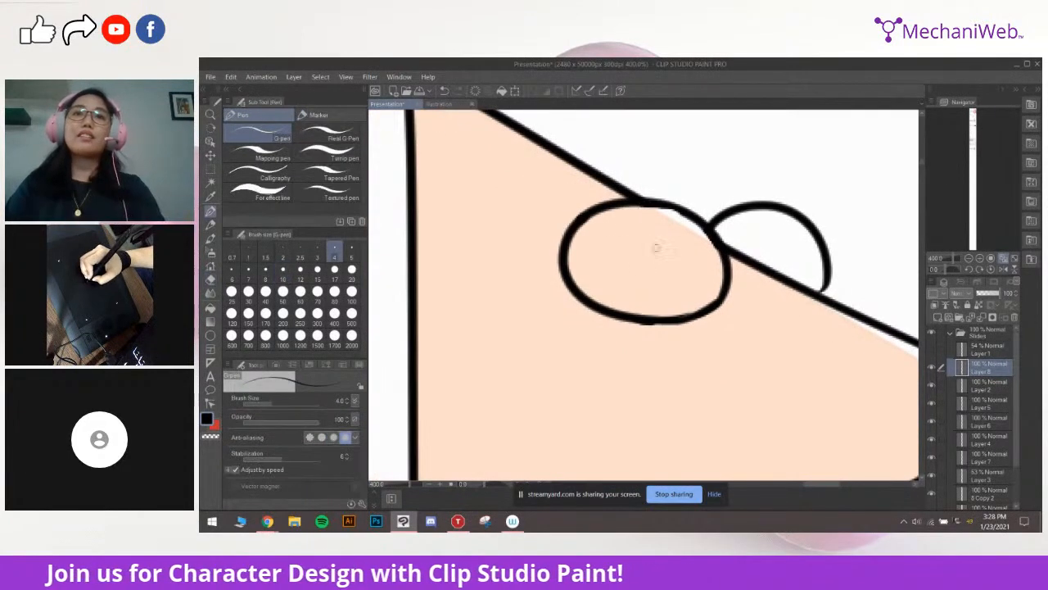
key("bracketright")
key("bracketright")
key("bracketright")
key("bracketright")
left_click_drag(660, 254, 665, 260)
left_click_drag(778, 245, 746, 252)
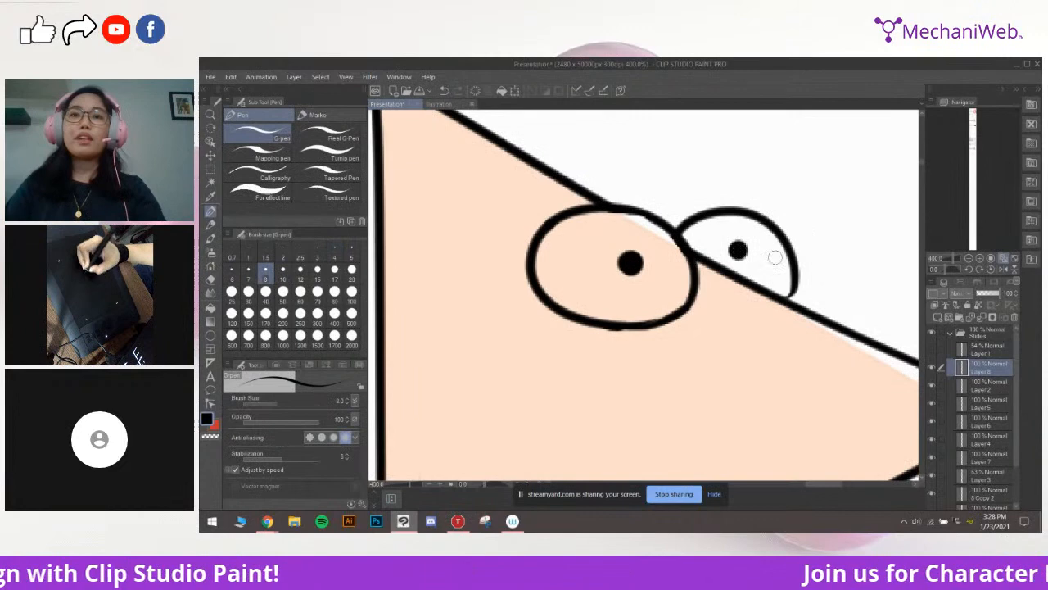
Reduce the brush size to 5 and draw the open mouth's upper lip and back curve against the triangle's lower edge
scroll(760, 267, "down", 2)
left_click_drag(769, 344, 725, 318)
mouse_move(772, 365)
left_mouse_down()
mouse_move(748, 304)
mouse_move(754, 322)
left_mouse_up()
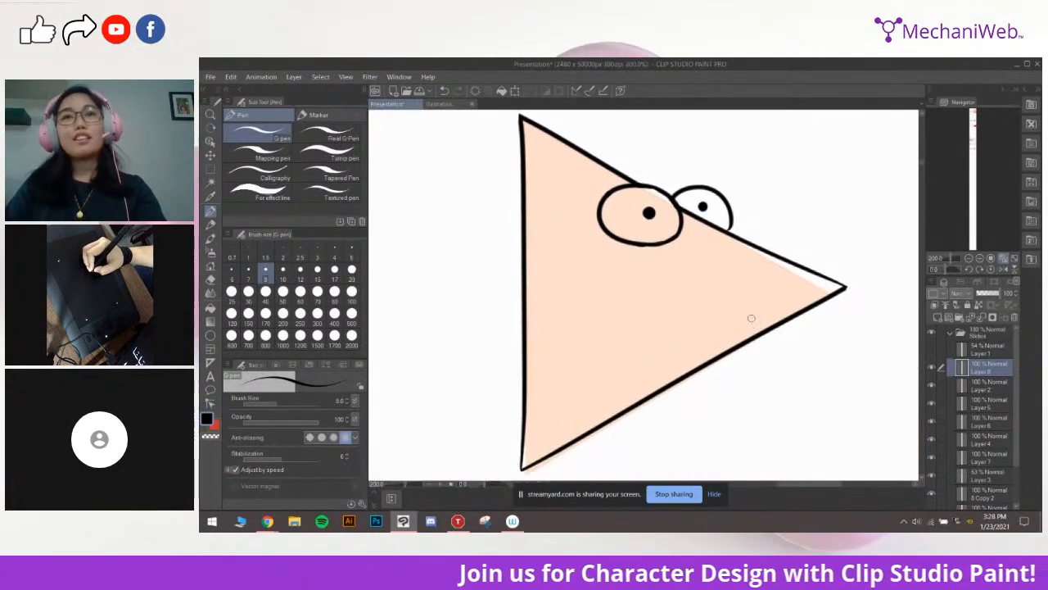
key("p")
left_click_drag(690, 355, 730, 321)
key("p")
key("bracketleft")
key("bracketleft")
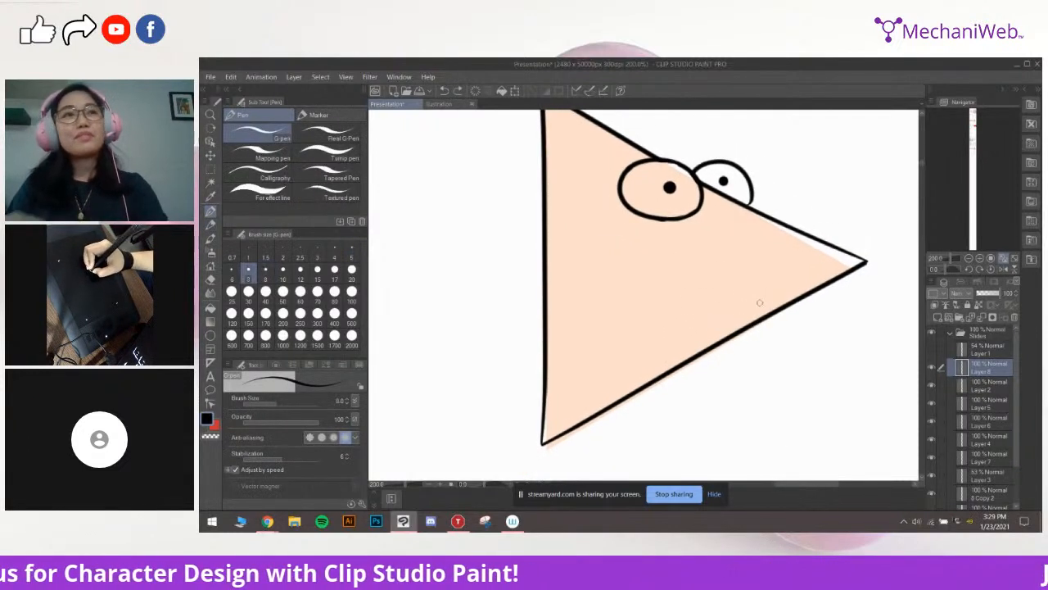
left_click_drag(755, 320, 694, 308)
mouse_move(738, 310)
left_mouse_down()
mouse_move(722, 323)
mouse_move(689, 284)
left_mouse_up()
key("ctrl+z")
key("ctrl+z")
key("ctrl+z")
key("bracketleft")
mouse_move(738, 330)
left_mouse_down()
mouse_move(662, 293)
mouse_move(647, 374)
left_mouse_up()
key("ctrl+z")
key("ctrl+z")
key("ctrl+z")
left_click_drag(661, 295, 648, 377)
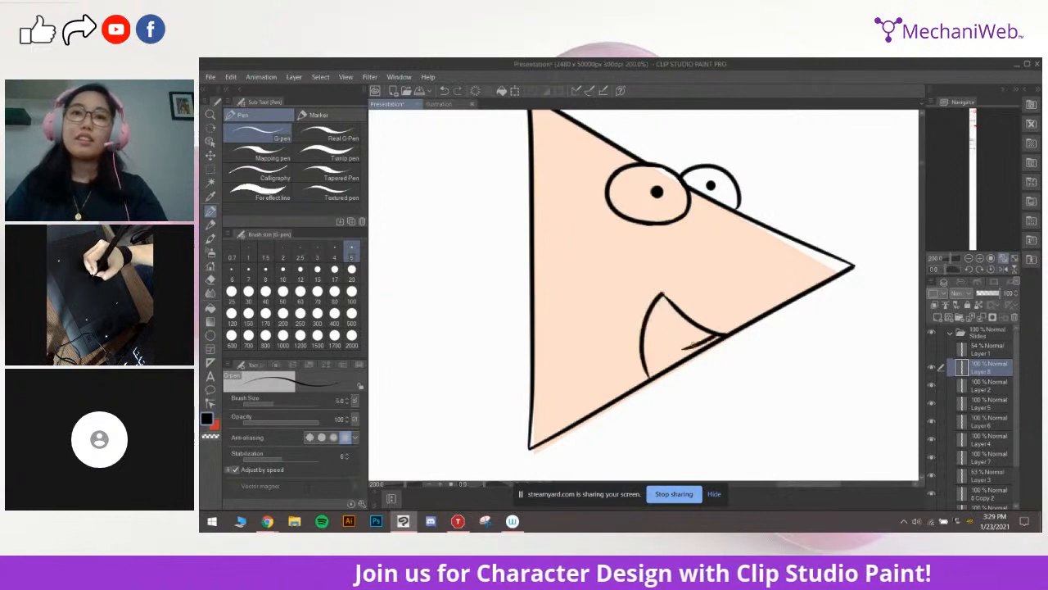
Draw a curved band beneath the upper lip and erase the triangle's edge line across the mouth opening
key("ctrl+z")
mouse_move(658, 301)
left_mouse_down()
mouse_move(690, 343)
mouse_move(688, 362)
mouse_move(670, 375)
mouse_move(707, 354)
left_mouse_up()
key("e")
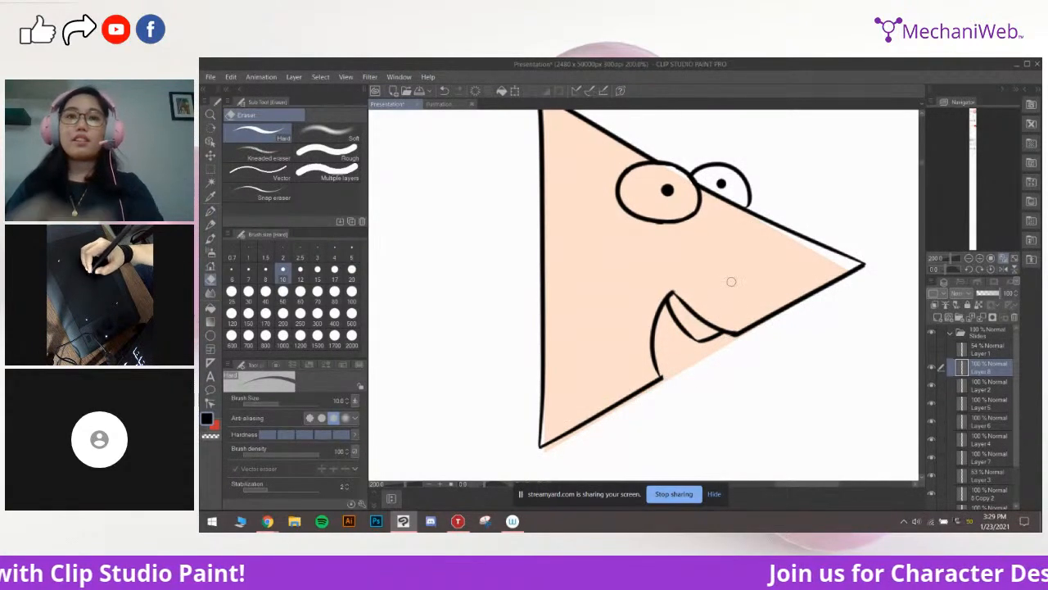
Try to draw a curved tongue line inside the open mouth with the G-pen
key("p")
key("ctrl+z")
left_click_drag(656, 323, 671, 372)
key("ctrl+z")
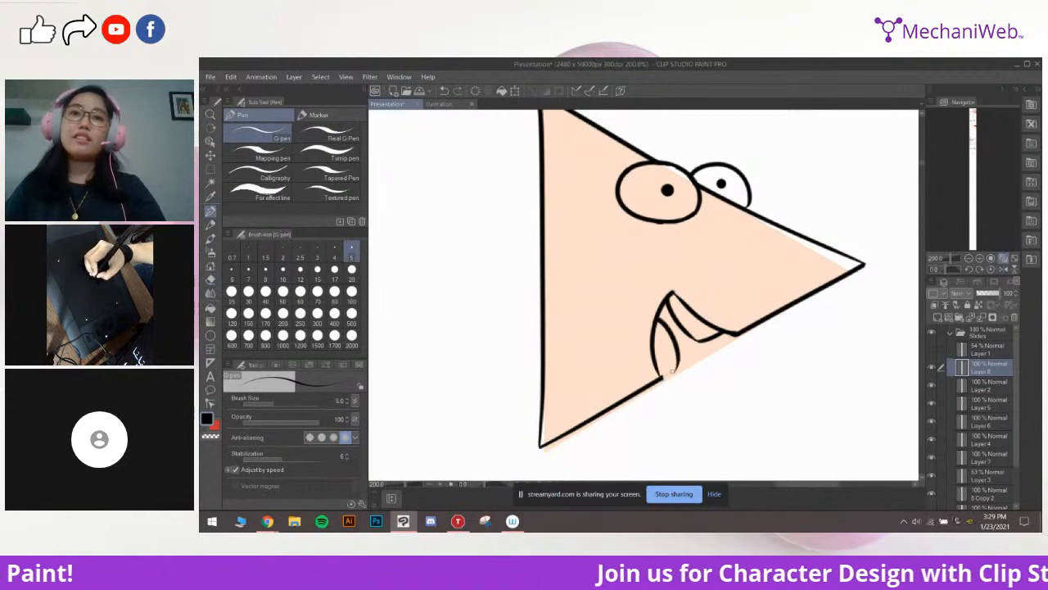
key("ctrl+z")
left_click_drag(662, 348, 666, 375)
left_click_drag(660, 276, 663, 294)
key("ctrl+z")
left_click_drag(715, 324, 715, 290)
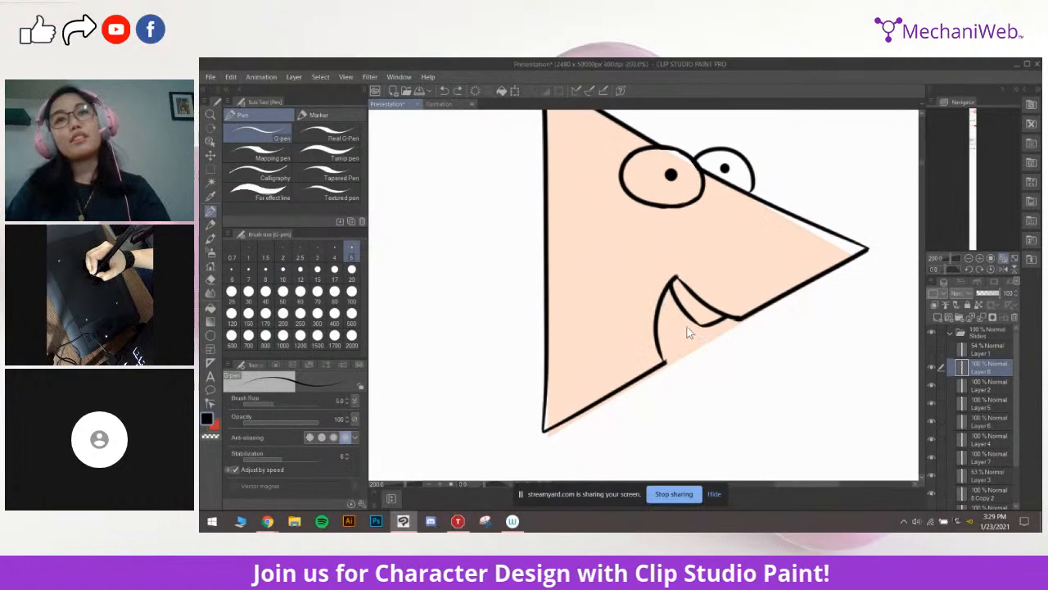
left_click_drag(667, 361, 680, 339)
key("ctrl+z")
mouse_move(670, 295)
left_mouse_down()
mouse_move(676, 357)
mouse_move(687, 353)
mouse_move(673, 359)
left_mouse_up()
key("ctrl+z")
key("ctrl+z")
Draw a tuft of spiky hair with curved, pointed locks around the triangle head's top corner
mouse_move(633, 250)
left_mouse_down()
mouse_move(609, 295)
mouse_move(678, 430)
left_mouse_up()
mouse_move(574, 230)
left_mouse_down()
mouse_move(572, 218)
mouse_move(609, 185)
left_mouse_up()
key("ctrl+z")
mouse_move(607, 186)
left_mouse_down()
mouse_move(593, 235)
mouse_move(538, 245)
mouse_move(575, 244)
mouse_move(550, 290)
left_mouse_up()
key("ctrl+z")
key("ctrl+z")
mouse_move(552, 290)
left_mouse_down()
mouse_move(582, 256)
mouse_move(563, 251)
mouse_move(551, 287)
left_mouse_up()
key("ctrl+z")
key("ctrl+z")
key("ctrl+z")
key("ctrl+z")
left_click_drag(530, 242, 574, 245)
left_click_drag(567, 248, 552, 285)
key("ctrl+z")
key("ctrl+z")
left_click_drag(552, 284, 578, 273)
mouse_move(591, 235)
left_mouse_down()
mouse_move(623, 232)
mouse_move(601, 251)
left_mouse_up()
left_click_drag(601, 251, 638, 264)
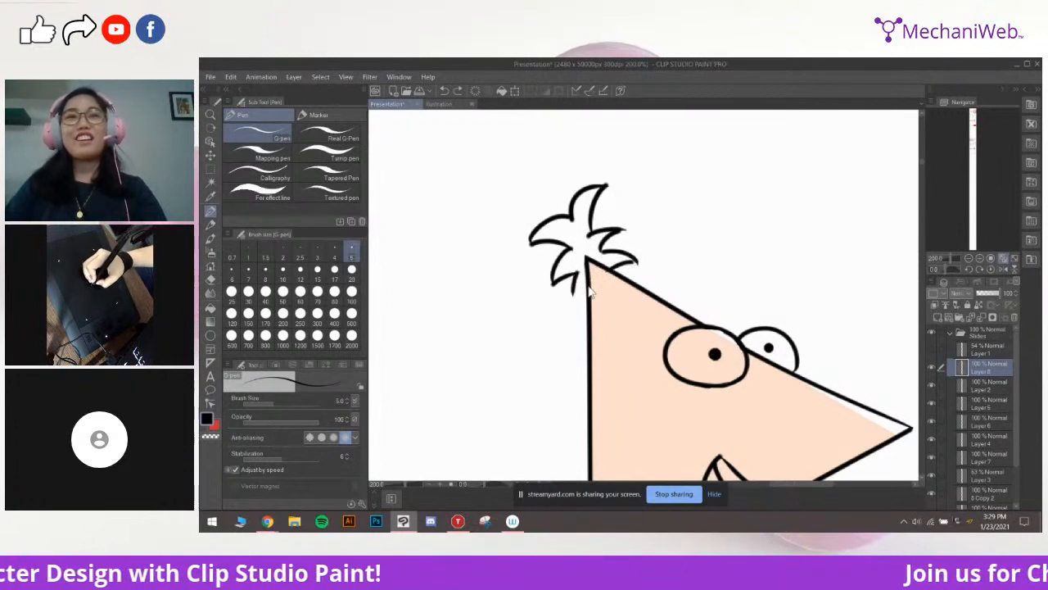
Review the triangle character and compare it with the finished circle and square characters on the slide
left_click_drag(730, 416, 675, 332)
scroll(709, 323, "down", 2)
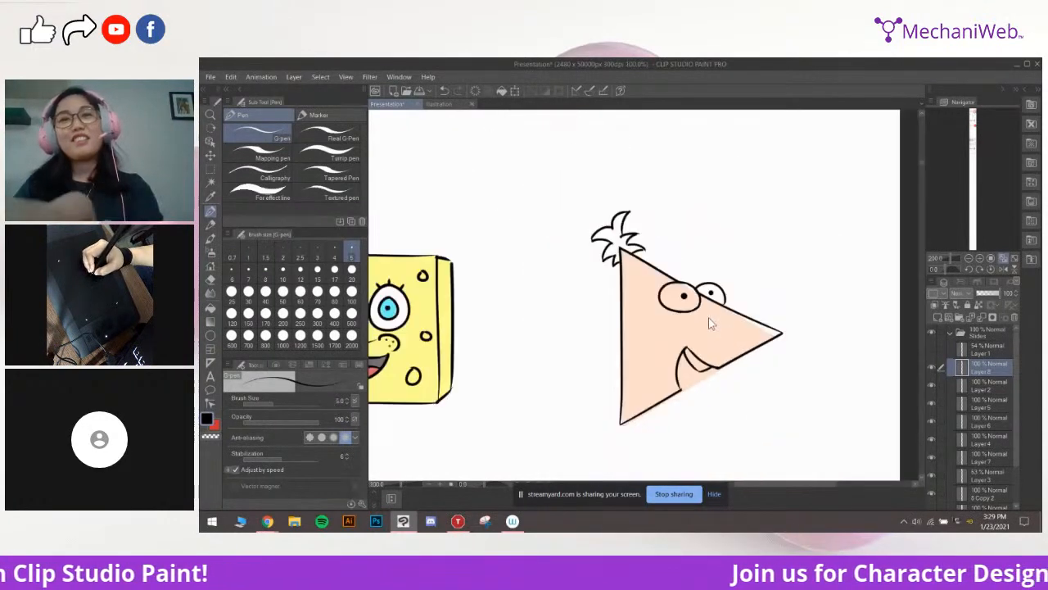
scroll(585, 367, "up", 4)
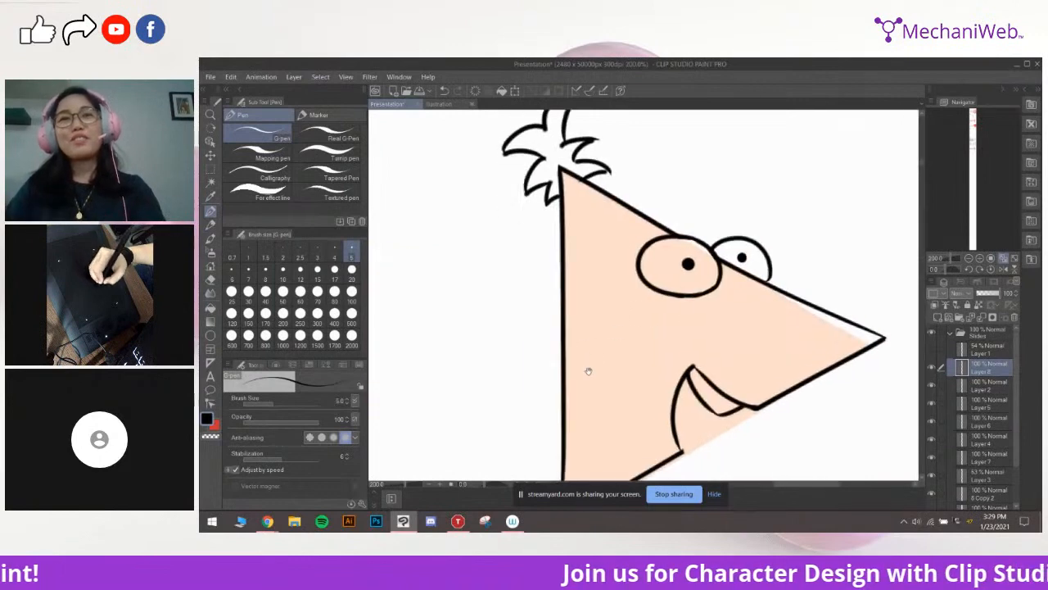
scroll(667, 308, "down", 1)
left_click_drag(651, 279, 604, 302)
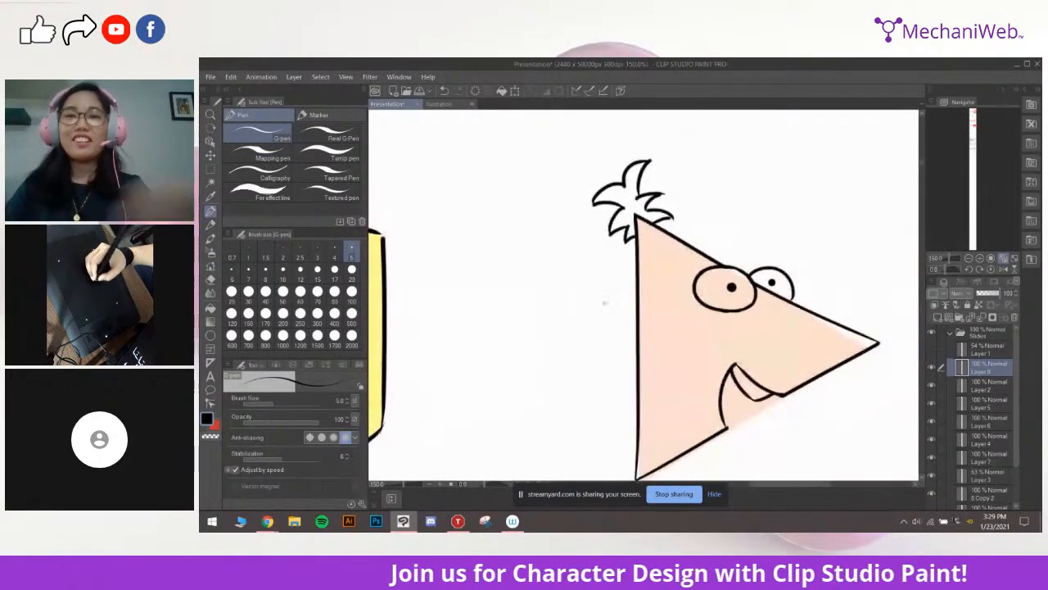
scroll(652, 293, "down", 1)
left_click_drag(549, 365, 723, 288)
left_click_drag(616, 236, 714, 334)
mouse_move(690, 273)
left_mouse_down()
mouse_move(824, 225)
mouse_move(743, 292)
mouse_move(776, 281)
mouse_move(751, 277)
left_mouse_up()
scroll(741, 291, "down", 1)
mouse_move(592, 390)
left_mouse_down()
mouse_move(636, 376)
mouse_move(588, 396)
left_mouse_up()
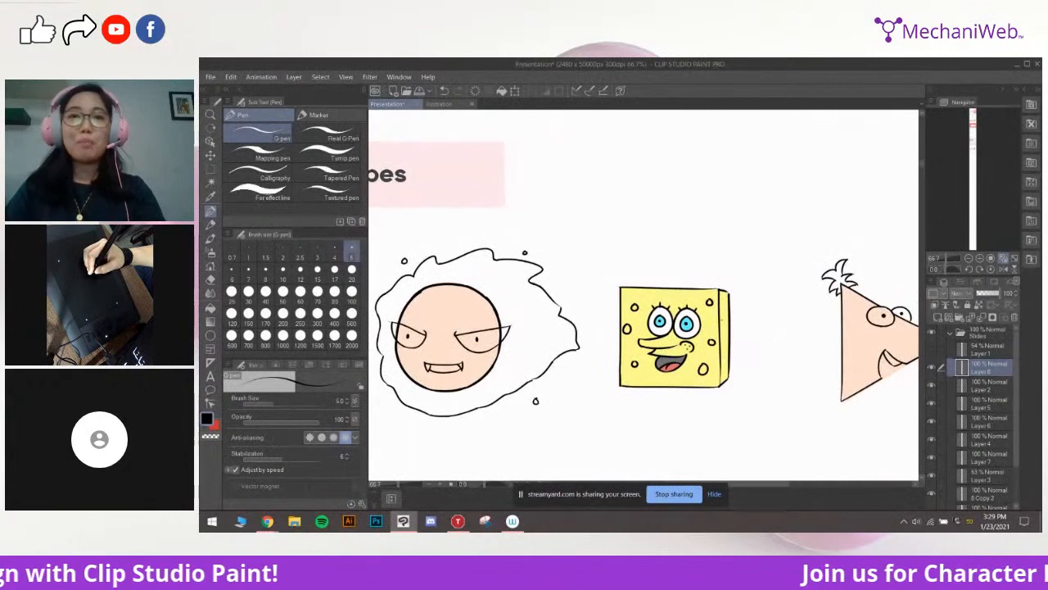
mouse_move(751, 310)
left_mouse_down()
mouse_move(694, 310)
mouse_move(748, 302)
mouse_move(737, 301)
left_mouse_up()
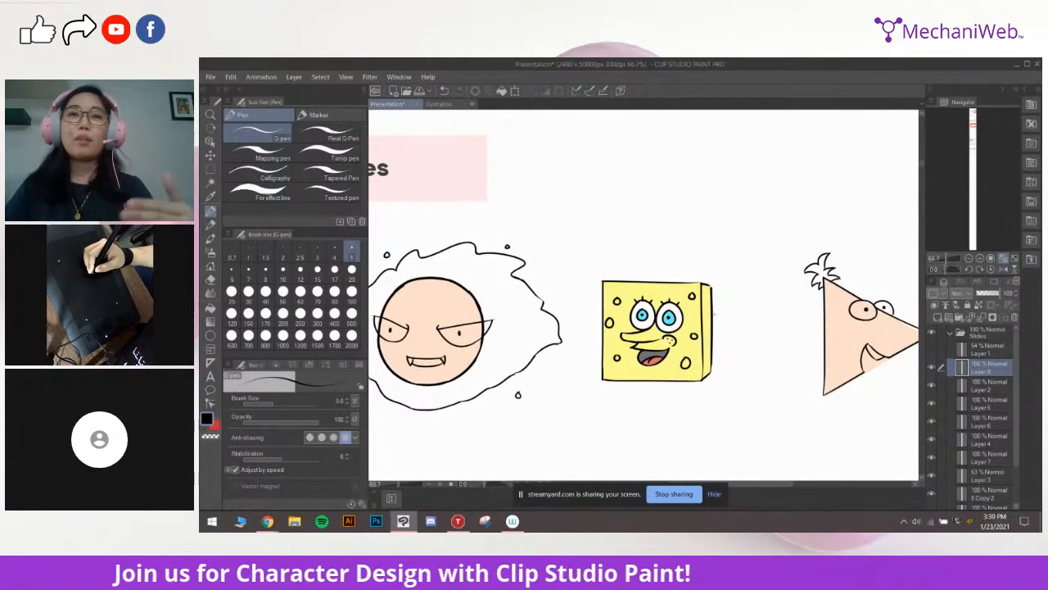
left_click_drag(683, 426, 698, 359)
left_click_drag(696, 469, 744, 259)
left_click_drag(742, 403, 695, 295)
scroll(732, 275, "down", 1)
left_click_drag(765, 124, 715, 335)
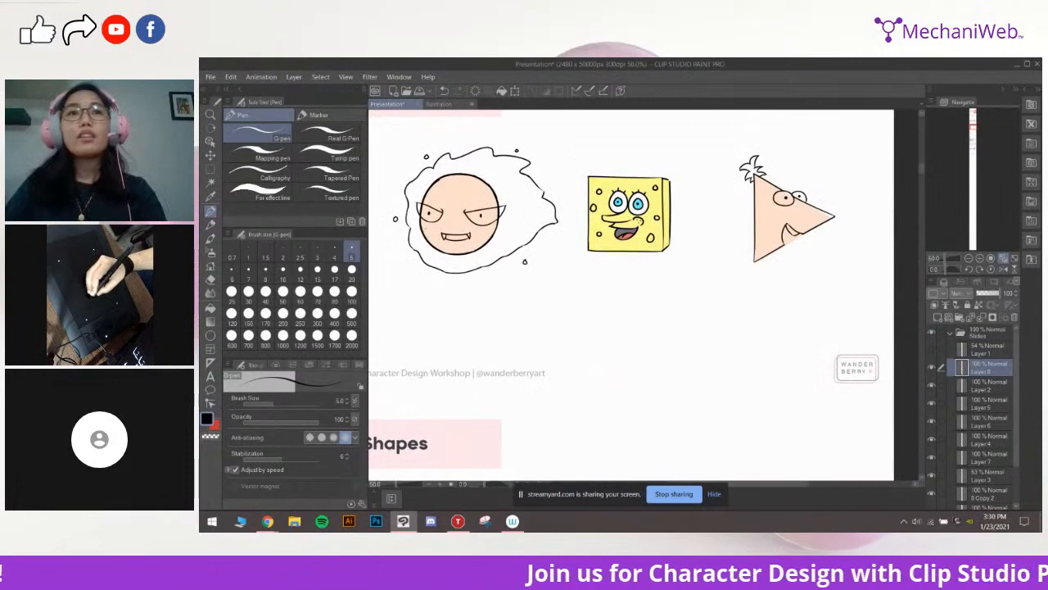
Add a new raster layer for drawing on the blank Shapes slide below the three characters
left_click_drag(662, 441, 687, 181)
left_click_drag(699, 388, 693, 372)
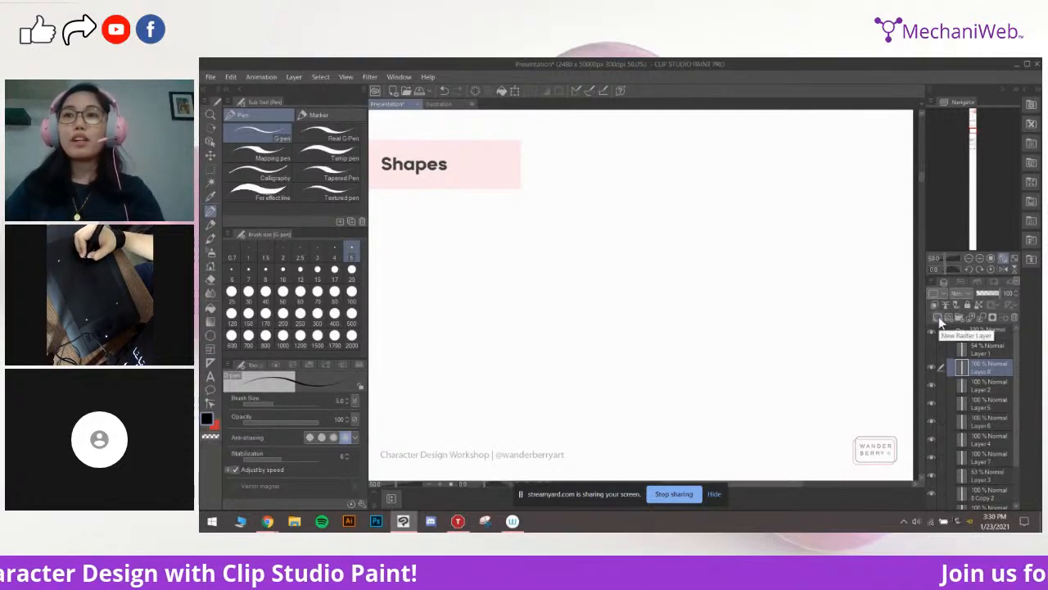
left_click(938, 317)
left_click_drag(681, 308, 695, 307)
scroll(599, 280, "up", 1)
left_click_drag(535, 349, 588, 309)
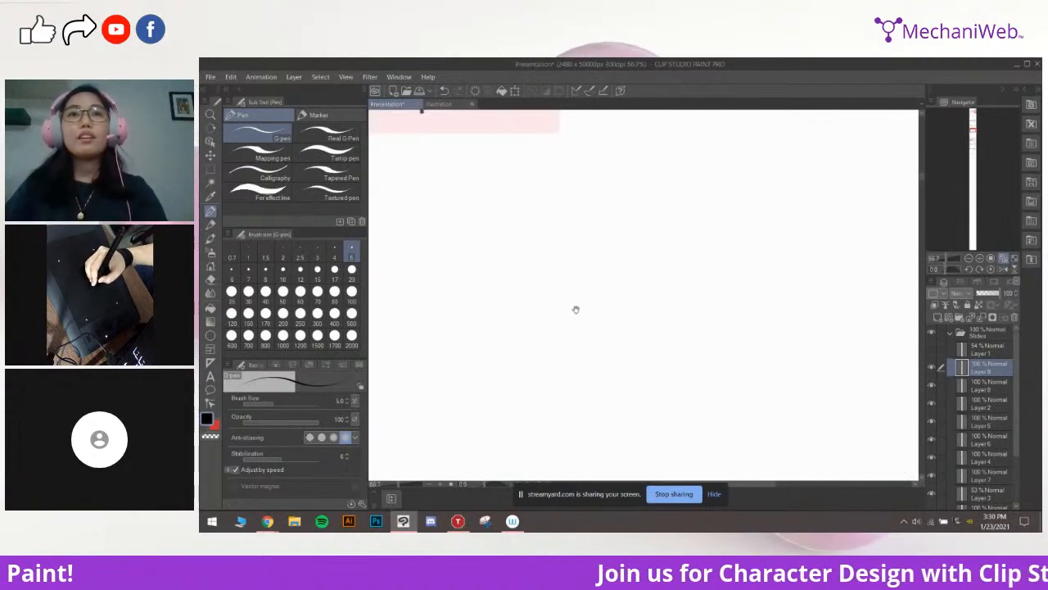
left_click_drag(633, 307, 626, 314)
left_click_drag(627, 276, 621, 294)
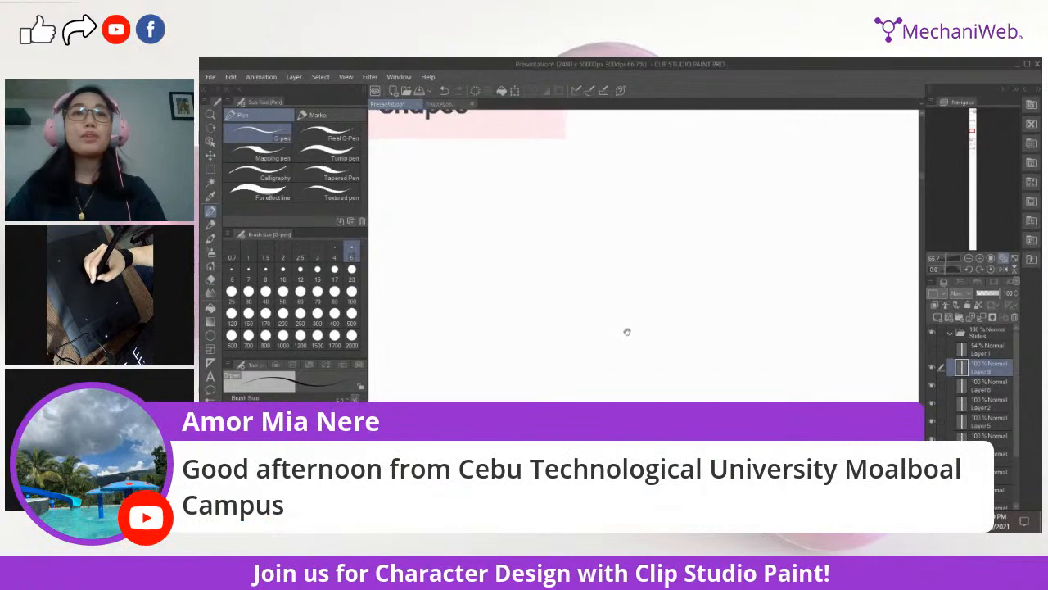
Draw a circle for the head in the upper middle of the blank Shapes slide
left_click_drag(575, 200, 618, 246)
key("ctrl+z")
left_click_drag(585, 182, 638, 215)
mouse_move(607, 300)
left_mouse_down()
mouse_move(600, 267)
mouse_move(590, 291)
mouse_move(602, 264)
mouse_move(588, 280)
mouse_move(611, 294)
mouse_move(598, 389)
left_mouse_up()
key("ctrl+z")
left_click_drag(605, 281, 616, 292)
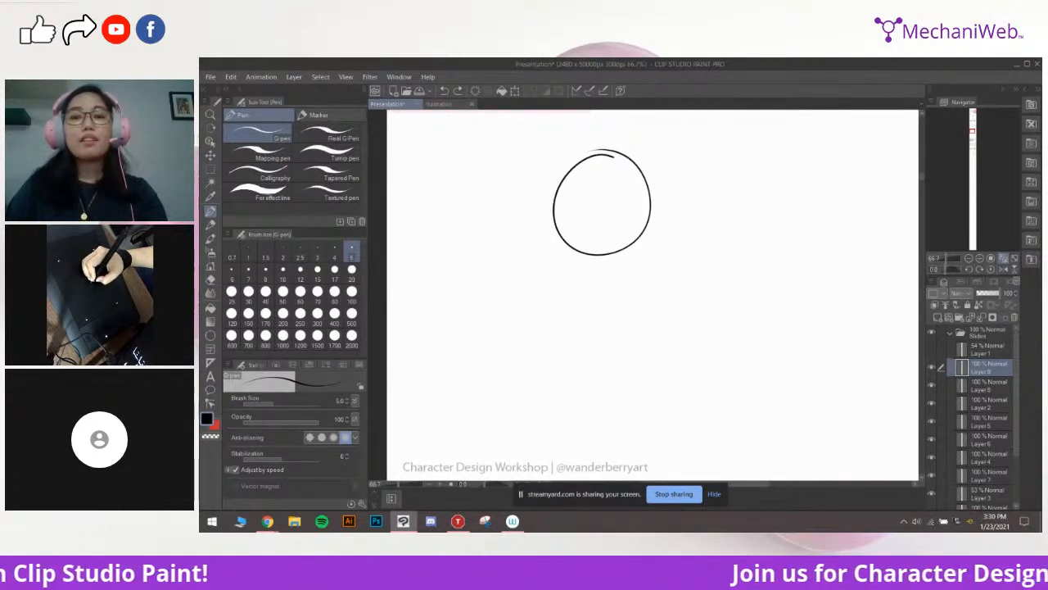
left_click_drag(616, 294, 620, 298)
key("ctrl+z")
left_click_drag(607, 152, 559, 190)
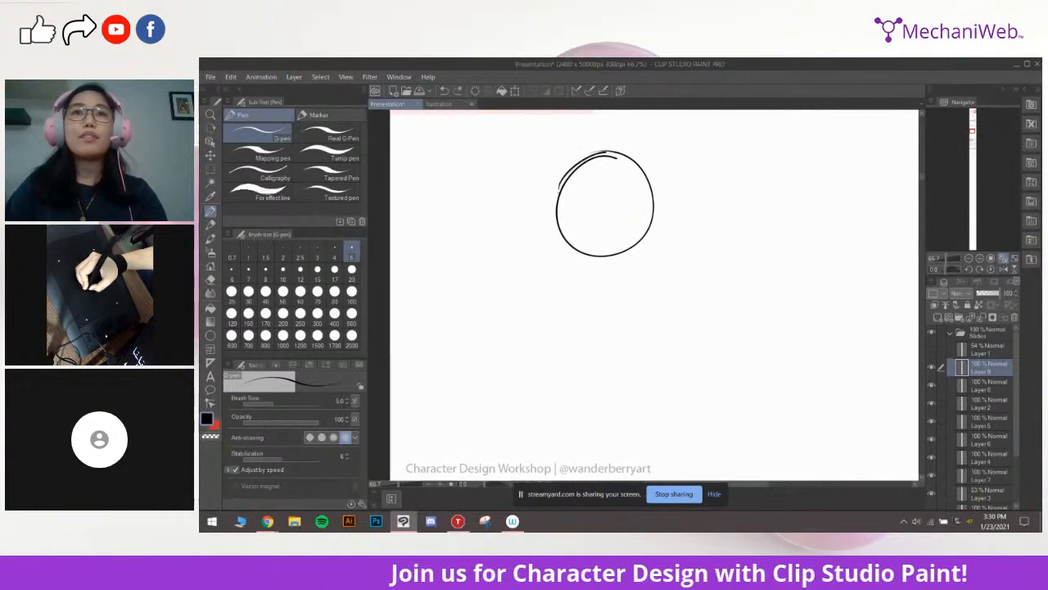
Erase the overlapping line ends at the circle's upper left with the hard eraser at size 20
key("e")
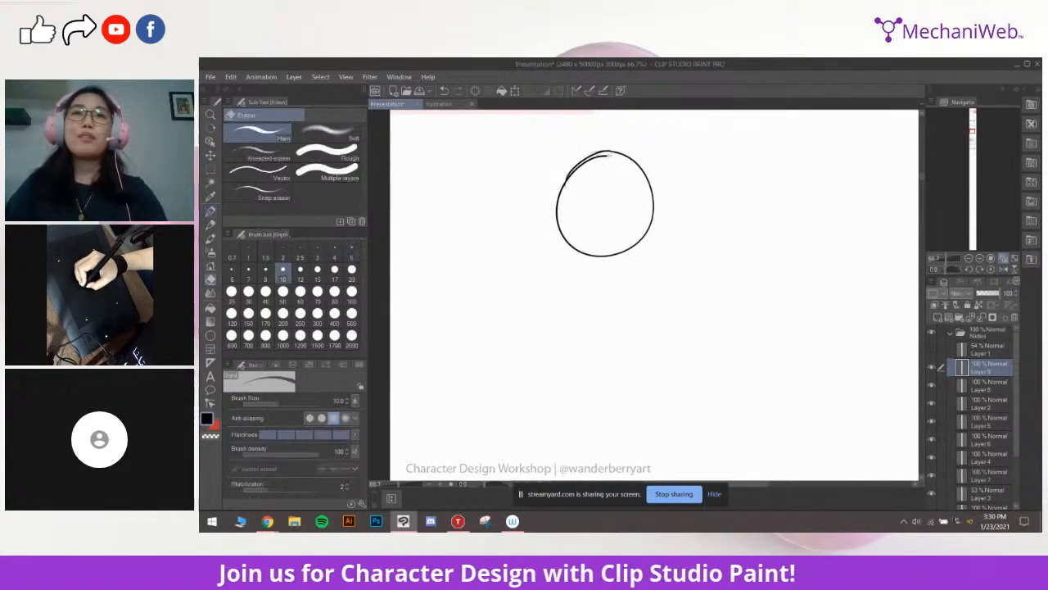
key("bracketright")
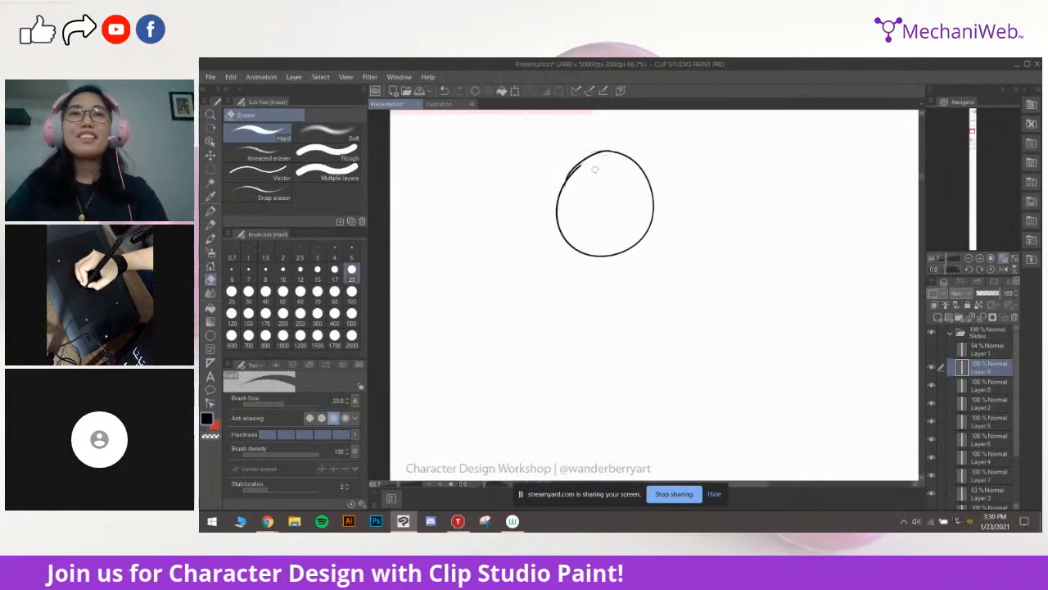
left_click_drag(588, 165, 592, 166)
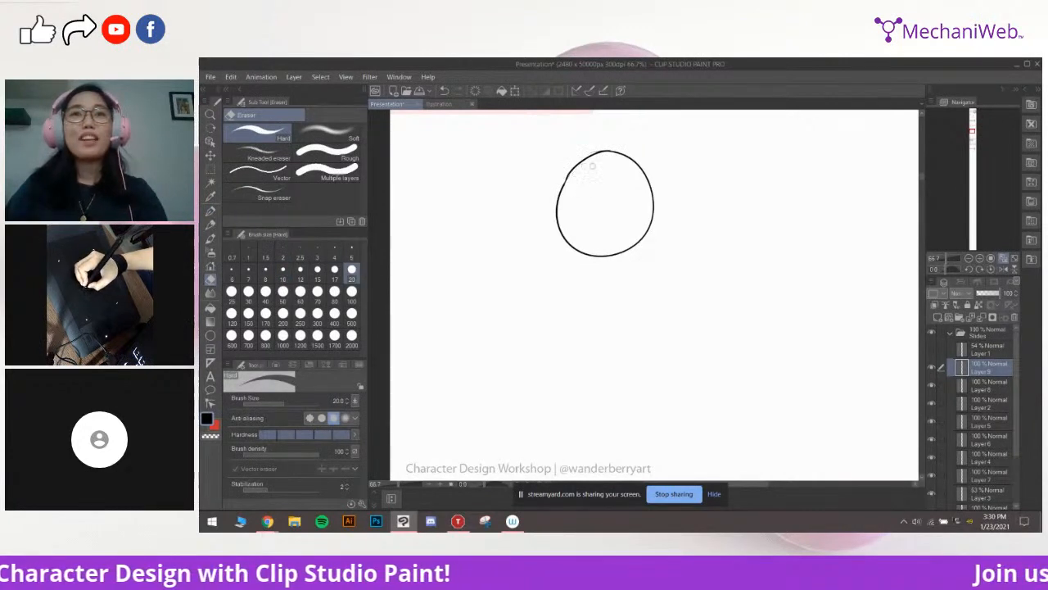
key("p")
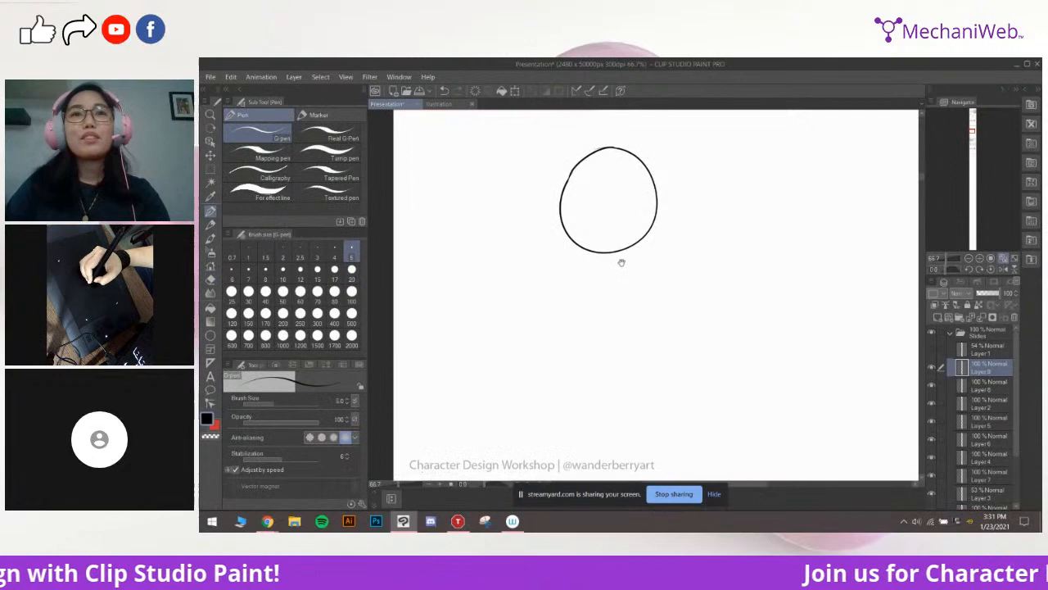
left_click_drag(619, 193, 628, 250)
left_click_drag(641, 316, 678, 283)
left_click_drag(607, 279, 611, 288)
left_click_drag(660, 258, 606, 278)
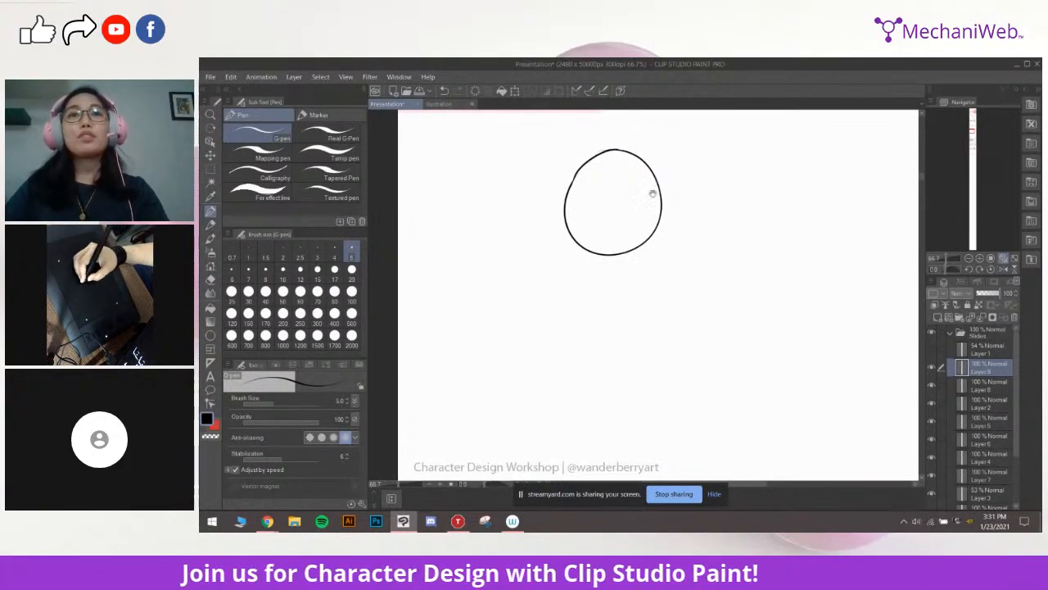
left_click_drag(629, 309, 627, 309)
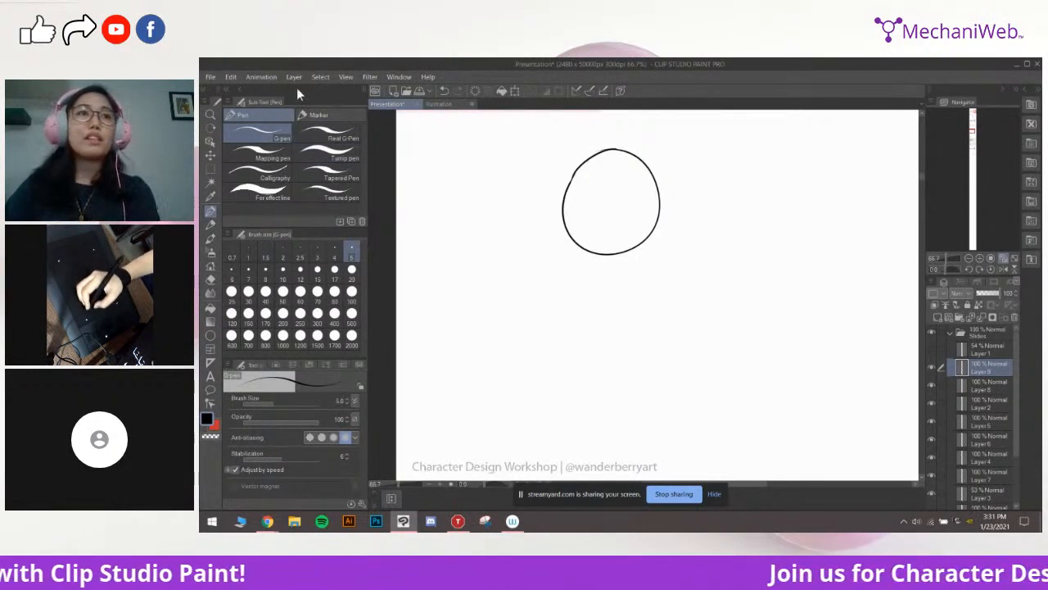
Test the Felt pen and the Flat marker with slanted strokes below the circle and undo the strokes
left_click(319, 115)
left_click(327, 128)
left_click_drag(557, 323, 686, 261)
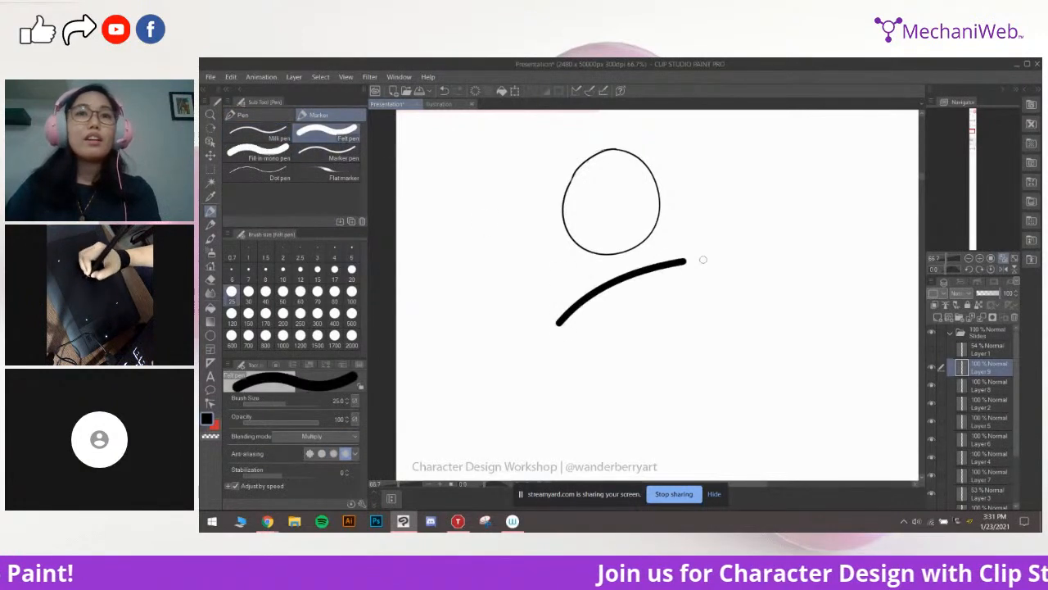
key("ctrl+z")
left_click(336, 176)
mouse_move(496, 355)
left_mouse_down()
mouse_move(649, 282)
mouse_move(613, 318)
left_mouse_up()
key("ctrl+z")
key("ctrl+z")
left_click_drag(681, 262, 607, 328)
left_click_drag(672, 283, 628, 326)
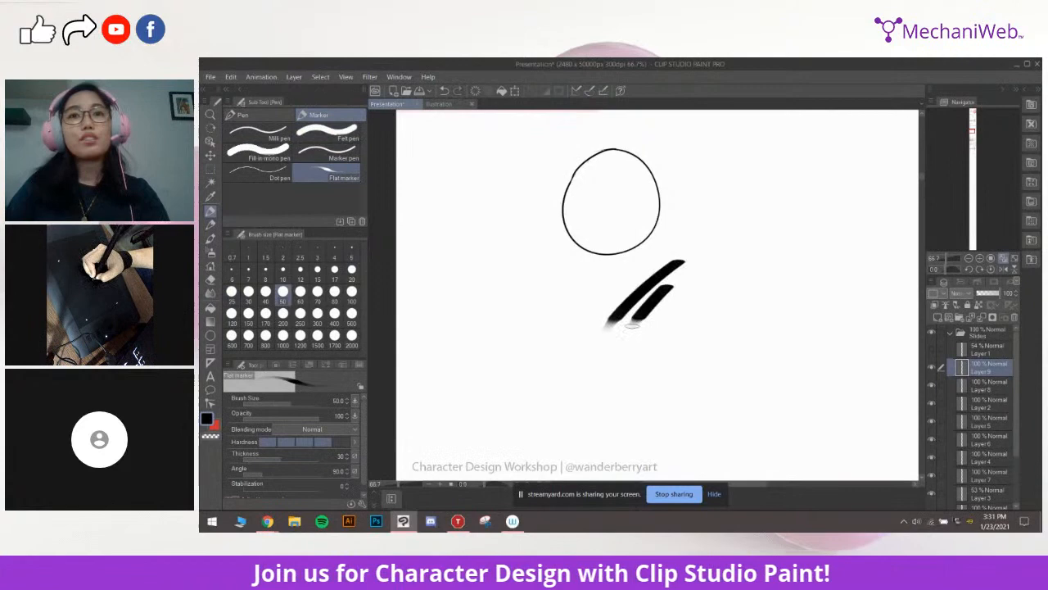
key("ctrl+z")
key("ctrl+z")
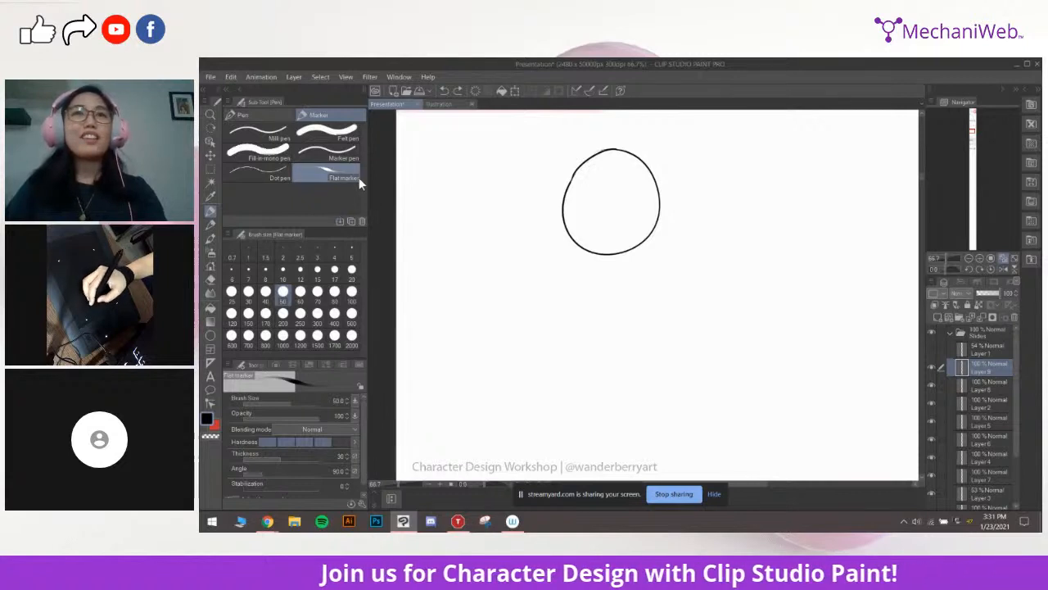
Switch to the watercolor brushes and widen their list to fit the full brush names
left_click(270, 114)
key("b")
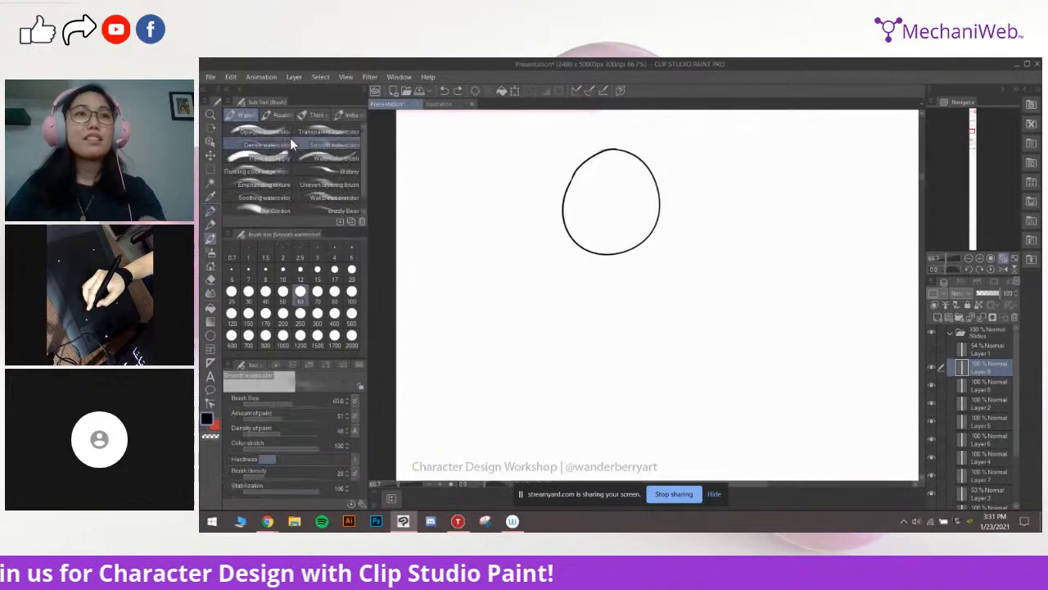
left_click_drag(368, 194, 411, 190)
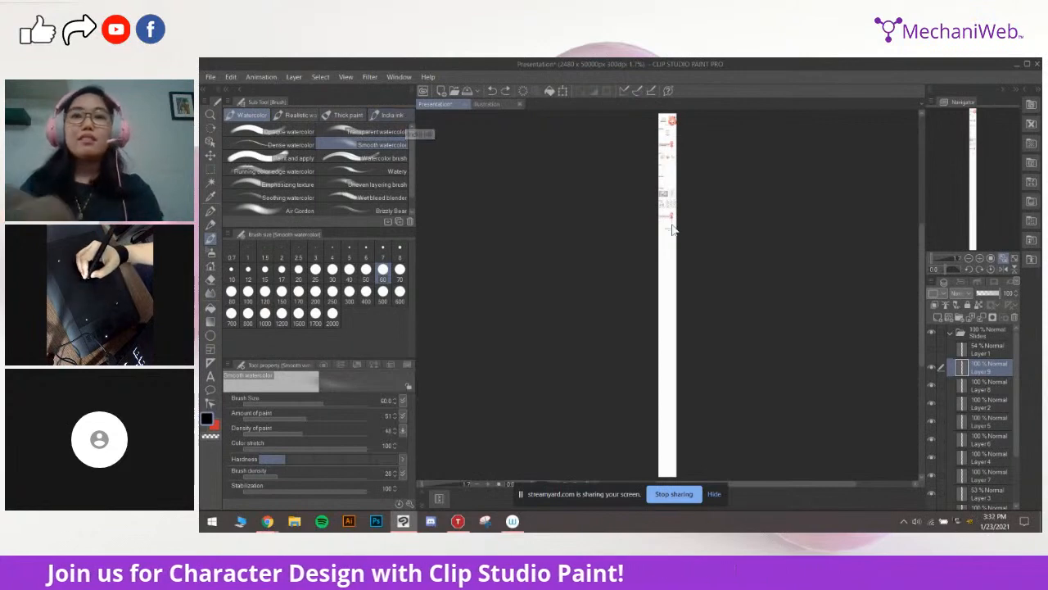
Test the Watercolor brush with slanted strokes beside the circle on the Shapes slide and undo the strokes
scroll(673, 229, "up", 5)
left_click_drag(922, 248, 920, 176)
scroll(648, 238, "up", 2)
left_click_drag(557, 467, 644, 253)
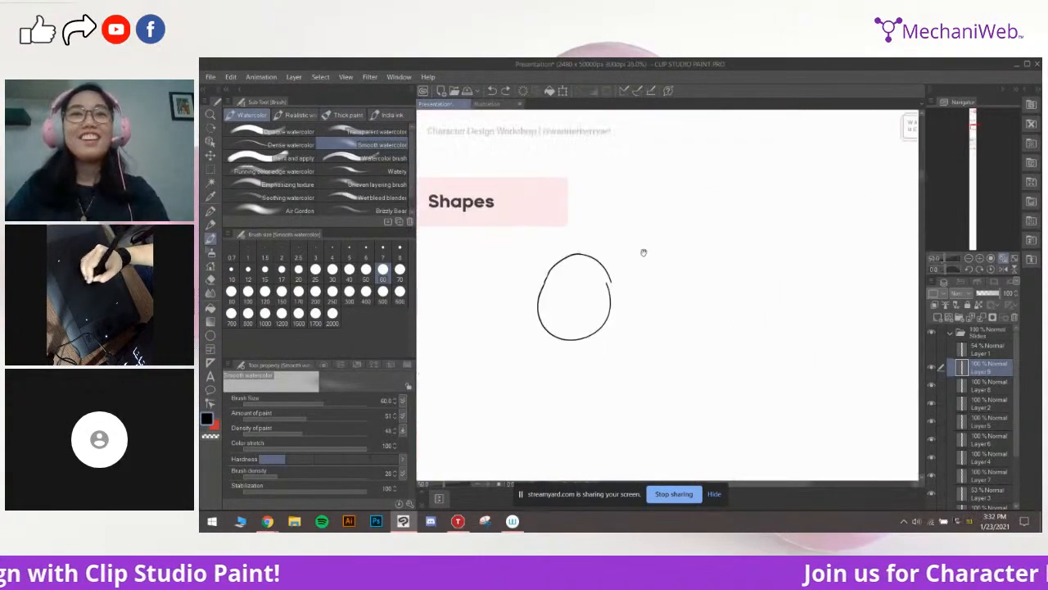
left_click(380, 157)
mouse_move(530, 346)
left_mouse_down()
mouse_move(609, 284)
mouse_move(561, 388)
left_mouse_up()
key("ctrl+z")
left_click_drag(660, 291, 606, 363)
key("ctrl+z")
key("ctrl+z")
mouse_move(677, 270)
left_mouse_down()
mouse_move(603, 352)
mouse_move(639, 332)
left_mouse_up()
key("ctrl+z")
mouse_move(683, 265)
left_mouse_down()
mouse_move(613, 339)
mouse_move(632, 333)
left_mouse_up()
left_click_drag(692, 290, 660, 327)
key("ctrl+z")
key("ctrl+z")
key("ctrl+z")
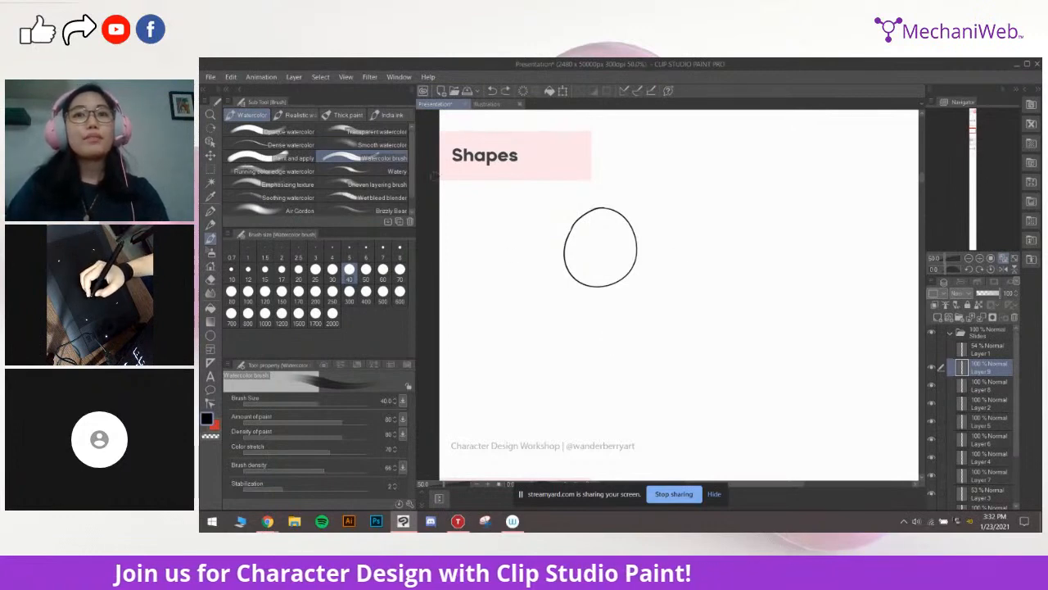
Draw a square torso below the circle head with the G-pen at size 5
key("p")
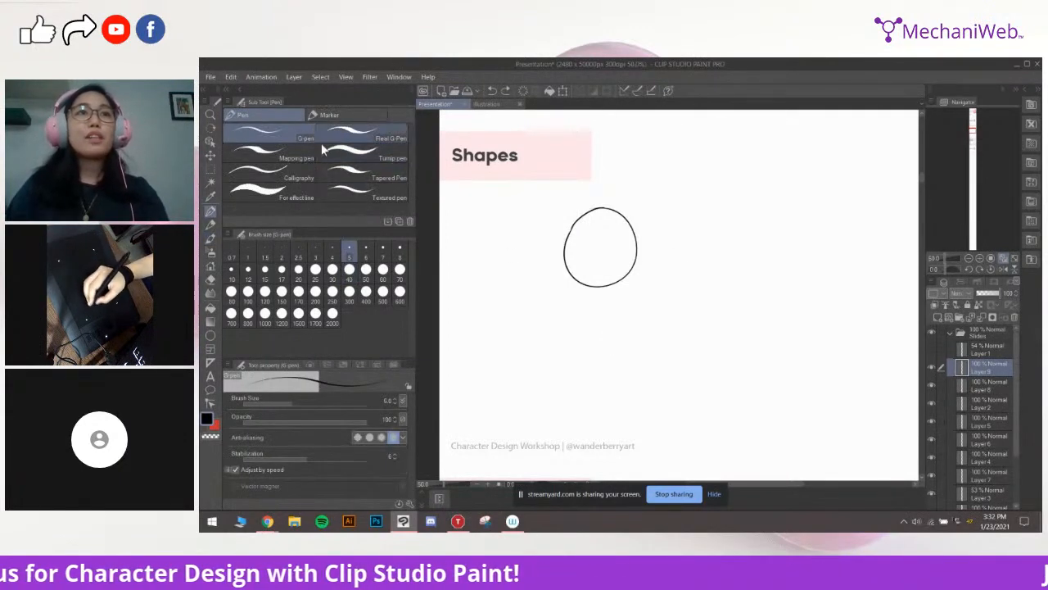
left_click_drag(659, 272, 678, 298)
key("ctrl+plus")
left_click_drag(613, 387, 637, 274)
left_click_drag(669, 220, 665, 220)
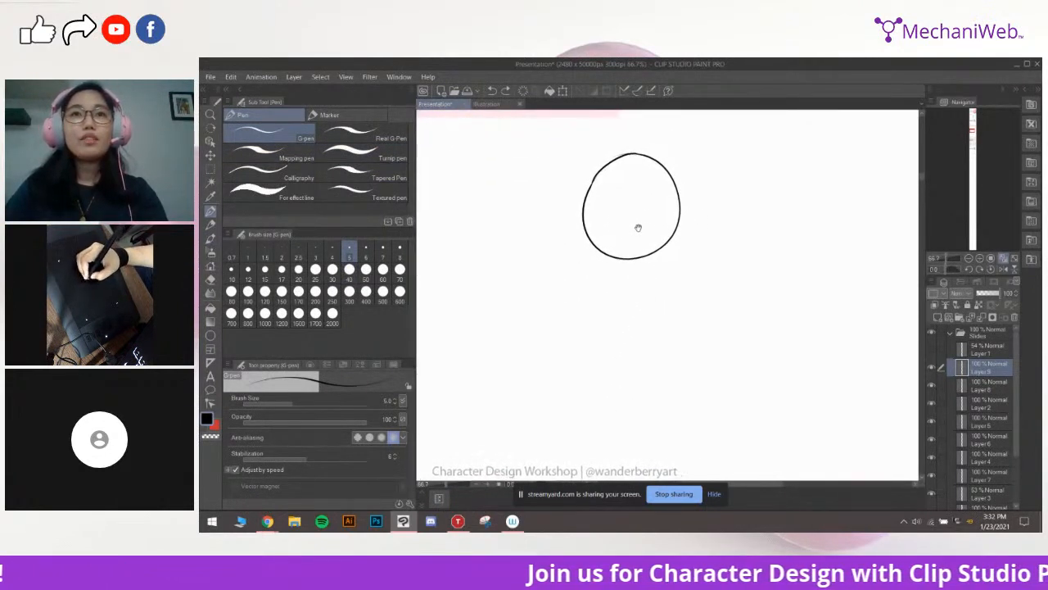
left_click_drag(589, 282, 587, 391)
left_click_drag(587, 286, 582, 400)
key("ctrl+z")
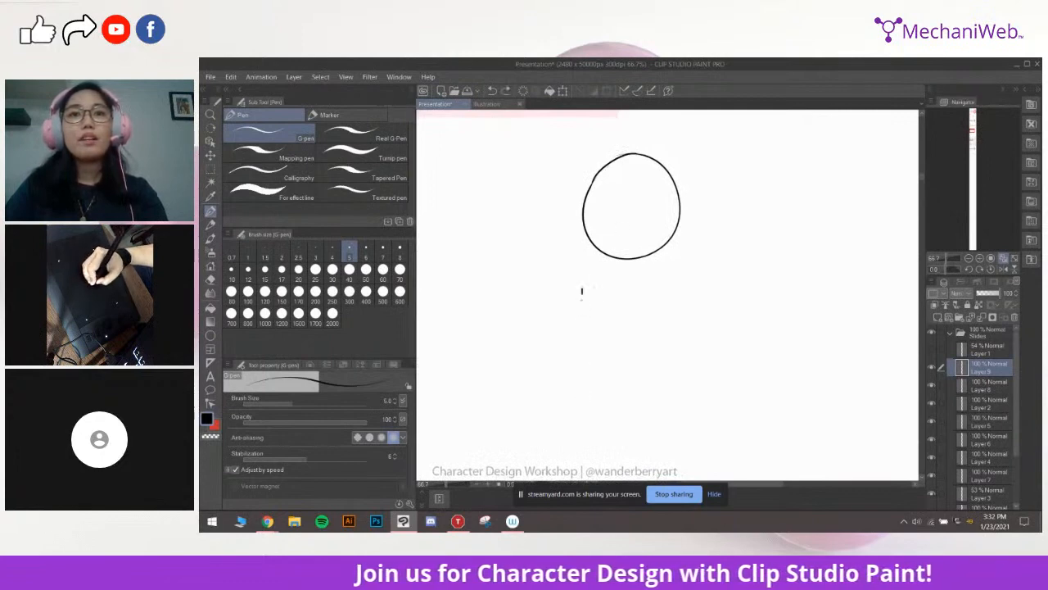
key("ctrl+z")
mouse_move(585, 287)
left_mouse_down()
mouse_move(698, 282)
mouse_move(686, 391)
left_mouse_up()
key("ctrl+z")
left_click_drag(691, 292, 690, 387)
key("ctrl+z")
key("ctrl+z")
left_click_drag(583, 384, 677, 384)
left_click_drag(588, 384, 702, 384)
left_click_drag(762, 372, 764, 364)
key("ctrl+z")
Draw a vertical centre line from the circle's lower edge through the square to below it
left_click_drag(633, 247, 630, 431)
key("ctrl+z")
left_click_drag(628, 315, 658, 294)
left_click_drag(633, 400, 638, 349)
key("ctrl+z")
left_click_drag(581, 402, 703, 402)
mouse_move(712, 285)
left_mouse_down()
mouse_move(706, 323)
mouse_move(704, 295)
left_mouse_up()
key("ctrl+z")
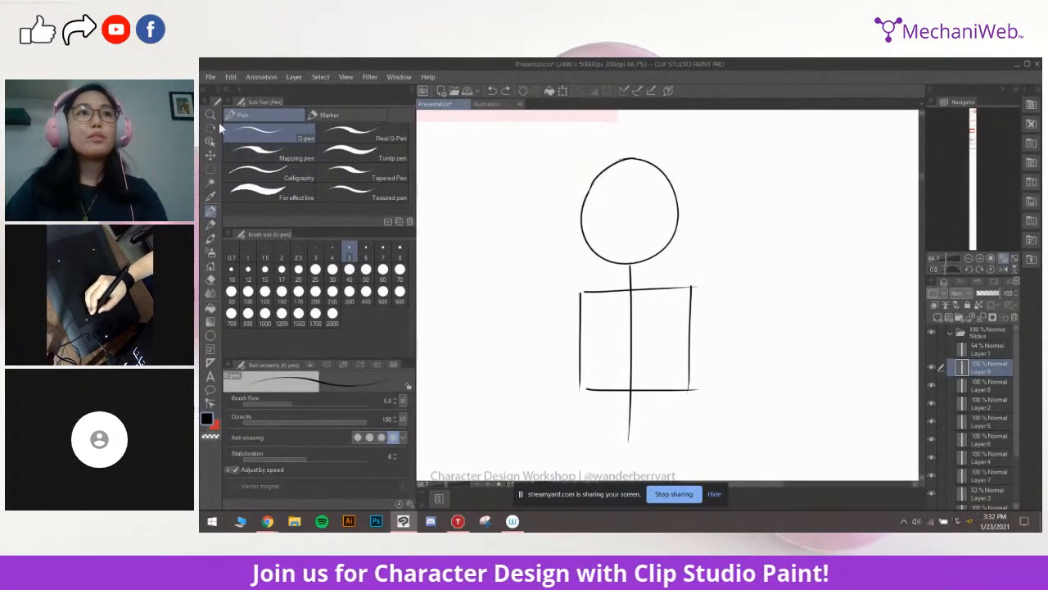
Lasso the head and torso sketch, scale it down proportionally to make room for limbs, and deselect it
left_click(211, 169)
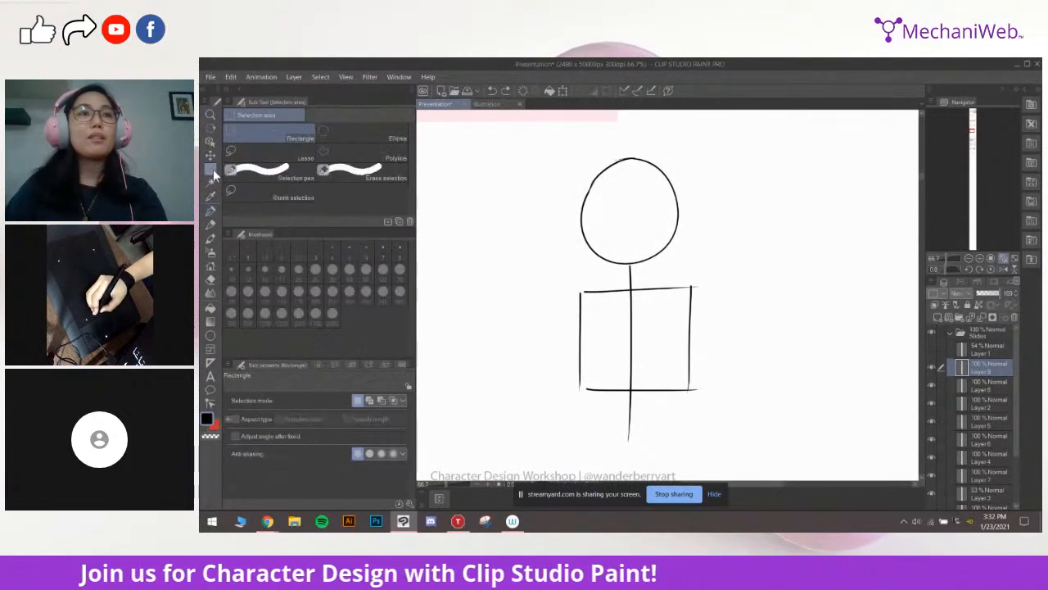
left_click(271, 152)
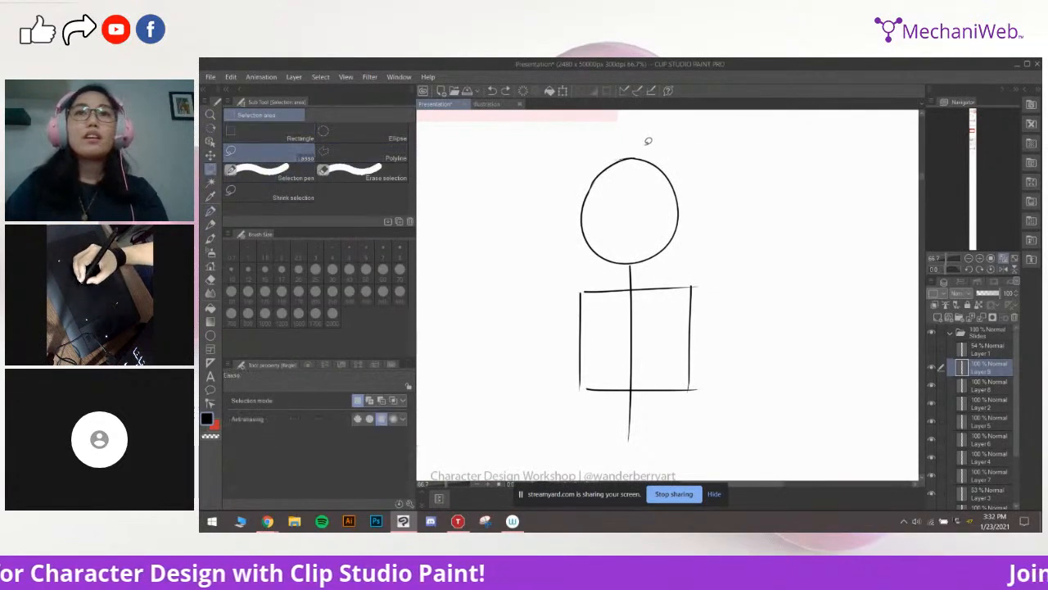
mouse_move(654, 136)
left_mouse_down()
mouse_move(494, 336)
mouse_move(617, 449)
mouse_move(690, 141)
mouse_move(648, 128)
left_mouse_up()
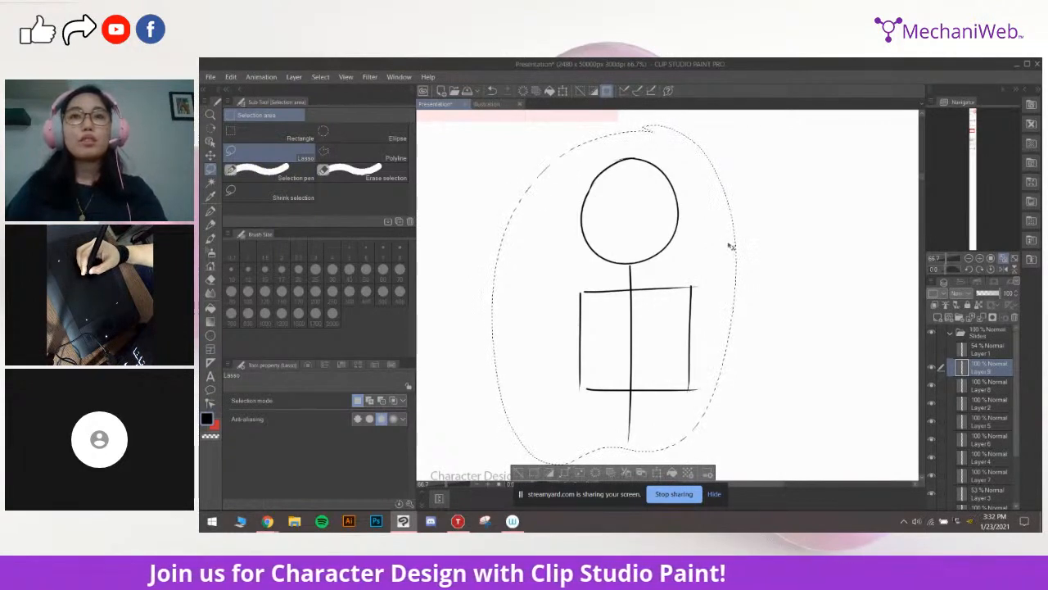
key("ctrl+t")
left_click_drag(736, 459, 727, 399)
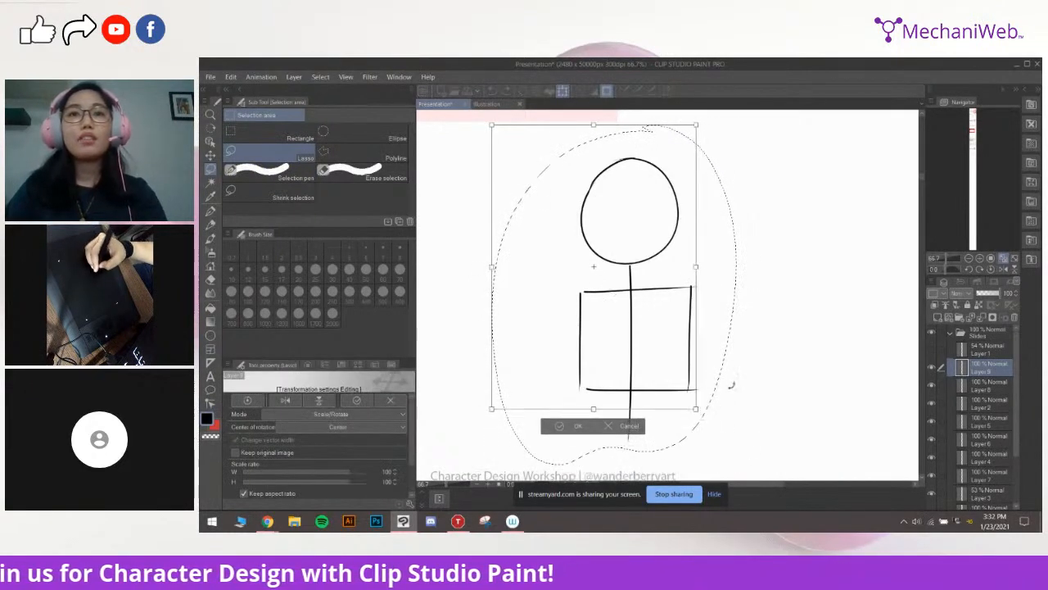
left_click_drag(652, 324, 674, 328)
left_click_drag(731, 413, 682, 336)
left_click_drag(716, 372, 726, 382)
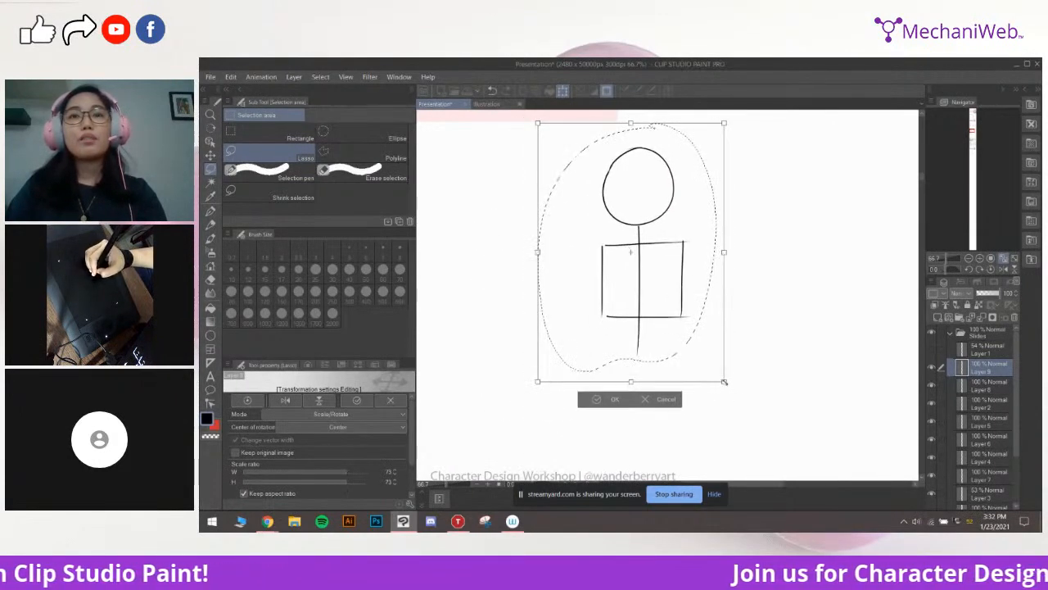
left_click_drag(683, 318, 673, 322)
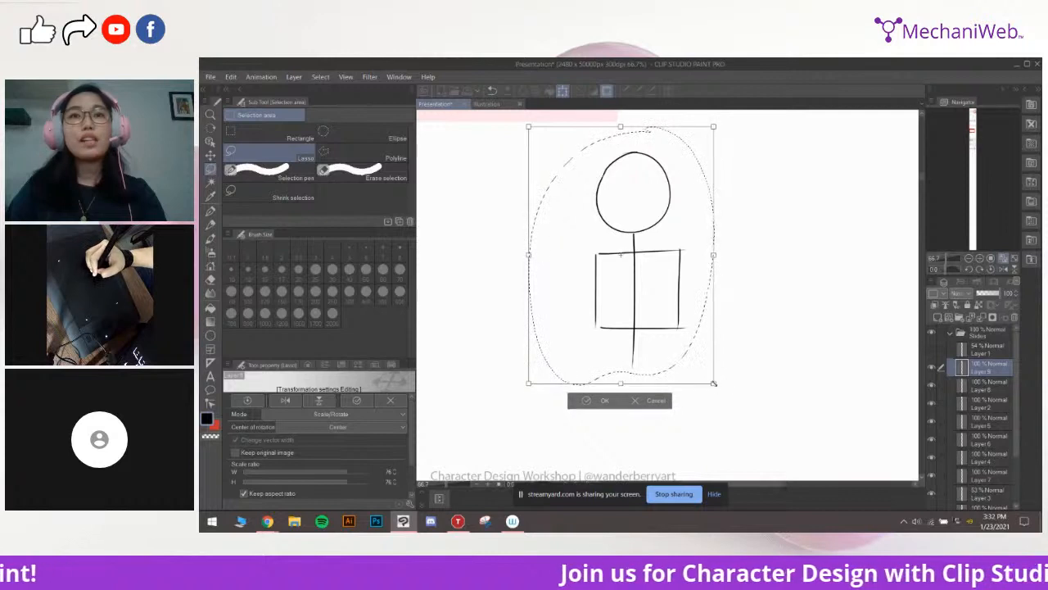
key("Return")
key("ctrl+d")
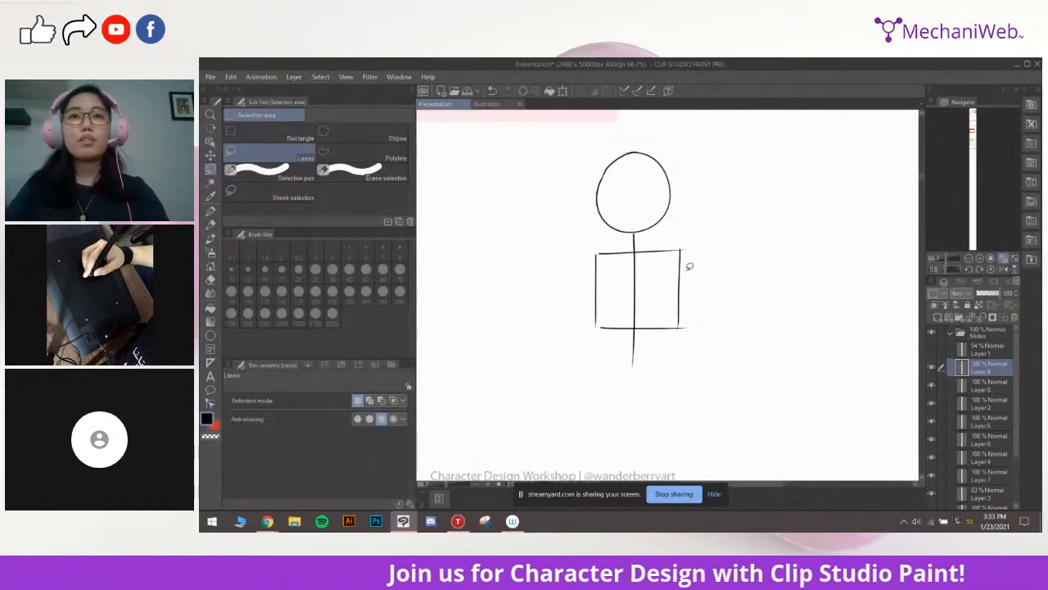
Draw a small shoulder circle at the torso square's upper-right corner with the G-pen
key("p")
scroll(689, 215, "up", 2)
left_click_drag(583, 254, 645, 169)
scroll(663, 268, "down", 1)
left_click_drag(669, 282, 649, 198)
scroll(692, 334, "down", 2)
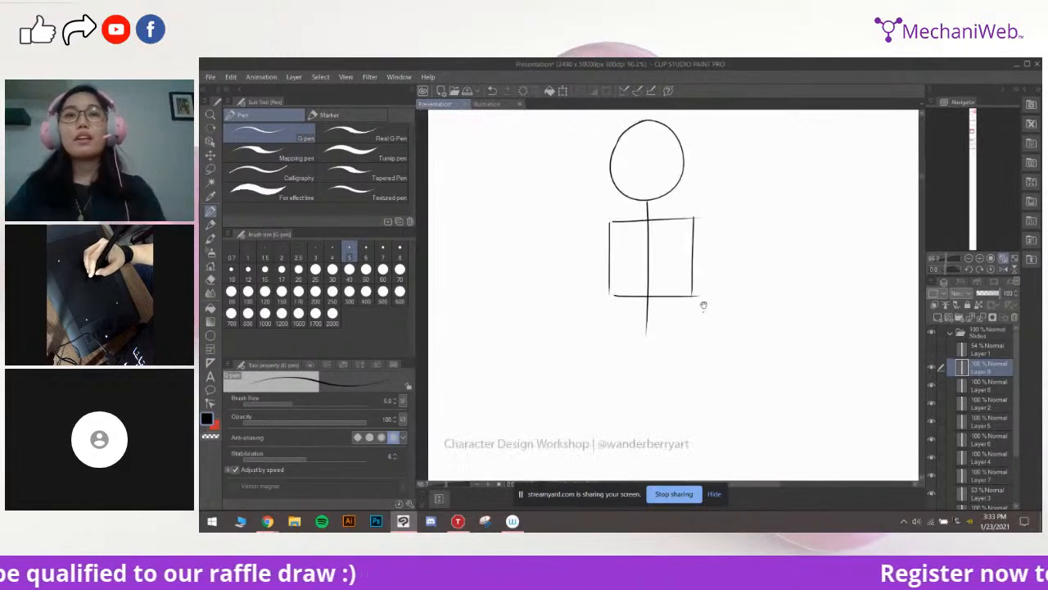
left_click_drag(642, 330, 638, 344)
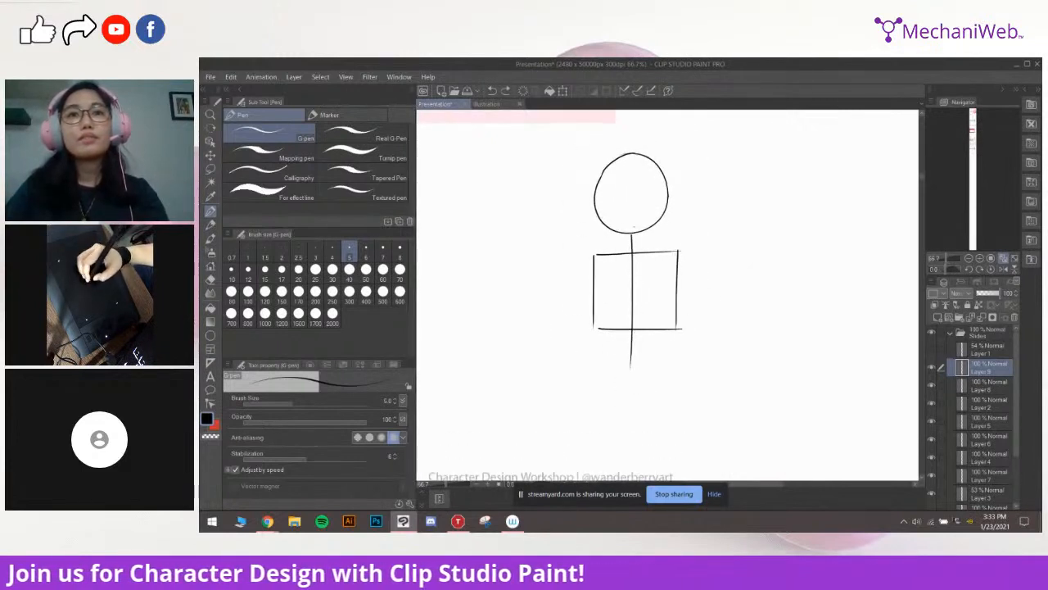
left_click_drag(657, 261, 654, 264)
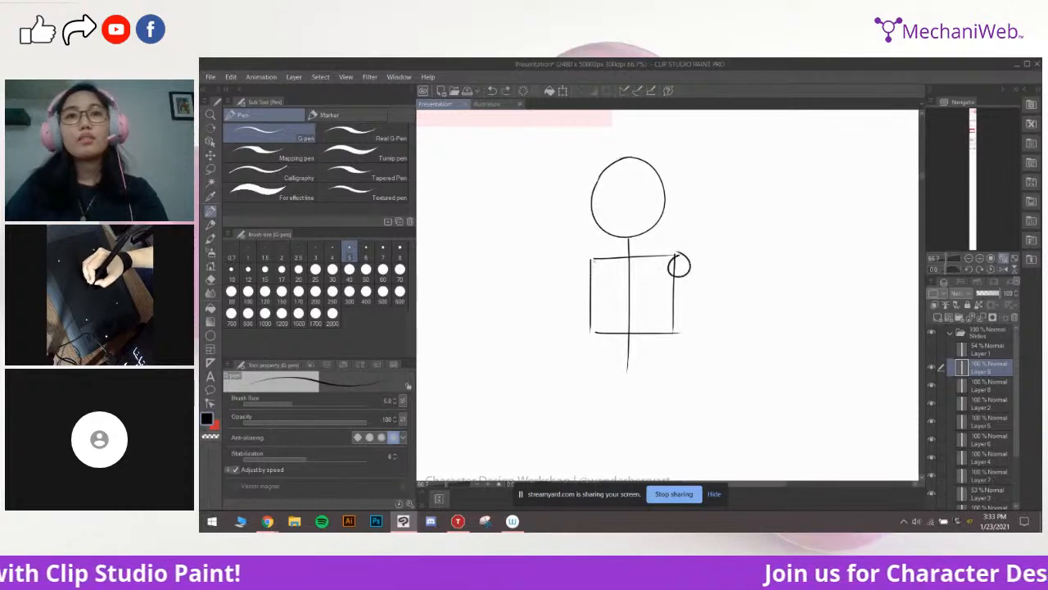
key("ctrl+z")
Add the matching shoulder circle at the opposite corner and a slanted arm line down from each shoulder
mouse_move(623, 277)
left_mouse_down()
mouse_move(562, 245)
mouse_move(599, 263)
mouse_move(537, 323)
left_mouse_up()
key("ctrl+z")
left_click_drag(580, 253, 539, 334)
mouse_move(681, 247)
left_mouse_down()
mouse_move(720, 339)
mouse_move(726, 327)
mouse_move(733, 348)
mouse_move(741, 345)
left_mouse_up()
key("ctrl+z")
Draw a small tilted square as the hand at the end of each arm line
left_click_drag(538, 325, 554, 339)
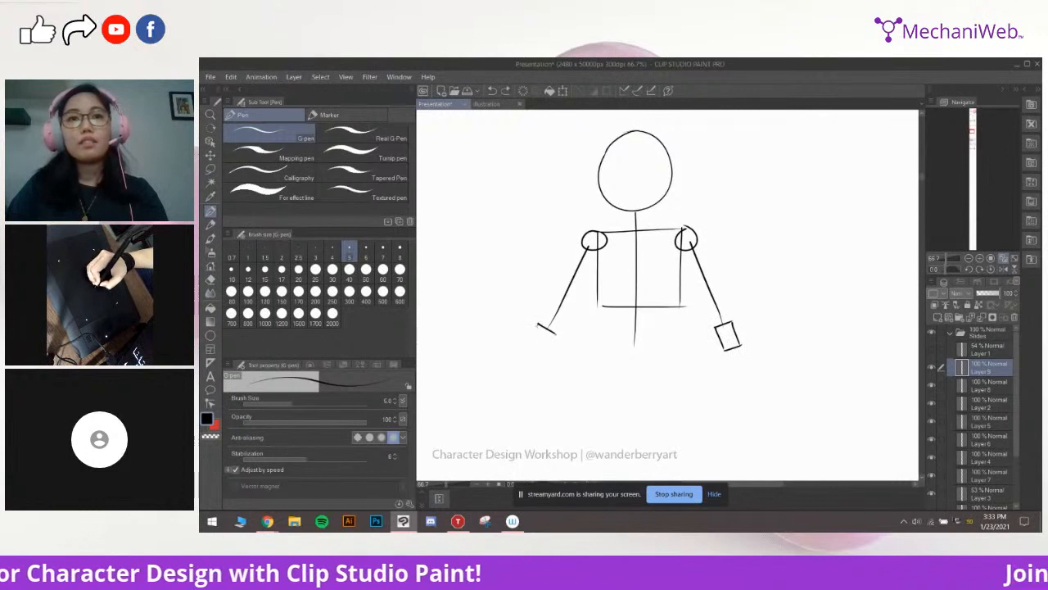
key("ctrl+z")
key("ctrl+z")
mouse_move(555, 333)
left_mouse_down()
mouse_move(539, 359)
mouse_move(550, 352)
mouse_move(515, 345)
left_mouse_up()
key("ctrl+z")
key("ctrl+z")
key("ctrl+z")
left_click_drag(516, 345, 561, 352)
left_click_drag(686, 262, 698, 289)
left_click_drag(679, 347, 677, 326)
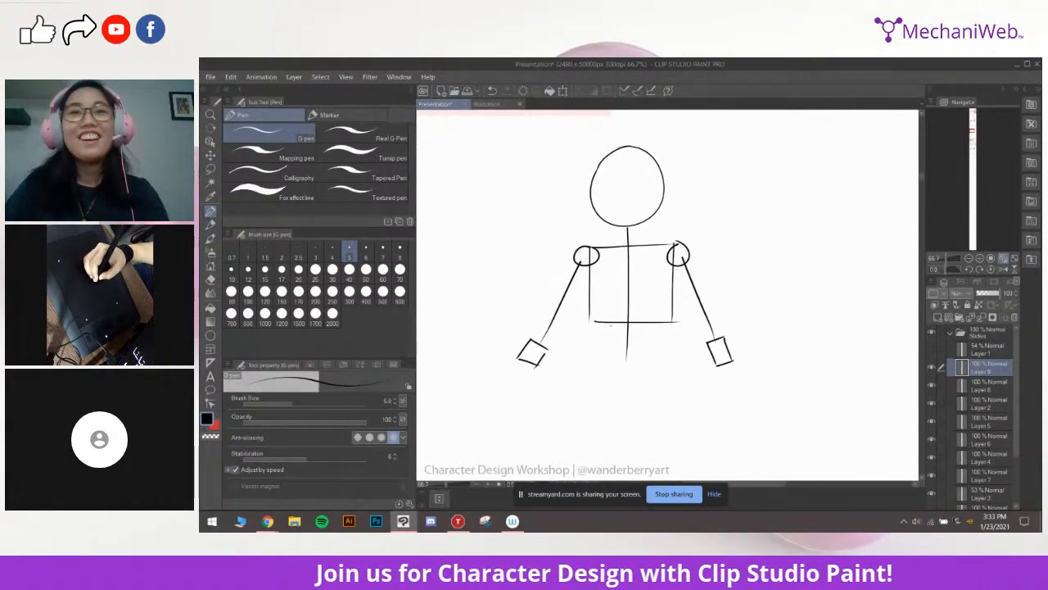
Draw a rectangular hip box directly below the torso square and two vertical leg lines beneath it
key("ctrl+z")
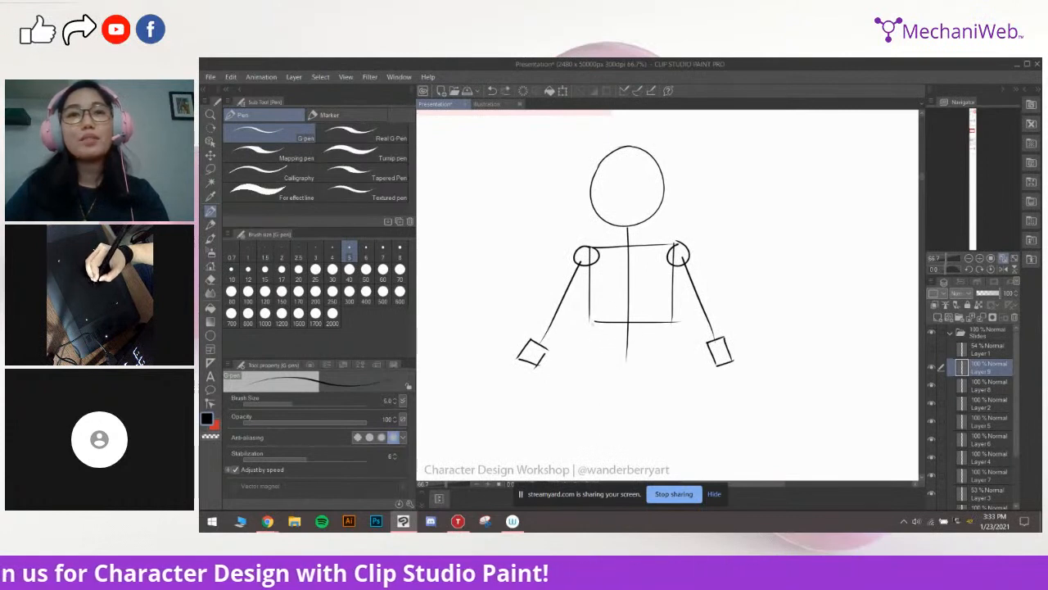
key("ctrl+z")
left_click_drag(593, 321, 653, 361)
key("ctrl+z")
mouse_move(673, 316)
left_mouse_down()
mouse_move(672, 360)
mouse_move(632, 363)
left_mouse_up()
left_click_drag(636, 355, 647, 342)
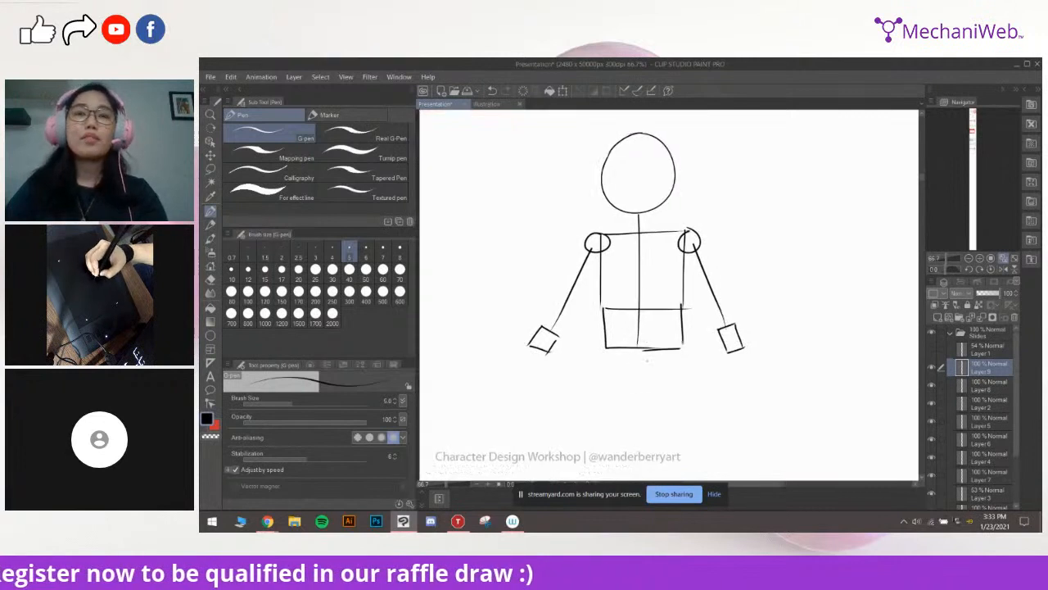
mouse_move(675, 387)
left_mouse_down()
mouse_move(646, 358)
mouse_move(624, 307)
mouse_move(614, 330)
mouse_move(653, 409)
left_mouse_up()
left_click_drag(692, 318, 692, 342)
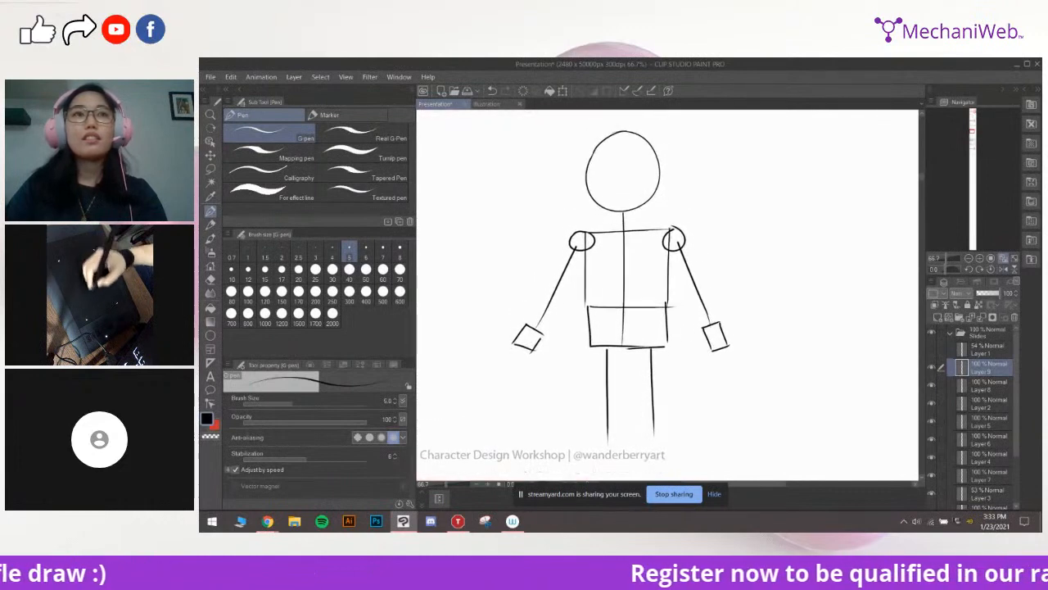
Lasso the whole figure, scale it down slightly so the feet fit below, and deselect it
left_click(210, 168)
left_click(303, 156)
mouse_move(652, 117)
left_mouse_down()
mouse_move(527, 408)
mouse_move(582, 439)
mouse_move(630, 442)
mouse_move(728, 236)
mouse_move(653, 117)
left_mouse_up()
key("ctrl+t")
left_click_drag(682, 307, 684, 330)
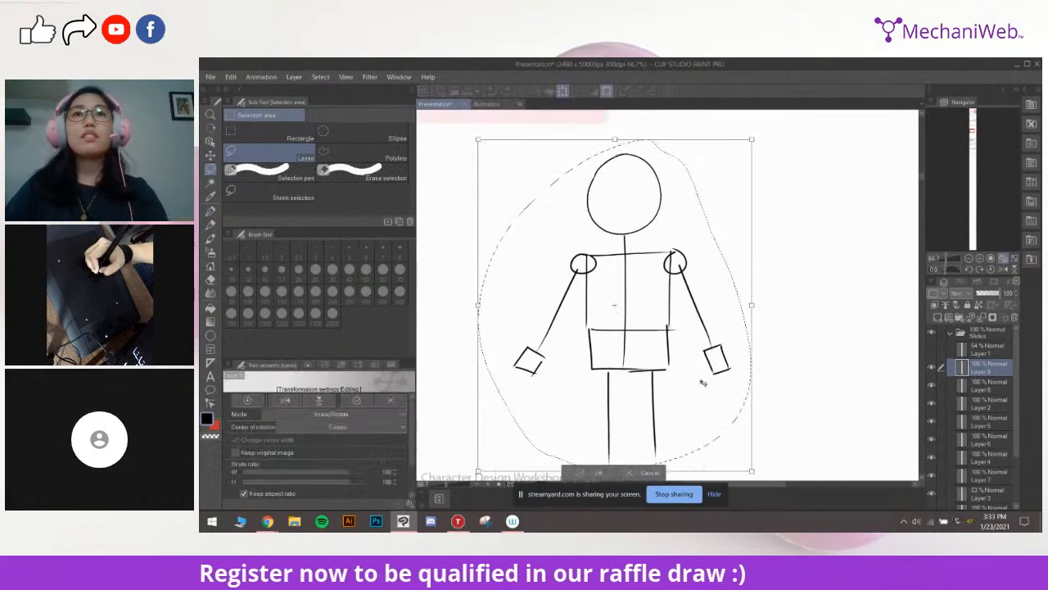
left_click_drag(702, 382, 709, 353)
left_click_drag(760, 443, 728, 402)
mouse_move(702, 326)
left_mouse_down()
mouse_move(707, 339)
mouse_move(689, 317)
left_mouse_up()
key("Return")
key("ctrl+d")
Draw a small triangular foot at the end of each leg with the G-pen
key("p")
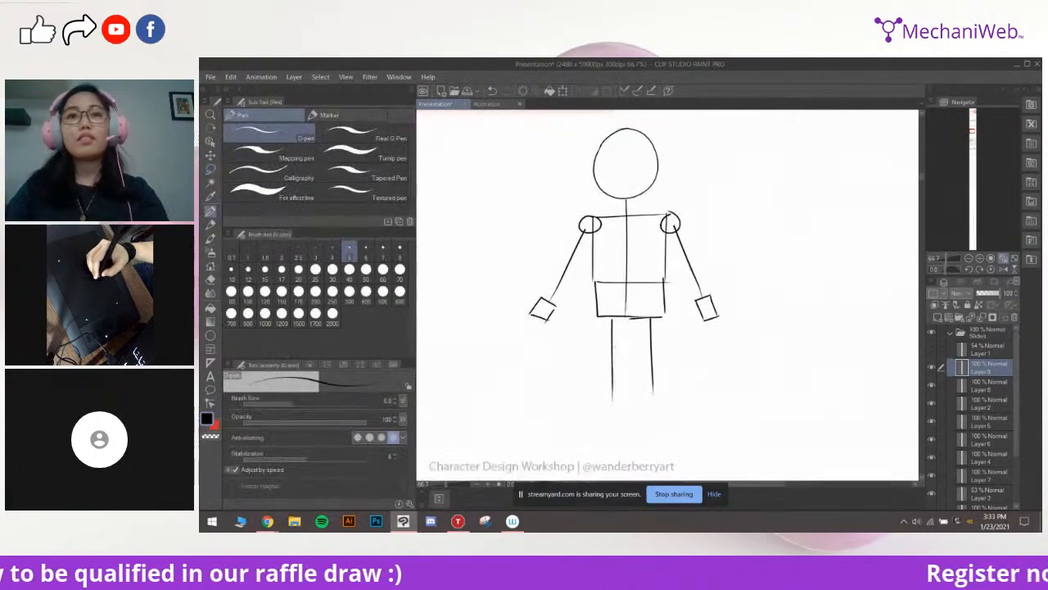
key("ctrl+z")
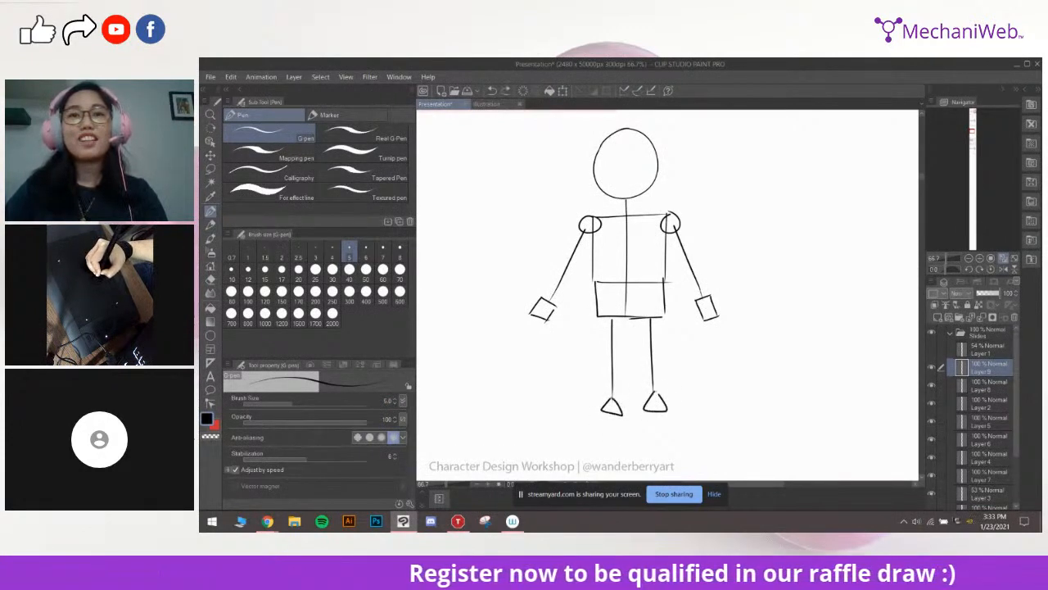
left_click_drag(707, 330, 710, 357)
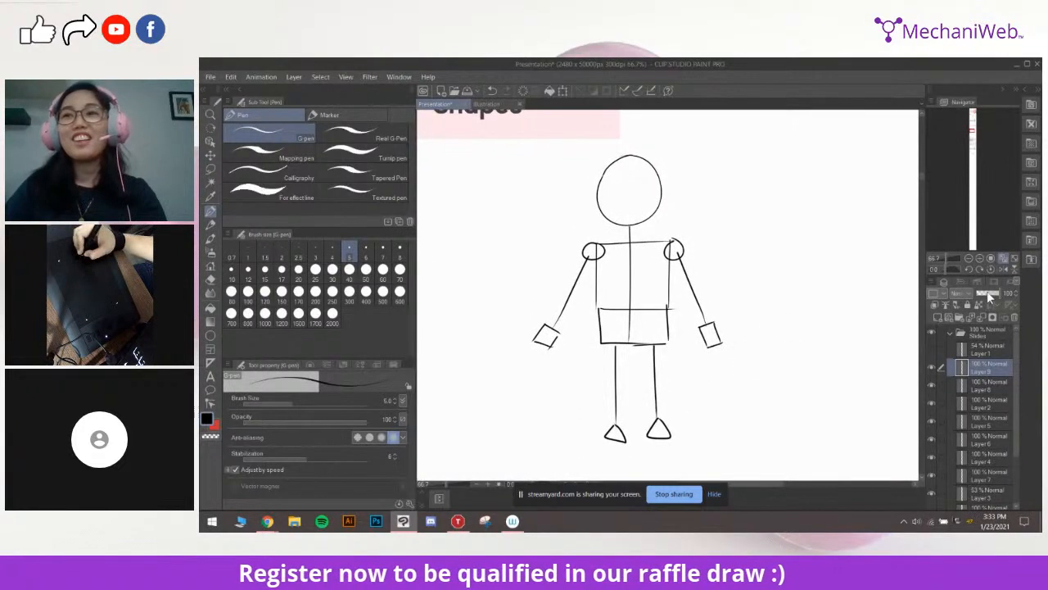
Lower the figure sketch layer's opacity to under 50% so it can serve as a faint guide
left_click(987, 292)
left_click_drag(760, 325, 767, 332)
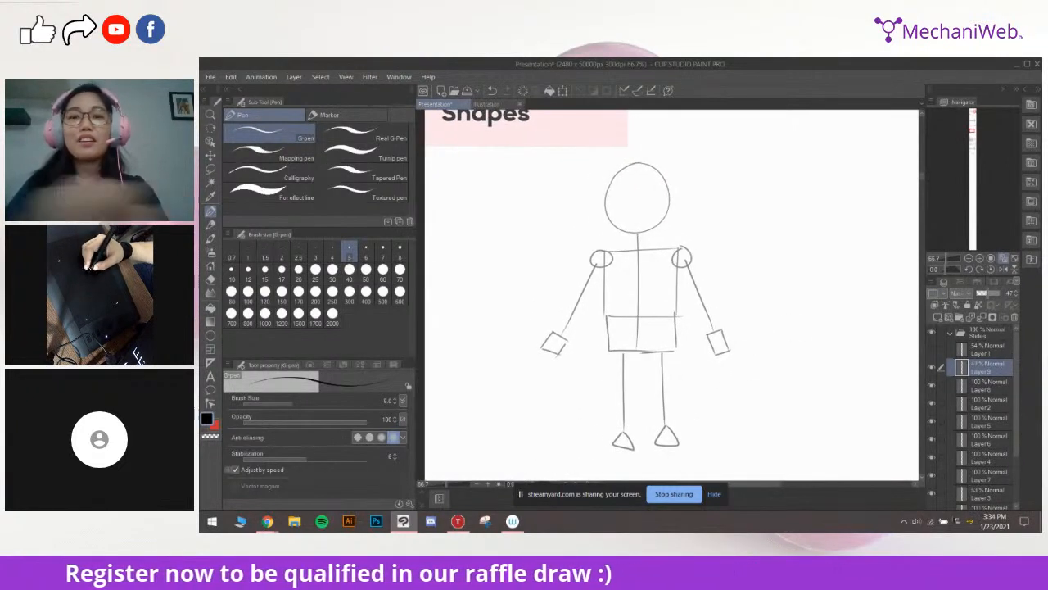
scroll(742, 282, "up", 2)
left_click_drag(593, 223, 757, 328)
mouse_move(728, 421)
left_mouse_down()
mouse_move(729, 126)
mouse_move(724, 432)
left_mouse_up()
left_click_drag(713, 311, 723, 320)
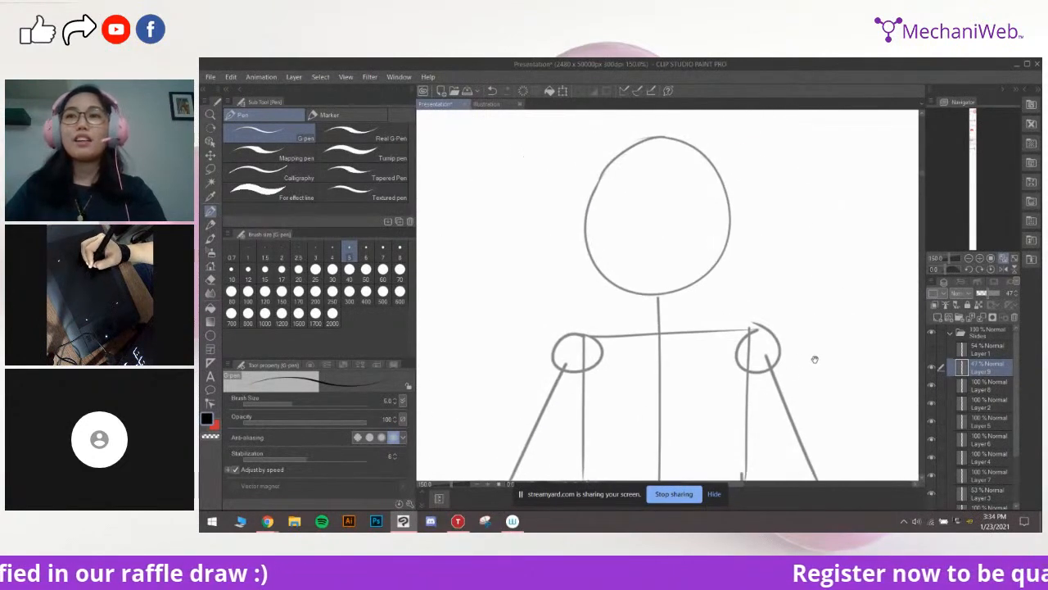
left_click_drag(817, 359, 794, 307)
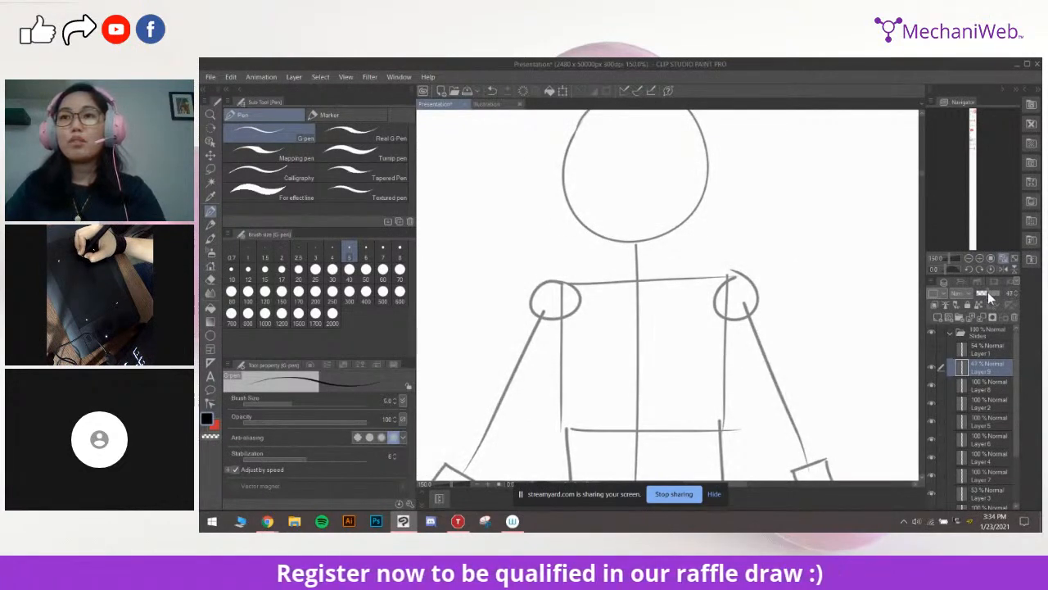
mouse_move(782, 260)
left_mouse_down()
mouse_move(802, 325)
mouse_move(784, 275)
mouse_move(782, 325)
left_mouse_up()
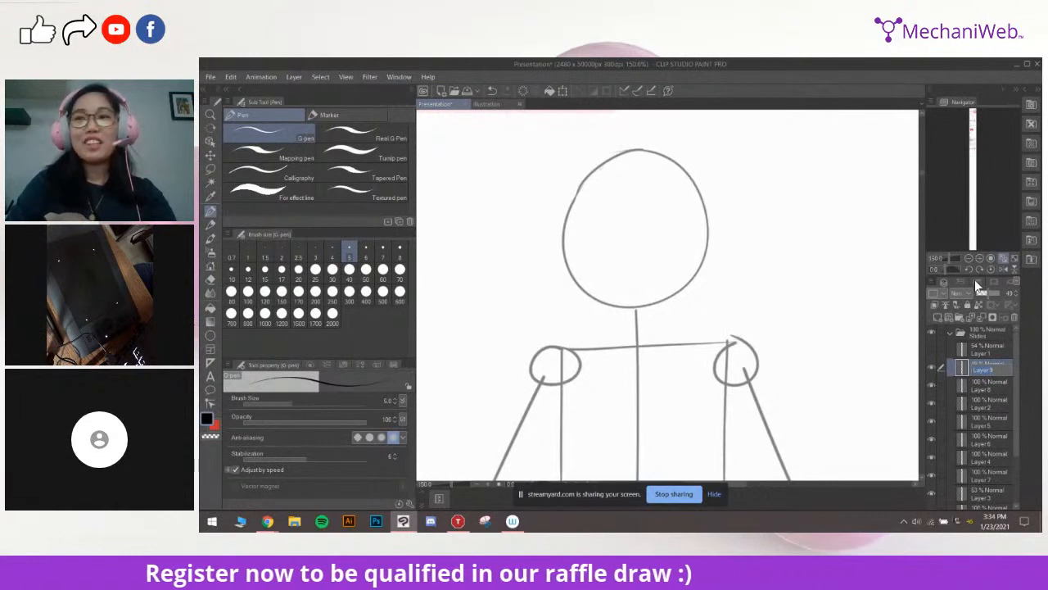
Rename the figure sketch layer as GUIDELINES and add a new layer above it
type("GUIDELINES")
key("Return")
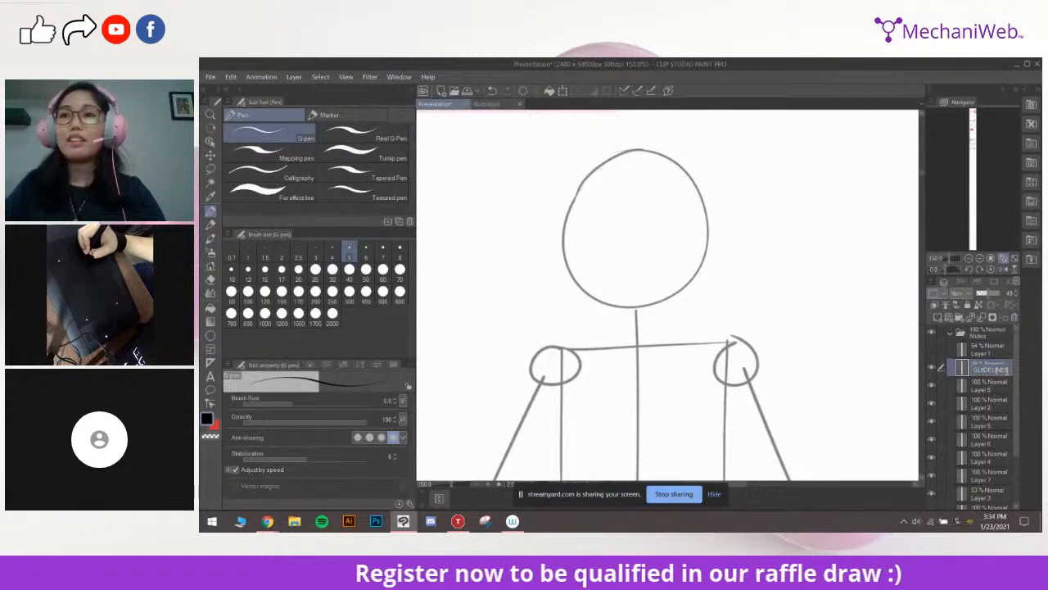
left_click_drag(796, 317, 789, 310)
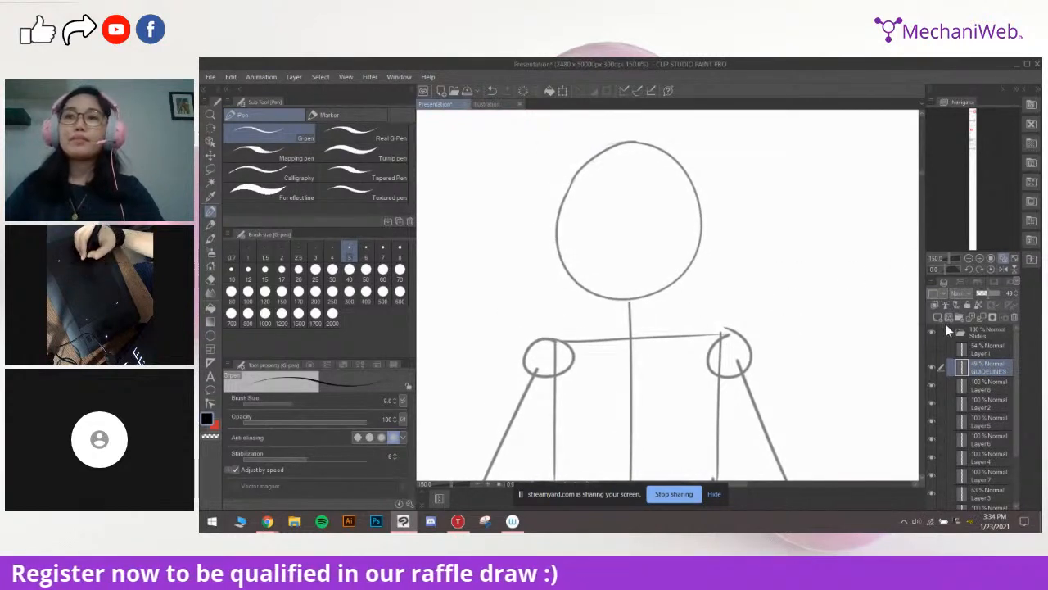
left_click(937, 317)
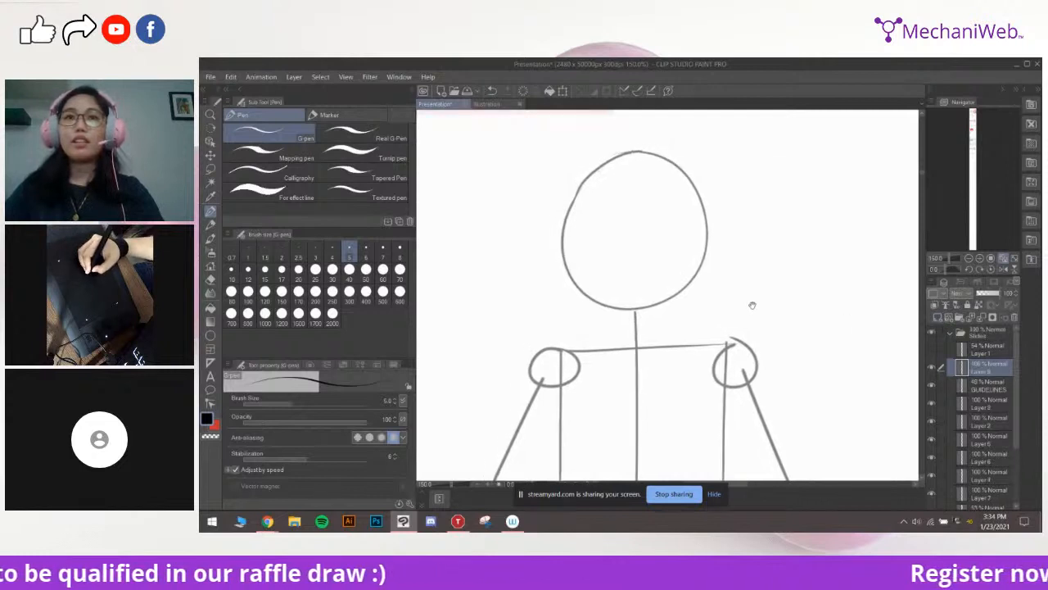
Ink the left side of the head over the guide circle on the new layer, redoing unsatisfactory strokes
left_click_drag(581, 208, 560, 272)
key("ctrl+z")
mouse_move(579, 203)
left_mouse_down()
mouse_move(584, 197)
mouse_move(561, 238)
mouse_move(570, 262)
left_mouse_up()
key("ctrl+z")
key("ctrl+z")
left_click_drag(573, 185, 574, 260)
left_click_drag(566, 225, 581, 288)
key("ctrl+z")
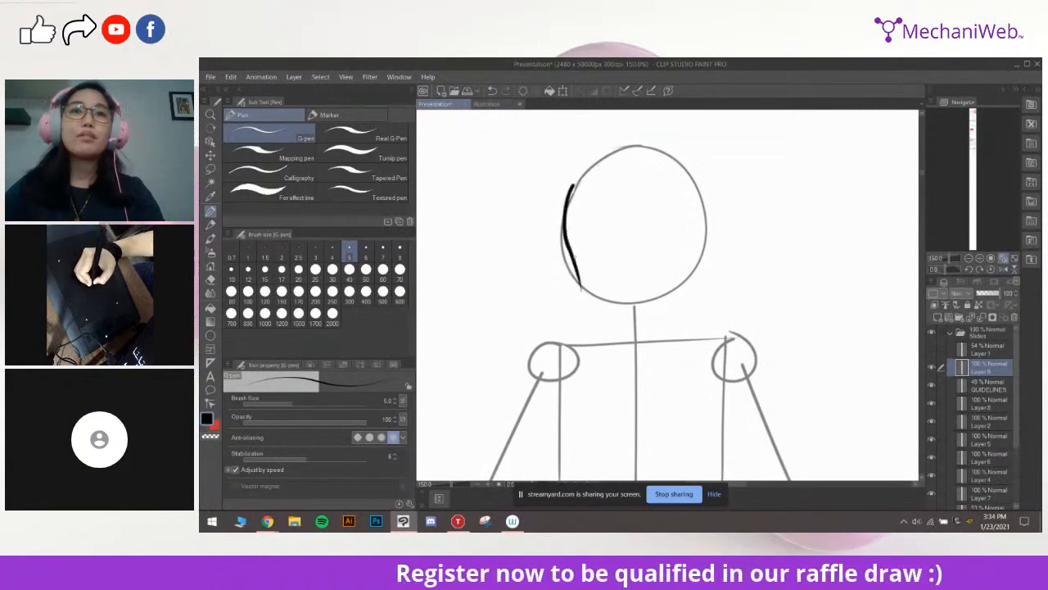
Ink the chin curve along the guide circle's lower edge, redoing strokes until it joins the left cheek line
mouse_move(604, 293)
left_mouse_down()
mouse_move(646, 311)
mouse_move(652, 300)
left_mouse_up()
key("ctrl+z")
key("ctrl+z")
mouse_move(567, 290)
left_mouse_down()
mouse_move(645, 319)
mouse_move(687, 281)
left_mouse_up()
key("ctrl+z")
key("ctrl+z")
left_click_drag(686, 283, 686, 289)
key("ctrl+z")
mouse_move(626, 320)
left_mouse_down()
mouse_move(690, 285)
mouse_move(670, 298)
mouse_move(675, 307)
mouse_move(701, 285)
left_mouse_up()
key("ctrl+z")
key("ctrl+z")
key("ctrl+z")
left_click_drag(648, 241, 659, 251)
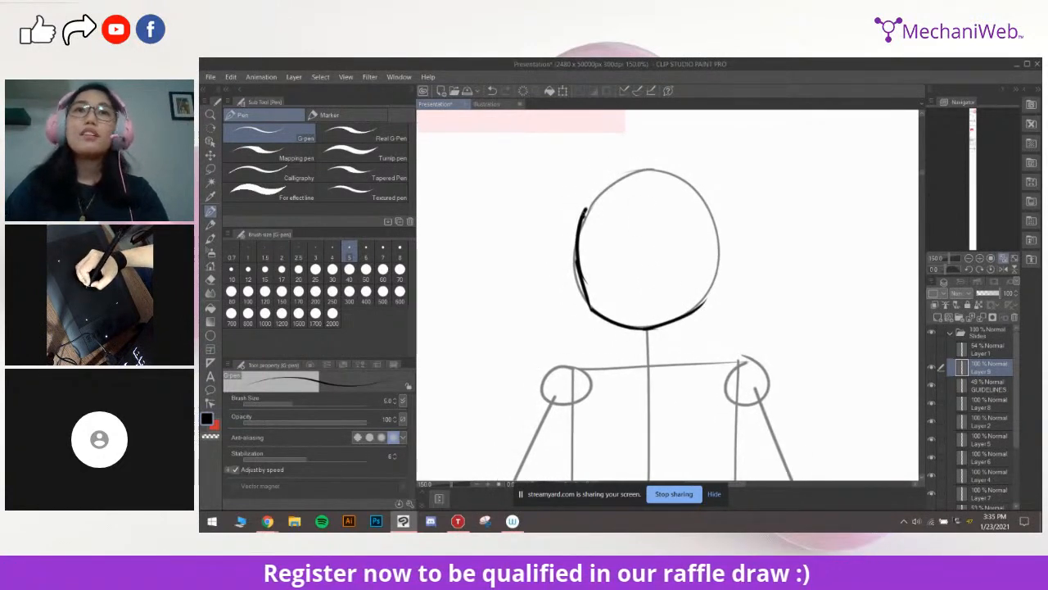
Ink the head's upper-left curve from the left side line to the top of the guide circle
left_click_drag(583, 216, 642, 178)
left_click_drag(647, 221, 629, 238)
key("ctrl+z")
key("ctrl+z")
mouse_move(567, 233)
left_mouse_down()
mouse_move(643, 188)
mouse_move(666, 188)
mouse_move(625, 189)
mouse_move(665, 190)
left_mouse_up()
key("ctrl+z")
key("ctrl+z")
key("ctrl+z")
left_click_drag(614, 201, 595, 194)
key("ctrl+z")
mouse_move(550, 228)
left_mouse_down()
mouse_move(635, 178)
mouse_move(624, 201)
mouse_move(694, 234)
left_mouse_up()
key("ctrl+z")
key("ctrl+z")
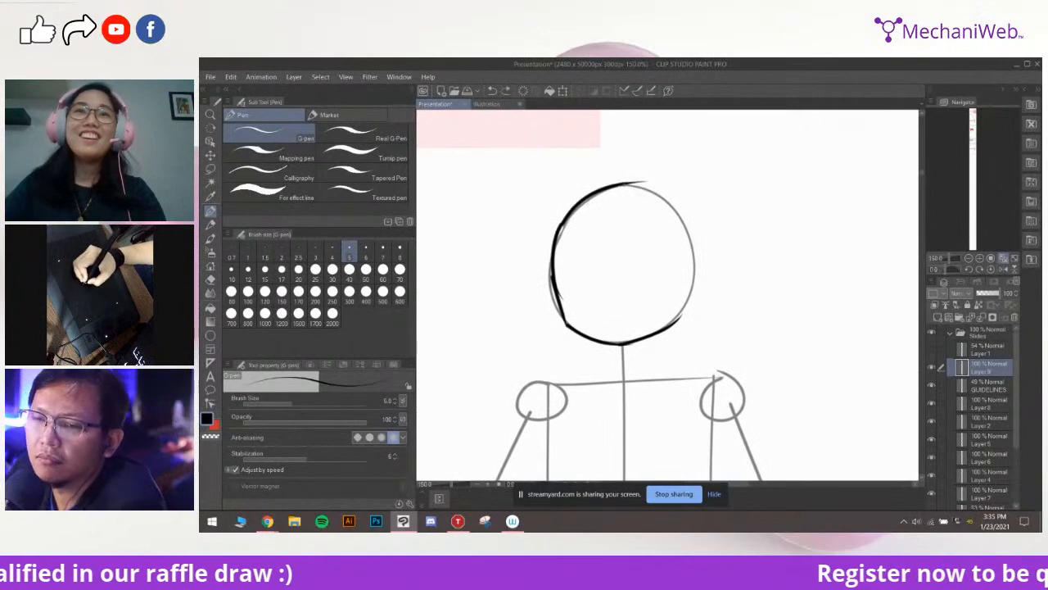
Ink the head's upper-right curve from the top of the guide circle, redoing strokes that miss the guide
left_click_drag(627, 184, 698, 252)
left_click_drag(686, 238, 696, 238)
key("ctrl+z")
key("ctrl+z")
mouse_move(631, 186)
left_mouse_down()
mouse_move(696, 220)
mouse_move(696, 232)
left_mouse_up()
left_click_drag(719, 237, 710, 227)
key("ctrl+z")
mouse_move(652, 194)
left_mouse_down()
mouse_move(647, 201)
mouse_move(683, 221)
left_mouse_up()
key("ctrl+z")
left_click_drag(607, 180, 686, 232)
Ink the right side of the head down towards the jaw, undoing and redrawing strokes to follow the guide circle
left_click_drag(701, 187, 694, 287)
key("ctrl+z")
mouse_move(677, 206)
left_mouse_down()
mouse_move(693, 232)
mouse_move(680, 309)
mouse_move(689, 287)
left_mouse_up()
key("ctrl+z")
key("ctrl+z")
mouse_move(691, 225)
left_mouse_down()
mouse_move(699, 220)
mouse_move(698, 277)
left_mouse_up()
key("ctrl+z")
mouse_move(684, 199)
left_mouse_down()
mouse_move(697, 274)
mouse_move(713, 280)
mouse_move(674, 322)
left_mouse_up()
key("ctrl+z")
left_click_drag(700, 266, 674, 321)
key("ctrl+z")
mouse_move(711, 290)
left_mouse_down()
mouse_move(722, 286)
mouse_move(686, 317)
left_mouse_up()
key("ctrl+z")
mouse_move(720, 266)
left_mouse_down()
mouse_move(732, 276)
mouse_move(740, 243)
mouse_move(695, 303)
left_mouse_up()
key("ctrl+z")
key("ctrl+z")
key("ctrl+z")
left_click_drag(711, 237, 696, 293)
left_click_drag(696, 291, 707, 292)
key("ctrl+z")
left_click_drag(722, 233, 706, 302)
key("ctrl+z")
key("ctrl+z")
left_click_drag(723, 226, 711, 292)
key("ctrl+z")
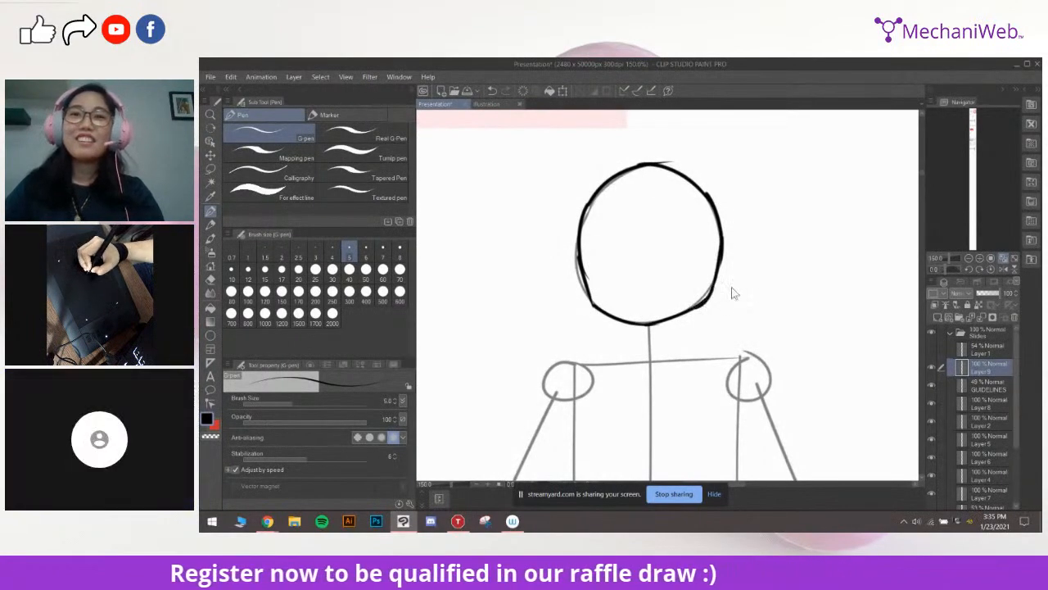
key("ctrl+z")
Redraw the head's lower-right jaw curve to close the outline between the right side and the chin
scroll(738, 286, "up", 1)
mouse_move(703, 287)
left_mouse_down()
mouse_move(731, 290)
mouse_move(704, 318)
left_mouse_up()
key("ctrl+z")
left_click_drag(717, 274, 704, 301)
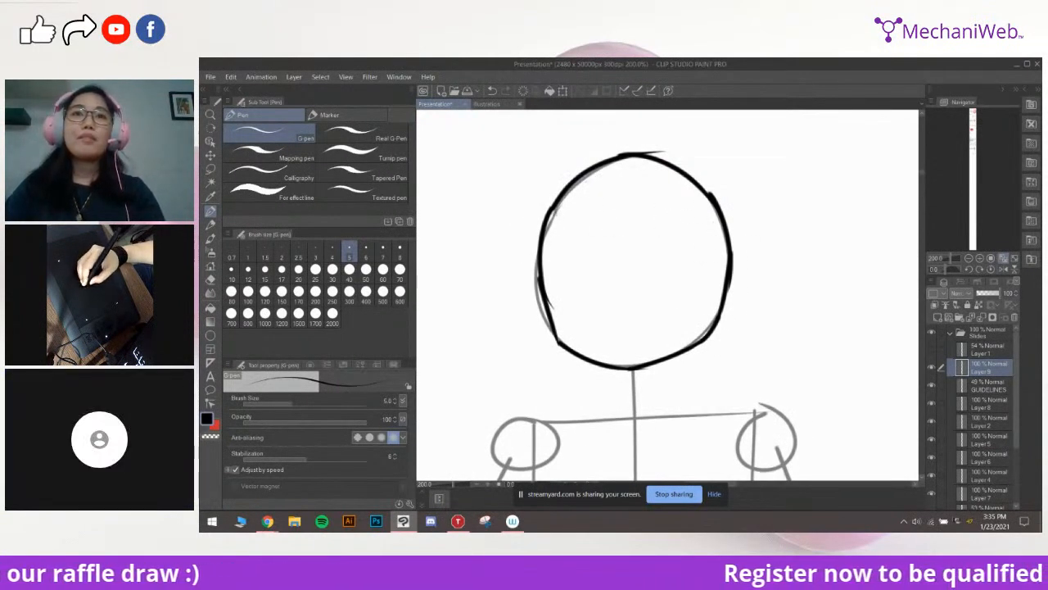
left_click_drag(686, 382, 686, 395)
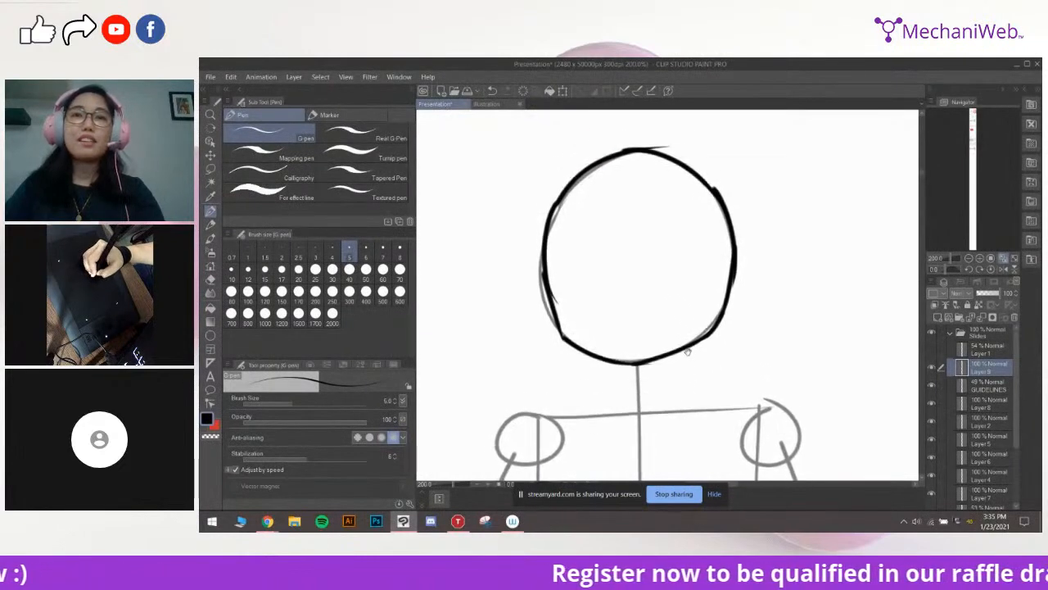
scroll(693, 337, "down", 1)
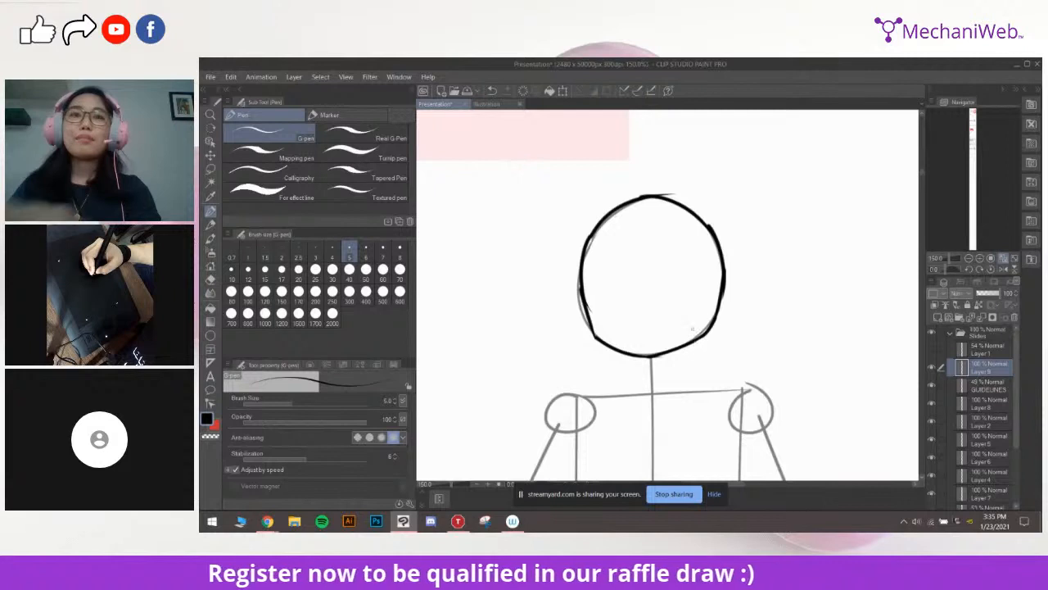
Erase the stray overshoot at the top of the head outline and switch back to the G-pen
key("e")
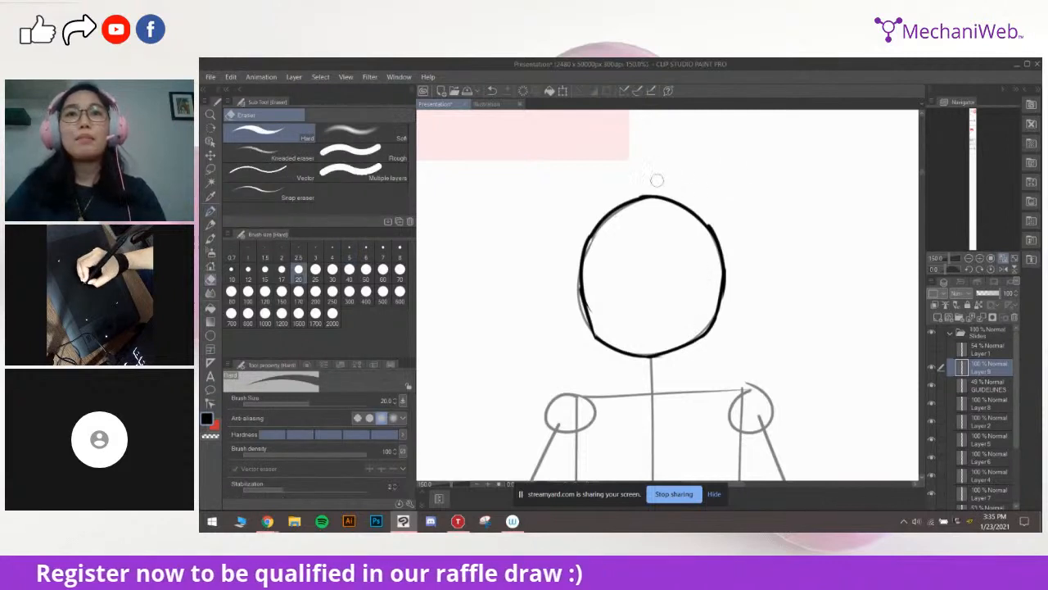
key("p")
left_click_drag(724, 341, 720, 325)
left_click_drag(668, 245, 669, 248)
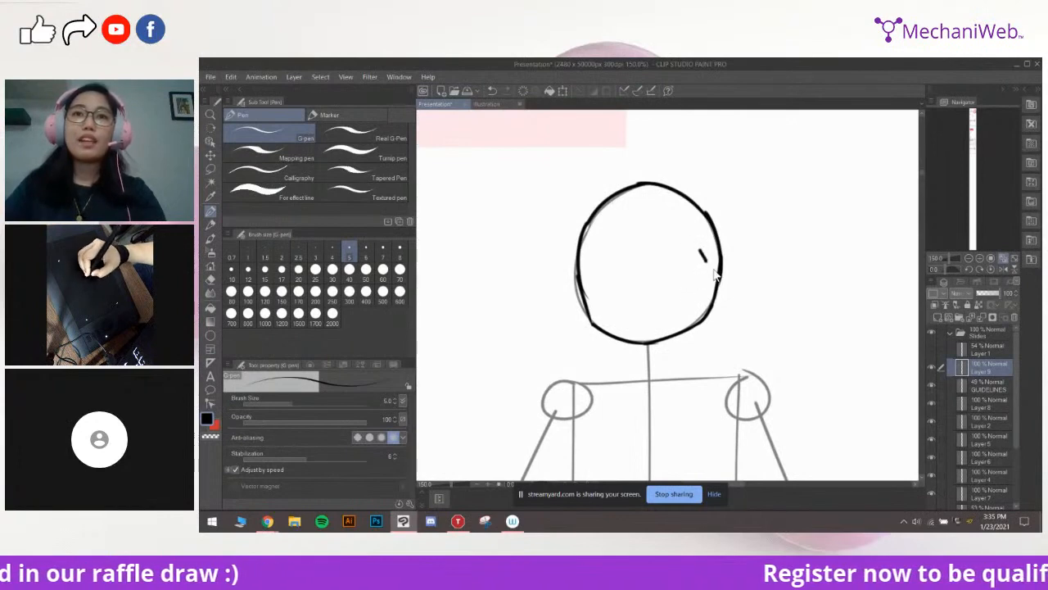
key("ctrl+z")
left_click_drag(690, 295, 687, 288)
Sketch a vertical centre line and a horizontal eye line across the head on the GUIDELINES layer, redoing misplaced strokes
left_click(983, 388)
left_click_drag(645, 167, 646, 334)
key("ctrl+z")
mouse_move(557, 264)
left_mouse_down()
mouse_move(729, 259)
mouse_move(696, 262)
left_mouse_up()
key("ctrl+z")
key("ctrl+z")
key("ctrl+z")
left_click_drag(660, 167, 660, 334)
left_click_drag(578, 259, 760, 263)
key("ctrl+z")
key("ctrl+z")
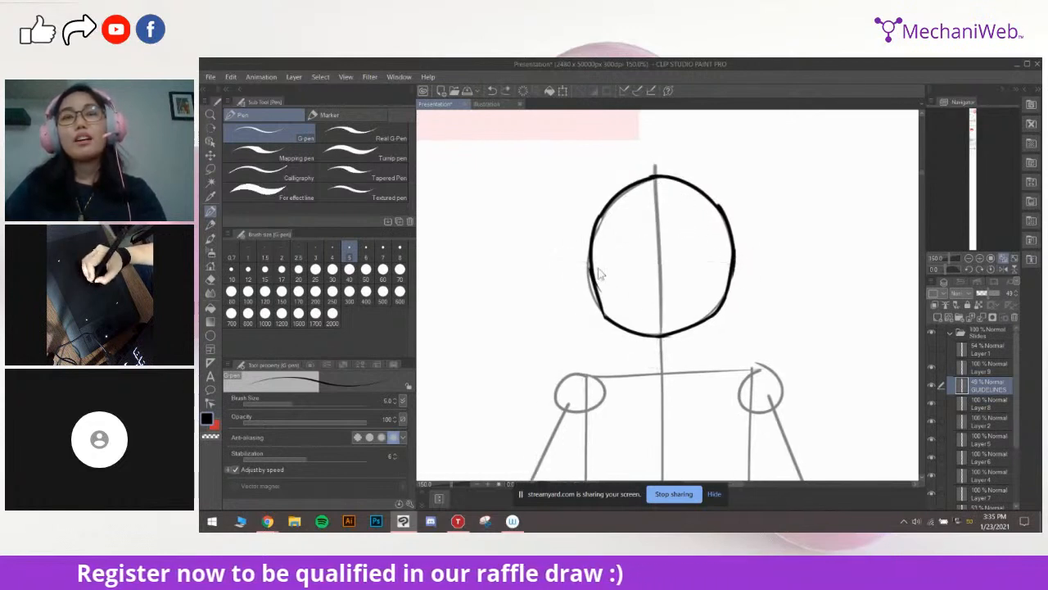
left_click_drag(583, 259, 760, 260)
Sketch filled ovals for the eyes, a short nose mark and a smiling mouth along the face guidelines
left_click_drag(780, 297, 771, 301)
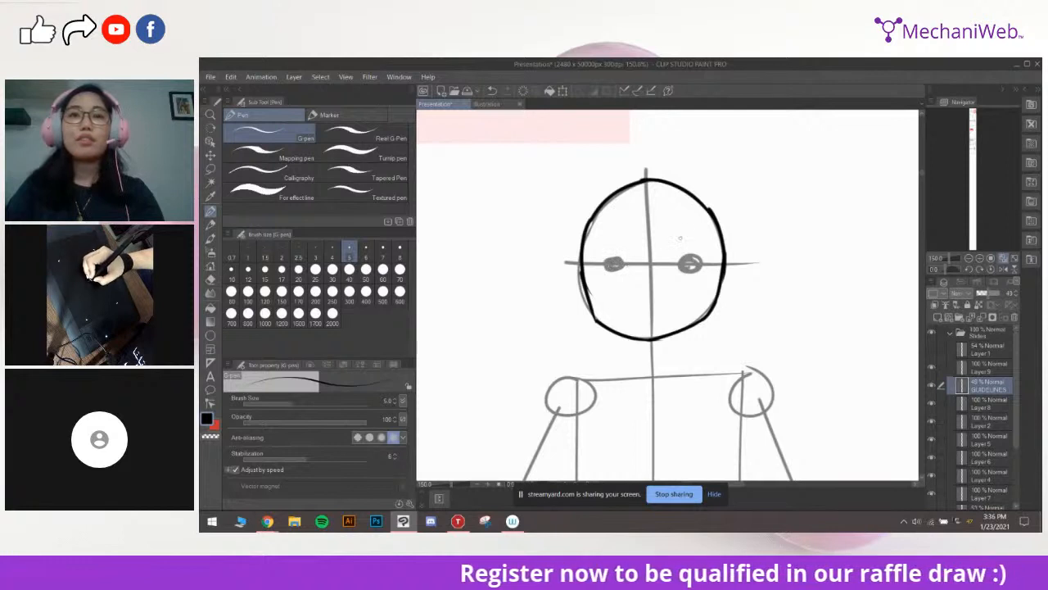
left_click_drag(744, 289, 737, 286)
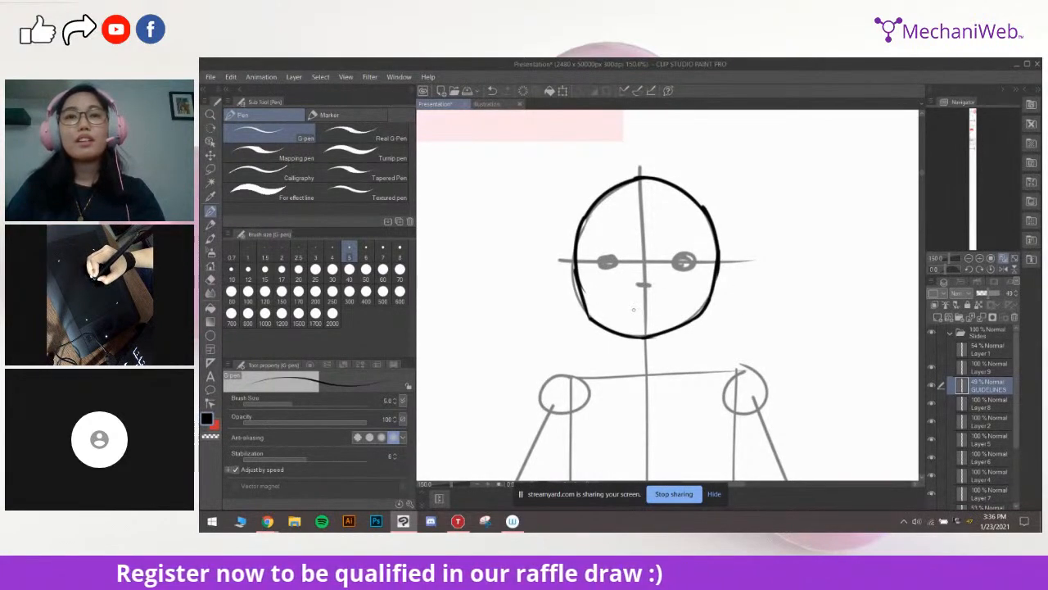
key("ctrl+z")
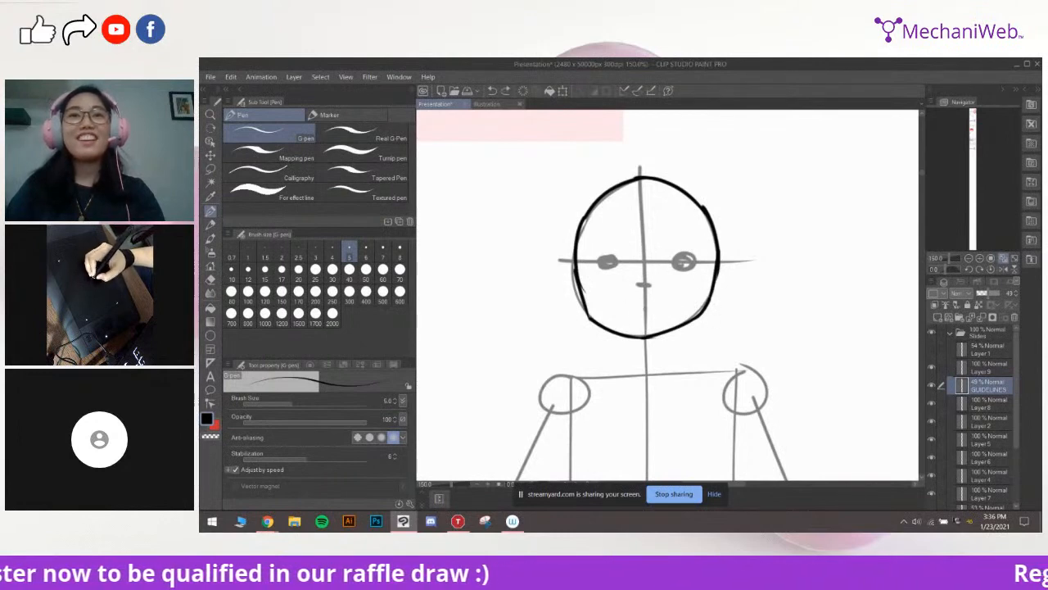
key("ctrl+z")
left_click_drag(628, 306, 663, 306)
key("ctrl+z")
scroll(714, 308, "up", 2)
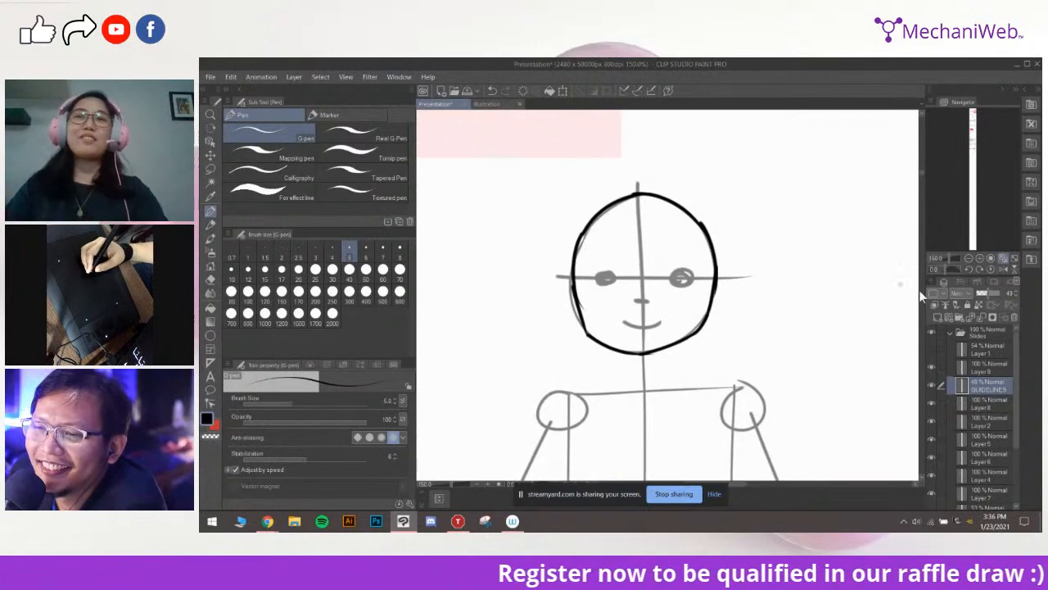
Ink the eyebrow and upper eyelid of the right-hand eye on the line-art layer above GUIDELINES, redoing poor strokes
left_click(969, 367)
scroll(682, 240, "up", 1)
mouse_move(657, 301)
left_mouse_down()
mouse_move(686, 299)
mouse_move(704, 273)
left_mouse_up()
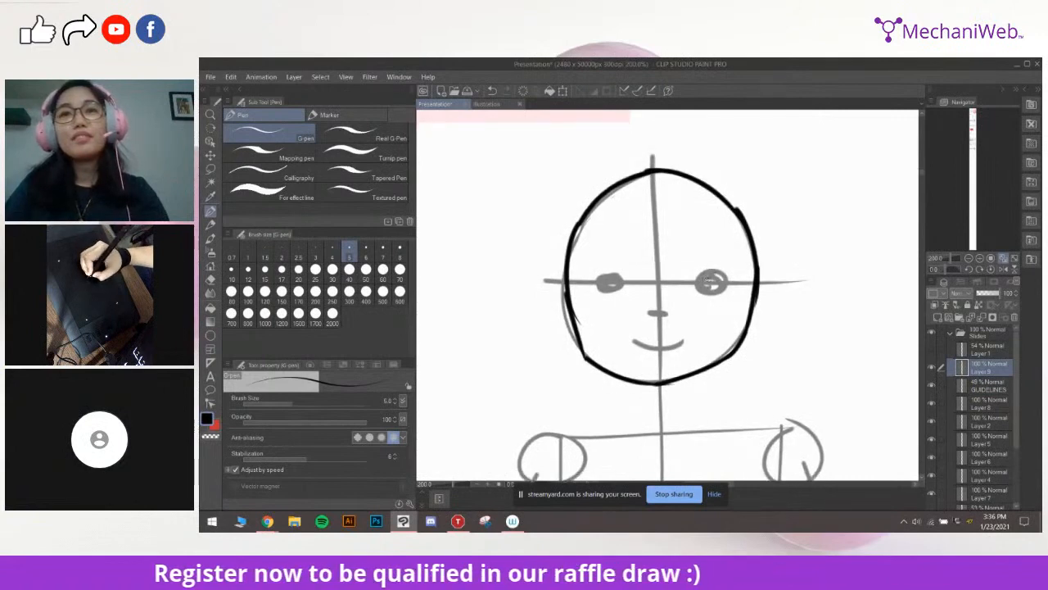
scroll(711, 275, "up", 1)
mouse_move(686, 325)
left_mouse_down()
mouse_move(723, 304)
mouse_move(749, 308)
left_mouse_up()
key("ctrl+z")
left_click_drag(757, 261, 793, 274)
left_click_drag(709, 258, 791, 233)
key("ctrl+z")
mouse_move(705, 222)
left_mouse_down()
mouse_move(804, 246)
mouse_move(792, 298)
left_mouse_up()
key("ctrl+z")
key("ctrl+z")
Ink the iris of the right-hand eye, undo its lower edge, and reduce the G-pen size to 2.5
mouse_move(749, 261)
left_mouse_down()
mouse_move(755, 317)
mouse_move(778, 316)
mouse_move(766, 315)
mouse_move(798, 284)
left_mouse_up()
key("ctrl+z")
key("ctrl+z")
key("ctrl+z")
left_click_drag(735, 290, 771, 290)
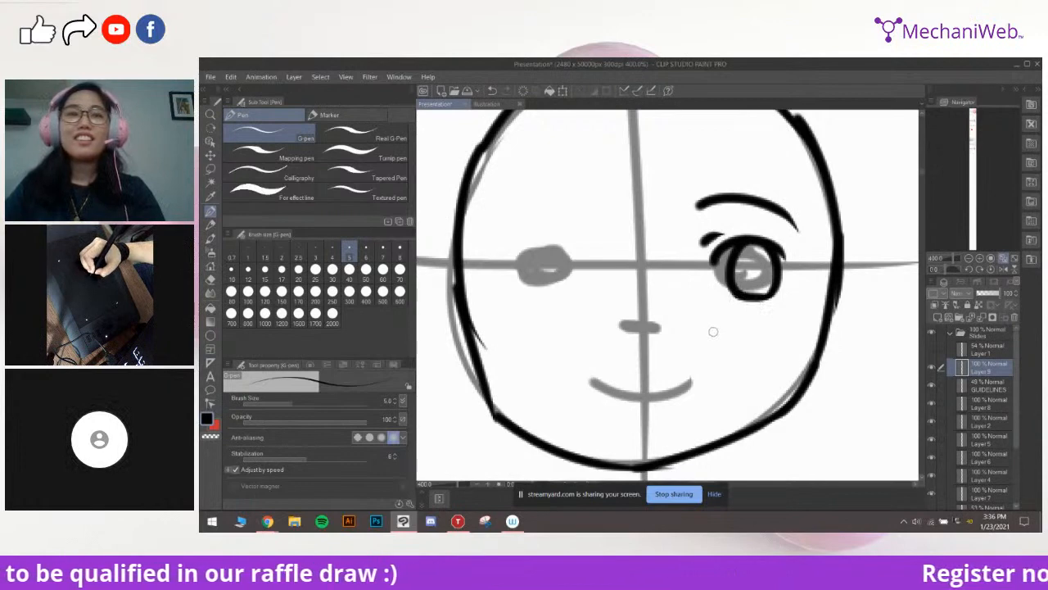
left_click_drag(757, 270, 761, 275)
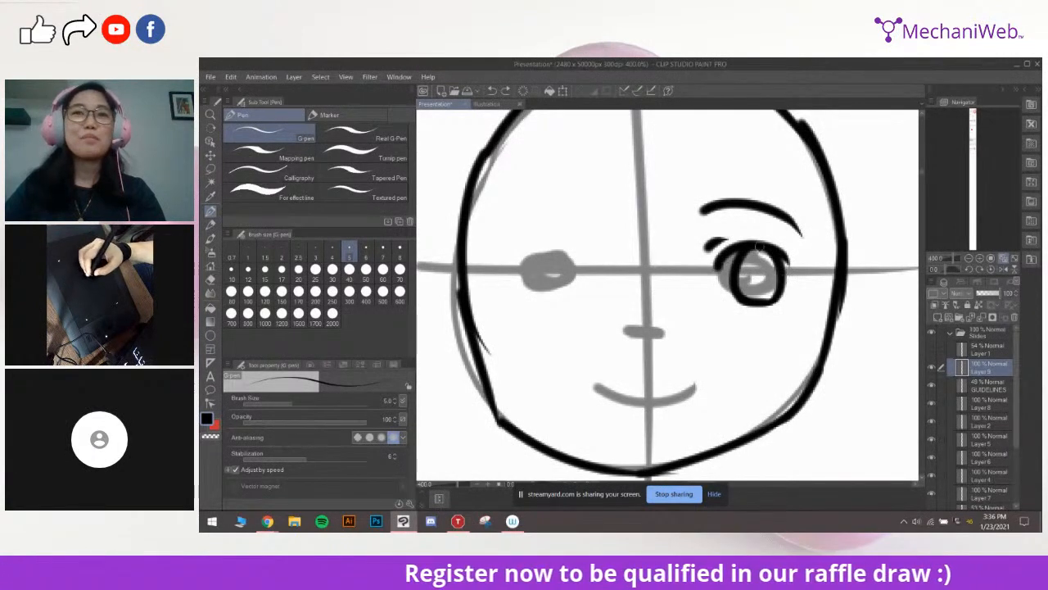
key("ctrl+z")
mouse_move(741, 295)
left_mouse_down()
mouse_move(779, 295)
mouse_move(760, 304)
mouse_move(777, 292)
left_mouse_up()
key("ctrl+z")
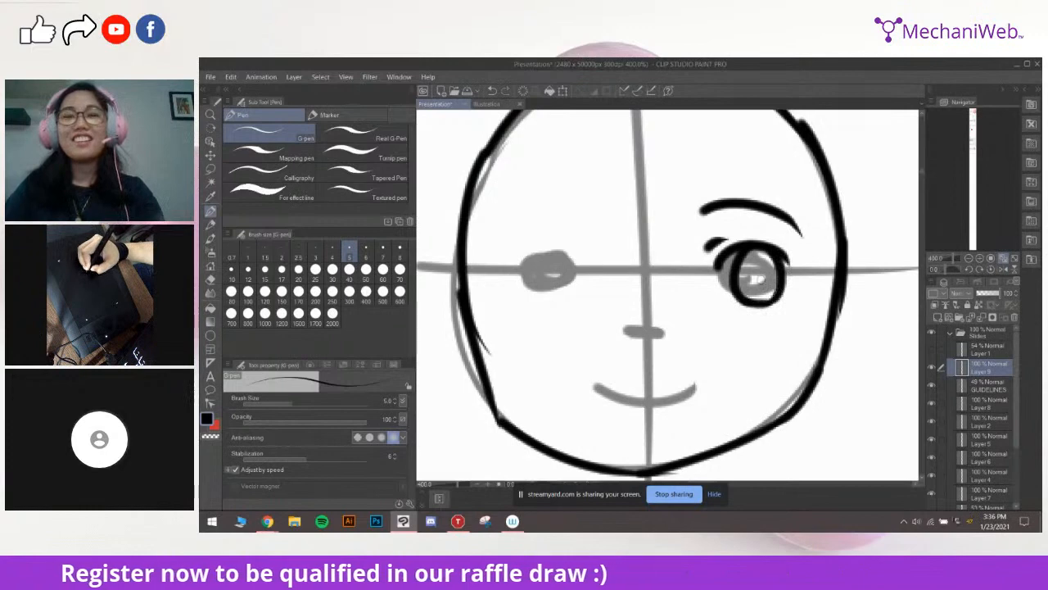
key("bracketleft")
key("bracketleft")
key("bracketleft")
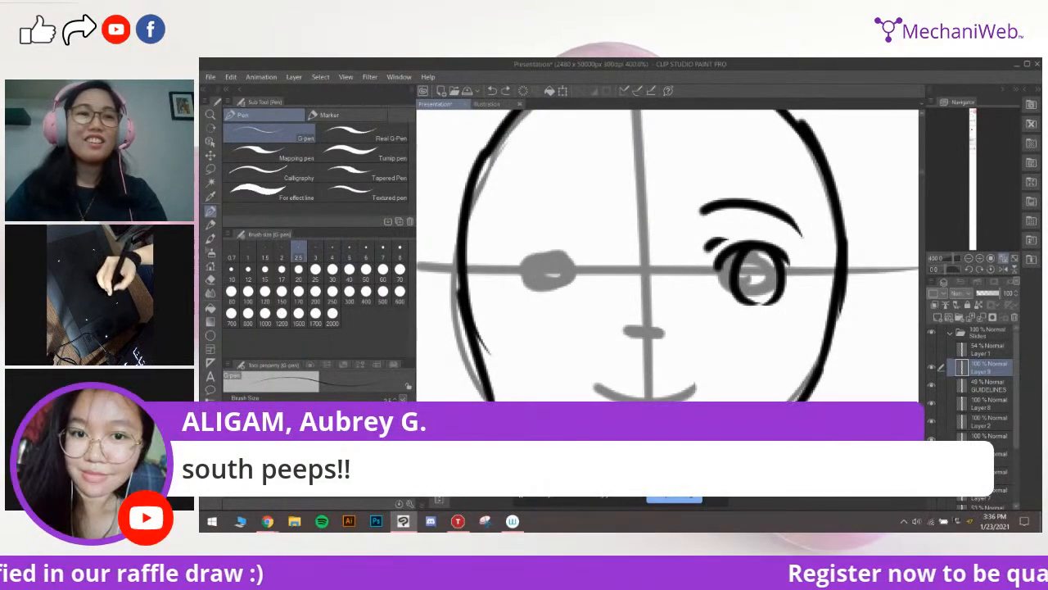
left_click(210, 76)
left_click(216, 87)
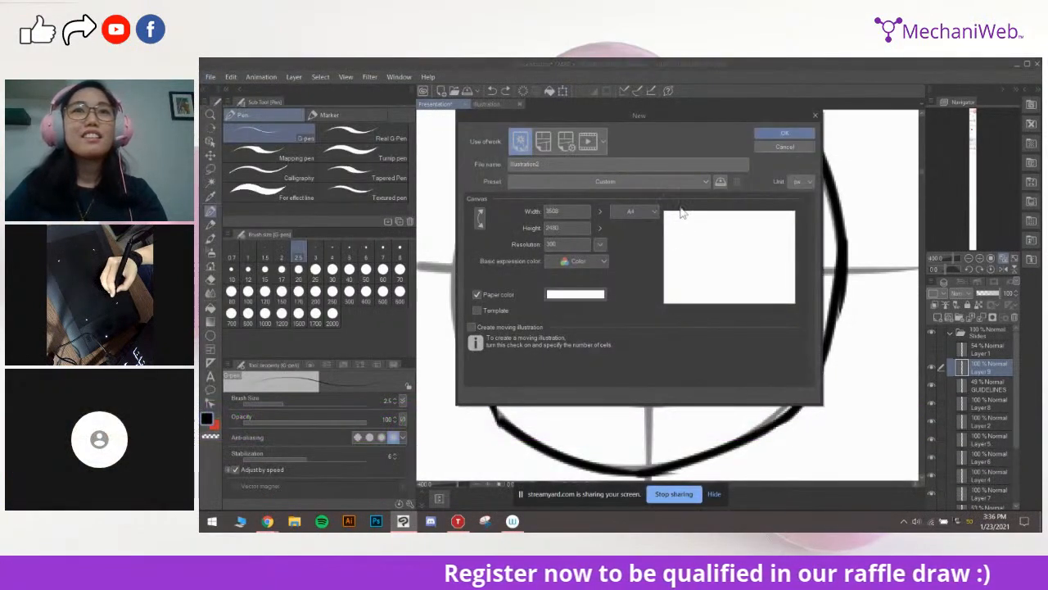
left_click(779, 146)
Examine the file formats offered for saving a copy of the Presentation file, without saving
key("ctrl+shift+s")
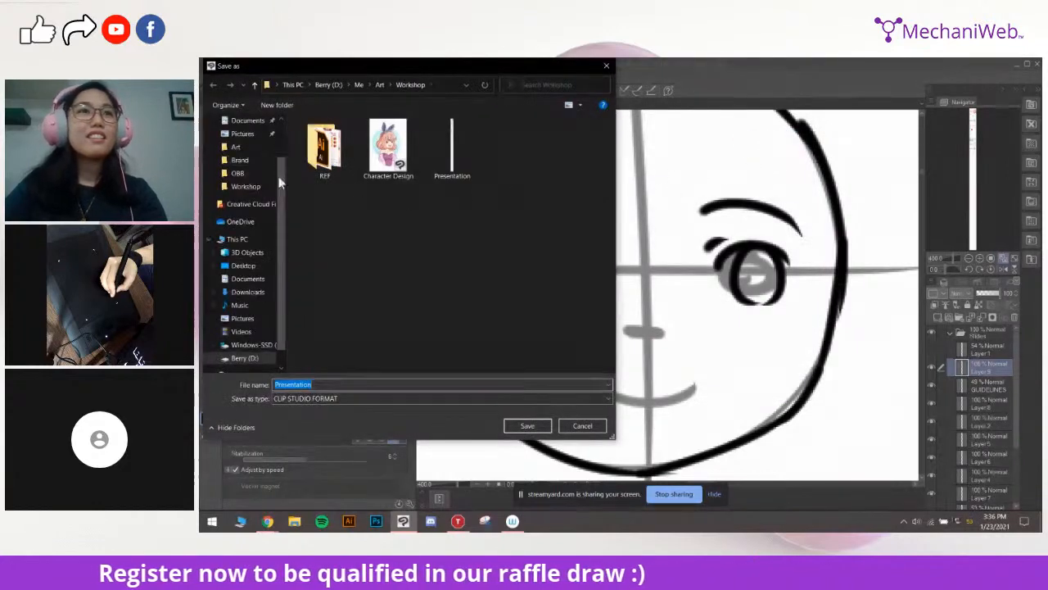
left_click(372, 398)
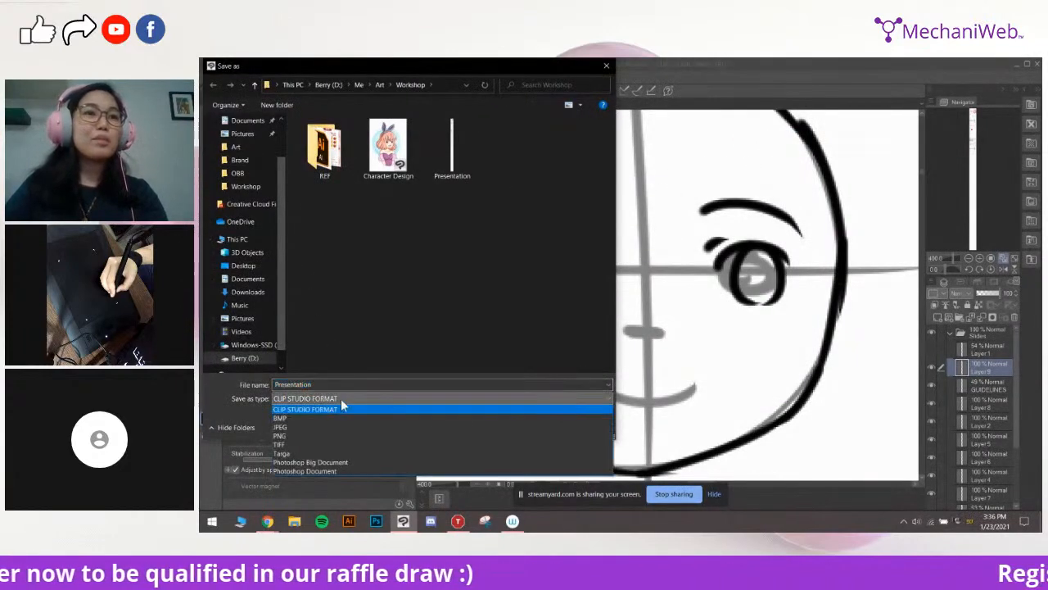
left_click(346, 407)
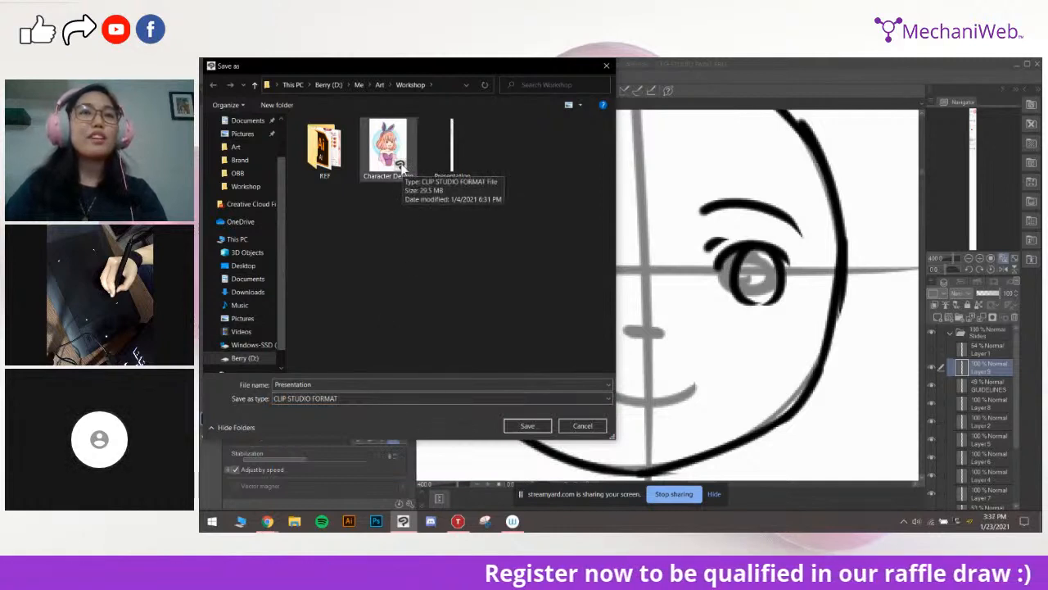
left_click(582, 425)
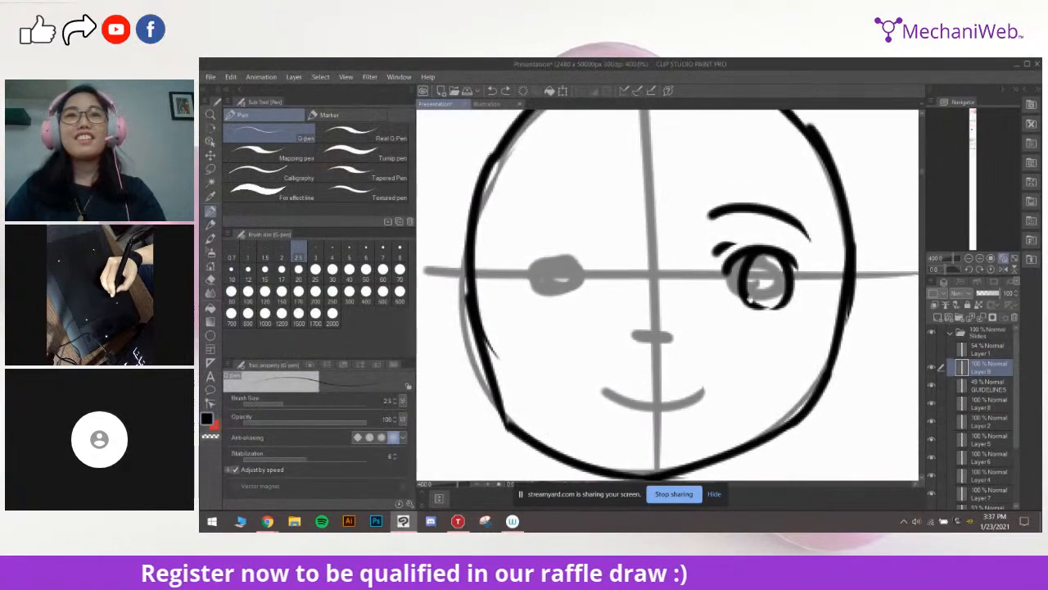
Set the G-pen's brush size to 4
left_click_drag(791, 237, 779, 223)
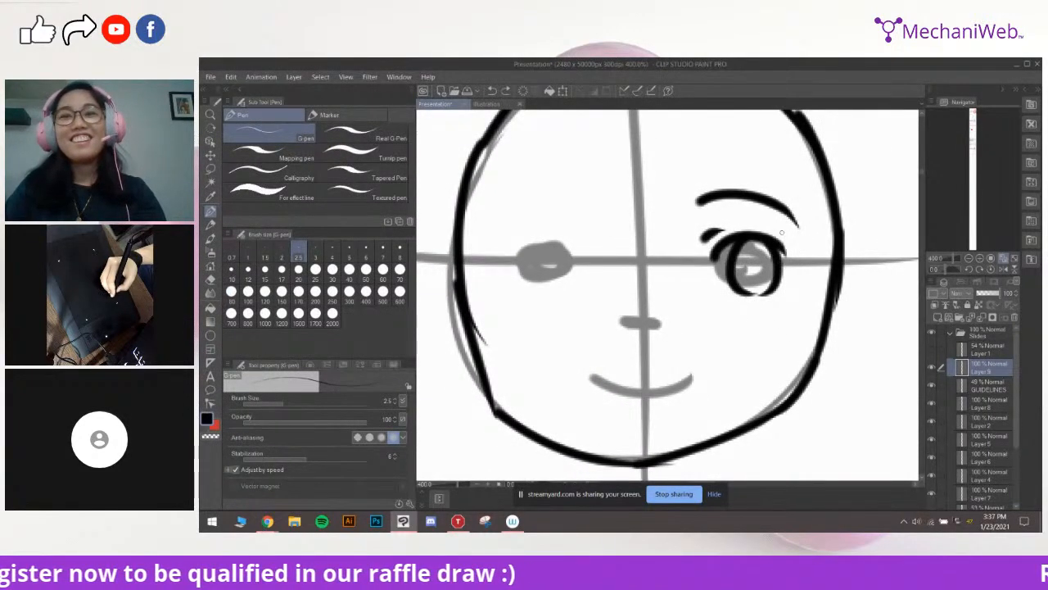
key("bracketright")
key("bracketright")
key("bracketright")
key("bracketright")
key("bracketleft")
key("bracketleft")
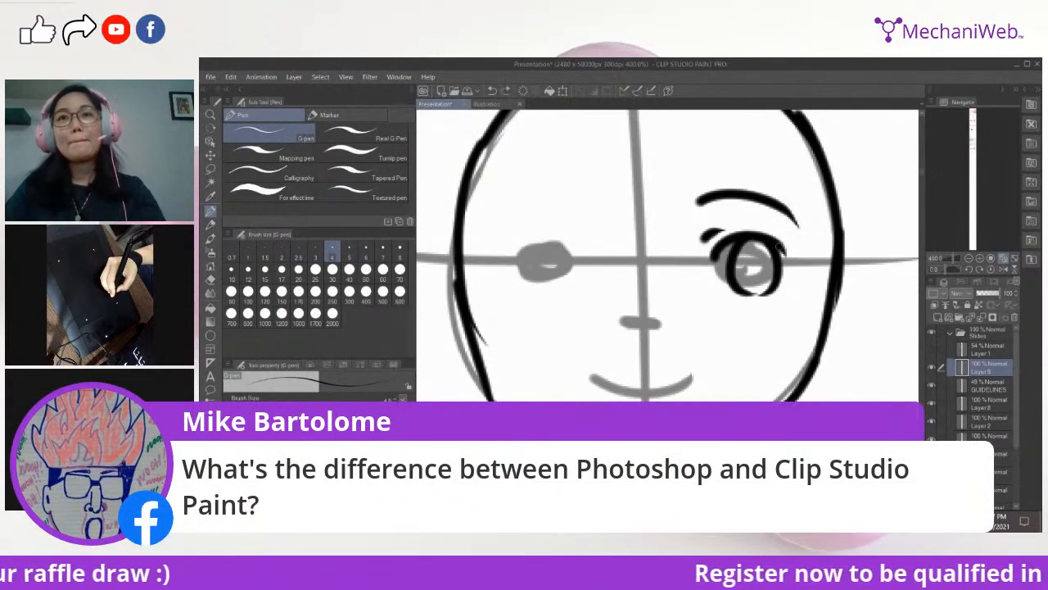
Ink eyelashes at the outer corner of the right-hand eye, undoing strokes that do not fit
left_click_drag(807, 247, 771, 248)
mouse_move(764, 303)
left_mouse_down()
mouse_move(773, 285)
mouse_move(767, 296)
mouse_move(759, 282)
mouse_move(770, 275)
mouse_move(741, 308)
mouse_move(770, 278)
left_mouse_up()
key("ctrl+z")
key("ctrl+z")
key("ctrl+z")
key("ctrl+z")
key("ctrl+z")
key("ctrl+z")
left_click_drag(722, 349, 739, 332)
key("ctrl+z")
mouse_move(734, 260)
left_mouse_down()
mouse_move(764, 275)
mouse_move(776, 267)
mouse_move(738, 267)
mouse_move(785, 258)
mouse_move(800, 275)
mouse_move(740, 234)
mouse_move(737, 279)
left_mouse_up()
key("ctrl+z")
key("ctrl+z")
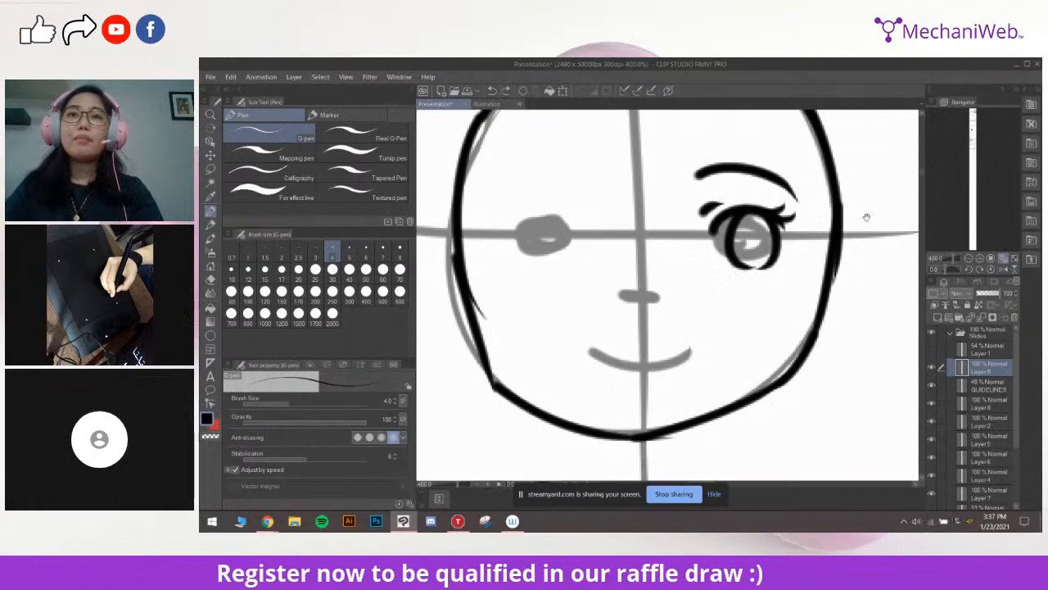
left_click_drag(861, 222, 809, 231)
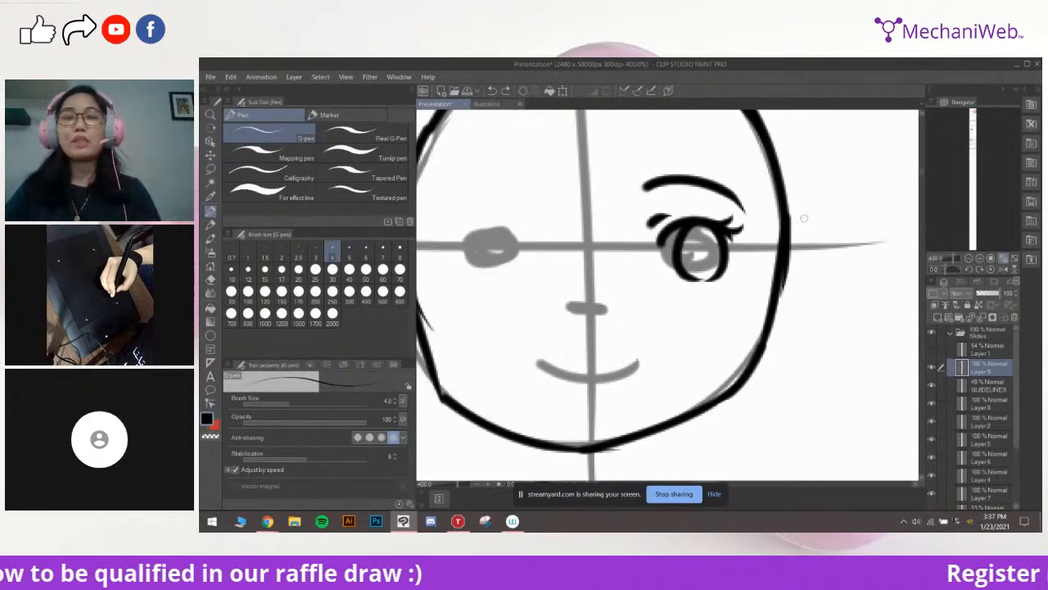
Draw long diagonal demonstration strokes in the empty area beside the head, undoing the ones that go wrong
scroll(801, 180, "down", 3)
left_click_drag(804, 183, 714, 233)
left_click_drag(812, 214, 702, 379)
key("ctrl+z")
left_click_drag(860, 176, 737, 339)
key("ctrl+z")
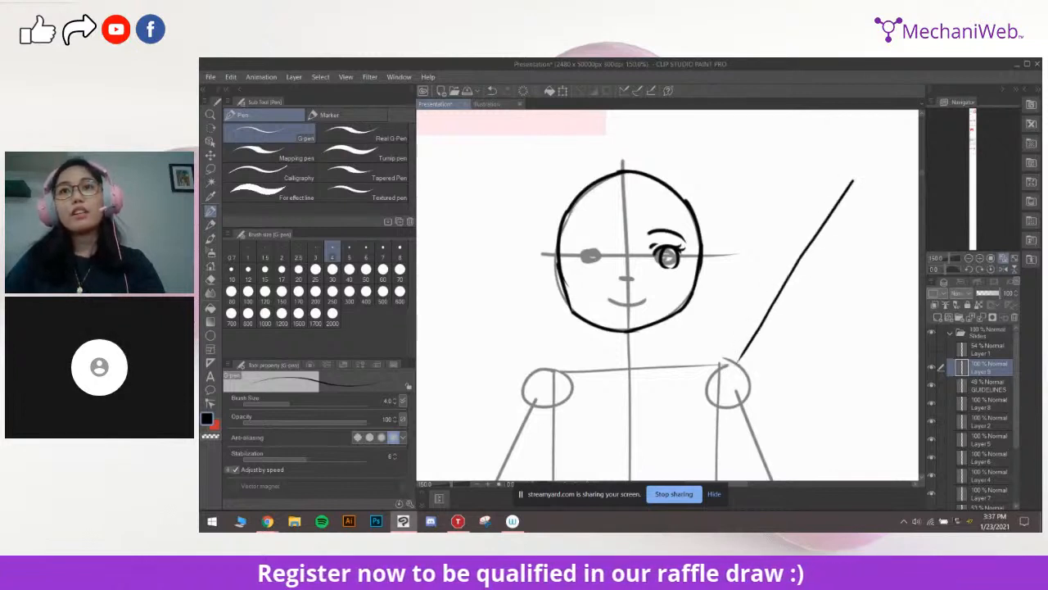
Draw parallel strokes alongside the diagonal demonstration line and undo them
left_click_drag(859, 197, 775, 333)
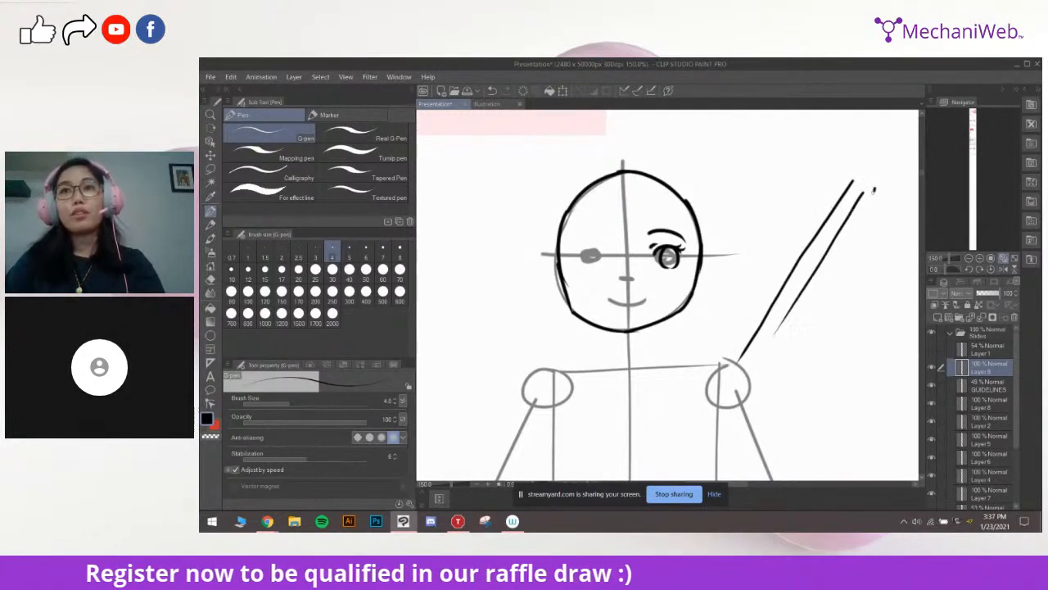
left_click_drag(875, 189, 784, 336)
key("ctrl+z")
key("ctrl+z")
key("ctrl+z")
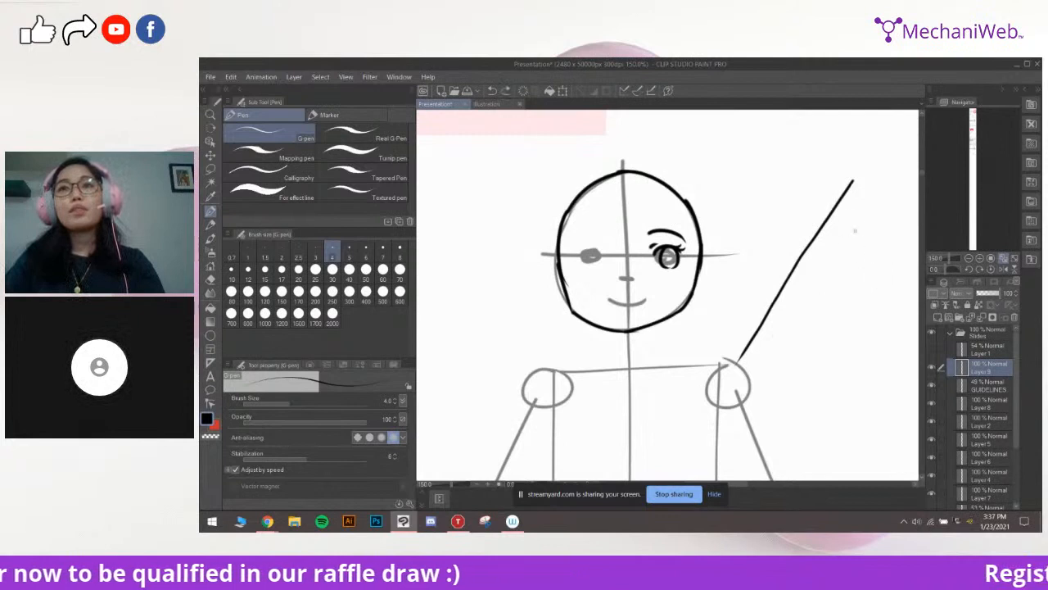
Demonstrate diagonal strokes pulled downward and pushed upward beside the head, and undo them
left_click_drag(851, 177, 741, 336)
key("ctrl+z")
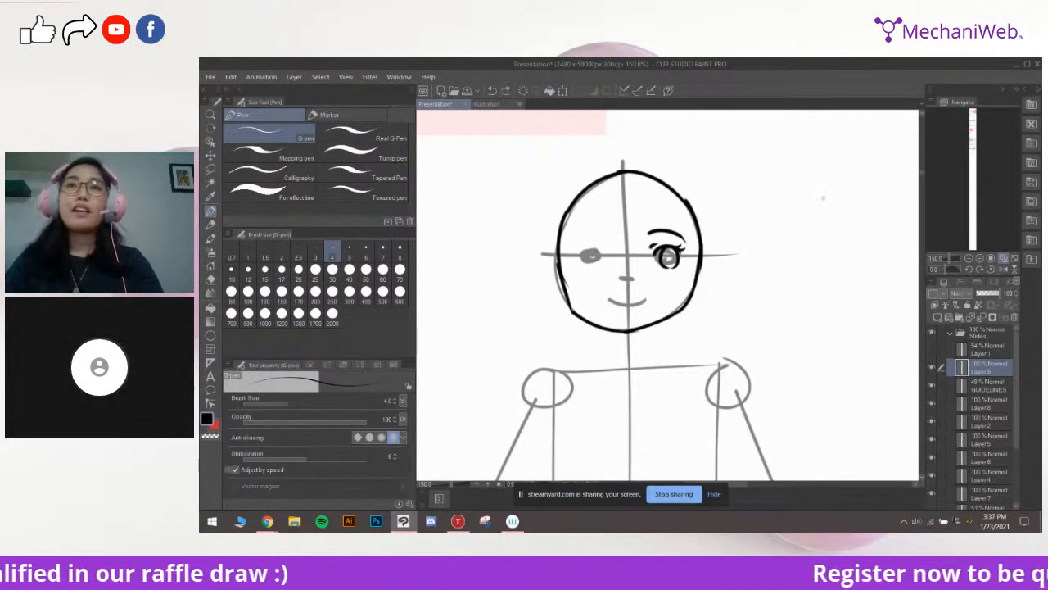
mouse_move(840, 174)
left_mouse_down()
mouse_move(774, 251)
mouse_move(735, 322)
left_mouse_up()
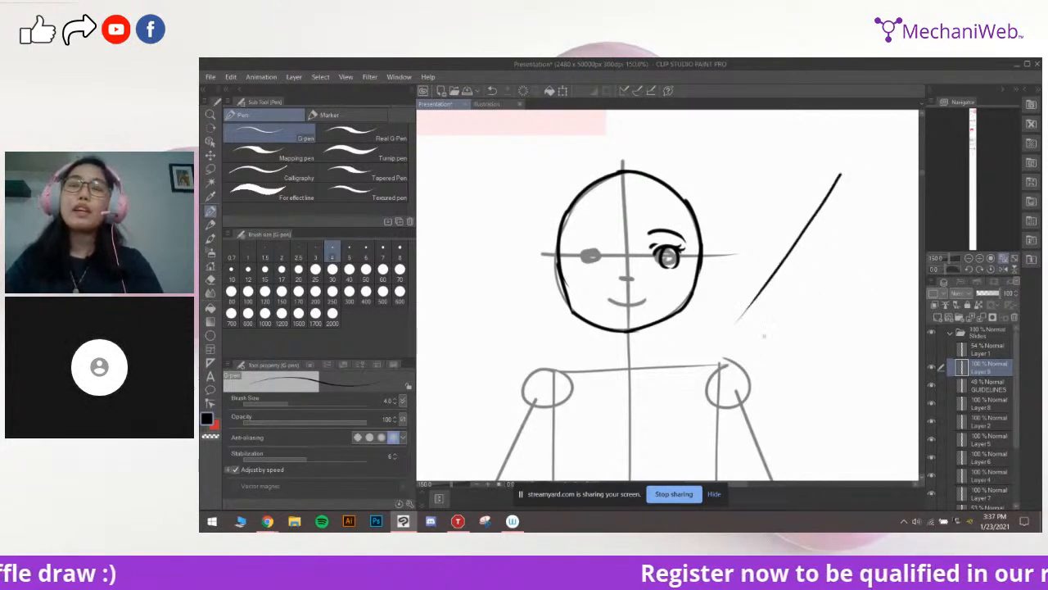
left_click_drag(761, 384, 835, 263)
key("ctrl+z")
key("ctrl+z")
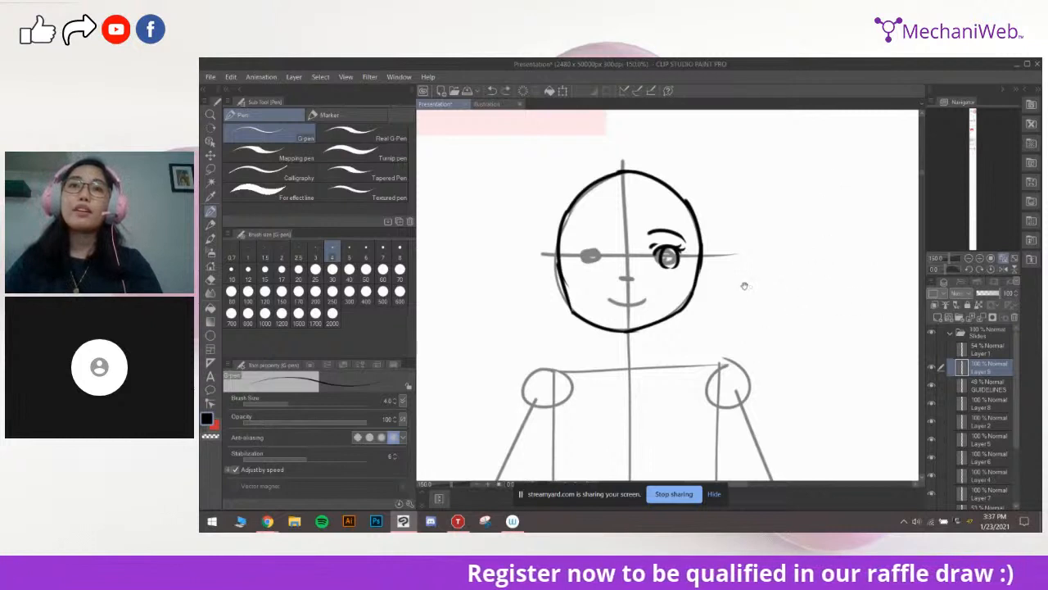
left_click_drag(720, 280, 781, 290)
left_click_drag(868, 234, 819, 246)
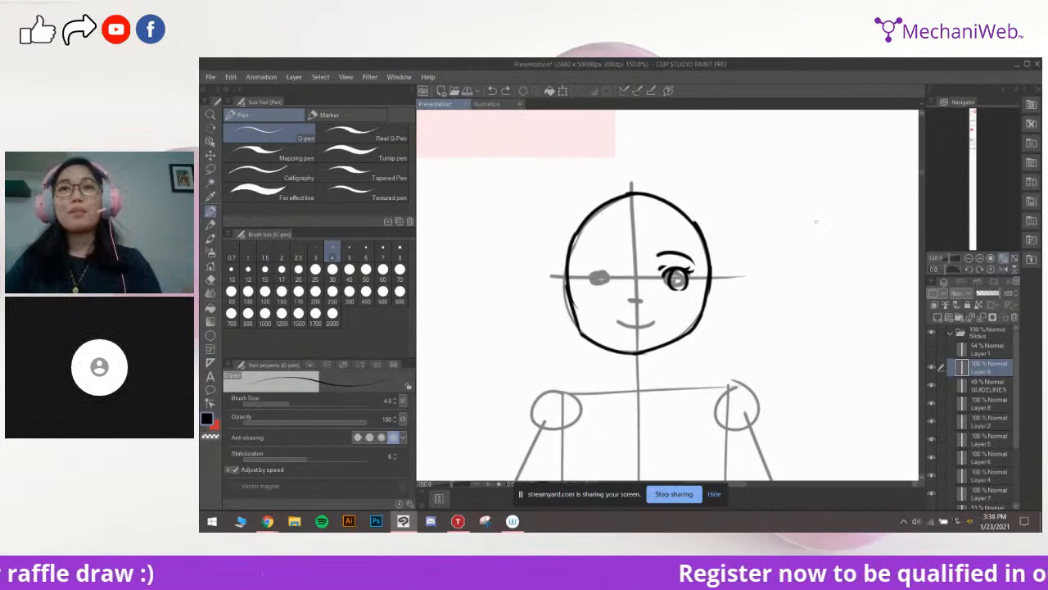
left_click_drag(727, 336, 760, 308)
key("ctrl+z")
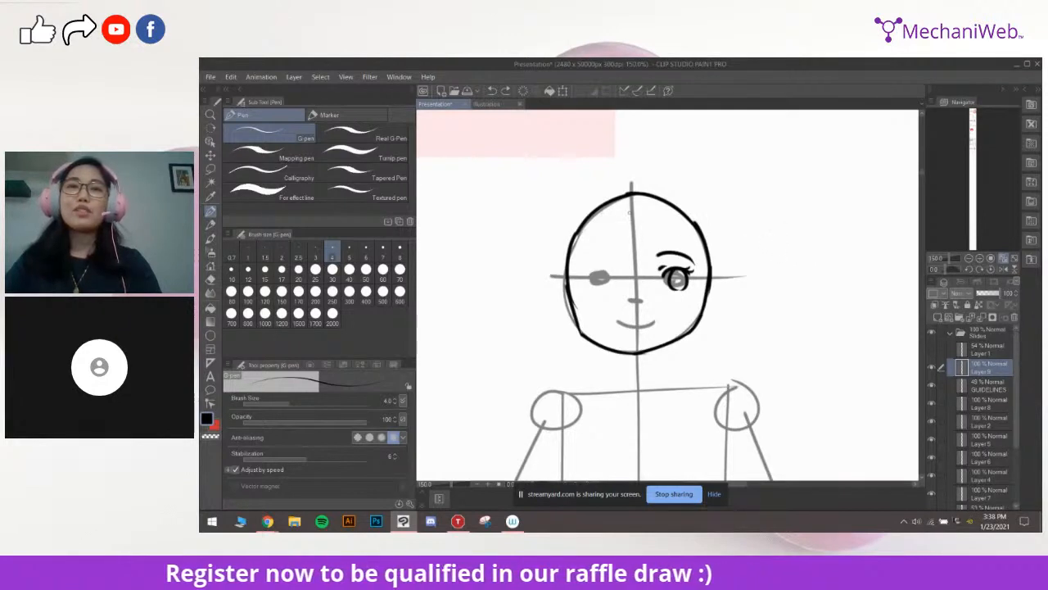
Try to ink the left-hand eye over its guide oval with the G-pen at size 5, undoing each stroke
scroll(709, 256, "up", 1)
scroll(709, 260, "up", 2)
mouse_move(575, 272)
left_mouse_down()
mouse_move(698, 247)
mouse_move(510, 279)
left_mouse_up()
key("ctrl+z")
key("ctrl+z")
mouse_move(538, 284)
left_mouse_down()
mouse_move(566, 281)
mouse_move(540, 281)
left_mouse_up()
key("ctrl+z")
key("bracketright")
key("ctrl+z")
left_click_drag(607, 279, 532, 286)
key("ctrl+z")
left_click_drag(653, 291, 622, 281)
key("ctrl+z")
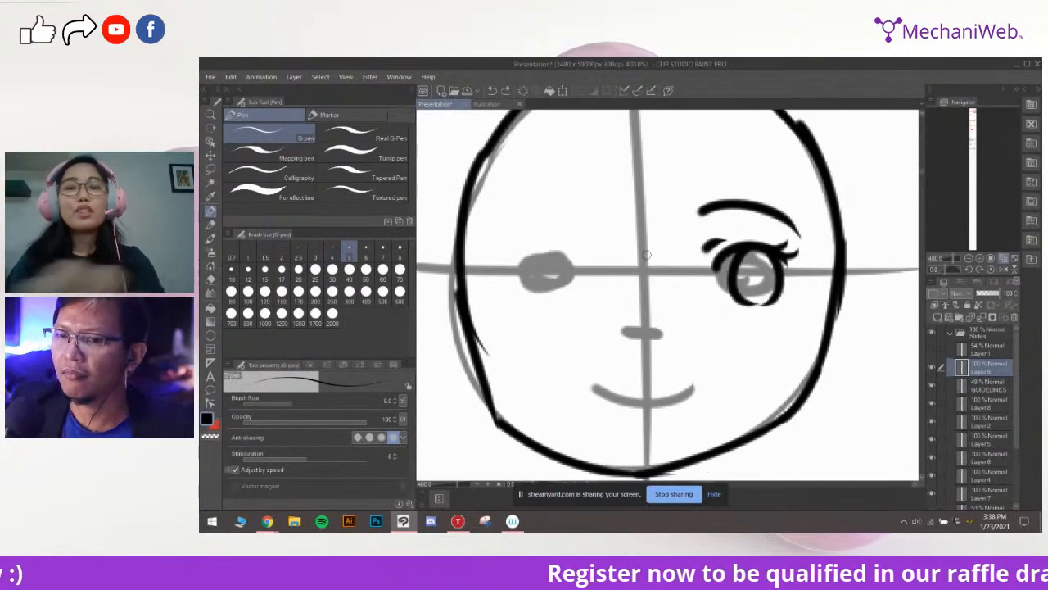
On the blank Illustration canvas, display the Pose materials and place the Touch hair 3D pose figure
scroll(644, 255, "down", 3)
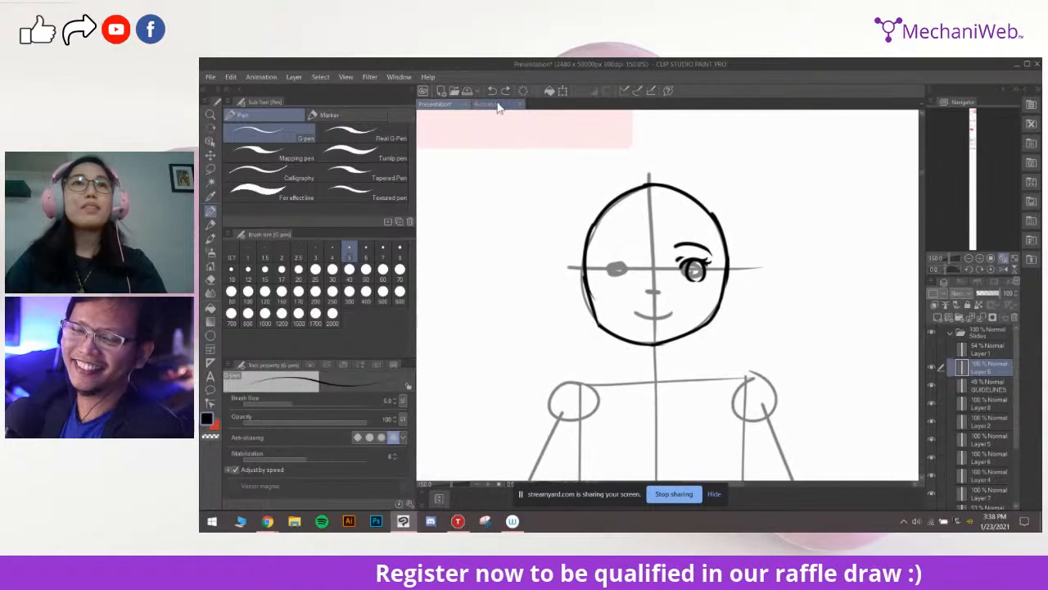
left_click(488, 104)
left_click(406, 77)
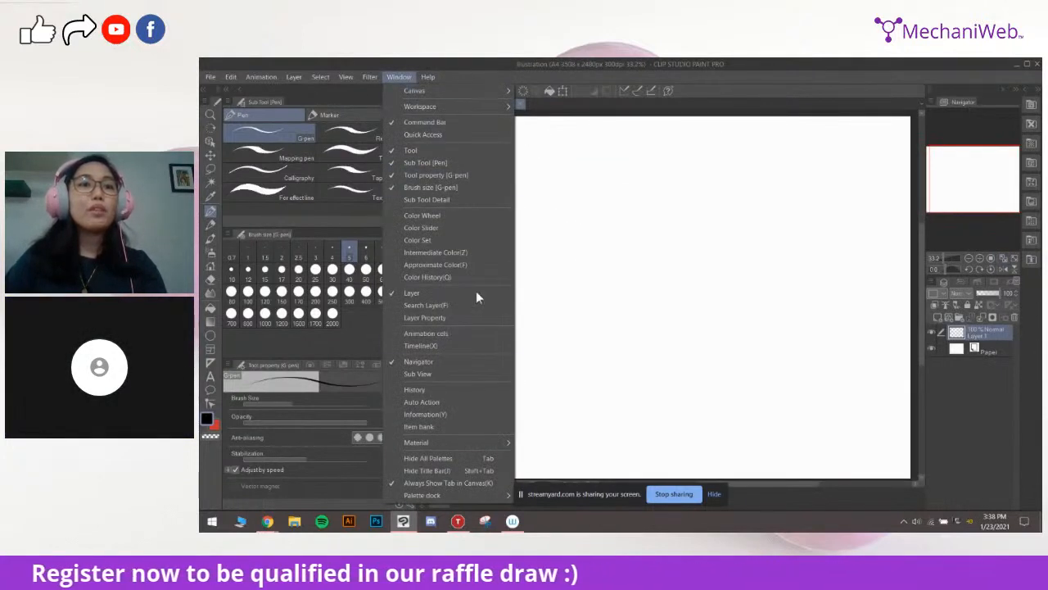
mouse_move(503, 443)
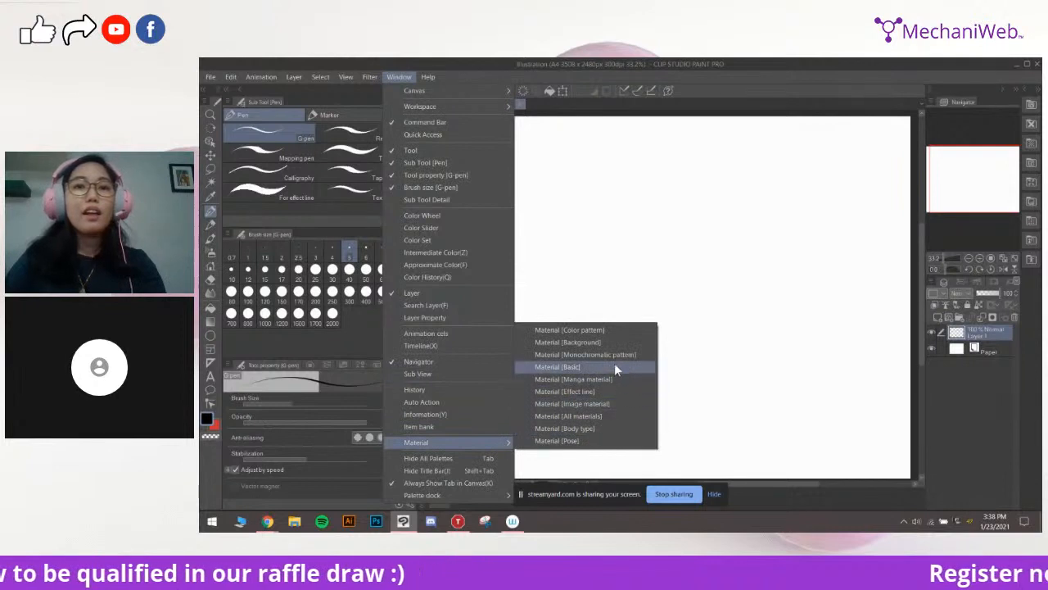
left_click(608, 443)
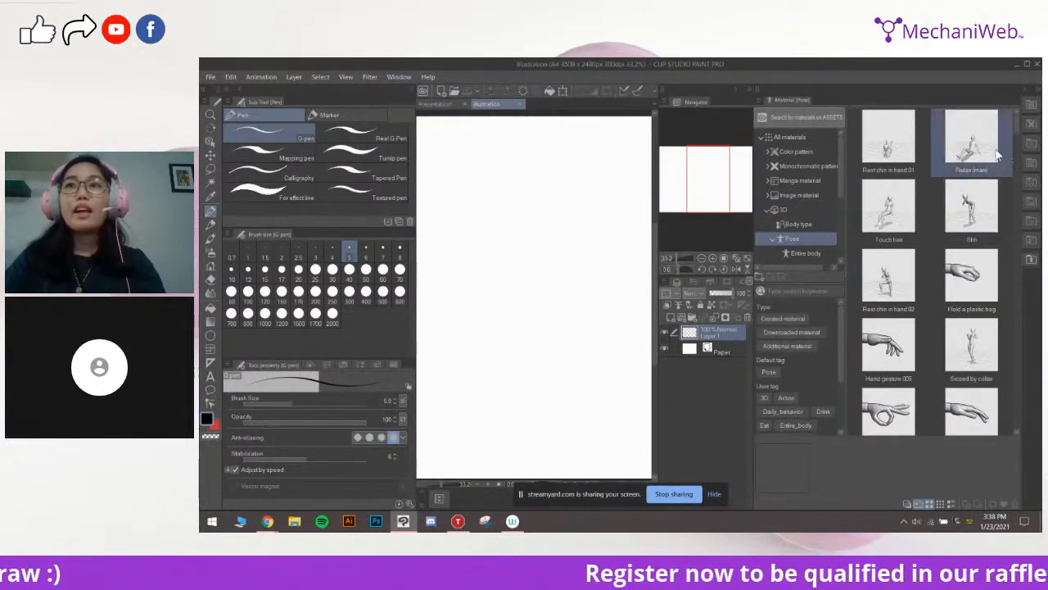
mouse_move(1018, 126)
left_mouse_down()
mouse_move(1015, 142)
mouse_move(1016, 126)
left_mouse_up()
left_click_drag(924, 161, 578, 297)
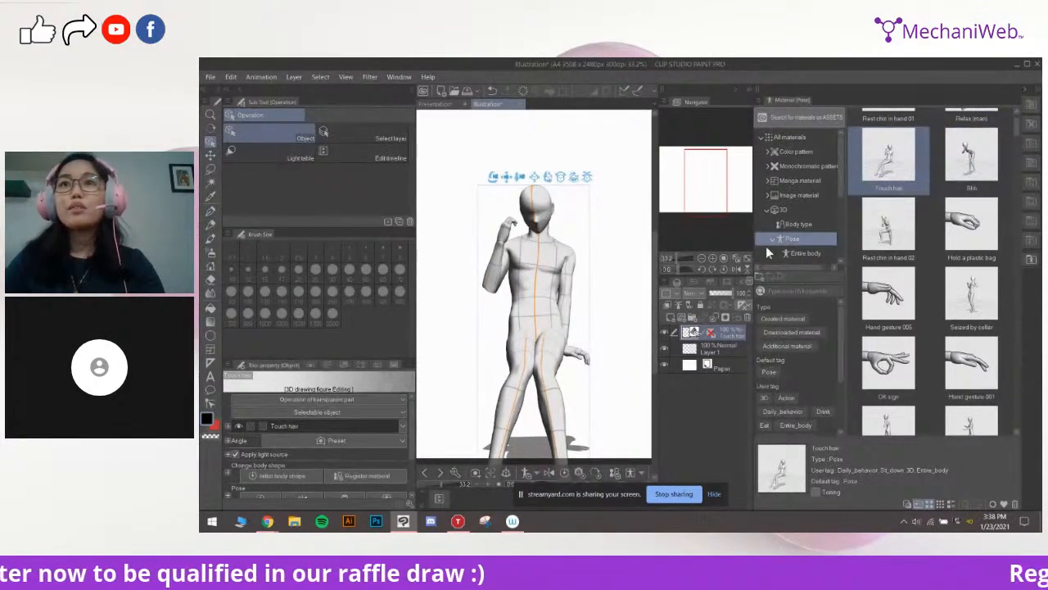
Show where the Body type and Pose material palettes are listed, and hide the Pose materials
left_click(401, 76)
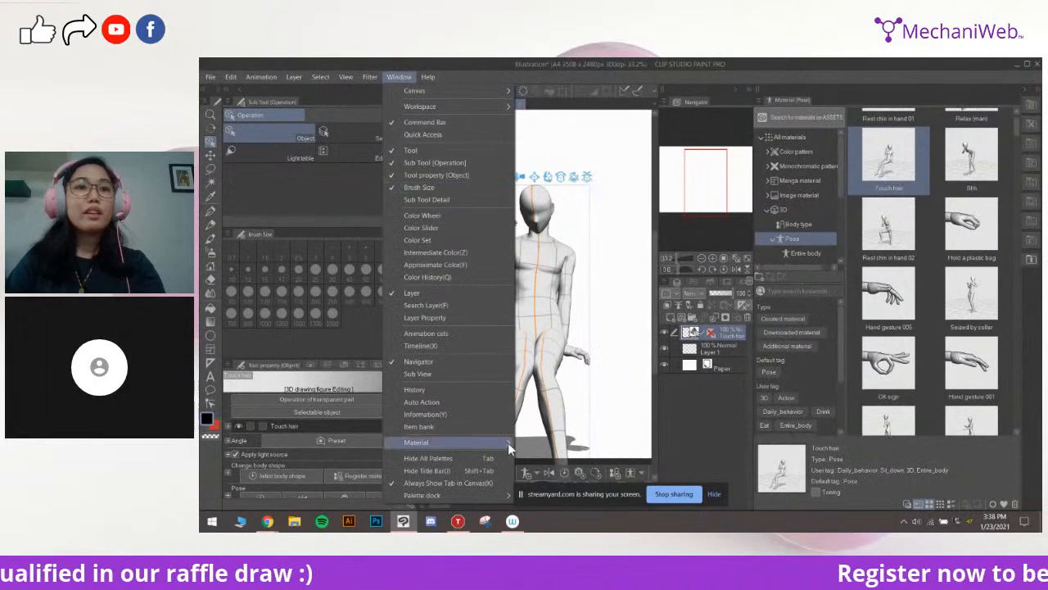
mouse_move(508, 442)
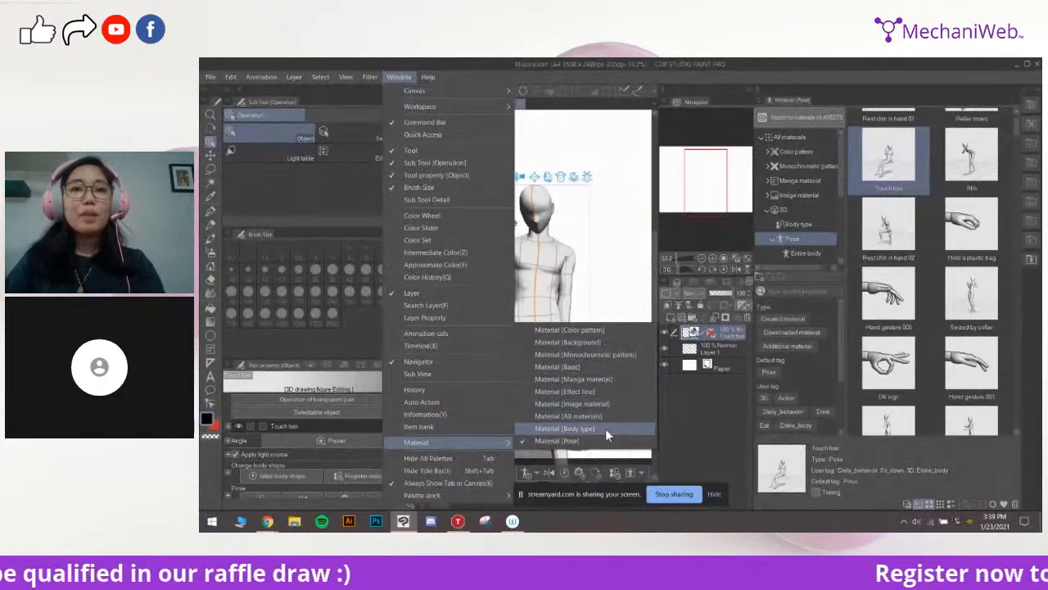
left_click(611, 247)
left_click_drag(609, 293, 626, 285)
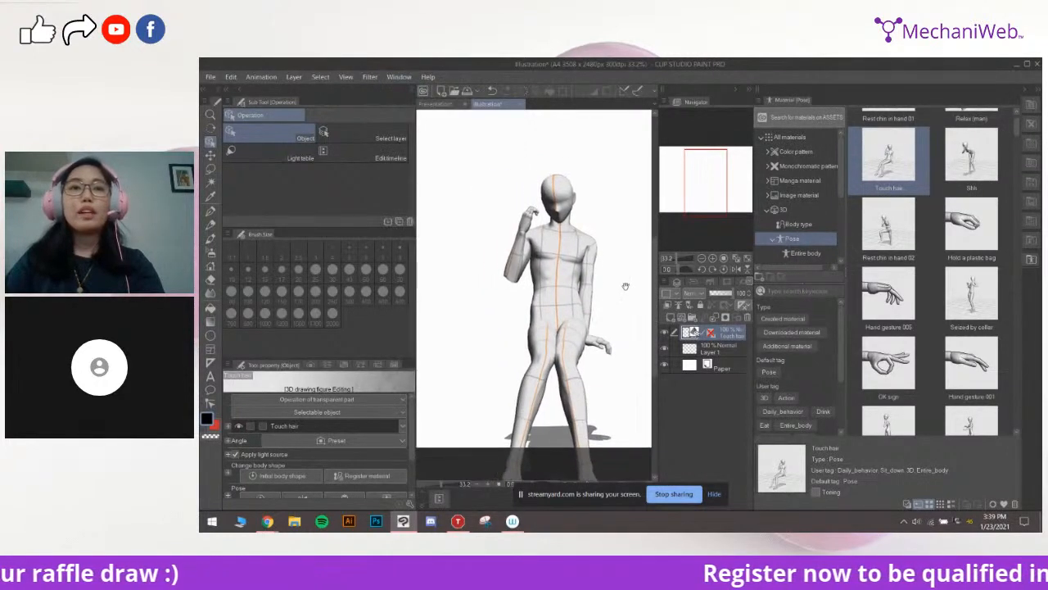
left_click_drag(548, 233, 562, 231)
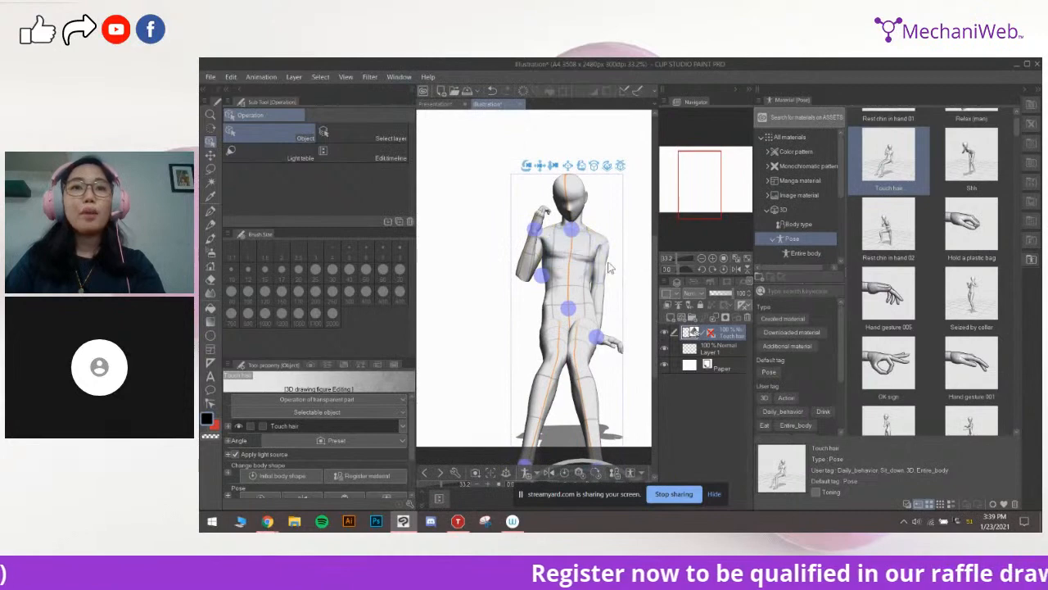
left_click(1026, 93)
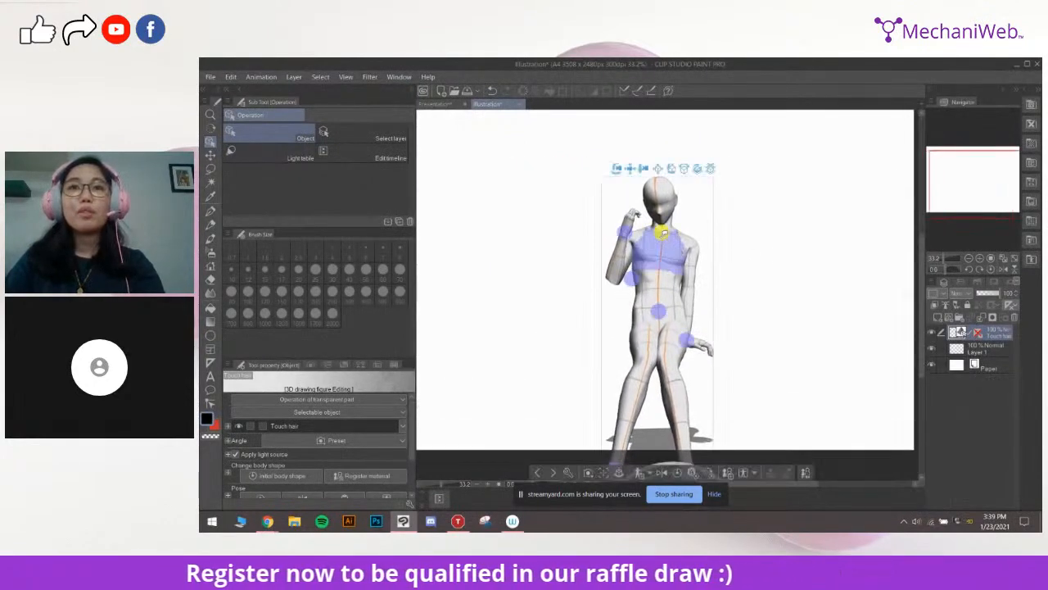
Select the 3D figure's neck control point and orbit the camera to an angled side view of the seated pose
left_click(664, 231)
mouse_move(673, 230)
left_mouse_down()
mouse_move(693, 225)
mouse_move(640, 222)
mouse_move(677, 231)
mouse_move(688, 217)
mouse_move(686, 239)
left_mouse_up()
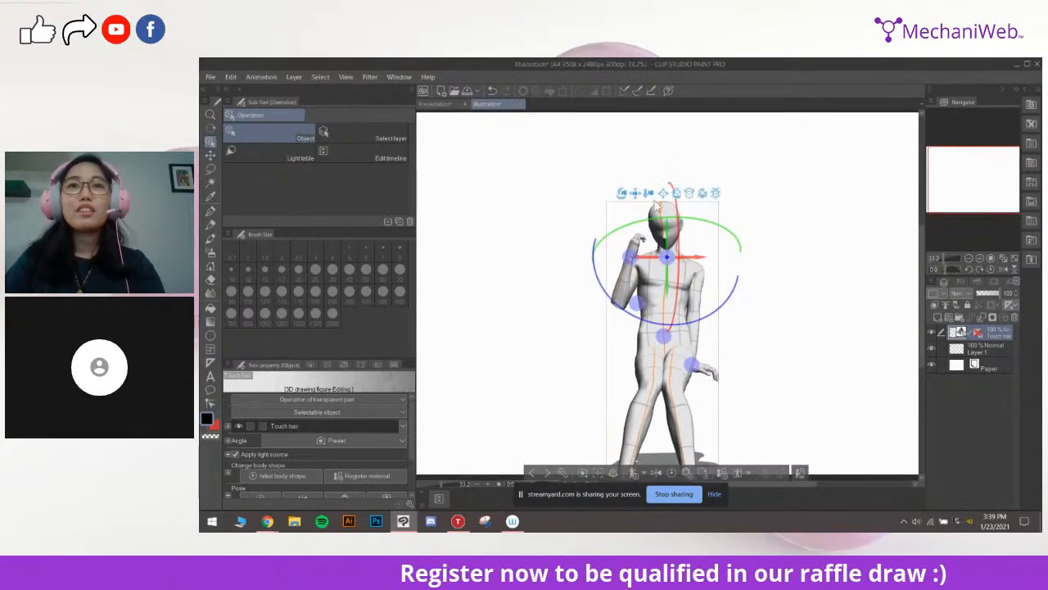
left_click_drag(636, 196, 643, 171)
left_click_drag(742, 191, 702, 170)
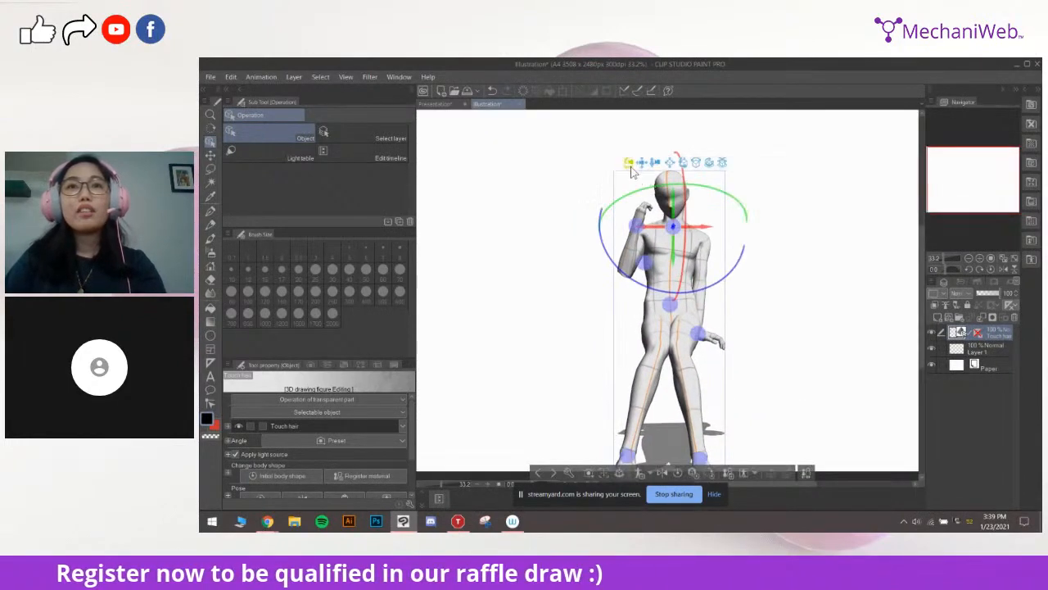
left_click_drag(633, 168, 589, 163)
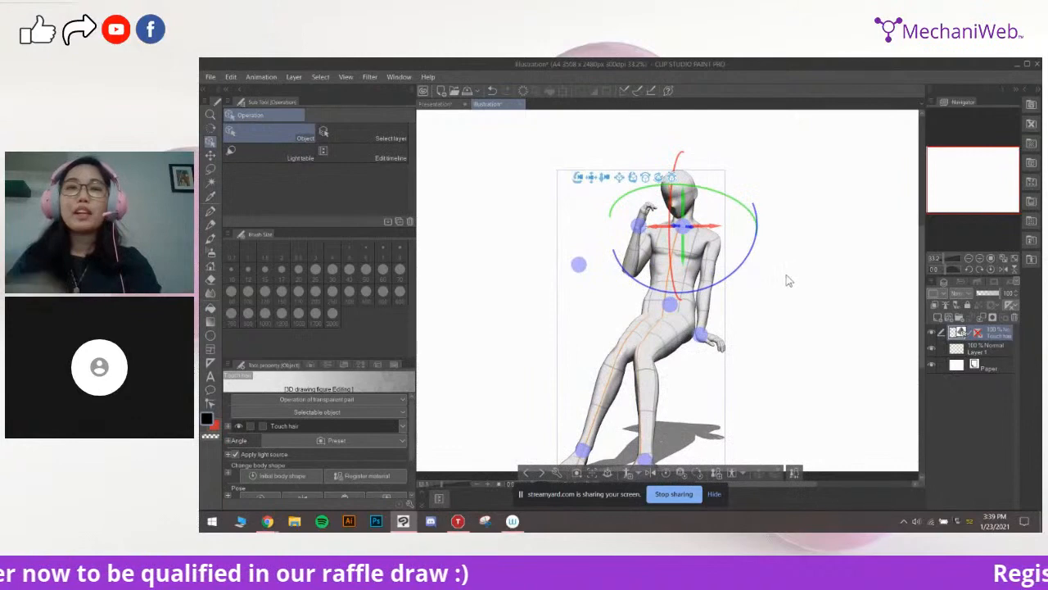
Pull the figure's lowered hand outward, away from the hip, and adjust its finger controls
scroll(778, 283, "up", 4)
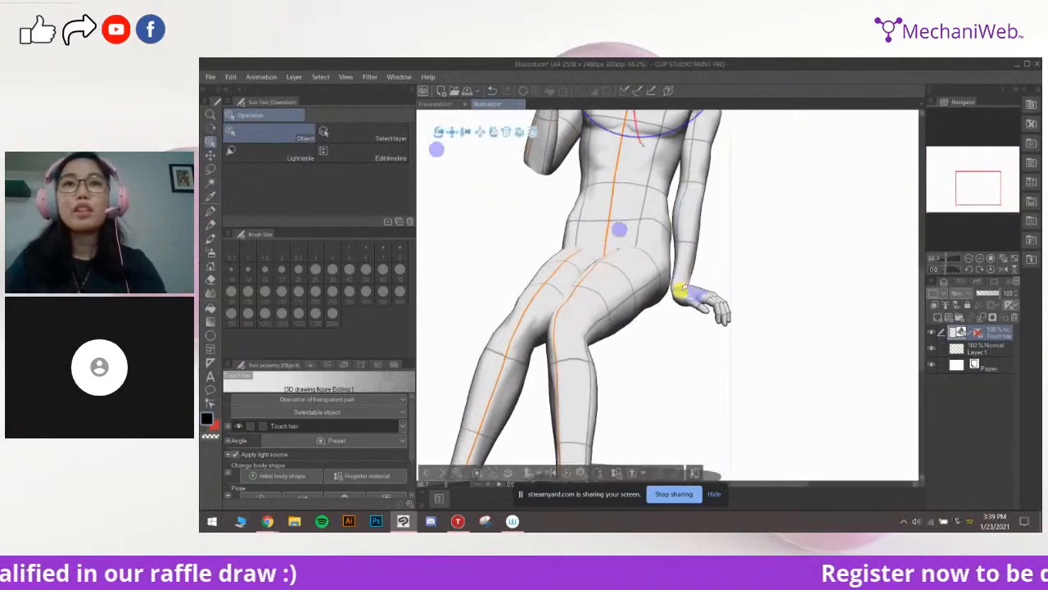
left_click(682, 291)
left_click_drag(713, 281, 753, 291)
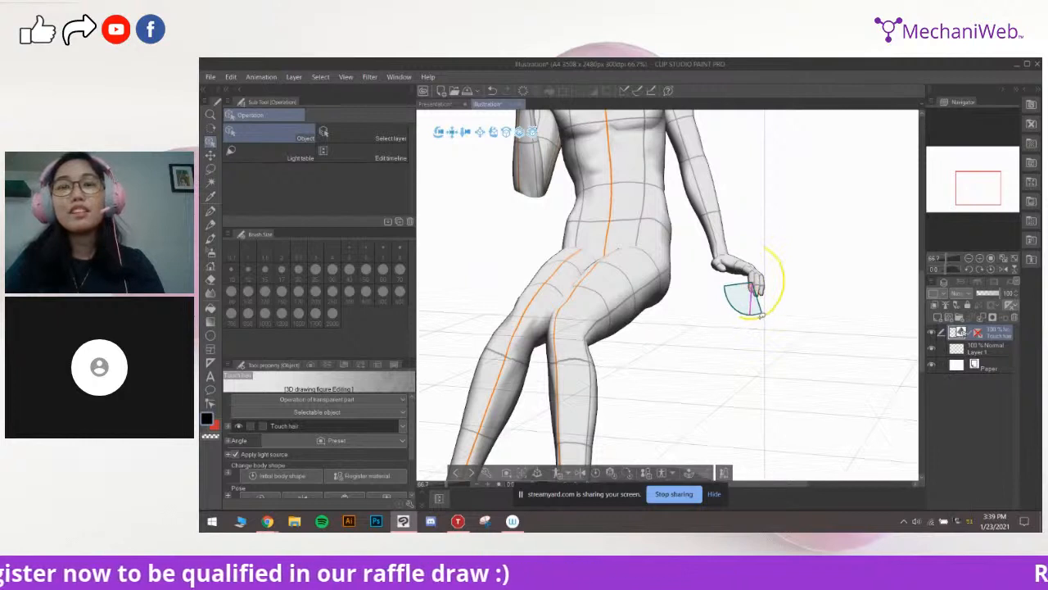
left_click_drag(768, 293, 751, 300)
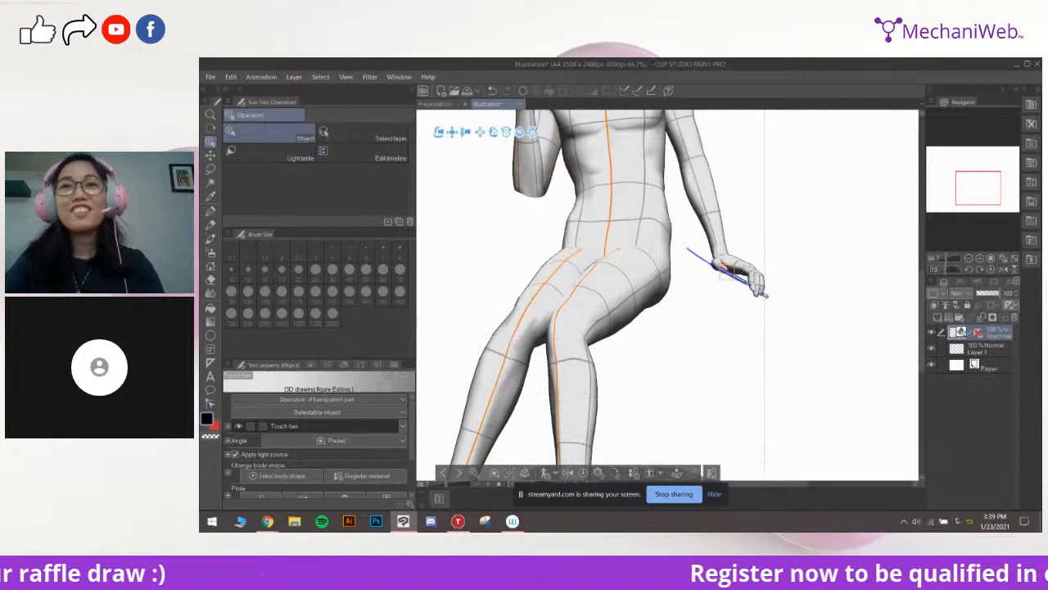
left_click(762, 290)
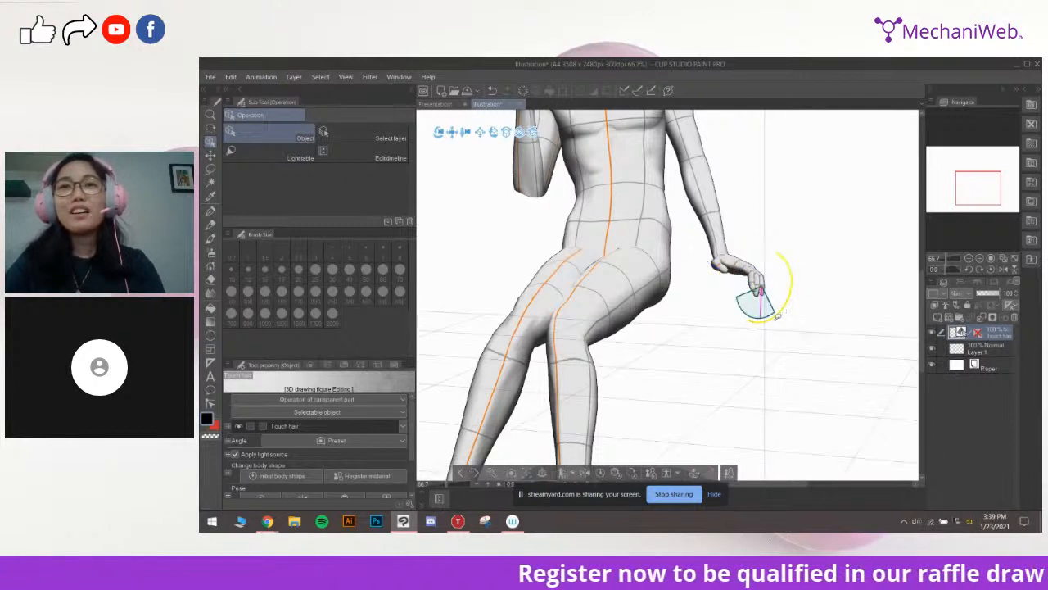
Try to move the foot of the figure's straighter leg upward, and undo it
left_click_drag(606, 414, 679, 275)
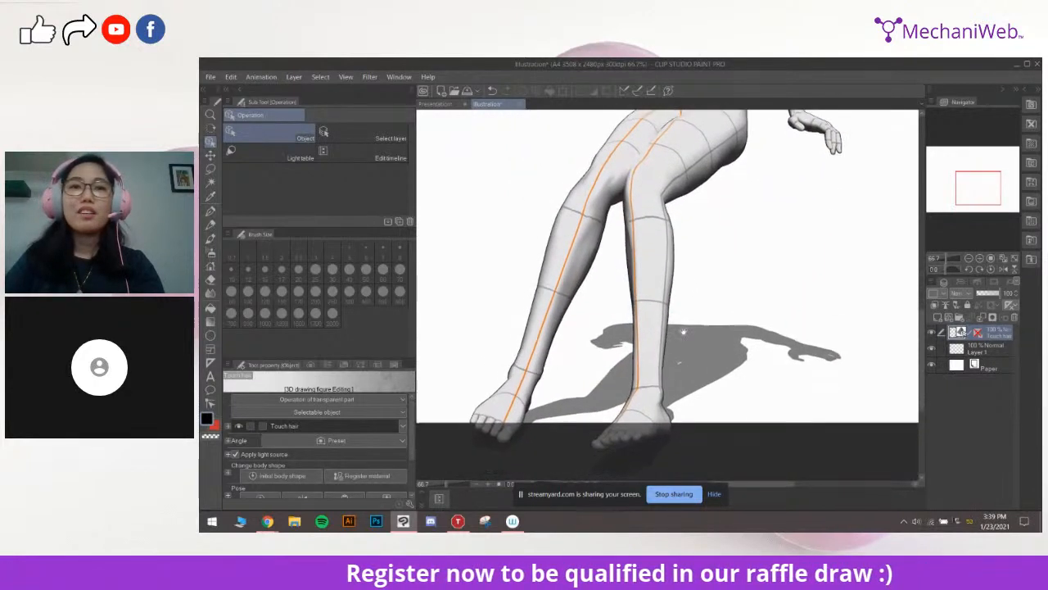
left_click(637, 418)
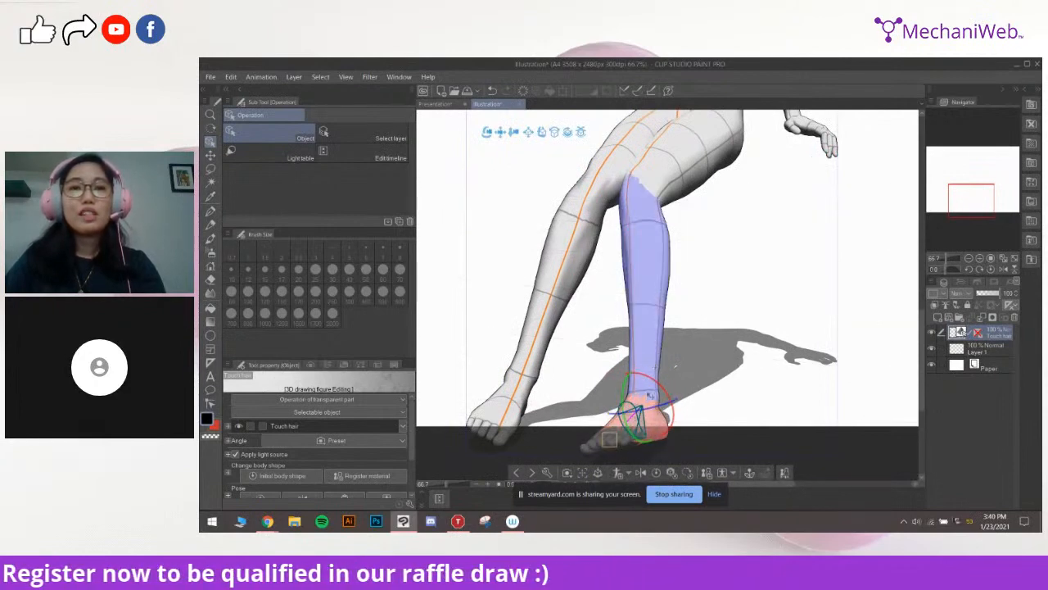
left_click_drag(651, 395, 654, 326)
key("ctrl+z")
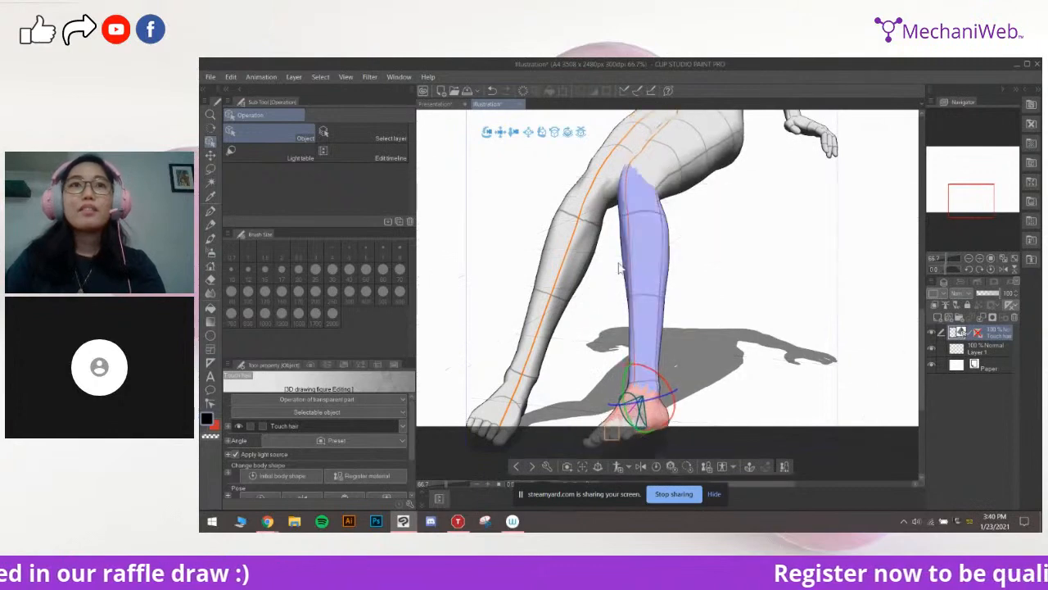
Display the All materials palette
left_click(399, 77)
mouse_move(474, 443)
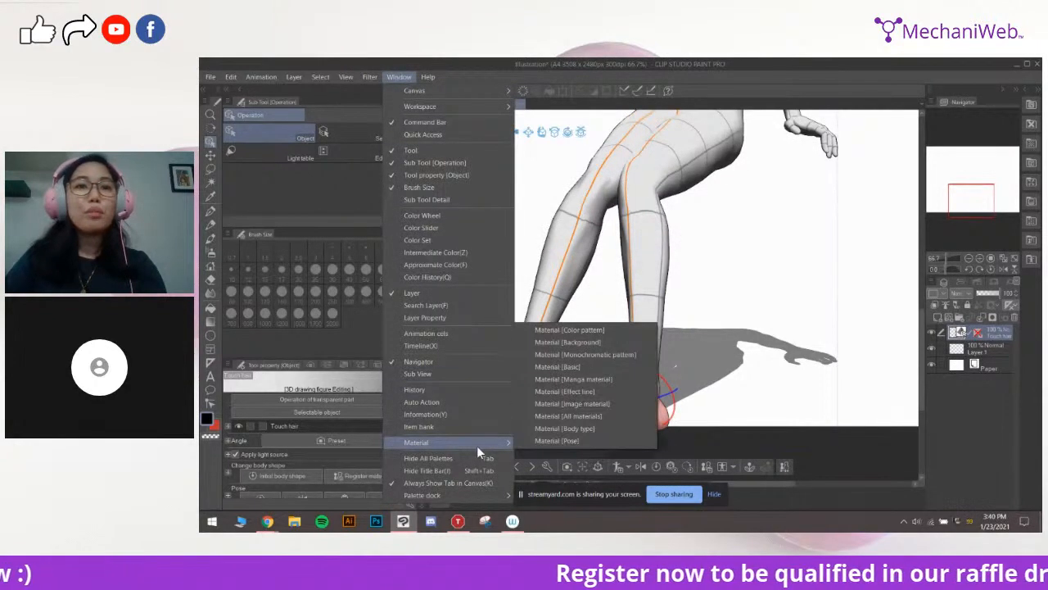
left_click(598, 416)
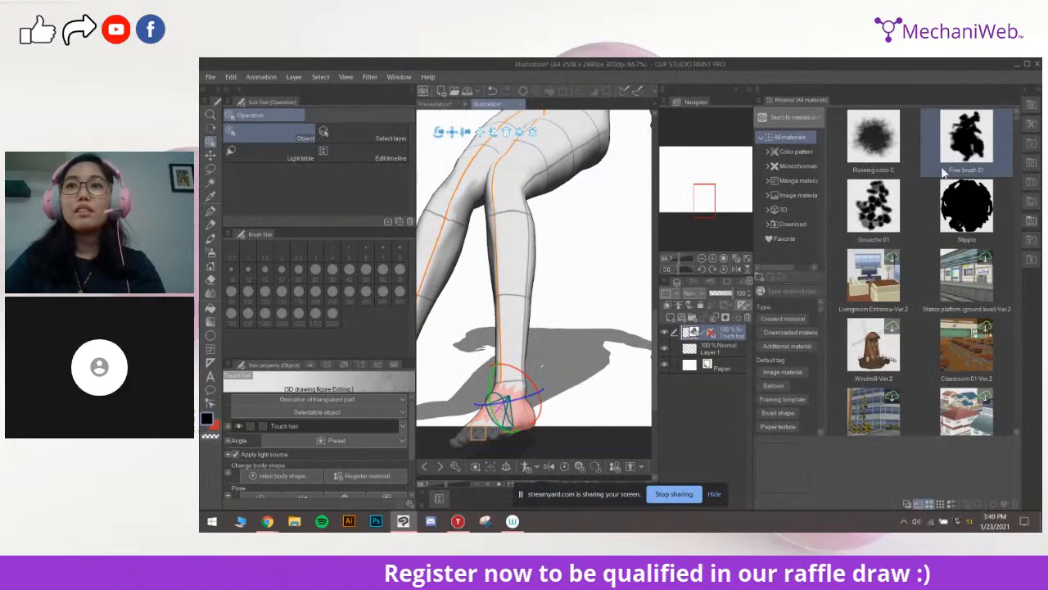
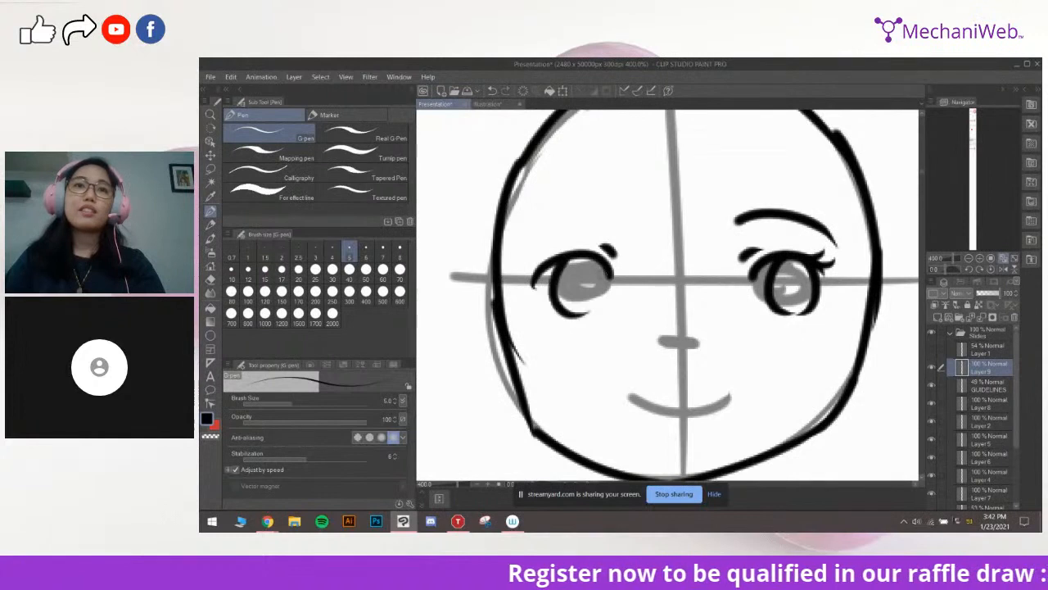
On the Presentation canvas, undo the last strokes and ink the left-hand eyebrow with the G-pen at size 5
key("ctrl+z")
key("ctrl+z")
left_click_drag(627, 238, 552, 249)
Ink the smiling mouth over its guide with a short lower-lip line beneath, redoing unsatisfactory strokes
left_click_drag(698, 325, 656, 281)
mouse_move(623, 311)
left_mouse_down()
mouse_move(631, 325)
mouse_move(667, 315)
left_mouse_up()
key("ctrl+z")
key("ctrl+z")
left_click_drag(627, 287, 656, 273)
scroll(662, 262, "down", 2)
key("ctrl+z")
key("ctrl+z")
mouse_move(638, 317)
left_mouse_down()
mouse_move(686, 317)
mouse_move(669, 333)
left_mouse_up()
key("ctrl+z")
Check the face with the GUIDELINES layer hidden, show the layer again, and ink a short nose stroke at the nose guide
left_click(933, 383)
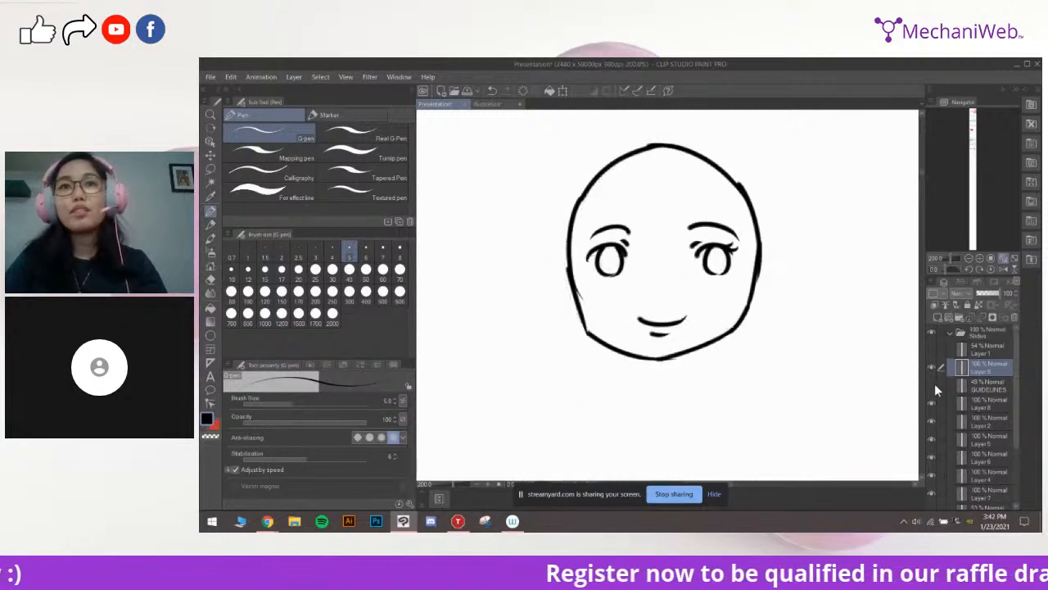
left_click(933, 383)
left_click_drag(768, 307, 768, 319)
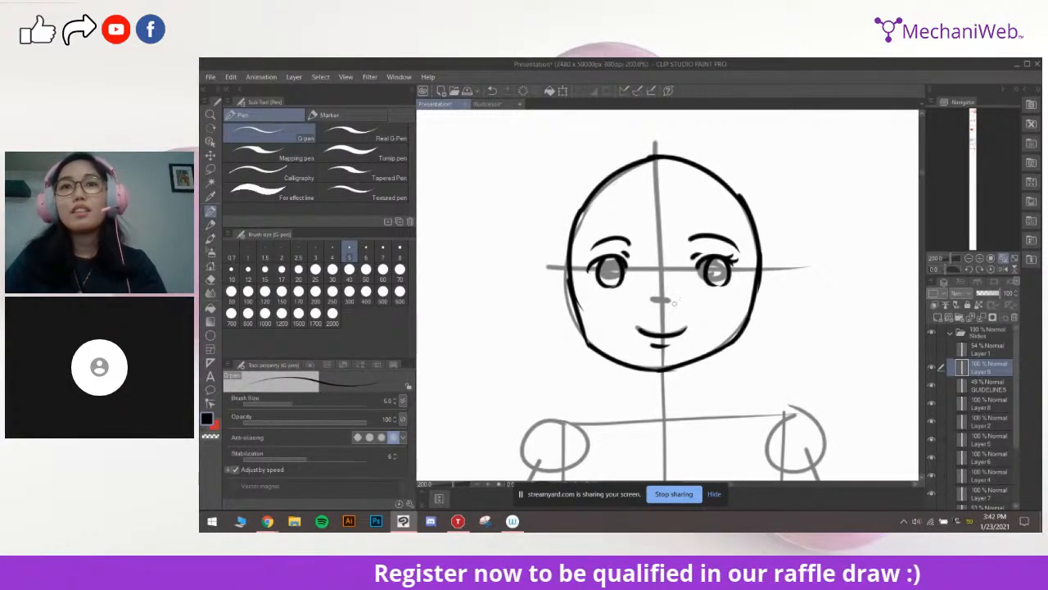
left_click_drag(774, 292, 760, 281)
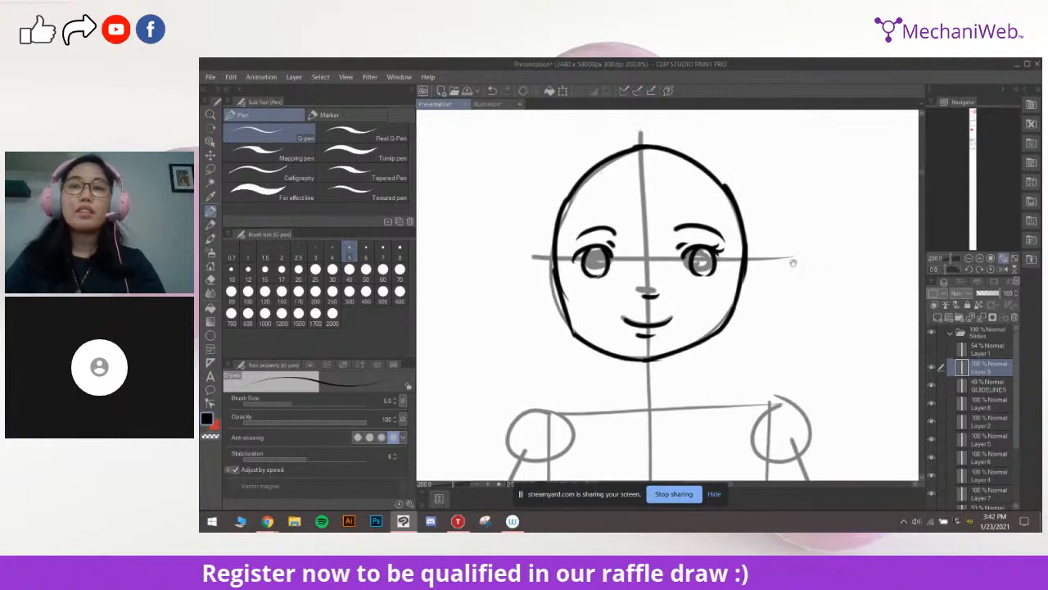
Flip the canvas view horizontally to check the face in mirror image
left_click(1006, 271)
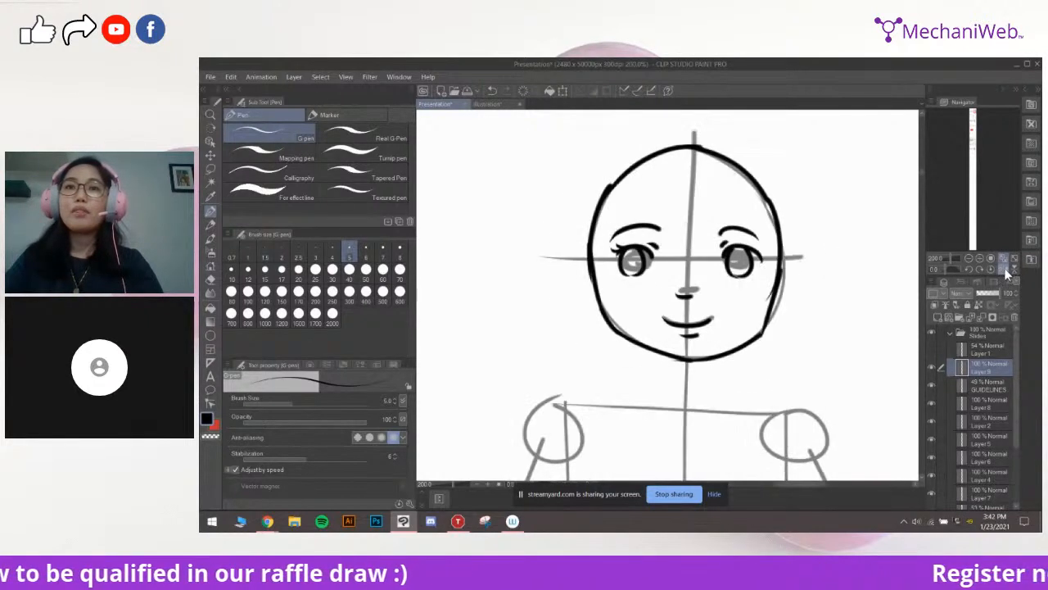
left_click(1003, 267)
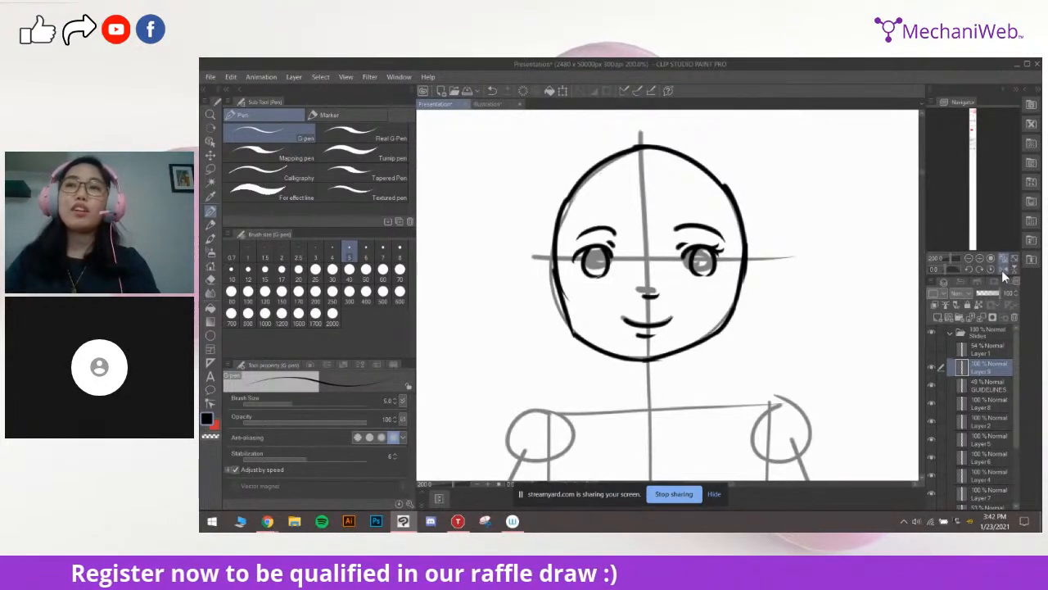
left_click(1002, 271)
Erase the angular jaw line on the mirrored face and redraw it as a smoother curve from cheek to chin
scroll(853, 291, "up", 2)
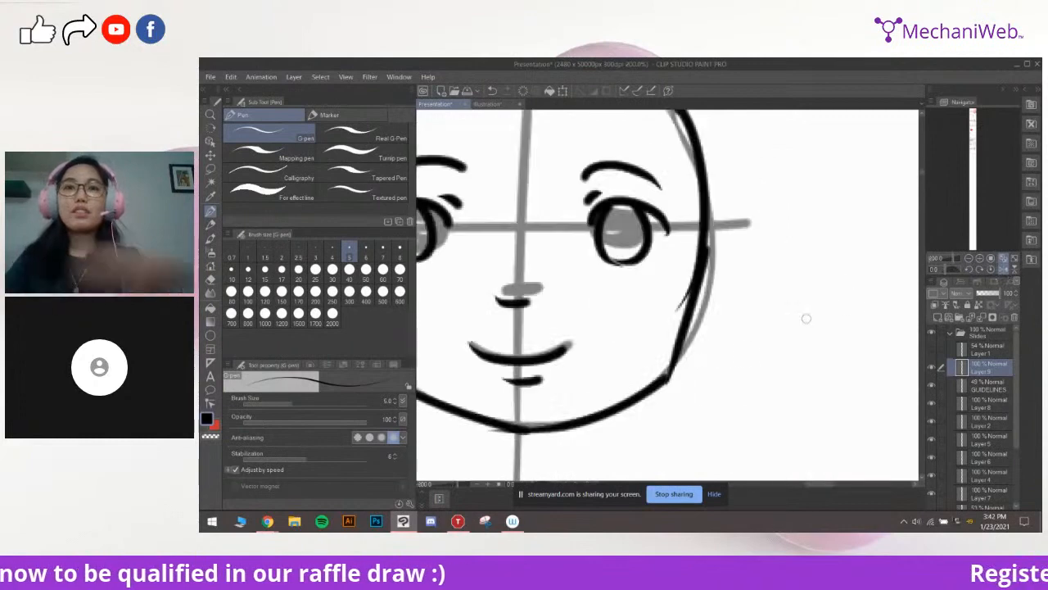
mouse_move(713, 393)
left_mouse_down()
mouse_move(836, 330)
mouse_move(784, 311)
mouse_move(731, 344)
left_mouse_up()
key("e")
scroll(824, 321, "down", 2)
key("p")
scroll(782, 323, "up", 2)
mouse_move(820, 257)
left_mouse_down()
mouse_move(768, 326)
mouse_move(703, 361)
mouse_move(628, 374)
left_mouse_up()
key("ctrl+z")
key("ctrl+z")
key("ctrl+z")
key("ctrl+z")
mouse_move(722, 350)
left_mouse_down()
mouse_move(653, 371)
mouse_move(628, 366)
left_mouse_up()
key("ctrl+z")
key("ctrl+z")
left_click_drag(698, 361, 629, 375)
key("ctrl+z")
left_click_drag(729, 354, 639, 373)
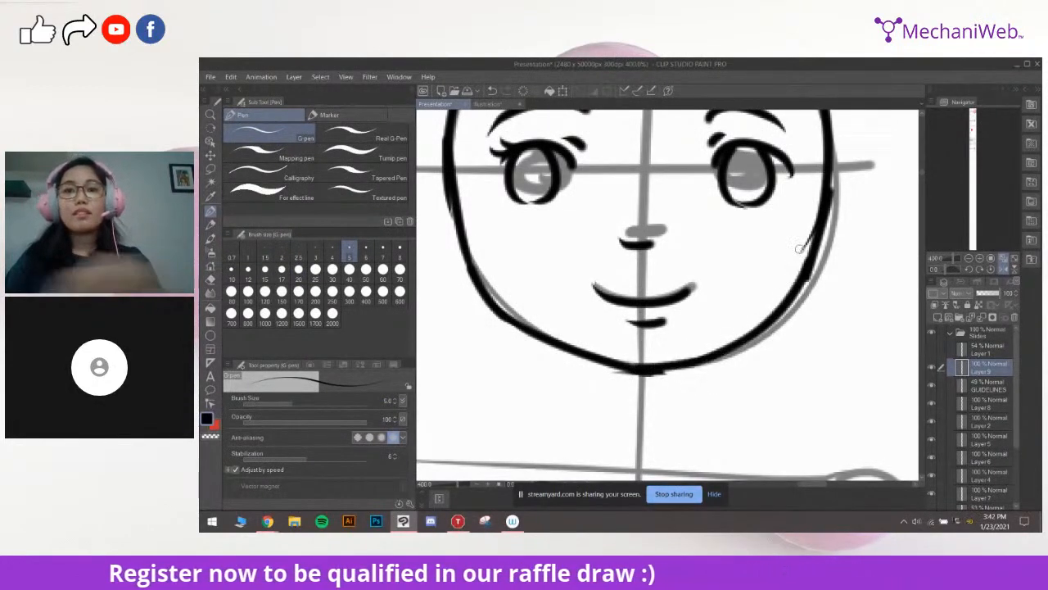
Hide and show the GUIDELINES layer to examine the inked face on its own
scroll(799, 249, "down", 3)
left_click_drag(907, 249, 857, 311)
left_click(931, 385)
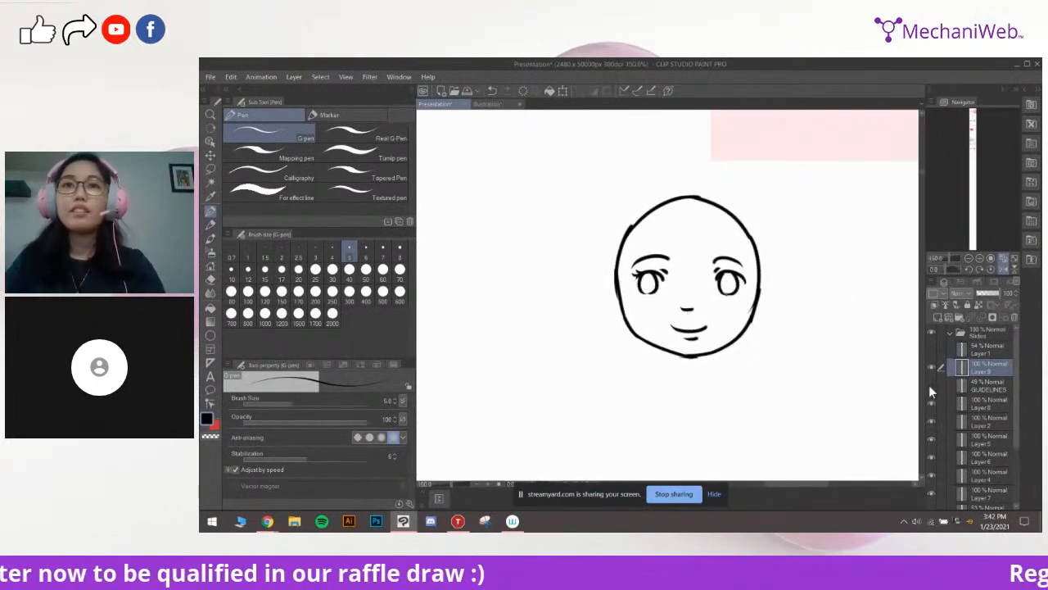
left_click(930, 385)
left_click_drag(819, 387, 852, 389)
Add a new layer above the face drawing, and name the two layers FACE and HAIR
left_click(938, 317)
left_click(931, 384)
left_click(931, 384)
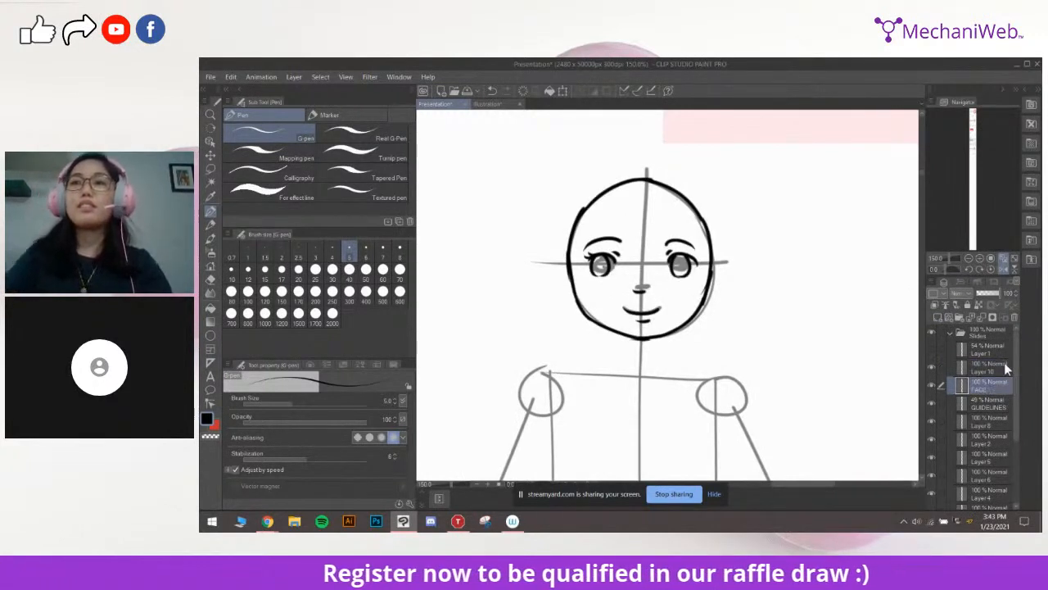
left_click(986, 367)
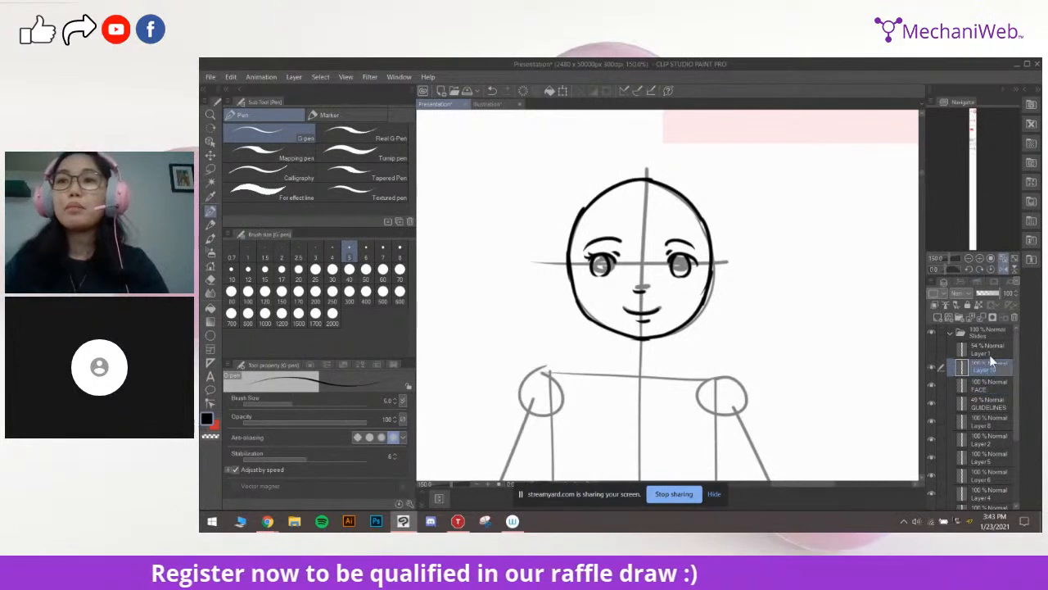
type("HAIR")
key("Return")
Flip the canvas view back to normal and choose the Tapered Pen at size 6 for the HAIR layer
left_click_drag(767, 312, 794, 320)
left_click(1004, 269)
left_click_drag(623, 350, 593, 354)
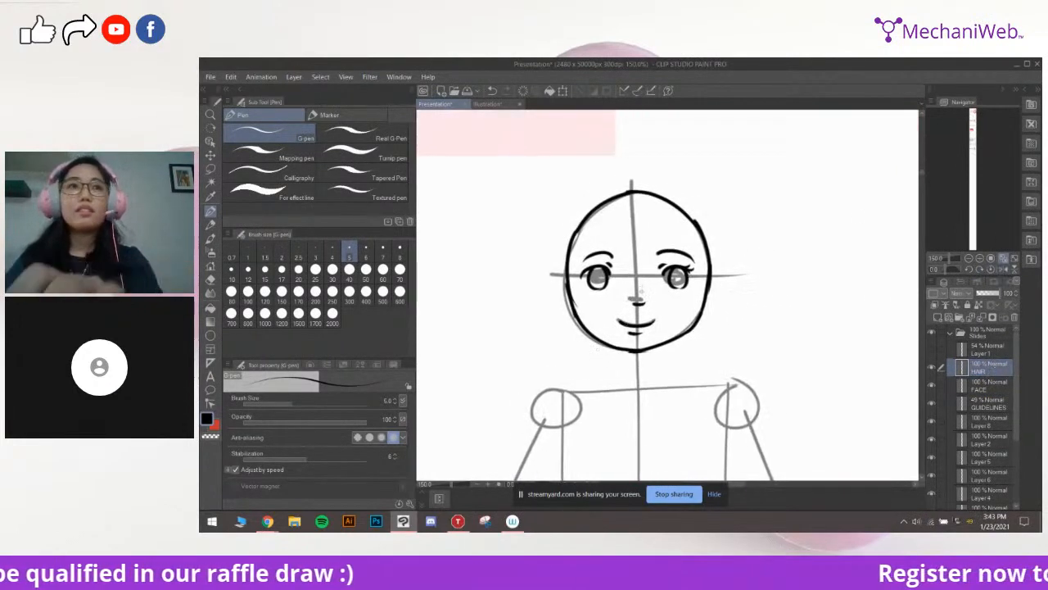
left_click_drag(623, 252, 618, 262)
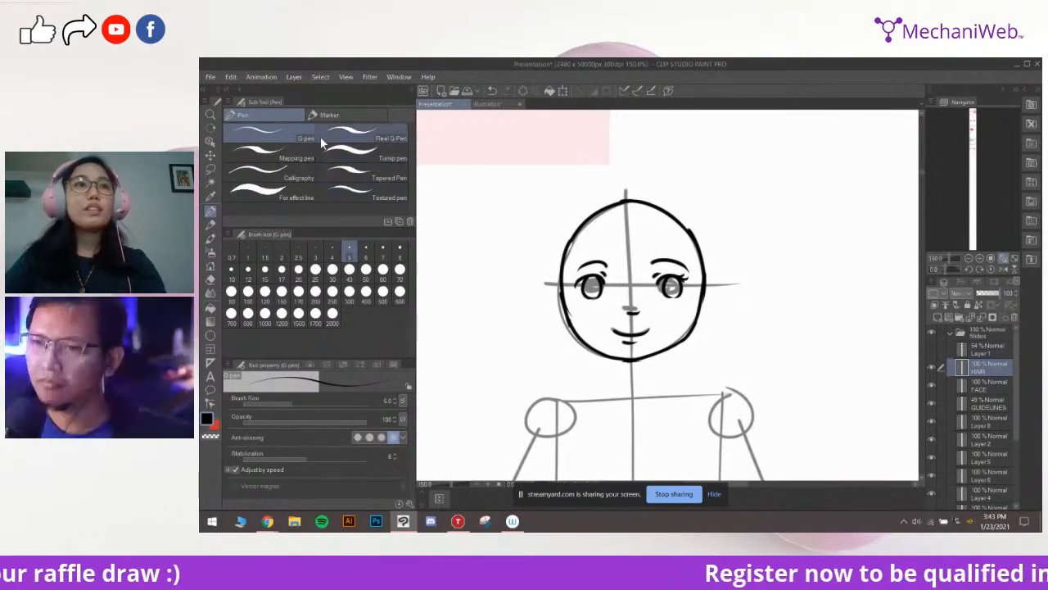
key("b")
key("p")
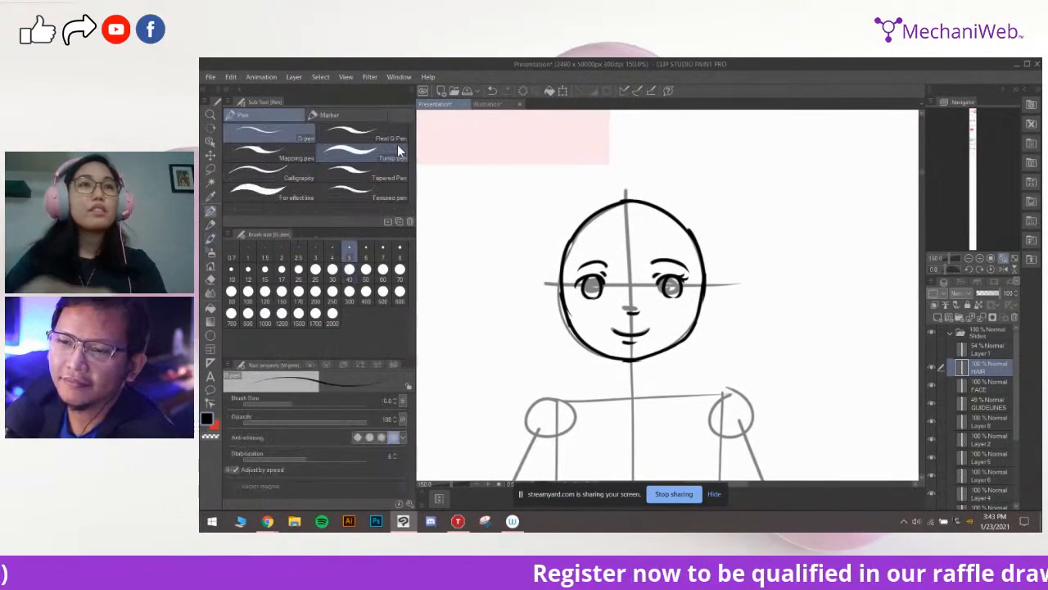
left_click(378, 176)
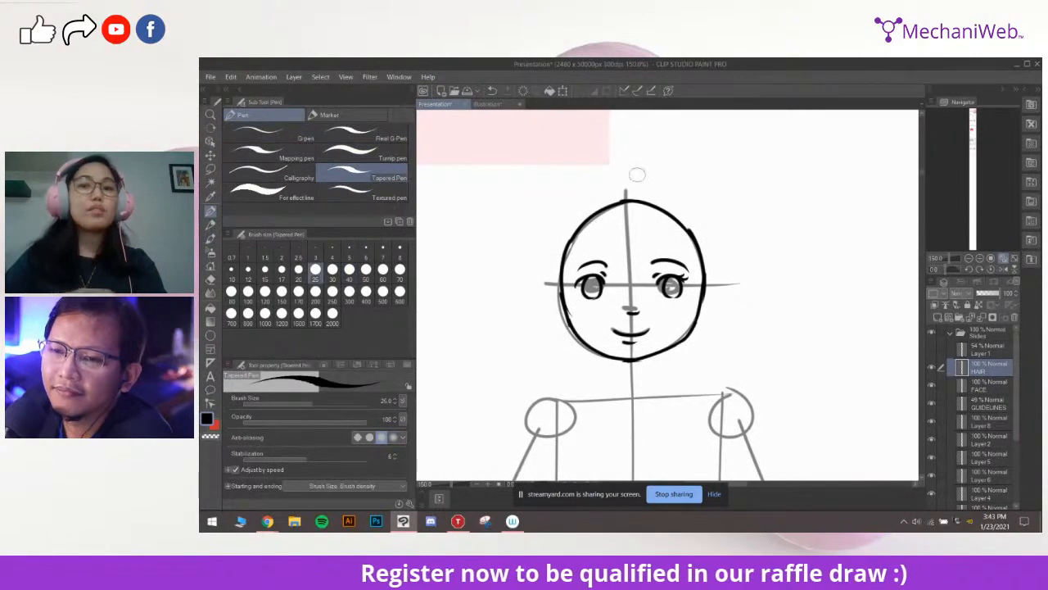
key("bracketleft")
key("bracketleft")
scroll(670, 238, "up", 1)
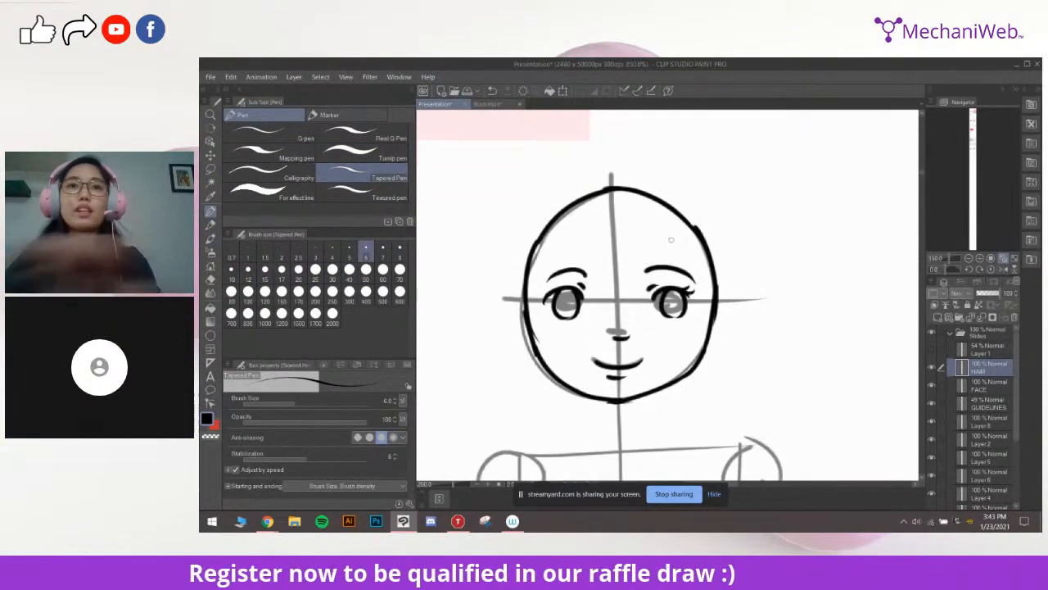
Try to ink a curved hair strand from the top of the head down toward the eyebrow
left_click_drag(672, 238, 693, 228)
mouse_move(604, 182)
left_mouse_down()
mouse_move(660, 279)
mouse_move(602, 202)
mouse_move(665, 278)
mouse_move(653, 271)
left_mouse_up()
key("ctrl+z")
key("ctrl+z")
Try lowering the GUIDELINES layer's opacity and inking another strand on the HAIR layer, and undo these changes
left_click(993, 404)
mouse_move(981, 293)
left_mouse_down()
mouse_move(966, 299)
mouse_move(978, 294)
left_mouse_up()
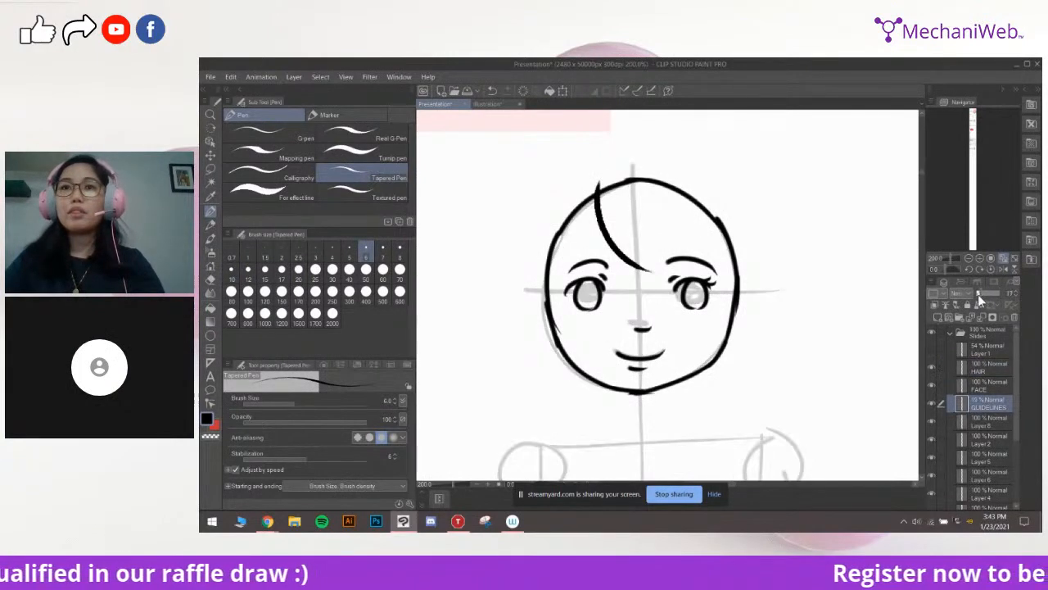
left_click(998, 370)
mouse_move(616, 196)
left_mouse_down()
mouse_move(598, 185)
mouse_move(616, 253)
left_mouse_up()
key("ctrl+z")
key("ctrl+z")
key("ctrl+z")
Lower the GUIDELINES layer's opacity to 13% and make HAIR the active layer
left_click(997, 420)
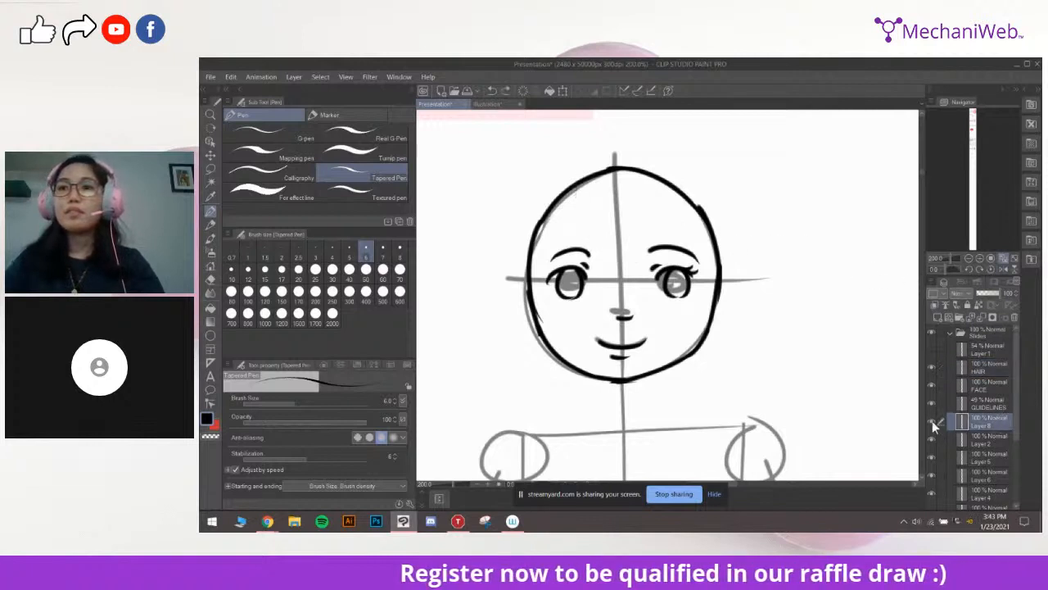
left_click(999, 404)
left_click_drag(984, 298, 979, 294)
left_click(999, 366)
left_click_drag(716, 263, 707, 261)
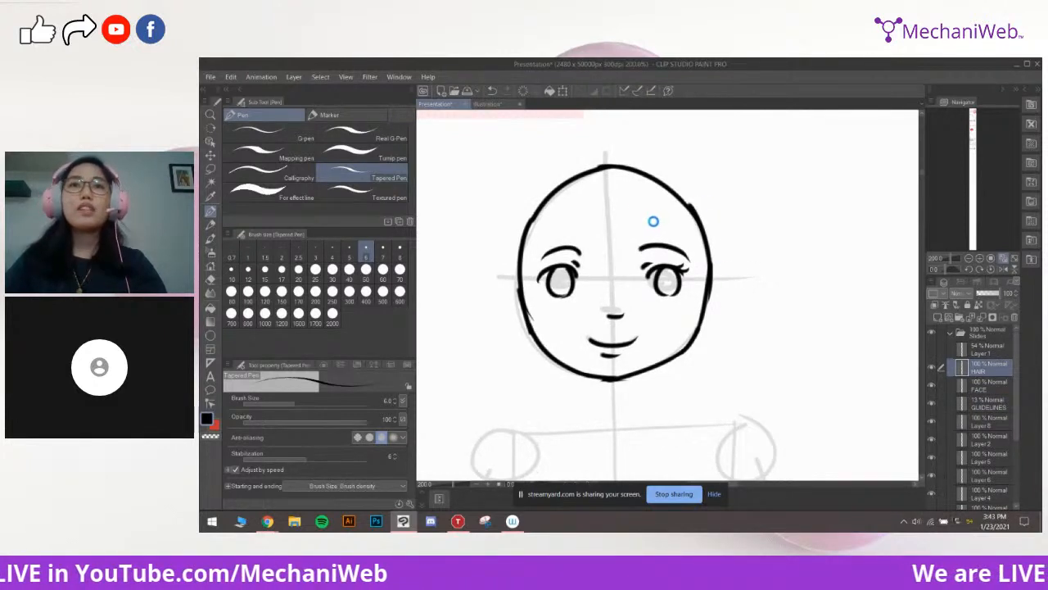
Ink the fringe strands sweeping from the hair parting across the forehead toward both eyebrows
mouse_move(665, 228)
left_mouse_down()
mouse_move(685, 225)
mouse_move(705, 239)
left_mouse_up()
left_click_drag(636, 209, 648, 212)
mouse_move(615, 189)
left_mouse_down()
mouse_move(617, 231)
mouse_move(696, 279)
left_mouse_up()
key("ctrl+z")
left_click_drag(618, 181, 683, 266)
mouse_move(663, 227)
left_mouse_down()
mouse_move(694, 264)
mouse_move(684, 262)
left_mouse_up()
key("ctrl+z")
key("ctrl+z")
left_click_drag(661, 227, 680, 261)
key("ctrl+z")
key("ctrl+z")
left_click_drag(655, 223, 688, 275)
key("ctrl+z")
left_click_drag(664, 241, 745, 253)
key("ctrl+z")
left_click_drag(598, 228, 561, 270)
key("ctrl+z")
Ink the outer hair outline from the crown down the left side of the head to jaw level
mouse_move(653, 202)
left_mouse_down()
mouse_move(678, 202)
mouse_move(653, 188)
mouse_move(671, 193)
mouse_move(541, 346)
mouse_move(565, 286)
mouse_move(551, 350)
left_mouse_up()
key("ctrl+z")
key("ctrl+z")
mouse_move(563, 270)
left_mouse_down()
mouse_move(550, 351)
mouse_move(531, 349)
left_mouse_up()
Ink the hair outline over the crown and down the right side of the head, retrying until the curve fits
mouse_move(714, 138)
left_mouse_down()
mouse_move(686, 137)
mouse_move(749, 168)
left_mouse_up()
left_click_drag(762, 178, 748, 187)
key("ctrl+z")
key("ctrl+z")
mouse_move(621, 153)
left_mouse_down()
mouse_move(715, 156)
mouse_move(737, 184)
left_mouse_up()
key("ctrl+z")
key("ctrl+z")
mouse_move(588, 149)
left_mouse_down()
mouse_move(669, 140)
mouse_move(686, 155)
mouse_move(706, 172)
left_mouse_up()
key("ctrl+z")
key("ctrl+z")
mouse_move(581, 152)
left_mouse_down()
mouse_move(670, 141)
mouse_move(724, 189)
mouse_move(748, 278)
left_mouse_up()
key("ctrl+z")
mouse_move(693, 159)
left_mouse_down()
mouse_move(747, 304)
mouse_move(752, 295)
left_mouse_up()
key("ctrl+z")
mouse_move(706, 152)
left_mouse_down()
mouse_move(749, 311)
mouse_move(733, 316)
left_mouse_up()
key("ctrl+z")
key("ctrl+z")
mouse_move(692, 161)
left_mouse_down()
mouse_move(750, 293)
mouse_move(753, 330)
mouse_move(772, 294)
mouse_move(775, 318)
left_mouse_up()
key("ctrl+z")
Finish the right side of the hair with an outward-flipped tip beside the jaw
left_click_drag(757, 259, 778, 314)
mouse_move(782, 297)
left_mouse_down()
mouse_move(813, 287)
mouse_move(803, 311)
left_mouse_up()
key("ctrl+z")
mouse_move(772, 257)
left_mouse_down()
mouse_move(803, 311)
mouse_move(834, 311)
left_mouse_up()
key("ctrl+z")
left_click_drag(747, 335, 762, 329)
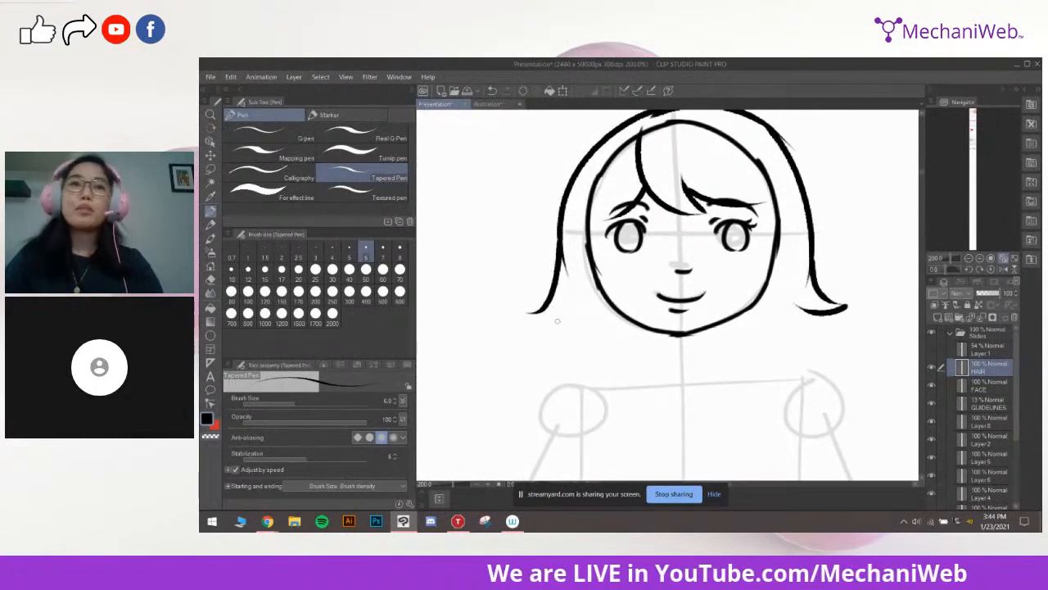
Ink the flipped hair tips and the inner strand on the left side of the face
left_click_drag(529, 312, 575, 326)
left_click_drag(611, 321, 584, 313)
left_click_drag(562, 278, 544, 330)
key("ctrl+z")
mouse_move(554, 261)
left_mouse_down()
mouse_move(536, 326)
mouse_move(580, 319)
left_mouse_up()
key("ctrl+z")
left_click_drag(535, 330, 594, 317)
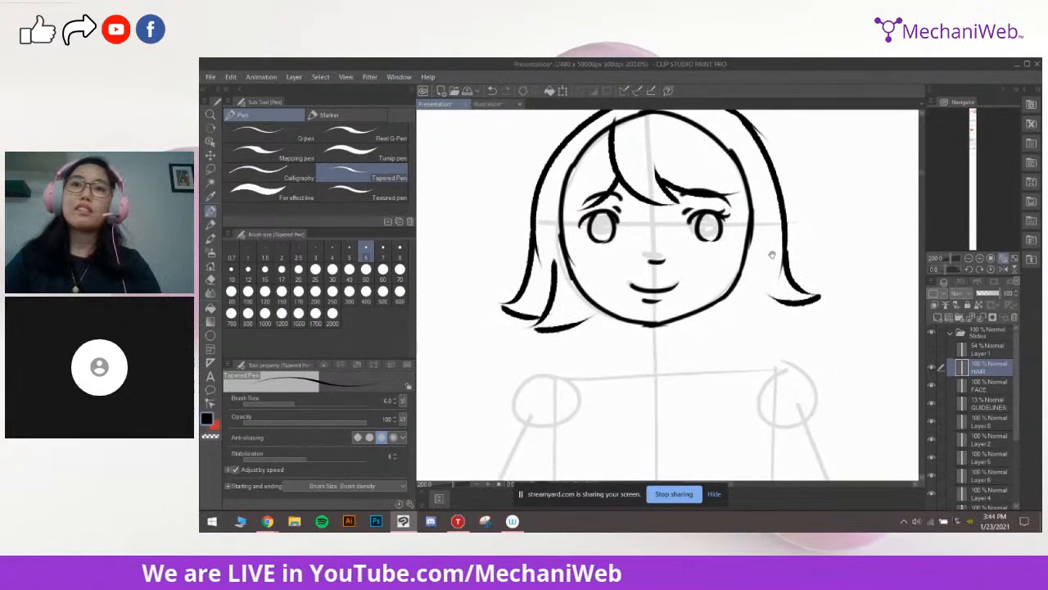
Ink an ear on each side of the head, level with the eyes
left_click_drag(772, 255, 796, 273)
left_click_drag(588, 247, 590, 278)
key("ctrl+z")
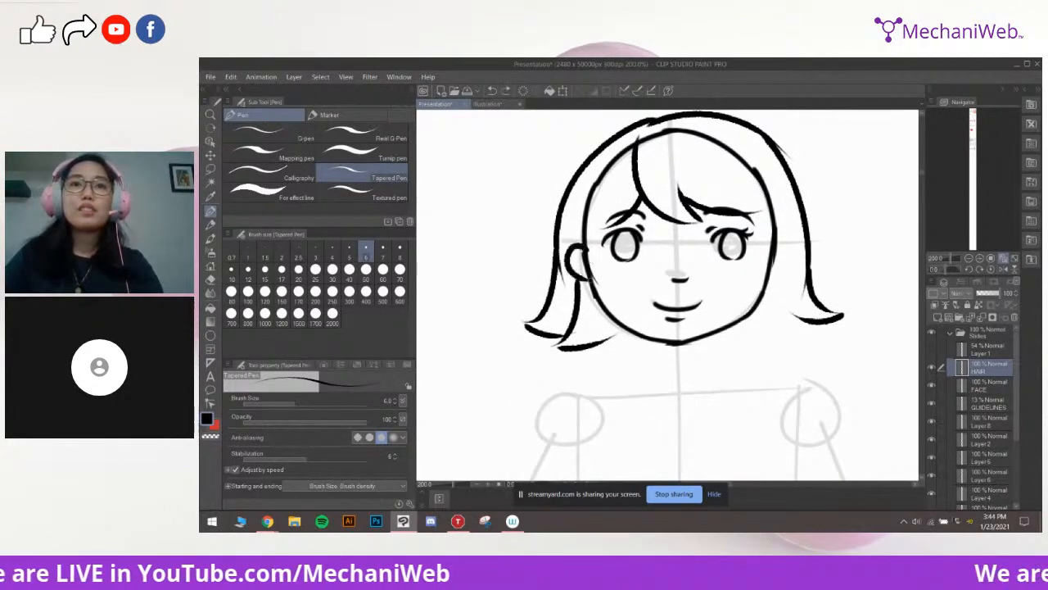
mouse_move(780, 240)
left_mouse_down()
mouse_move(783, 283)
mouse_move(754, 260)
left_mouse_up()
key("ctrl+z")
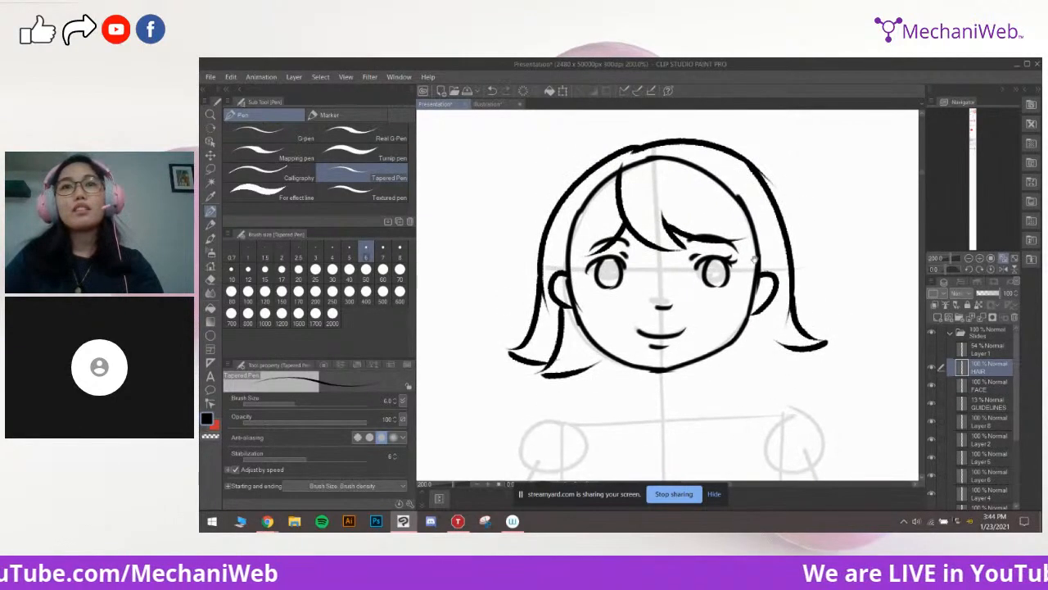
Erase the head outline that shows through the hair on the FACE layer, using the Hard eraser at size 10
left_click(972, 403)
left_click(932, 403)
left_click(931, 383)
left_click(970, 385)
left_click_drag(575, 163, 585, 180)
key("e")
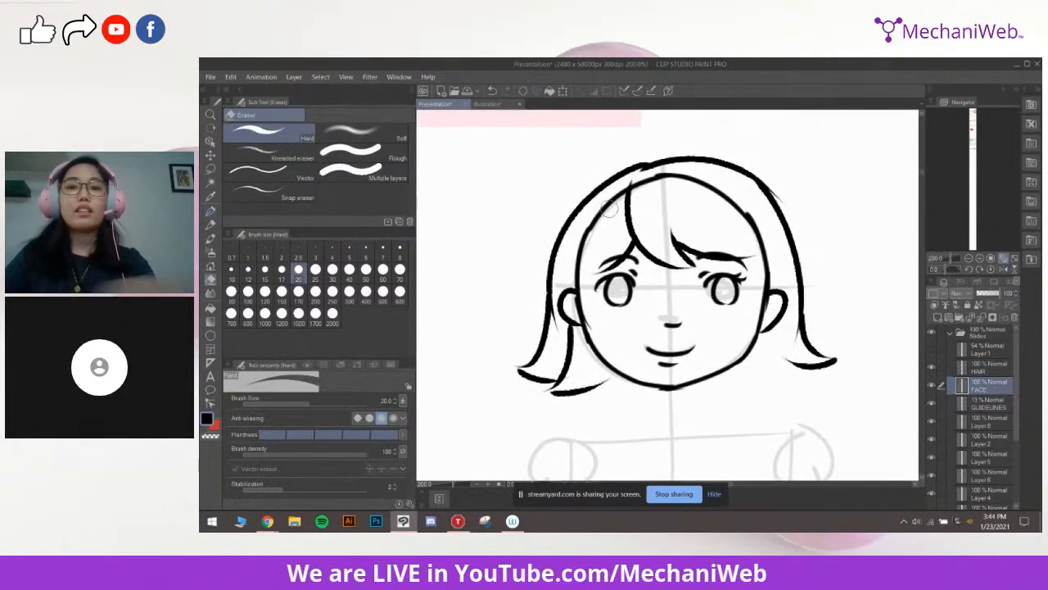
key("bracketleft")
key("bracketleft")
key("bracketleft")
key("bracketleft")
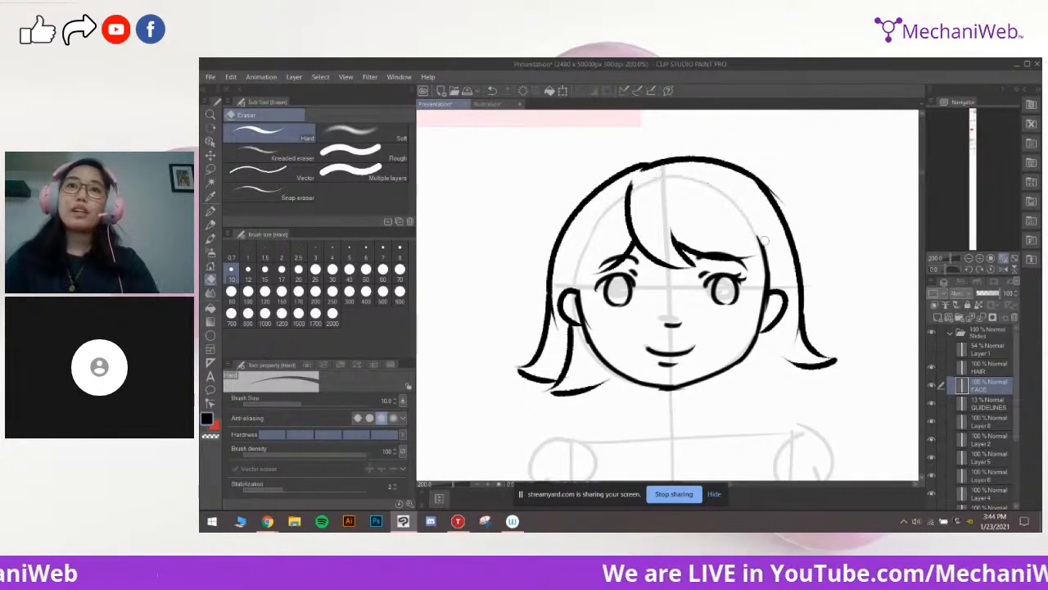
mouse_move(728, 339)
left_mouse_down()
mouse_move(723, 291)
mouse_move(735, 282)
mouse_move(725, 306)
mouse_move(699, 275)
left_mouse_up()
Ink strands on the HAIR layer connecting the fringe ends to both ears with the Tapered Pen
key("p")
left_click(977, 365)
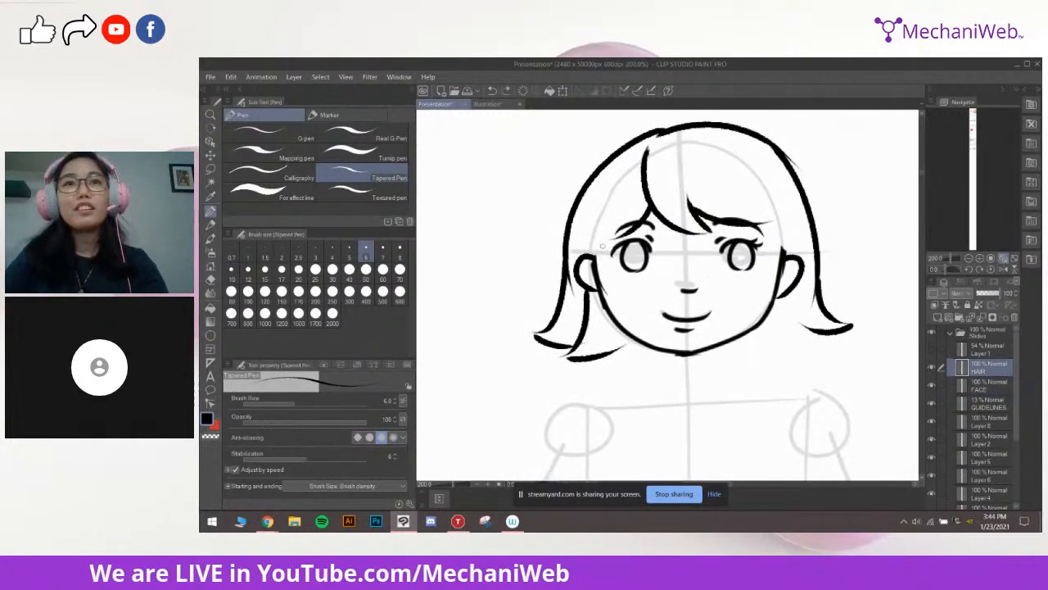
key("ctrl+z")
left_click_drag(753, 226, 785, 249)
Reduce the Tapered Pen to size 3 and draw two small blush marks on each cheek
mouse_move(759, 351)
left_mouse_down()
mouse_move(739, 336)
mouse_move(739, 355)
left_mouse_up()
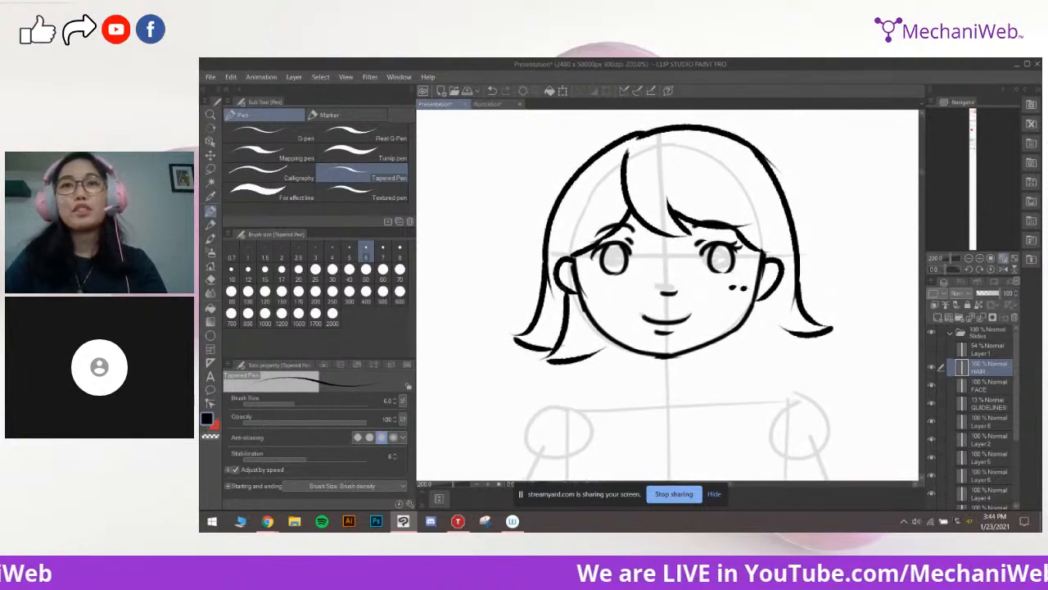
key("bracketleft")
key("bracketleft")
key("bracketleft")
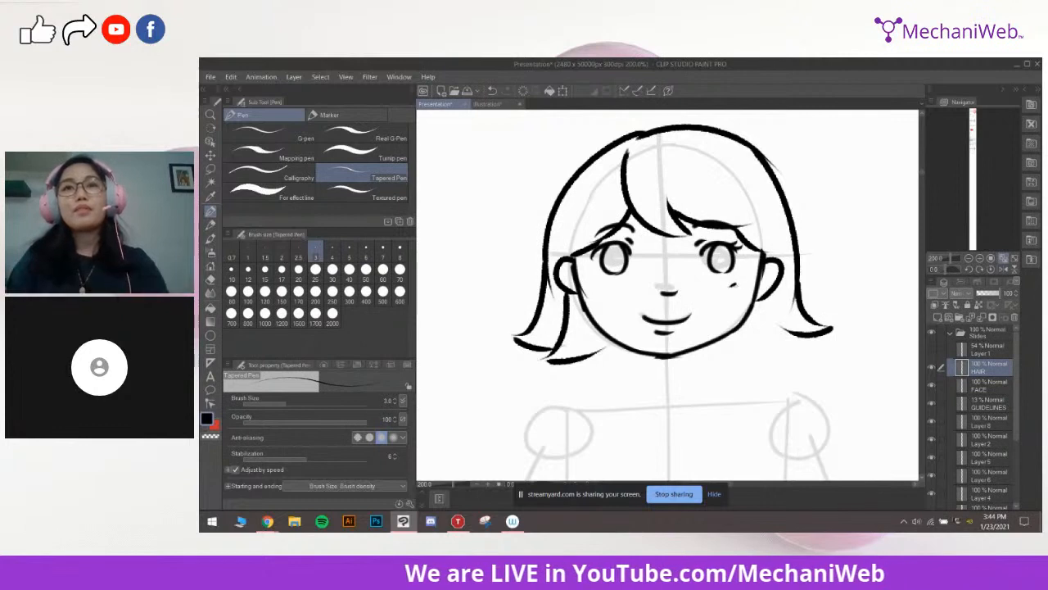
mouse_move(739, 377)
left_mouse_down()
mouse_move(729, 339)
mouse_move(750, 286)
left_mouse_up()
Add a new layer above HAIR and name it BODY
key("p")
mouse_move(765, 374)
left_mouse_down()
mouse_move(765, 353)
mouse_move(739, 366)
left_mouse_up()
scroll(765, 353, "down", 1)
left_click(942, 317)
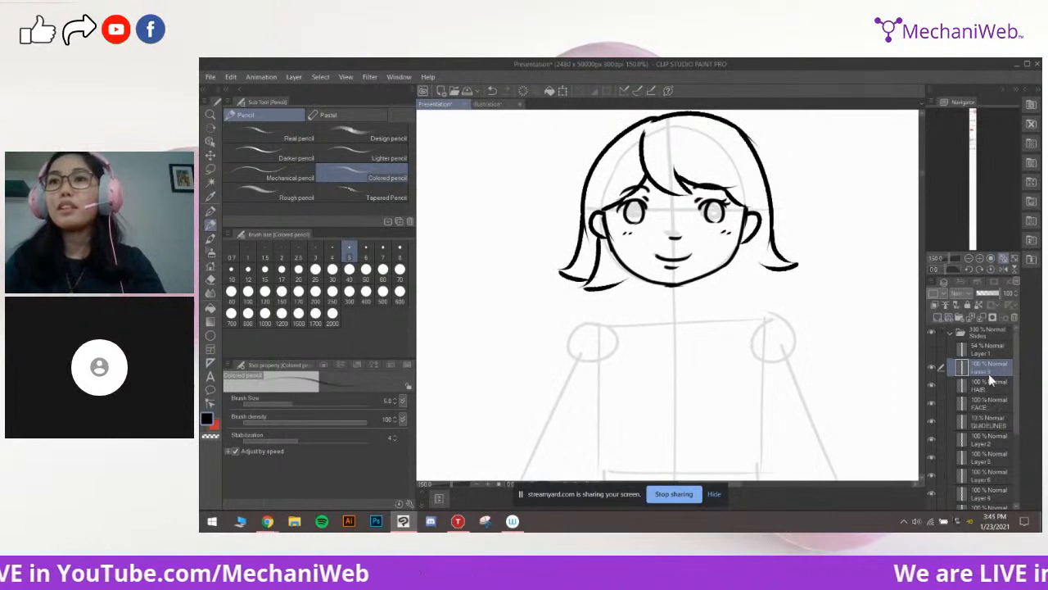
double_click(988, 373)
type("BODY")
key("Return")
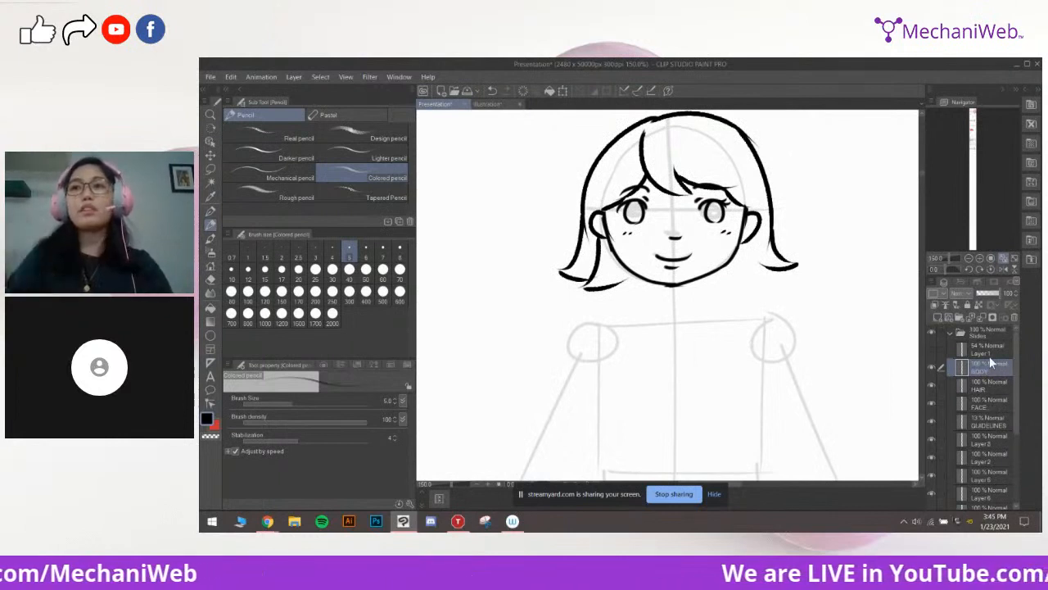
Ink both sides of the neck curving out into the shoulders on the BODY layer with the G-pen
key("p")
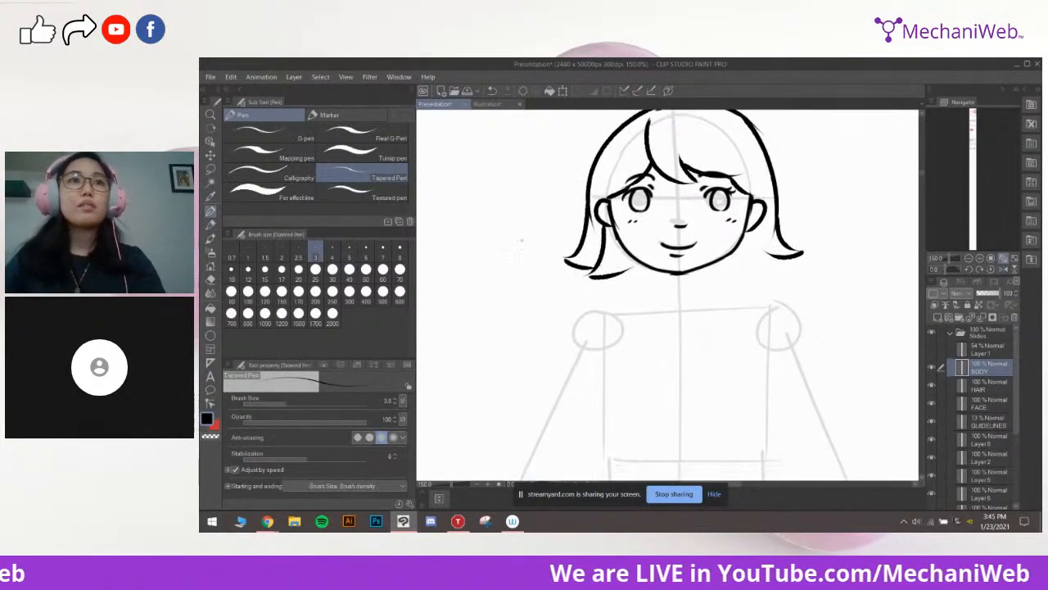
left_click(309, 137)
left_click_drag(646, 263, 619, 289)
mouse_move(665, 304)
left_mouse_down()
mouse_move(671, 281)
mouse_move(677, 290)
mouse_move(700, 274)
left_mouse_up()
left_click_drag(700, 274, 724, 269)
mouse_move(702, 251)
left_mouse_down()
mouse_move(682, 243)
mouse_move(742, 268)
left_mouse_up()
mouse_move(742, 270)
left_mouse_down()
mouse_move(720, 268)
mouse_move(746, 274)
left_mouse_up()
key("ctrl+z")
key("ctrl+z")
key("ctrl+z")
left_click_drag(677, 254, 752, 273)
key("ctrl+z")
left_click_drag(655, 279, 768, 273)
key("ctrl+z")
left_click_drag(698, 253, 785, 275)
key("ctrl+z")
Ink the rounded left shoulder and the outer line of the right arm following the guidelines
mouse_move(634, 254)
left_mouse_down()
mouse_move(568, 272)
mouse_move(573, 283)
mouse_move(558, 274)
mouse_move(549, 297)
left_mouse_up()
mouse_move(573, 288)
left_mouse_down()
mouse_move(547, 267)
mouse_move(535, 306)
left_mouse_up()
key("ctrl+z")
key("ctrl+z")
mouse_move(748, 249)
left_mouse_down()
mouse_move(735, 253)
mouse_move(754, 301)
left_mouse_up()
key("ctrl+z")
key("e")
mouse_move(750, 258)
left_mouse_down()
mouse_move(738, 250)
mouse_move(790, 379)
left_mouse_up()
key("p")
key("ctrl+z")
left_click_drag(750, 278, 801, 404)
Ink both sides of the torso from the armpits, narrowing at the waist and widening into the hips
mouse_move(593, 316)
left_mouse_down()
mouse_move(630, 279)
mouse_move(607, 332)
left_mouse_up()
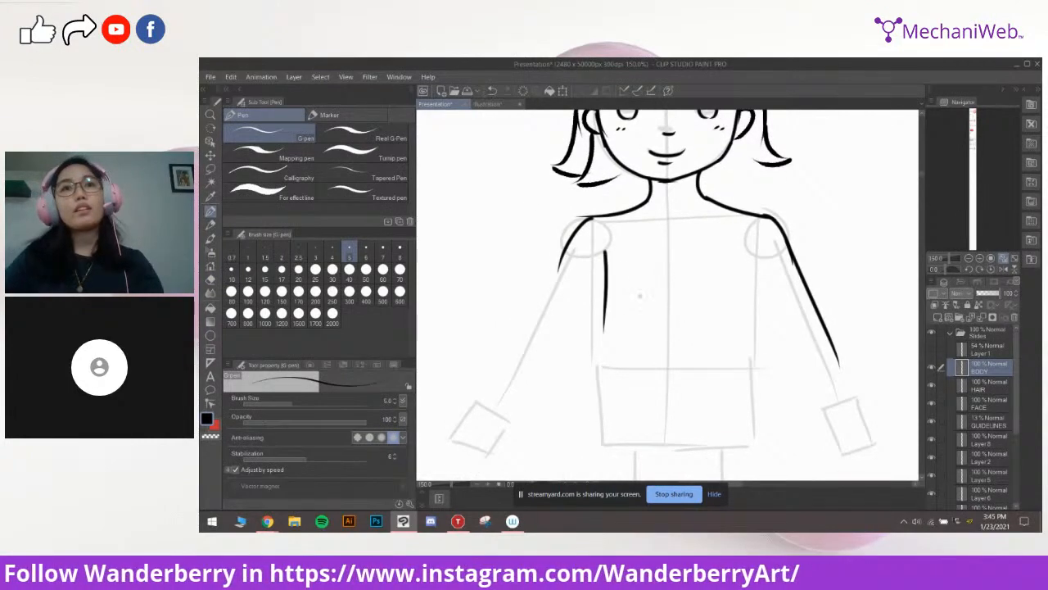
scroll(677, 261, "down", 1)
left_click_drag(702, 258, 685, 269)
key("ctrl+z")
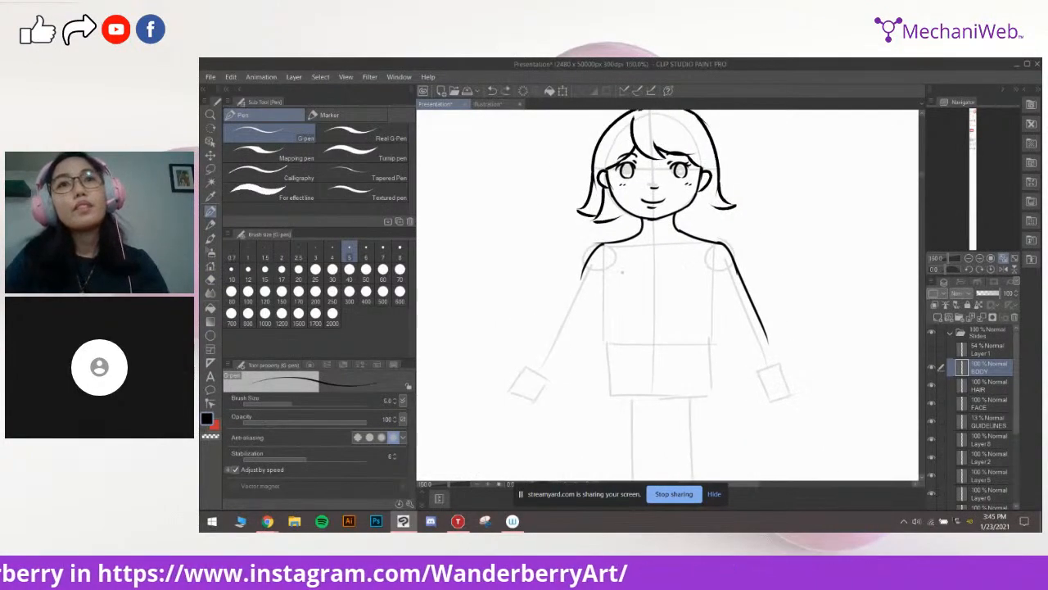
left_click_drag(621, 272, 623, 280)
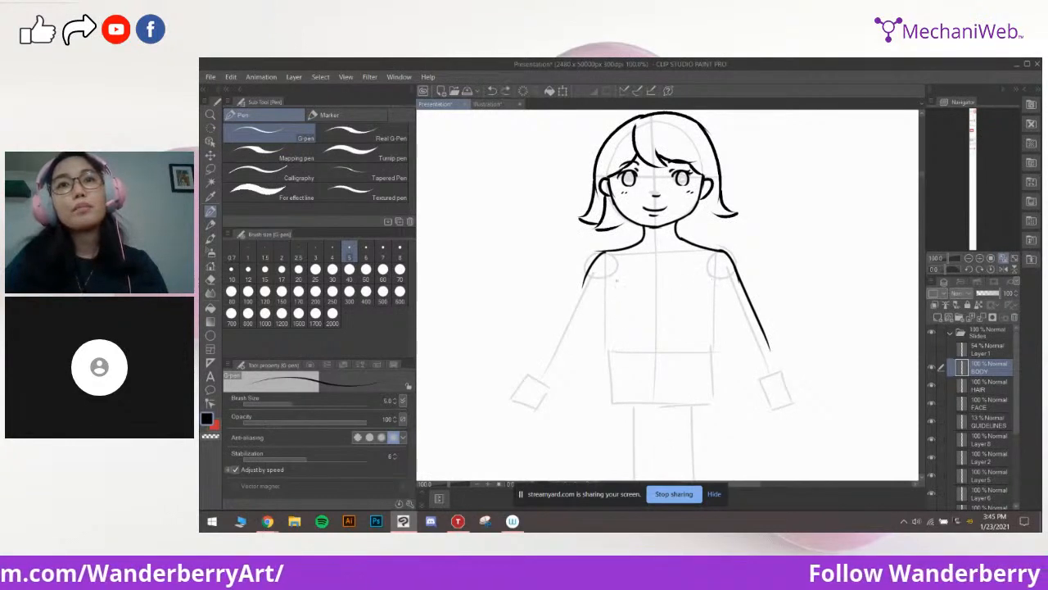
mouse_move(714, 276)
left_mouse_down()
mouse_move(705, 319)
mouse_move(721, 291)
mouse_move(707, 318)
left_mouse_up()
key("ctrl+z")
key("ctrl+z")
mouse_move(720, 265)
left_mouse_down()
mouse_move(717, 342)
mouse_move(692, 334)
mouse_move(687, 315)
left_mouse_up()
left_click_drag(632, 236, 632, 378)
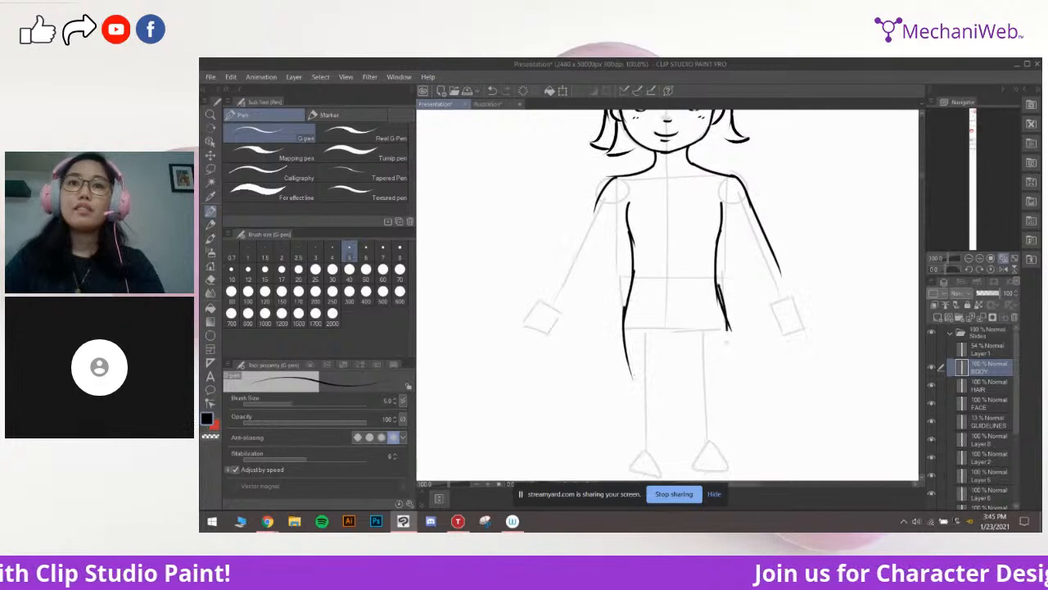
Rework the hip curves on both sides below the waist
left_click_drag(724, 307, 720, 367)
left_click_drag(710, 355, 718, 330)
key("ctrl+z")
key("ctrl+z")
key("ctrl+z")
left_click_drag(641, 249, 616, 312)
key("ctrl+z")
left_click_drag(637, 246, 626, 343)
Ink the outer line of the right leg from the hip down to the foot guideline
left_click_drag(724, 247, 734, 372)
key("ctrl+z")
left_click_drag(742, 293, 733, 382)
key("ctrl+z")
mouse_move(770, 273)
left_mouse_down()
mouse_move(747, 265)
mouse_move(724, 365)
left_mouse_up()
key("ctrl+z")
left_click_drag(719, 270, 723, 385)
Ink the short crotch line between the legs and the inner line of the right leg
left_click_drag(658, 291, 671, 292)
mouse_move(687, 280)
left_mouse_down()
mouse_move(677, 263)
mouse_move(695, 304)
mouse_move(681, 391)
mouse_move(683, 350)
left_mouse_up()
key("ctrl+z")
scroll(710, 279, "up", 1)
key("ctrl+z")
key("ctrl+z")
key("ctrl+z")
left_click_drag(654, 217, 676, 371)
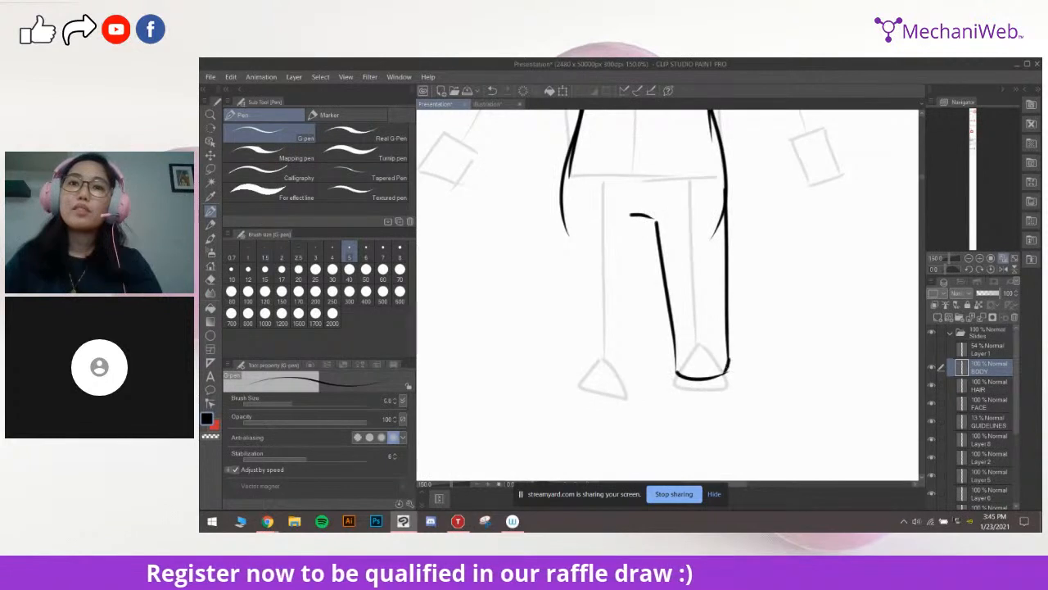
Ink the inner and outer lines of the left leg down toward the foot guideline
mouse_move(626, 232)
left_mouse_down()
mouse_move(659, 225)
mouse_move(666, 250)
mouse_move(662, 375)
left_mouse_up()
left_click_drag(644, 326, 653, 327)
key("ctrl+z")
left_click_drag(624, 203, 605, 362)
left_click_drag(626, 287, 618, 305)
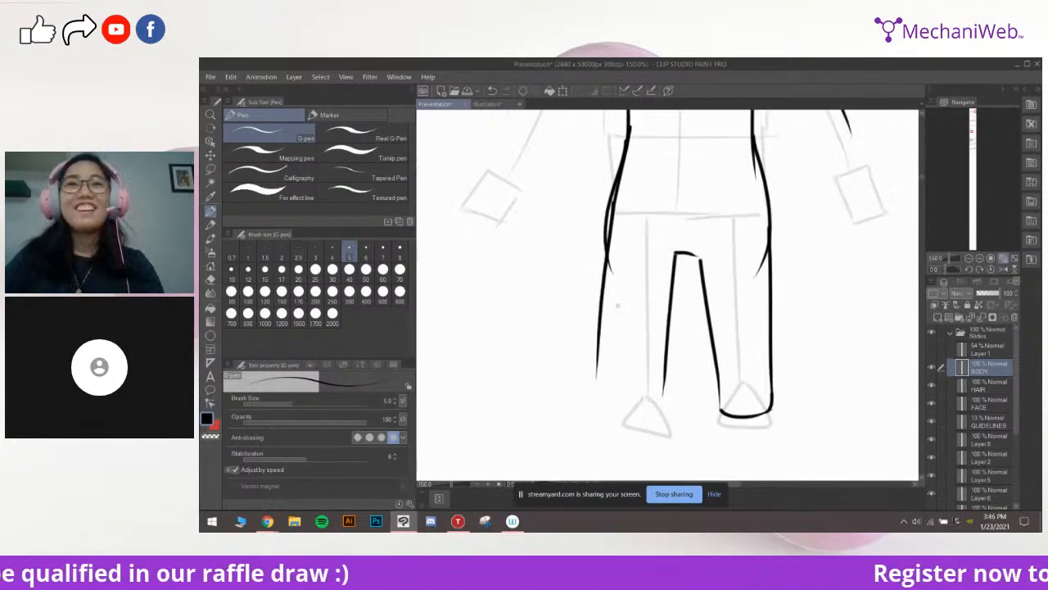
Erase the overlapping outer leg line beside the left hip curve and the stray line end at the right side of the waist
key("e")
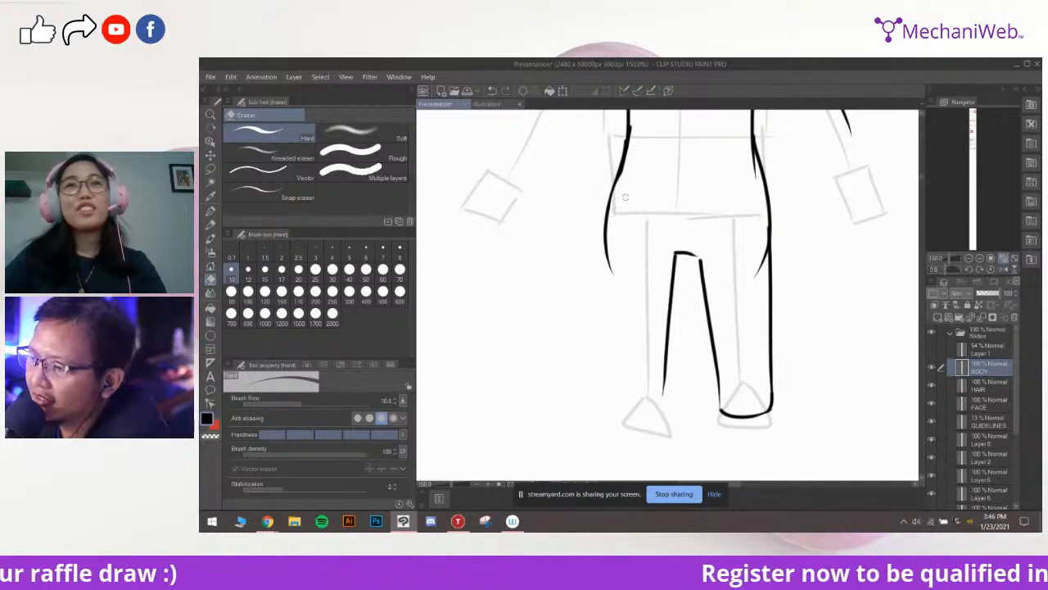
left_click_drag(766, 149, 729, 179)
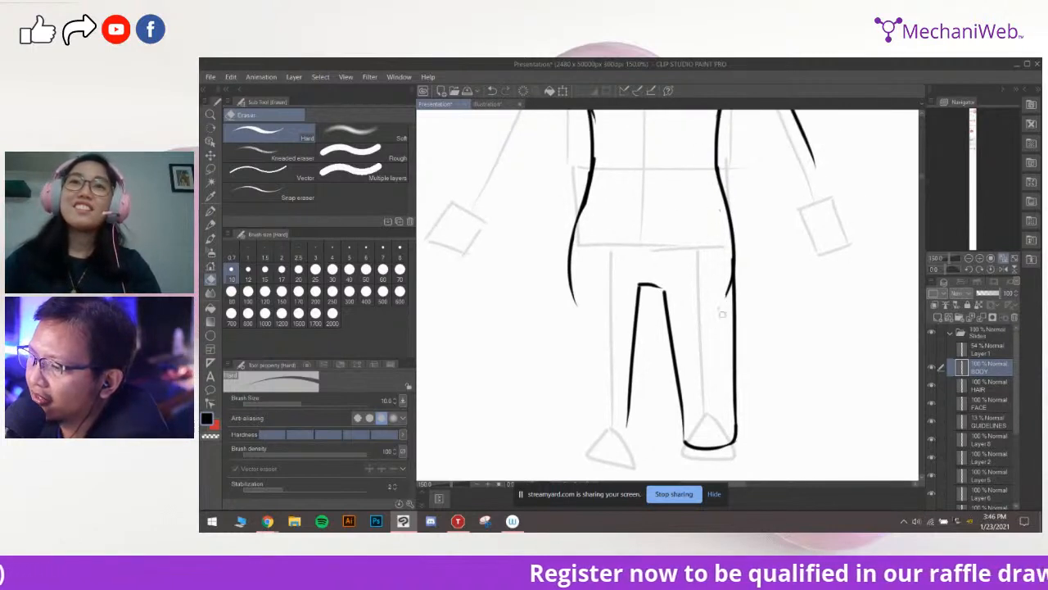
mouse_move(635, 269)
left_mouse_down()
mouse_move(652, 290)
mouse_move(622, 242)
left_mouse_up()
key("p")
key("ctrl+z")
mouse_move(629, 307)
left_mouse_down()
mouse_move(631, 279)
mouse_move(621, 279)
left_mouse_up()
left_click_drag(579, 199, 572, 359)
key("ctrl+z")
mouse_move(607, 218)
left_mouse_down()
mouse_move(604, 234)
mouse_move(578, 221)
left_mouse_up()
Erase the old left hip curve with a larger hard eraser and re-ink the outer line from the hip down the thigh
key("e")
key("bracketright")
key("bracketright")
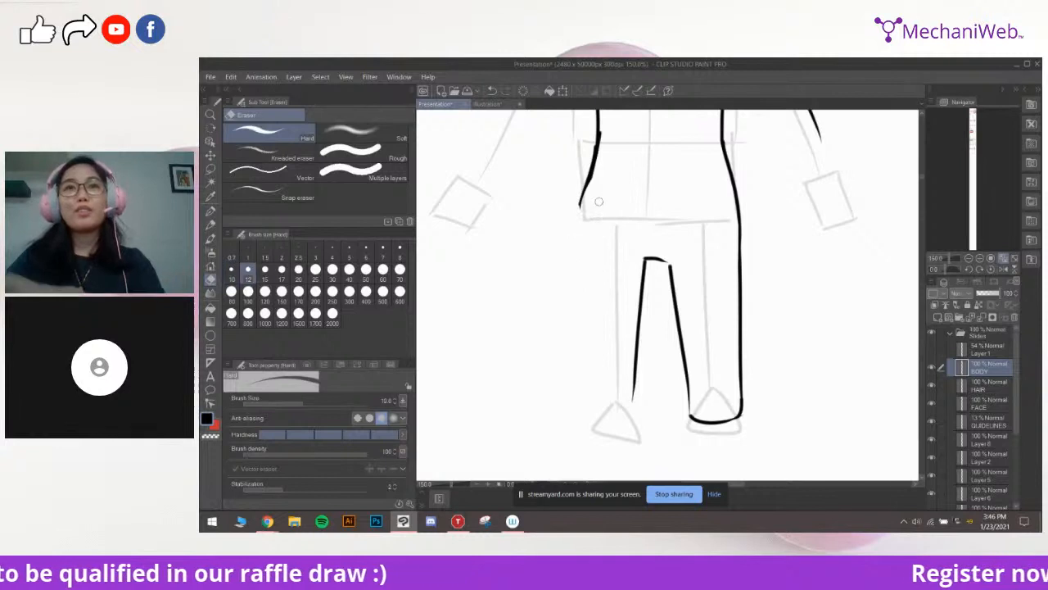
left_click_drag(591, 180, 582, 211)
key("p")
left_click_drag(625, 174, 618, 179)
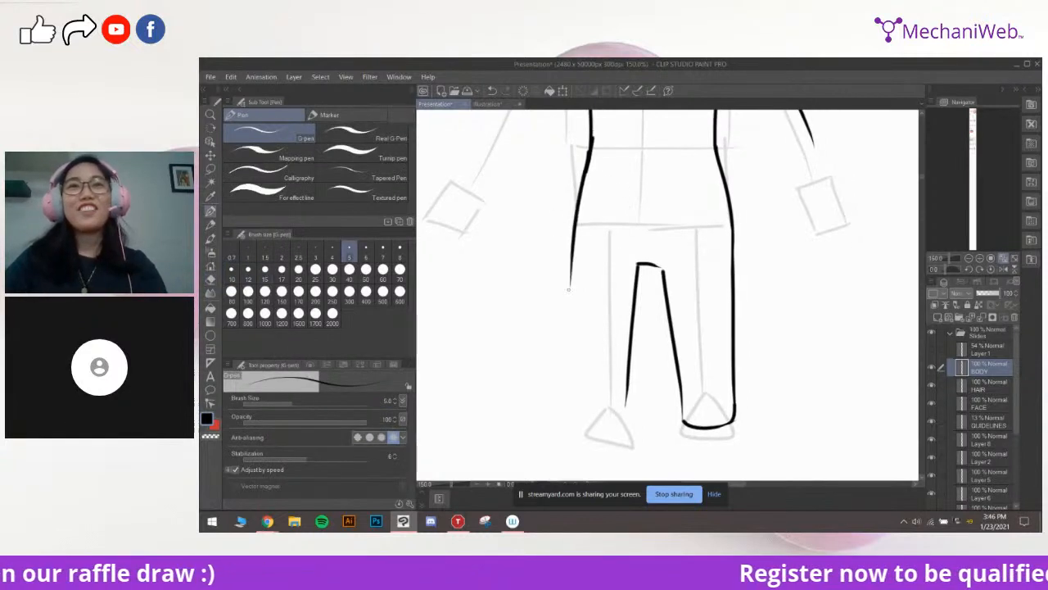
left_click_drag(569, 293, 594, 267)
key("ctrl+z")
mouse_move(617, 131)
left_mouse_down()
mouse_move(598, 283)
mouse_move(597, 297)
mouse_move(614, 266)
mouse_move(609, 376)
left_mouse_up()
key("ctrl+z")
key("ctrl+z")
left_click_drag(606, 261, 604, 385)
mouse_move(622, 277)
left_mouse_down()
mouse_move(626, 241)
mouse_move(596, 346)
left_mouse_up()
key("ctrl+z")
key("ctrl+z")
key("ctrl+z")
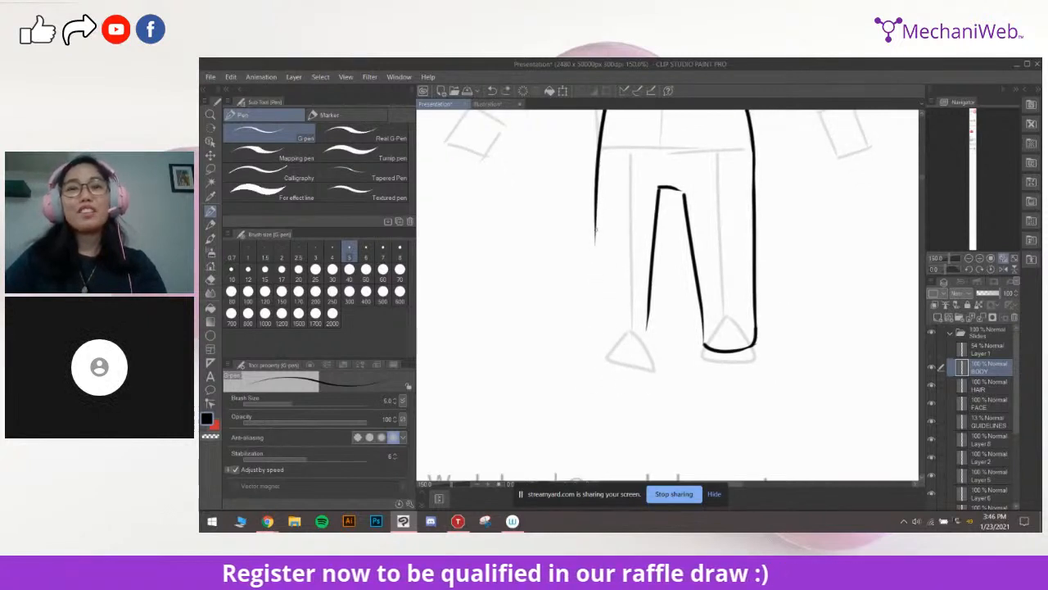
Extend the left leg's outer and inner lines to the foot guideline with brush size 4 and close them with a curved hem
key("[")
mouse_move(608, 234)
left_mouse_down()
mouse_move(587, 321)
mouse_move(586, 349)
left_mouse_up()
left_click_drag(649, 310, 642, 367)
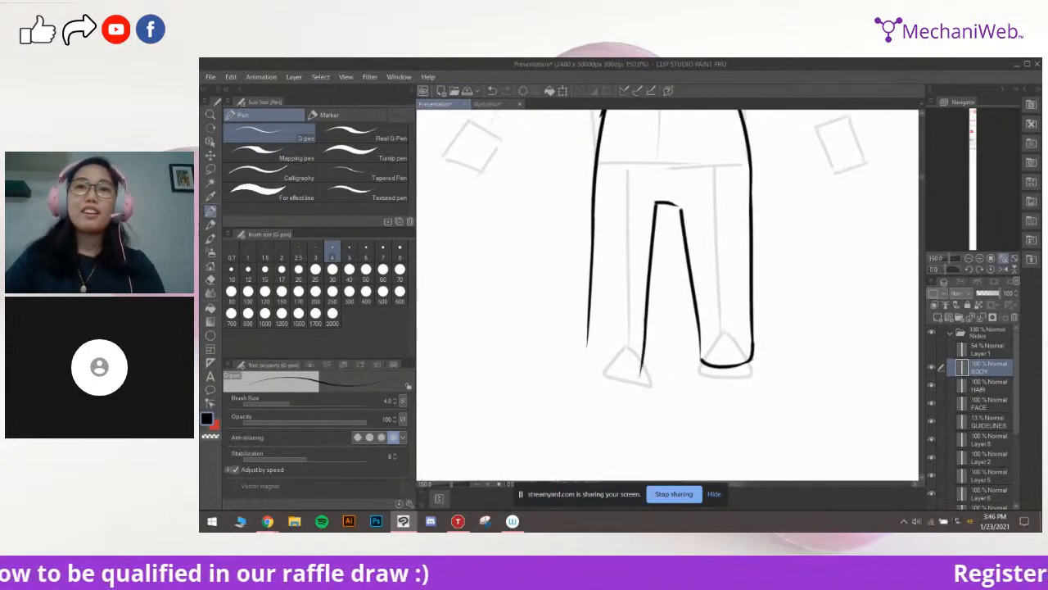
left_click_drag(589, 345, 588, 362)
left_click_drag(597, 330, 590, 327)
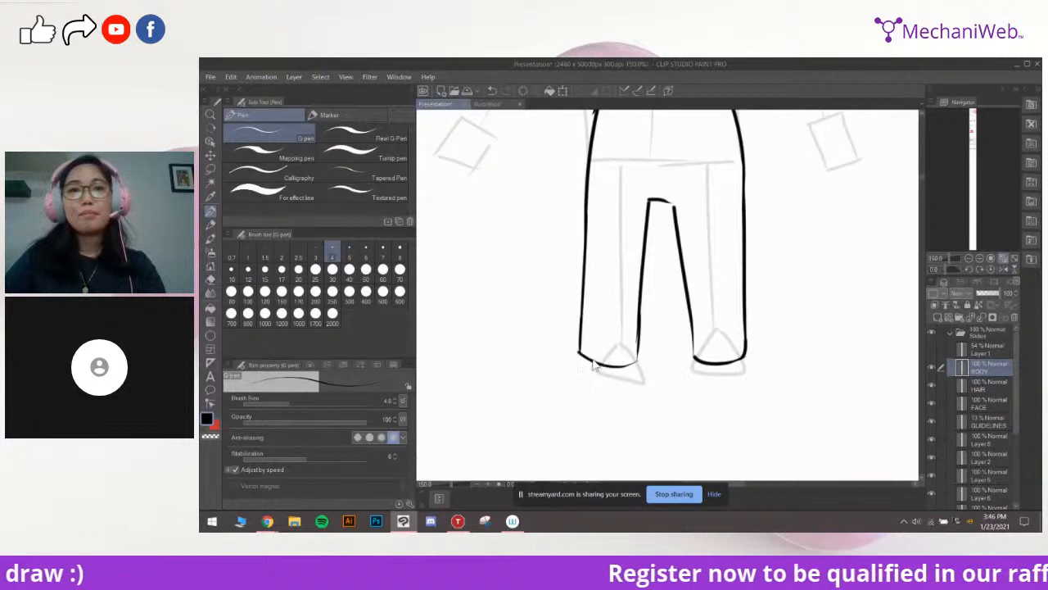
Erase the overshooting line ends at both corners of the left leg's hem
scroll(643, 323, "up", 5)
key("e")
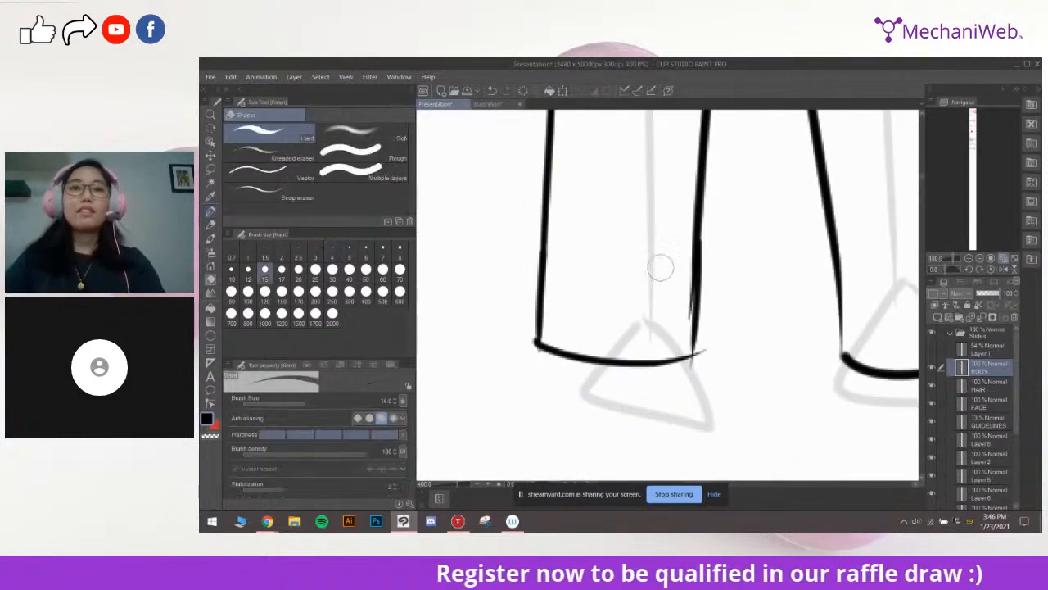
left_click_drag(704, 367, 719, 331)
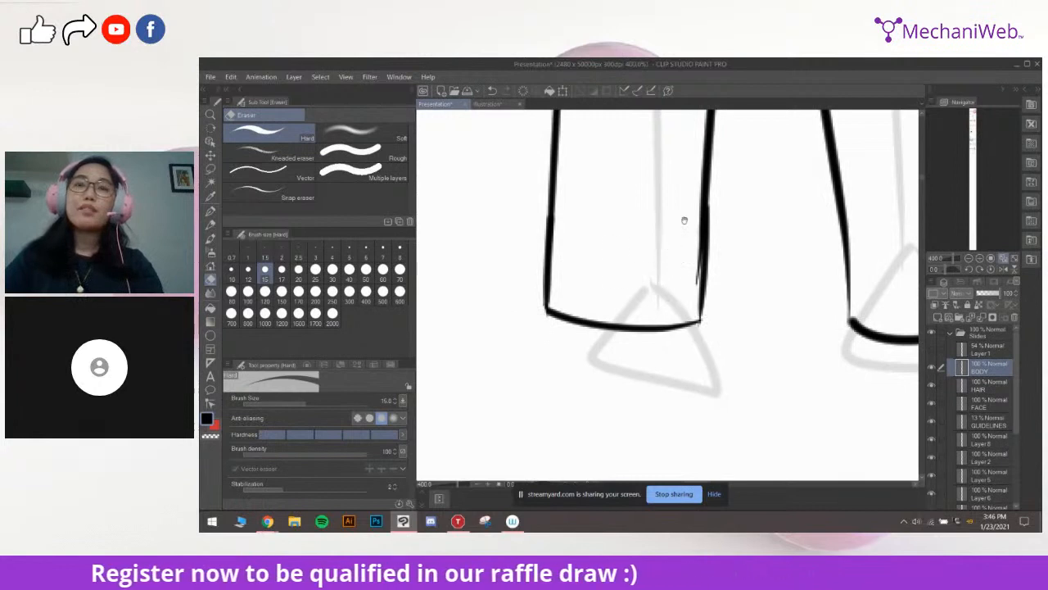
Erase the left leg's sharp hem corners and redraw the inner corner as a rounded curve with the G-pen
left_click_drag(685, 220, 652, 243)
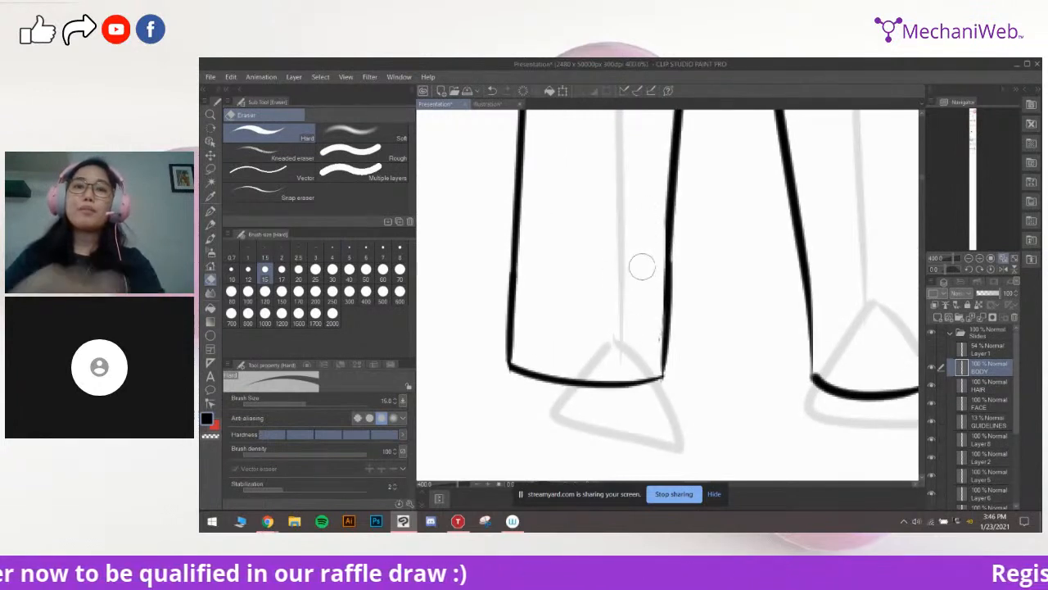
key("p")
left_click_drag(831, 309, 708, 325)
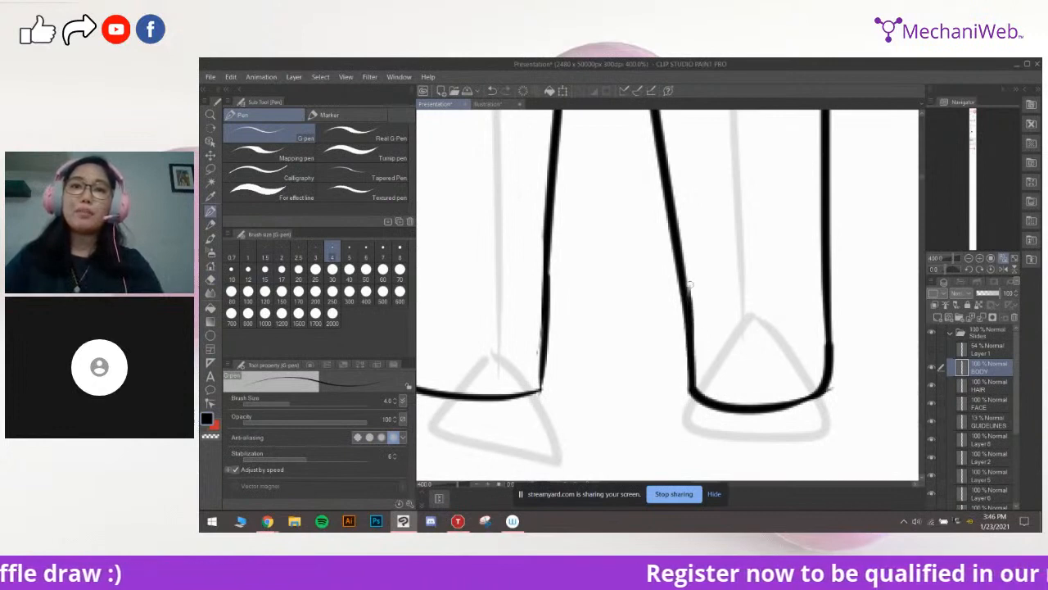
left_click_drag(688, 380, 762, 351)
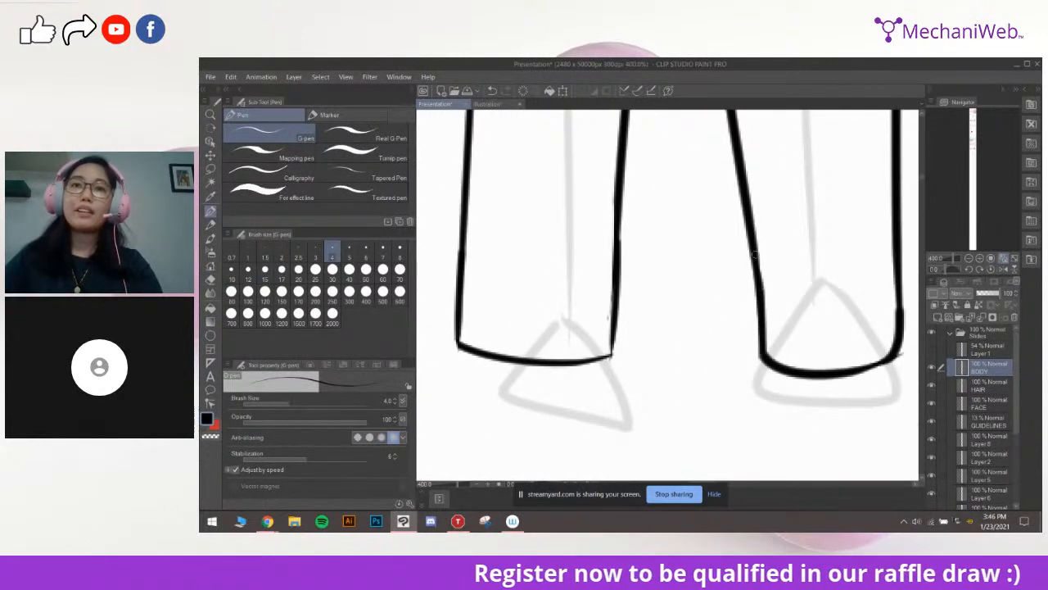
mouse_move(630, 338)
left_mouse_down()
mouse_move(686, 362)
mouse_move(730, 308)
mouse_move(700, 334)
left_mouse_up()
key("e")
left_click_drag(557, 317, 558, 295)
key("p")
mouse_move(733, 274)
left_mouse_down()
mouse_move(741, 267)
mouse_move(713, 332)
mouse_move(706, 319)
mouse_move(739, 291)
left_mouse_up()
key("ctrl+z")
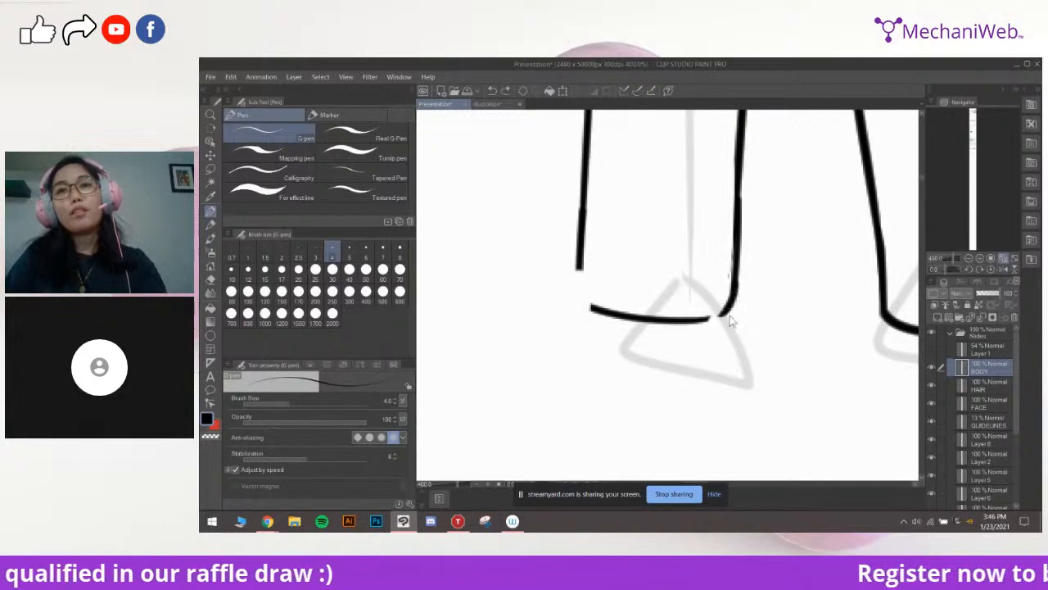
Draw the left leg's rounded outer hem corner, joining the side line to the hem
mouse_move(593, 235)
left_mouse_down()
mouse_move(568, 238)
mouse_move(578, 246)
left_mouse_up()
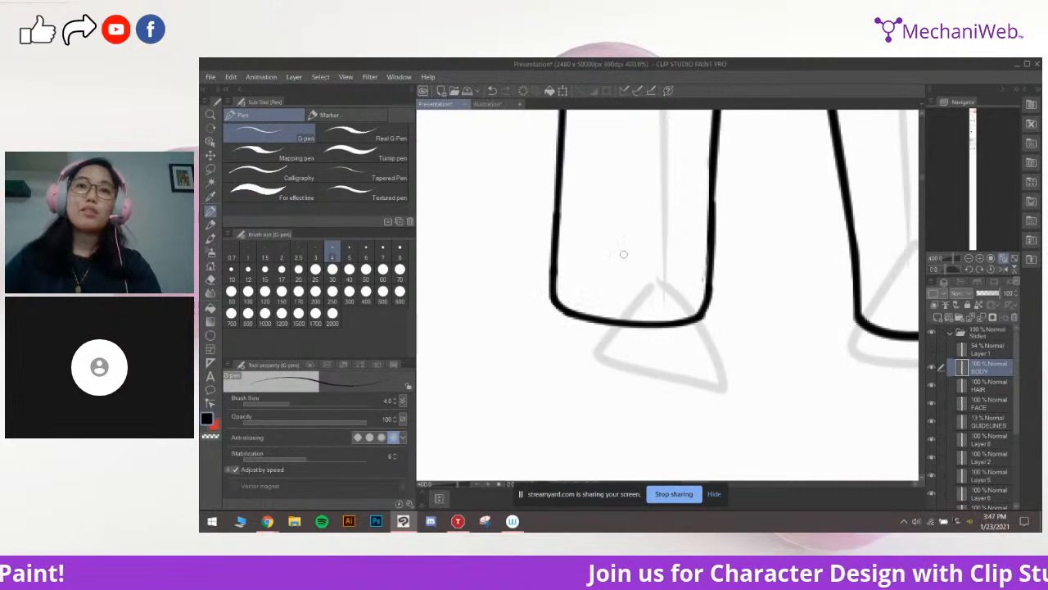
left_click_drag(813, 248, 686, 338)
scroll(686, 338, "down", 3)
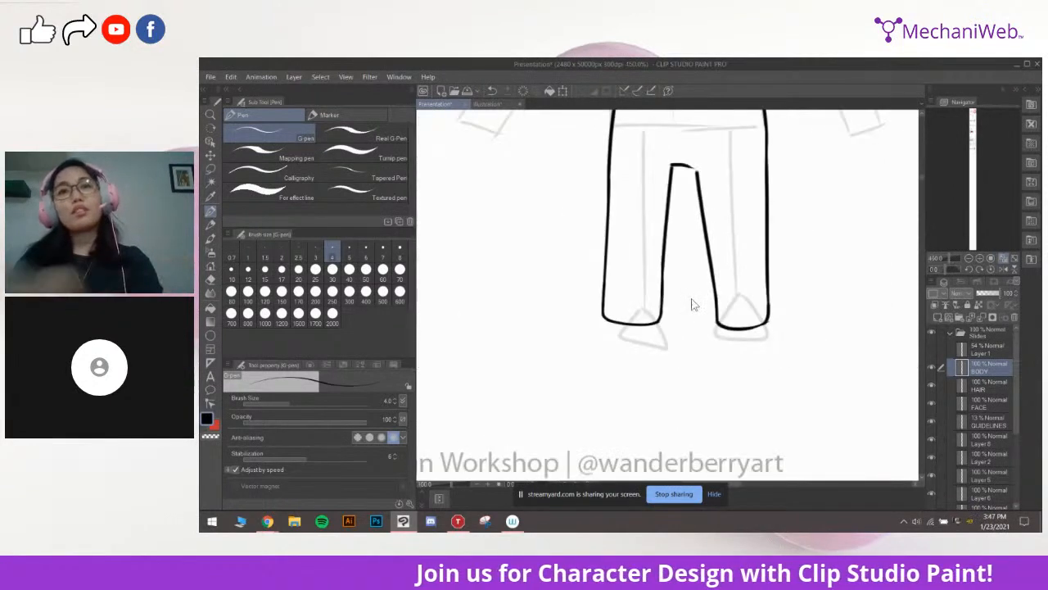
Erase the left leg's inner hem corner and redraw it flaring slightly outward into the hem
left_click_drag(629, 353, 670, 370)
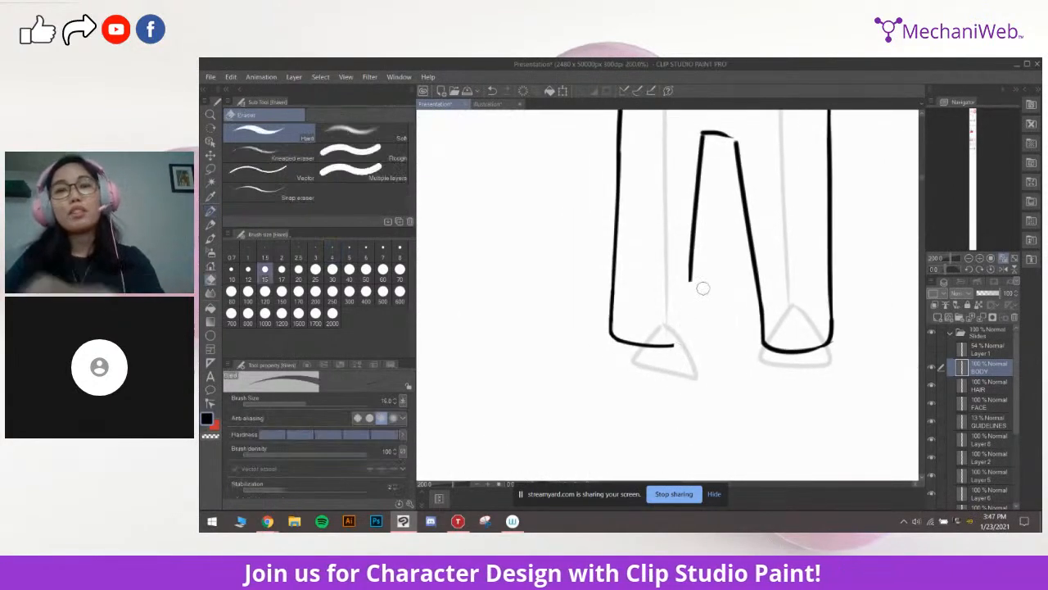
scroll(697, 335, "up", 3)
left_click_drag(698, 336, 703, 315)
mouse_move(674, 220)
left_mouse_down()
mouse_move(669, 343)
mouse_move(669, 291)
mouse_move(684, 319)
left_mouse_up()
key("ctrl+z")
key("ctrl+z")
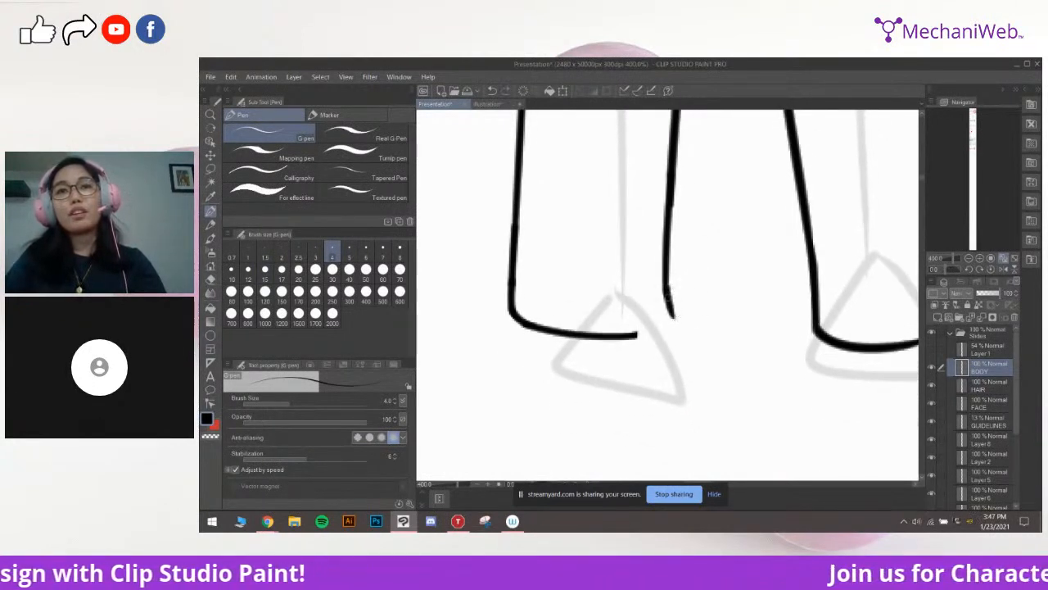
mouse_move(676, 324)
left_mouse_down()
mouse_move(642, 312)
mouse_move(637, 327)
mouse_move(656, 323)
left_mouse_up()
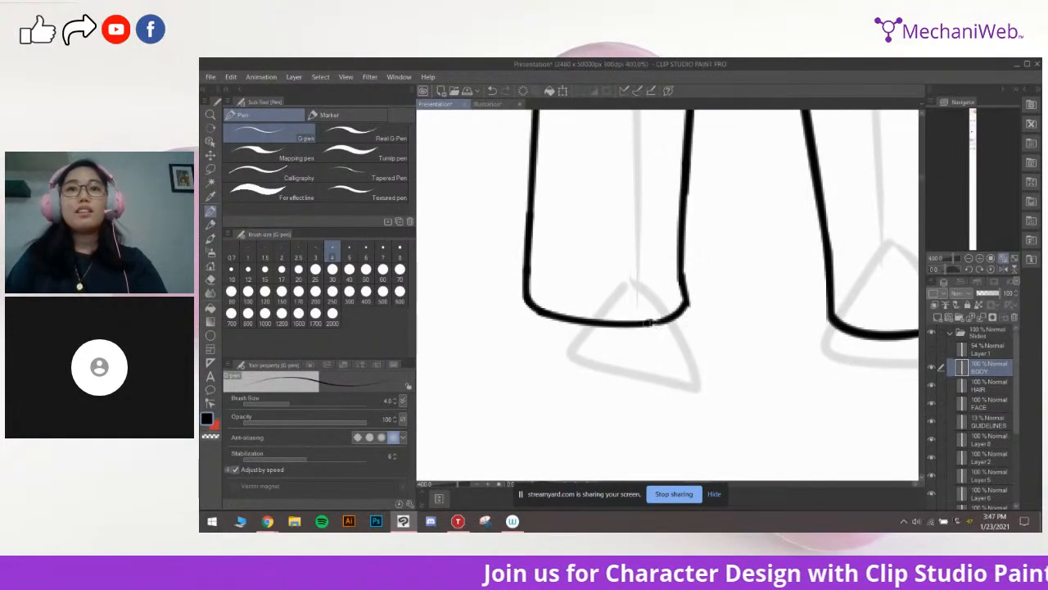
scroll(678, 299, "down", 5)
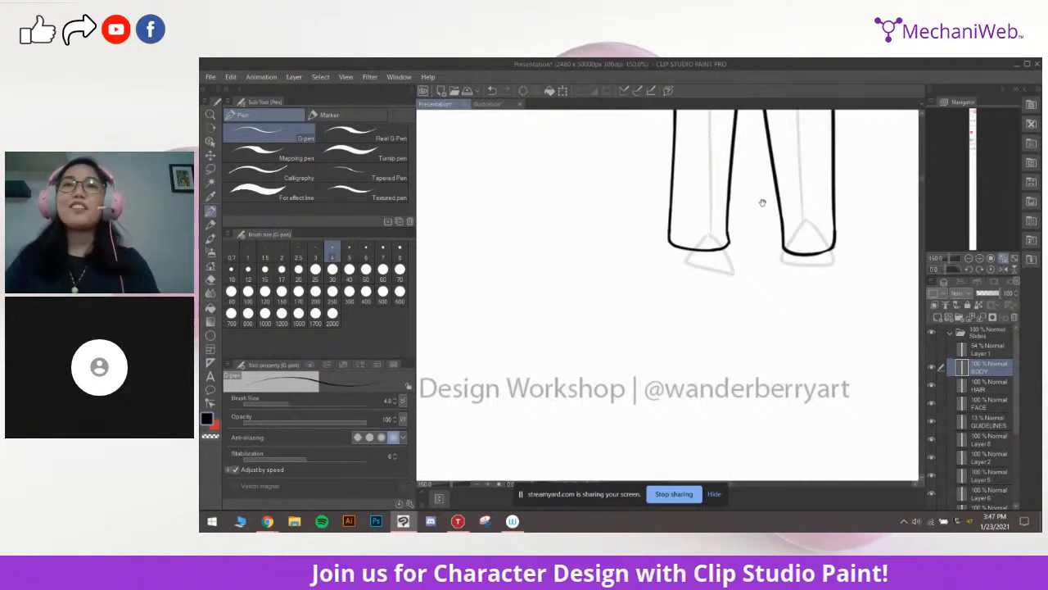
Erase the rough left hip outline between the waist and the upper thigh
key("e")
scroll(741, 270, "up", 3)
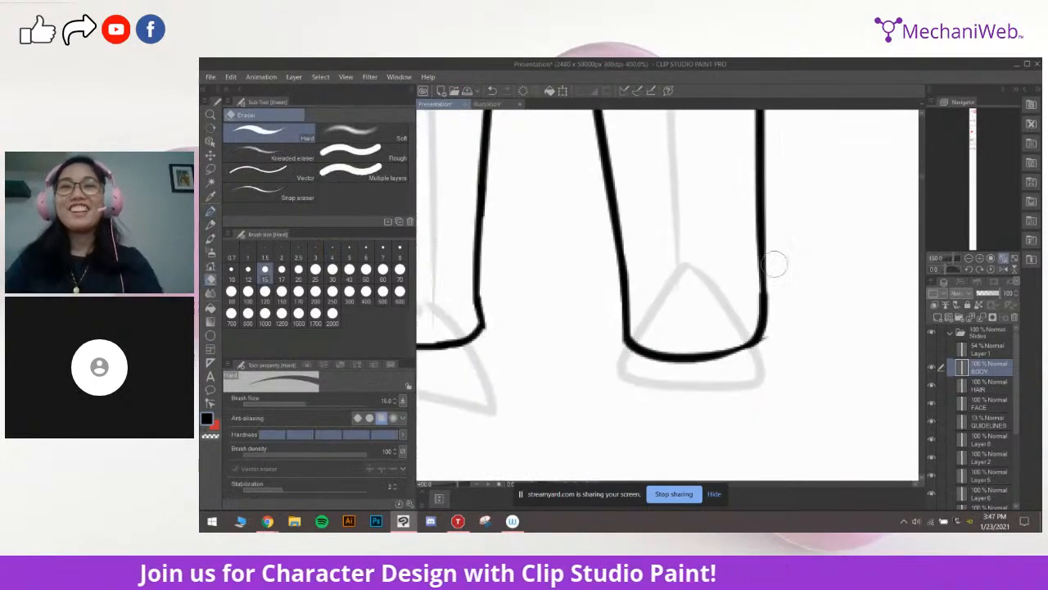
scroll(766, 338, "down", 2)
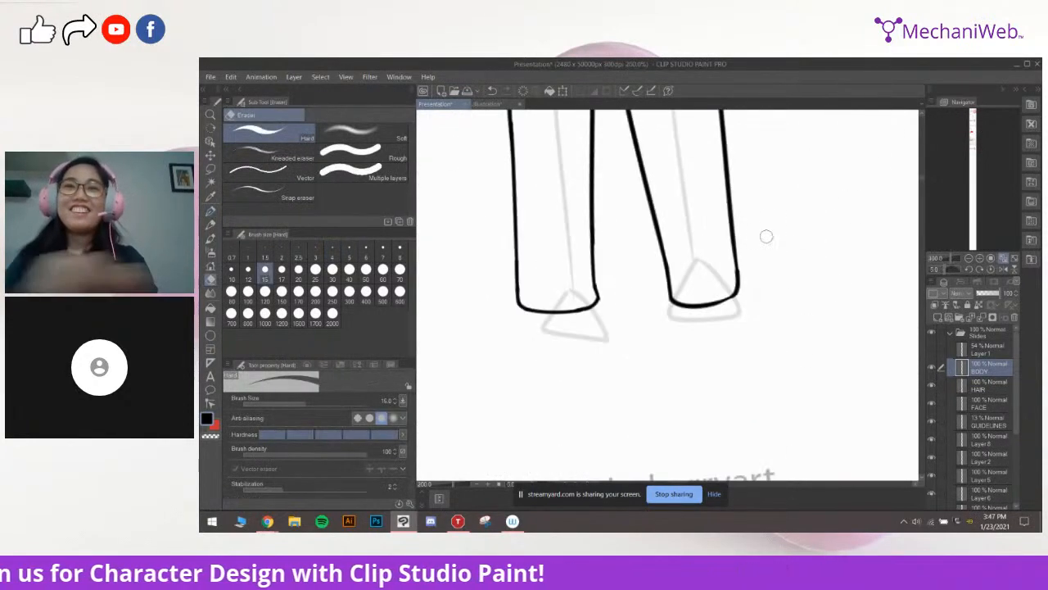
left_click_drag(672, 129, 716, 348)
left_click_drag(734, 260, 732, 338)
scroll(710, 276, "down", 1)
mouse_move(700, 370)
left_mouse_down()
mouse_move(695, 349)
mouse_move(712, 324)
mouse_move(699, 346)
left_mouse_up()
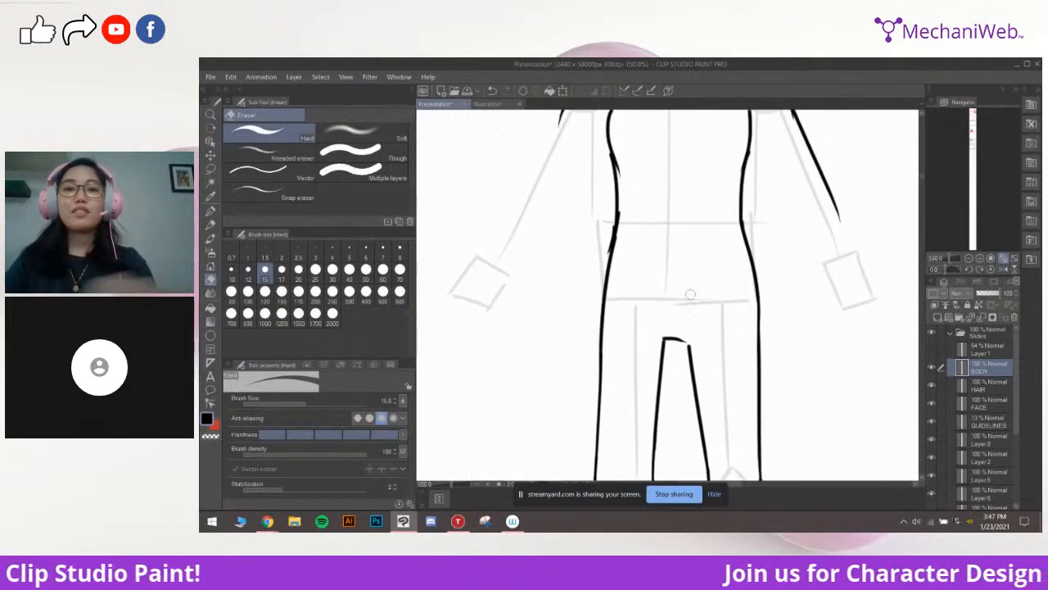
left_click_drag(614, 220, 610, 246)
key("p")
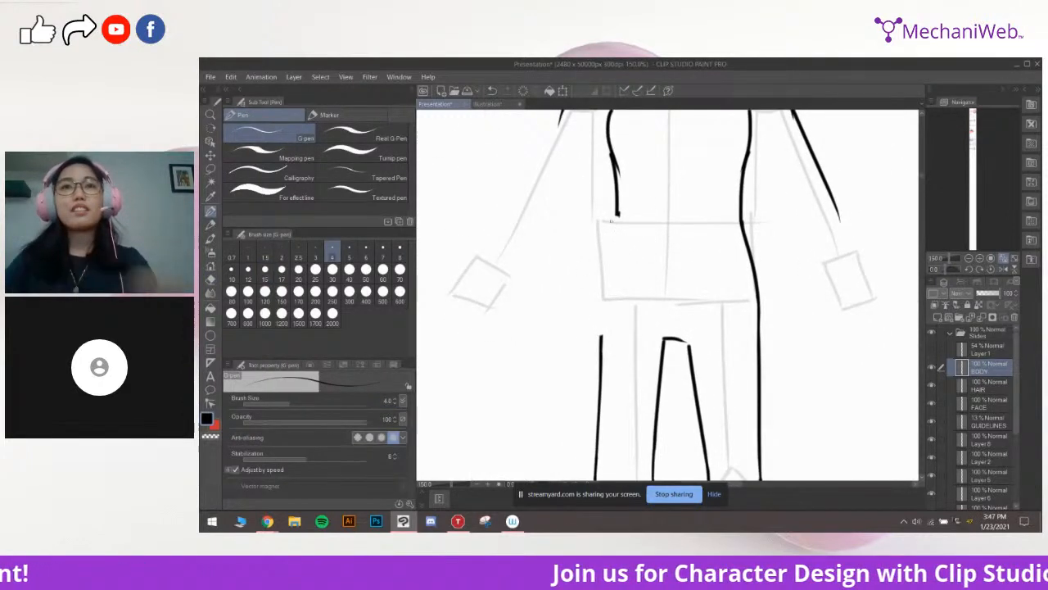
Redraw the left hip curve from the waist down to the thigh line with the G-pen at size 6
key("ctrl+z")
left_click_drag(619, 211, 601, 337)
key("ctrl+z")
key("ctrl+z")
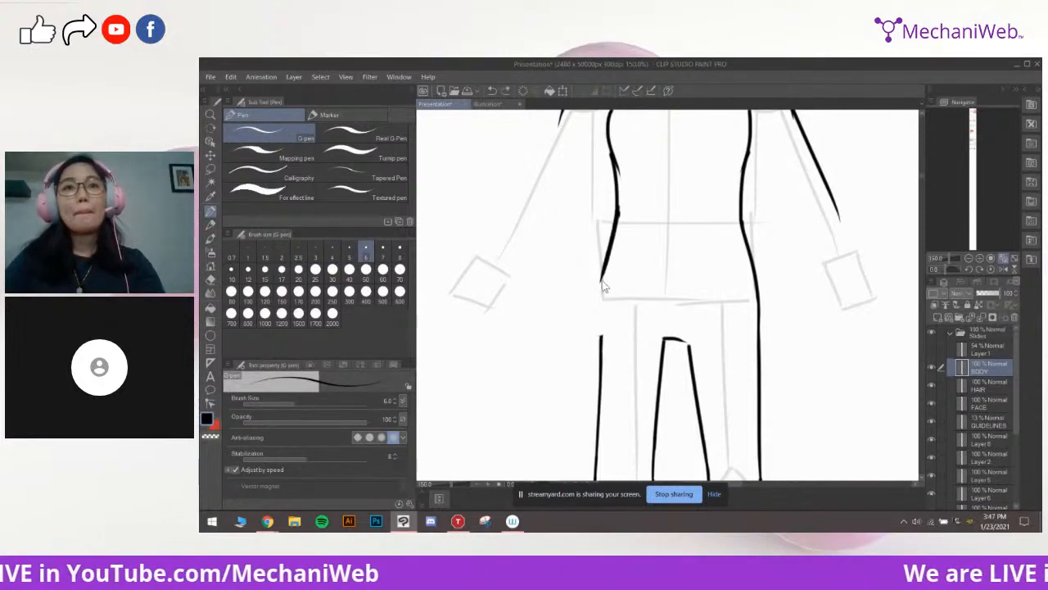
key("e")
left_click_drag(616, 235, 597, 291)
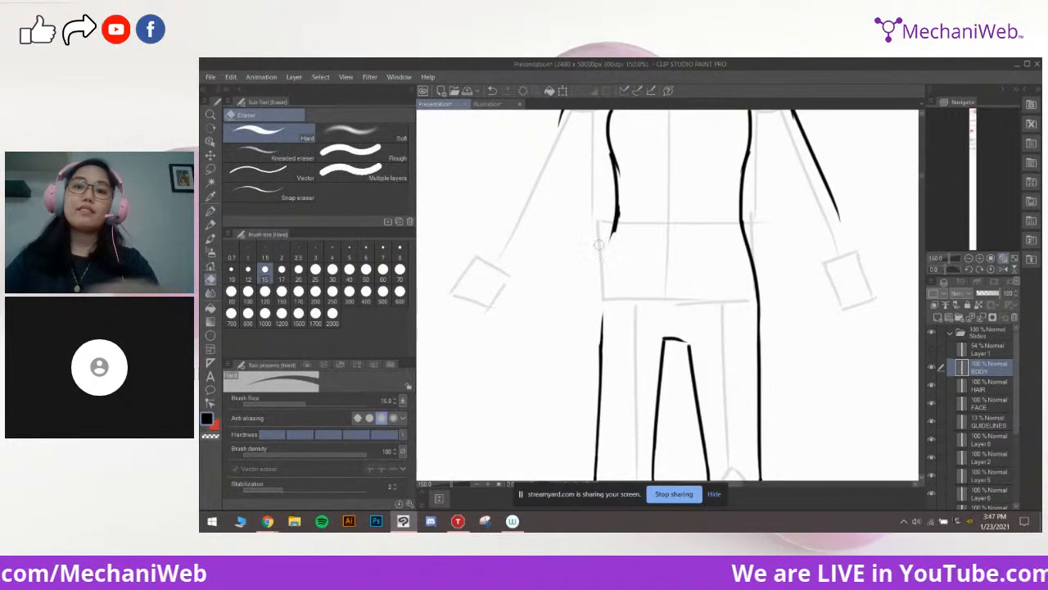
key("p")
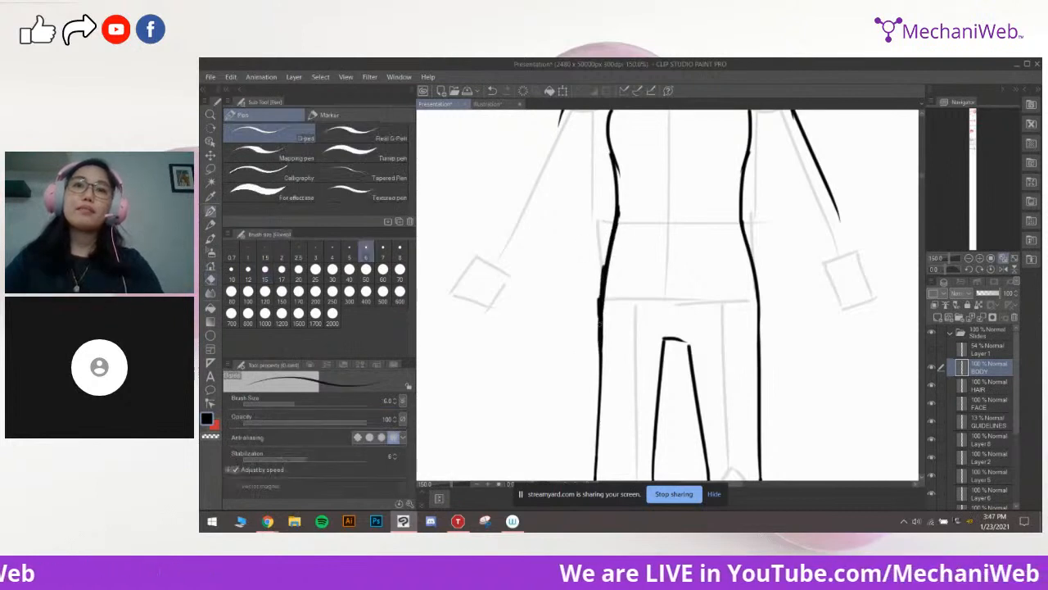
Erase the left shoulder's outer line and redraw it as a smooth curve running into the upper arm
left_click_drag(711, 187, 674, 321)
left_click_drag(628, 251, 672, 276)
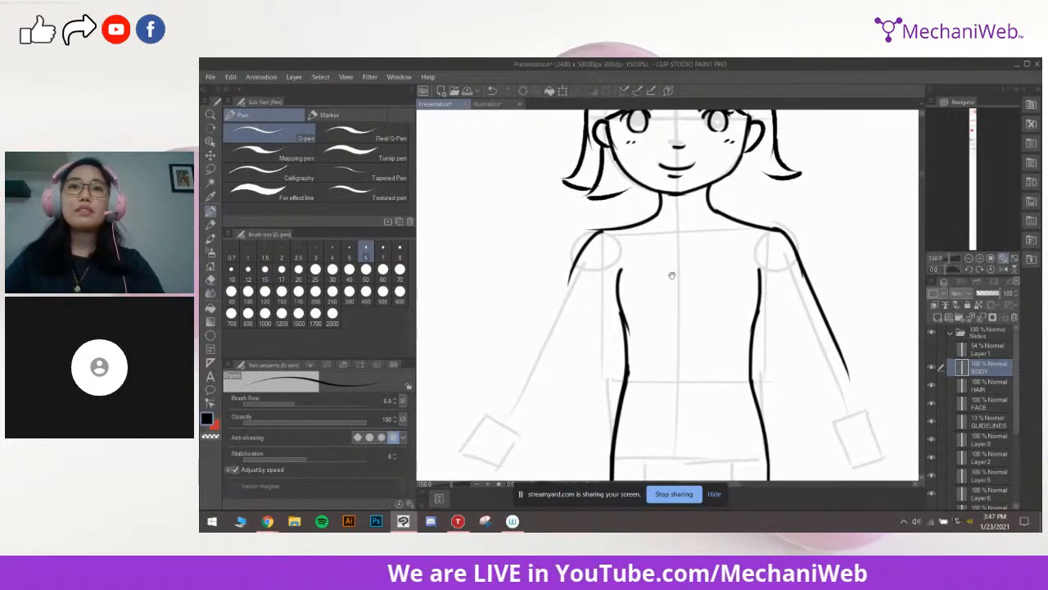
left_click_drag(625, 208, 649, 223)
key("e")
mouse_move(597, 282)
left_mouse_down()
mouse_move(622, 240)
mouse_move(583, 297)
left_mouse_up()
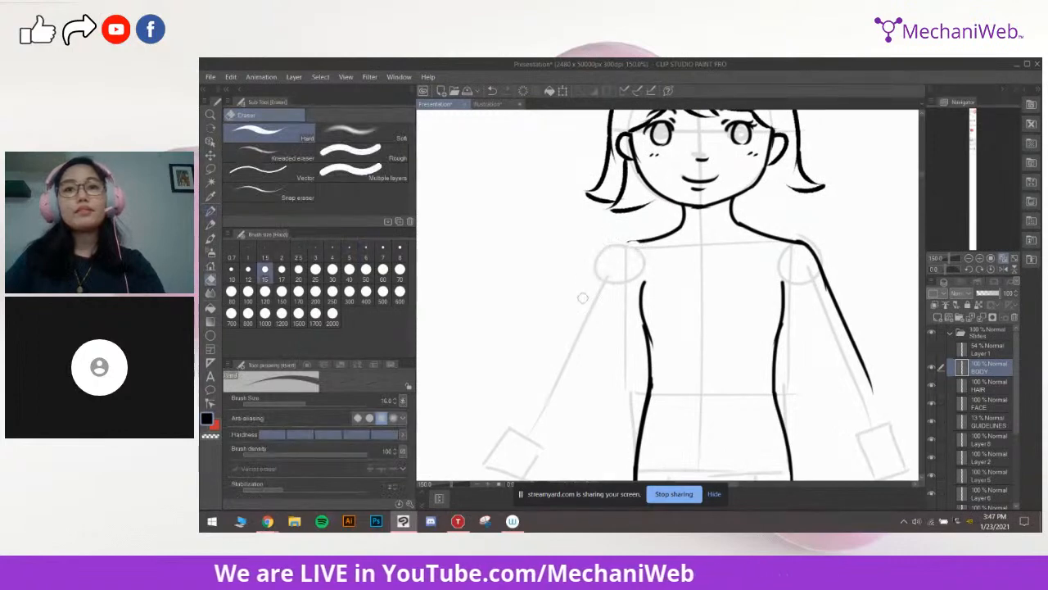
key("p")
left_click_drag(652, 238, 609, 295)
key("ctrl+z")
left_click_drag(648, 297, 658, 235)
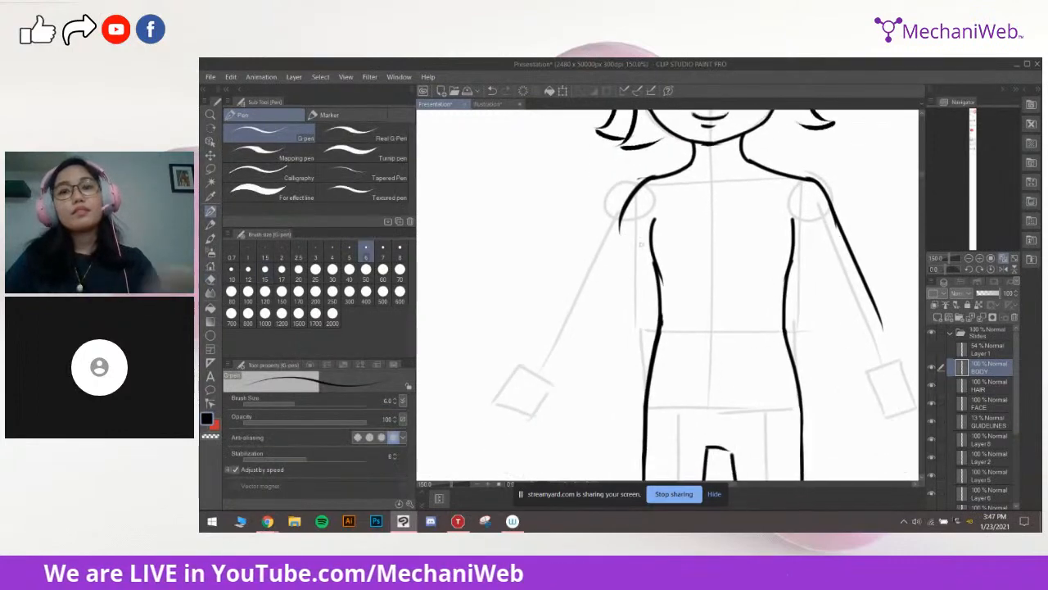
On the HAIR layer, draw the flipped hair ends from the right tip toward the neck with the G-pen at size 5
scroll(662, 235, "down", 2)
scroll(687, 237, "up", 2)
left_click_drag(704, 177, 686, 333)
left_click_drag(648, 426, 651, 401)
left_click(994, 390)
mouse_move(735, 316)
left_mouse_down()
mouse_move(756, 297)
mouse_move(738, 329)
left_mouse_up()
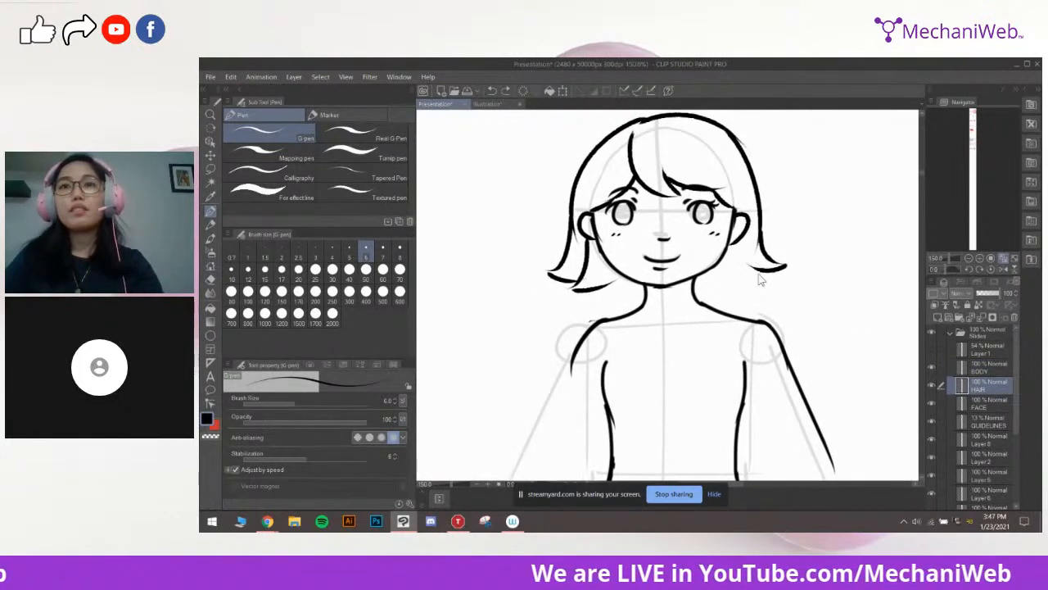
key("[")
left_click_drag(768, 282, 750, 288)
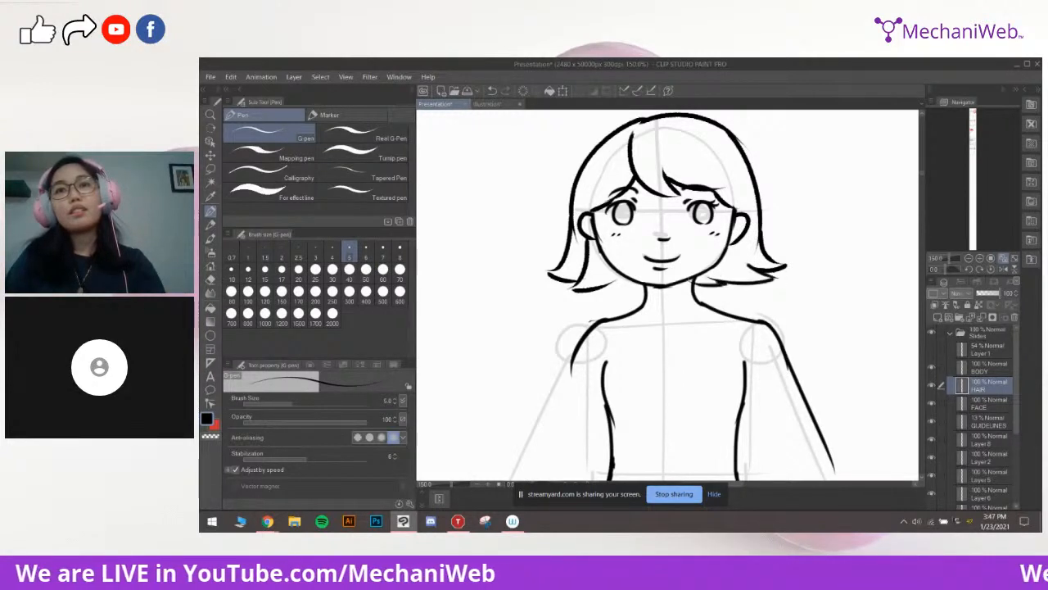
left_click_drag(732, 282, 694, 287)
left_click_drag(692, 292, 683, 295)
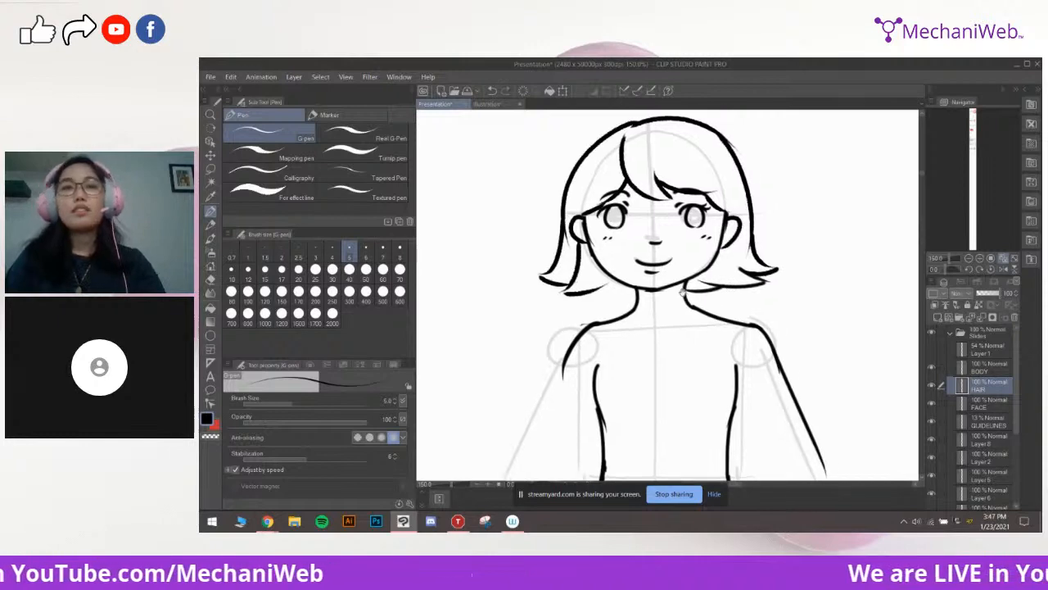
scroll(709, 243, "down", 1)
key("Delete")
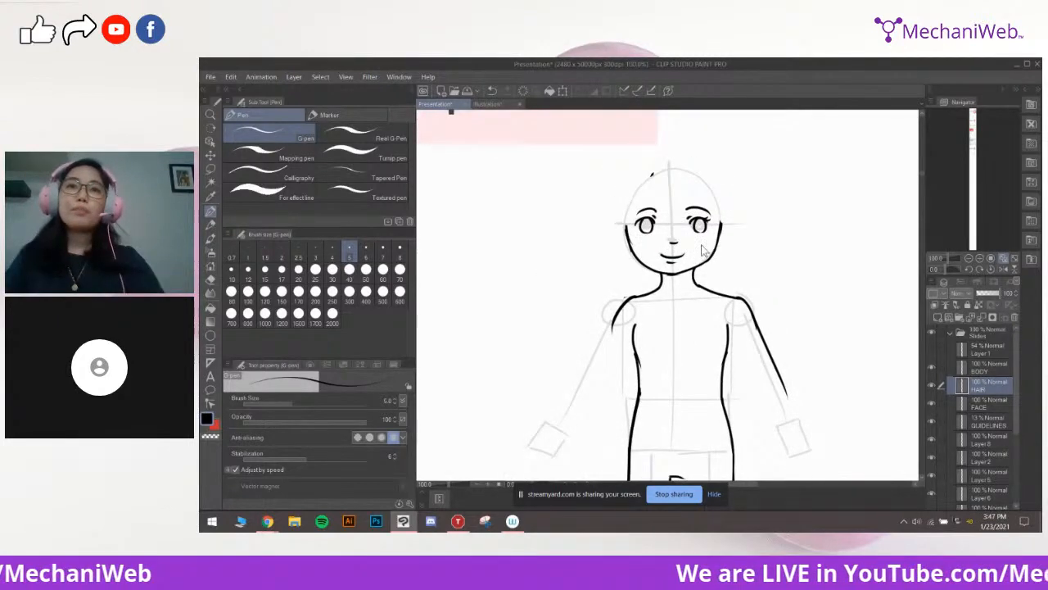
key("ctrl+z")
Extend the lower left hair strand toward the neck and erase the hair outline across the crown
scroll(700, 245, "up", 2)
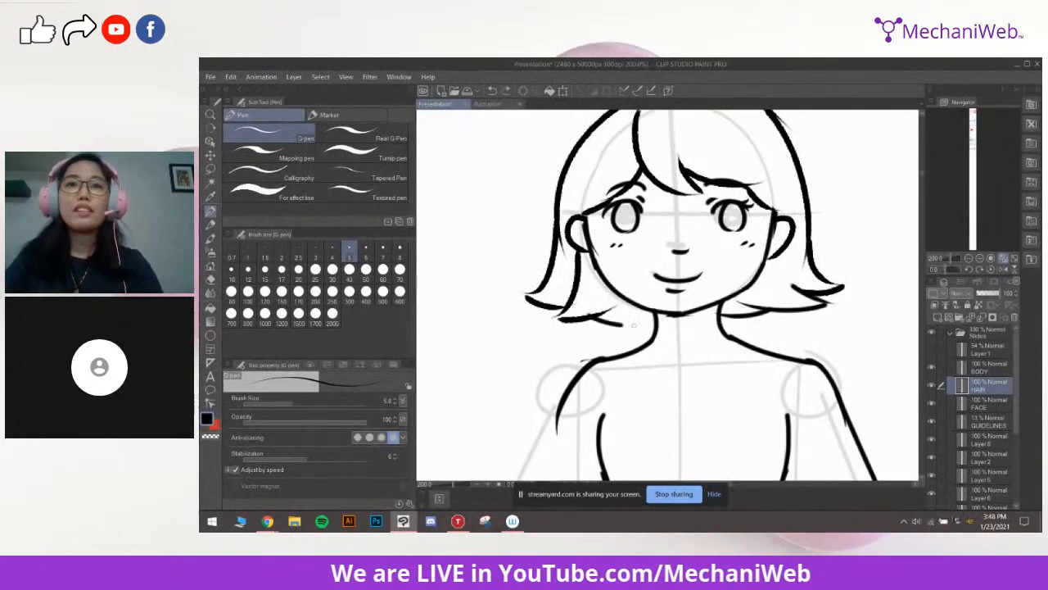
left_click_drag(707, 302, 705, 405)
key("e")
mouse_move(693, 192)
left_mouse_down()
mouse_move(619, 193)
mouse_move(657, 189)
mouse_move(655, 203)
left_mouse_up()
Try to draw a curved hair tuft above the crown with the G-pen and with the Turnip pen
key("p")
left_click_drag(673, 168, 675, 179)
key("ctrl+z")
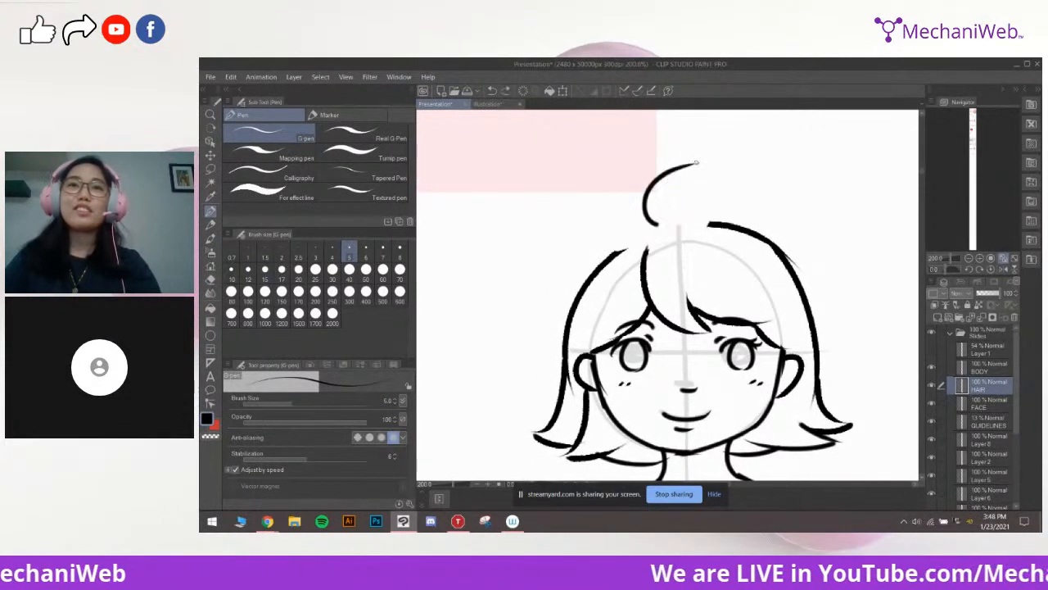
key("ctrl+z")
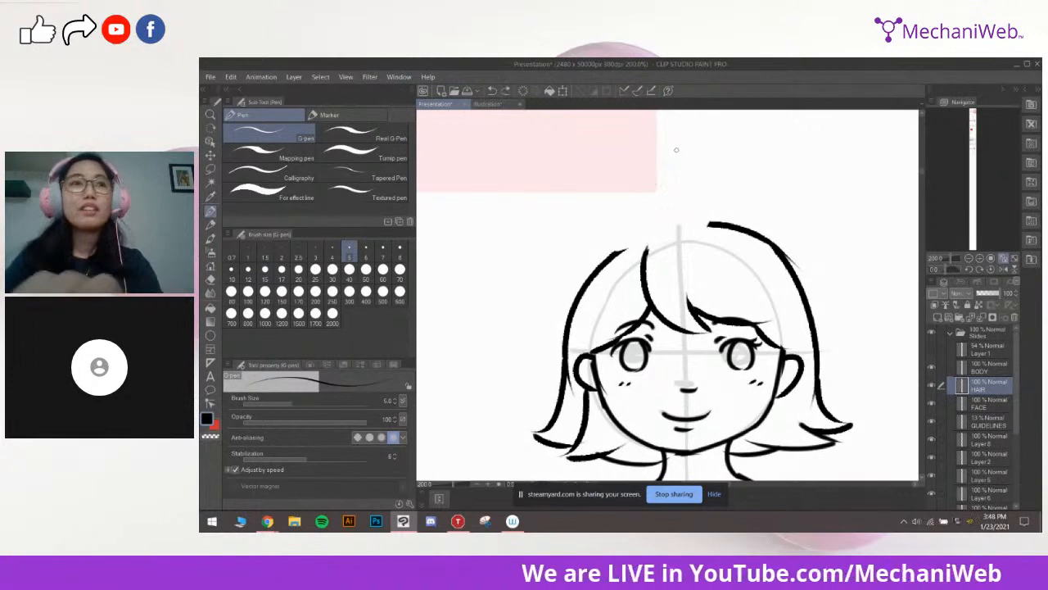
left_click(400, 162)
mouse_move(662, 188)
left_mouse_down()
mouse_move(665, 159)
mouse_move(683, 189)
left_mouse_up()
key("ctrl+z")
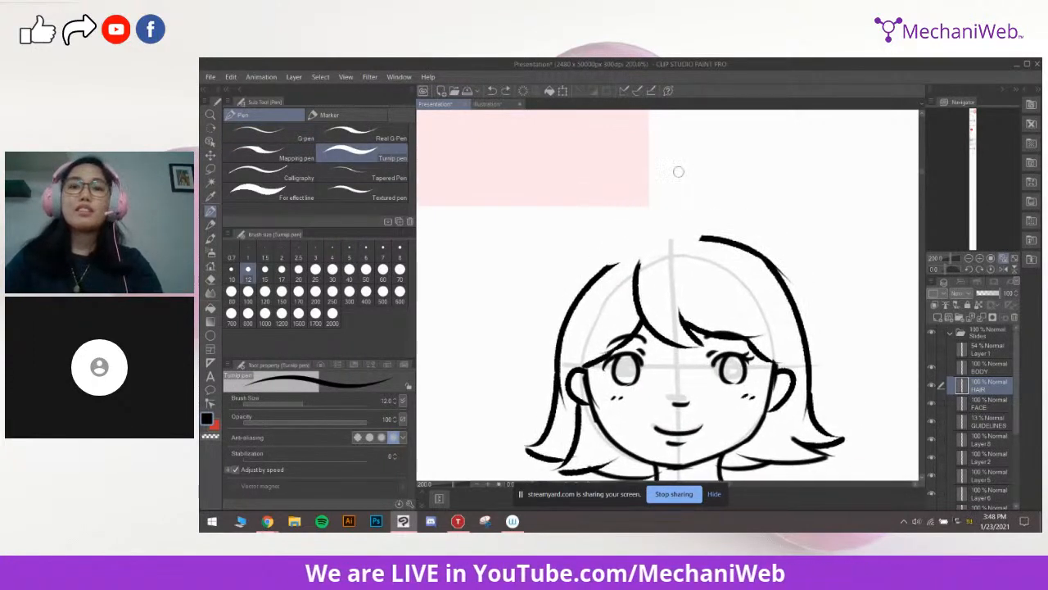
Draw a curved, pointed hair tuft above the crown with the Textured pen at size 6
left_click(361, 194)
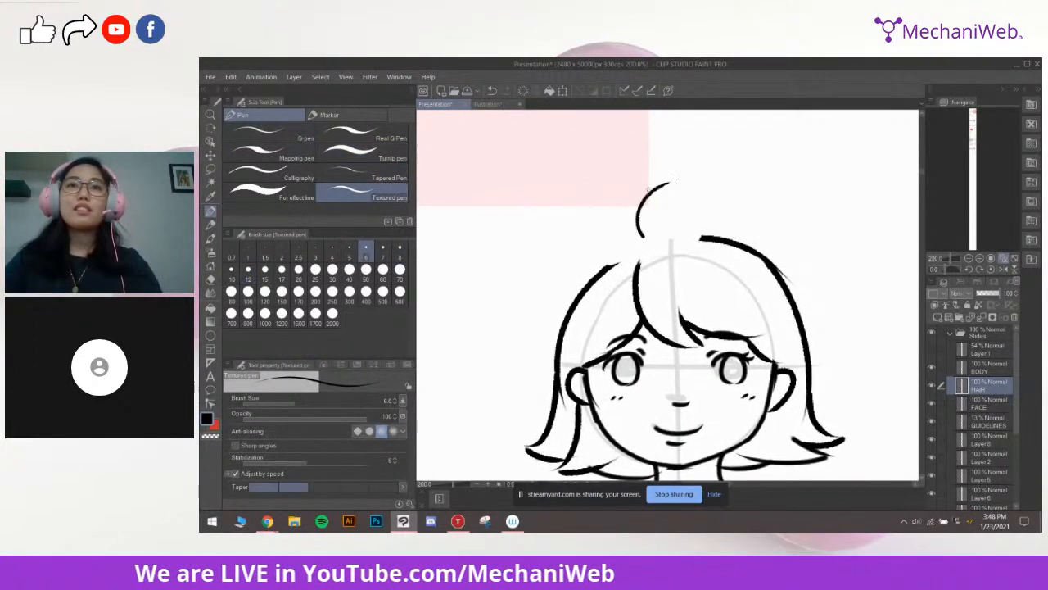
left_click_drag(661, 173, 681, 148, "space")
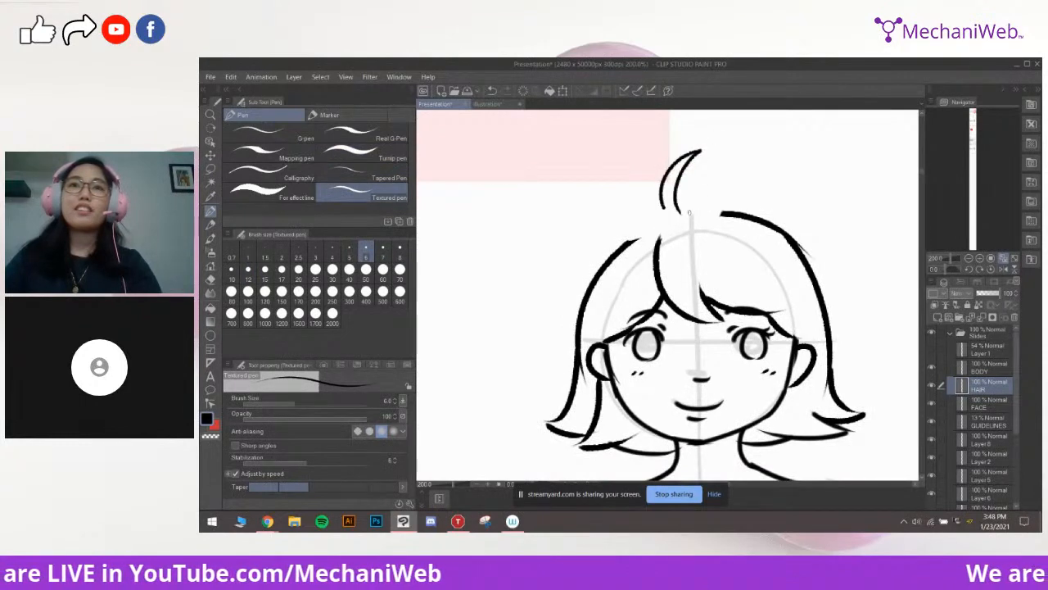
left_click_drag(684, 225, 674, 238)
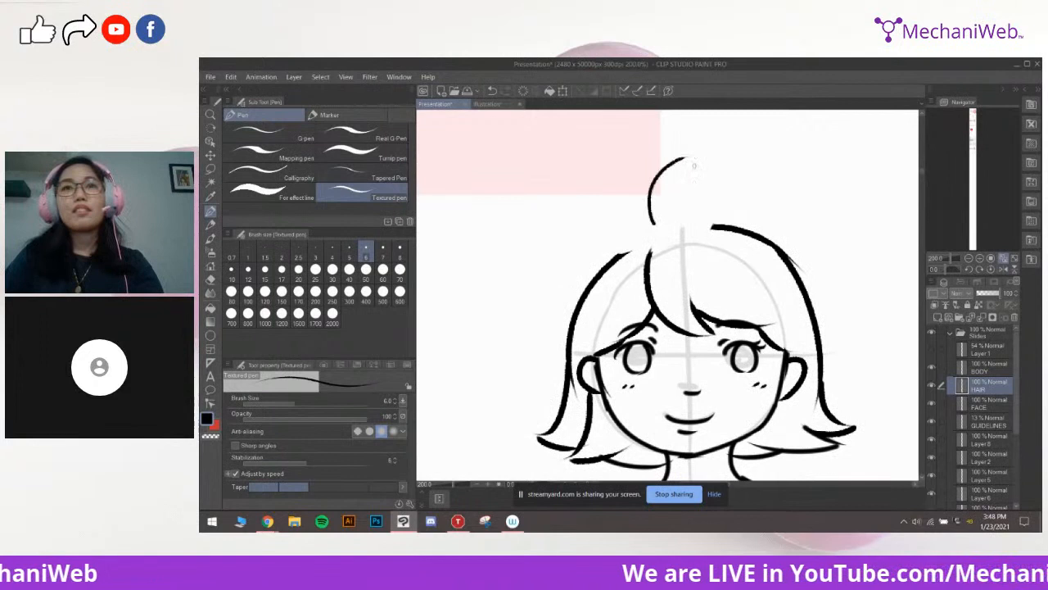
left_click_drag(686, 179, 677, 179)
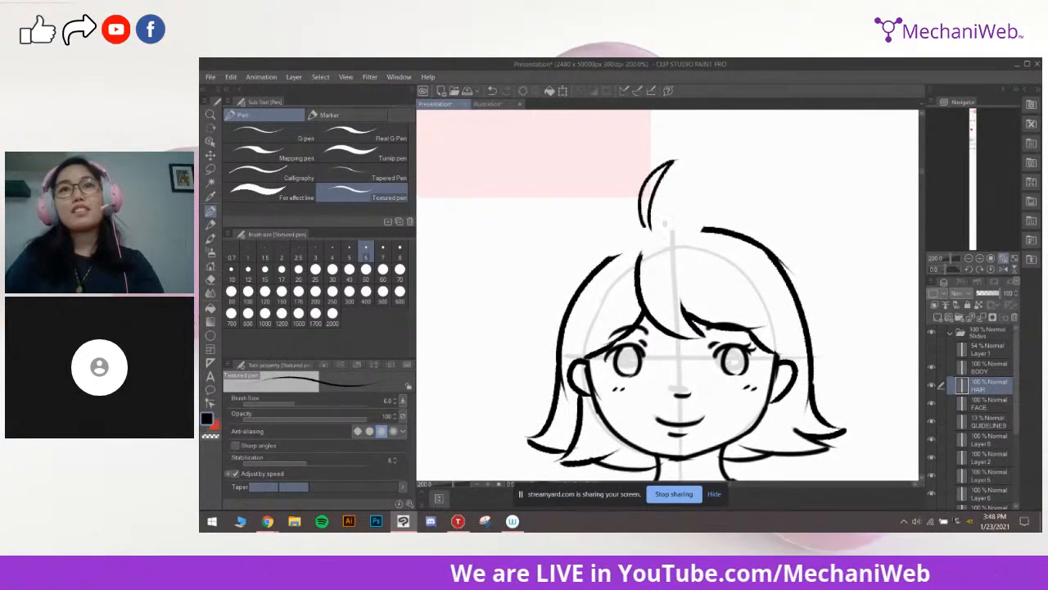
Extend the right hair outline over the crown to the tuft's base at brush size 10, and add a smaller side strand at size 8
key("bracketright")
key("bracketright")
left_click_drag(656, 231, 718, 231)
key("bracketright")
key("bracketright")
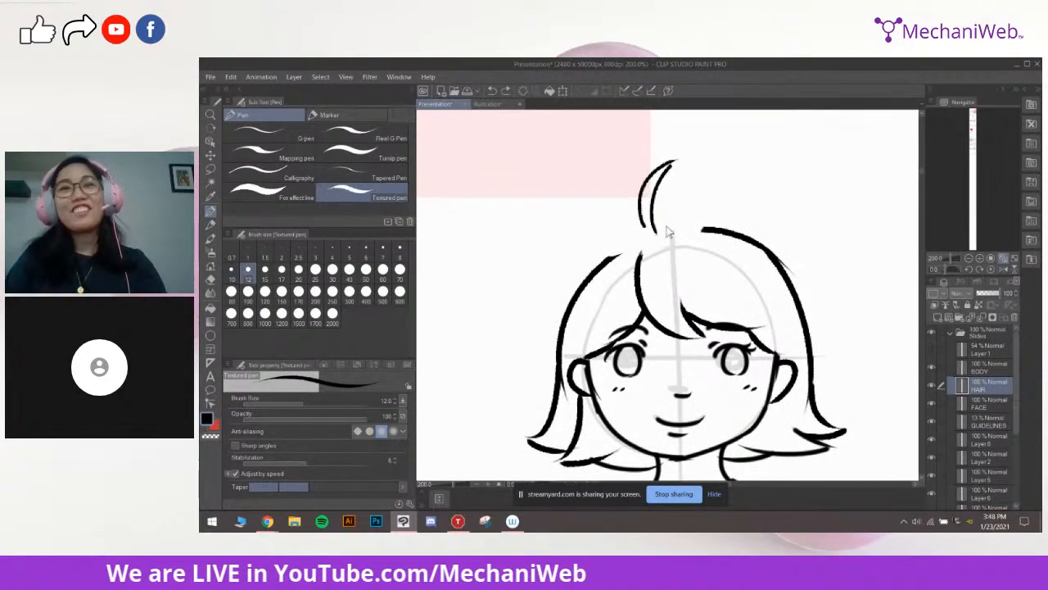
key("bracketleft")
mouse_move(720, 232)
left_mouse_down()
mouse_move(655, 235)
mouse_move(677, 235)
left_mouse_up()
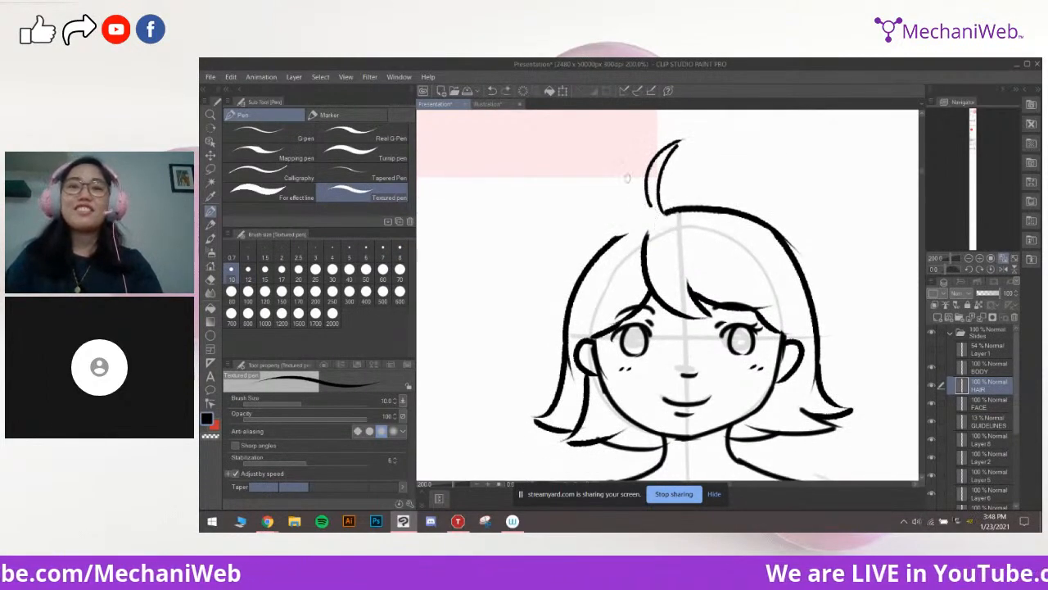
key("bracketleft")
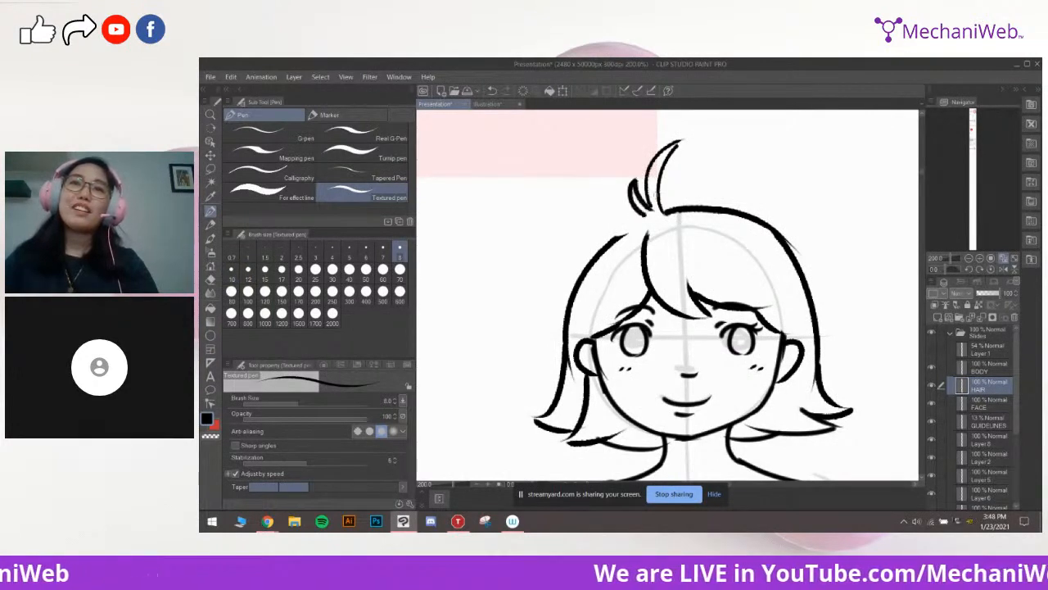
Redraw the small side strand beside the tuft at brush size 6 and join the left hair outline to the tuft at size 8
key("bracketleft")
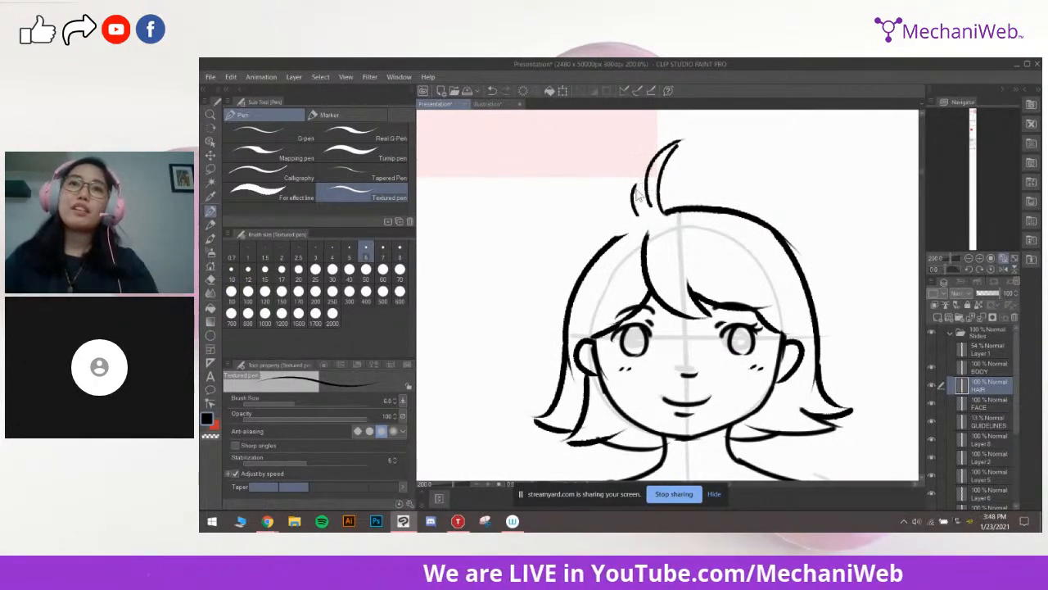
left_click_drag(654, 245, 661, 219)
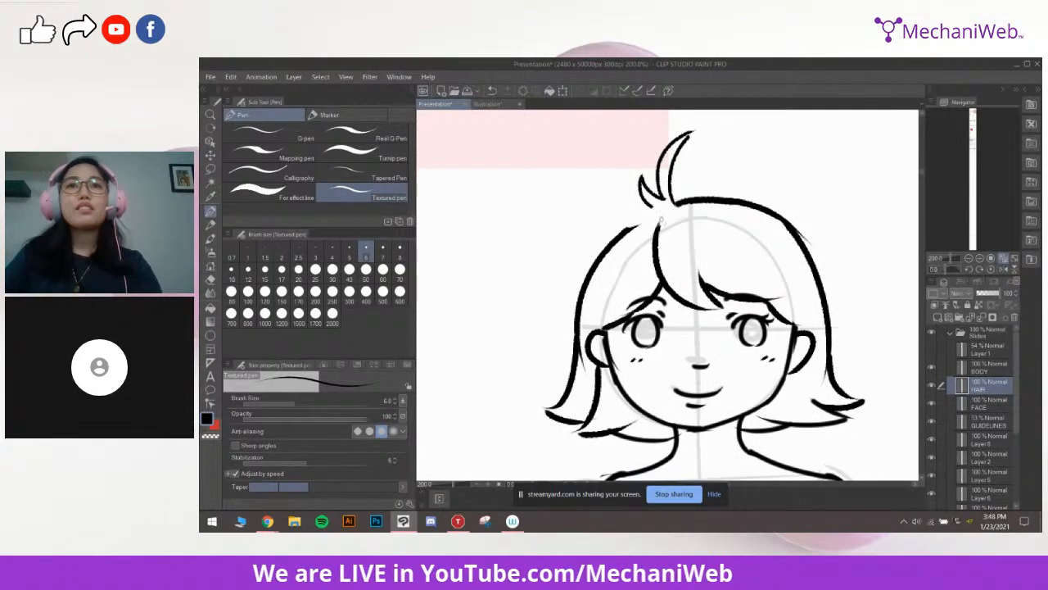
key("bracketright")
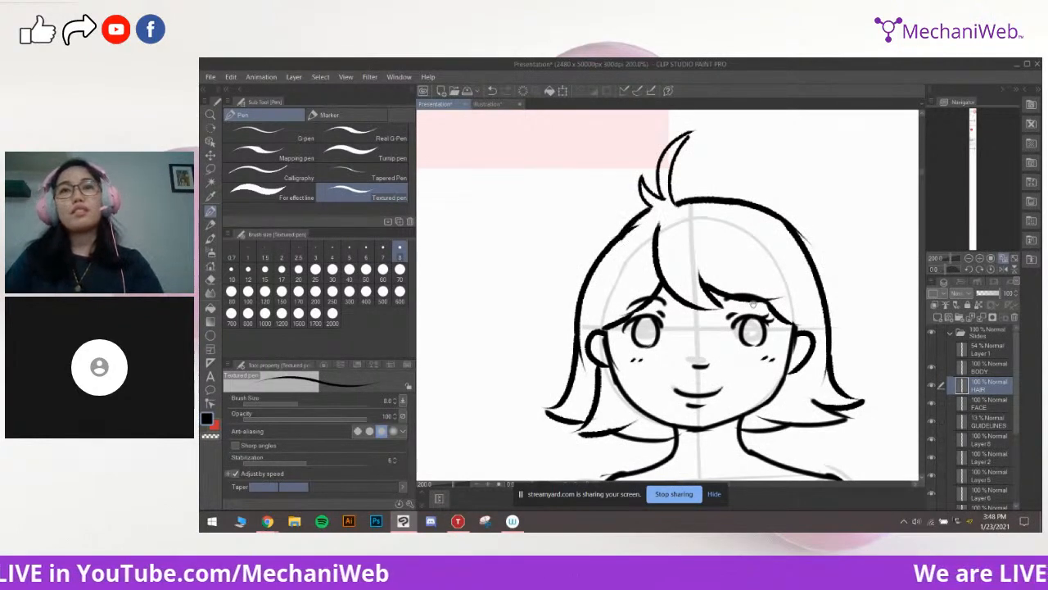
Switch to the G-pen at brush size 8 for inking the left arm
left_click_drag(764, 349, 744, 254)
left_click_drag(765, 384, 739, 282)
scroll(795, 241, "down", 1)
mouse_move(715, 438)
left_mouse_down()
mouse_move(710, 305)
mouse_move(717, 399)
mouse_move(751, 259)
mouse_move(771, 333)
left_mouse_up()
scroll(717, 398, "down", 1)
key("p")
key("p")
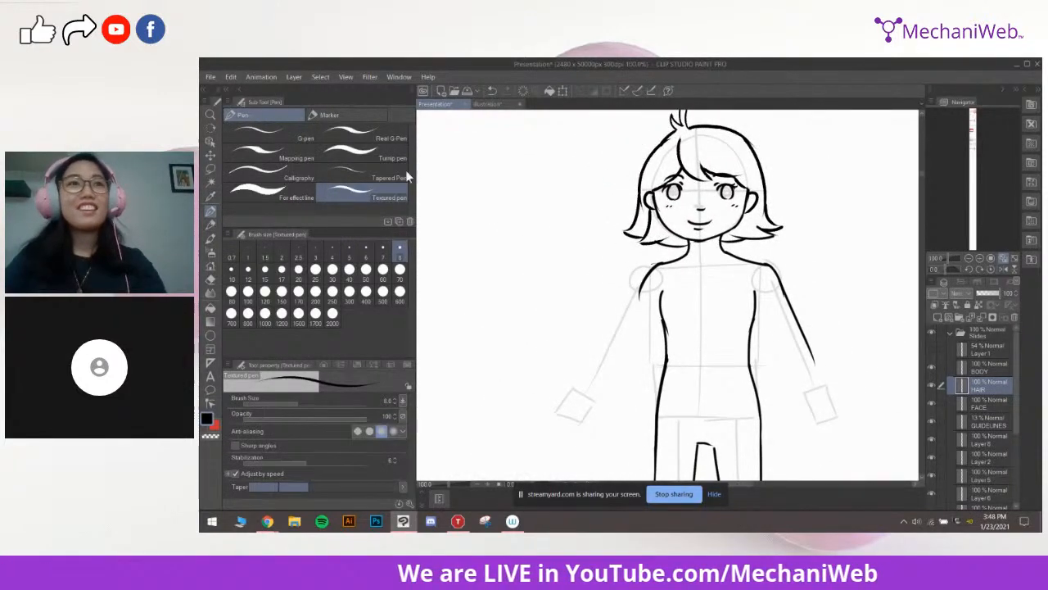
key("p")
left_click_drag(808, 345, 802, 305)
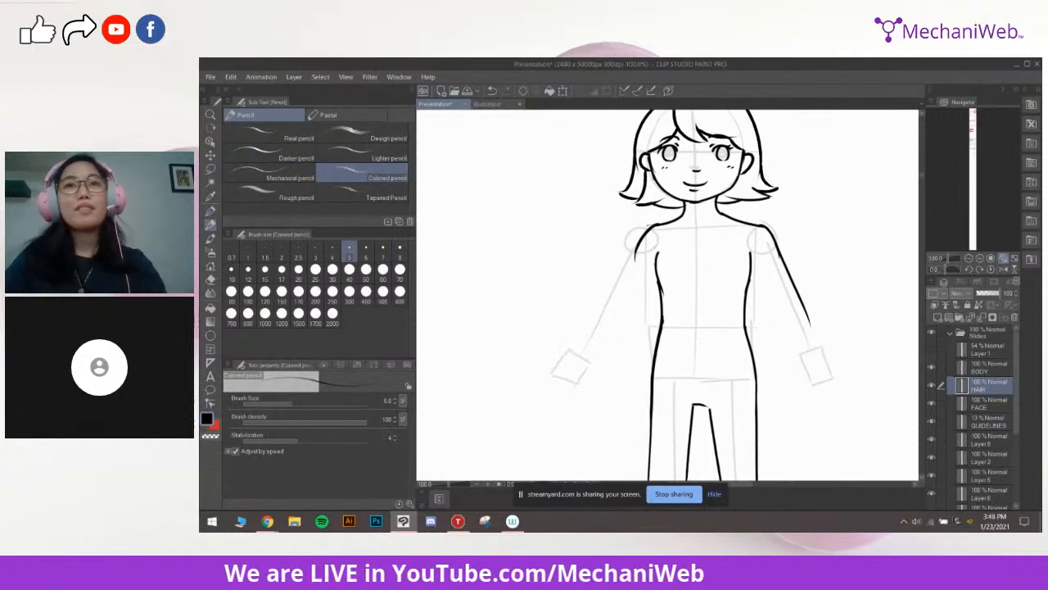
key("p")
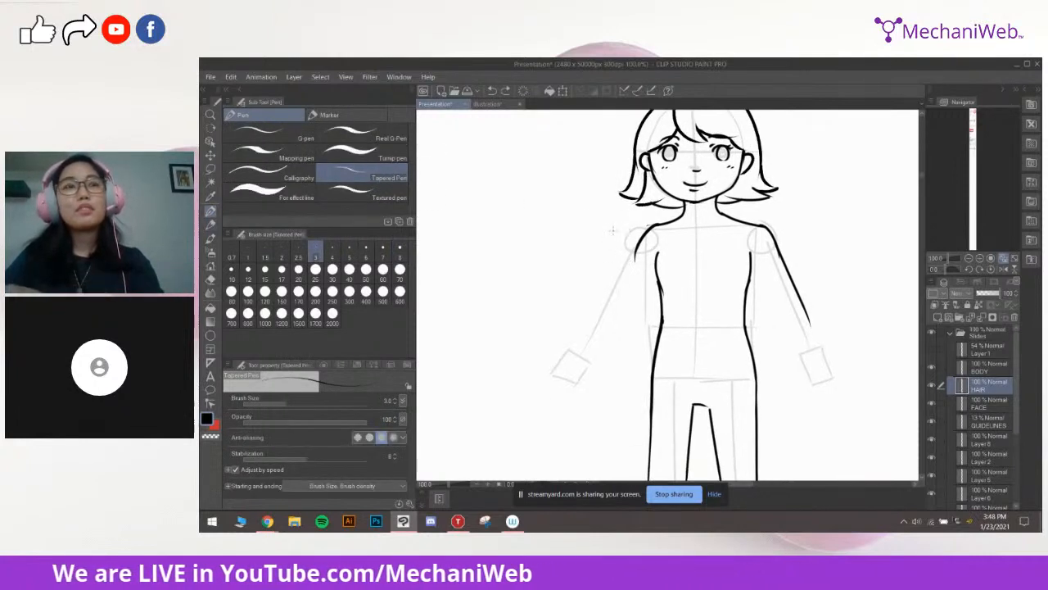
left_click(296, 136)
key("bracketright")
key("bracketright")
key("bracketright")
key("bracketright")
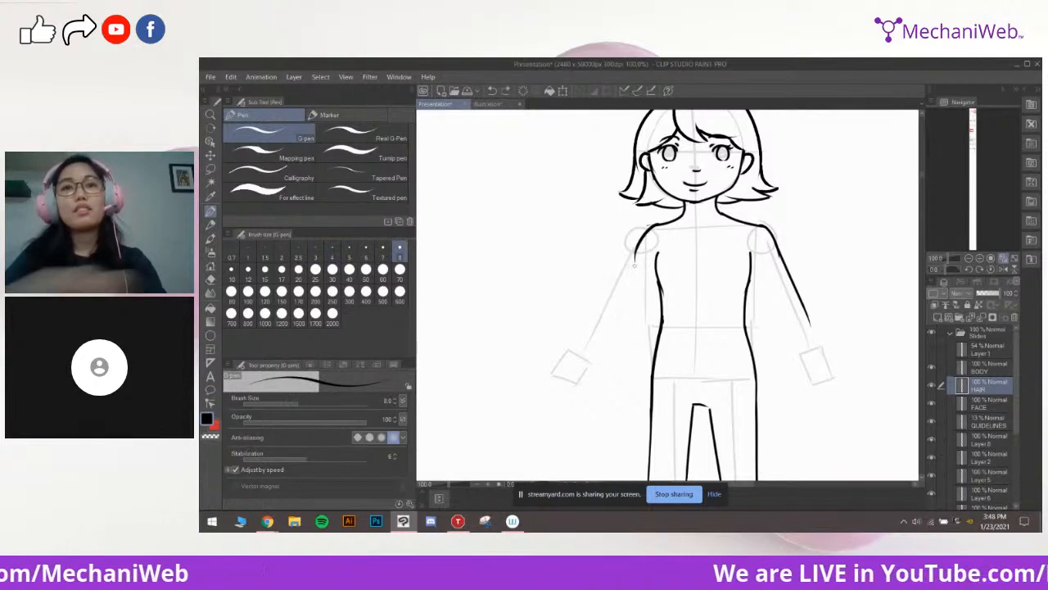
Try to ink the outer line of the left arm on the HAIR layer with the G-pen at size 7
left_click_drag(609, 324, 605, 337)
left_click_drag(693, 238, 663, 241)
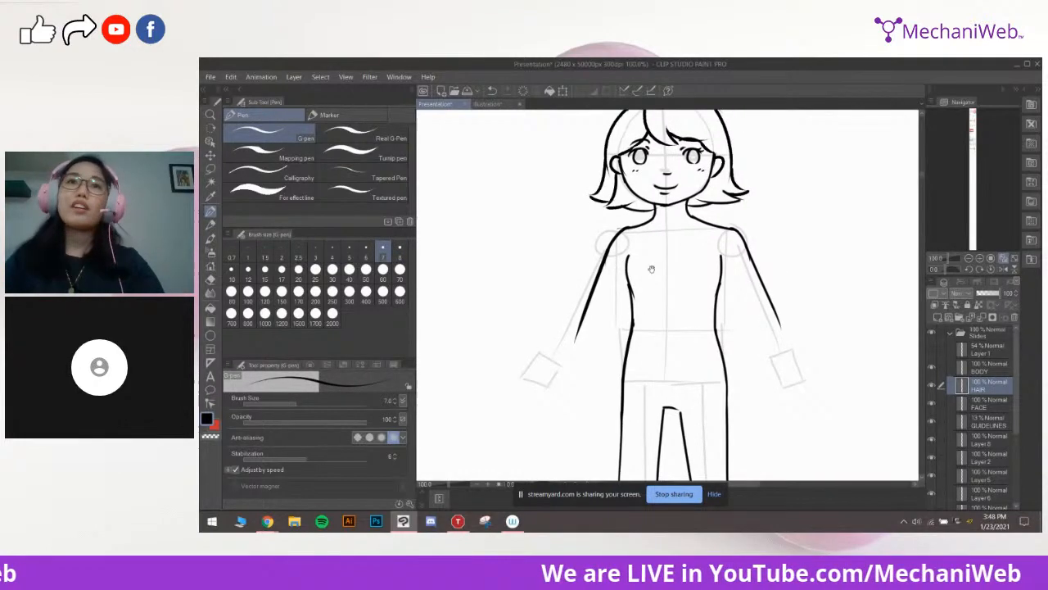
key("e")
scroll(652, 287, "up", 4)
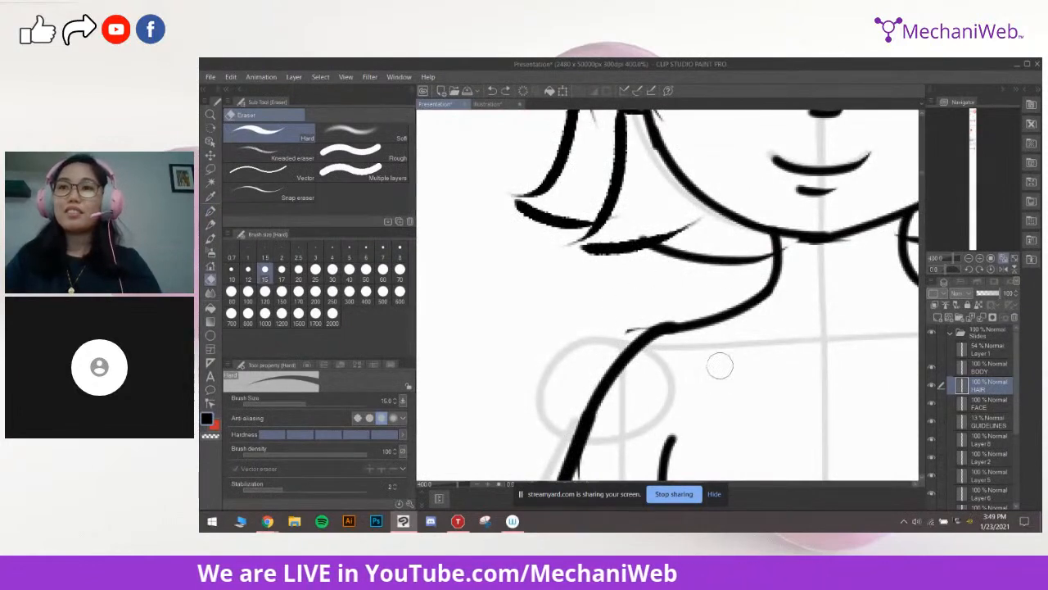
scroll(720, 369, "down", 4)
left_click_drag(757, 403, 743, 322)
key("ctrl+z")
Make the BODY layer active and erase the stray line end on the left shoulder with the Hard eraser
left_click(931, 385)
left_click(931, 385)
left_click_drag(823, 383, 773, 370)
left_click(989, 420)
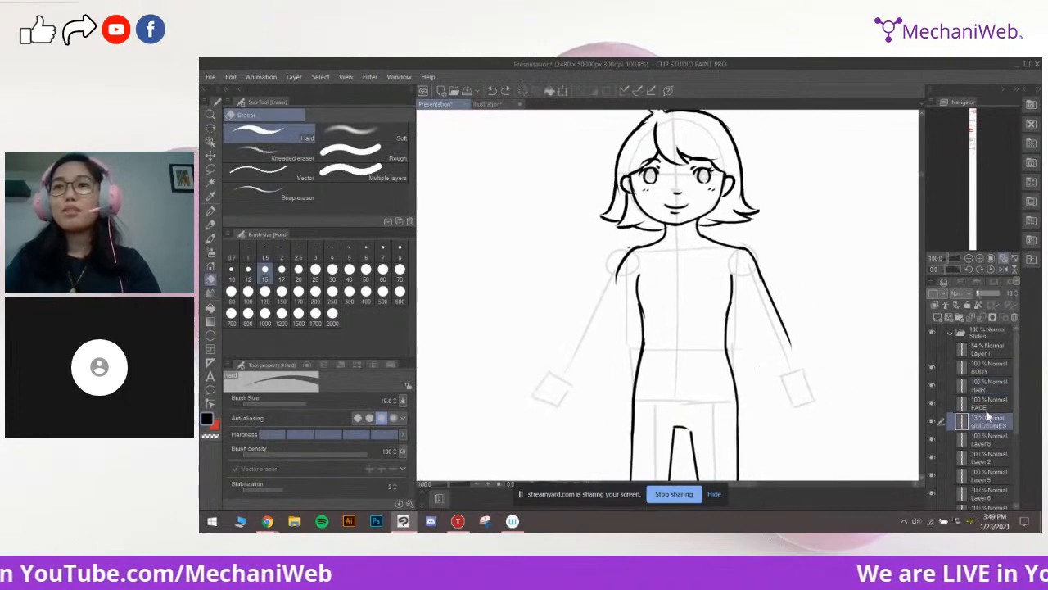
left_click(994, 371)
left_click_drag(606, 339, 681, 339)
scroll(661, 310, "up", 2)
key("p")
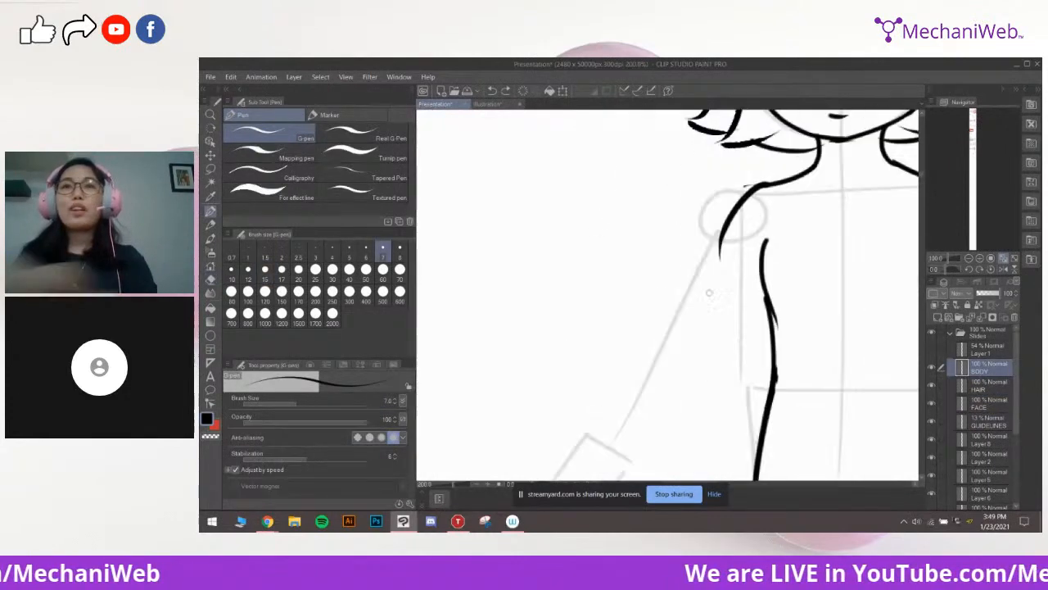
left_click_drag(773, 257, 698, 347)
key("e")
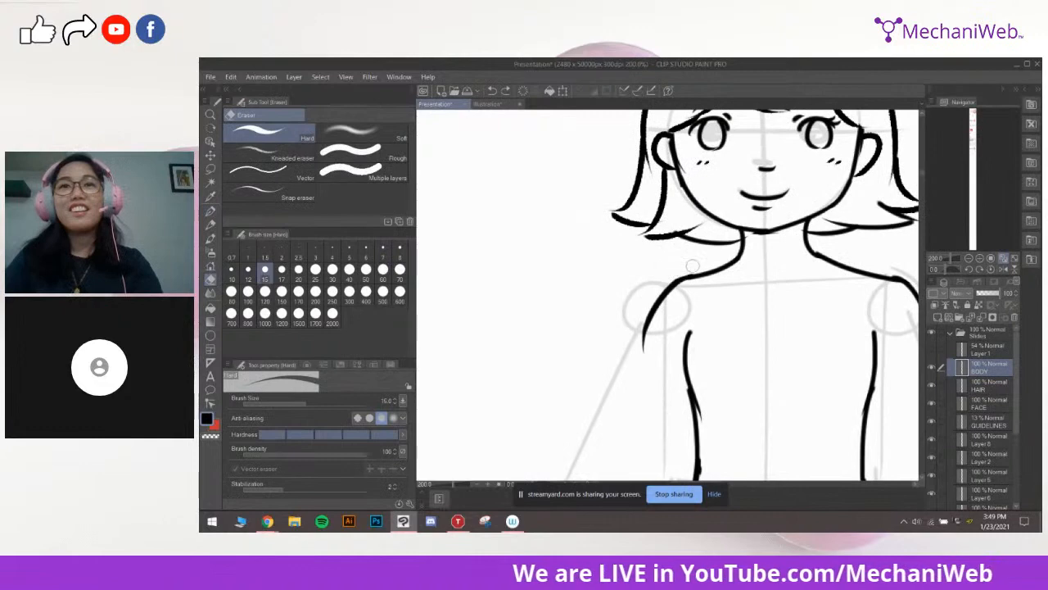
Ink the outer and inner lines of the left upper arm with the G-pen at size 7
key("p")
scroll(727, 328, "down", 1)
left_click_drag(685, 323, 679, 282)
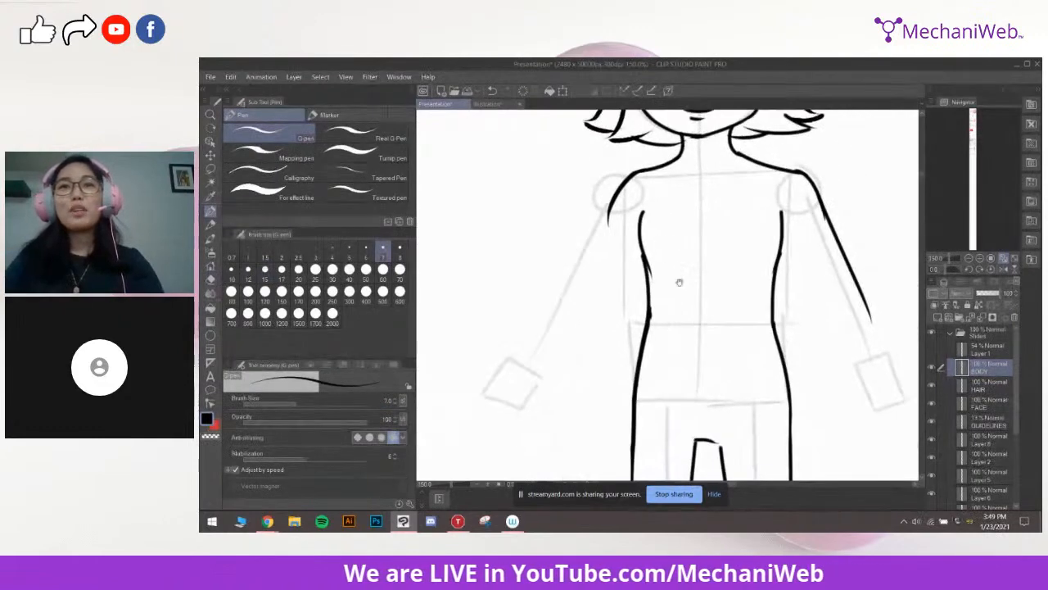
left_click_drag(616, 209, 548, 341)
mouse_move(651, 254)
left_mouse_down()
mouse_move(670, 247)
mouse_move(611, 347)
left_mouse_up()
left_click_drag(592, 359, 615, 323)
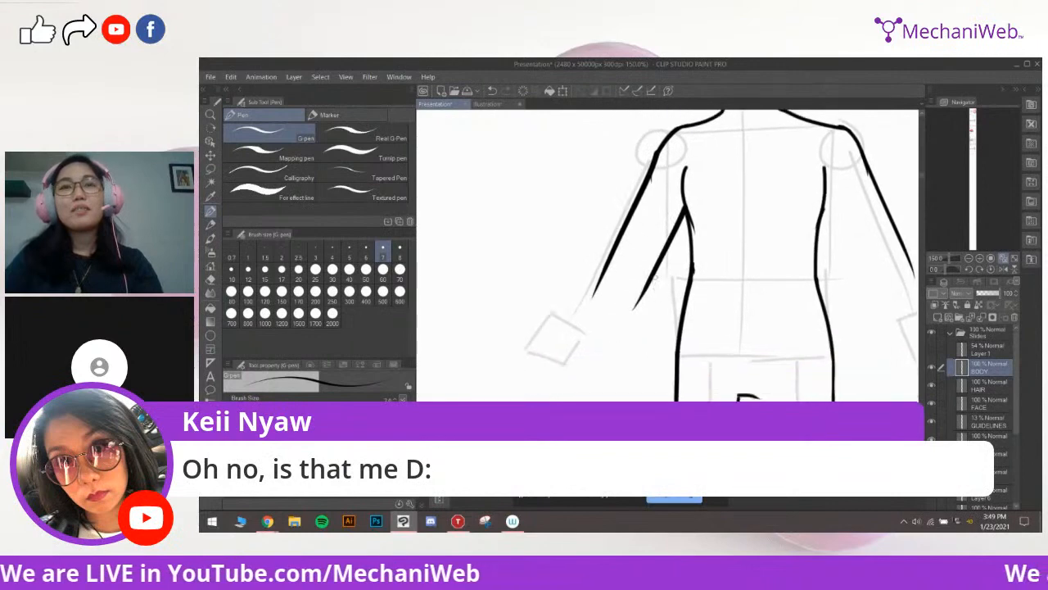
Extend both left arm lines down to the hand guideline to form the forearm
scroll(649, 289, "up", 1)
mouse_move(648, 284)
left_mouse_down()
mouse_move(711, 243)
mouse_move(655, 315)
left_mouse_up()
left_click_drag(622, 316, 619, 323)
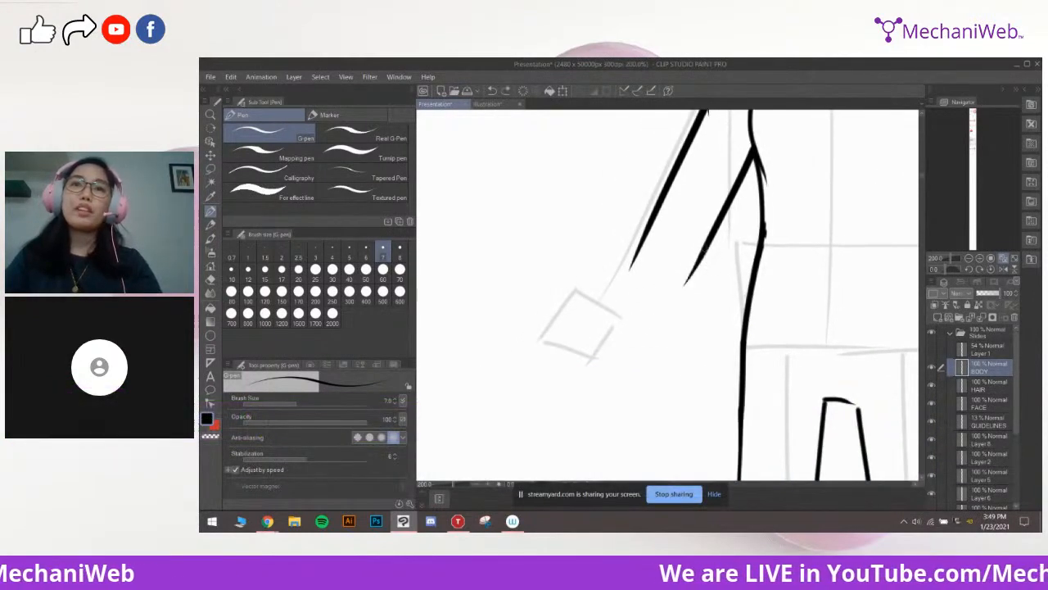
left_click_drag(699, 251, 649, 330)
mouse_move(616, 301)
left_mouse_down()
mouse_move(630, 289)
mouse_move(604, 320)
left_mouse_up()
Draw the rounded left hand with a small thumb, joining the outer and inner forearm lines
left_click_drag(549, 335, 555, 308)
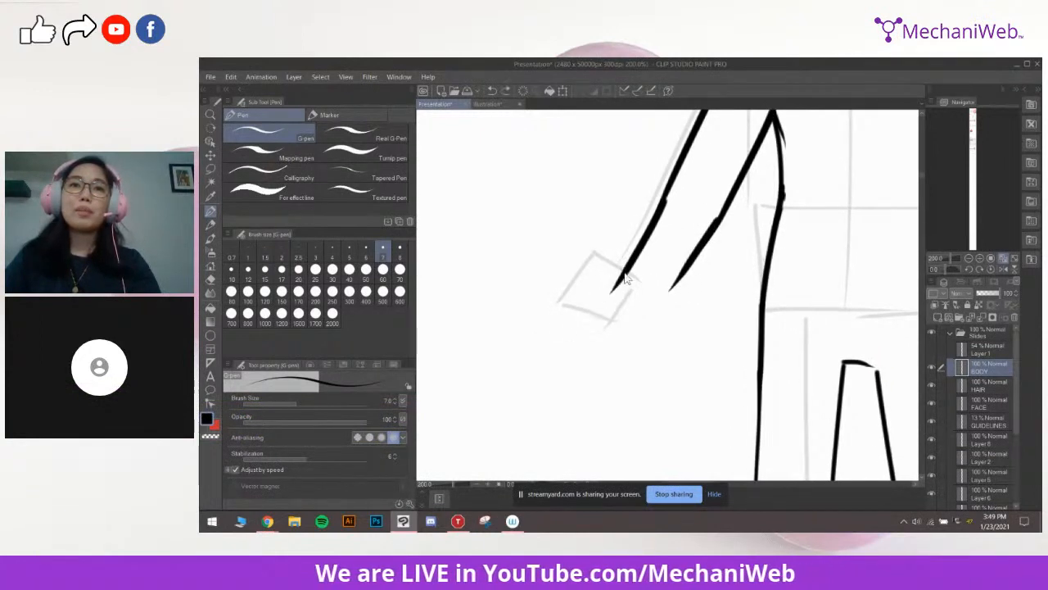
left_click_drag(681, 305, 622, 310)
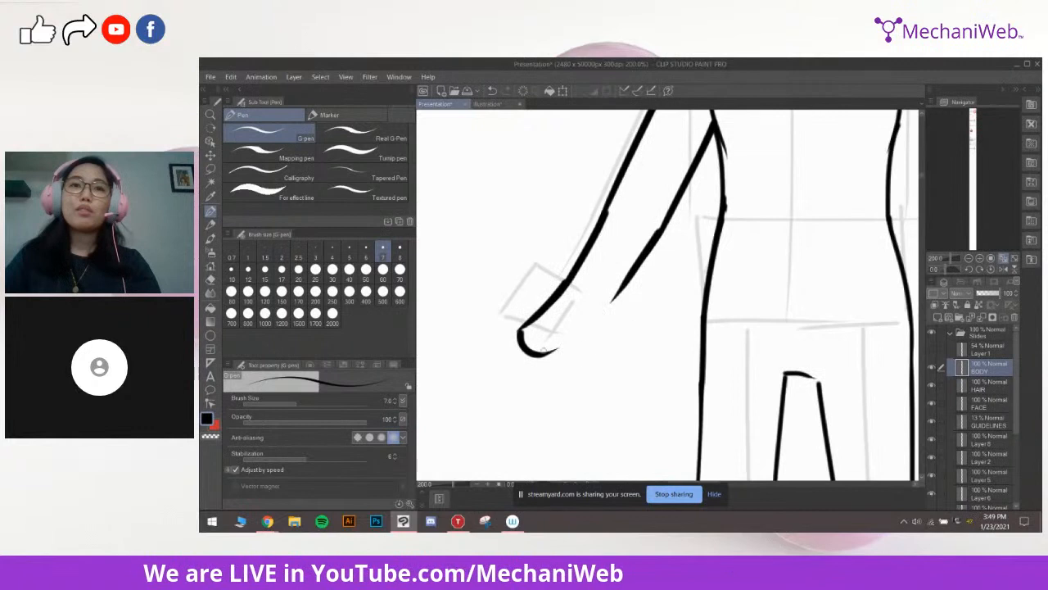
key("ctrl+z")
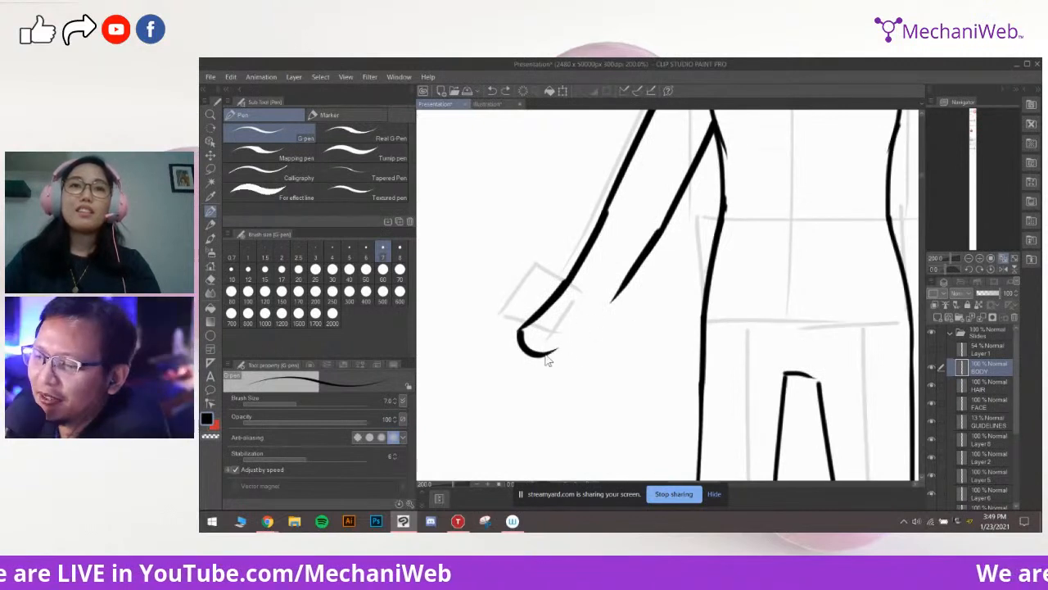
left_click_drag(629, 316, 678, 309)
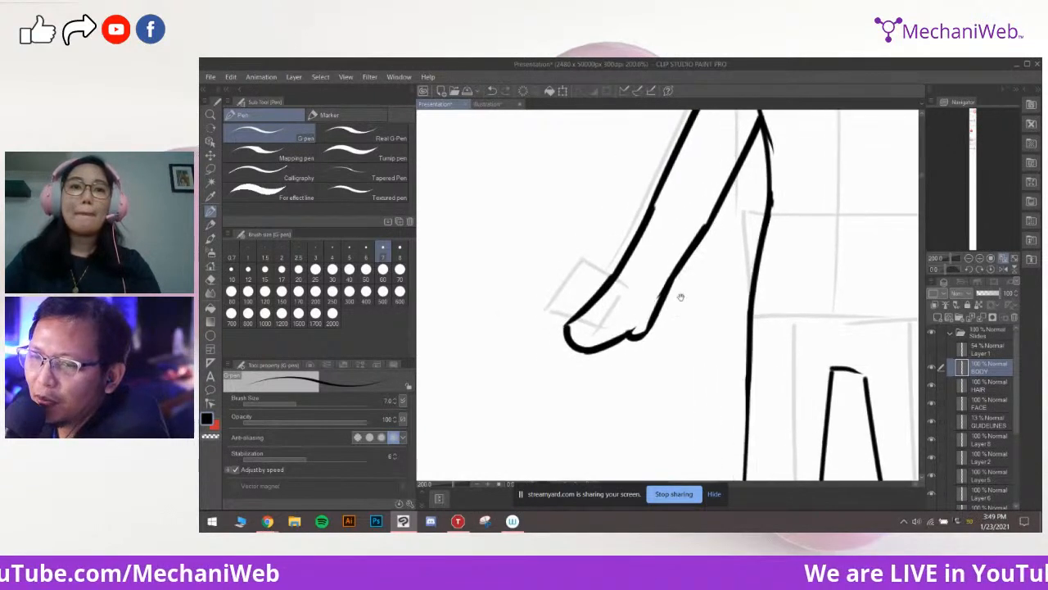
Smooth the rough join in the inner line of the left forearm with the Hard eraser at size 8
key("e")
scroll(672, 238, "up", 2)
left_click_drag(672, 241, 695, 226)
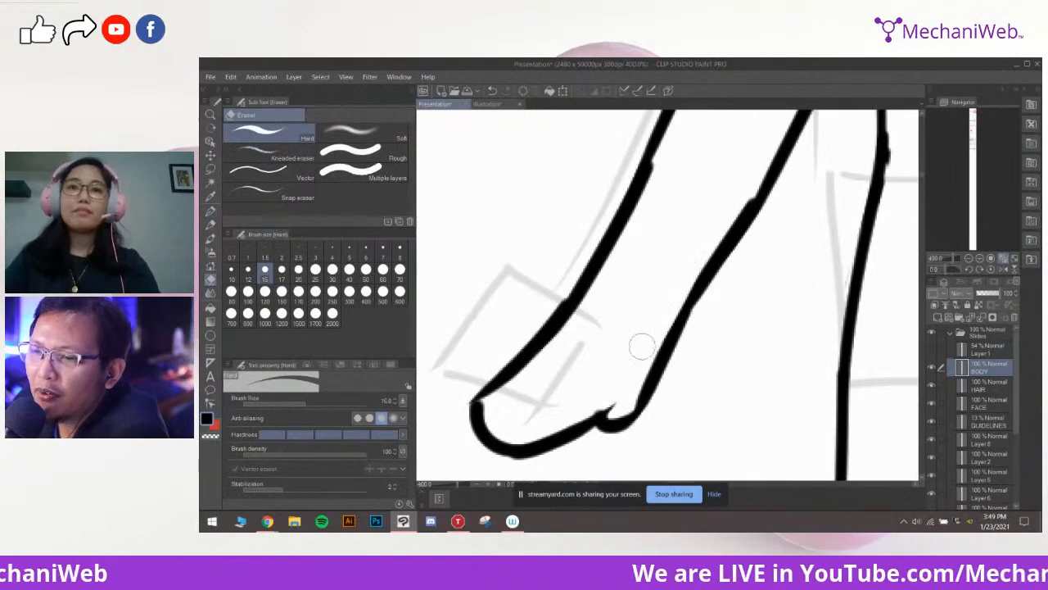
key("bracketleft")
key("bracketleft")
key("bracketleft")
left_click_drag(618, 401, 639, 380)
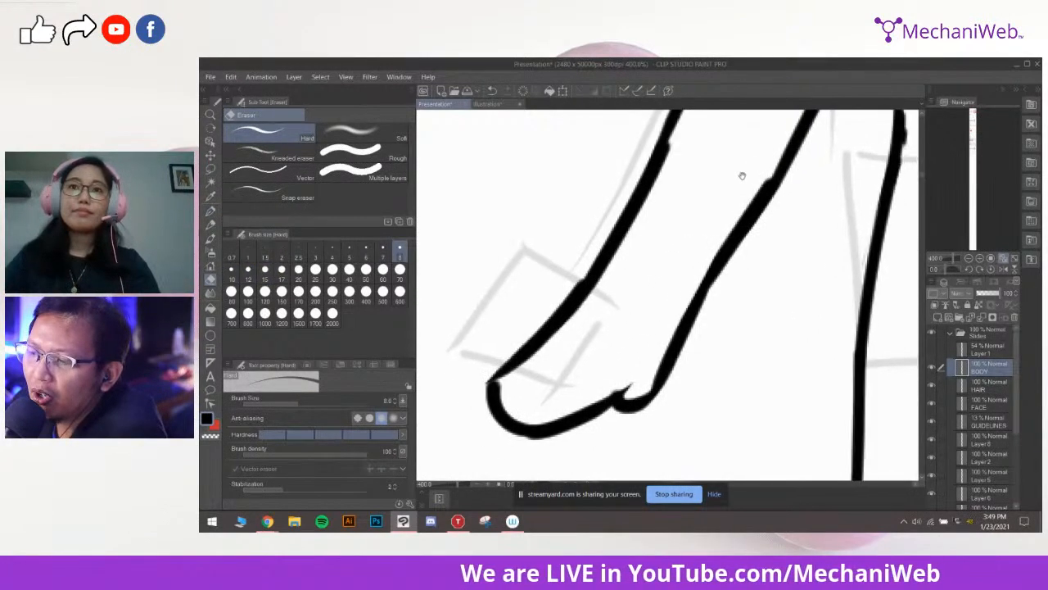
left_click_drag(755, 161, 727, 183)
left_click_drag(747, 181, 693, 276)
key("ctrl+z")
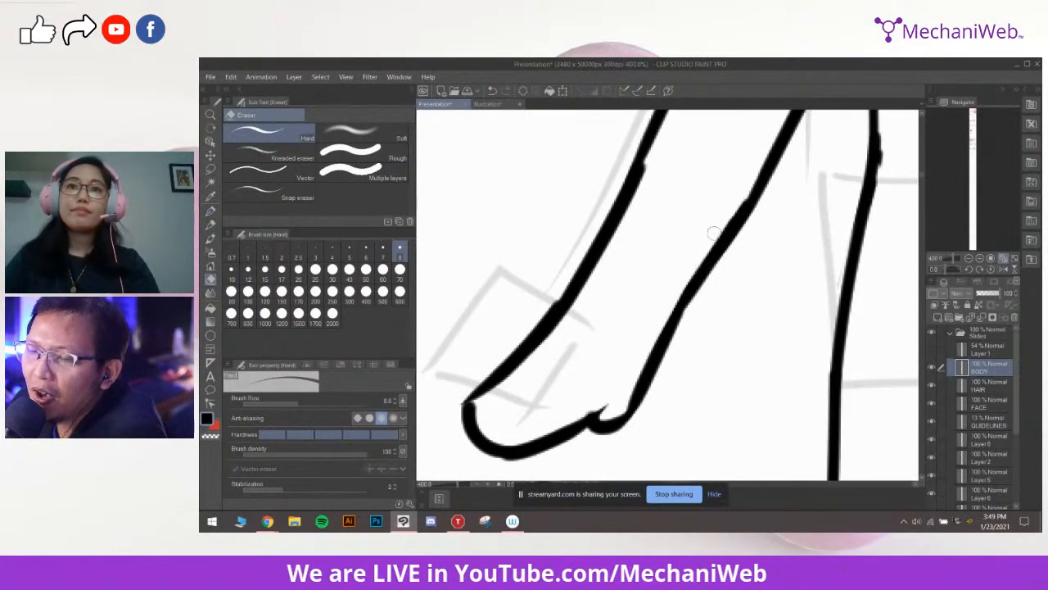
Smooth the join in the outer forearm line and round the hand's outer corner with the G-pen at size 4
left_click_drag(688, 274, 678, 300)
left_click_drag(661, 187, 664, 236)
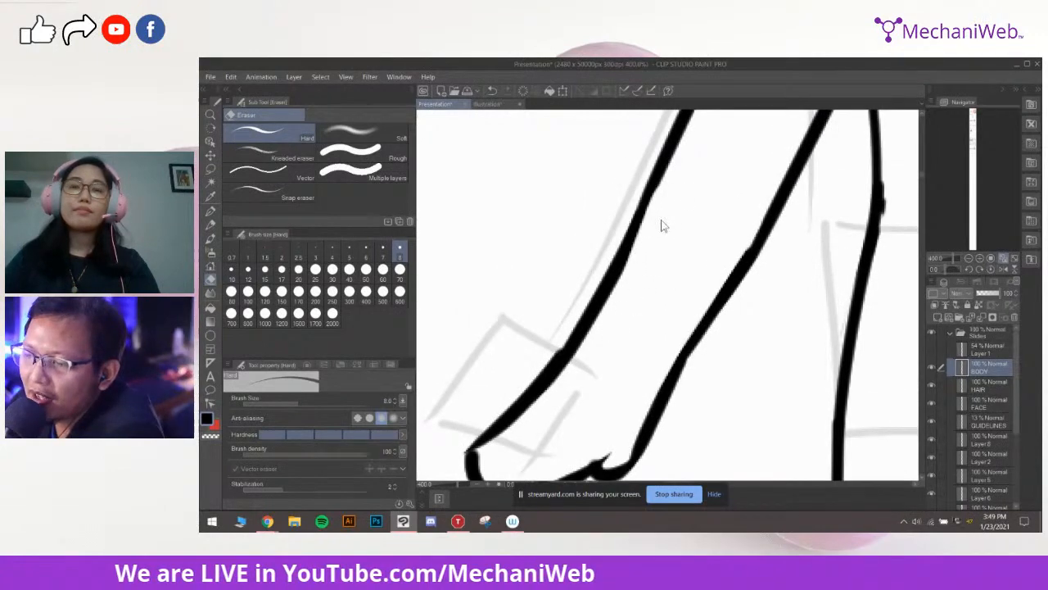
left_click_drag(587, 361, 658, 271)
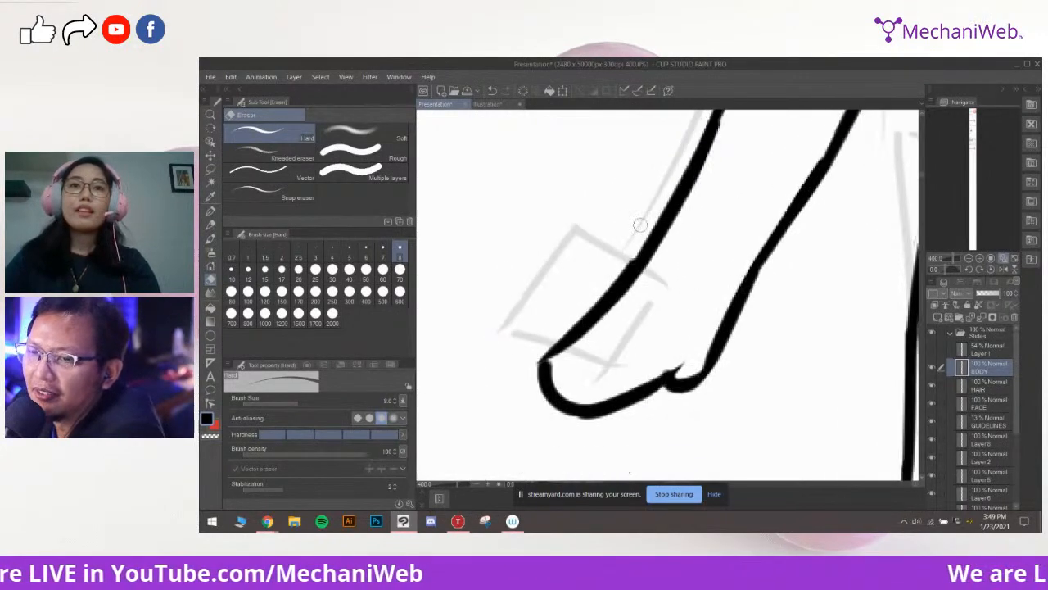
key("p")
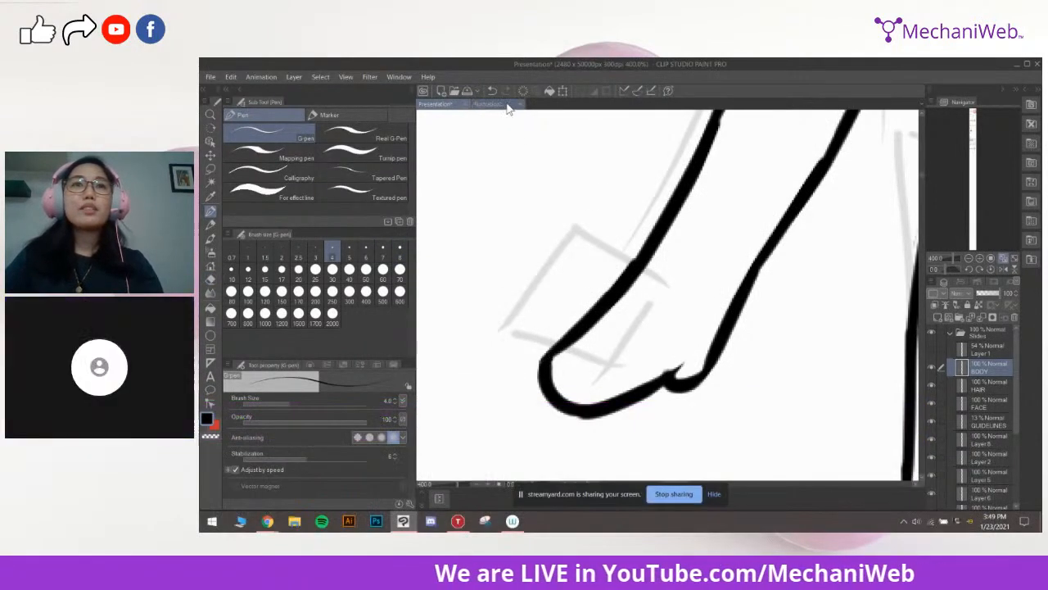
Switch to the Illustration document containing the two 3D drawing figures
left_click(492, 104)
left_click_drag(592, 223, 604, 214)
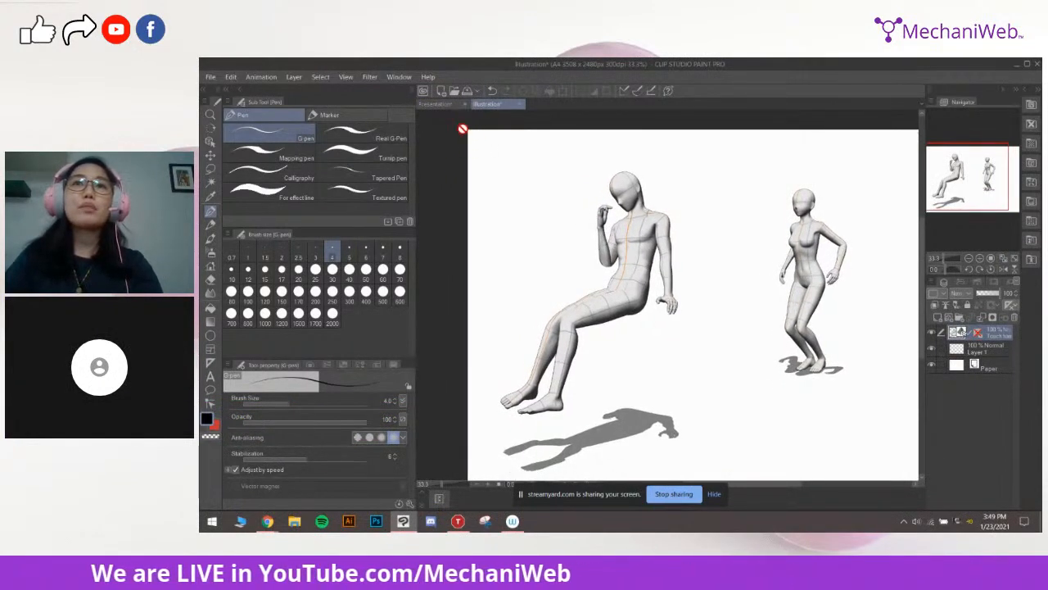
left_click(400, 76)
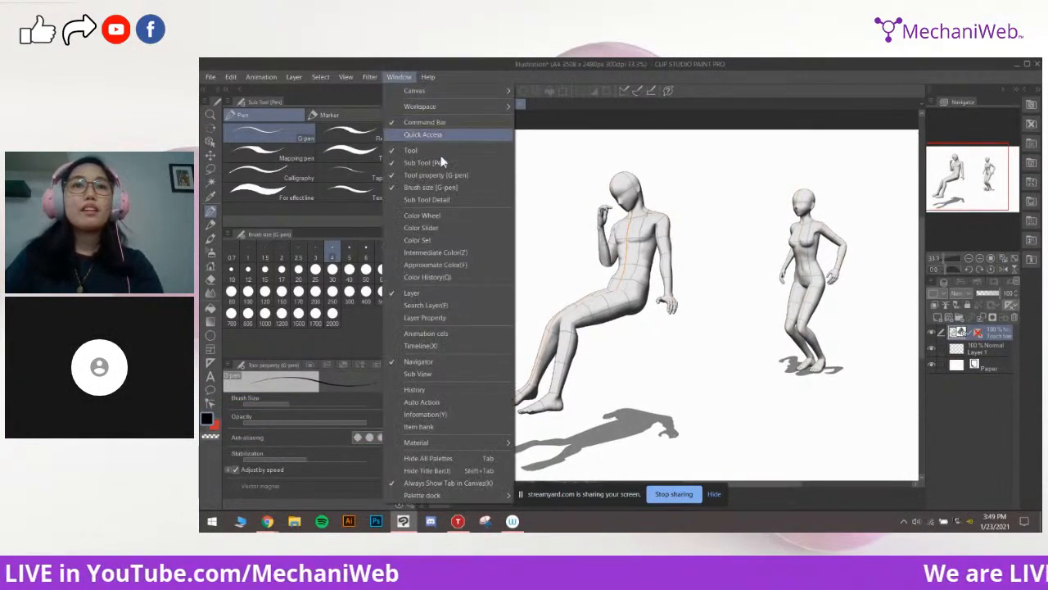
left_click(733, 235)
left_click_drag(827, 236, 738, 251)
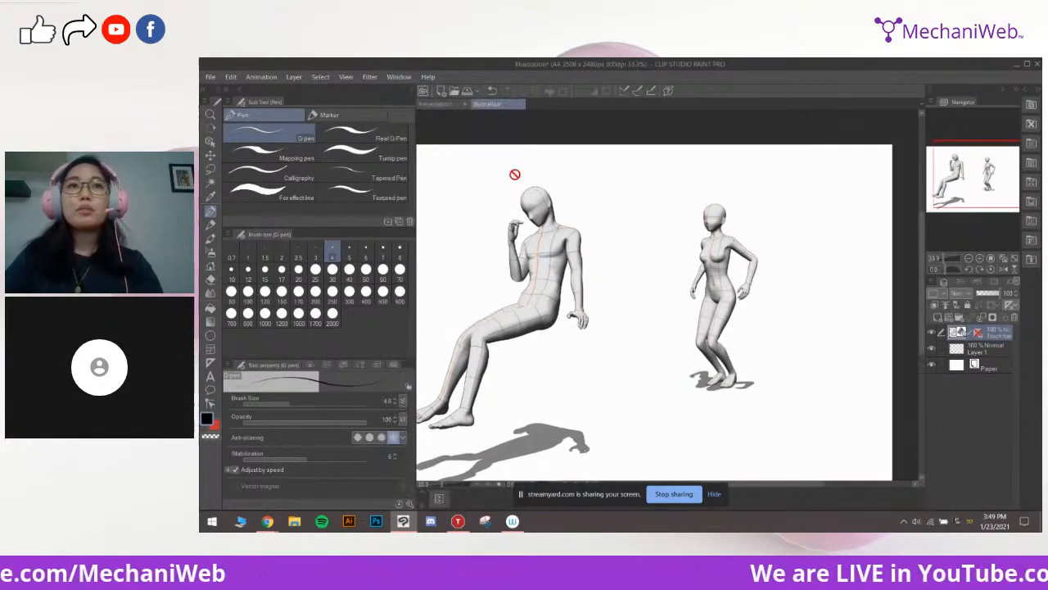
Show the Pose materials and apply the Shh pose to the standing female figure
left_click(401, 76)
mouse_move(491, 445)
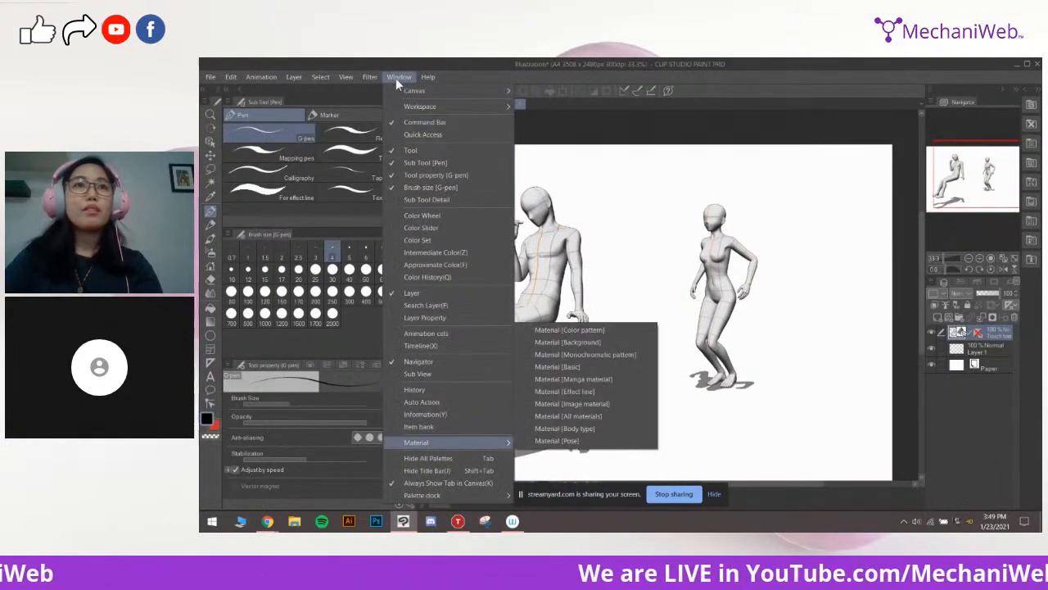
left_click(603, 442)
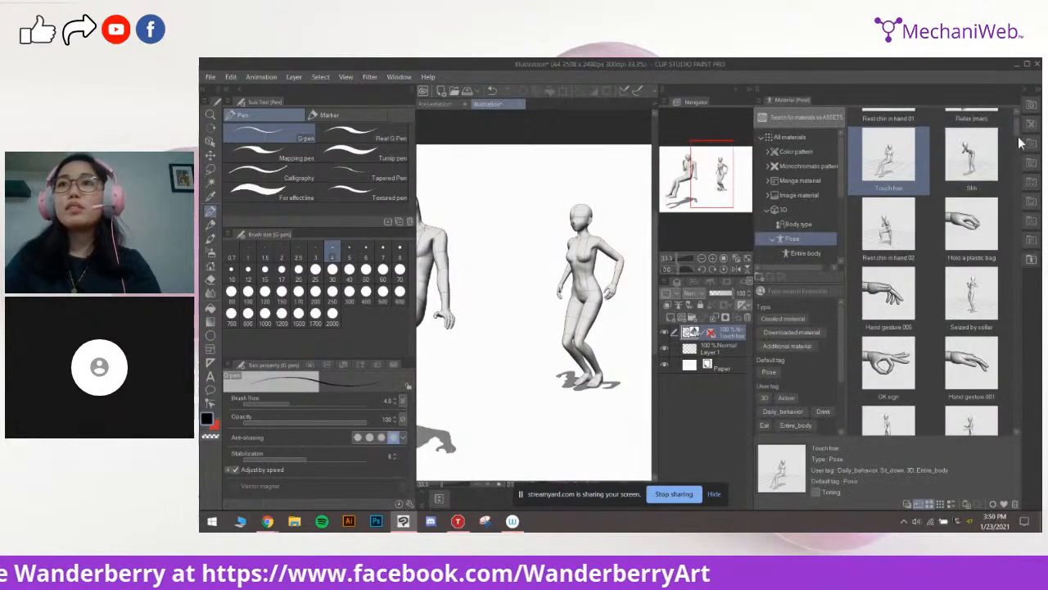
left_click(974, 165)
left_click_drag(974, 166, 568, 320)
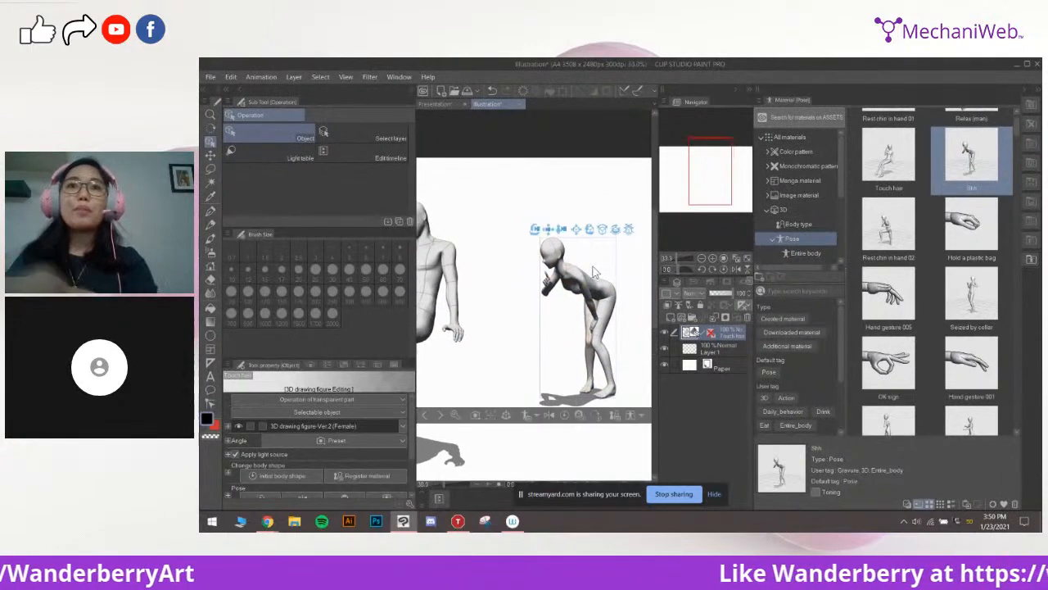
Select the seated 3D figure's chest and tilt its upper body sideways
scroll(583, 274, "up", 1)
left_click_drag(529, 203, 597, 252)
left_click_drag(485, 215, 563, 206)
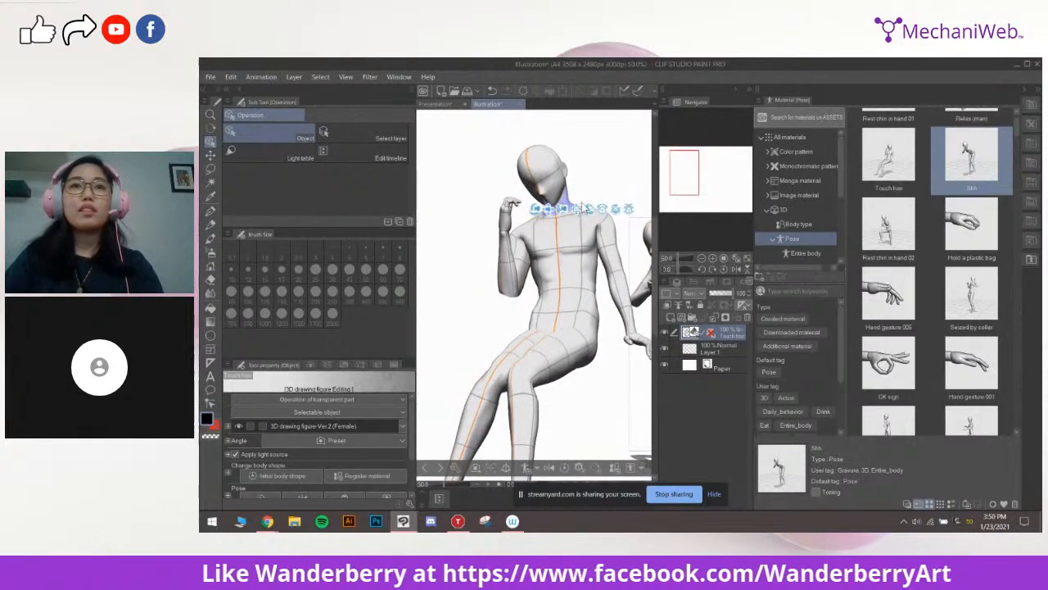
left_click(581, 239)
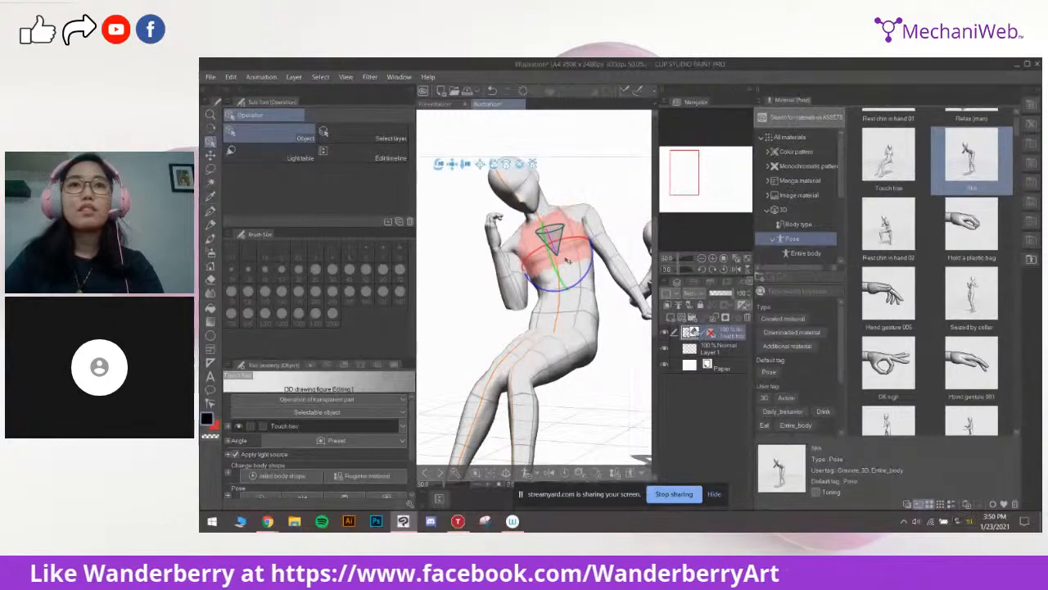
Select the standing 3D female figure and try adjusting its chest and waist
left_click_drag(456, 156, 599, 206)
left_click(565, 237)
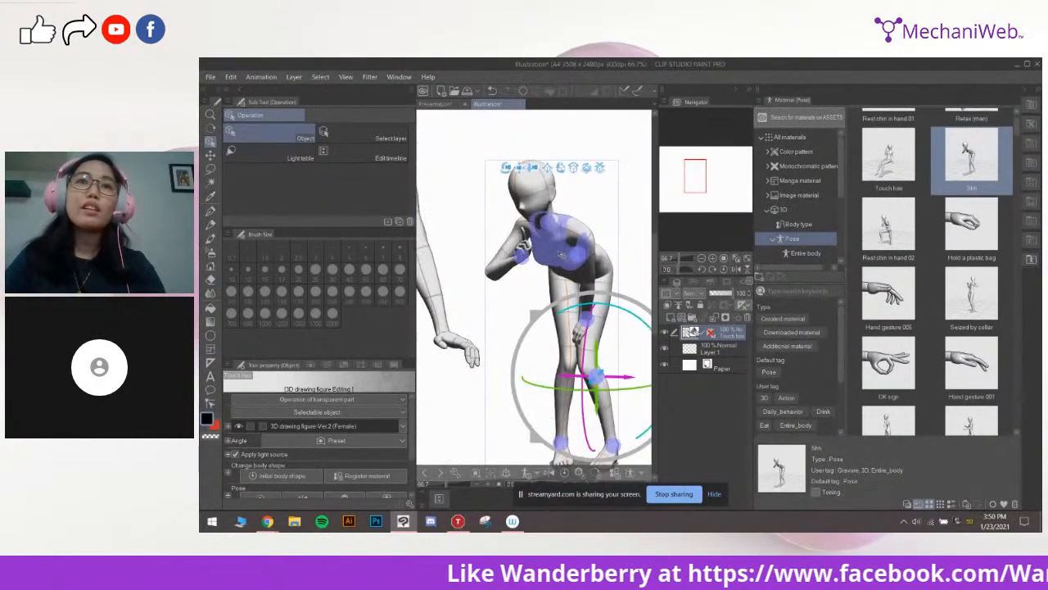
left_click_drag(574, 253, 562, 253)
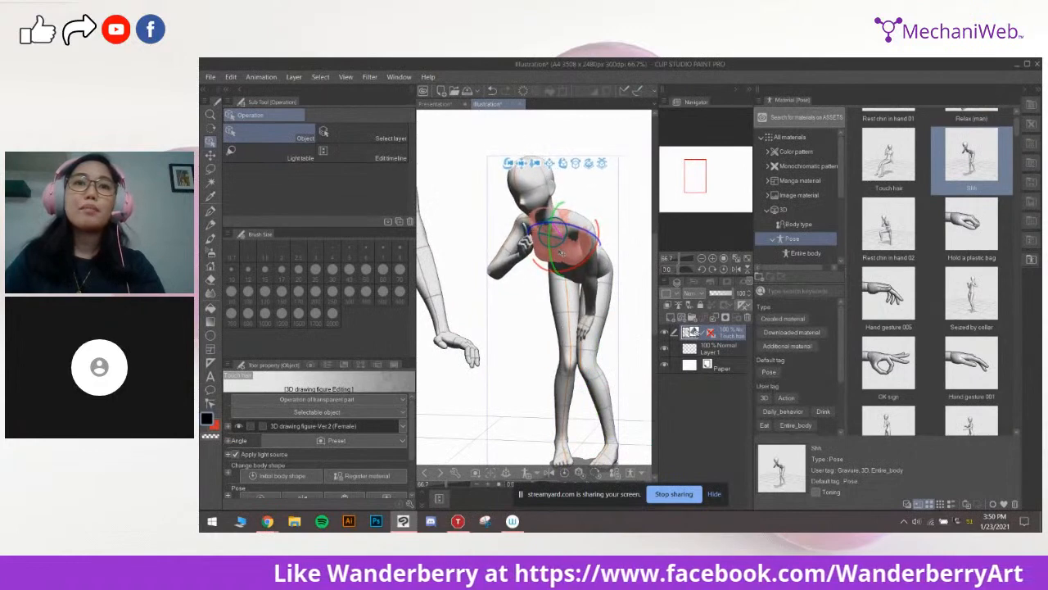
left_click_drag(617, 320, 613, 266)
left_click(602, 372)
left_click(575, 263)
mouse_move(583, 205)
left_mouse_down()
mouse_move(609, 229)
mouse_move(606, 203)
mouse_move(576, 215)
left_mouse_up()
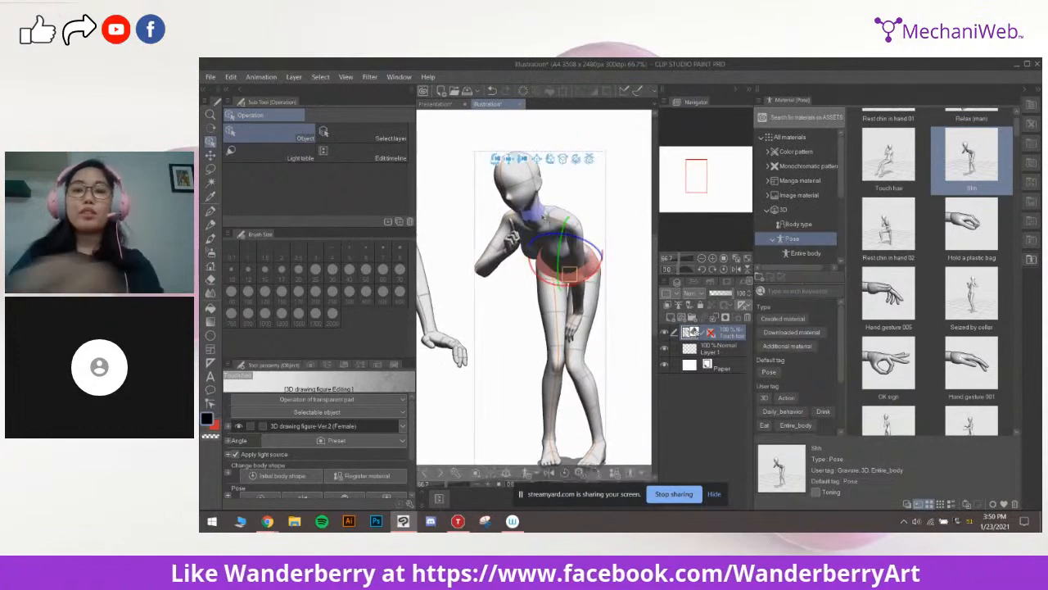
Apply the Seized by collar pose to the standing female figure and select its hips
left_click(973, 299)
left_click_drag(973, 300, 553, 228)
left_click_drag(626, 237, 606, 308)
left_click_drag(616, 260, 581, 289)
scroll(612, 296, "up", 1)
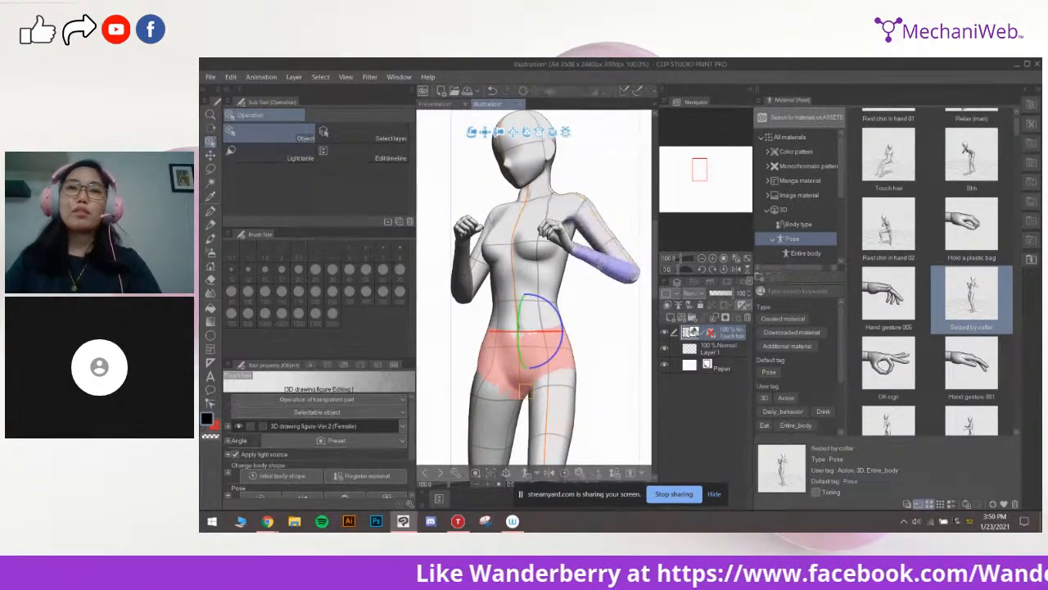
scroll(588, 288, "down", 1)
left_click_drag(510, 312, 538, 368)
Collapse the material palette to widen the canvas and frame the posed female figure
scroll(577, 291, "down", 3)
scroll(577, 291, "up", 3)
left_click(1027, 91)
left_click_drag(761, 369, 755, 306)
scroll(756, 306, "down", 4)
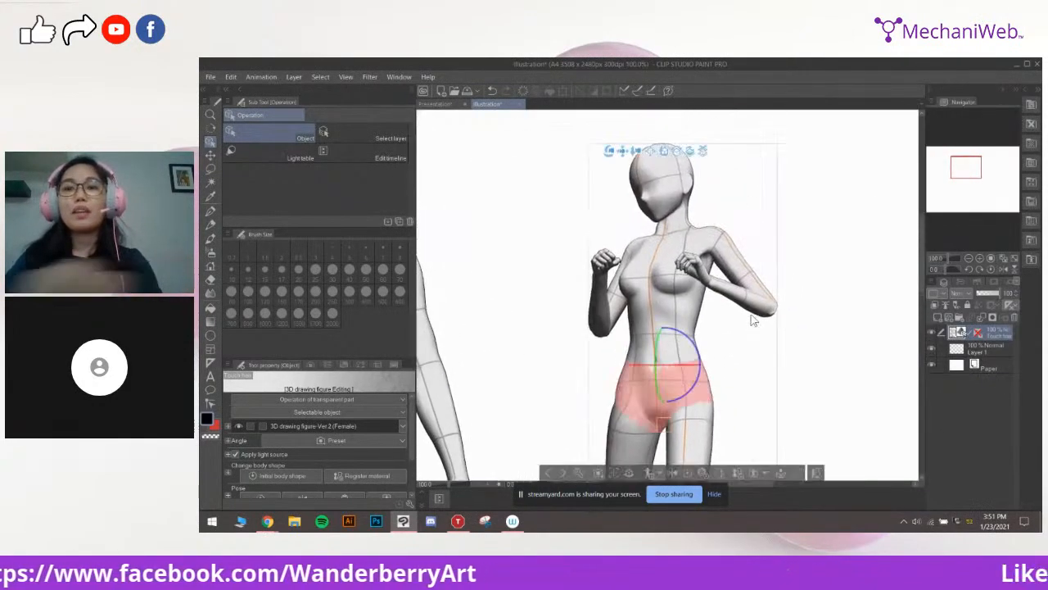
scroll(783, 316, "up", 2)
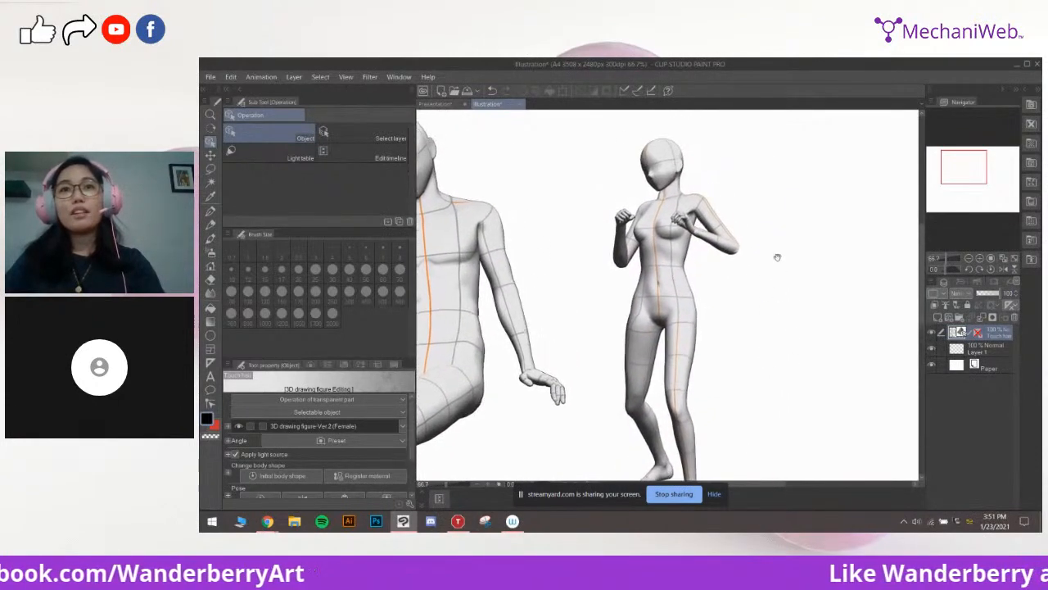
Examine the posed female figure from the side and front, checking its bent arm, hips and head
left_click(721, 243)
left_click(725, 239)
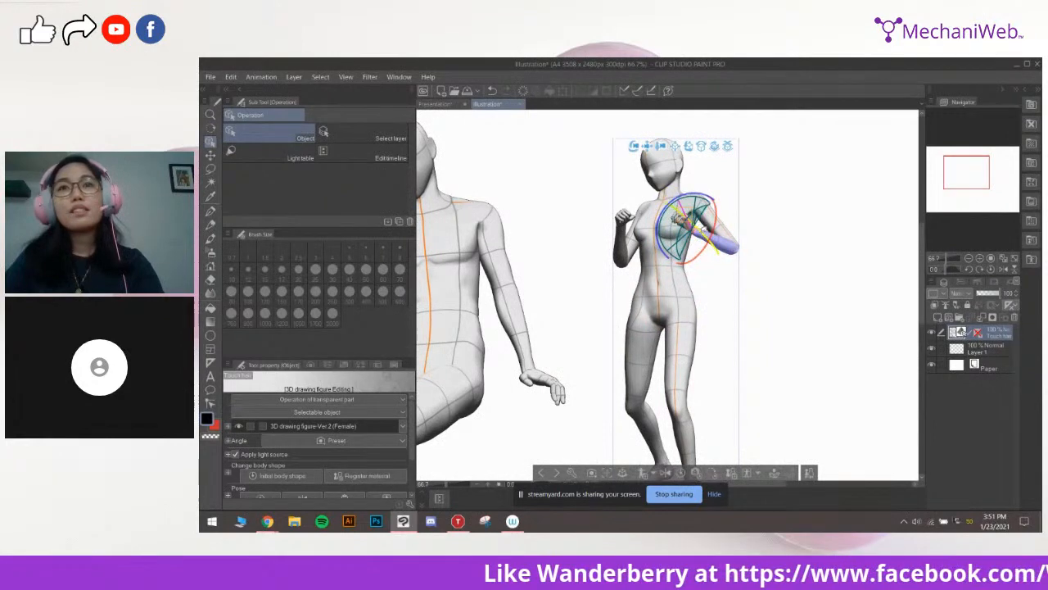
left_click_drag(708, 211, 655, 258)
left_click_drag(560, 265, 646, 252)
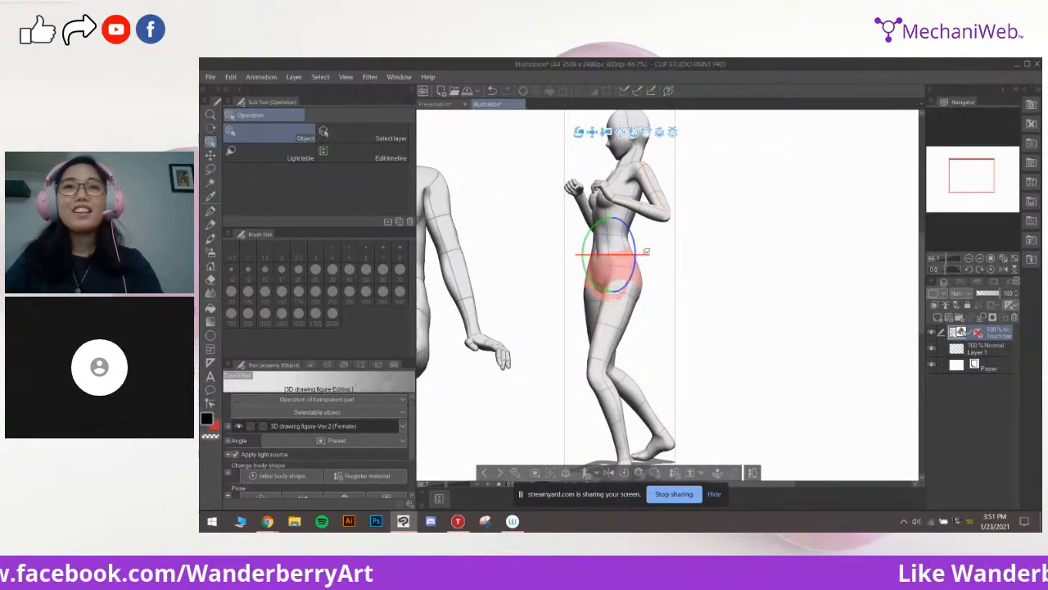
left_click_drag(574, 252, 774, 241)
left_click_drag(628, 280, 695, 307)
scroll(694, 307, "up", 1)
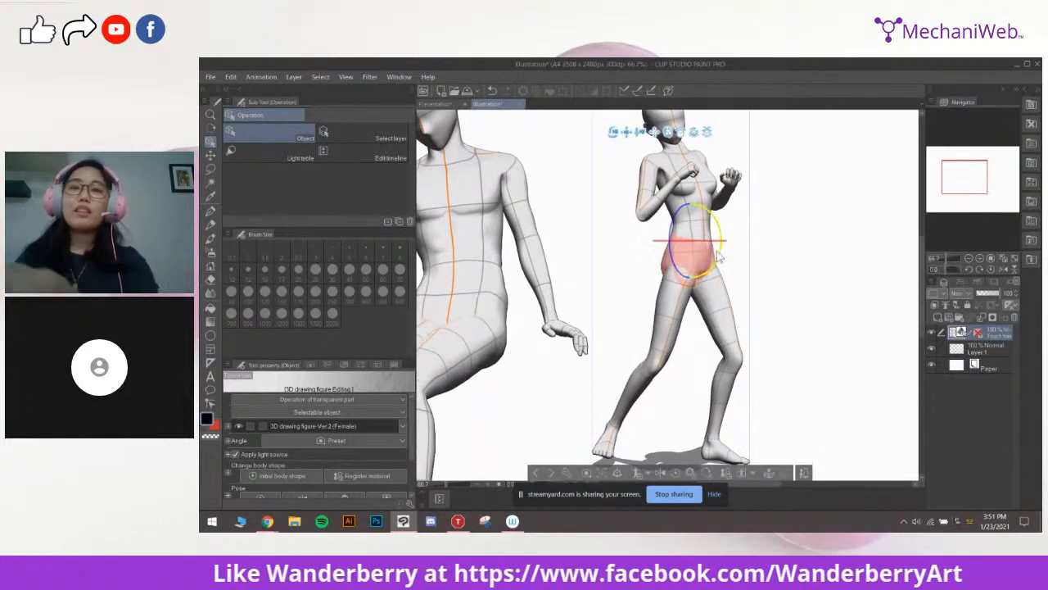
scroll(693, 302, "up", 2)
left_click_drag(694, 299, 713, 524)
left_click_drag(791, 318, 783, 278)
left_click_drag(741, 471, 711, 257)
left_click_drag(706, 147, 693, 410)
left_click_drag(754, 183, 735, 269)
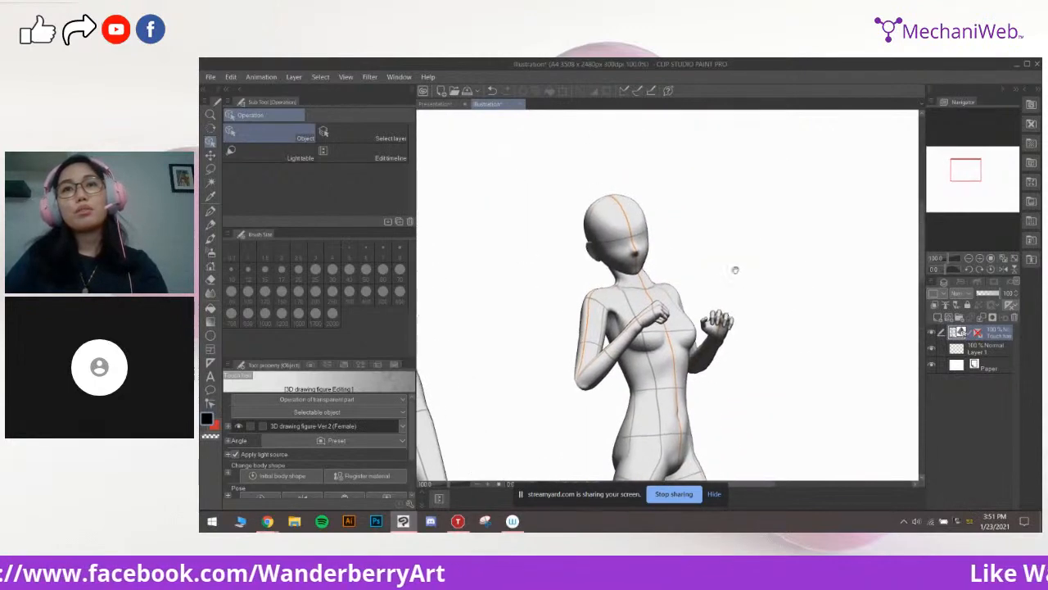
left_click_drag(669, 449, 616, 350)
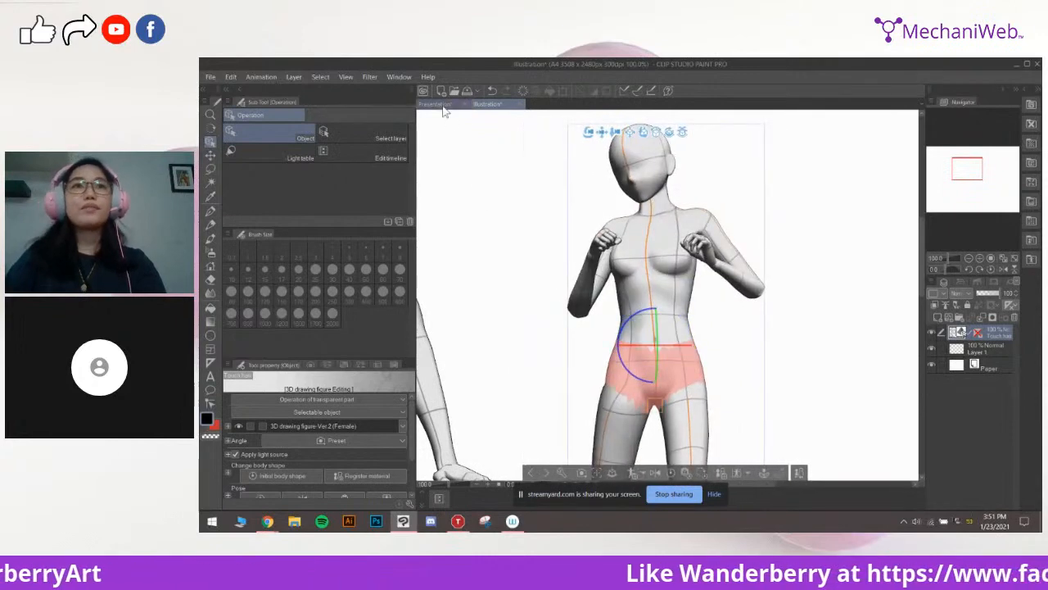
Switch back to the Presentation document and check the inked arms by toggling the BODY layer's visibility
left_click(443, 105)
left_click_drag(735, 279, 695, 232)
left_click_drag(770, 230, 709, 308)
key("e")
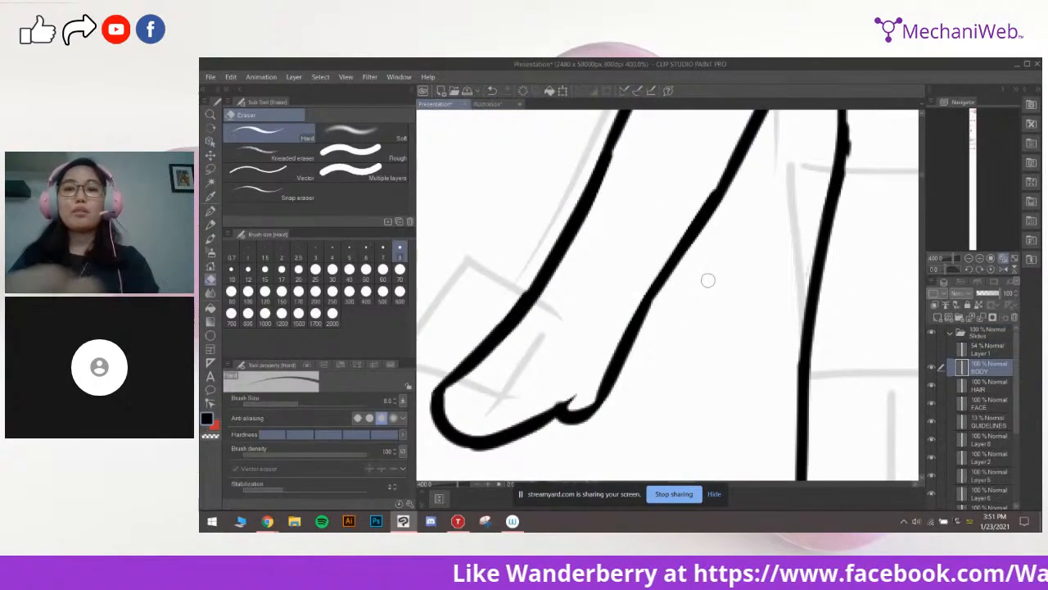
scroll(708, 280, "down", 4)
scroll(709, 281, "up", 2)
left_click_drag(786, 217, 618, 402)
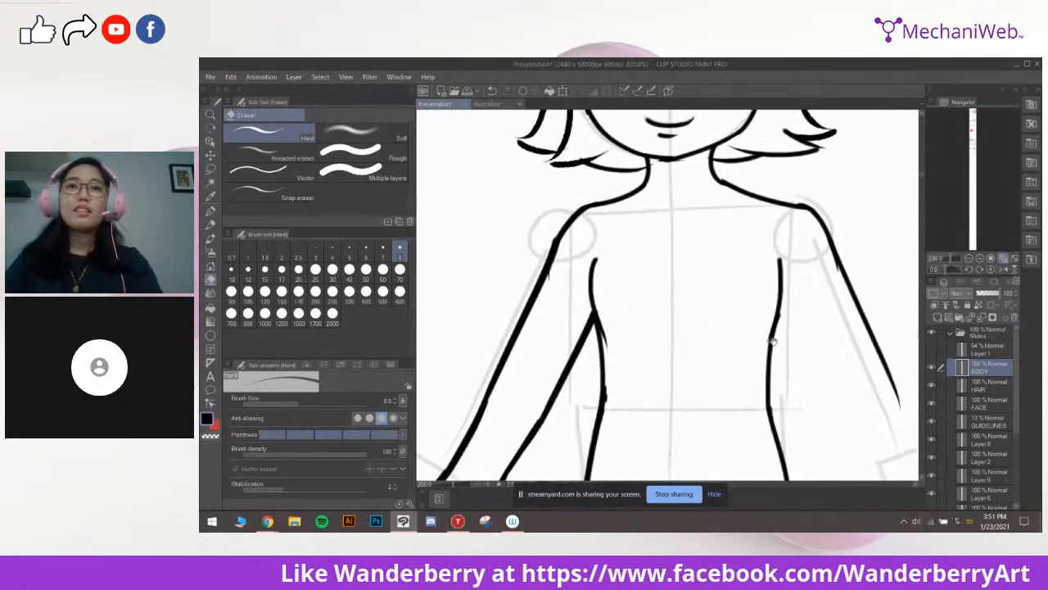
left_click_drag(772, 340, 783, 264)
scroll(781, 265, "down", 1)
left_click_drag(746, 316, 848, 273)
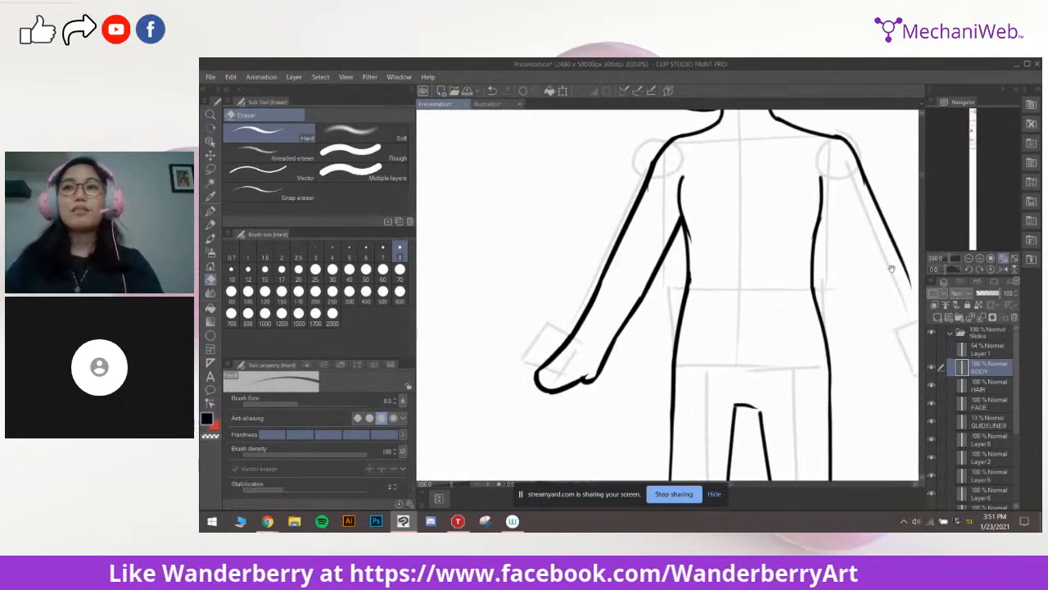
left_click(932, 369)
left_click(933, 369)
left_click_drag(891, 369, 857, 346)
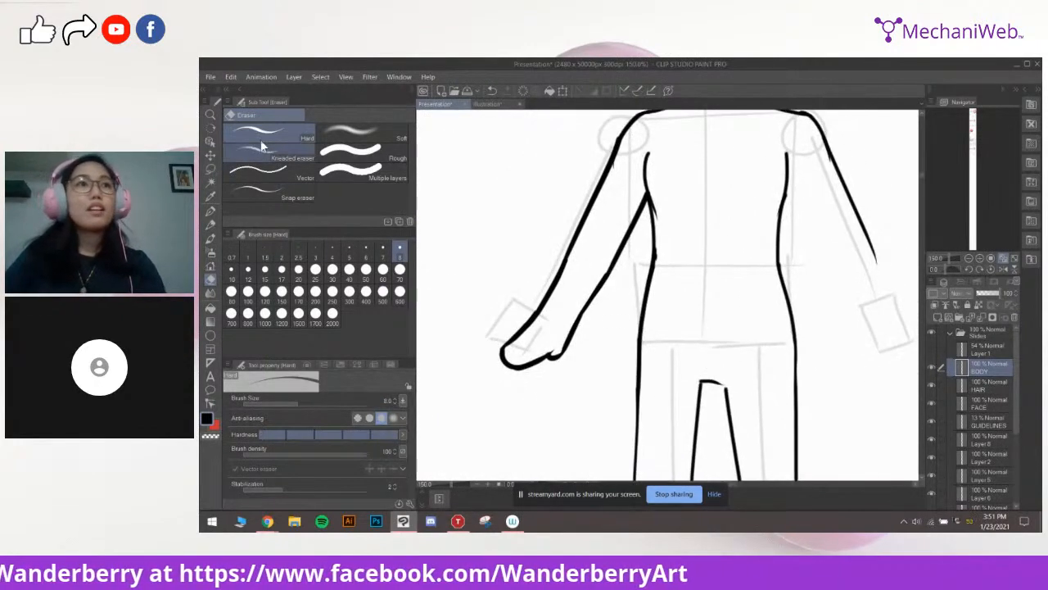
Lasso the finished forearm and hand on the BODY layer and paste a copy onto a new layer
left_click(211, 170)
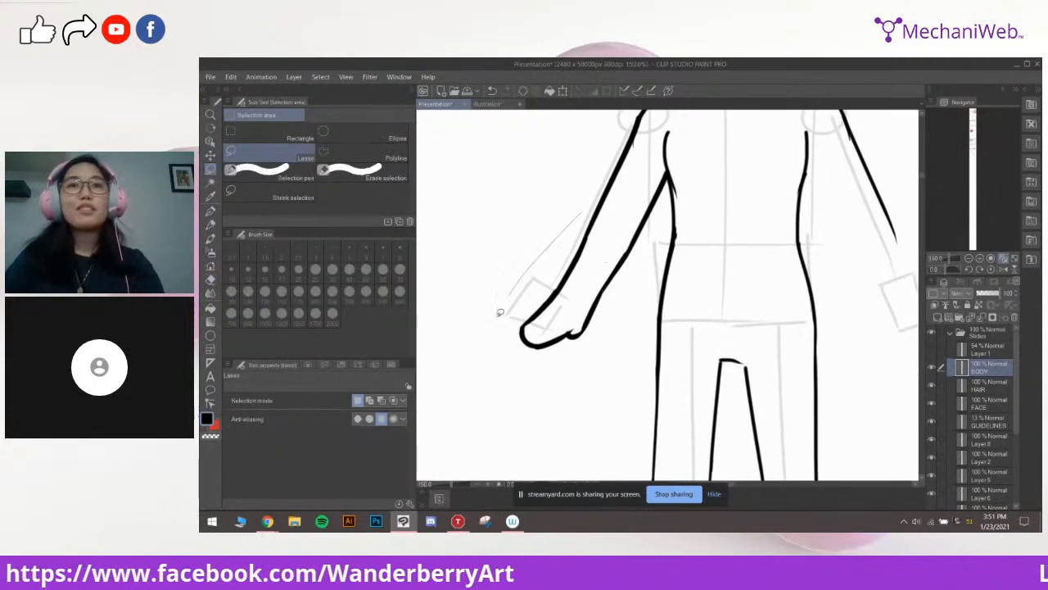
left_click_drag(649, 190, 584, 200)
left_click_drag(737, 214, 669, 239)
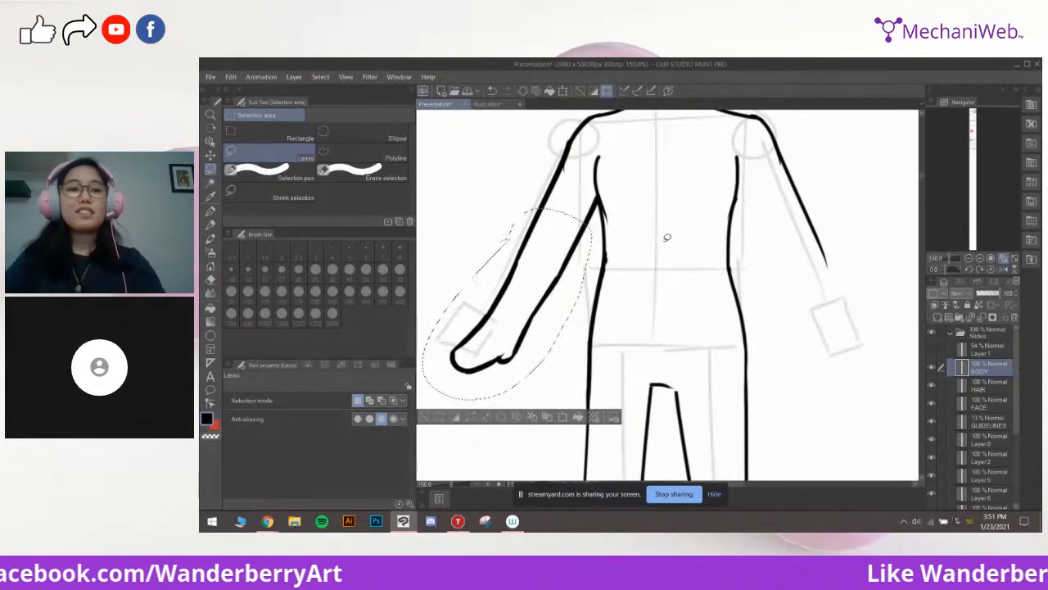
key("ctrl+c")
key("ctrl+v")
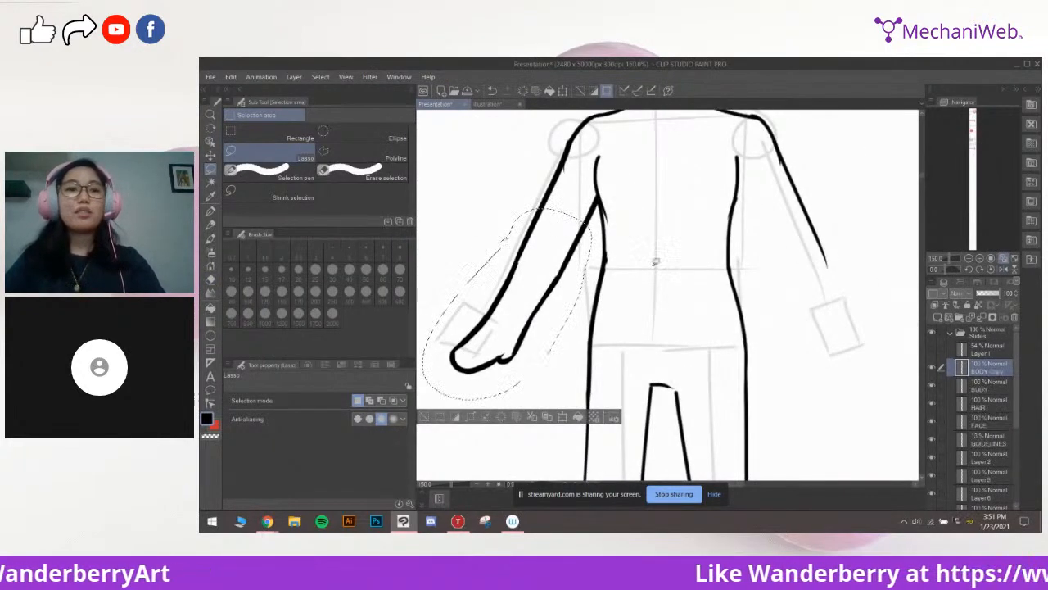
Flip the copied forearm horizontally and place it at the end of the opposite arm's outer line
key("ctrl+t")
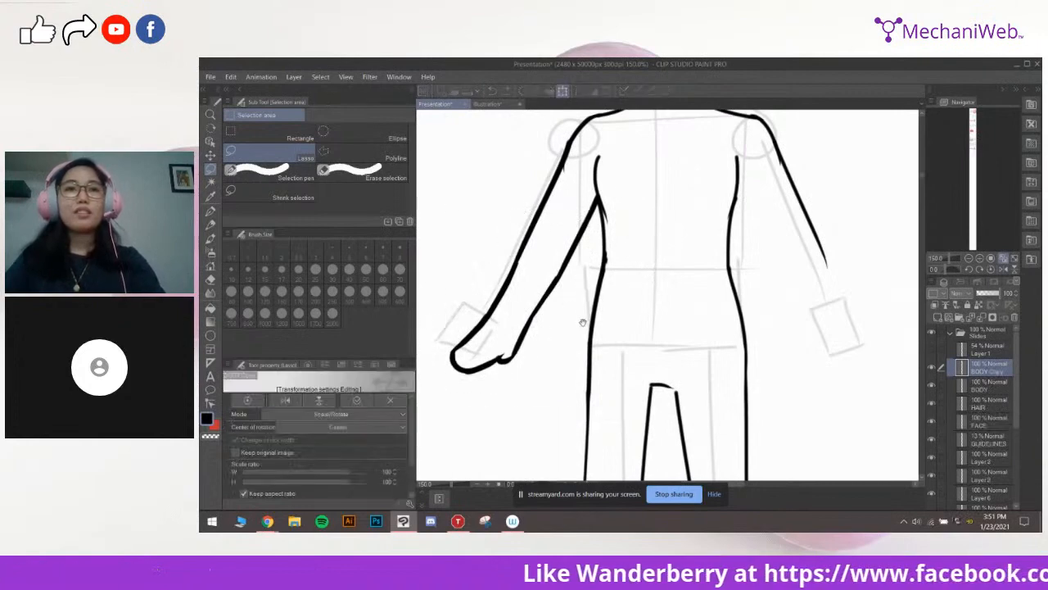
left_click_drag(529, 330, 782, 326)
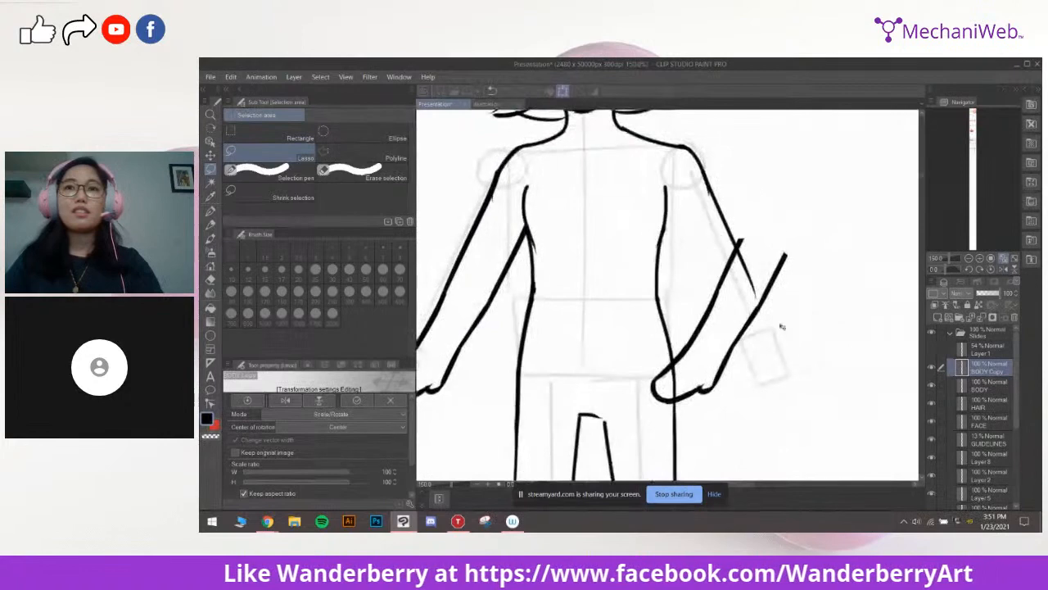
left_click(290, 400)
left_click_drag(557, 346, 535, 356)
left_click_drag(720, 367, 822, 382)
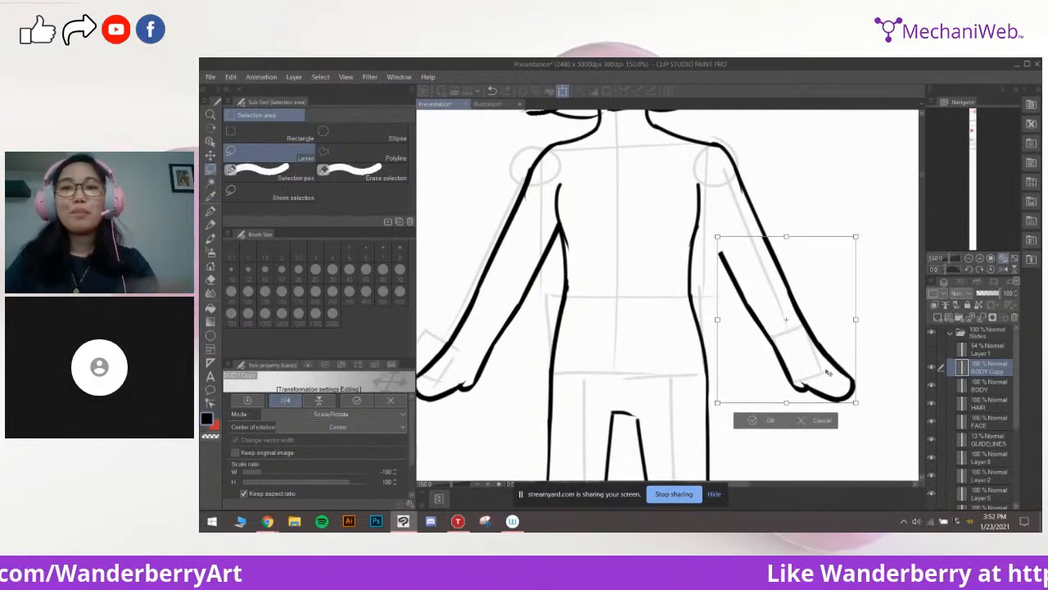
key("Return")
Check the pasted forearm's layer, select the BODY layer beneath it and set the hard eraser to size 20
left_click_drag(849, 323, 825, 334)
left_click(932, 367)
left_click(932, 368)
left_click(986, 391)
key("e")
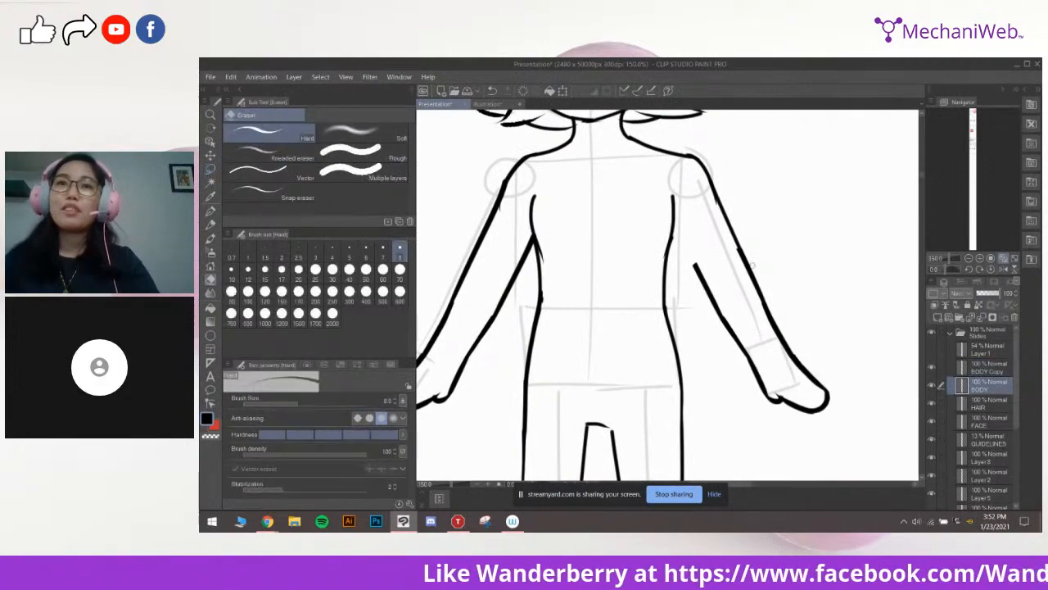
key("bracketright")
key("bracketright")
key("bracketright")
key("bracketright")
key("bracketright")
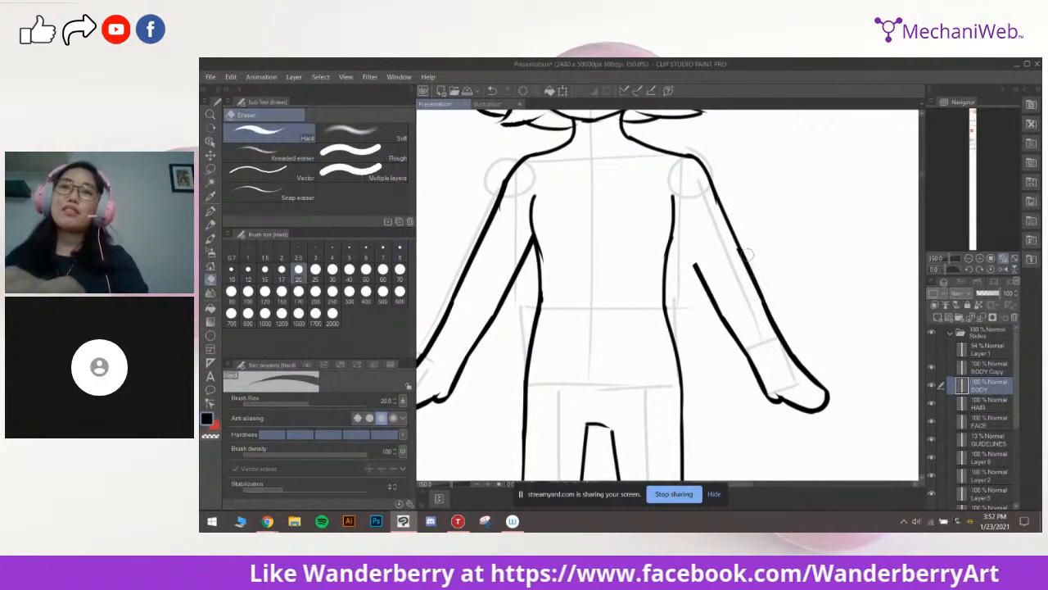
Merge the BODY Copy layer into the BODY layer below and ready the G-pen
key("p")
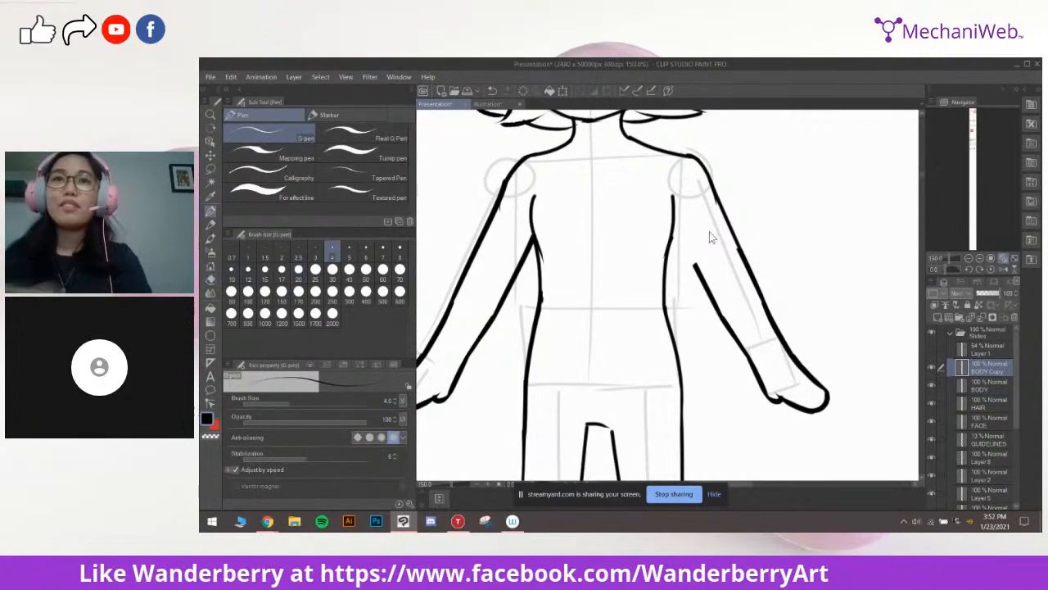
scroll(713, 235, "up", 1)
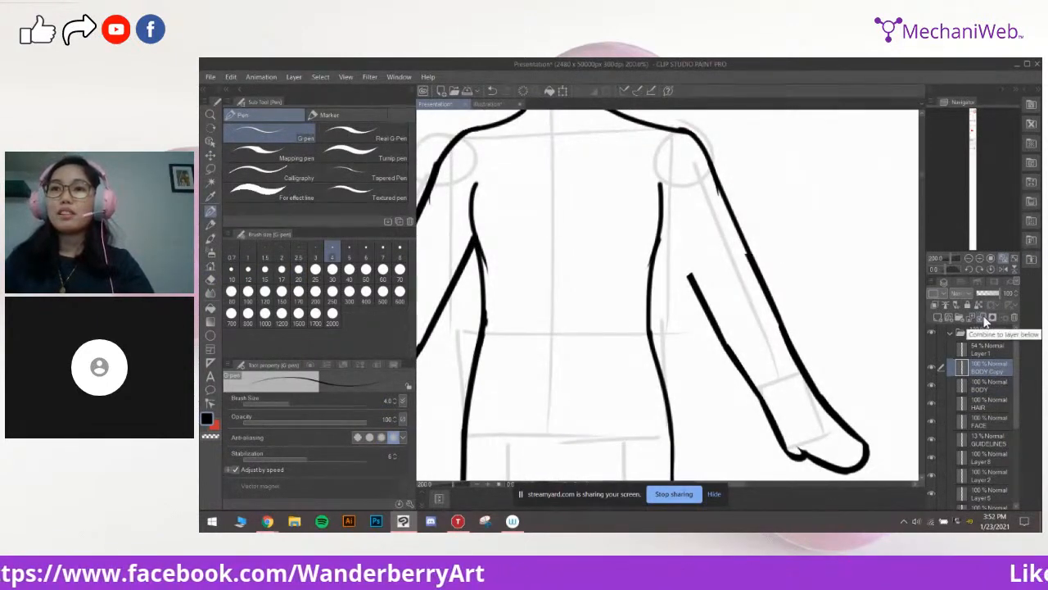
left_click(982, 318)
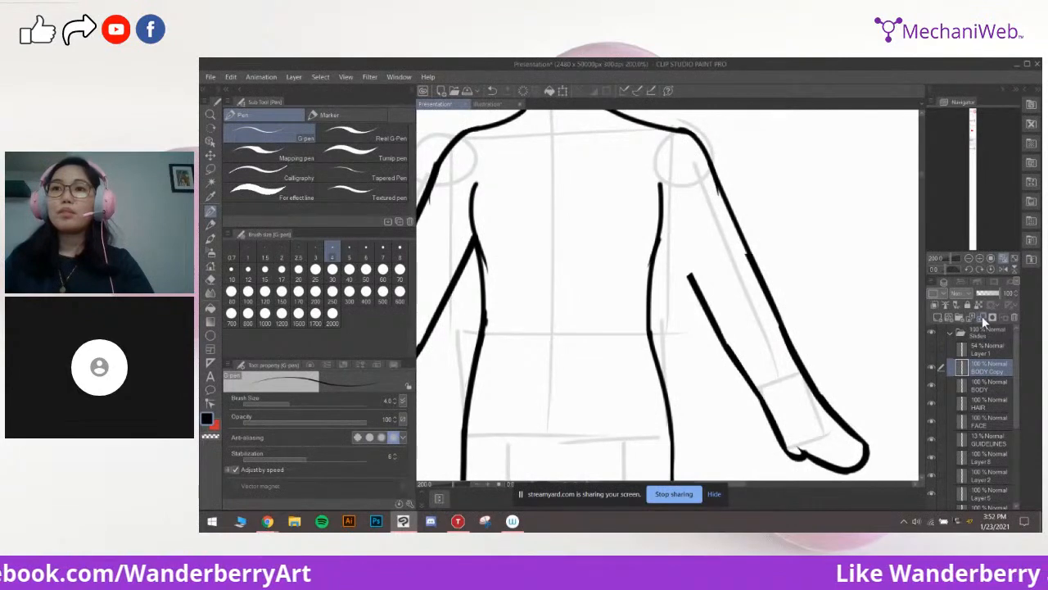
left_click(931, 366)
left_click(931, 365)
Ink the inner upper arm line from the armpit to the mirrored forearm with the G-pen at size 7
key("ctrl+z")
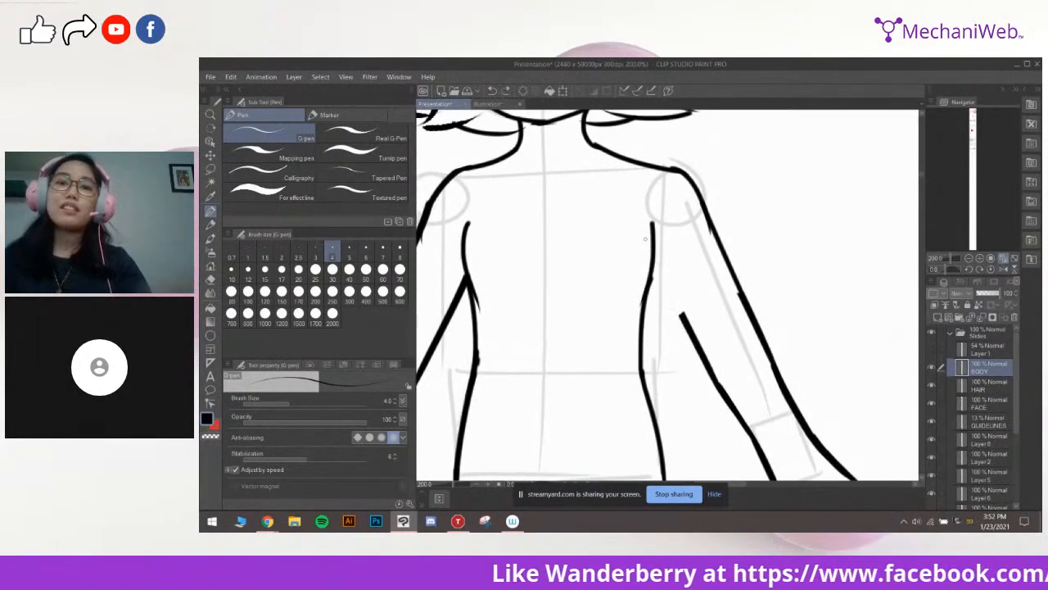
key("bracketright")
key("bracketright")
key("bracketright")
left_click_drag(659, 262, 685, 318)
key("bracketleft")
key("bracketleft")
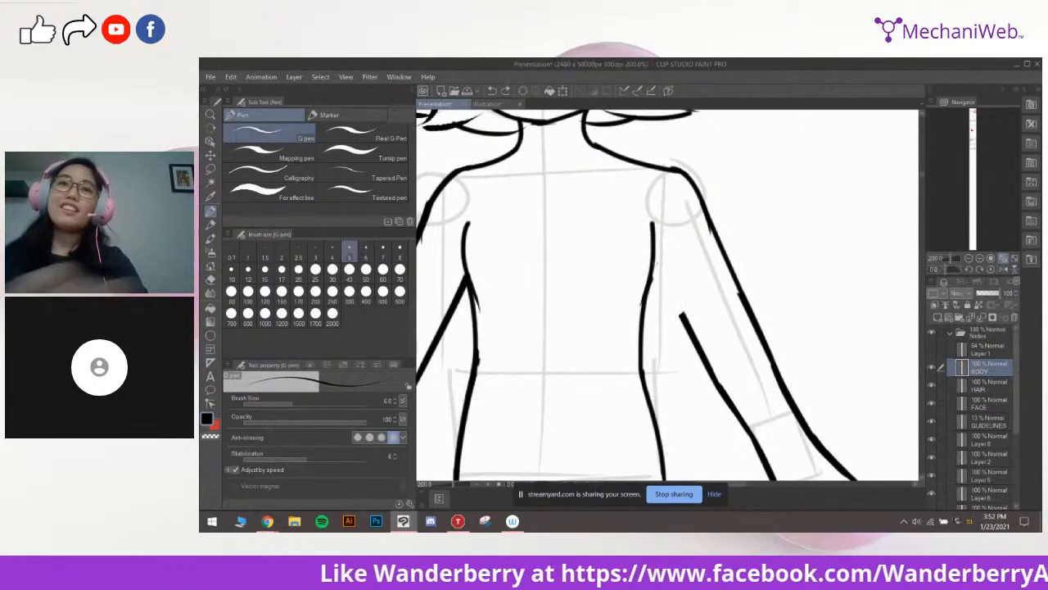
key("bracketright")
left_click_drag(657, 263, 698, 343)
key("ctrl+z")
left_click_drag(654, 256, 685, 324)
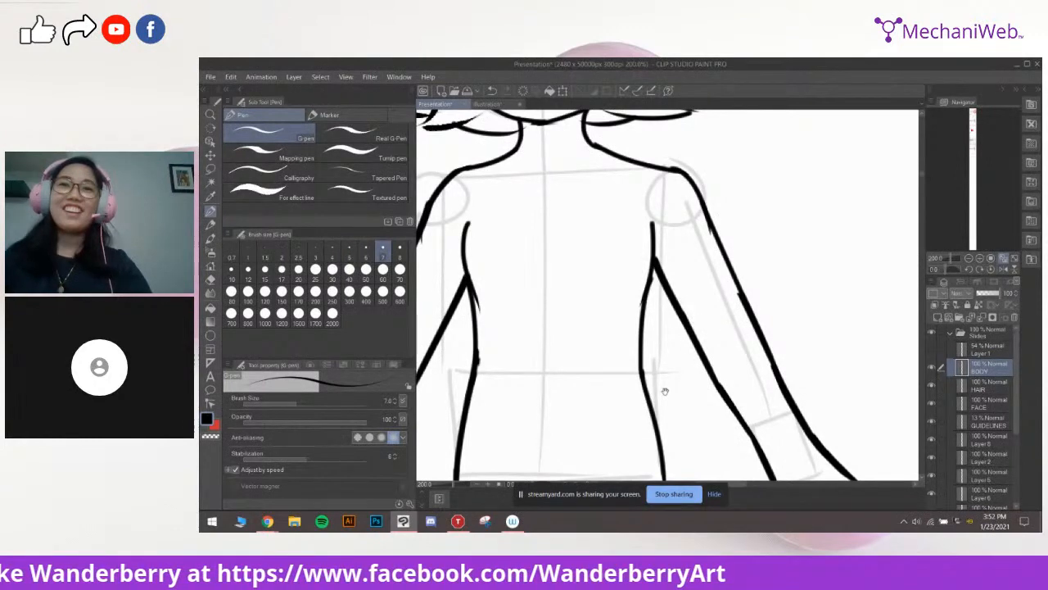
Lasso both lower legs and feet on the BODY layer
left_click_drag(664, 391, 740, 299)
scroll(709, 273, "up", 2)
scroll(749, 273, "down", 2)
scroll(754, 273, "down", 4)
scroll(778, 268, "up", 3)
left_click_drag(649, 149, 725, 367)
left_click_drag(766, 455, 765, 248)
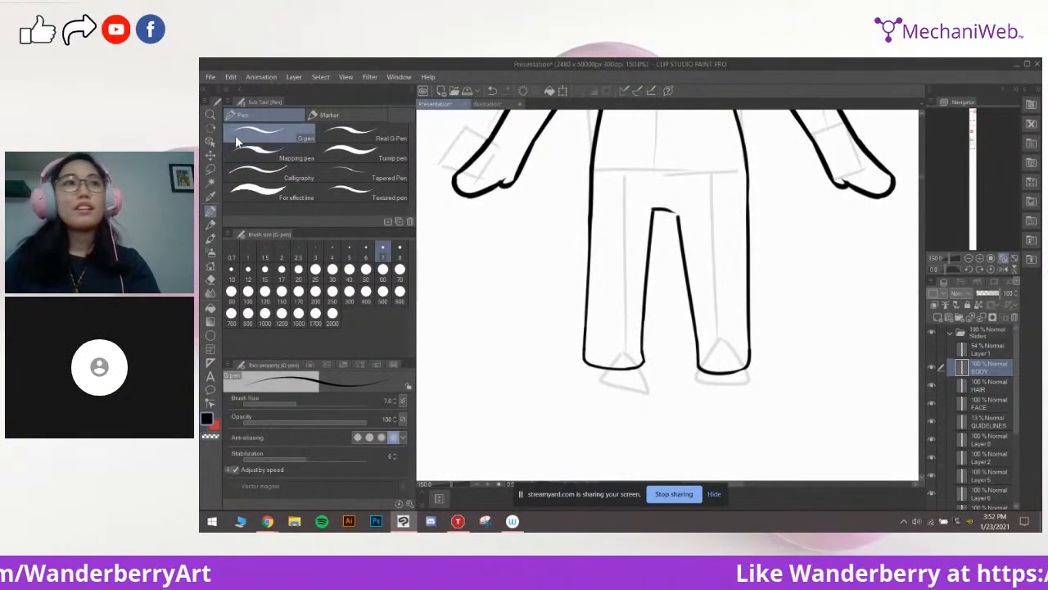
key("m")
left_click_drag(574, 385, 770, 274)
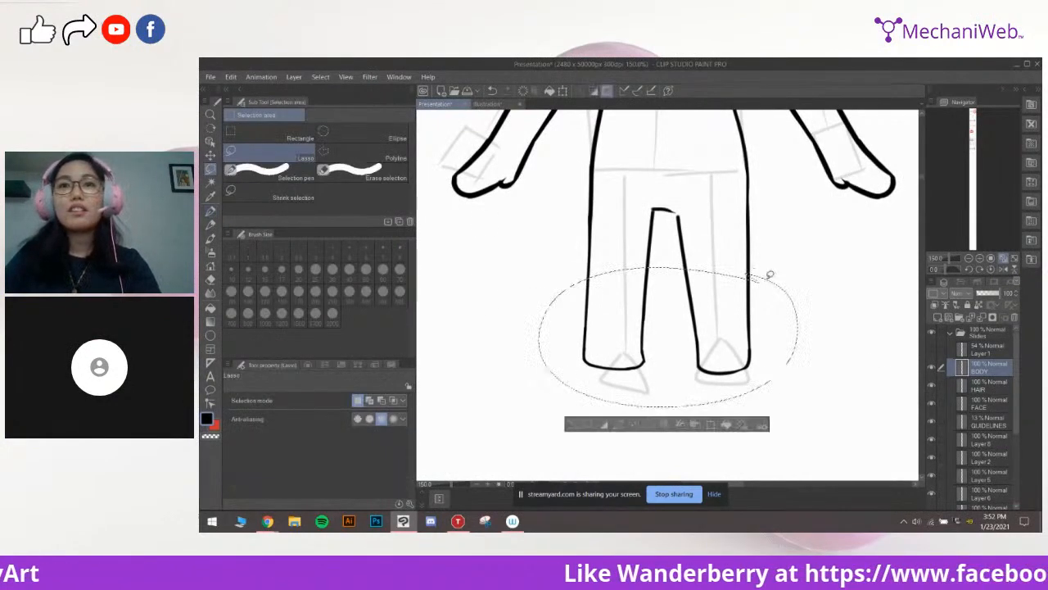
Try to stretch the selected lower legs downward with a scale transformation
key("ctrl+t")
scroll(737, 364, "down", 1)
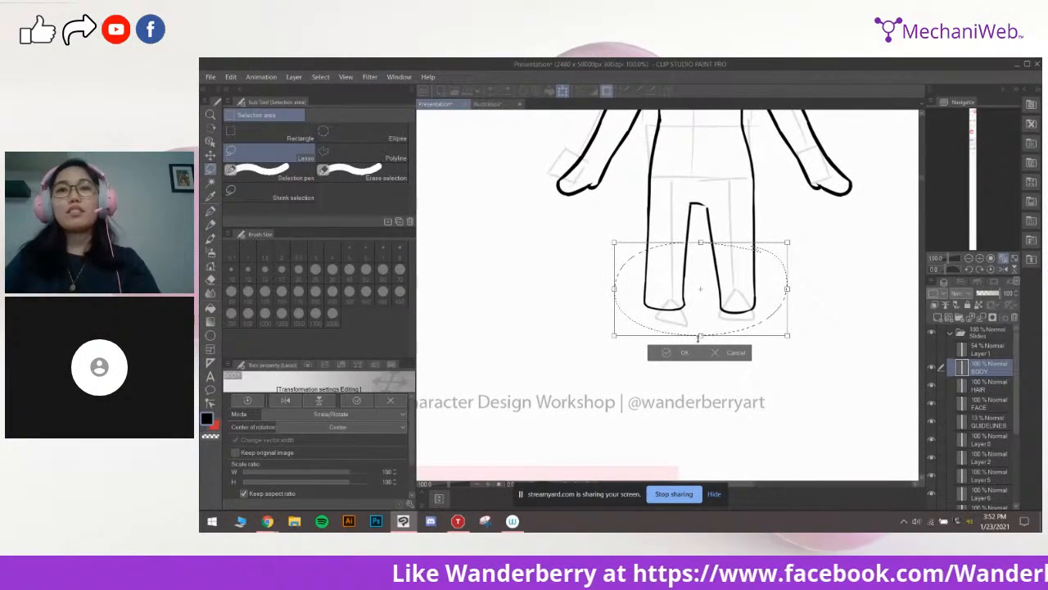
left_click_drag(702, 336, 702, 381)
key("ctrl+z")
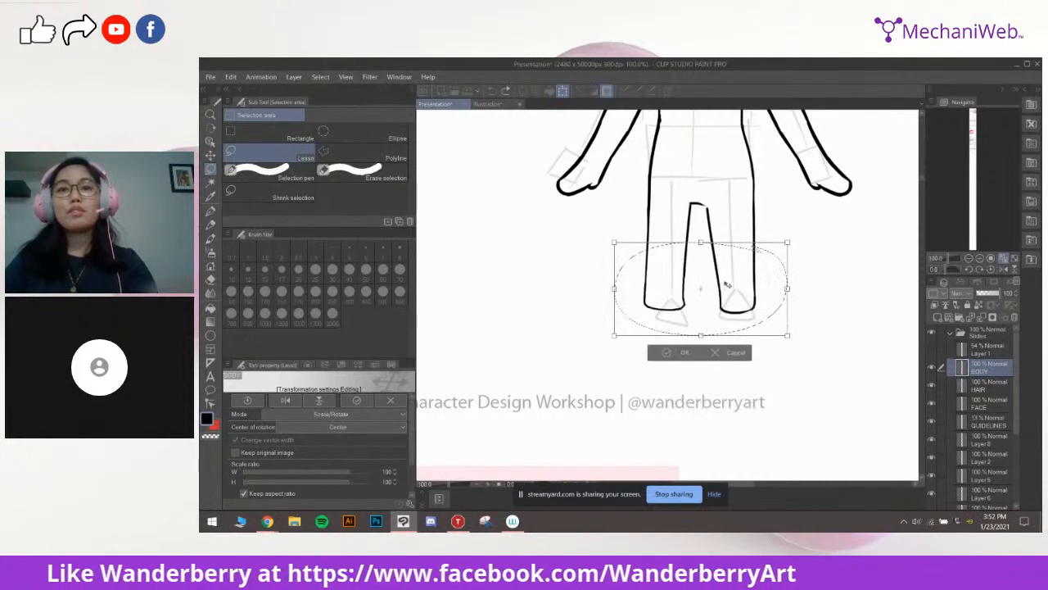
key("Escape")
Cut the selected lower legs and paste them onto a separate layer
left_click_drag(777, 288, 774, 301)
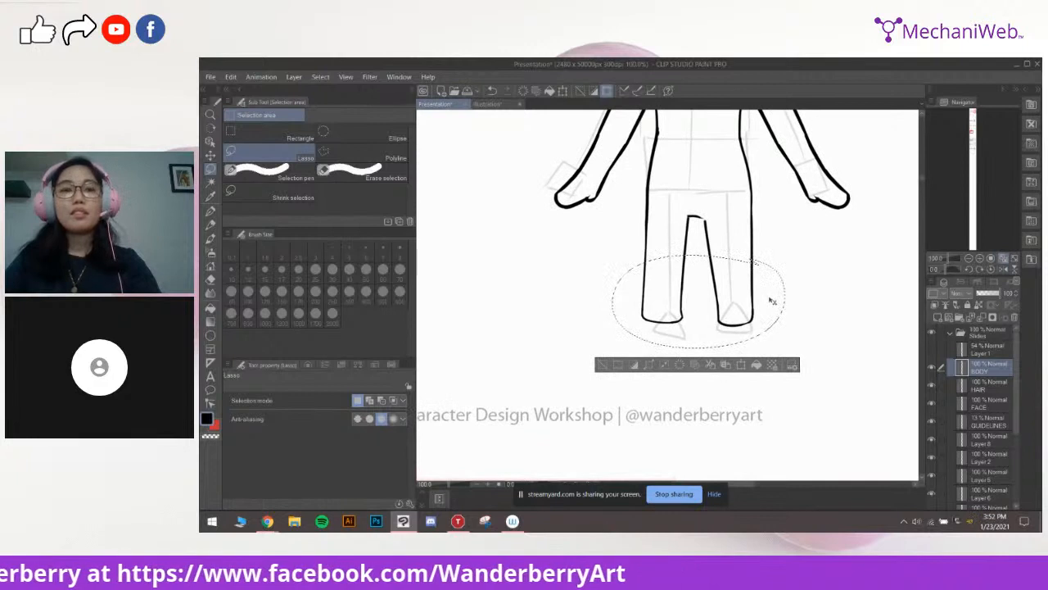
key("ctrl+v")
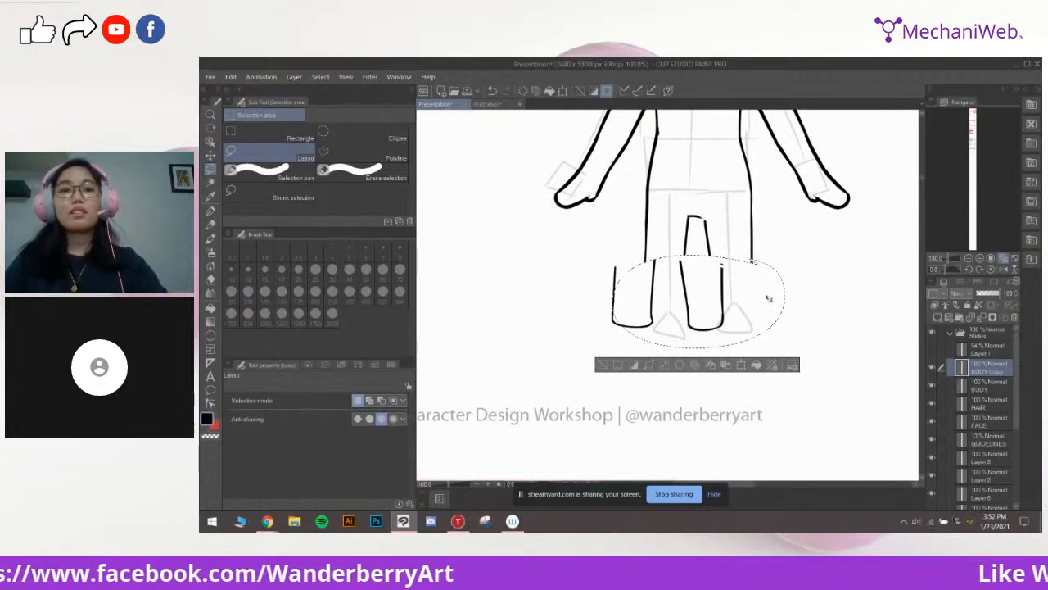
Try to fit the pasted lower legs onto the thighs with a transformation, and undo the paste
key("ctrl+t")
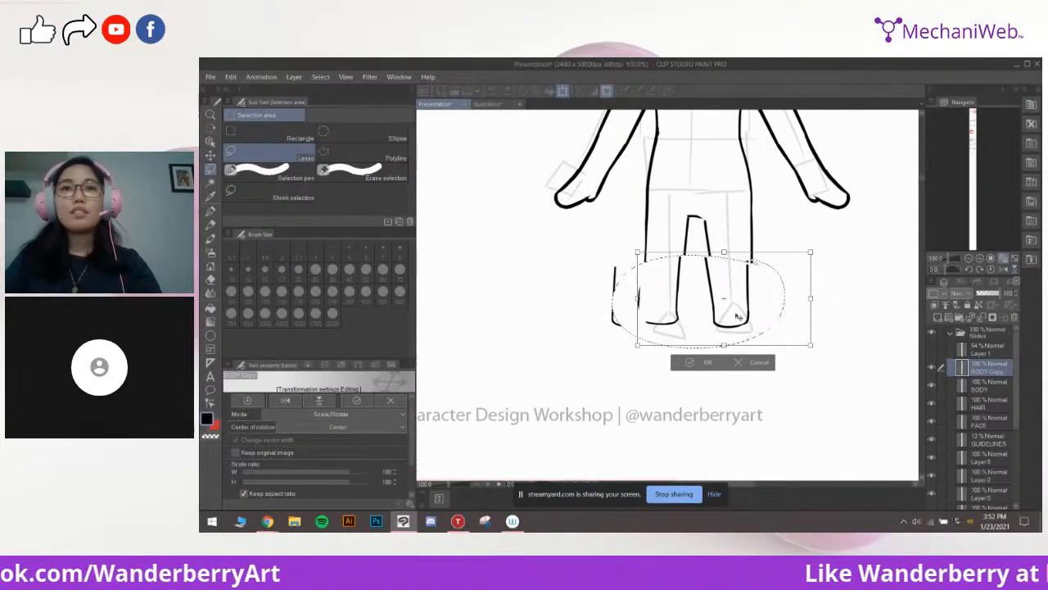
key("Return")
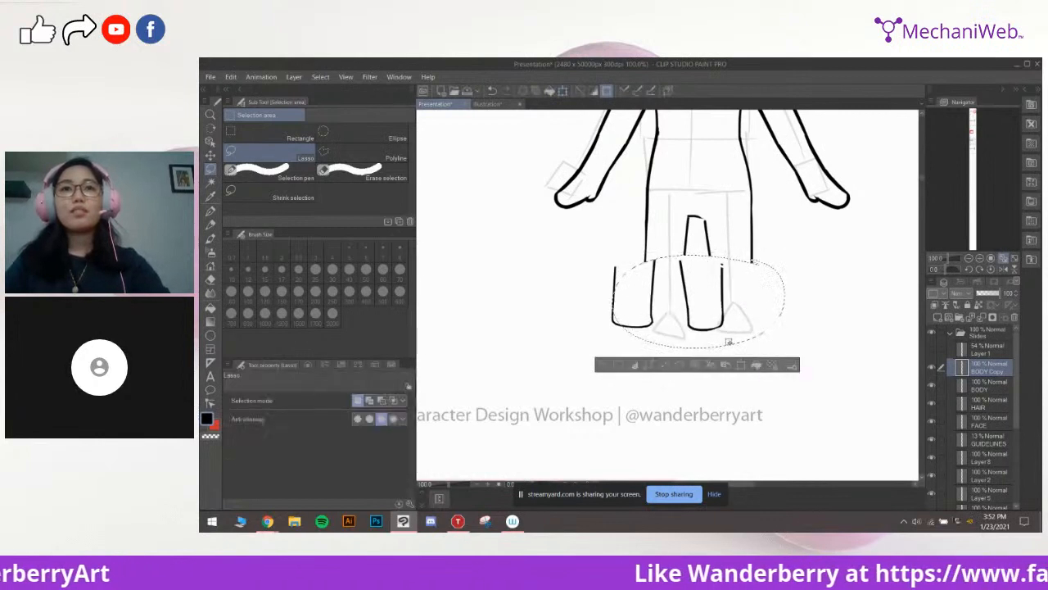
key("ctrl+d")
key("ctrl+z")
key("ctrl+z")
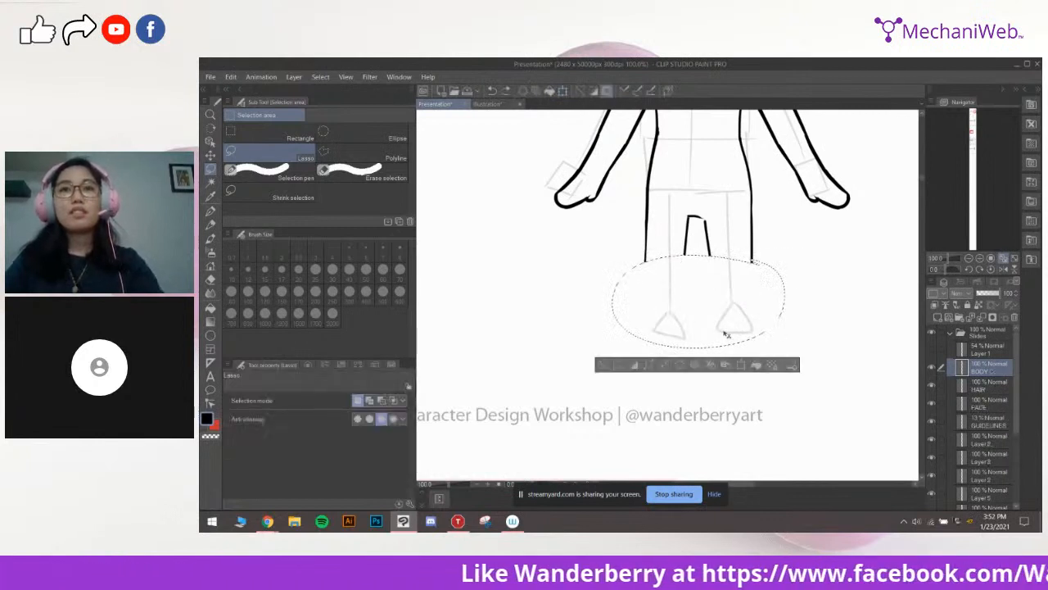
Try pasting and transforming the lower legs again, undo back to the uncut legs and clear the selection
key("ctrl+t")
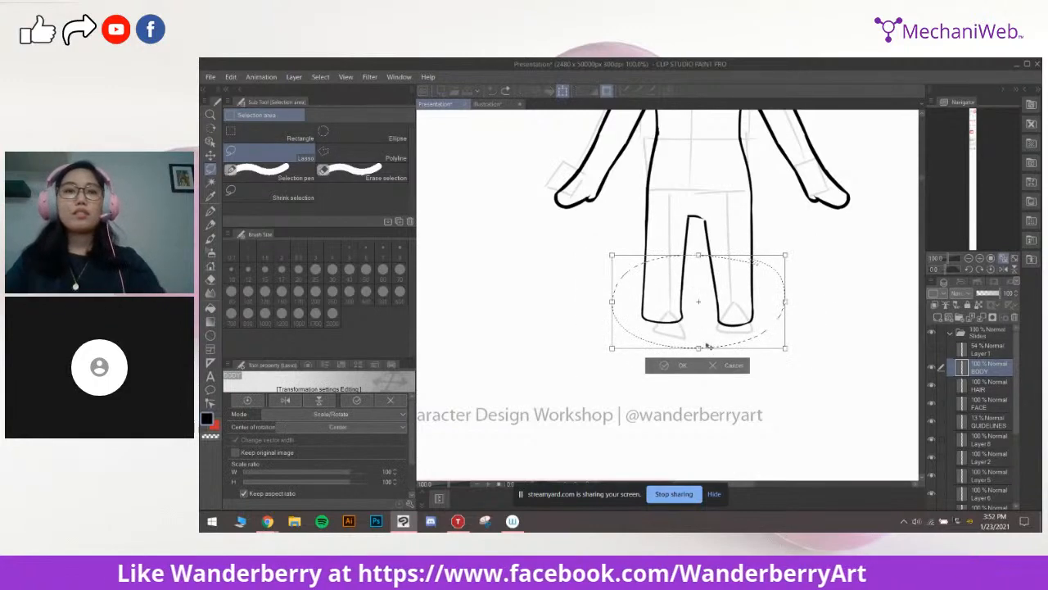
key("Return")
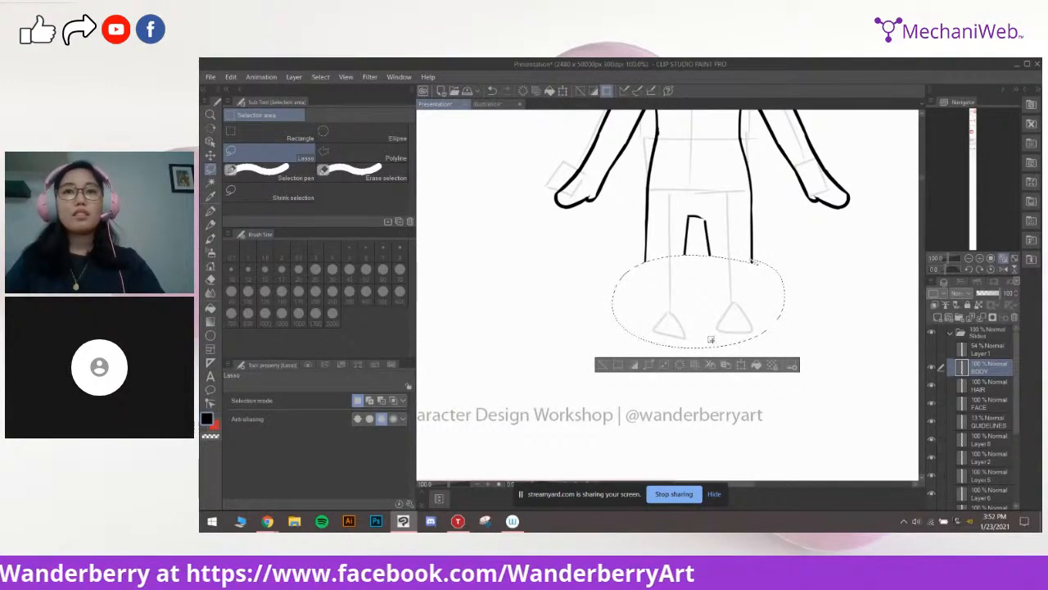
key("ctrl+v")
key("ctrl+t")
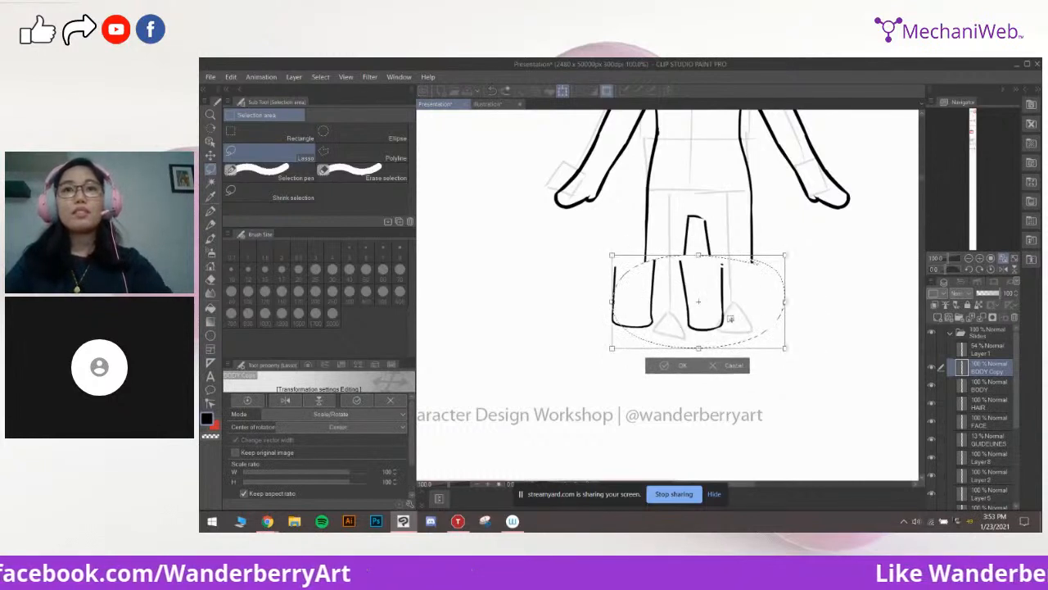
key("ctrl+z")
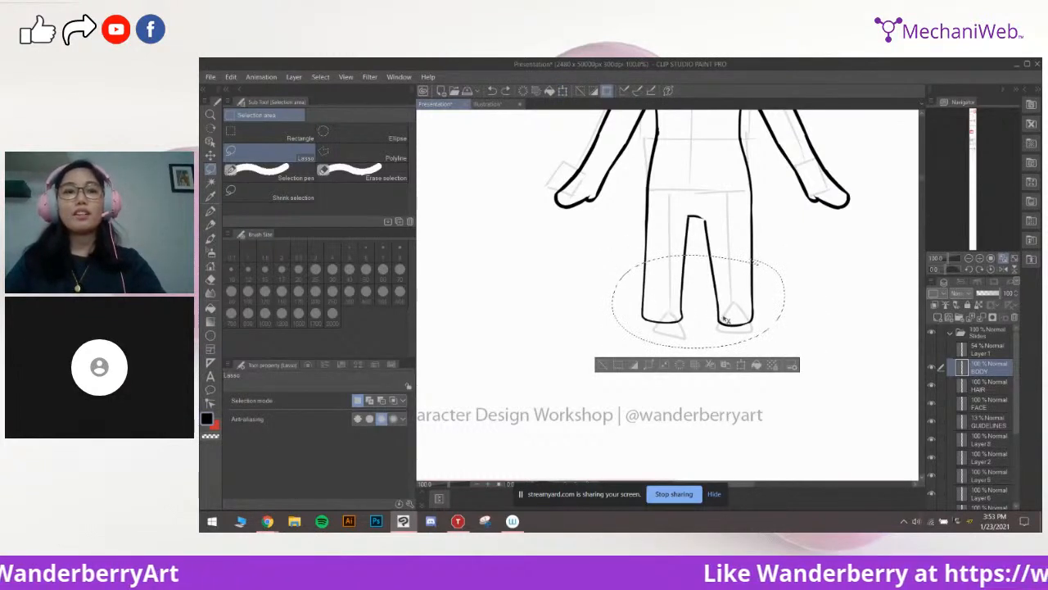
key("ctrl+d")
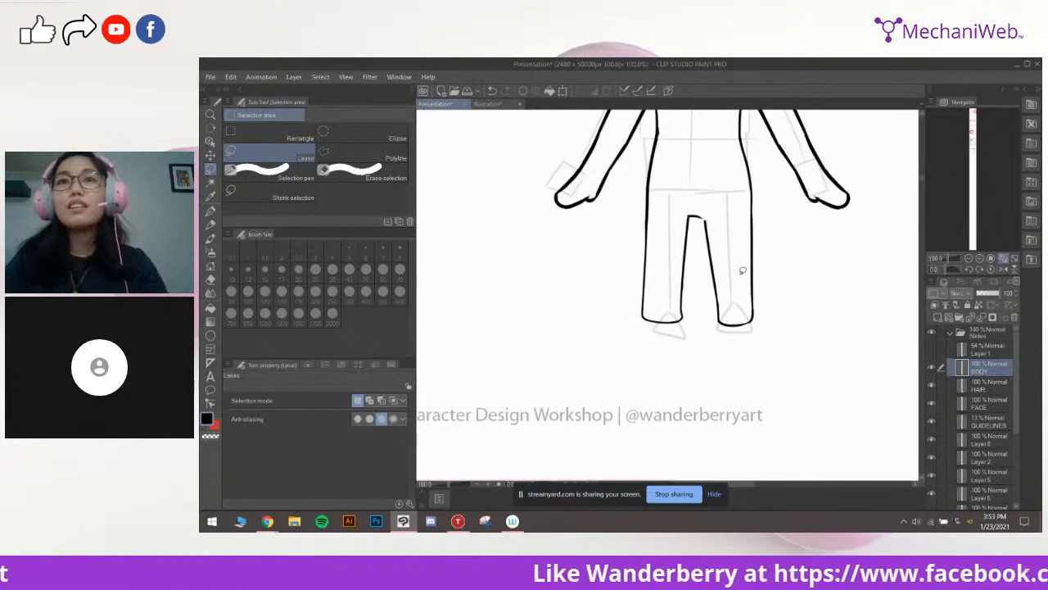
Lasso both legs from the upper thighs to the feet and stretch them downward with a scale transformation
scroll(760, 269, "down", 1)
left_click_drag(764, 263, 728, 363)
left_click_drag(737, 325, 732, 353)
left_click_drag(729, 411, 734, 303)
scroll(745, 346, "up", 1)
key("ctrl+z")
mouse_move(606, 321)
left_mouse_down()
mouse_move(709, 393)
mouse_move(778, 333)
mouse_move(737, 238)
left_mouse_up()
left_click_drag(746, 312, 720, 303)
key("ctrl+t")
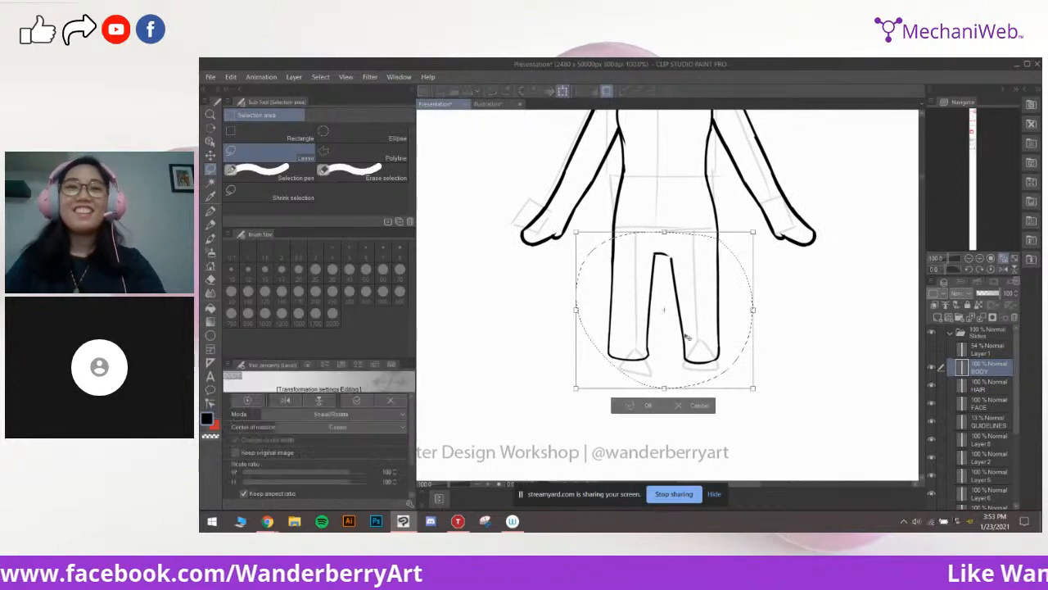
left_click_drag(664, 389, 669, 420)
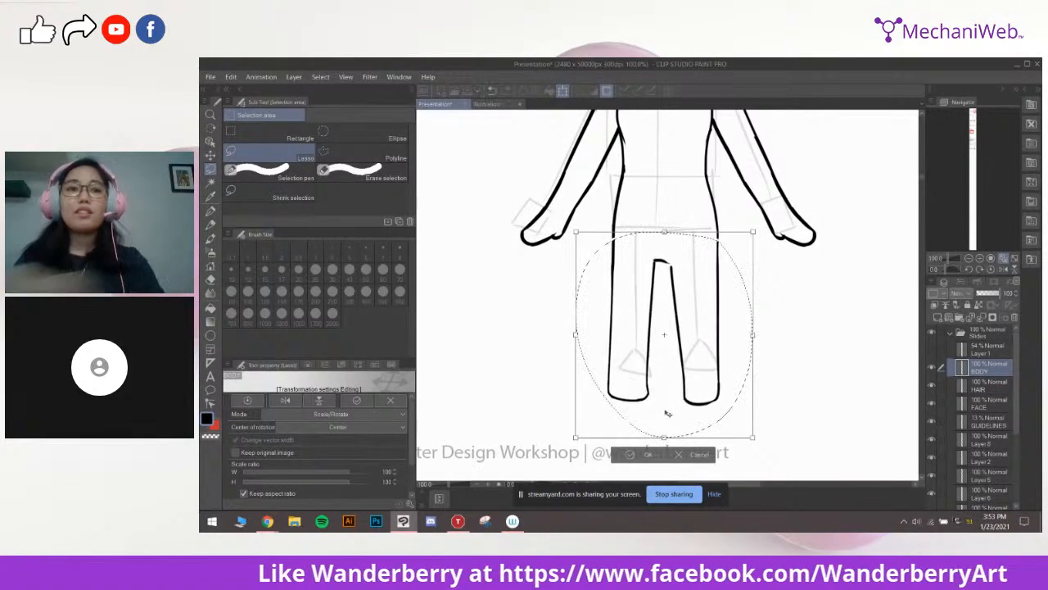
key("Return")
Lasso the arm on the drawing's left, move it up and inward to shorten it, and merge the BODY layer into HAIR
scroll(709, 311, "up", 3)
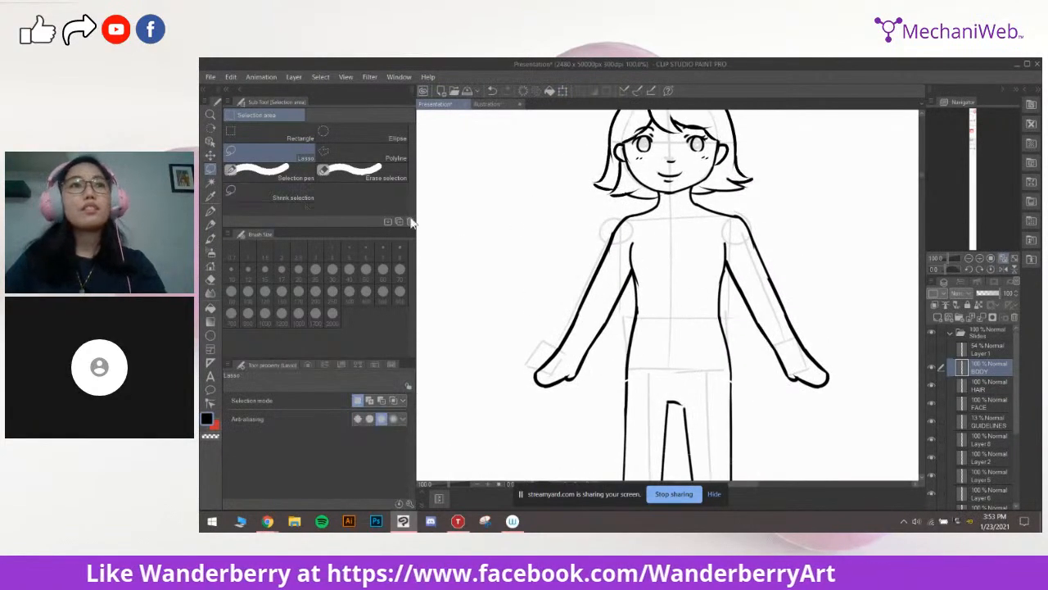
mouse_move(529, 342)
left_mouse_down()
mouse_move(529, 410)
mouse_move(604, 370)
left_mouse_up()
left_click_drag(584, 275, 587, 269)
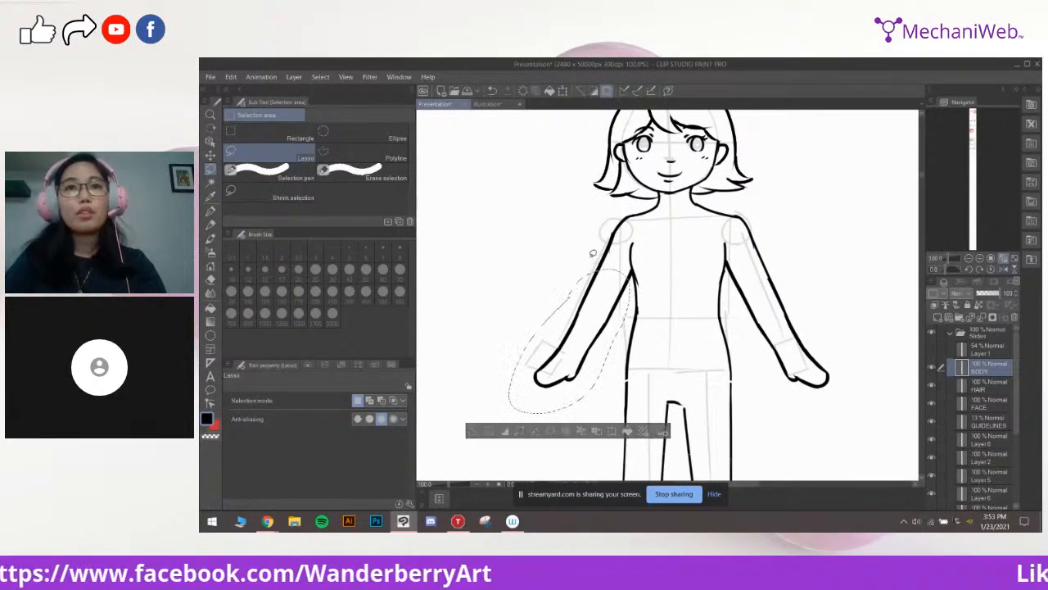
key("ctrl+t")
left_click_drag(604, 333, 619, 302)
key("Return")
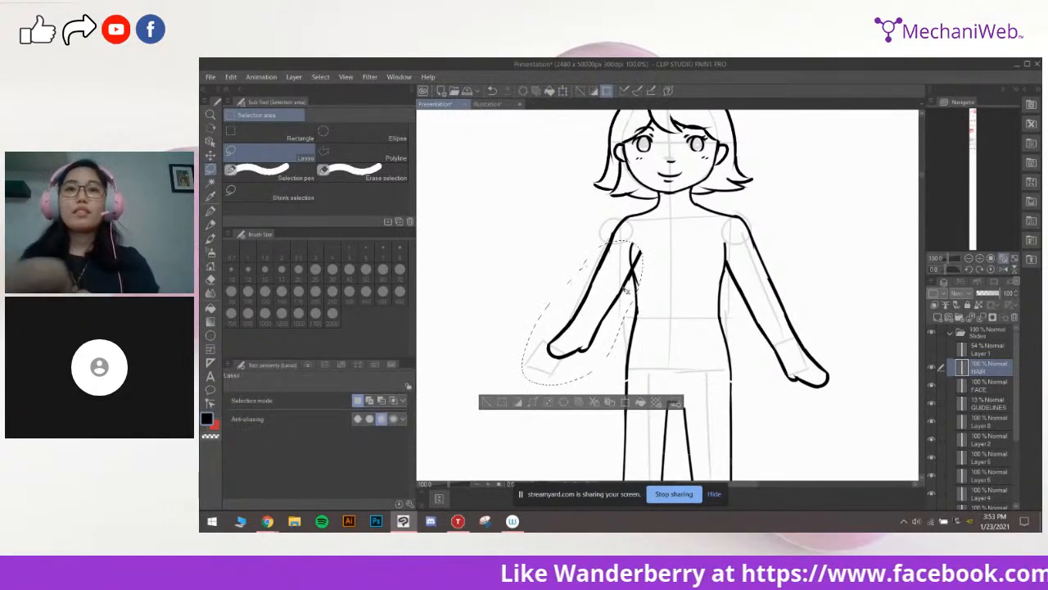
Erase the moved arm's line overlapping the torso at the armpit with the hard eraser at size 20
scroll(619, 302, "up", 3)
scroll(611, 304, "up", 2)
key("ctrl+d")
key("e")
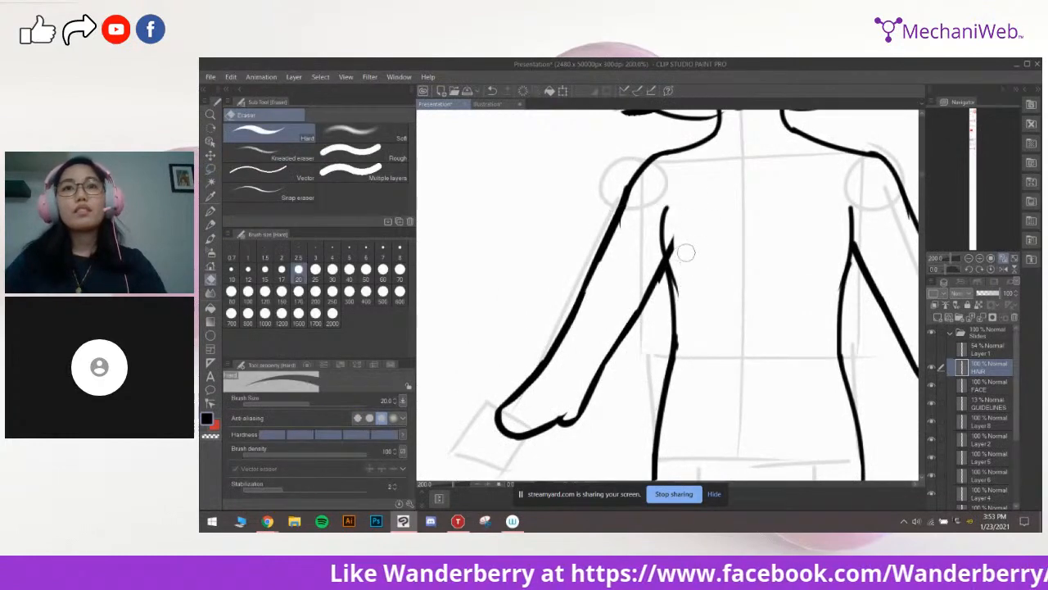
left_click_drag(717, 248, 715, 258)
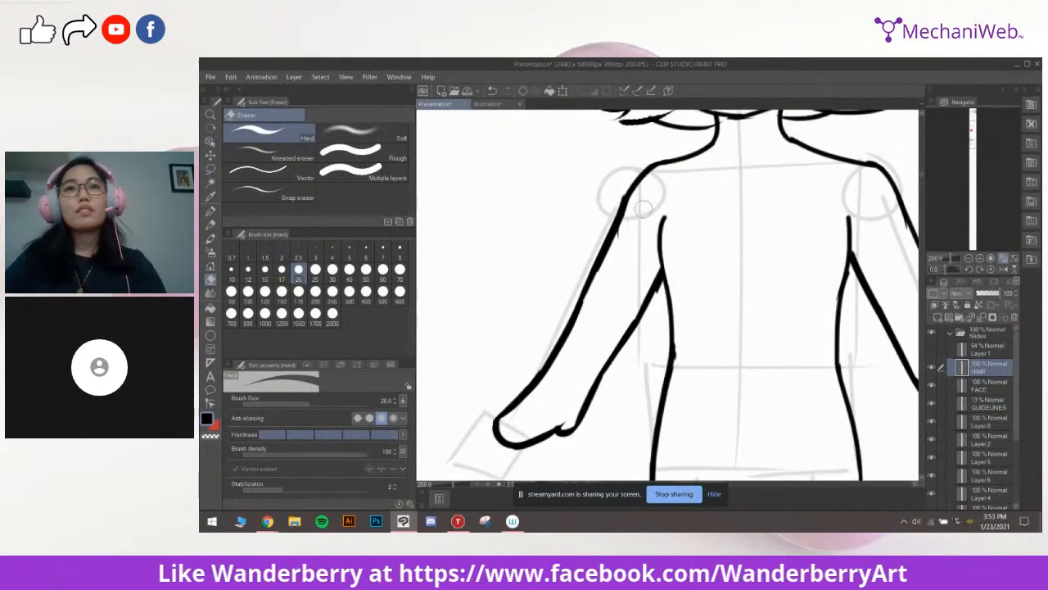
Erase the whole arm on the drawing's right below the shoulder with the hard eraser at size 60
mouse_move(841, 321)
left_mouse_down()
mouse_move(648, 290)
mouse_move(679, 243)
mouse_move(723, 272)
mouse_move(783, 363)
mouse_move(722, 235)
mouse_move(713, 243)
left_mouse_up()
scroll(726, 267, "down", 2)
left_click(383, 268)
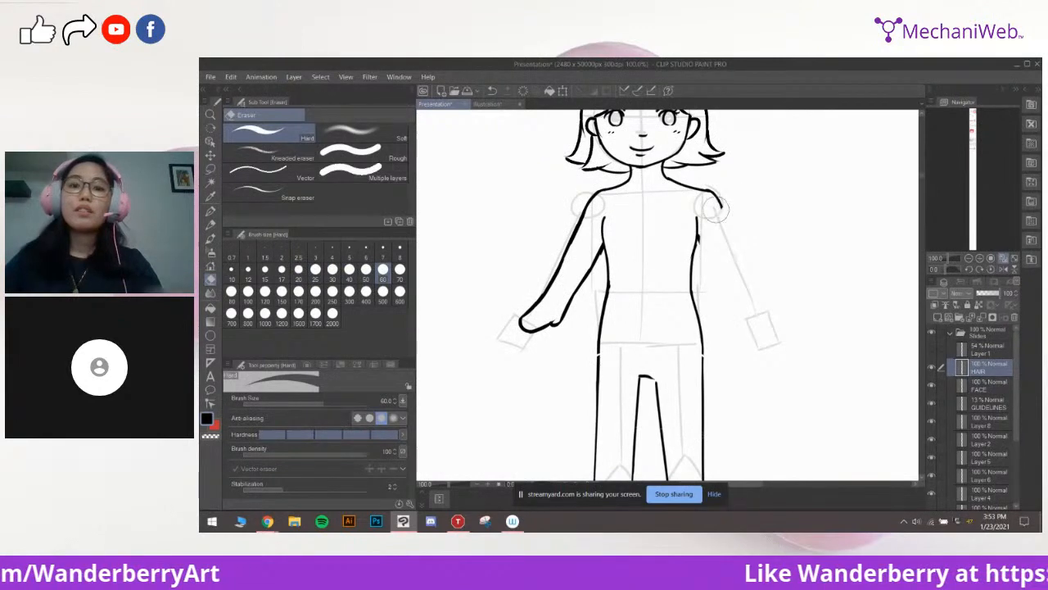
Lasso and copy the shortened arm, paste it, flip it horizontally and place it at the opposite shoulder
left_click(210, 169)
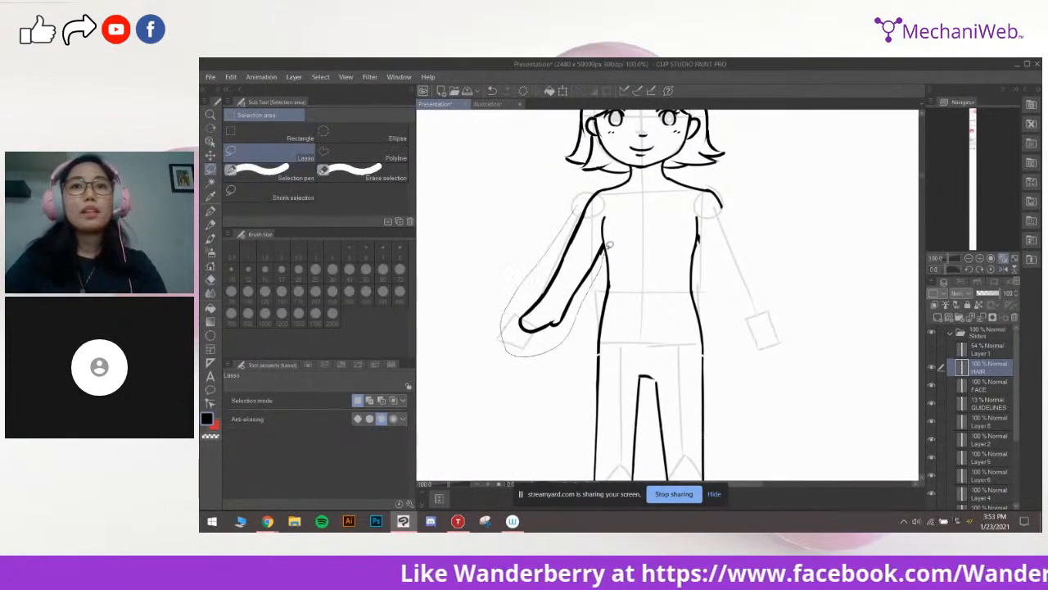
left_click_drag(575, 201, 576, 203)
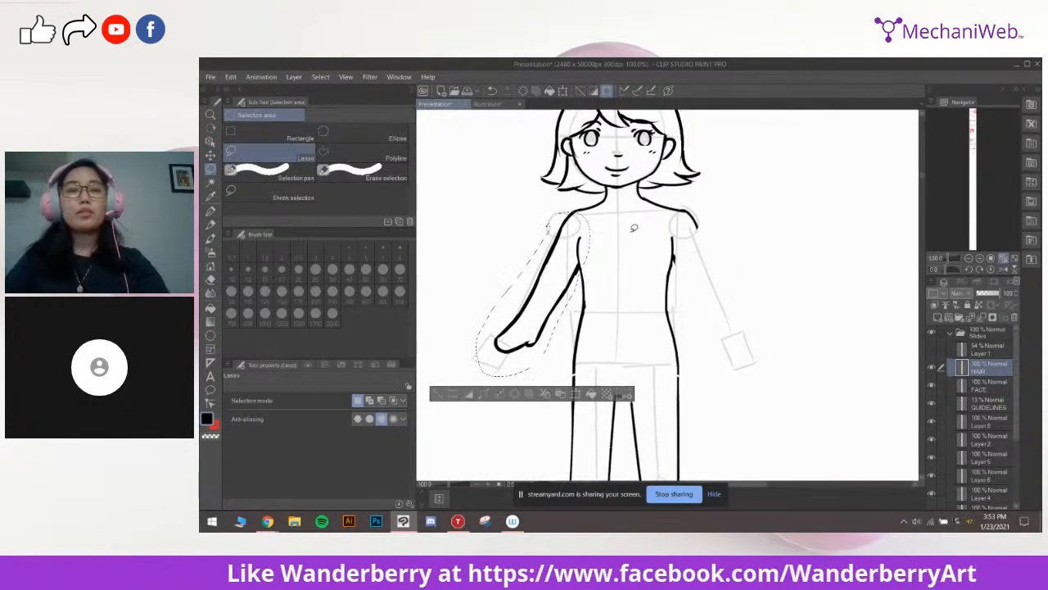
key("ctrl+c")
key("ctrl+v")
key("ctrl+t")
left_click_drag(554, 308, 674, 294)
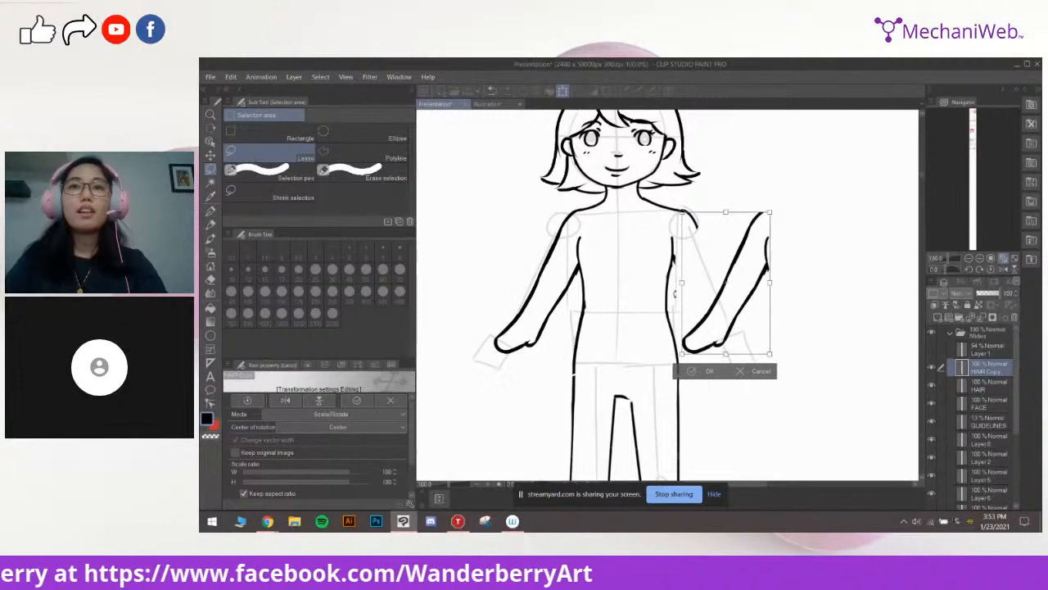
left_click(285, 399)
mouse_move(737, 324)
left_mouse_down()
mouse_move(751, 325)
mouse_move(736, 326)
left_mouse_up()
key("Return")
left_click_drag(766, 276, 764, 295)
Erase the mirrored arm's overlapping lines at the armpit with the hard eraser at size 30
key("e")
scroll(745, 287, "up", 2)
left_click_drag(625, 262, 633, 301)
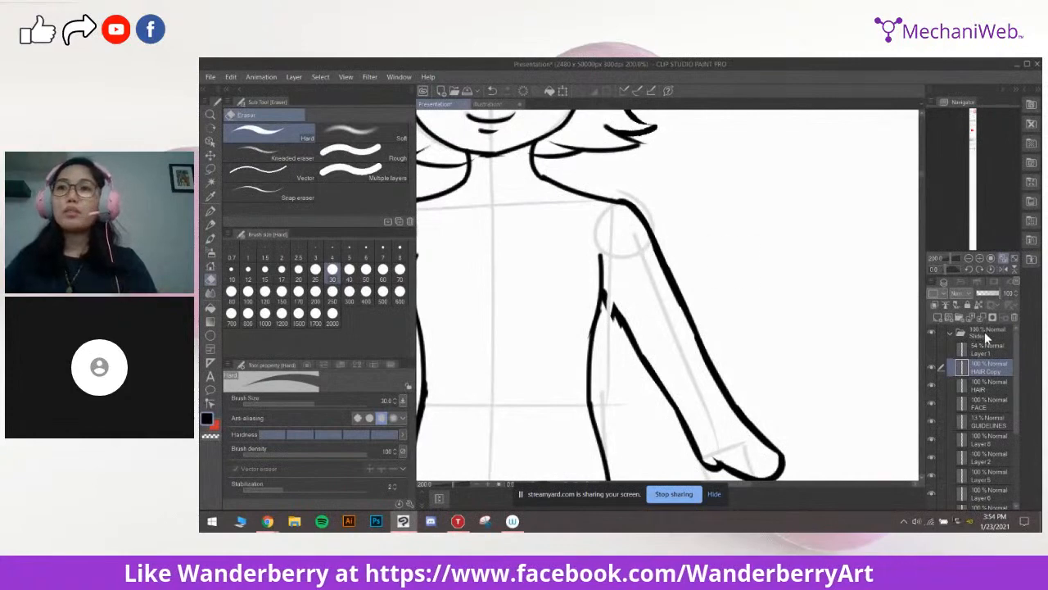
Merge the copied arm layer into the HAIR layer and hide the GUIDELINES layer
left_click(984, 318)
scroll(659, 299, "down", 3)
scroll(659, 299, "up", 4)
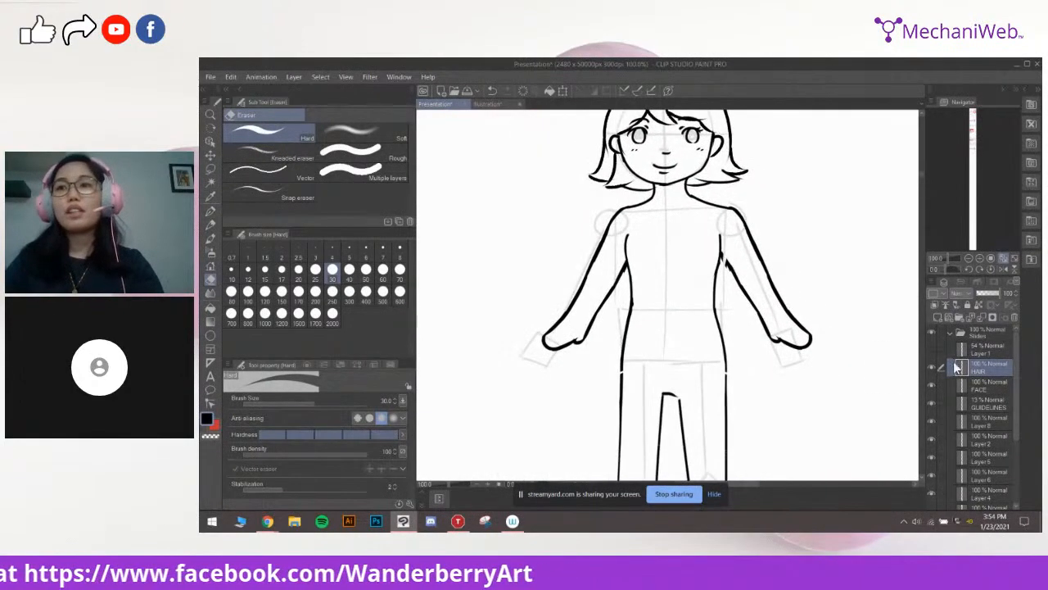
left_click(931, 403)
mouse_move(805, 416)
left_mouse_down()
mouse_move(791, 357)
mouse_move(802, 430)
left_mouse_up()
Ink the gap between the mirrored arm's inner line and the torso with the G-pen at size 7
scroll(814, 323, "up", 3)
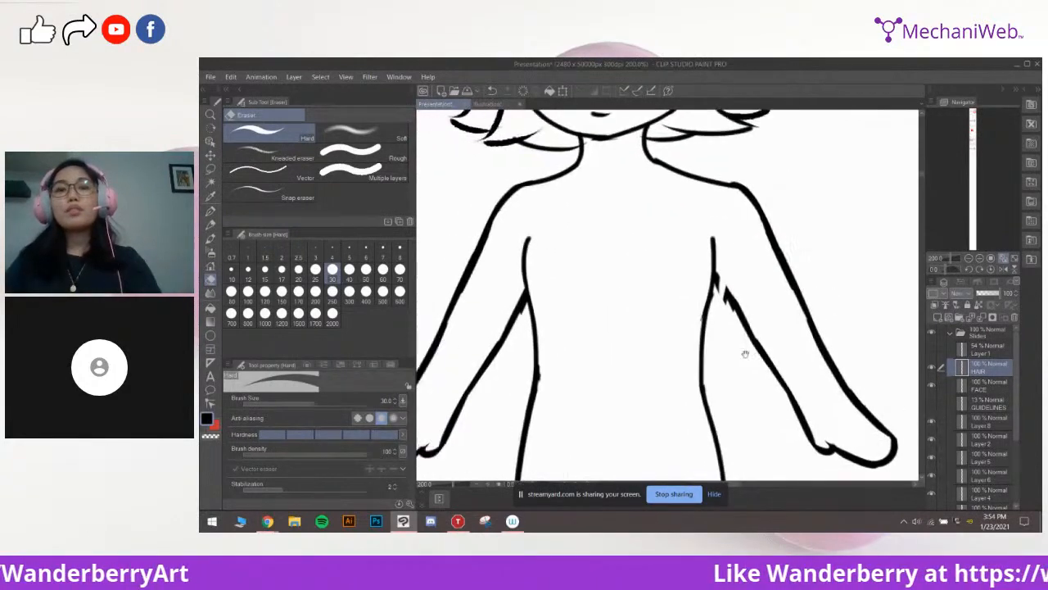
key("p")
left_click_drag(763, 261, 765, 286)
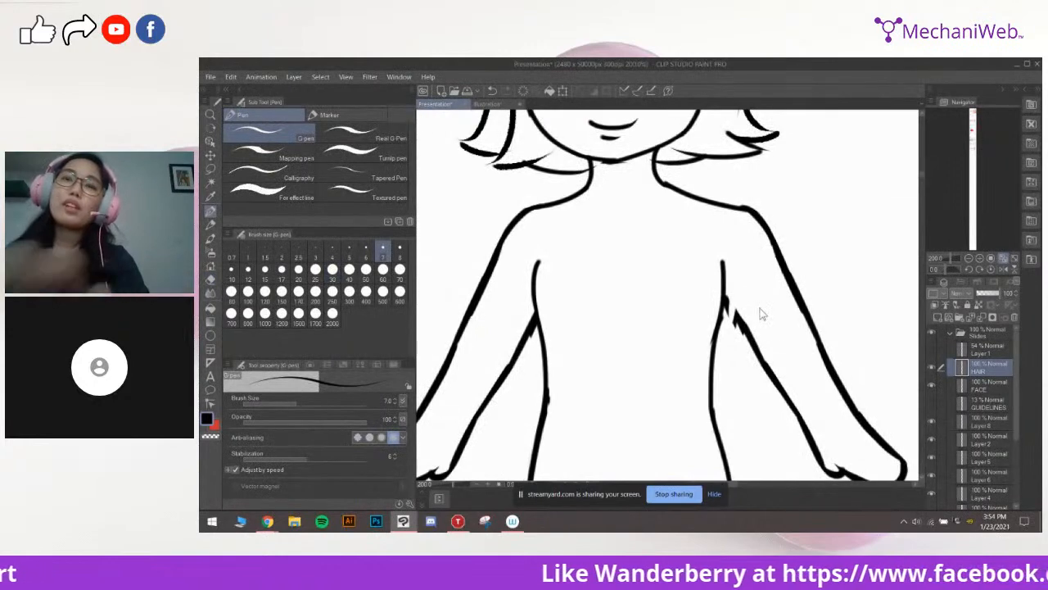
scroll(759, 312, "down", 3)
scroll(755, 314, "up", 3)
left_click_drag(785, 323, 764, 316)
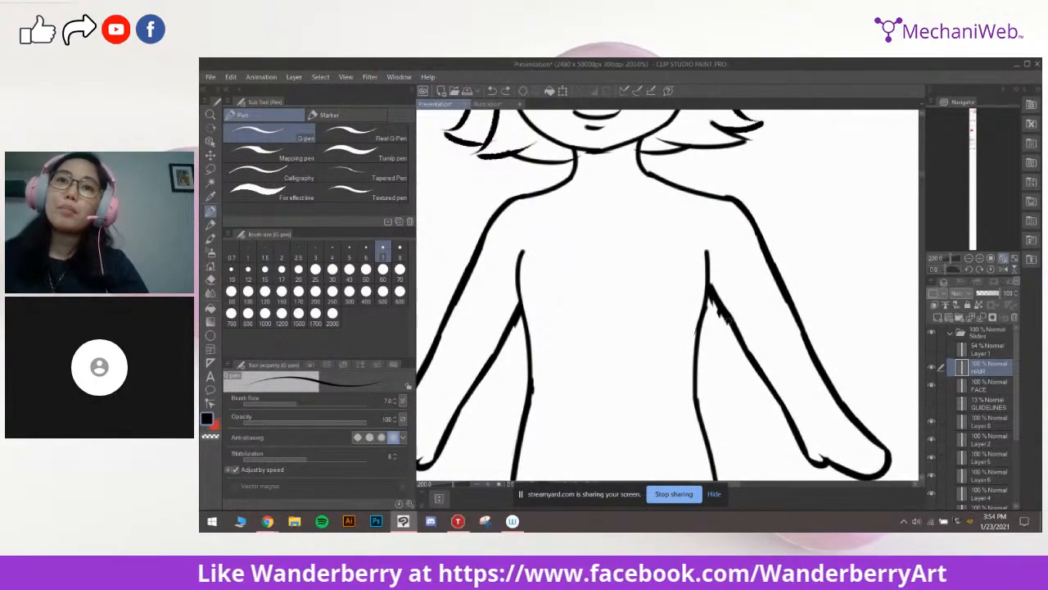
Clean the rough edges of the mirrored arm's armpit line with the hard eraser at size 6
key("w")
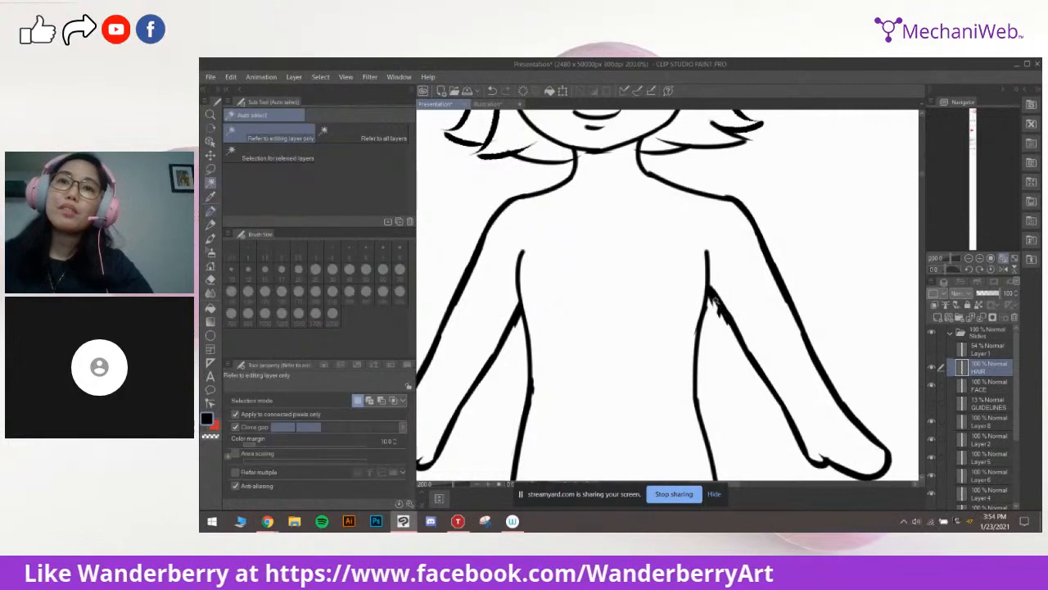
key("e")
scroll(711, 299, "up", 4)
key("bracketleft")
key("bracketleft")
mouse_move(733, 328)
left_mouse_down()
mouse_move(732, 313)
mouse_move(781, 398)
left_mouse_up()
scroll(781, 398, "down", 8)
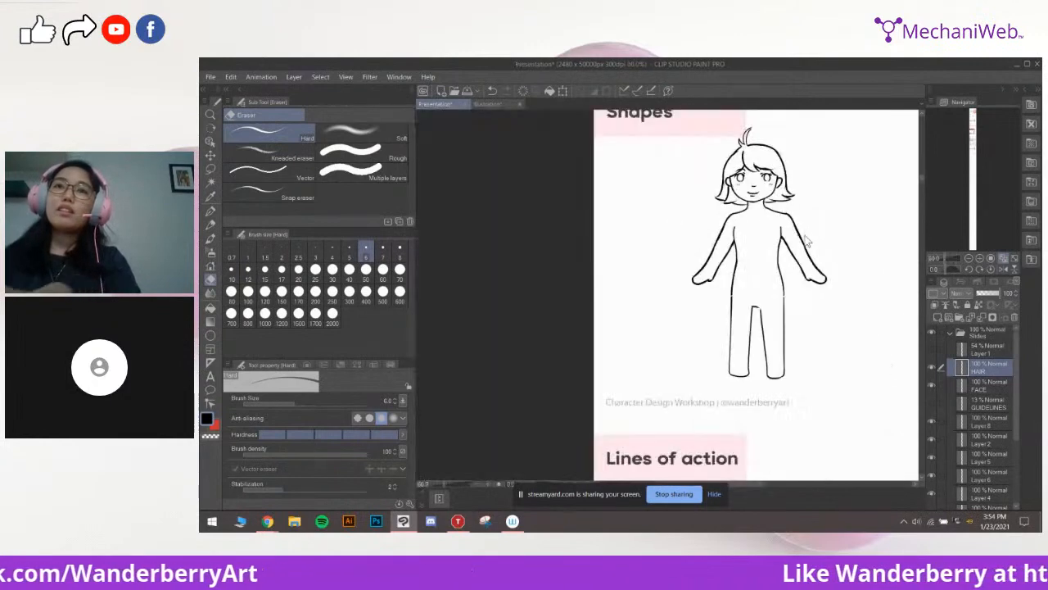
scroll(808, 242, "up", 2)
scroll(808, 241, "up", 1)
left_click_drag(806, 232, 845, 293)
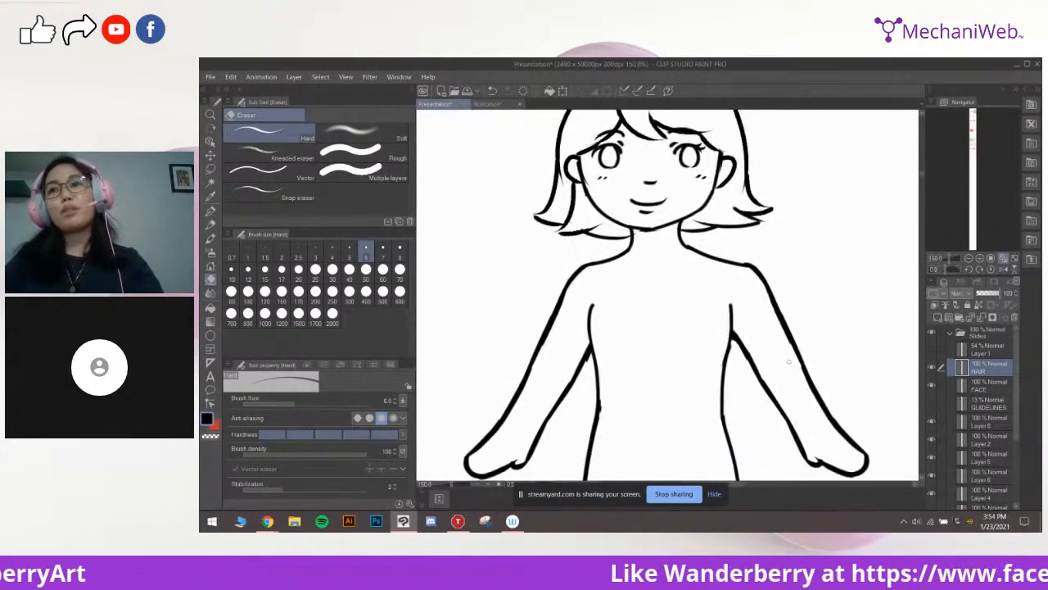
left_click_drag(781, 427, 783, 400)
Create a new layer above HAIR and name it CLOTHES
left_click(939, 318)
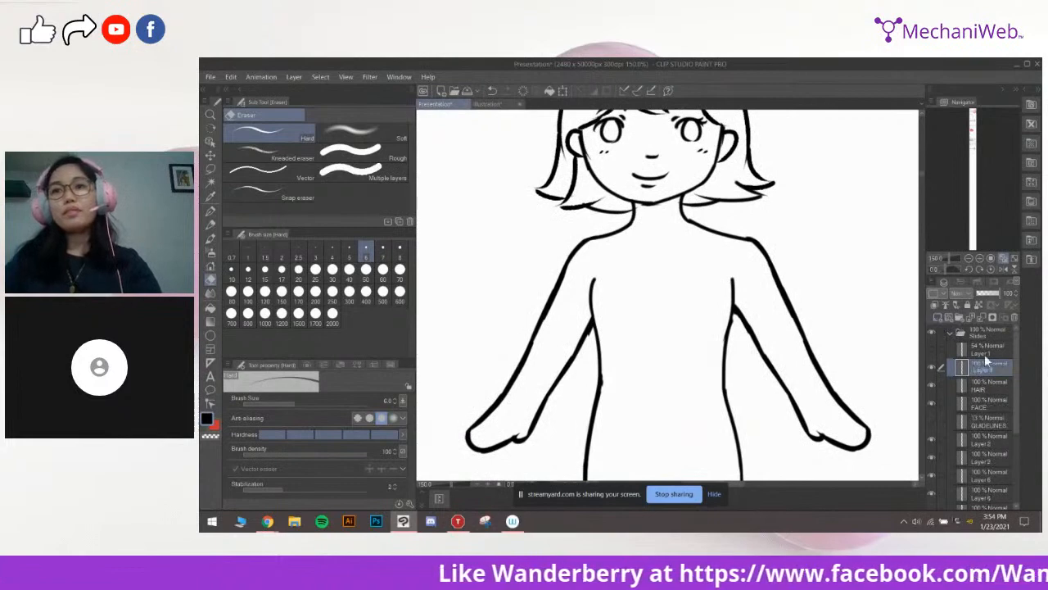
type("CLOTHES")
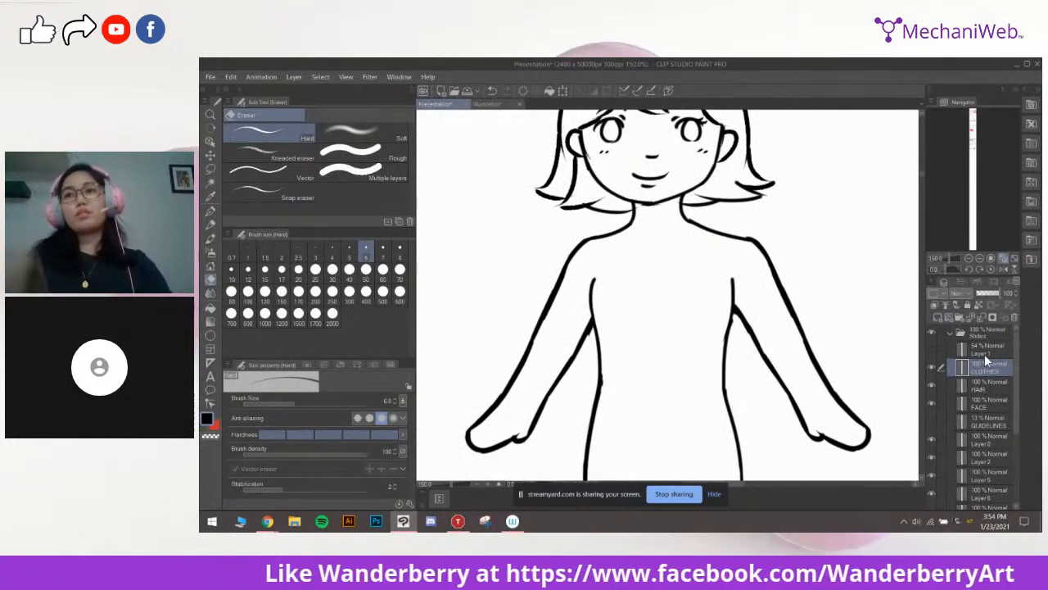
key("Return")
Ink the two inner strap lines of the overalls from the shoulders to the chest with the G-pen at size 7
left_click_drag(734, 389, 744, 365)
key("p")
left_click_drag(727, 268, 658, 325)
mouse_move(590, 276)
left_mouse_down()
mouse_move(600, 271)
mouse_move(601, 307)
left_mouse_up()
key("ctrl+z")
left_click_drag(606, 248, 601, 306)
key("ctrl+z")
left_click_drag(603, 246, 601, 291)
left_click_drag(698, 250, 697, 293)
key("ctrl+z")
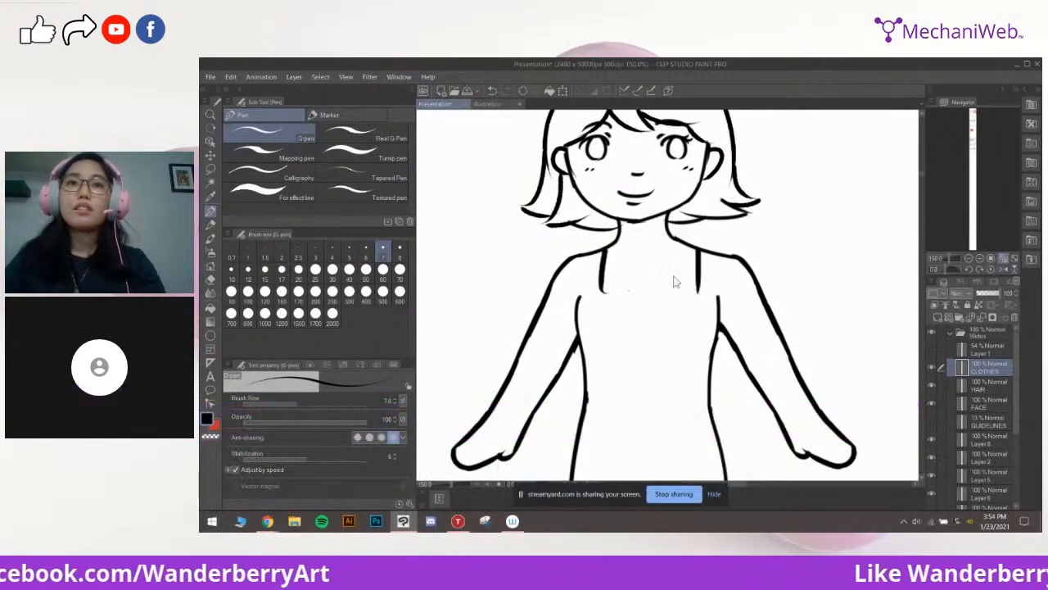
key("ctrl+z")
left_click_drag(691, 247, 692, 293)
Ink the bib's straight upper edge between the straps and the straps' outer lines down to the armpits
mouse_move(603, 290)
left_mouse_down()
mouse_move(655, 306)
mouse_move(698, 293)
mouse_move(669, 300)
left_mouse_up()
key("ctrl+z")
key("ctrl+z")
left_click_drag(606, 242, 600, 298)
mouse_move(723, 254)
left_mouse_down()
mouse_move(701, 254)
mouse_move(714, 308)
mouse_move(714, 298)
left_mouse_up()
key("ctrl+z")
left_click_drag(606, 280, 588, 221)
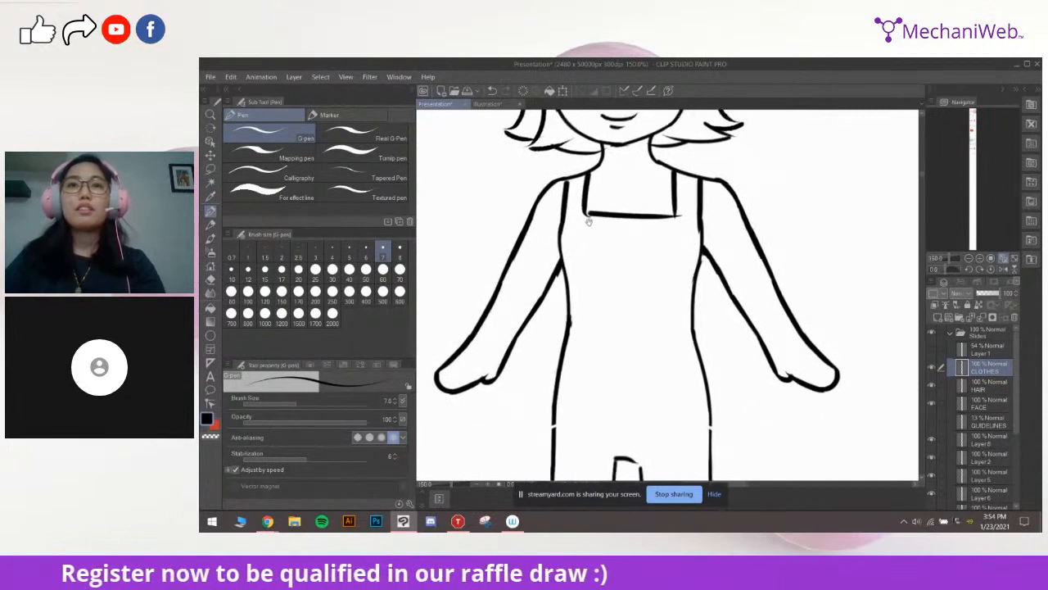
key("ctrl+z")
Draw a small oval button below each strap with the G-pen at size 4
key("bracketleft")
key("bracketleft")
key("bracketleft")
left_click_drag(572, 227, 577, 223)
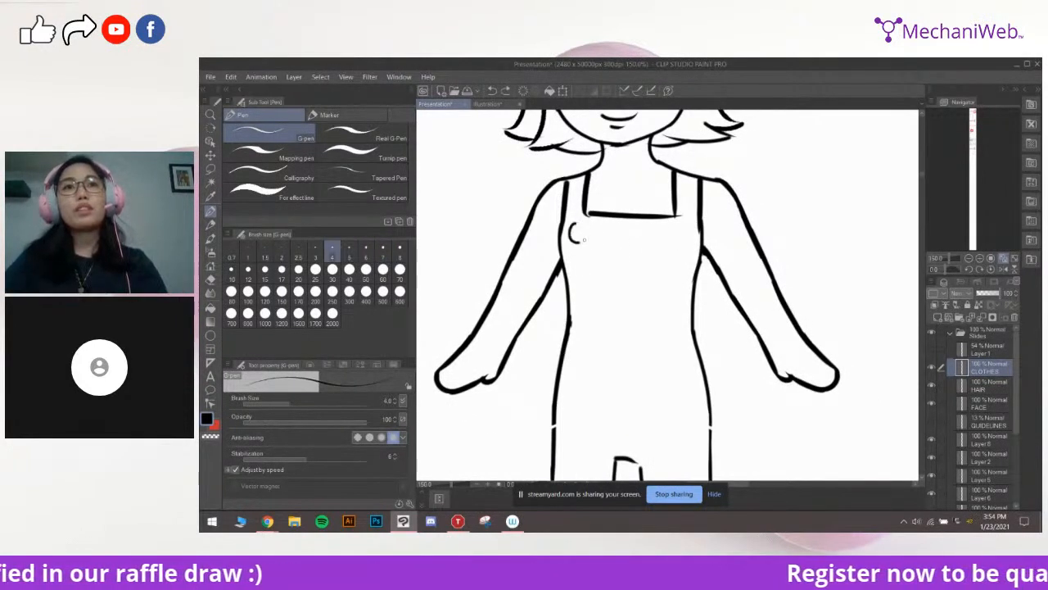
key("ctrl+z")
mouse_move(682, 223)
left_mouse_down()
mouse_move(706, 236)
mouse_move(693, 232)
mouse_move(700, 242)
mouse_move(692, 231)
left_mouse_up()
left_click_drag(684, 243, 692, 236)
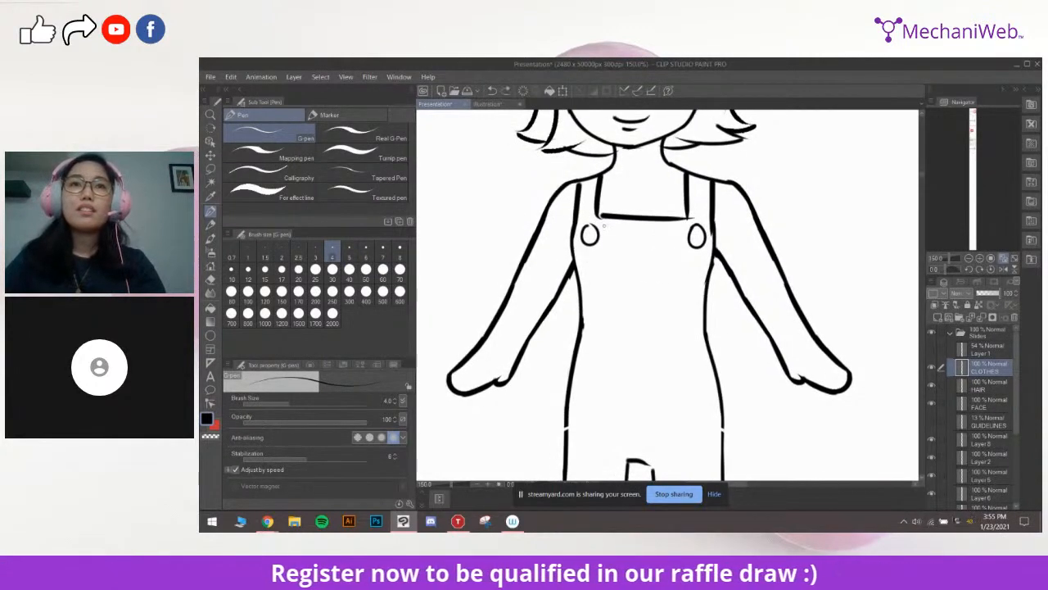
Try to outline the strap end around the button on the drawing's left
key("ctrl+z")
key("ctrl+z")
left_click_drag(685, 225, 677, 227)
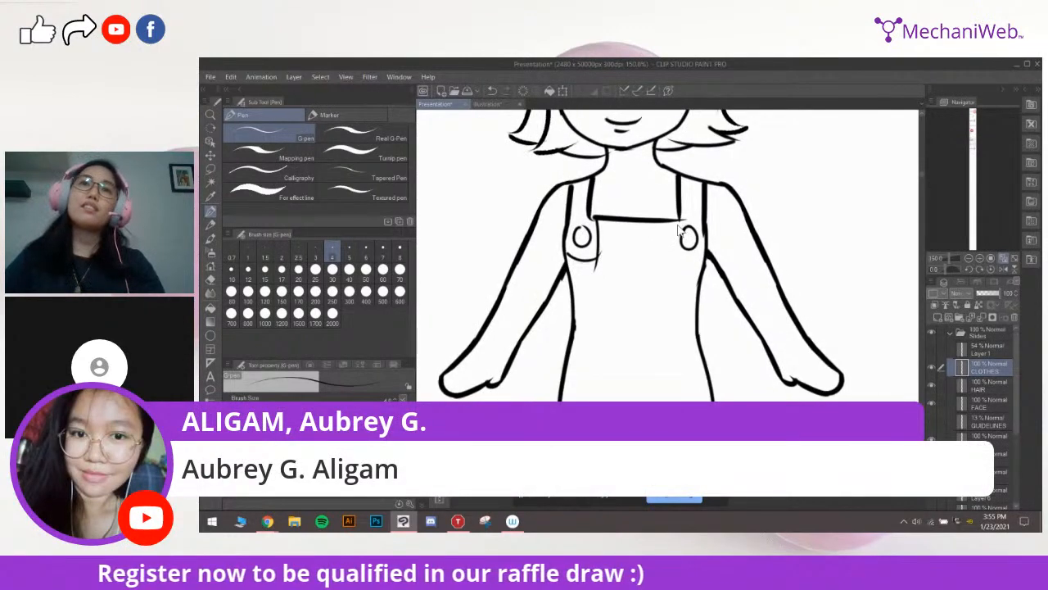
Draw a chest pocket on the overalls' bib between the buttons, with a straight upper edge and a rounded outline below
left_click_drag(643, 385, 653, 337)
key("ctrl+minus")
left_click_drag(676, 295, 658, 295)
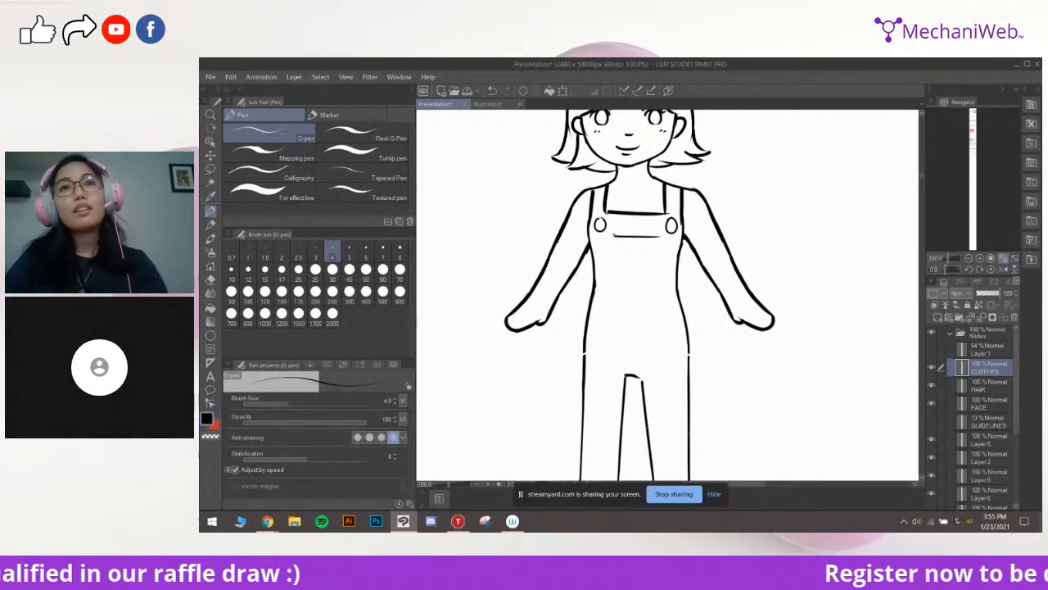
key("ctrl+z")
left_click_drag(614, 238, 648, 256)
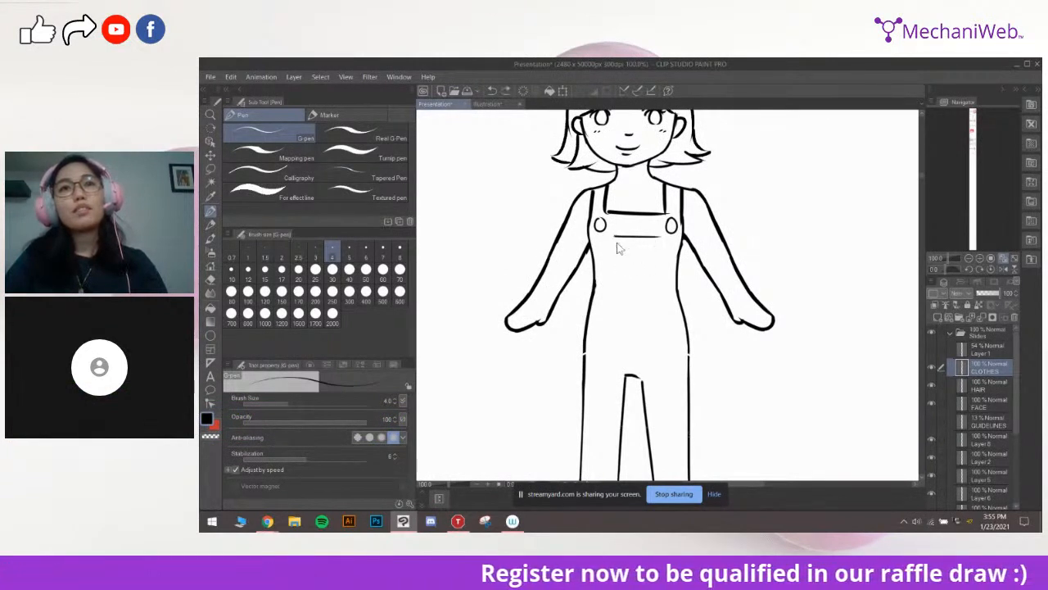
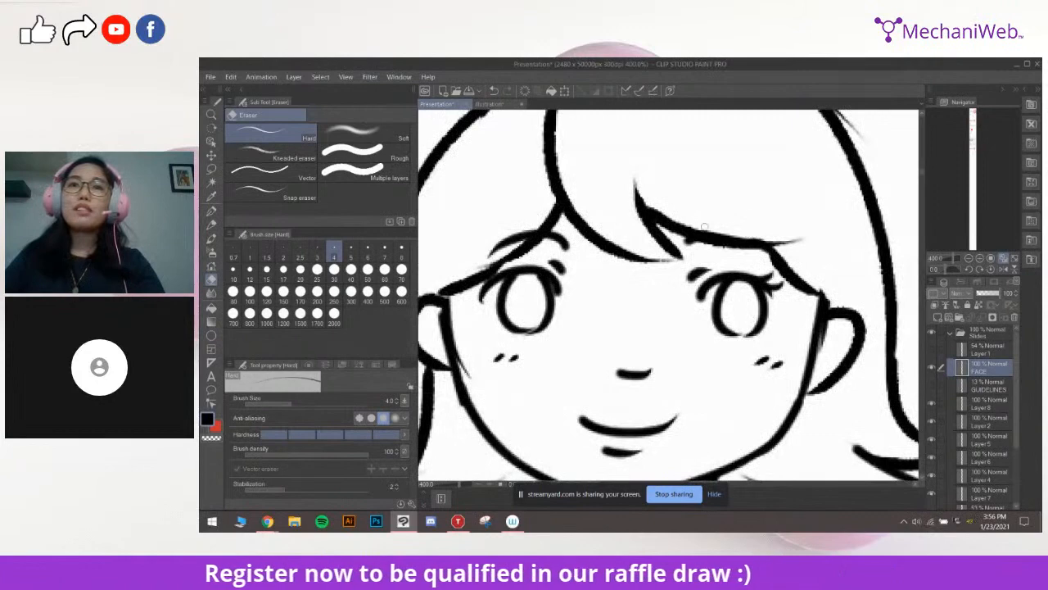
Erase the stray stroke ends along the hair outline, hair tip and cheek on the drawing's left with the hard eraser at size 3
left_click_drag(525, 233, 619, 242)
mouse_move(498, 377)
left_mouse_down()
mouse_move(543, 285)
mouse_move(577, 311)
left_mouse_up()
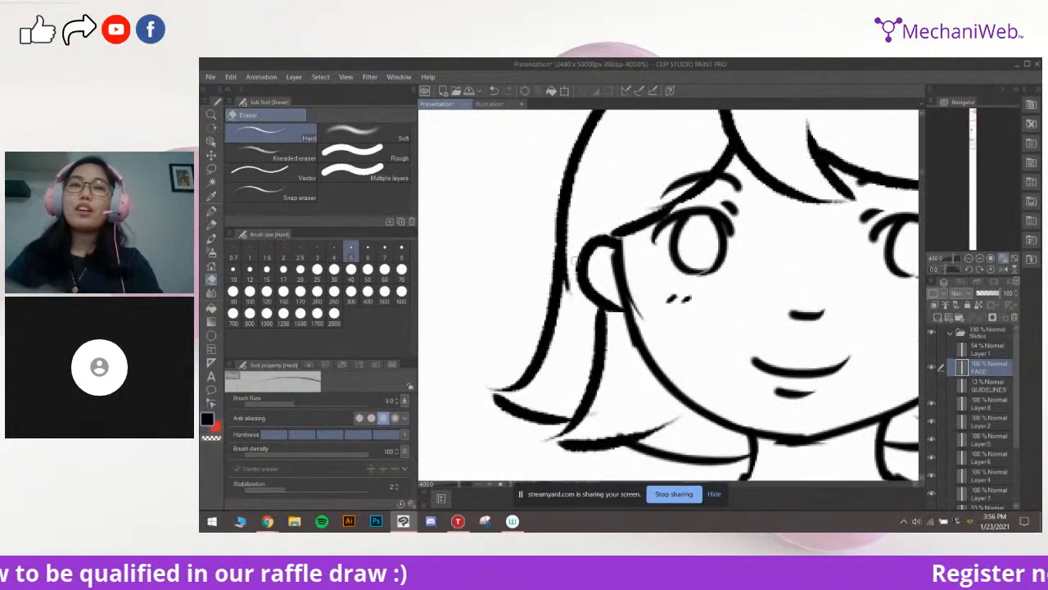
key("bracketleft")
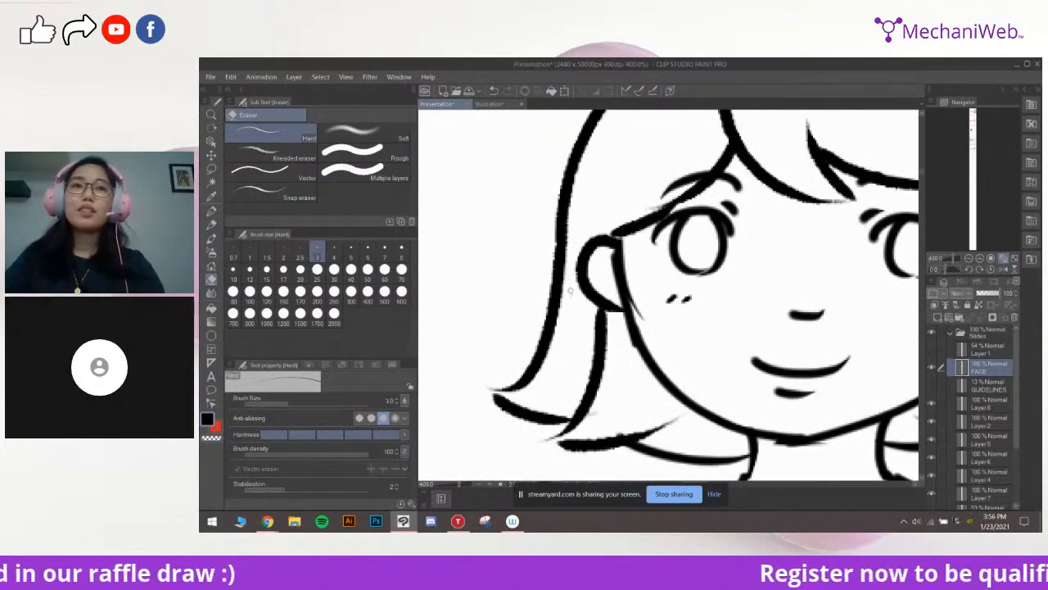
left_click_drag(578, 338, 544, 284)
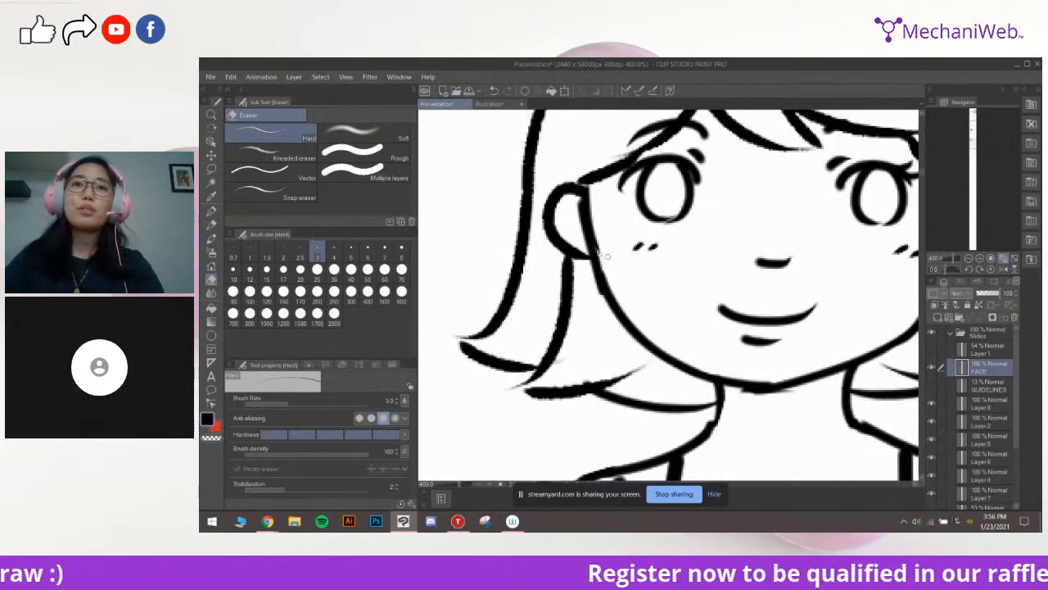
left_click_drag(612, 281, 674, 243)
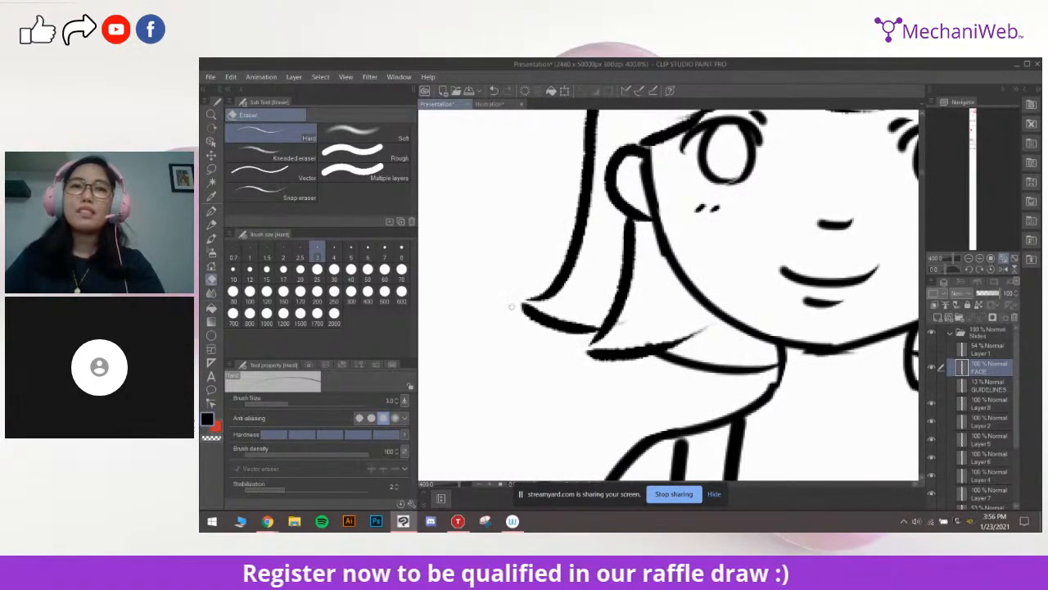
left_click_drag(622, 324, 542, 285)
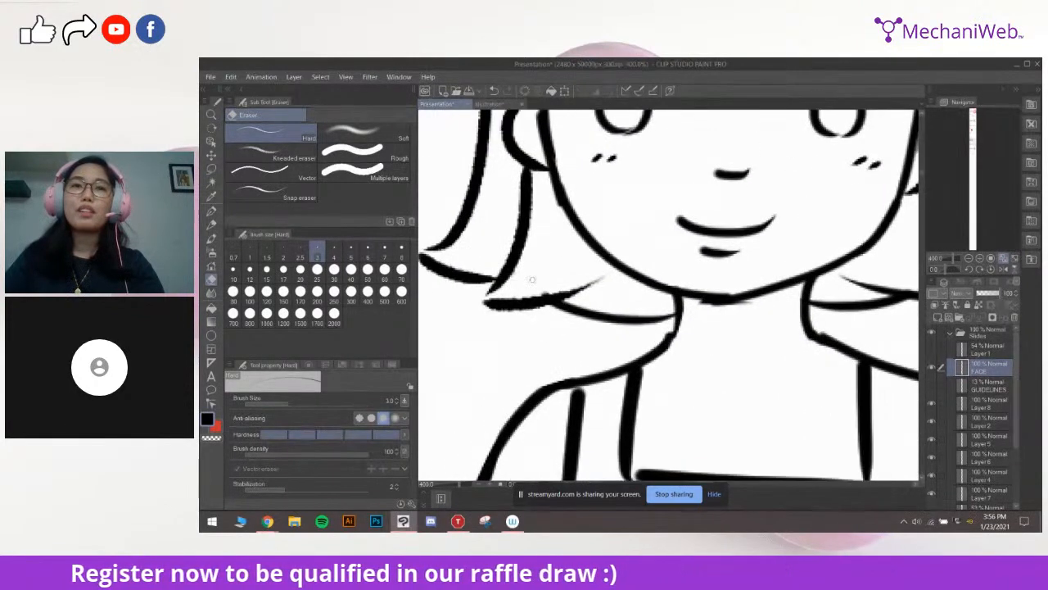
Clean up the overlapping line ends under the chin and at the hair tips on the drawing's right, enlarging the hard eraser to size 6
mouse_move(777, 302)
left_mouse_down()
mouse_move(597, 326)
mouse_move(699, 293)
left_mouse_up()
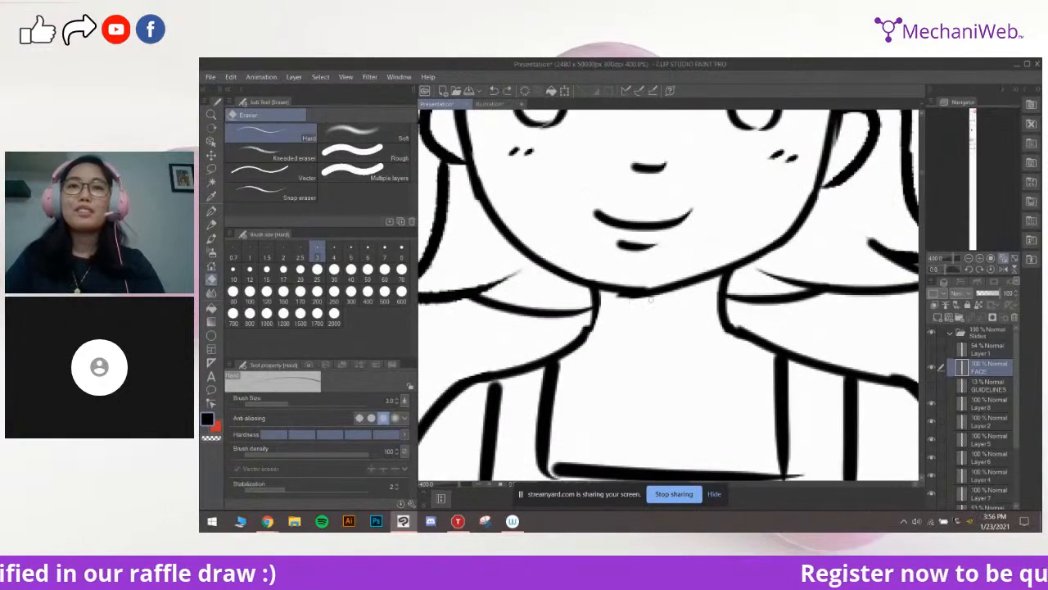
mouse_move(709, 302)
left_mouse_down()
mouse_move(591, 346)
mouse_move(523, 324)
left_mouse_up()
key("]")
key("]")
key("]")
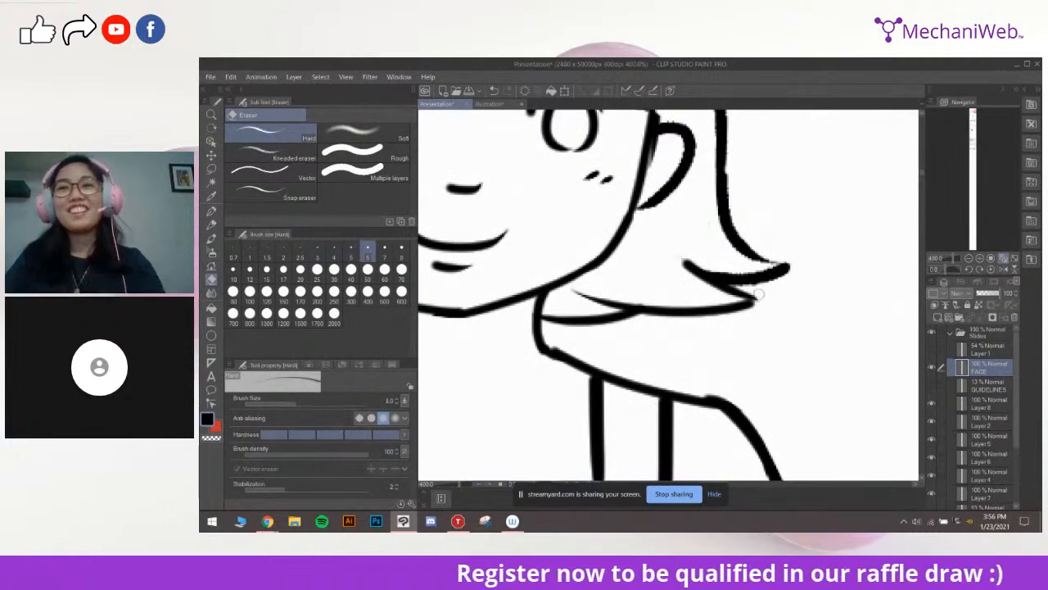
mouse_move(600, 350)
left_mouse_down()
mouse_move(706, 281)
mouse_move(670, 313)
left_mouse_up()
left_click_drag(736, 322, 759, 334)
mouse_move(695, 338)
left_mouse_down()
mouse_move(752, 328)
mouse_move(697, 336)
mouse_move(647, 306)
left_mouse_up()
Examine the whole figure's line art, from the head down to the overalls' legs, for remaining flaws
key("p")
key("bracketleft")
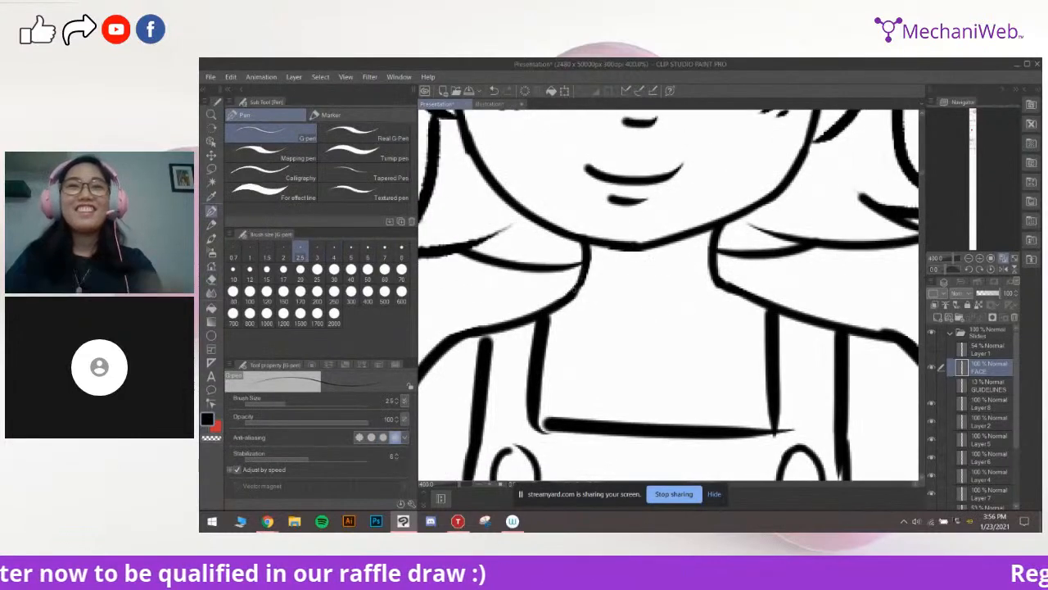
scroll(716, 238, "down", 6)
scroll(819, 219, "up", 2)
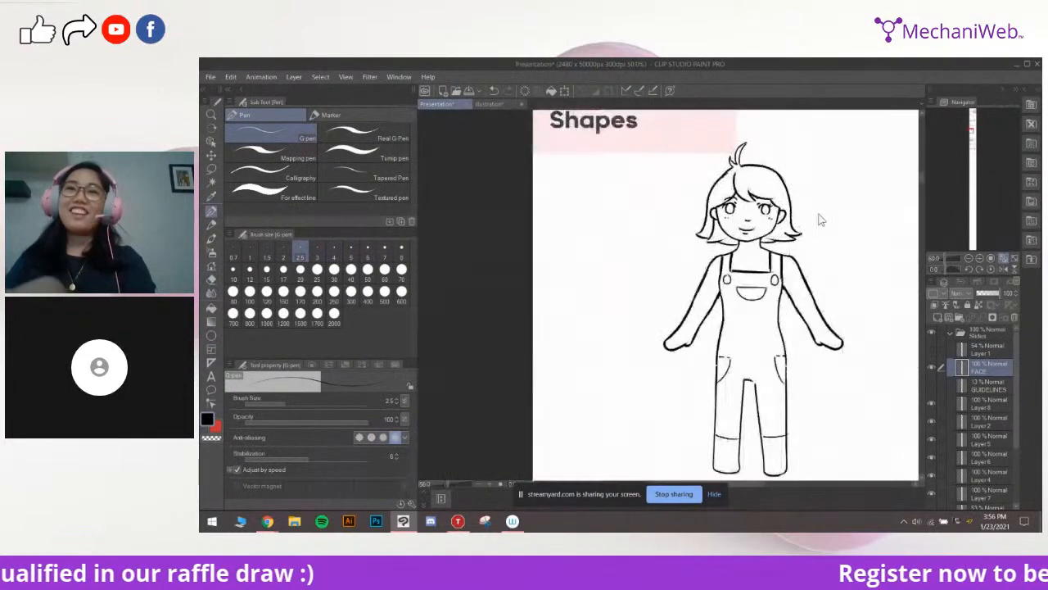
left_click_drag(825, 324, 701, 194)
left_click_drag(700, 369, 709, 409)
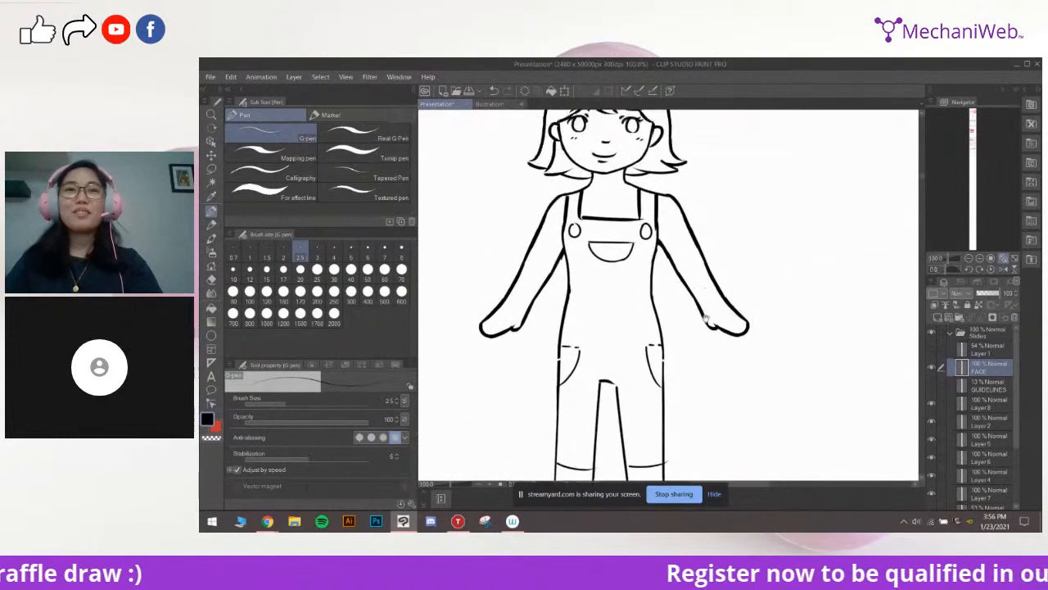
left_click_drag(728, 211, 729, 306)
scroll(729, 303, "down", 2)
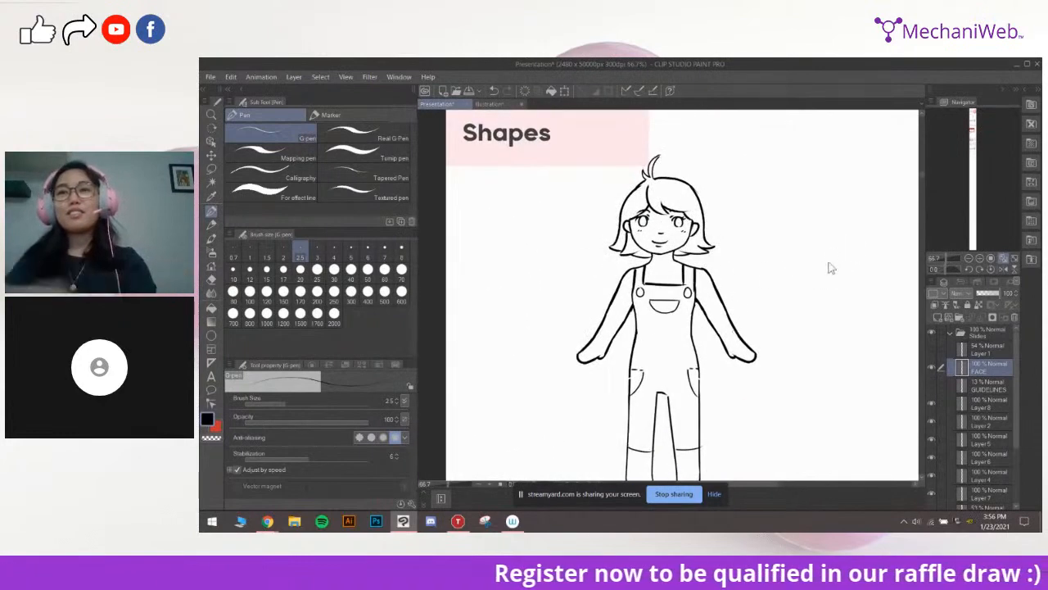
Erase the line overshooting the bib's upper corner on the drawing's right with the hard eraser at size 6
scroll(788, 261, "up", 3)
left_click_drag(644, 284, 887, 291)
key("e")
scroll(725, 324, "up", 4)
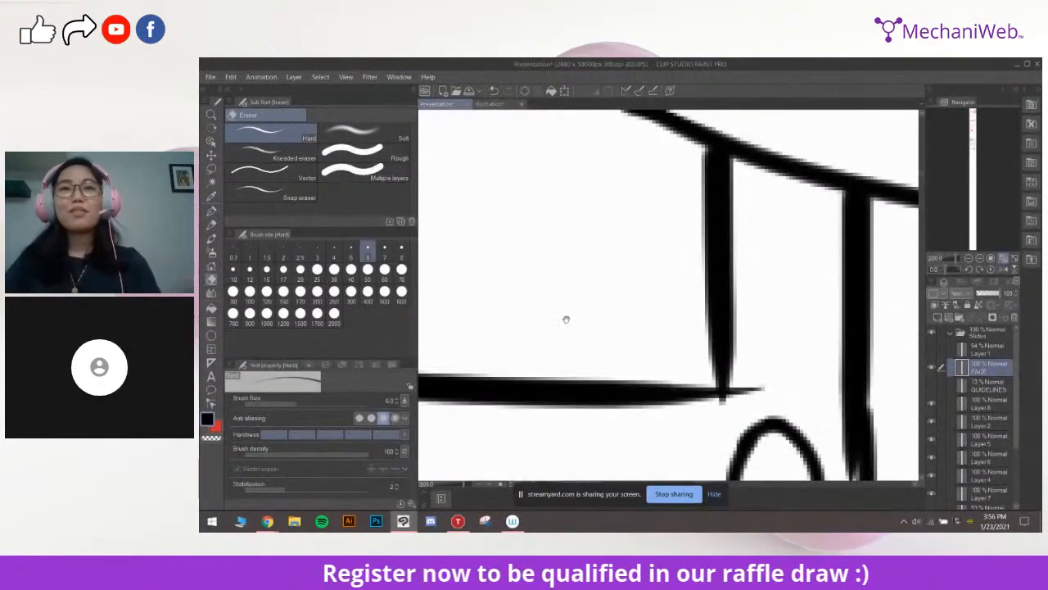
left_click_drag(574, 323, 643, 308)
scroll(737, 311, "down", 5)
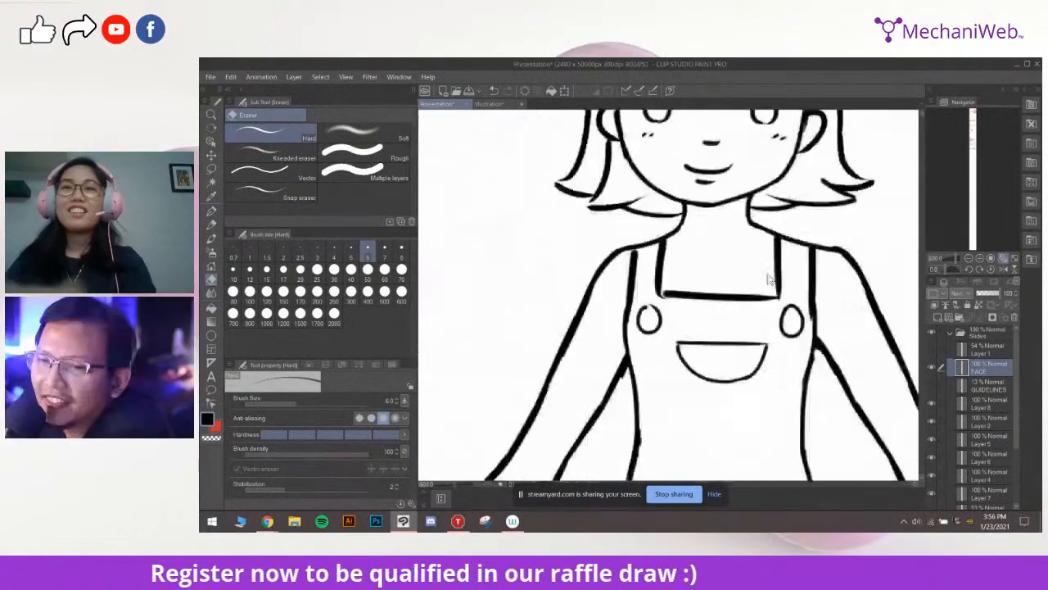
Thin the bib's upper edge and the inner strap line on the drawing's right by shaving them with the hard eraser
scroll(724, 266, "up", 4)
scroll(665, 258, "down", 3)
left_click_drag(512, 297, 650, 302)
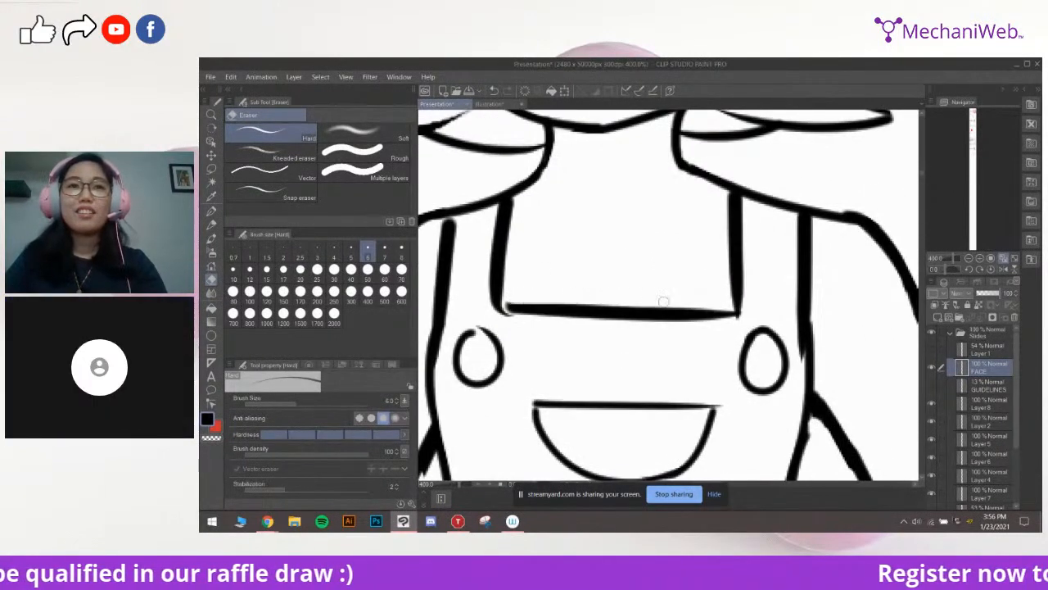
left_click_drag(501, 303, 639, 303)
left_click_drag(502, 305, 714, 308)
left_click_drag(620, 302, 573, 300)
left_click_drag(725, 303, 729, 256)
left_click_drag(727, 197, 731, 281)
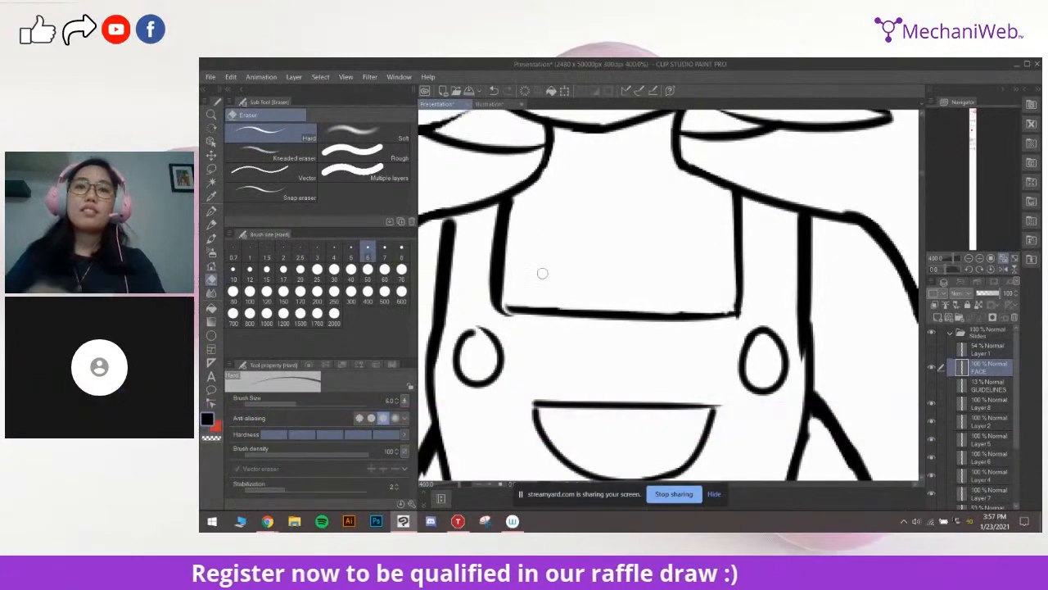
key("p")
Lasso the upper part of the hair, transform it slightly taller and wider toward the drawing's left, and deselect it
scroll(786, 262, "down", 6)
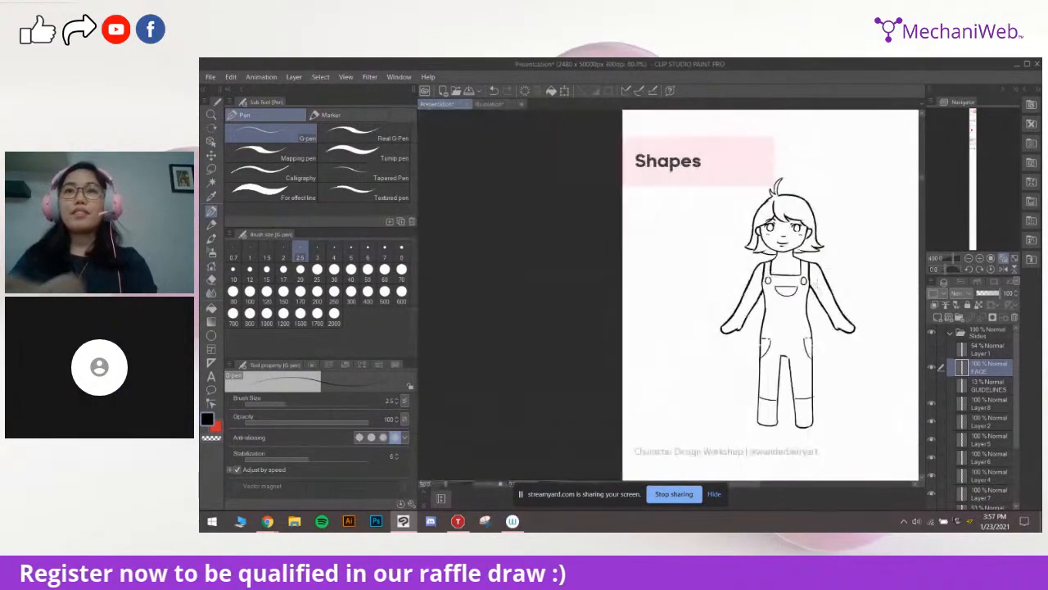
left_click_drag(851, 295, 733, 297)
scroll(765, 266, "up", 2)
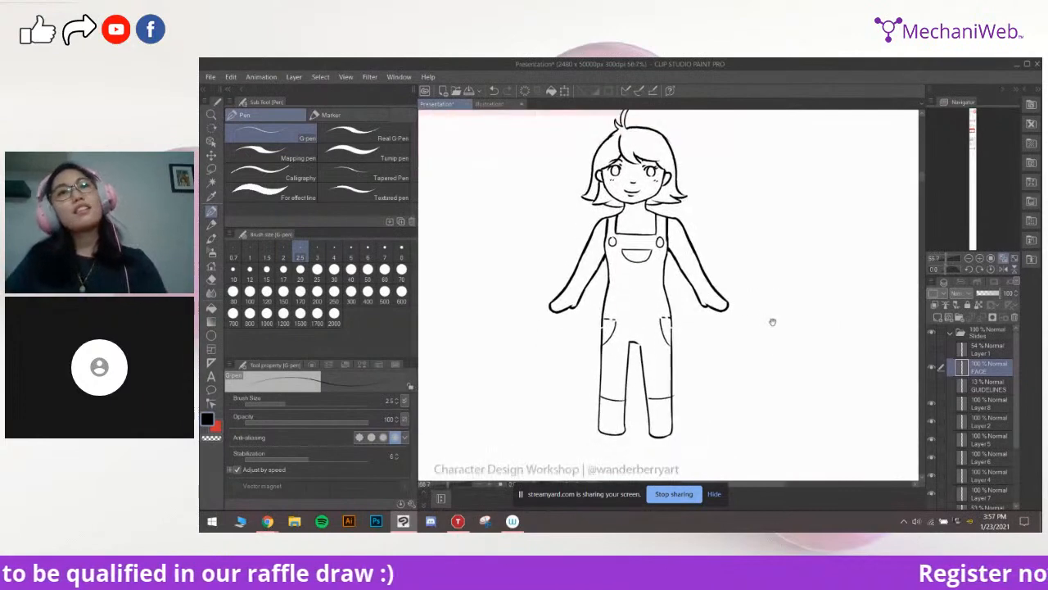
scroll(790, 334, "up", 3)
left_click_drag(598, 260, 833, 412)
left_click(211, 167)
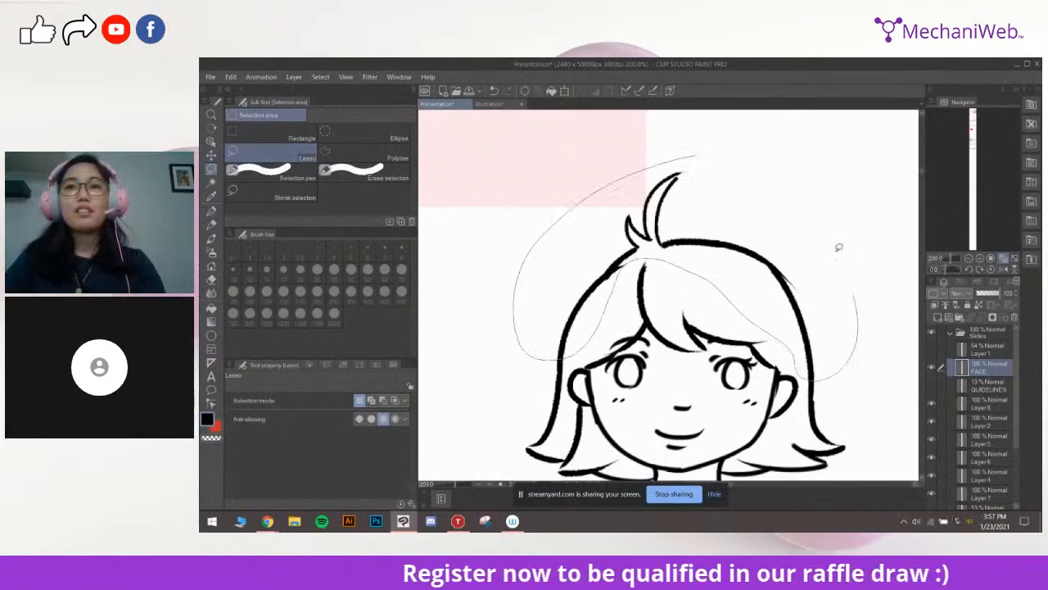
left_click_drag(838, 247, 696, 160)
key("ctrl+t")
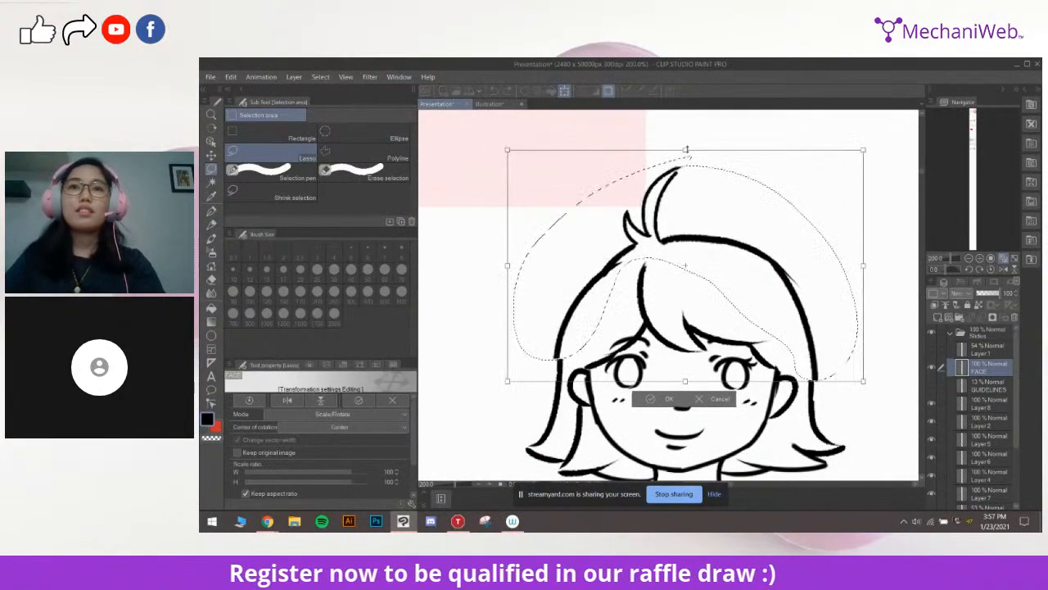
left_click_drag(687, 158, 684, 144)
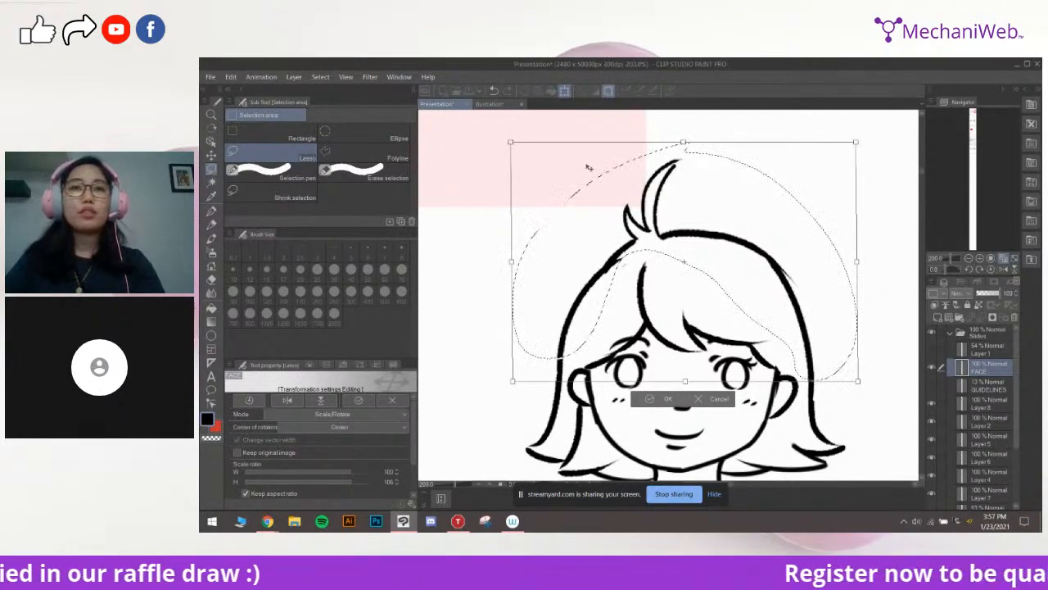
left_click_drag(514, 263, 502, 261)
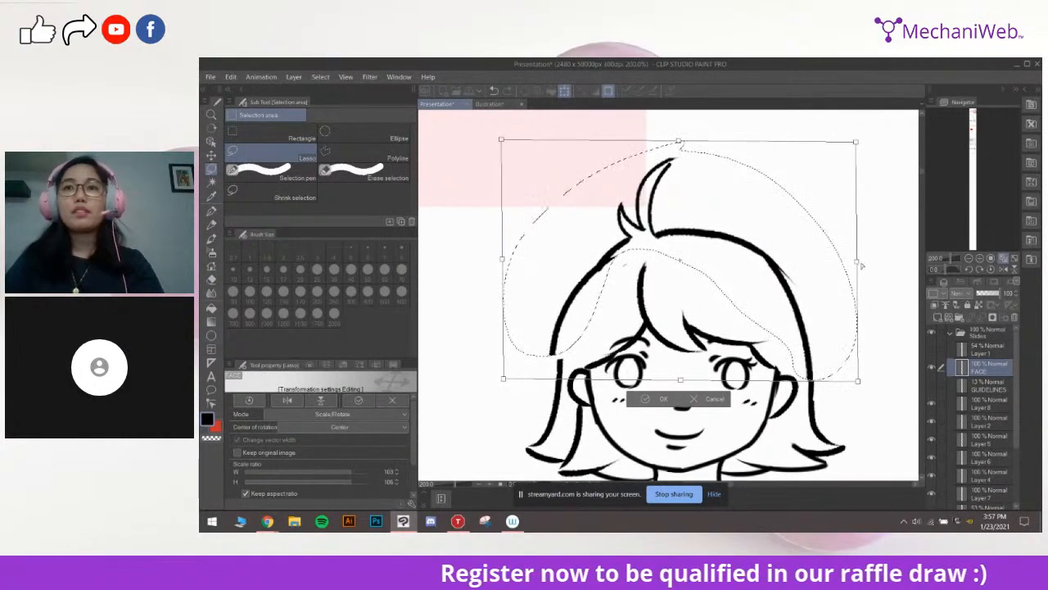
key("Return")
key("ctrl+d")
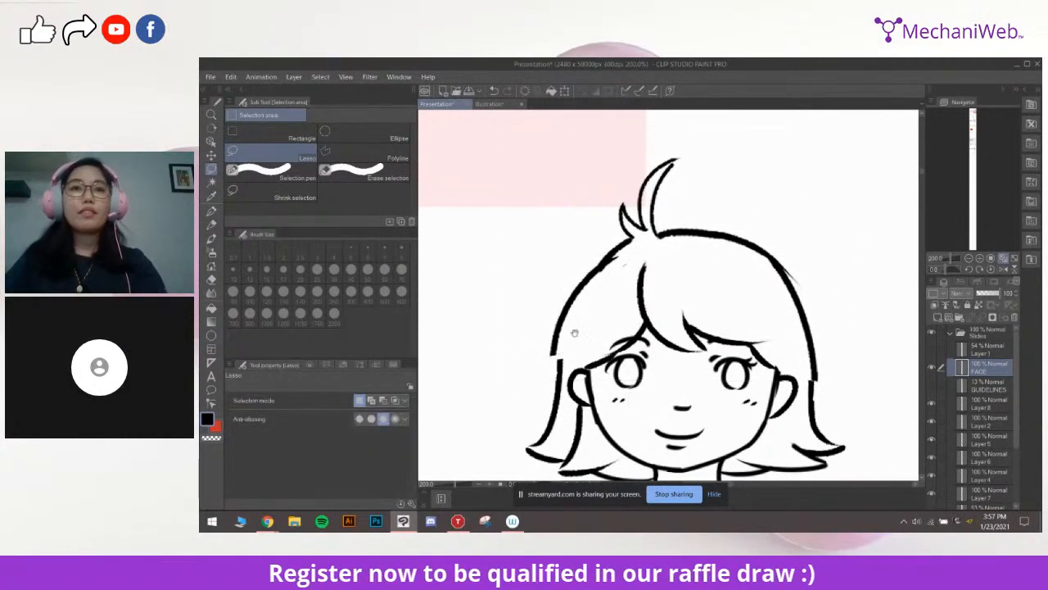
Erase the lower side line of the hair on the drawing's left, from the gap beside the ear down to the tip
left_click_drag(582, 316, 640, 266)
key("p")
scroll(642, 319, "down", 1)
scroll(637, 321, "up", 3)
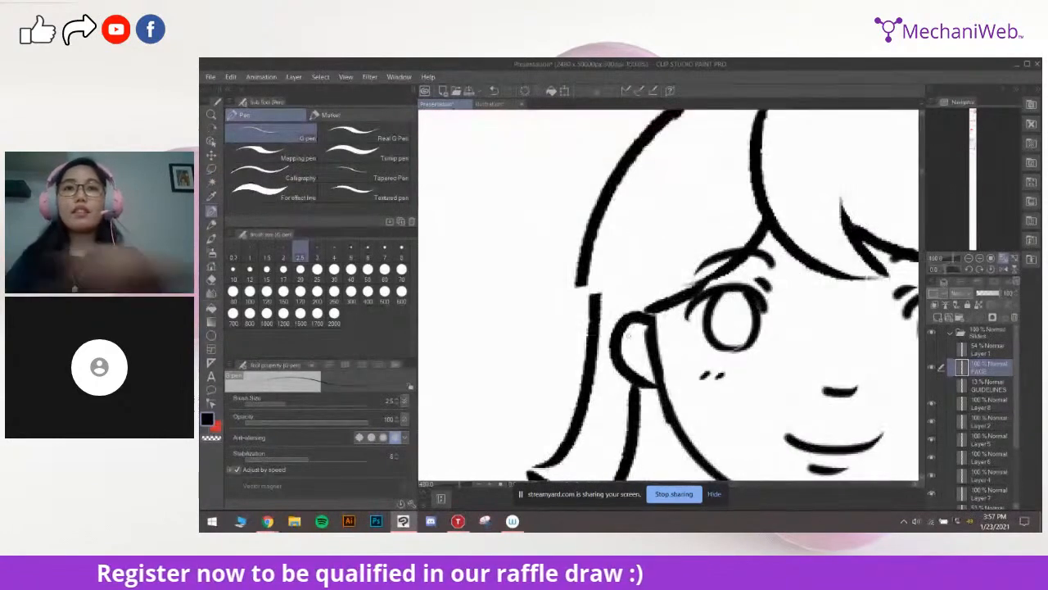
left_click_drag(627, 333, 693, 242)
key("e")
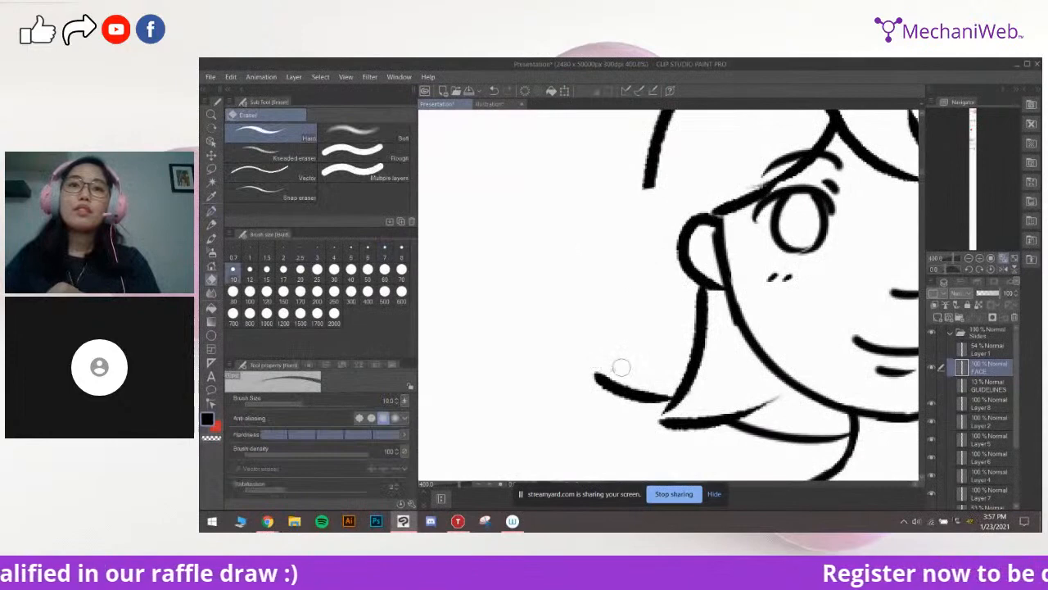
key("p")
scroll(655, 279, "down", 2)
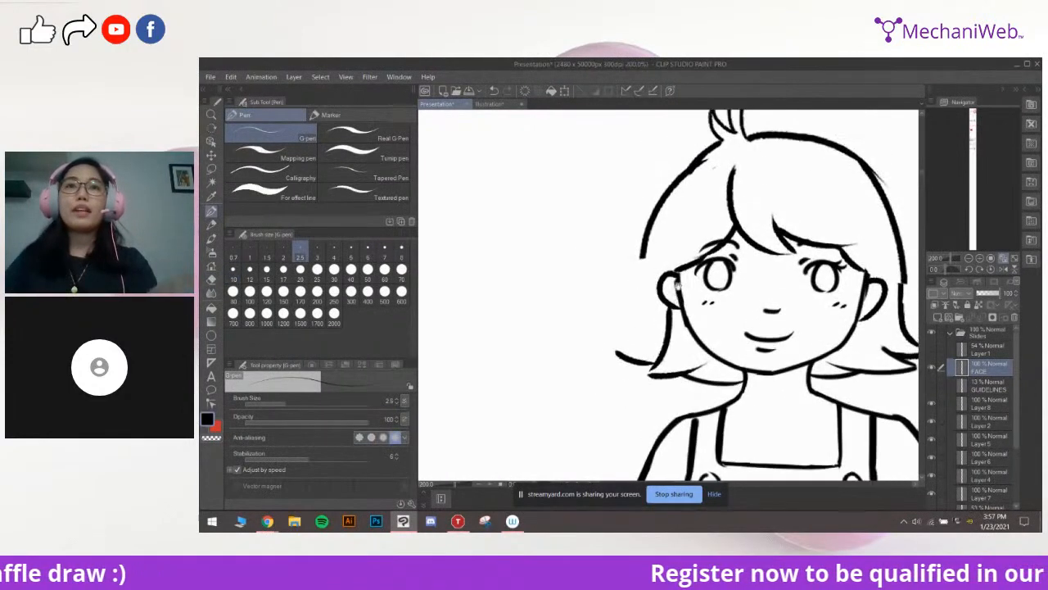
Try to redraw the hair's side line on the drawing's left with the G-pen at sizes up to 6
key("bracketright")
key("bracketright")
scroll(649, 262, "up", 2)
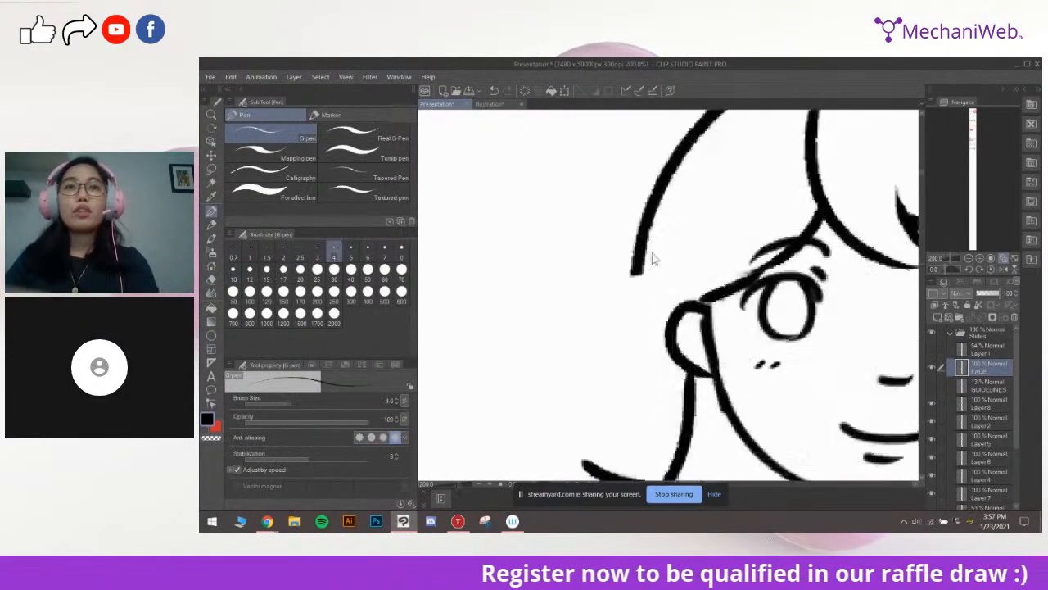
left_click_drag(622, 323, 613, 343)
key("ctrl+z")
key("bracketright")
key("bracketright")
mouse_move(658, 176)
left_mouse_down()
mouse_move(611, 368)
mouse_move(599, 377)
mouse_move(637, 297)
mouse_move(620, 346)
left_mouse_up()
key("ctrl+z")
key("ctrl+z")
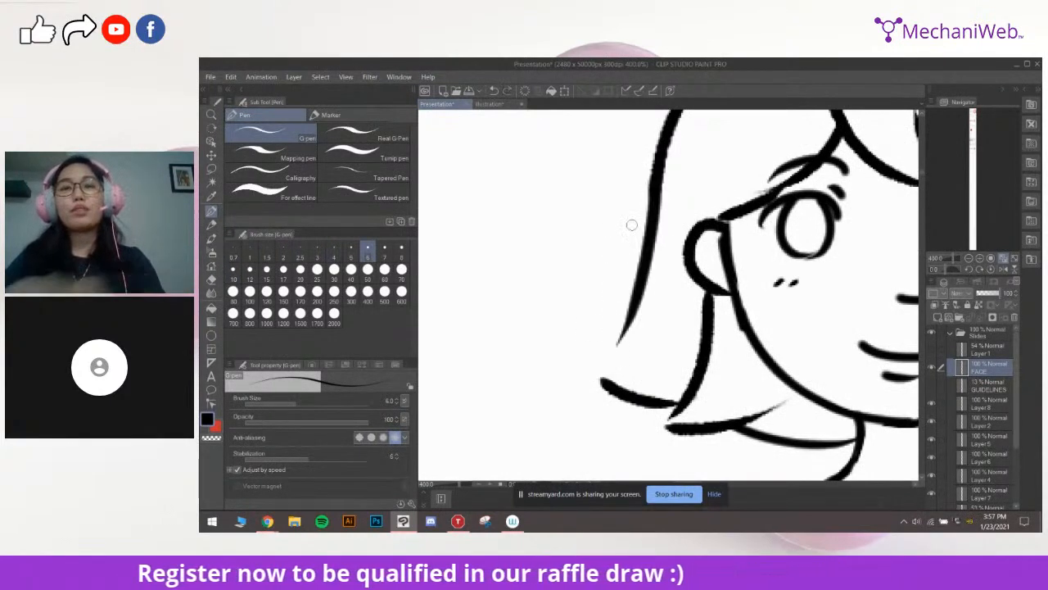
key("bracketleft")
key("ctrl+z")
mouse_move(657, 188)
left_mouse_down()
mouse_move(619, 327)
mouse_move(573, 384)
left_mouse_up()
key("ctrl+z")
key("ctrl+z")
Ink the hair's side line on the drawing's left down to the hair tip with the G-pen at size 7
key("bracketright")
key("bracketright")
mouse_move(660, 175)
left_mouse_down()
mouse_move(626, 326)
mouse_move(600, 367)
left_mouse_up()
key("ctrl+z")
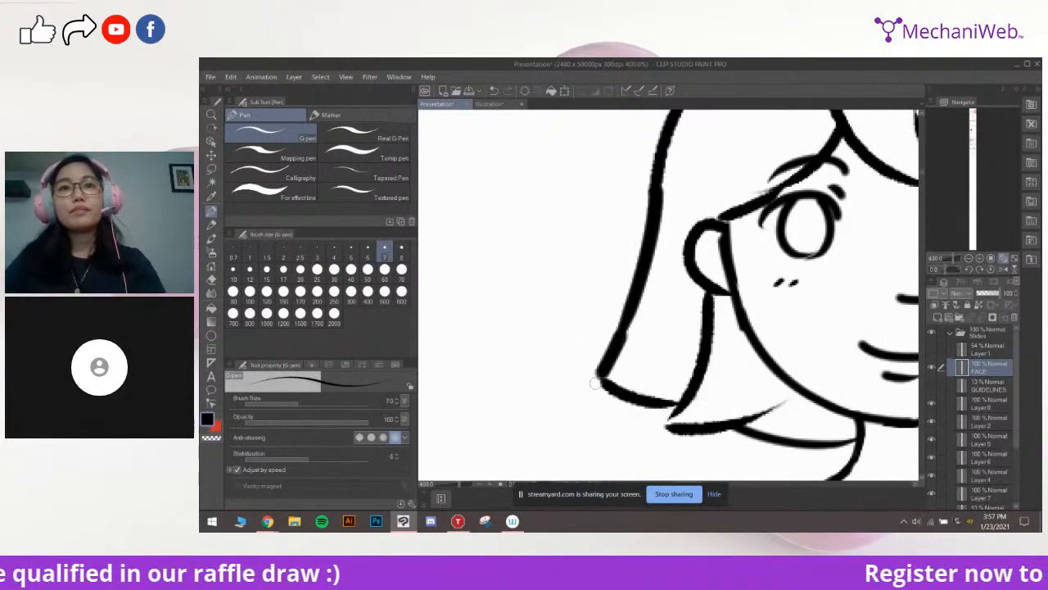
key("bracketleft")
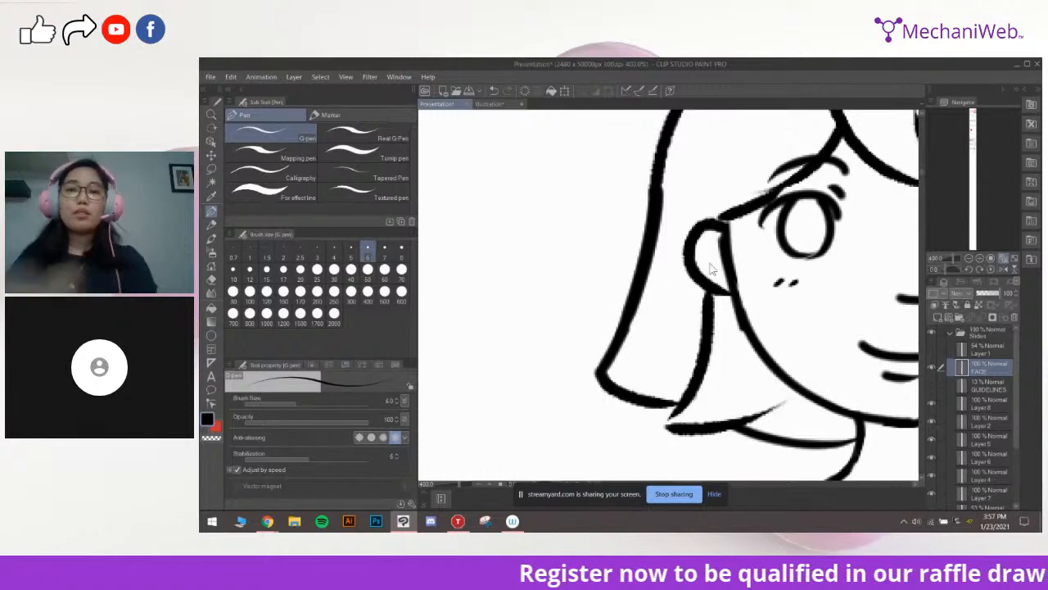
Examine the redrawn side of the hair up close and in proportion to the whole figure
scroll(737, 252, "down", 5)
scroll(762, 254, "up", 3)
left_click_drag(653, 318, 686, 324)
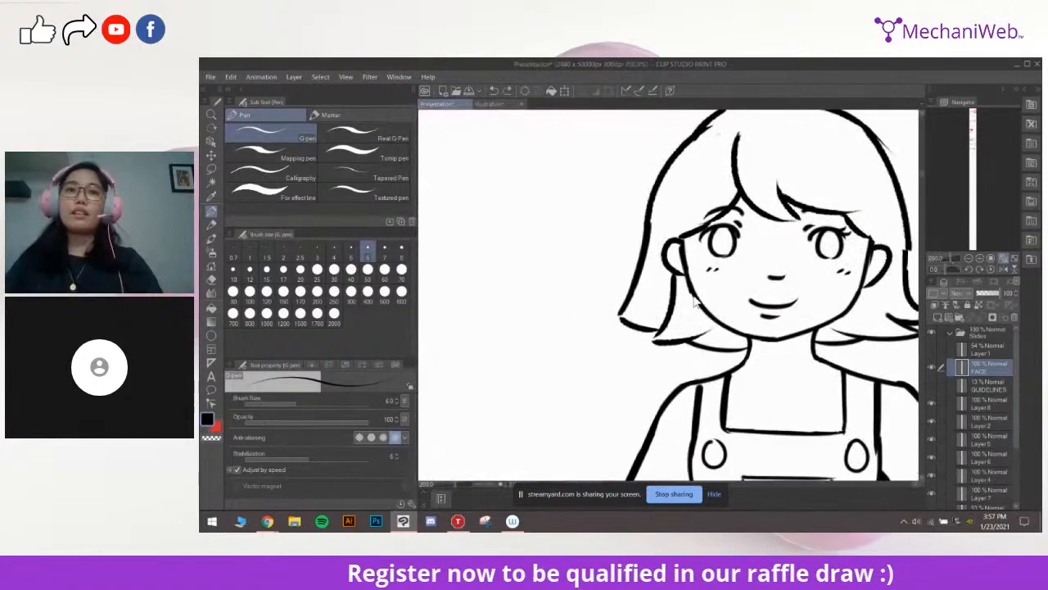
scroll(603, 333, "up", 2)
key("bracketleft")
key("bracketleft")
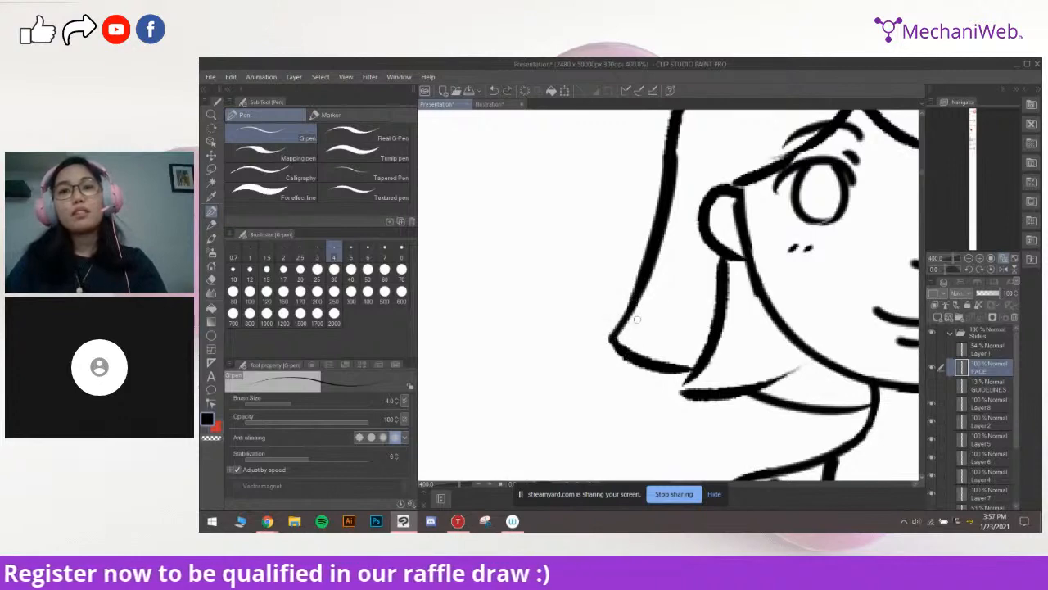
scroll(775, 253, "down", 6)
left_click_drag(906, 349, 734, 327)
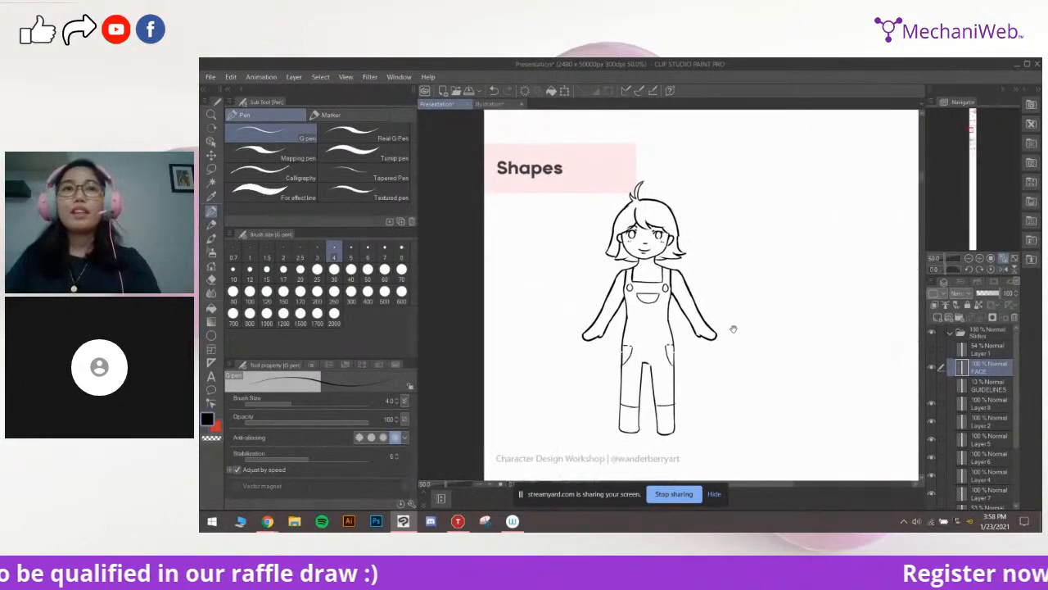
scroll(704, 246, "up", 1)
left_click_drag(745, 260, 740, 306)
left_click_drag(814, 344, 810, 344)
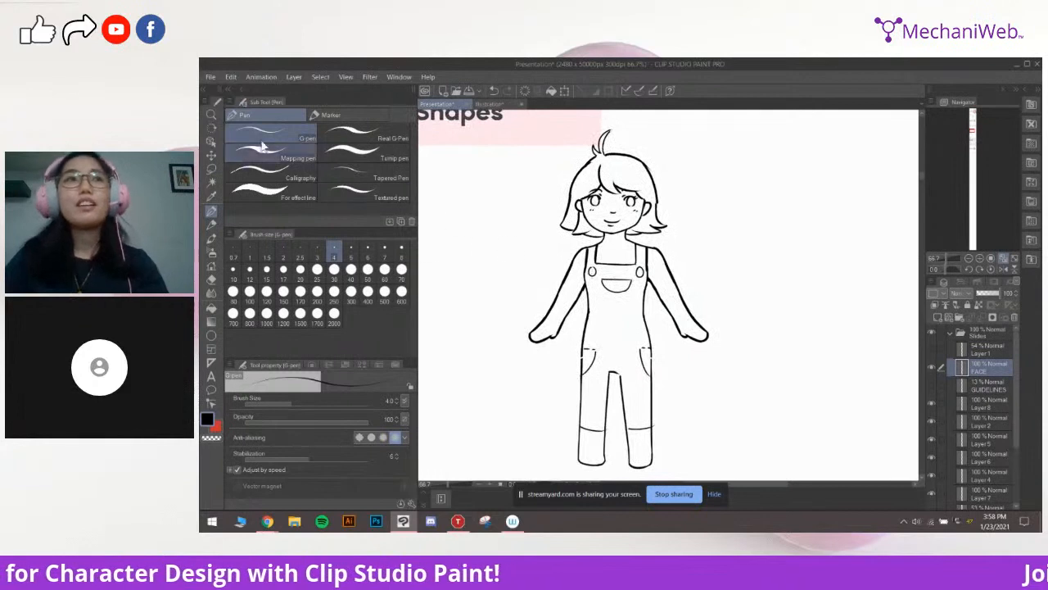
left_click(212, 169)
left_click_drag(679, 213, 683, 211)
mouse_move(632, 120)
left_mouse_down()
mouse_move(571, 132)
mouse_move(505, 344)
mouse_move(543, 446)
mouse_move(579, 471)
mouse_move(622, 471)
mouse_move(739, 401)
mouse_move(722, 177)
mouse_move(632, 119)
left_mouse_up()
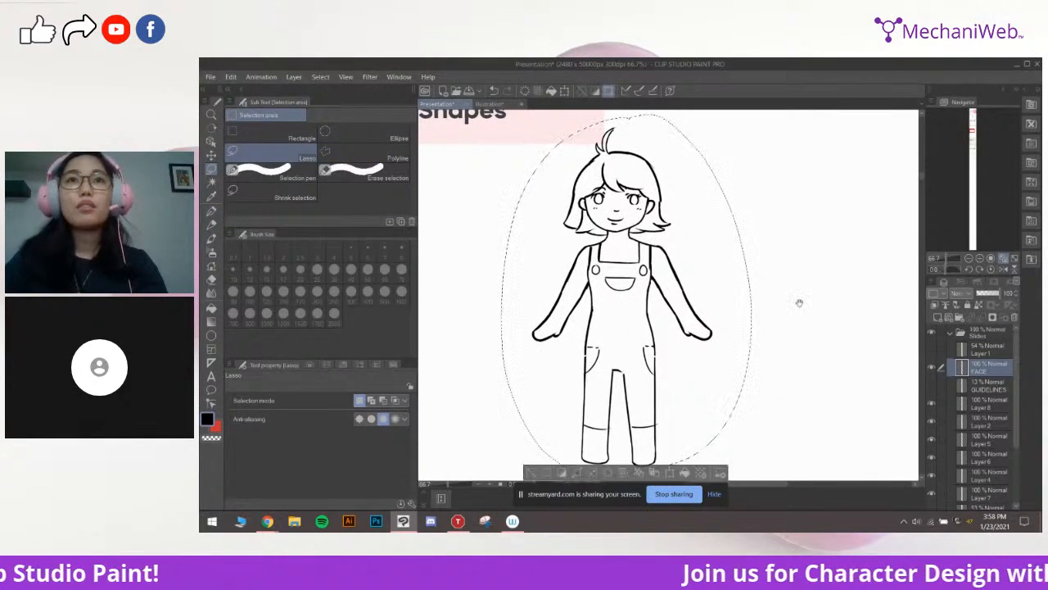
left_click_drag(799, 303, 722, 299)
key("ctrl+c")
key("ctrl+v")
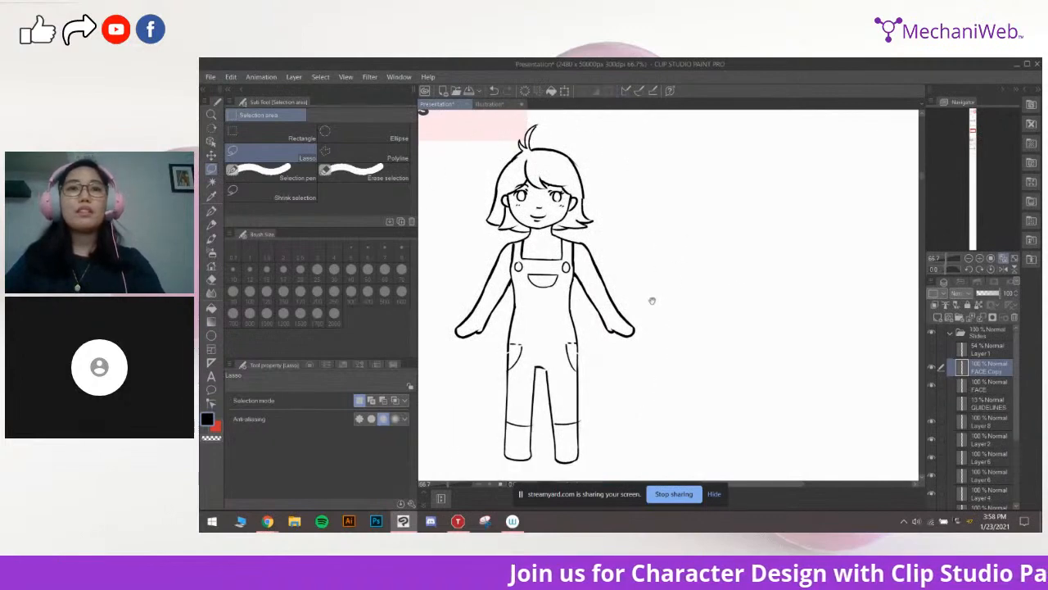
left_click_drag(652, 301, 669, 299)
left_click_drag(624, 271, 631, 273)
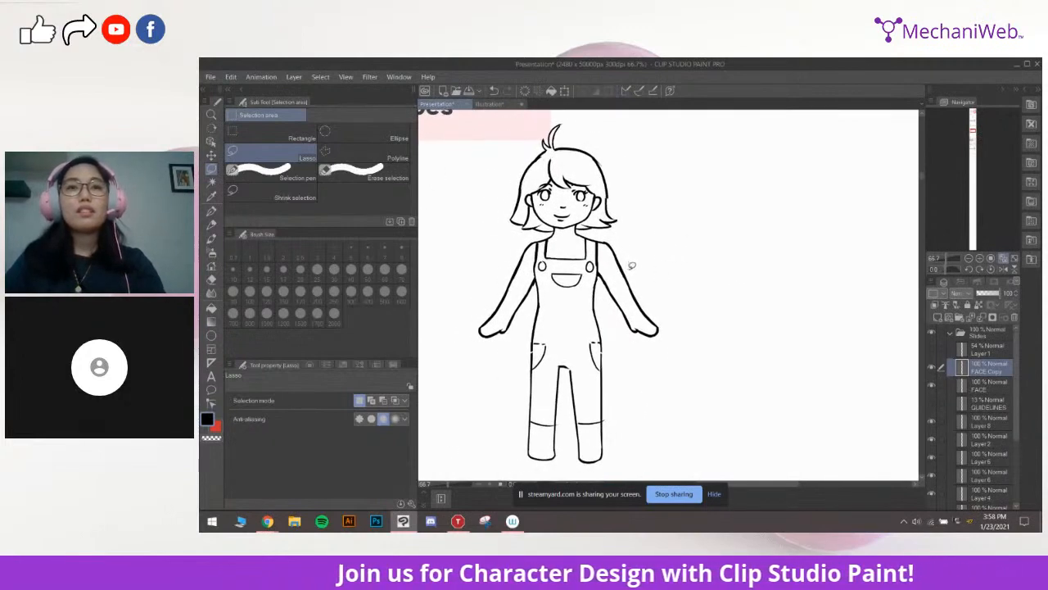
left_click(1015, 318)
Create a new layer above the FACE layer and name it BOY
left_click_drag(807, 295, 746, 300)
key("p")
left_click(939, 320)
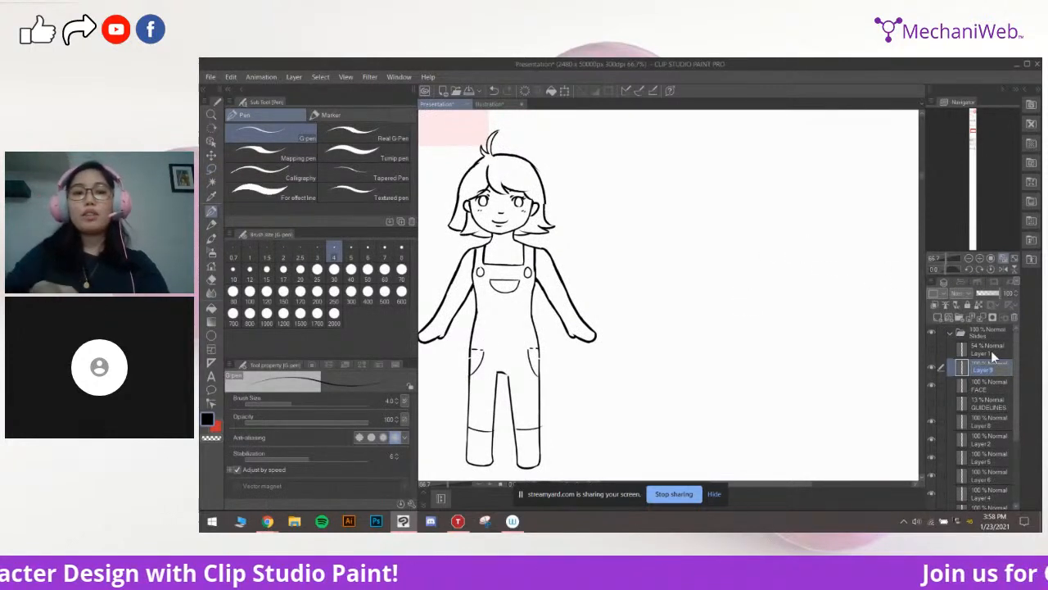
key("Return")
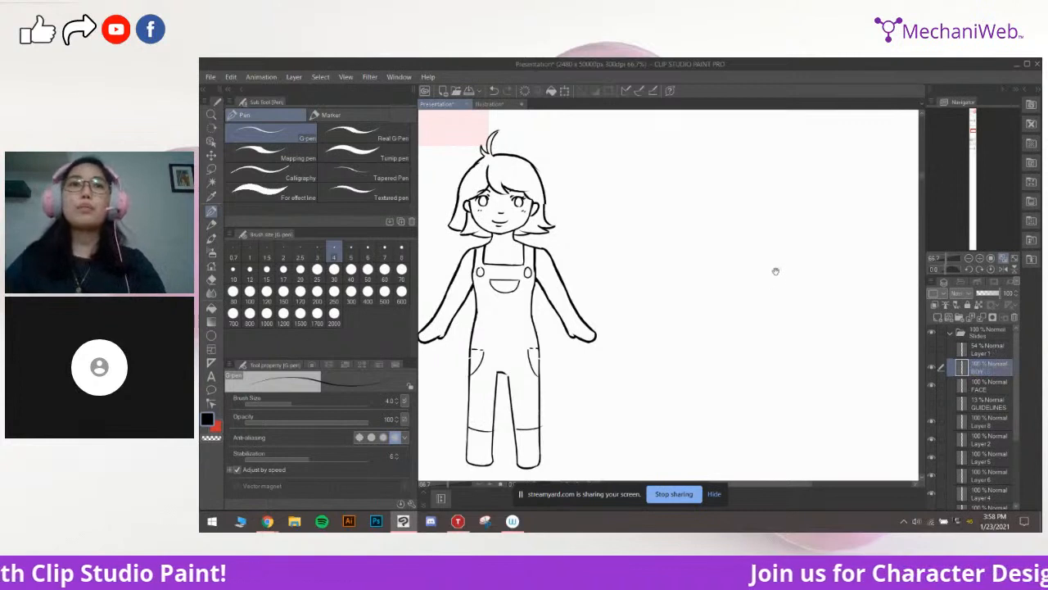
Sketch a circle for the boy's head in the empty space beside the girl with the G-pen at size 6
left_click_drag(776, 271, 755, 287)
key("bracketright")
key("bracketright")
key("bracketright")
key("bracketright")
key("bracketright")
key("bracketright")
key("bracketright")
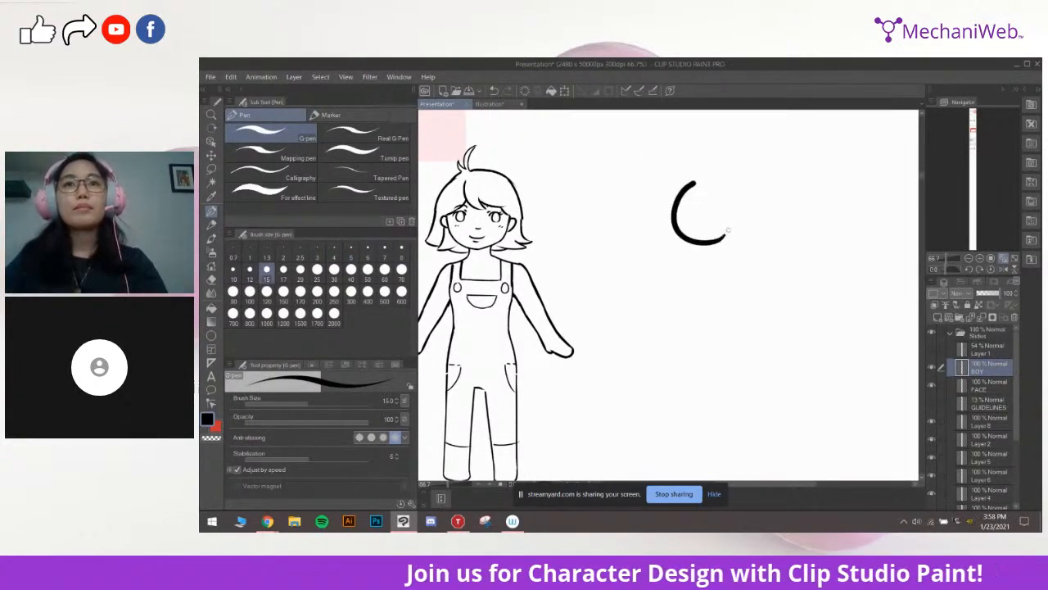
key("bracketleft")
key("bracketleft")
key("bracketleft")
left_click_drag(751, 196, 716, 180)
key("ctrl+z")
key("bracketleft")
key("ctrl+z")
key("ctrl+z")
mouse_move(776, 276)
left_mouse_down()
mouse_move(724, 222)
mouse_move(704, 251)
left_mouse_up()
Try to sketch a vertical body line running down from the boy's head circle
mouse_move(708, 225)
left_mouse_down()
mouse_move(706, 289)
mouse_move(700, 250)
mouse_move(708, 394)
left_mouse_up()
left_click_drag(721, 313, 728, 311)
mouse_move(741, 278)
left_mouse_down()
mouse_move(777, 278)
mouse_move(768, 276)
left_mouse_up()
key("ctrl+z")
key("ctrl+z")
key("ctrl+z")
mouse_move(726, 220)
left_mouse_down()
mouse_move(726, 411)
mouse_move(727, 392)
left_mouse_up()
key("ctrl+z")
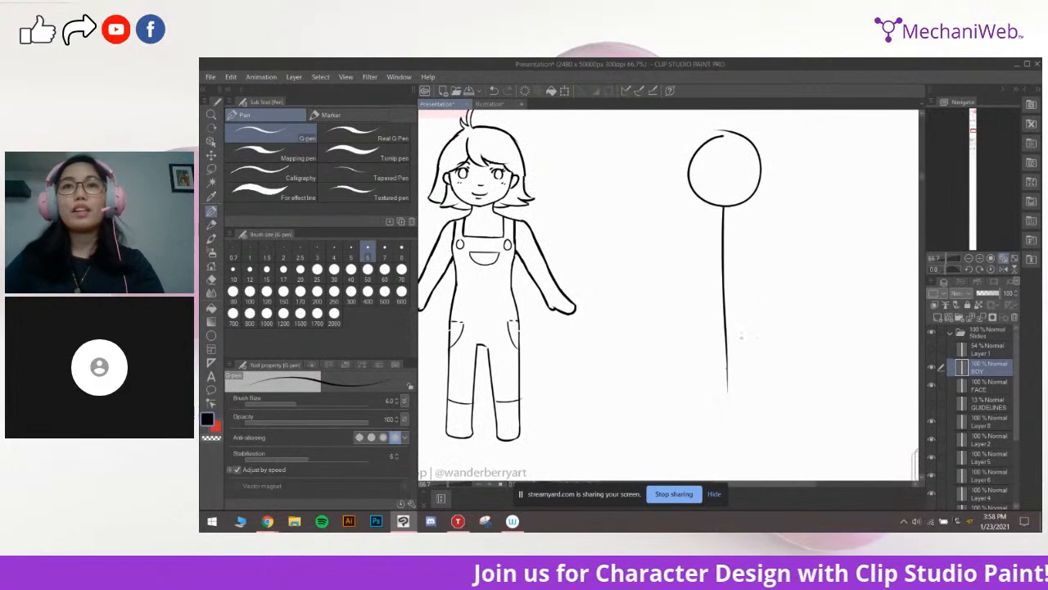
left_click_drag(742, 336, 744, 333)
key("ctrl+z")
left_click_drag(729, 202, 735, 403)
left_click_drag(762, 339, 757, 348)
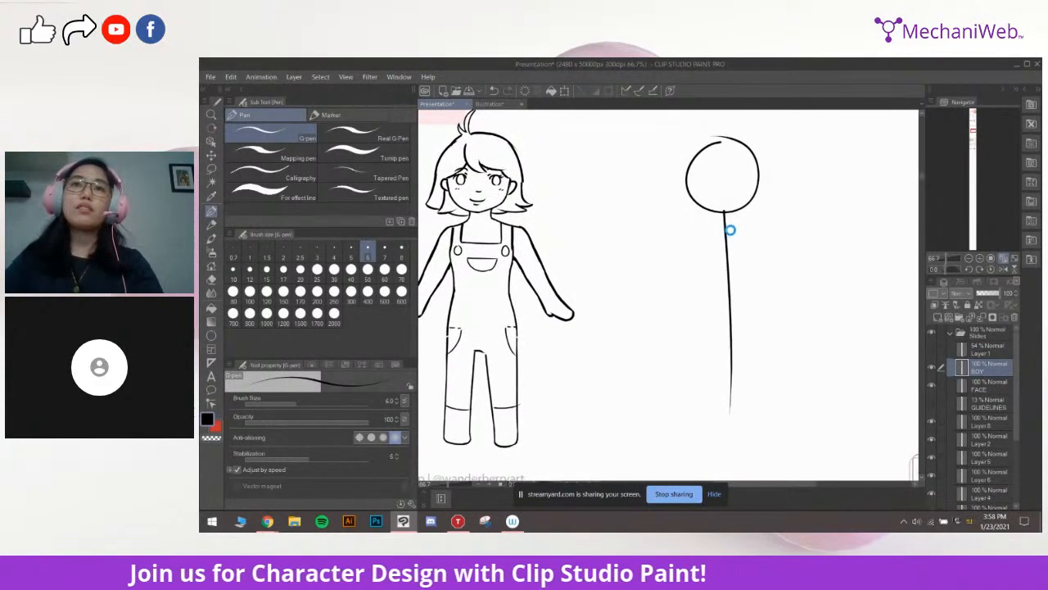
key("ctrl+z")
Sketch the body's vertical centre line from the base of the head circle down to about the girl's ankle height
mouse_move(754, 244)
left_mouse_down()
mouse_move(758, 234)
mouse_move(731, 393)
left_mouse_up()
key("ctrl+z")
mouse_move(729, 203)
left_mouse_down()
mouse_move(730, 433)
mouse_move(731, 332)
left_mouse_up()
key("ctrl+z")
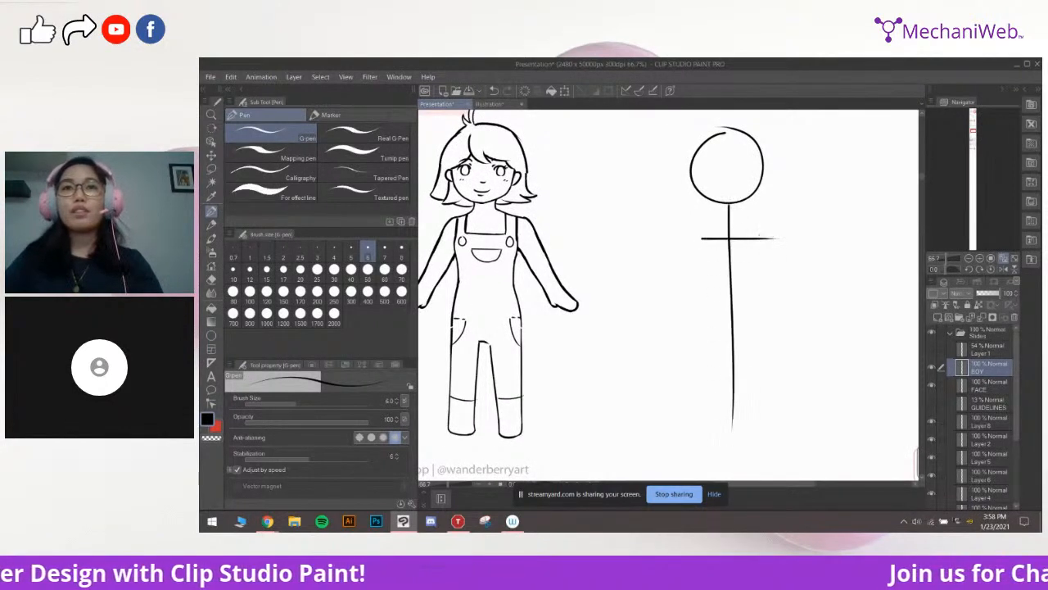
Sketch a rectangular torso across the centre line, leaving a short neck below the head circle
left_click_drag(773, 232, 769, 239)
key("ctrl+z")
left_click_drag(679, 235, 767, 233)
key("ctrl+z")
key("ctrl+z")
left_click_drag(680, 233, 777, 234)
left_click_drag(682, 237, 689, 326)
left_click_drag(774, 235, 774, 324)
left_click_drag(686, 319, 781, 323)
Sketch two arm lines slanting down and outward from the torso's upper corners
mouse_move(767, 255)
left_mouse_down()
mouse_move(765, 238)
mouse_move(765, 272)
mouse_move(787, 256)
left_mouse_up()
left_click_drag(716, 361, 716, 348)
mouse_move(718, 257)
left_mouse_down()
mouse_move(709, 266)
mouse_move(720, 270)
left_mouse_up()
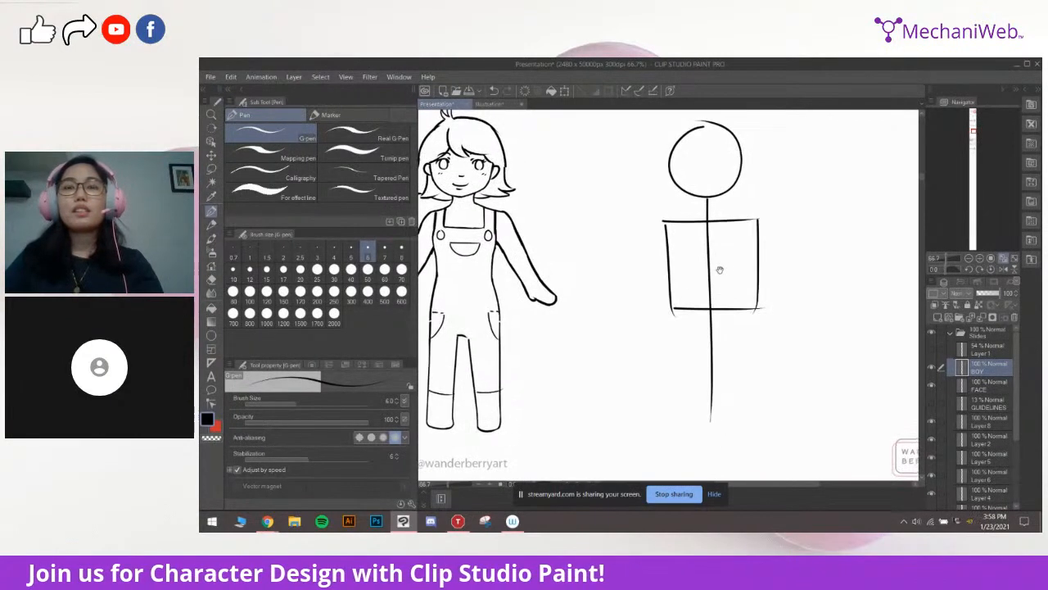
left_click_drag(689, 302, 697, 268)
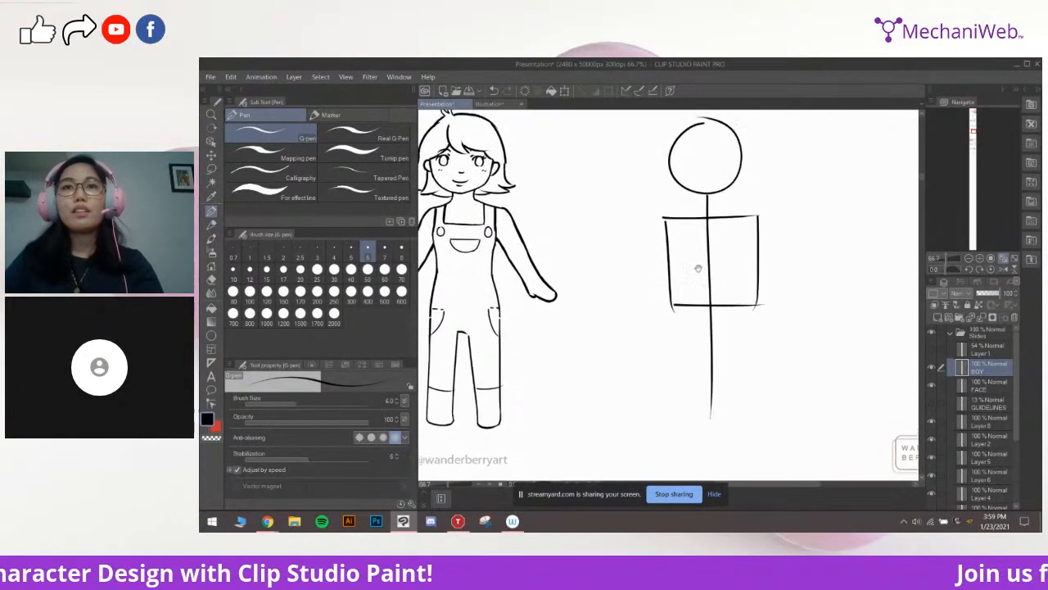
left_click_drag(664, 219, 625, 305)
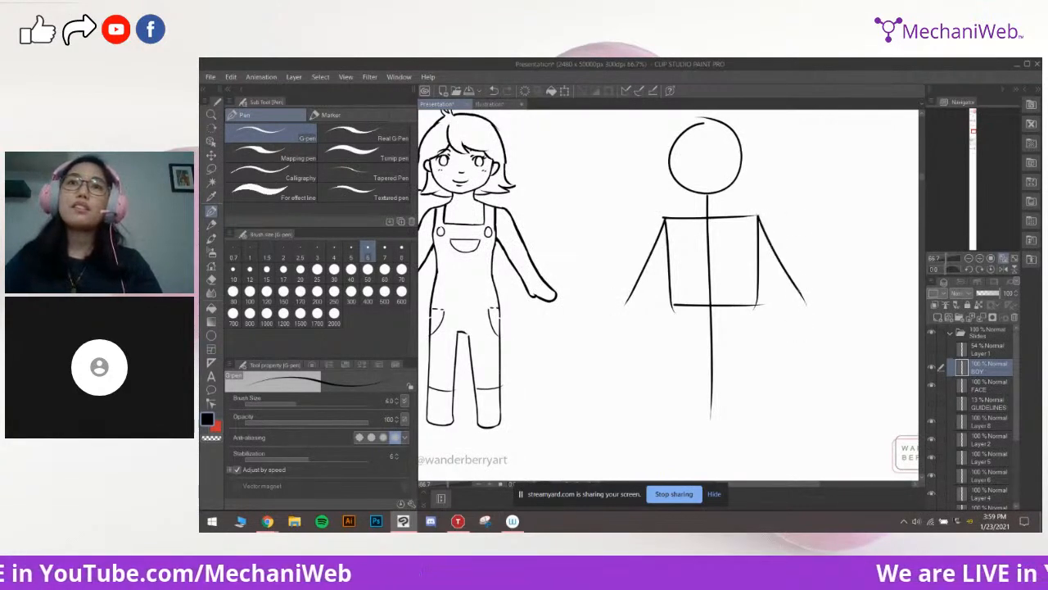
left_click_drag(785, 243, 784, 255)
left_click_drag(696, 335, 749, 320)
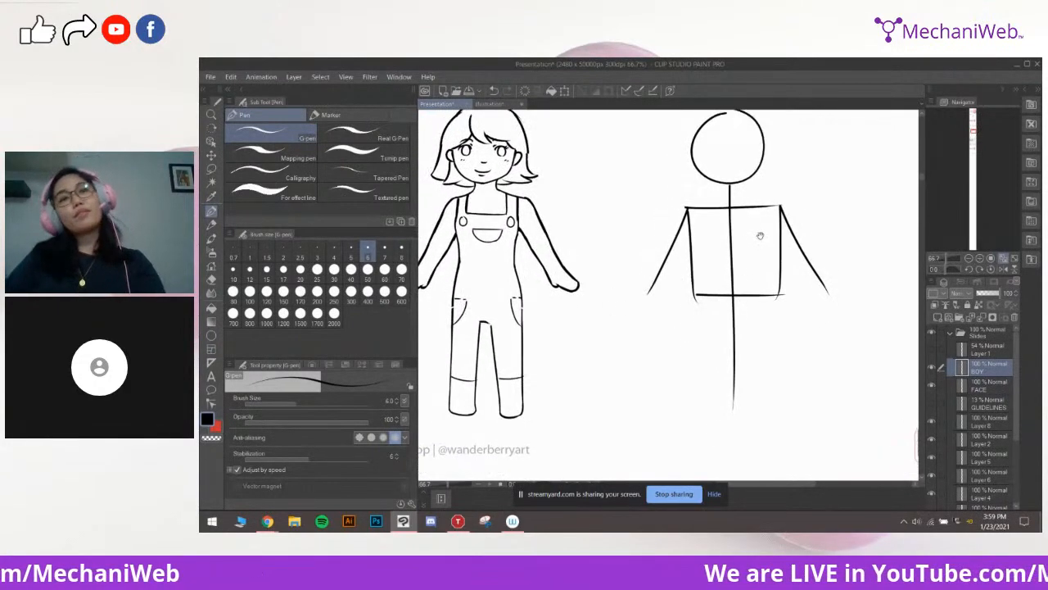
Lower the BOY sketch layer's opacity to 42% and add a new layer above it
left_click_drag(751, 229, 758, 275)
scroll(763, 272, "up", 2)
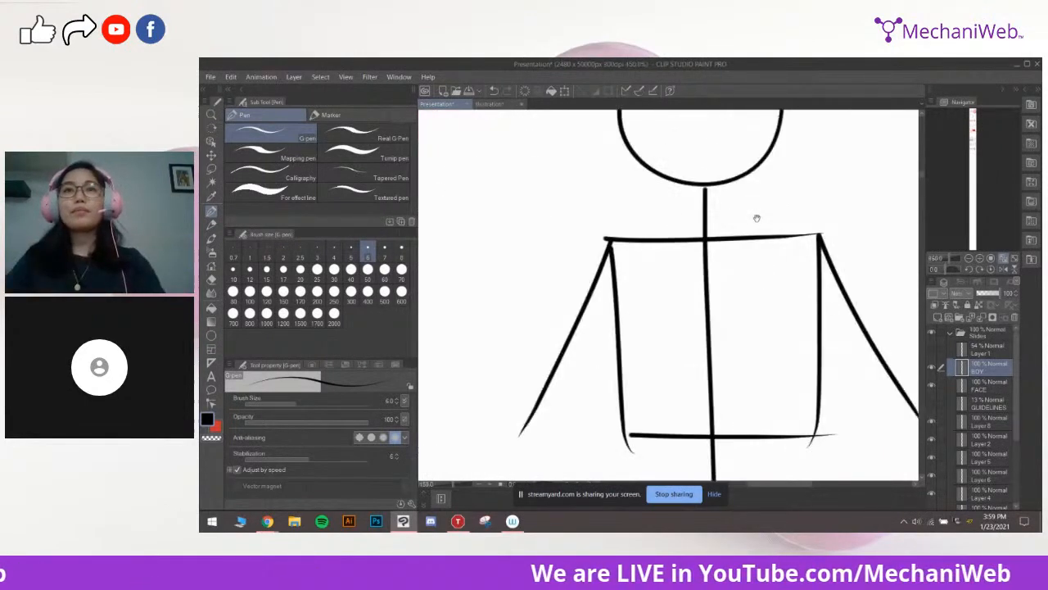
left_click_drag(765, 137, 781, 282)
left_click(985, 292)
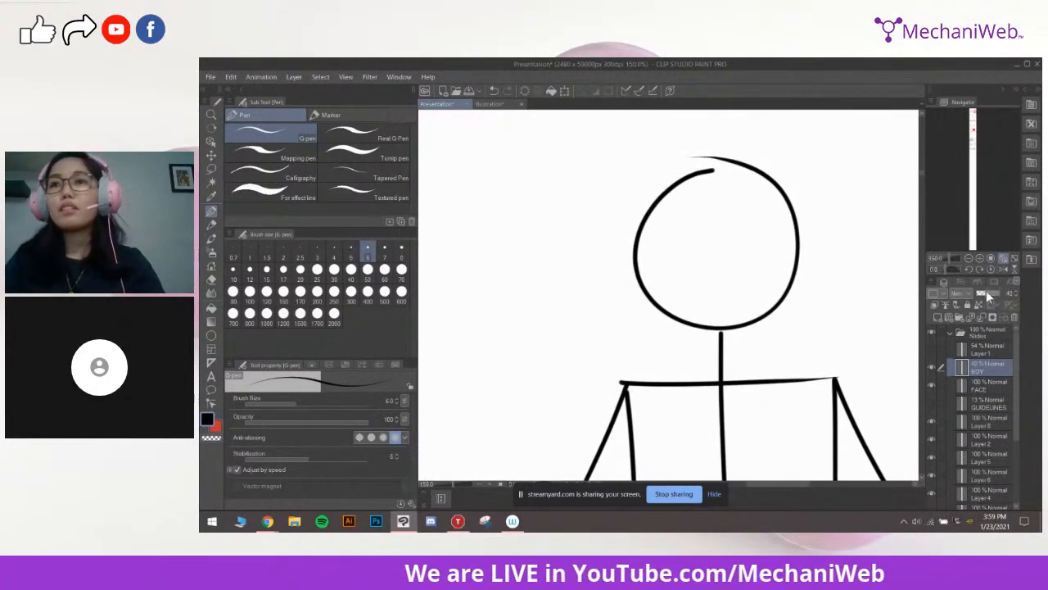
left_click(938, 317)
Ink the side line of the face on the drawing's left, just inside the head circle, with the G-pen at size 6
mouse_move(718, 402)
left_mouse_down()
mouse_move(653, 369)
mouse_move(647, 393)
left_mouse_up()
mouse_move(593, 206)
left_mouse_down()
mouse_move(612, 202)
mouse_move(604, 279)
left_mouse_up()
key("ctrl+z")
mouse_move(604, 190)
left_mouse_down()
mouse_move(597, 276)
mouse_move(594, 215)
mouse_move(606, 299)
left_mouse_up()
key("ctrl+z")
left_click_drag(622, 243, 601, 229)
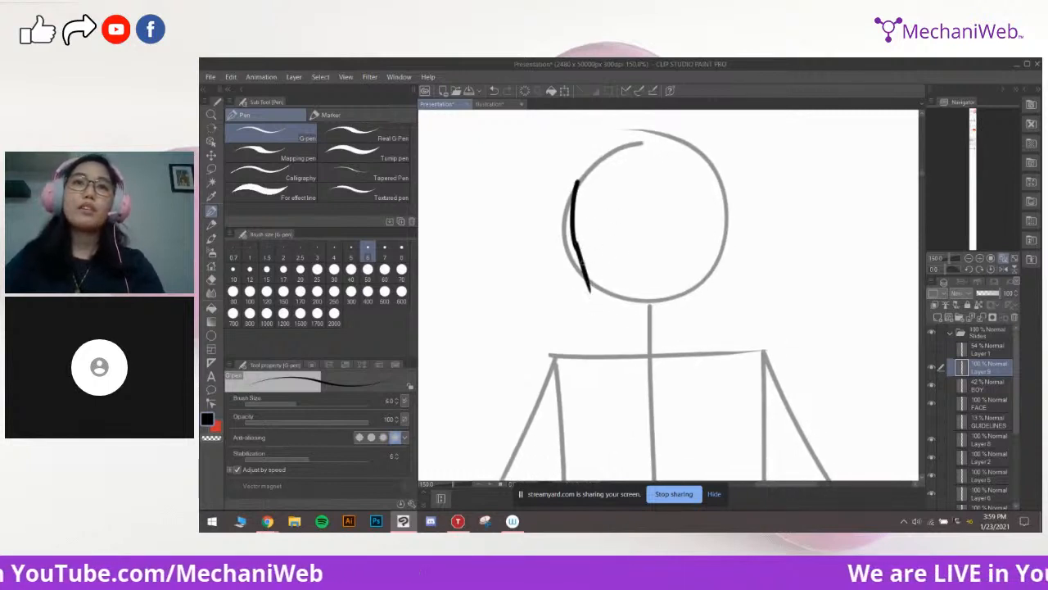
Ink the jaw from the cheek line on the drawing's left to the chin, slightly below the head circle
left_click_drag(587, 289, 655, 310)
left_click_drag(679, 292, 677, 300)
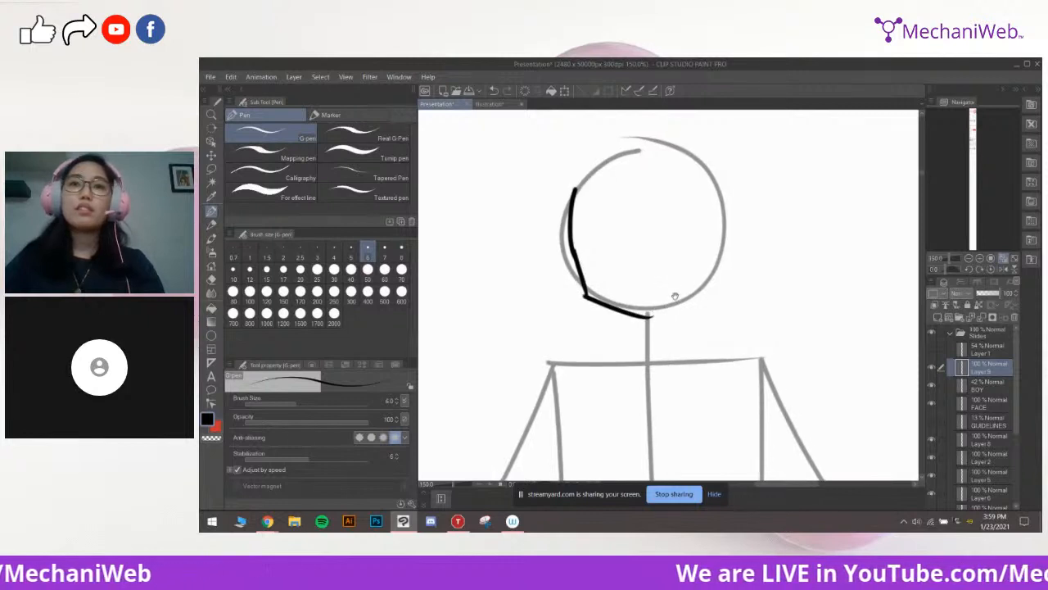
left_click_drag(587, 296, 679, 311)
key("ctrl+z")
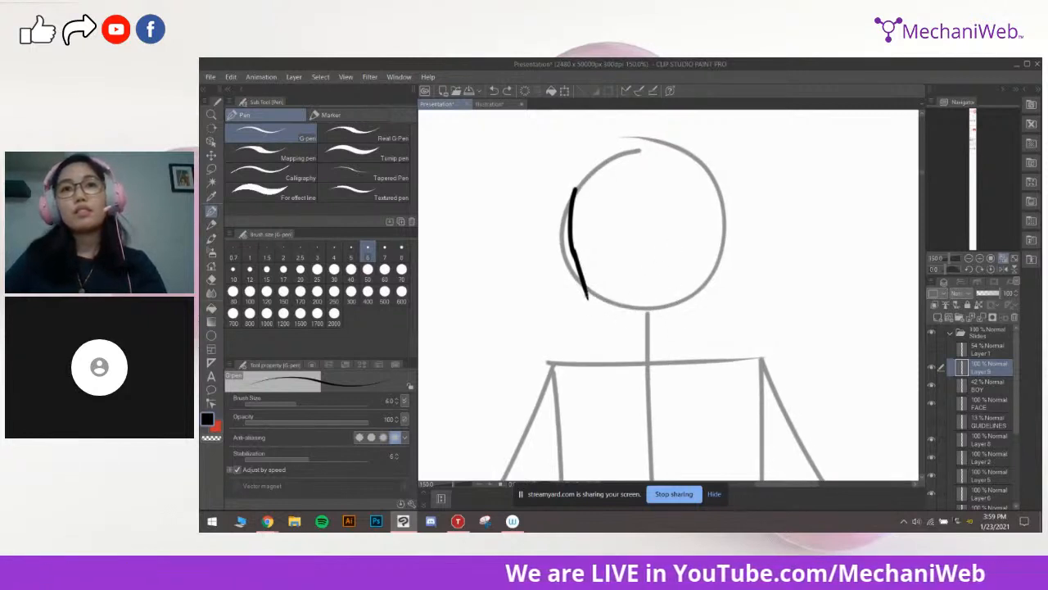
key("ctrl+z")
left_click_drag(650, 320, 729, 280)
left_click_drag(666, 195, 667, 361)
key("ctrl+z")
scroll(683, 213, "up", 2)
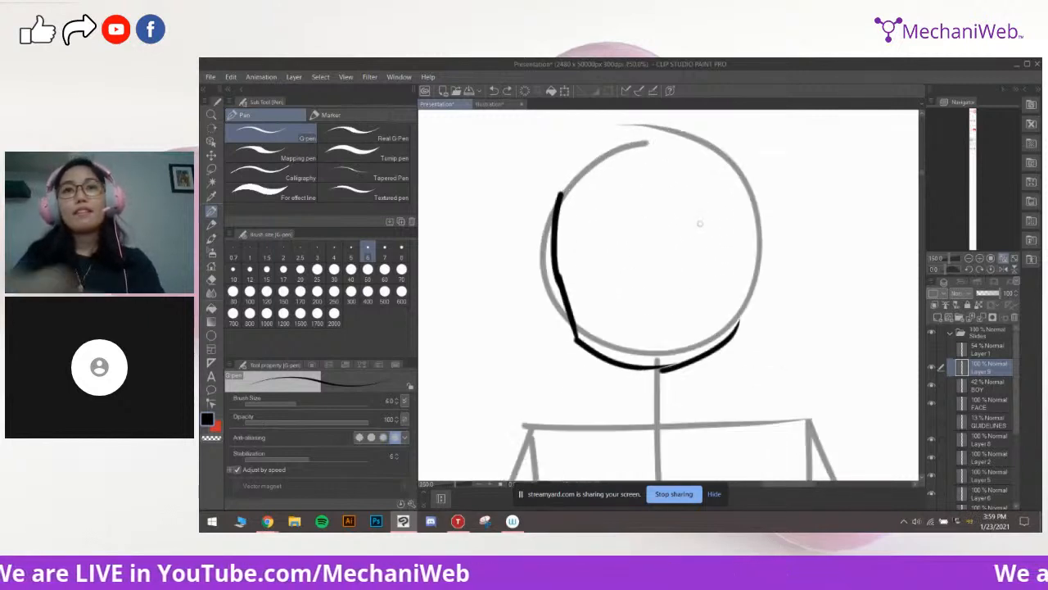
key("ctrl+z")
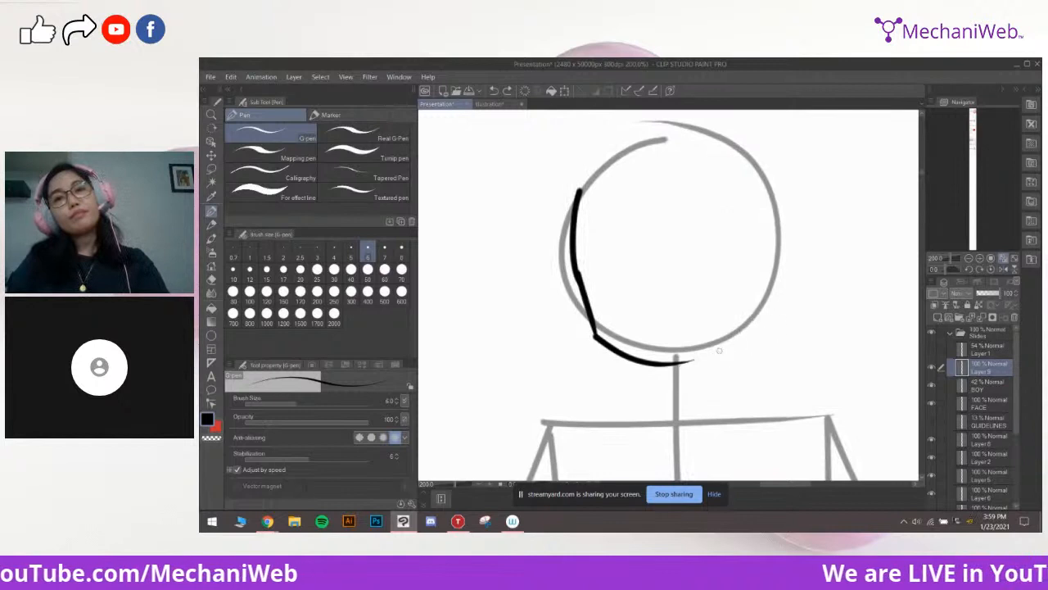
Redraw the jaw curve so it runs past the chin towards the opposite cheek, and switch to the hard eraser for its corner
left_click_drag(694, 366, 758, 337)
key("ctrl+z")
left_click_drag(679, 363, 742, 349)
key("ctrl+z")
mouse_move(749, 311)
left_mouse_down()
mouse_move(762, 298)
mouse_move(753, 340)
left_mouse_up()
key("ctrl+z")
left_click_drag(789, 260, 752, 343)
key("ctrl+z")
scroll(788, 268, "down", 1)
left_click_drag(683, 315, 688, 284)
key("e")
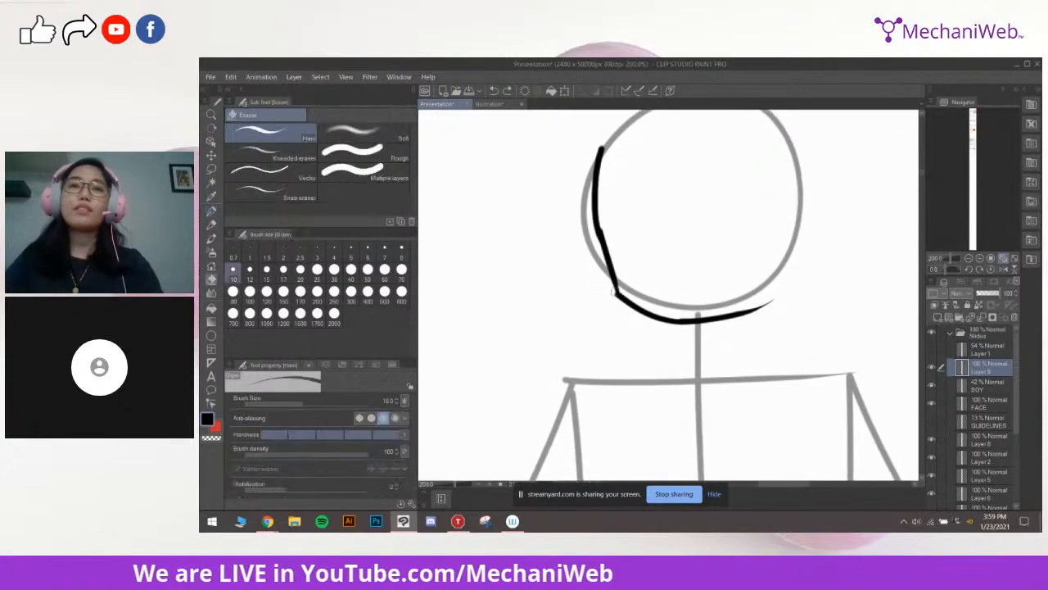
Ink the cheek line on the drawing's right, following the head circle down to the jaw, with the G-pen at size 6
key("p")
left_click_drag(786, 271, 754, 290)
mouse_move(774, 254)
left_mouse_down()
mouse_move(736, 332)
mouse_move(734, 318)
left_mouse_up()
key("ctrl+z")
key("ctrl+z")
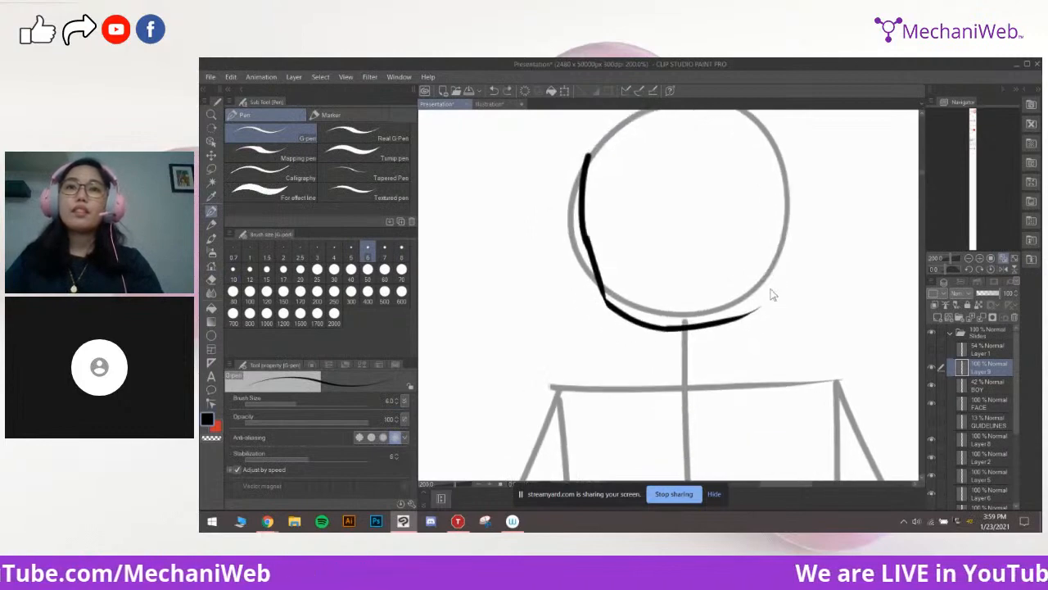
scroll(770, 291, "down", 1)
scroll(762, 286, "up", 3)
mouse_move(710, 279)
left_mouse_down()
mouse_move(767, 300)
mouse_move(779, 285)
mouse_move(758, 331)
left_mouse_up()
scroll(767, 298, "down", 3)
key("ctrl+z")
mouse_move(780, 264)
left_mouse_down()
mouse_move(755, 331)
mouse_move(766, 303)
mouse_move(723, 287)
left_mouse_up()
Erase the jaw line between the chin and the cheek on the drawing's right with the hard eraser at size 17
key("e")
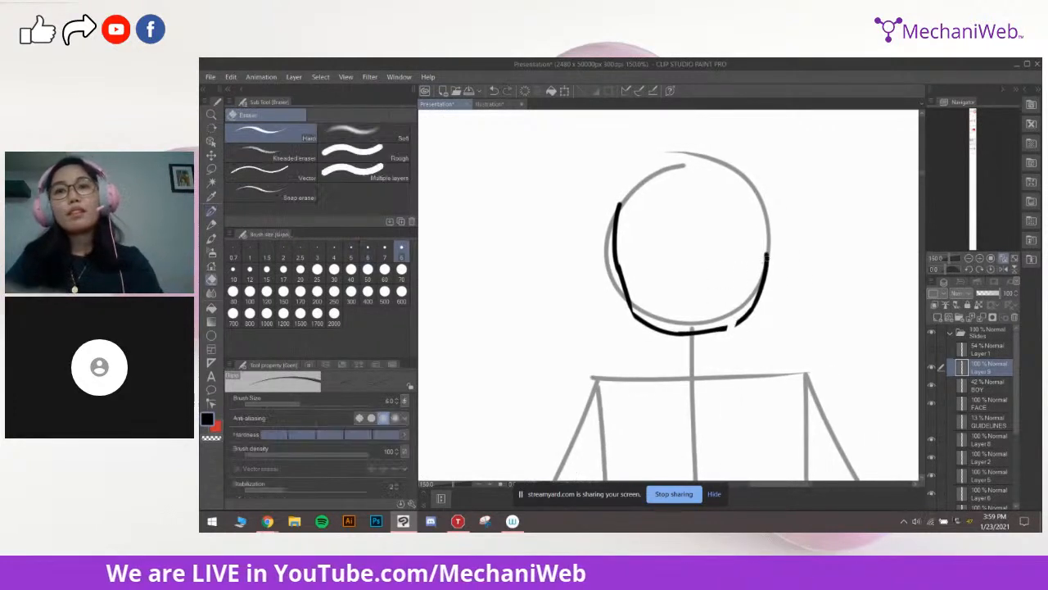
left_click(283, 270)
mouse_move(752, 304)
left_mouse_down()
mouse_move(706, 337)
mouse_move(719, 325)
mouse_move(676, 337)
left_mouse_up()
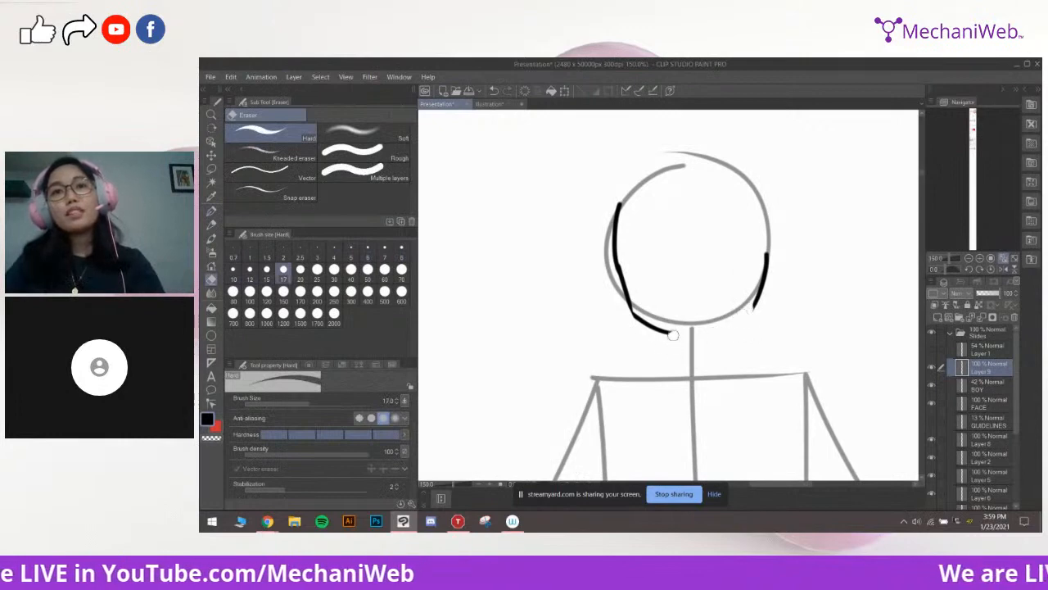
Ink a rounded jaw curve from the cheek line on the drawing's right towards the chin
key("p")
scroll(728, 291, "up", 1)
mouse_move(732, 295)
left_mouse_down()
mouse_move(748, 274)
mouse_move(734, 326)
left_mouse_up()
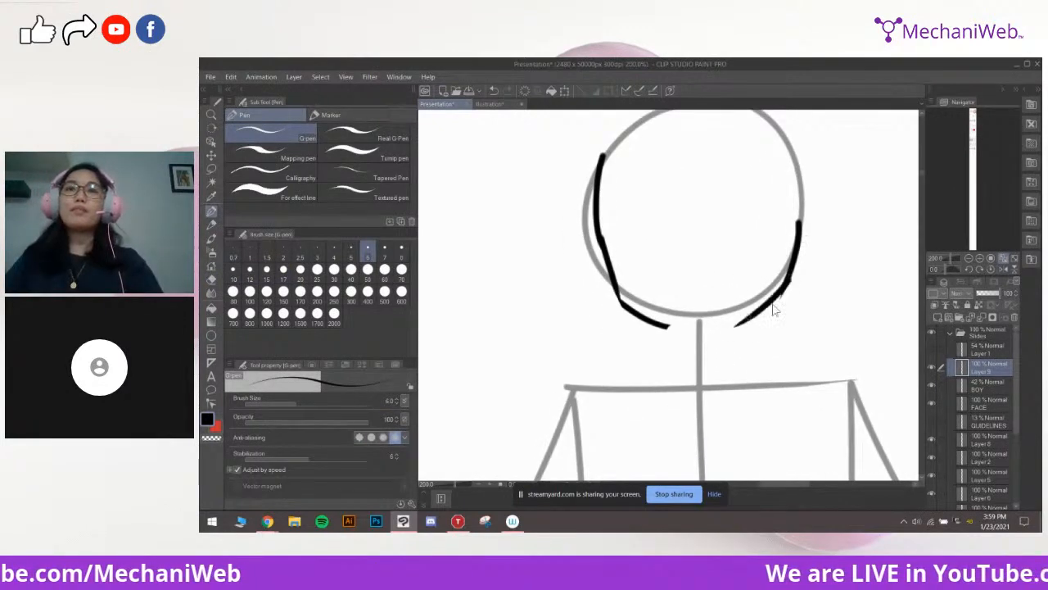
mouse_move(793, 286)
left_mouse_down()
mouse_move(805, 274)
mouse_move(714, 335)
mouse_move(700, 328)
left_mouse_up()
key("ctrl+z")
key("ctrl+z")
key("ctrl+z")
left_click_drag(733, 287, 729, 289)
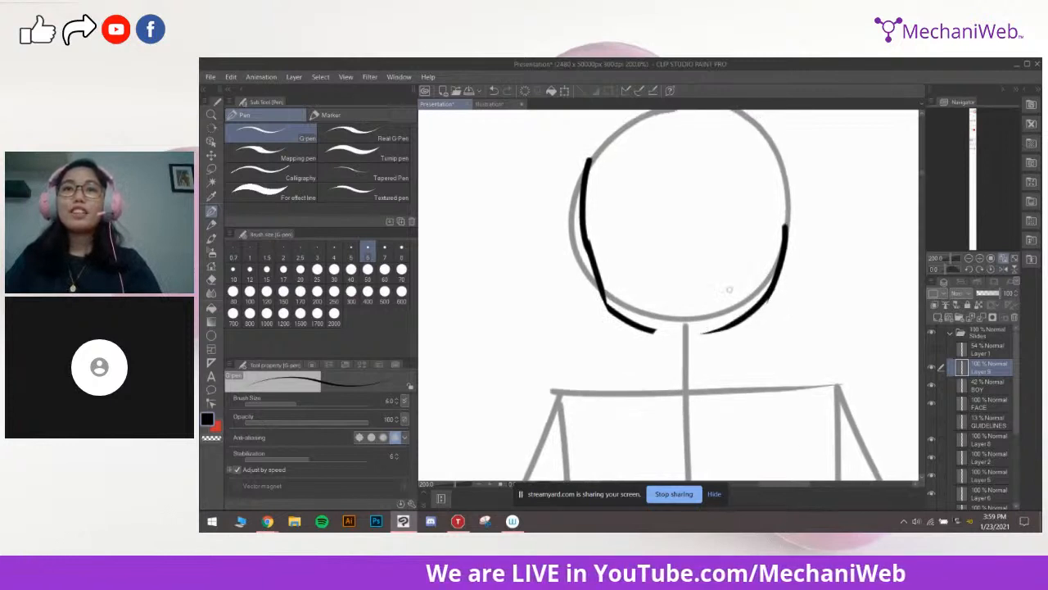
Close the gap at the chin by joining the two jaw curves over the centre line
left_click_drag(644, 329, 693, 338)
mouse_move(721, 326)
left_mouse_down()
mouse_move(709, 332)
mouse_move(723, 332)
left_mouse_up()
key("ctrl+z")
key("ctrl+z")
key("ctrl+z")
left_click_drag(686, 284, 738, 290)
key("e")
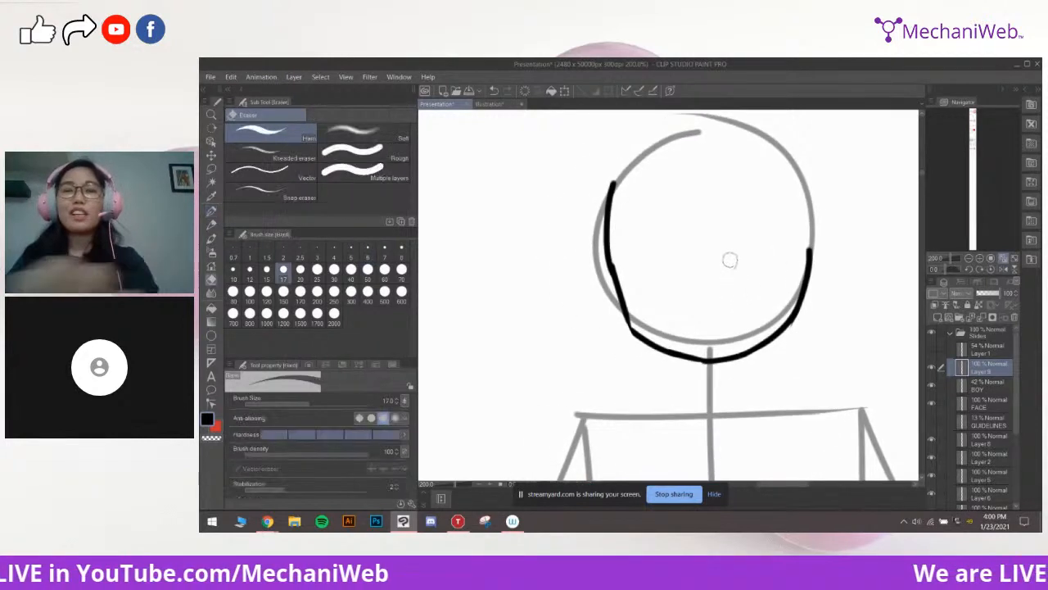
Try to thin the jaw corner on the drawing's left with the hard eraser at size 8
scroll(730, 260, "up", 4)
left_click_drag(664, 400, 707, 299)
left_click_drag(646, 278, 715, 377)
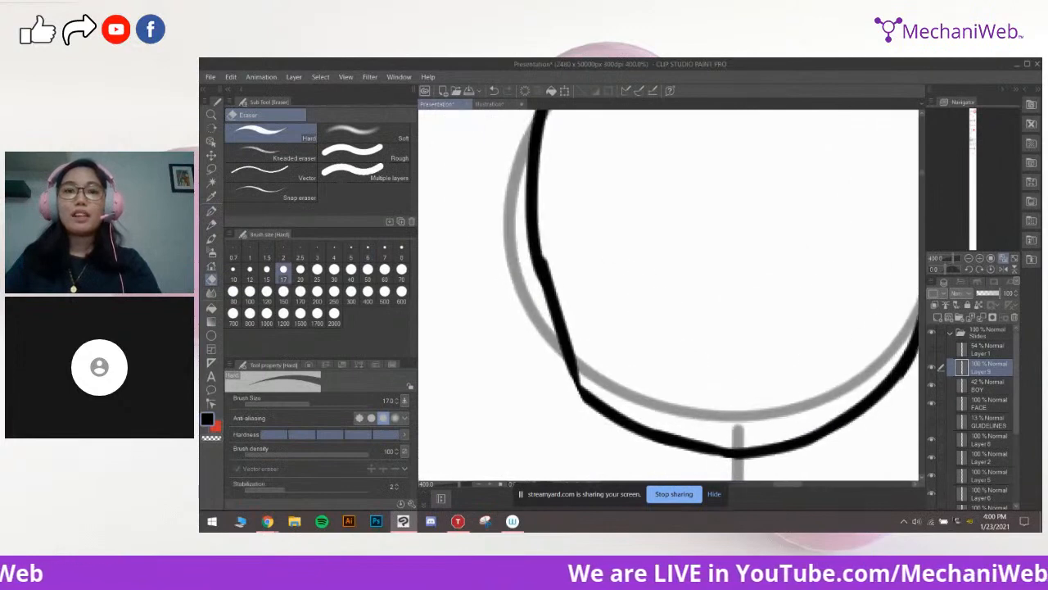
key("bracketleft")
key("bracketleft")
key("bracketleft")
key("bracketleft")
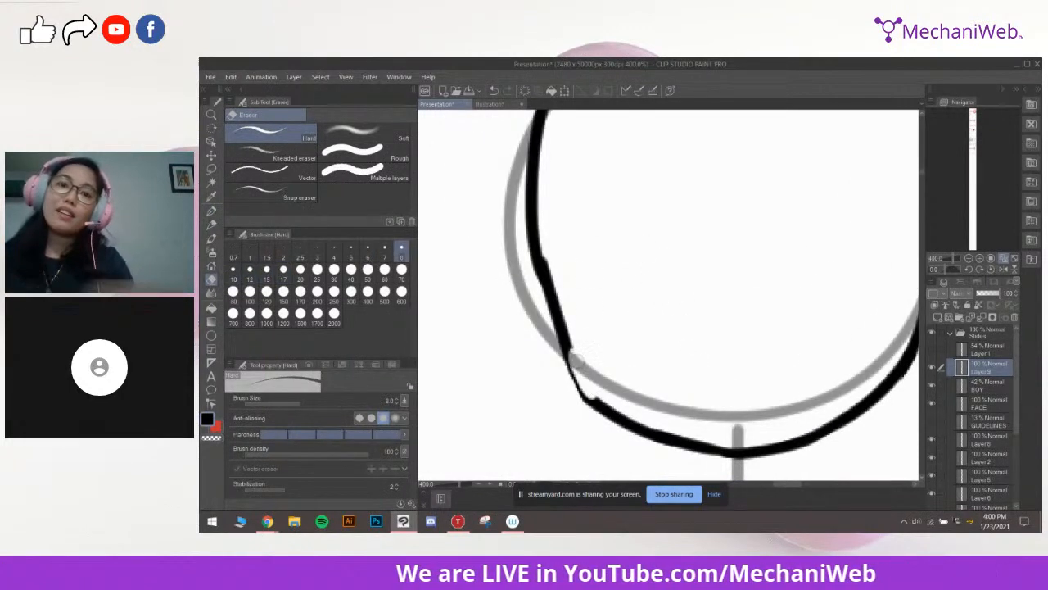
key("ctrl+z")
Smooth the kinks in the jaw corner and cheek line on the drawing's left, using the G-pen at size 2.5 and the eraser
key("p")
key("bracketleft")
key("bracketleft")
key("bracketleft")
key("bracketleft")
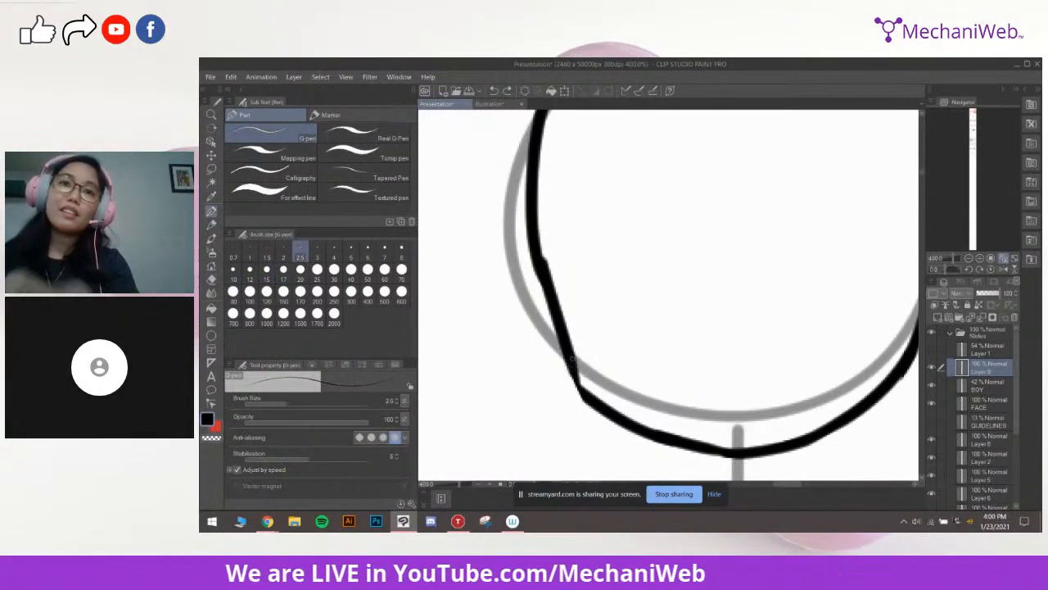
left_click_drag(576, 365, 588, 394)
left_click_drag(589, 263, 636, 313)
key("e")
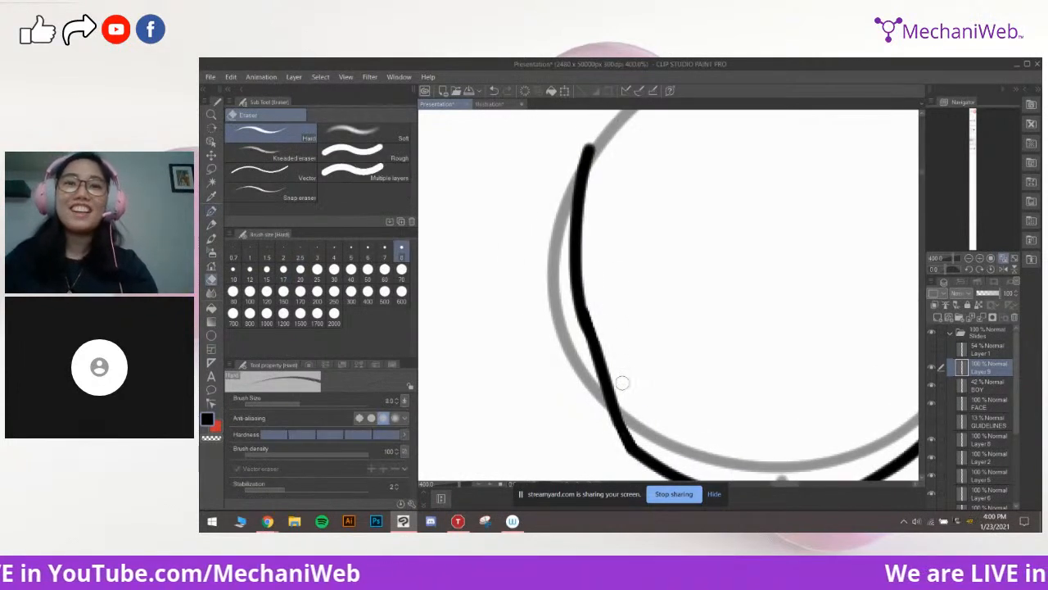
scroll(610, 353, "down", 6)
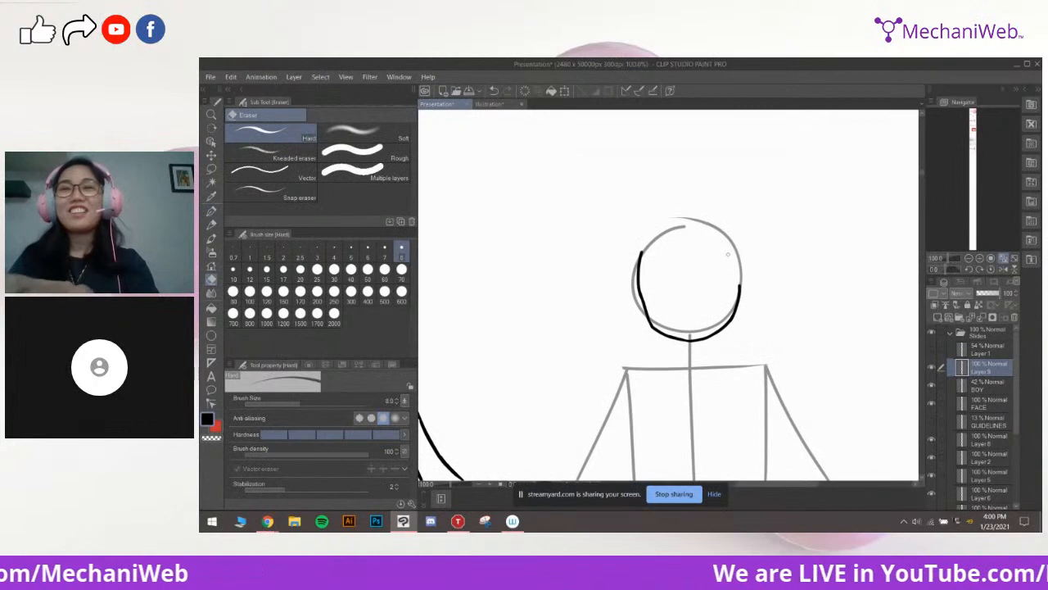
scroll(728, 262, "up", 2)
key("p")
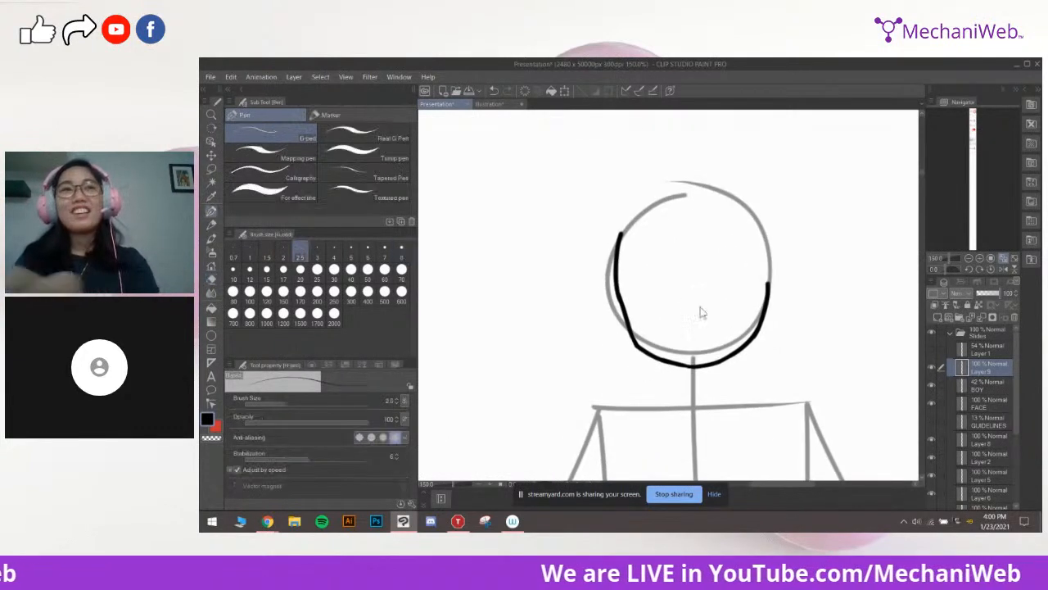
scroll(700, 305, "up", 3)
left_click_drag(728, 284, 729, 292)
mouse_move(725, 228)
left_mouse_down()
mouse_move(734, 257)
mouse_move(720, 279)
mouse_move(732, 298)
mouse_move(716, 254)
mouse_move(734, 289)
mouse_move(728, 308)
mouse_move(724, 235)
left_mouse_up()
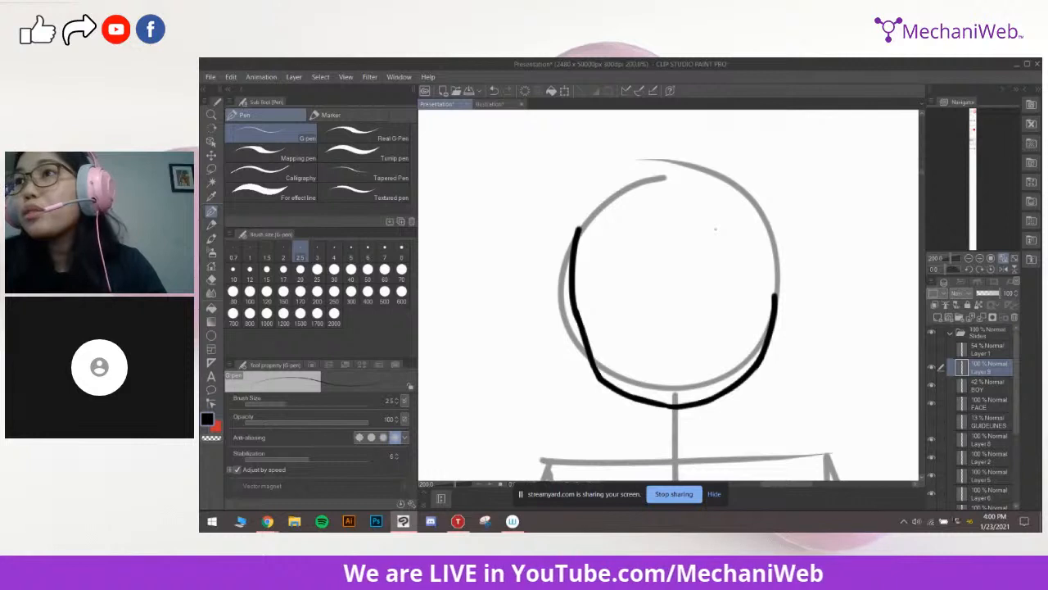
Ink the eye on the drawing's right as a curved upper lid over an oval iris, using the G-pen at size 5
mouse_move(713, 349)
left_mouse_down()
mouse_move(692, 323)
mouse_move(693, 338)
mouse_move(702, 324)
mouse_move(698, 349)
mouse_move(721, 274)
mouse_move(686, 259)
mouse_move(723, 271)
mouse_move(729, 258)
mouse_move(736, 281)
left_mouse_up()
key("ctrl+z")
key("bracketright")
key("bracketright")
key("bracketright")
key("bracketright")
key("bracketright")
key("ctrl+z")
key("bracketleft")
key("bracketleft")
key("ctrl+z")
key("ctrl+z")
key("ctrl+z")
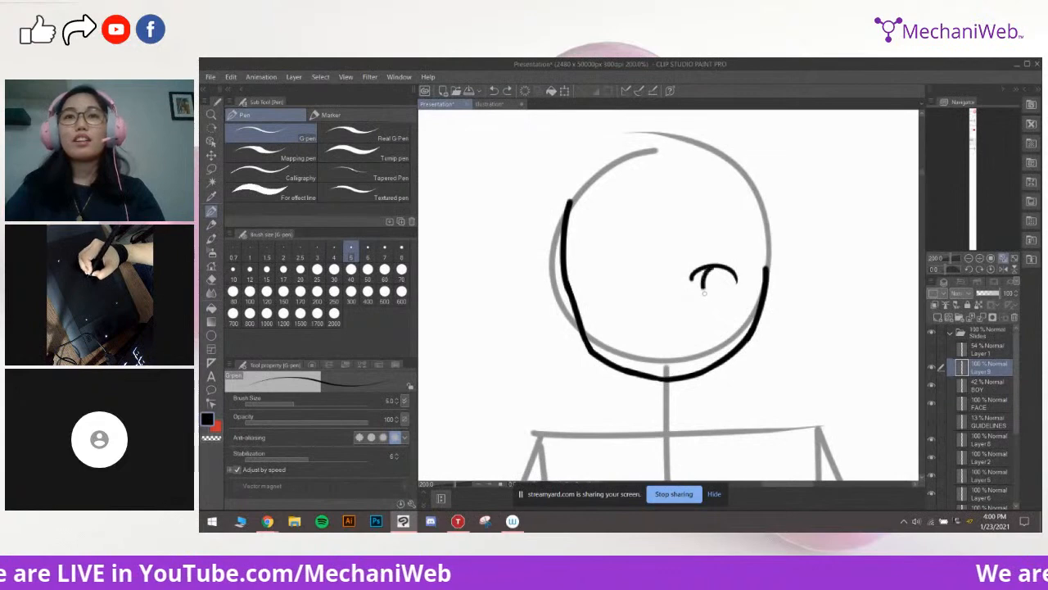
left_click_drag(716, 268, 734, 285)
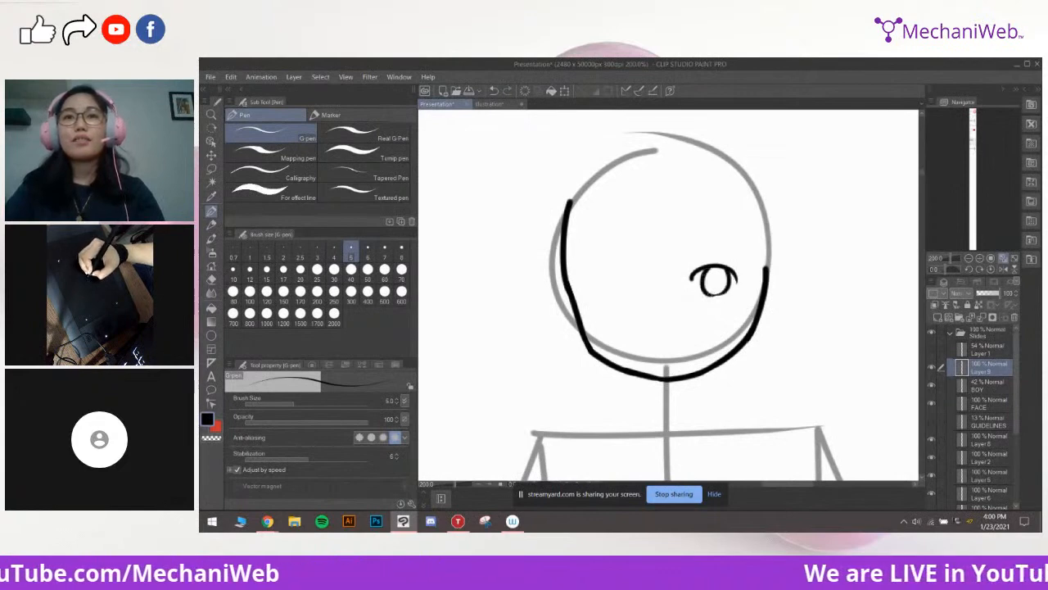
Add a short crease above that eye and ink the curved upper lid of the eye on the drawing's left
mouse_move(653, 311)
left_mouse_down()
mouse_move(784, 251)
mouse_move(882, 262)
left_mouse_up()
mouse_move(745, 259)
left_mouse_down()
mouse_move(459, 262)
mouse_move(612, 269)
left_mouse_up()
key("ctrl+z")
left_click_drag(701, 252, 715, 248)
mouse_move(631, 264)
left_mouse_down()
mouse_move(637, 256)
mouse_move(581, 270)
mouse_move(568, 259)
left_mouse_up()
key("ctrl+z")
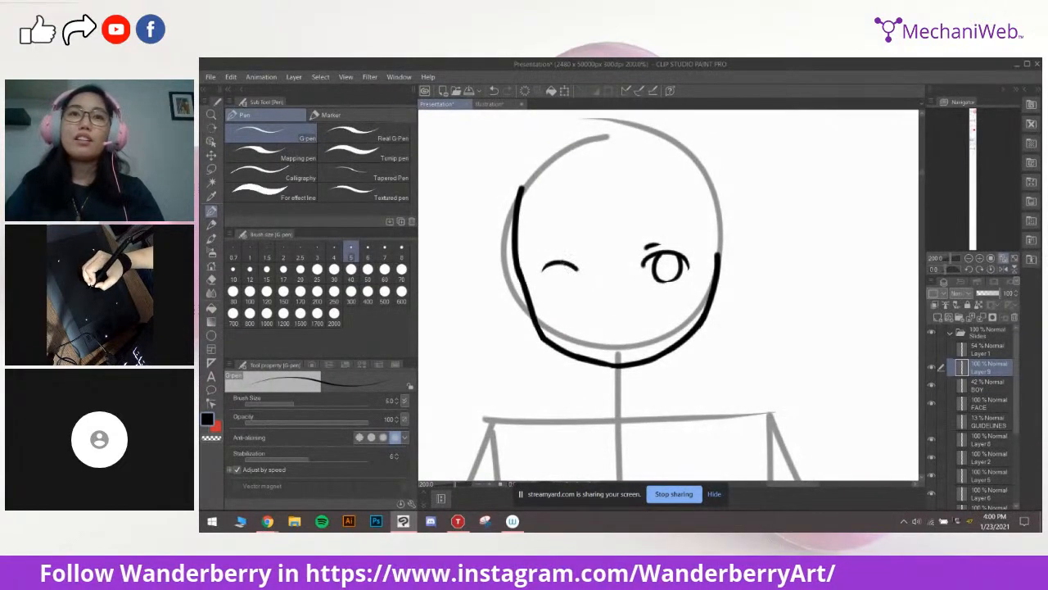
Ink an oval iris and a short lid crease for the eye on the drawing's left
left_click_drag(591, 296, 598, 289)
key("ctrl+z")
key("ctrl+z")
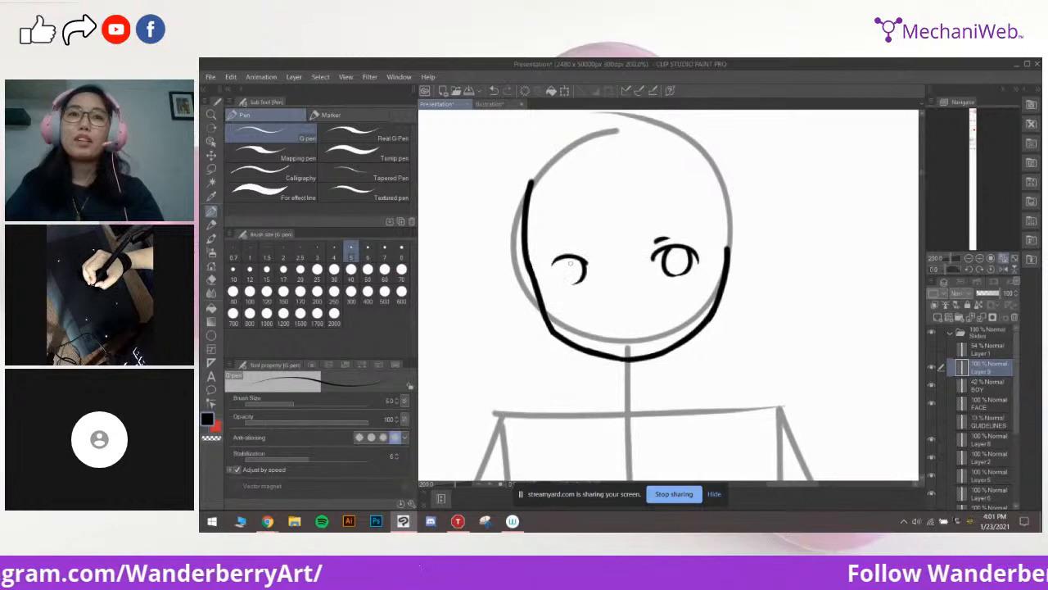
key("ctrl+z")
left_click_drag(575, 266, 577, 285)
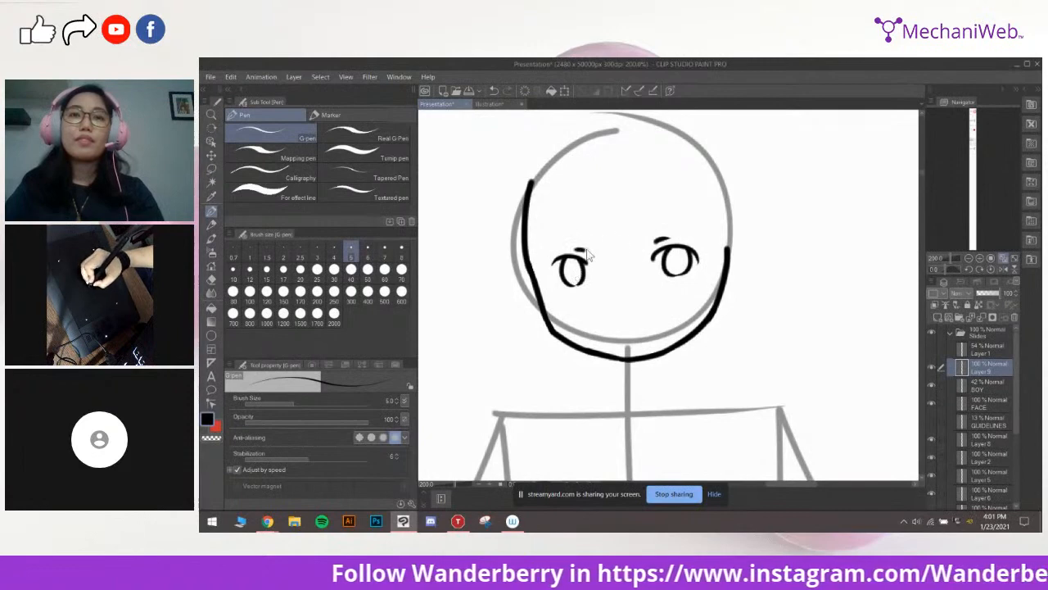
Ink a curved eyebrow above each eye
left_click_drag(599, 246, 597, 251)
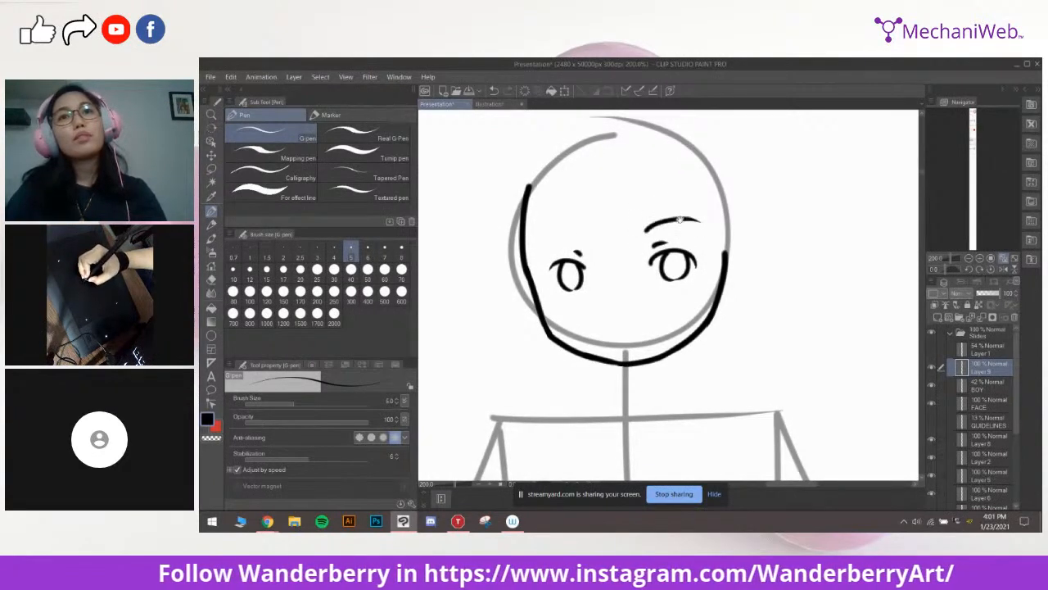
left_click_drag(680, 218, 693, 226)
left_click_drag(555, 244, 601, 241)
Ink a slightly lopsided smile with a short lower-lip line beneath it, just above the chin
mouse_move(638, 329)
left_mouse_down()
mouse_move(619, 307)
mouse_move(631, 292)
mouse_move(673, 293)
left_mouse_up()
key("ctrl+z")
left_click_drag(610, 305, 673, 279)
key("ctrl+z")
key("ctrl+z")
key("ctrl+z")
key("ctrl+z")
key("ctrl+z")
left_click_drag(598, 298, 668, 286)
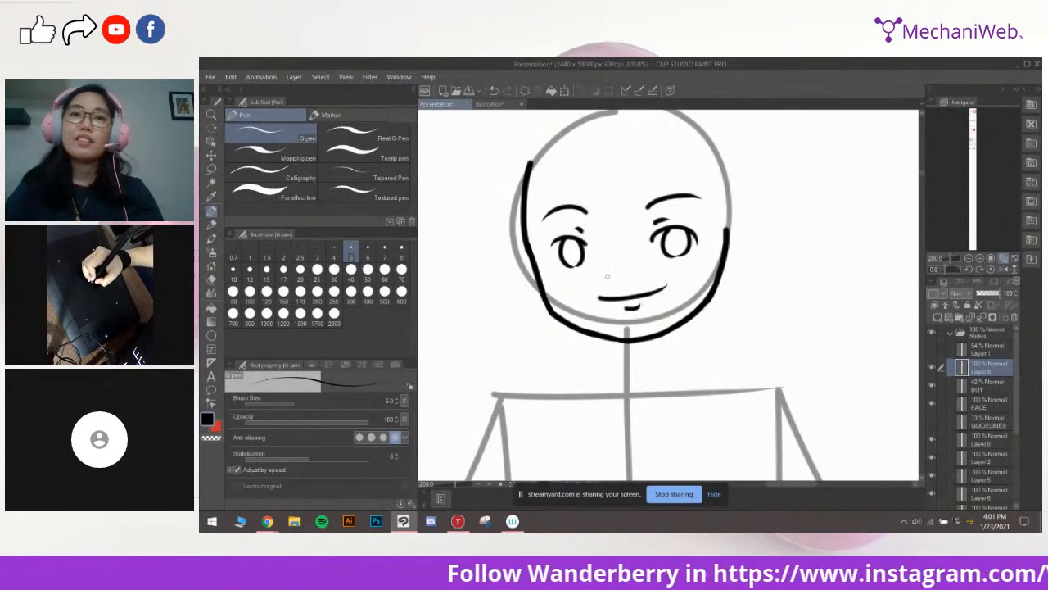
Ink a small nose mark above the mouth and draw pupils with round highlights inside both irises
left_click_drag(636, 241, 654, 271)
scroll(666, 225, "down", 2)
scroll(689, 217, "up", 4)
left_click_drag(552, 356, 691, 281)
mouse_move(797, 224)
left_mouse_down()
mouse_move(805, 278)
mouse_move(814, 208)
mouse_move(804, 243)
mouse_move(792, 244)
mouse_move(818, 238)
left_mouse_up()
mouse_move(592, 253)
left_mouse_down()
mouse_move(592, 273)
mouse_move(608, 258)
left_mouse_up()
key("ctrl+z")
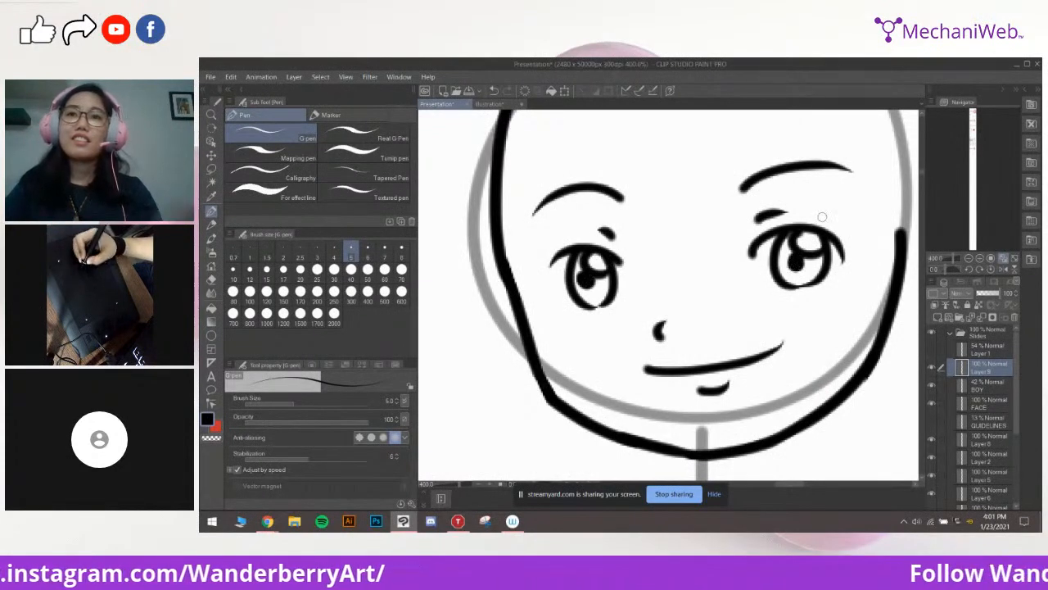
scroll(827, 257, "down", 4)
scroll(836, 267, "up", 2)
left_click_drag(892, 296, 809, 284)
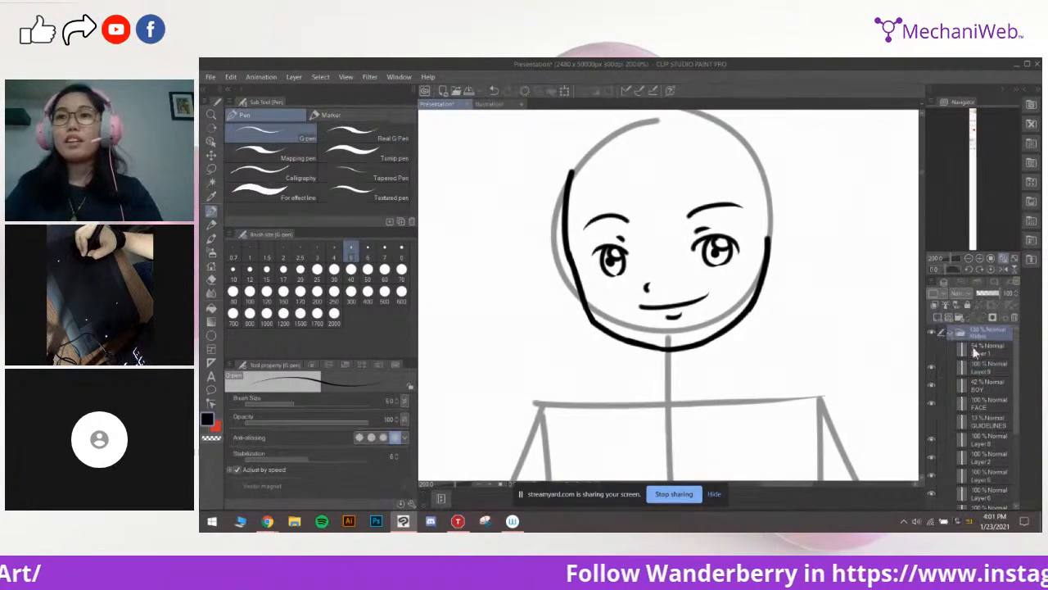
Rename the face line-art layer as FACE and the BOY sketch layer as GUIDELINES
left_click(932, 385)
left_click(932, 385)
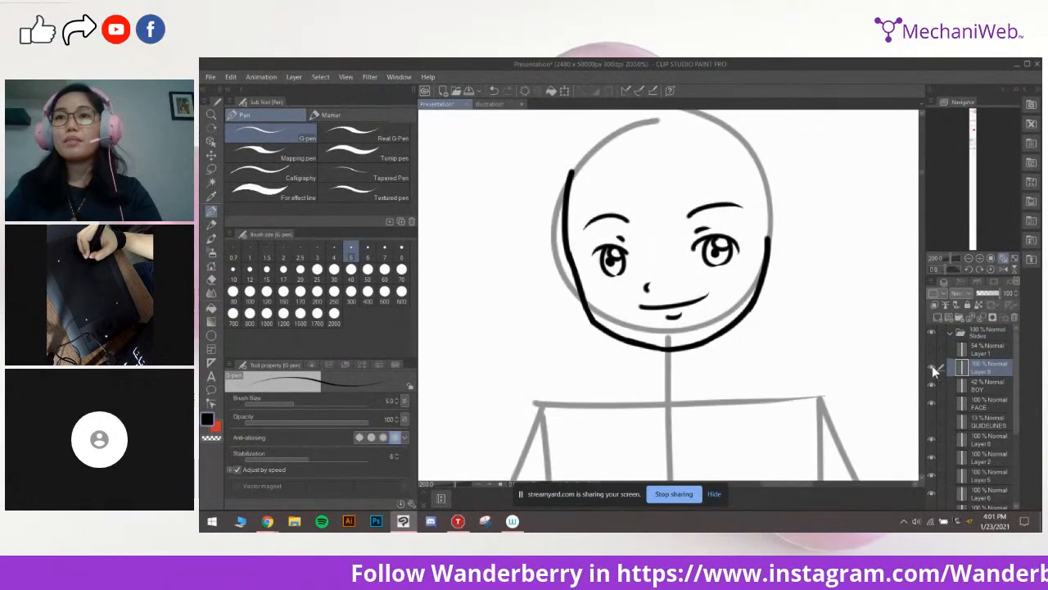
left_click(984, 368)
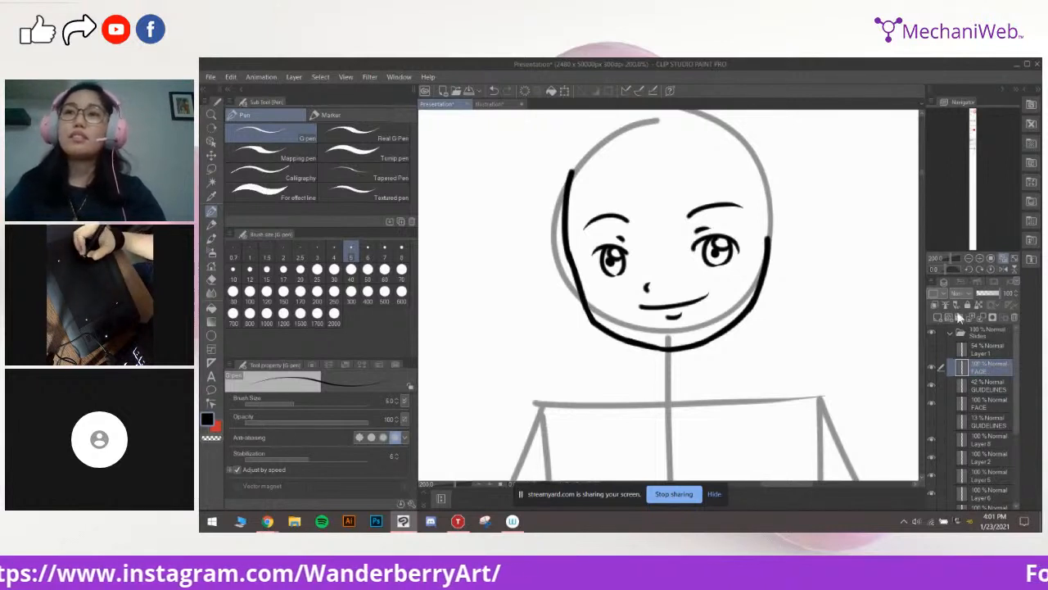
Add a new layer above the FACE line art and name it HAIR
left_click(938, 317)
left_click_drag(631, 186, 623, 216)
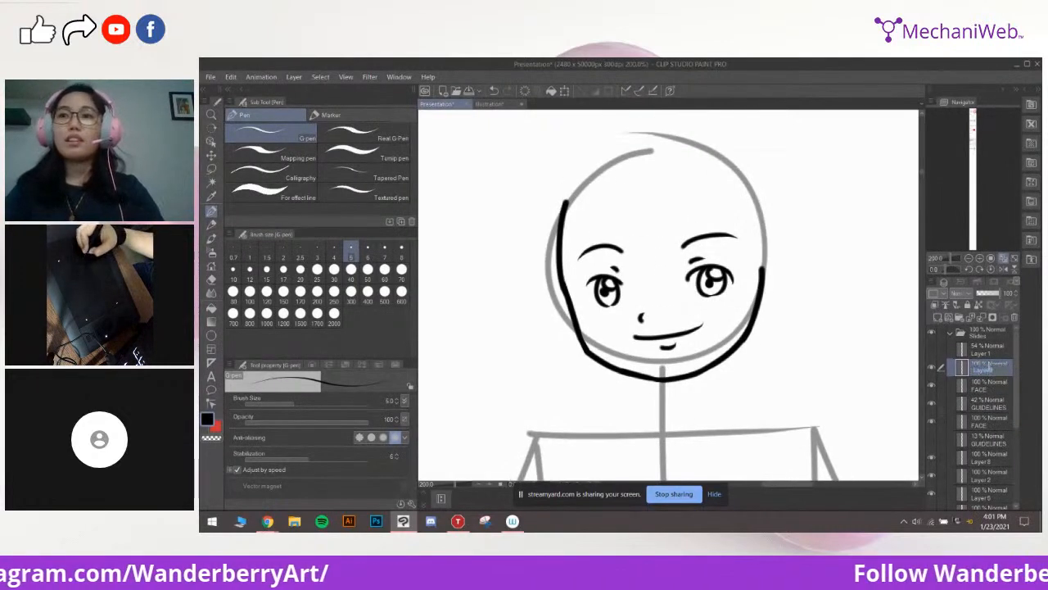
type("HAIR")
key("Return")
left_click_drag(645, 219, 648, 233)
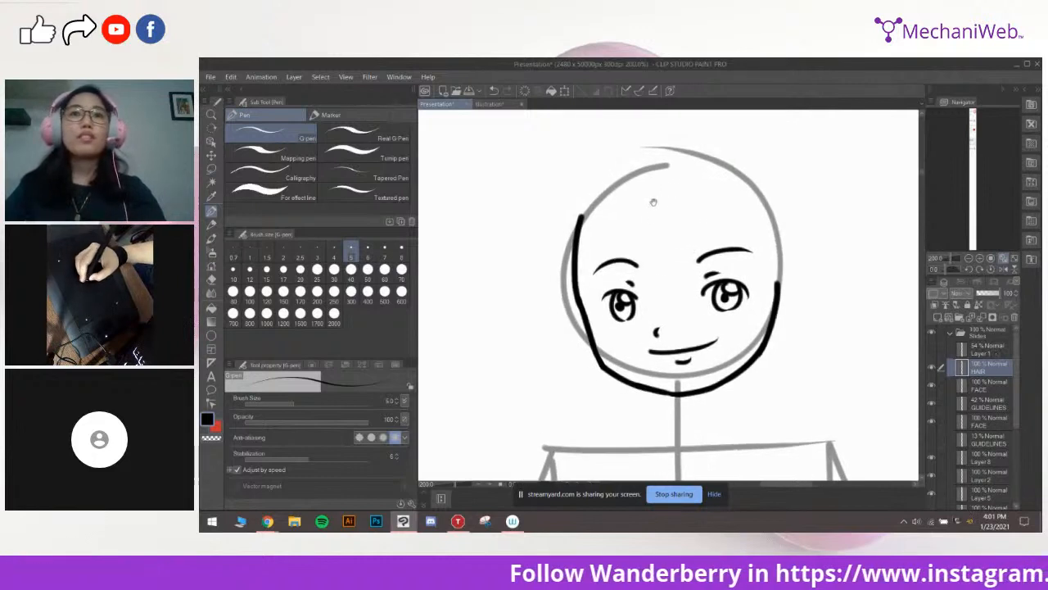
Ink pointed fringe locks sweeping across the forehead above both eyes
left_click_drag(672, 218, 618, 270)
key("ctrl+z")
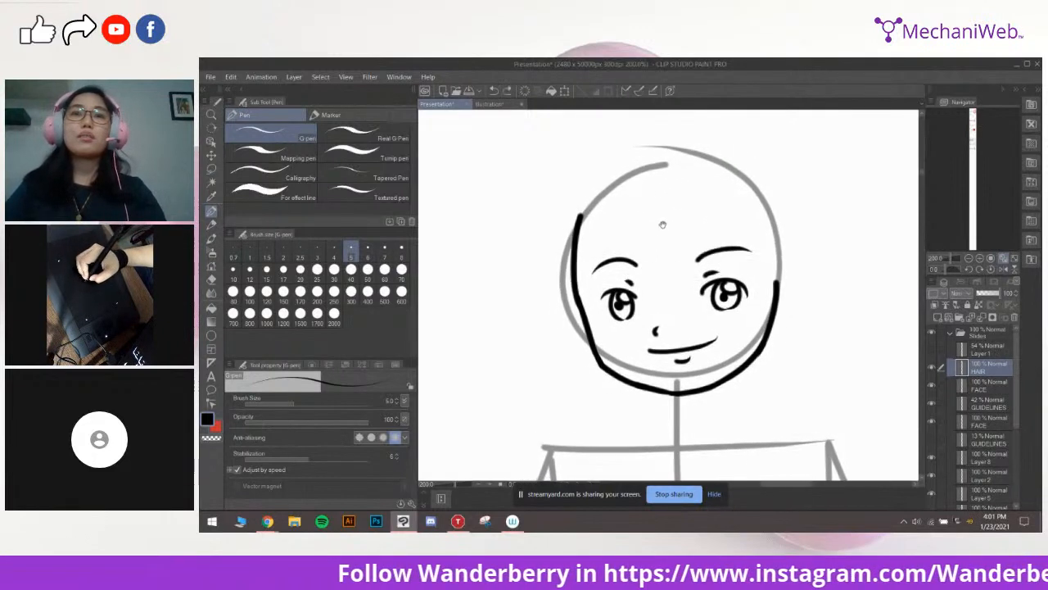
mouse_move(711, 218)
left_mouse_down()
mouse_move(684, 236)
mouse_move(639, 291)
left_mouse_up()
key("ctrl+z")
key("ctrl+z")
mouse_move(722, 223)
left_mouse_down()
mouse_move(648, 290)
mouse_move(669, 227)
left_mouse_up()
mouse_move(651, 227)
left_mouse_down()
mouse_move(665, 217)
mouse_move(609, 266)
mouse_move(629, 217)
left_mouse_up()
key("ctrl+z")
left_click_drag(652, 201, 623, 218)
Ink a small tuft at the crown and curve the outer hair contour down the drawing's left side
mouse_move(639, 152)
left_mouse_down()
mouse_move(645, 174)
mouse_move(678, 151)
left_mouse_up()
key("ctrl+z")
left_click_drag(628, 175, 670, 147)
key("ctrl+z")
mouse_move(669, 147)
left_mouse_down()
mouse_move(649, 178)
mouse_move(588, 185)
left_mouse_up()
key("ctrl+z")
key("ctrl+z")
left_click_drag(588, 186, 629, 192)
mouse_move(629, 182)
left_mouse_down()
mouse_move(629, 169)
mouse_move(536, 266)
left_mouse_up()
key("ctrl+z")
key("ctrl+z")
left_click_drag(617, 173, 544, 245)
key("ctrl+z")
mouse_move(613, 173)
left_mouse_down()
mouse_move(591, 182)
mouse_move(540, 257)
mouse_move(543, 235)
mouse_move(531, 253)
mouse_move(555, 237)
mouse_move(561, 216)
mouse_move(532, 244)
left_mouse_up()
key("ctrl+z")
key("ctrl+z")
key("ctrl+z")
Ink a curved side lock from the hair contour's tip to the cheek line on the drawing's left
left_click_drag(557, 209, 544, 300)
left_click_drag(699, 222, 675, 234)
key("ctrl+z")
key("ctrl+z")
mouse_move(531, 219)
left_mouse_down()
mouse_move(501, 302)
mouse_move(525, 315)
left_mouse_up()
left_click_drag(621, 219, 601, 232)
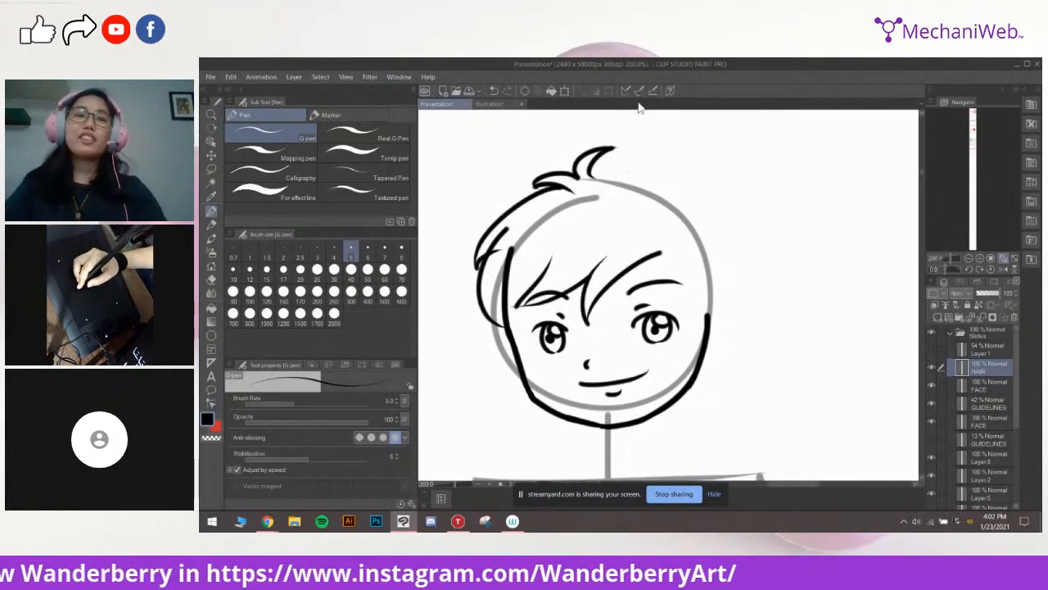
Erase the tuft at the crown with the hard eraser at size 17
key("e")
key("]")
key("]")
key("]")
key("]")
left_click_drag(613, 149, 594, 162)
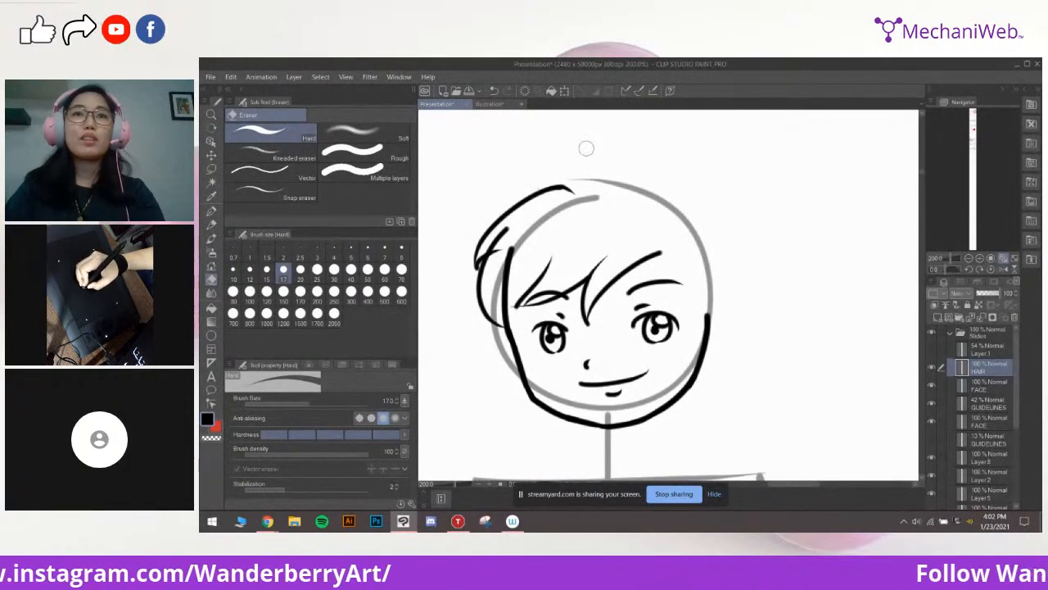
Trim the stray line end where the side lock meets the hair contour on the drawing's left, using the hard eraser
key("[")
key("[")
key("[")
key("[")
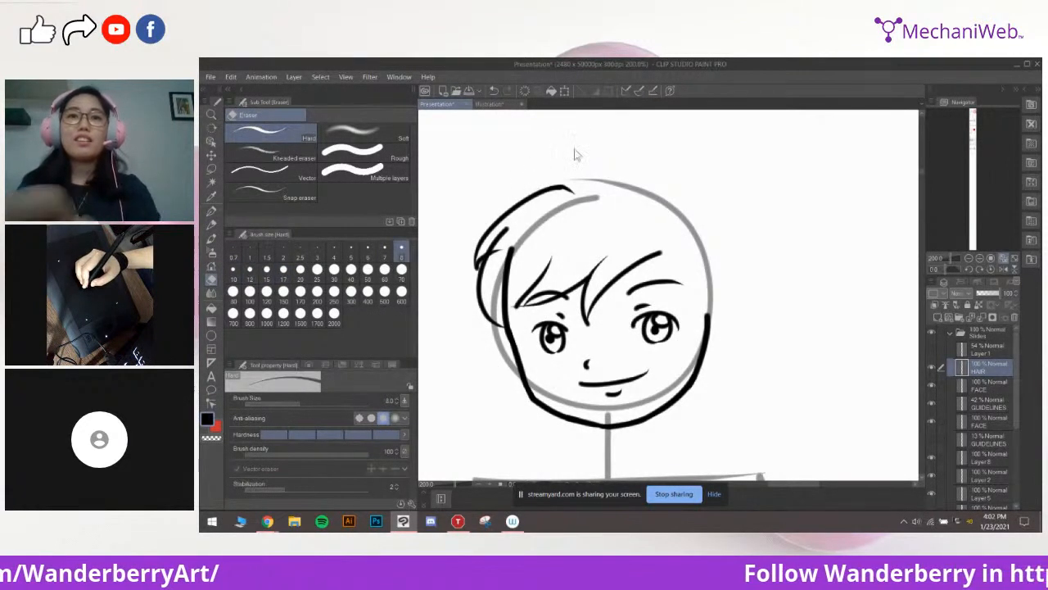
left_click(575, 149, "ctrl")
left_click_drag(503, 310, 674, 203)
left_click_drag(629, 177, 588, 215)
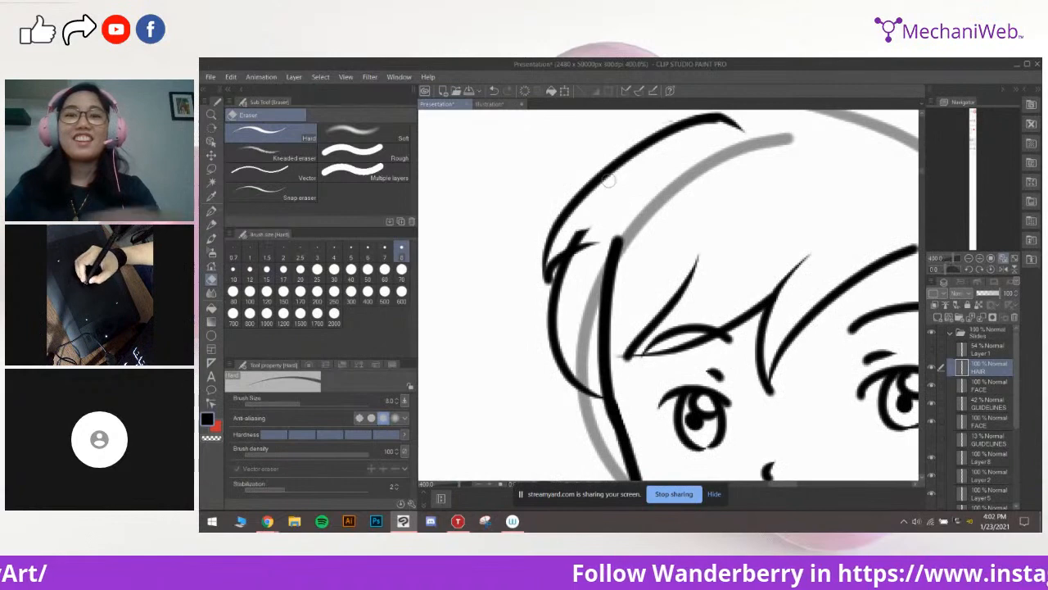
key("[")
key("[")
key("[")
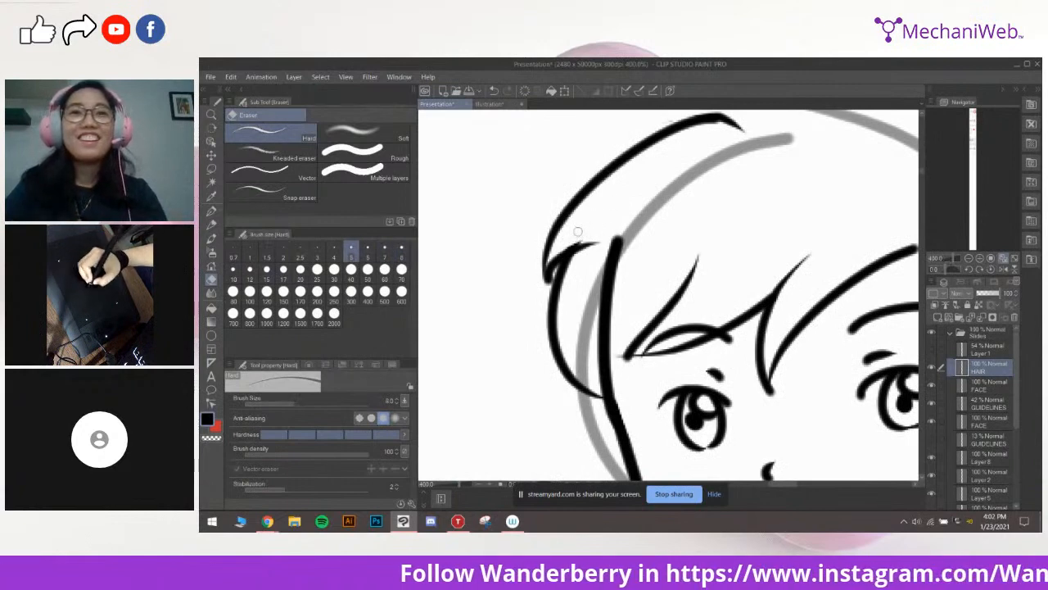
Clean the pointed tip of the hair contour on the drawing's left with the hard eraser at size 2.5
key("[")
key("[")
key("[")
left_click(599, 212, "ctrl")
left_click_drag(541, 365, 629, 300)
key("[")
key("[")
key("[")
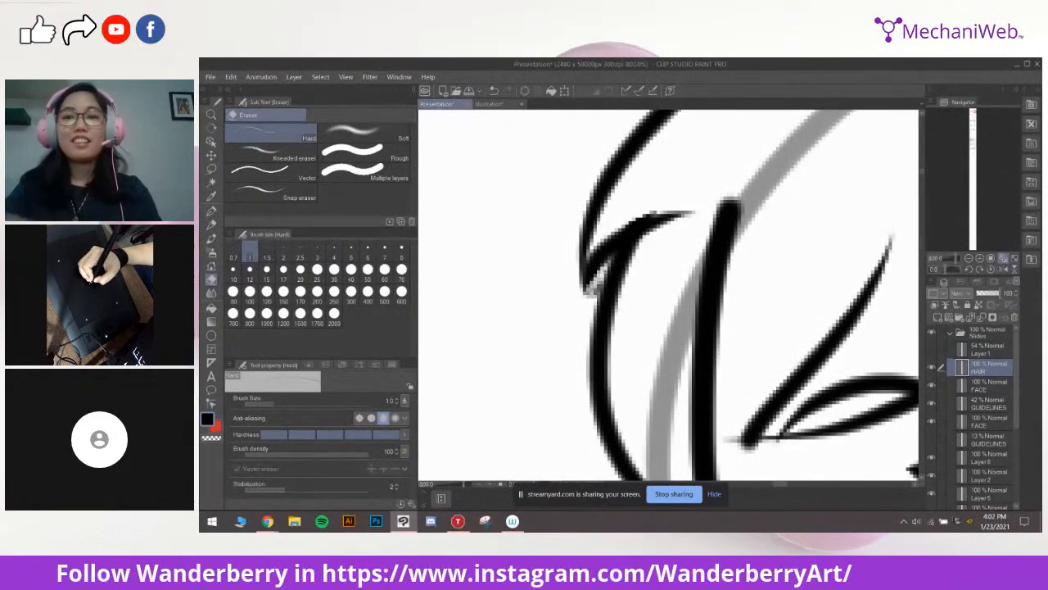
key("bracketright")
key("bracketright")
key("bracketright")
left_click_drag(601, 270, 581, 302)
scroll(669, 225, "down", 4)
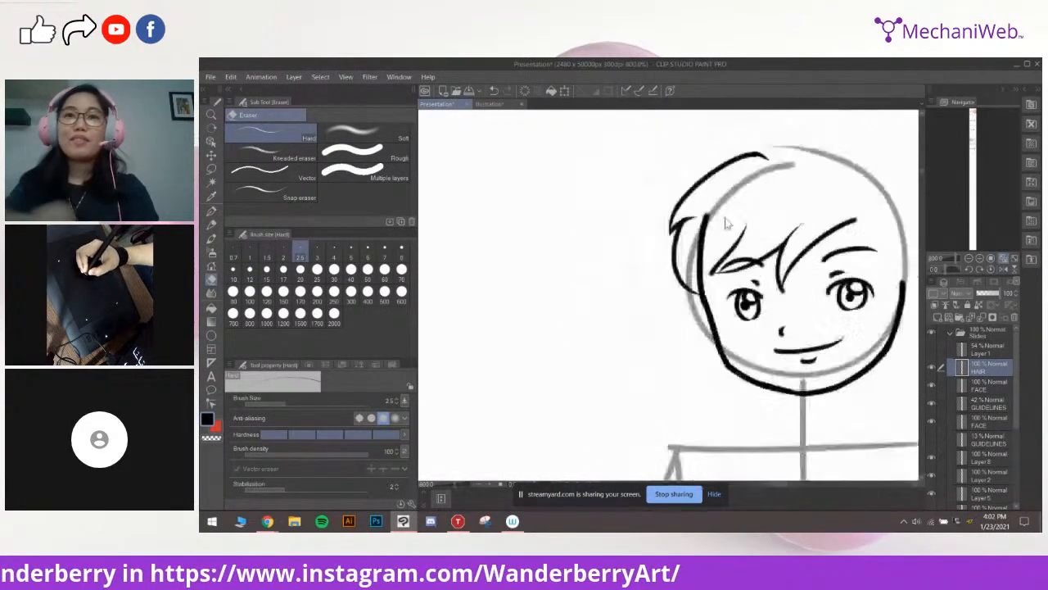
Ink a new spiky tuft at the crown with the G-pen at size 5
left_click_drag(842, 176, 676, 237)
key("p")
scroll(598, 205, "up", 2)
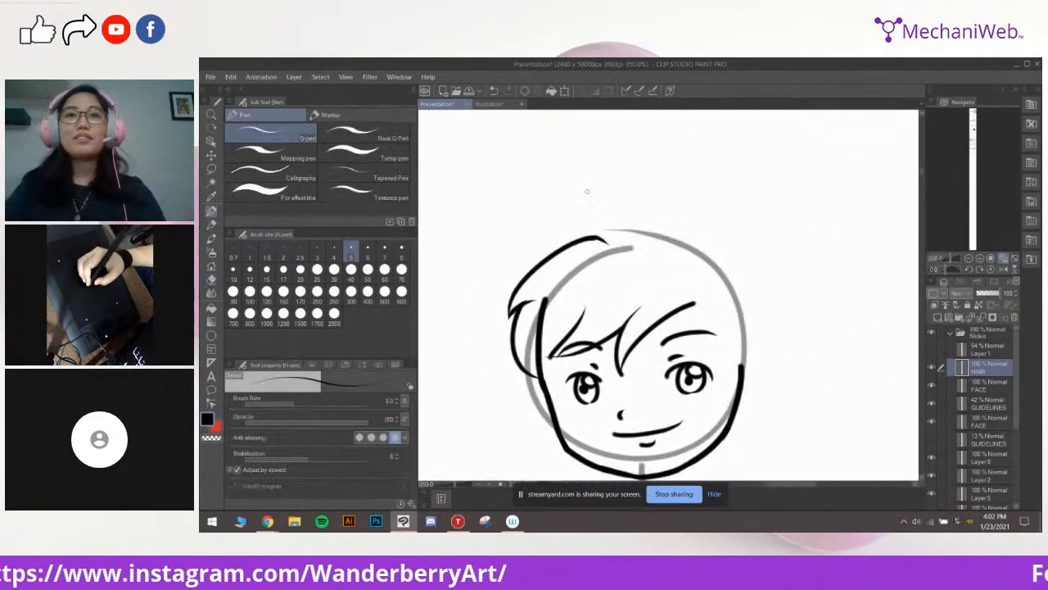
left_click_drag(611, 238, 648, 207)
left_click_drag(646, 209, 626, 232)
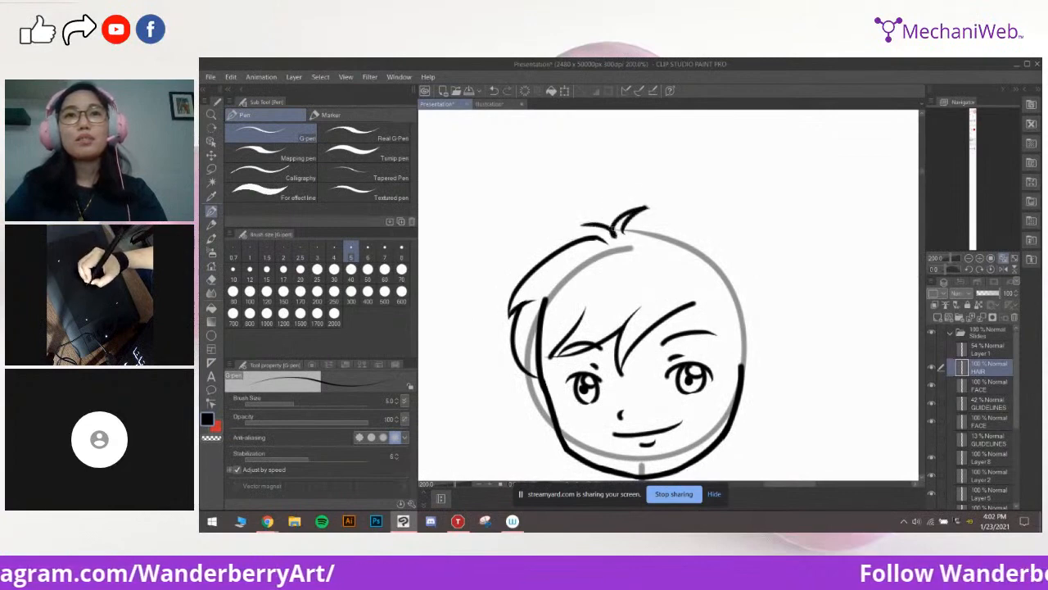
mouse_move(663, 246)
left_mouse_down()
mouse_move(624, 222)
mouse_move(664, 208)
left_mouse_up()
key("ctrl+z")
Start the outer hair contour from the crown towards the drawing's right and check the head in a mirrored view
left_click_drag(590, 201, 685, 225)
left_click_drag(719, 239, 702, 225)
left_click_drag(647, 199, 705, 277)
left_click_drag(808, 232, 856, 222)
key("ctrl+z")
left_click(1003, 269)
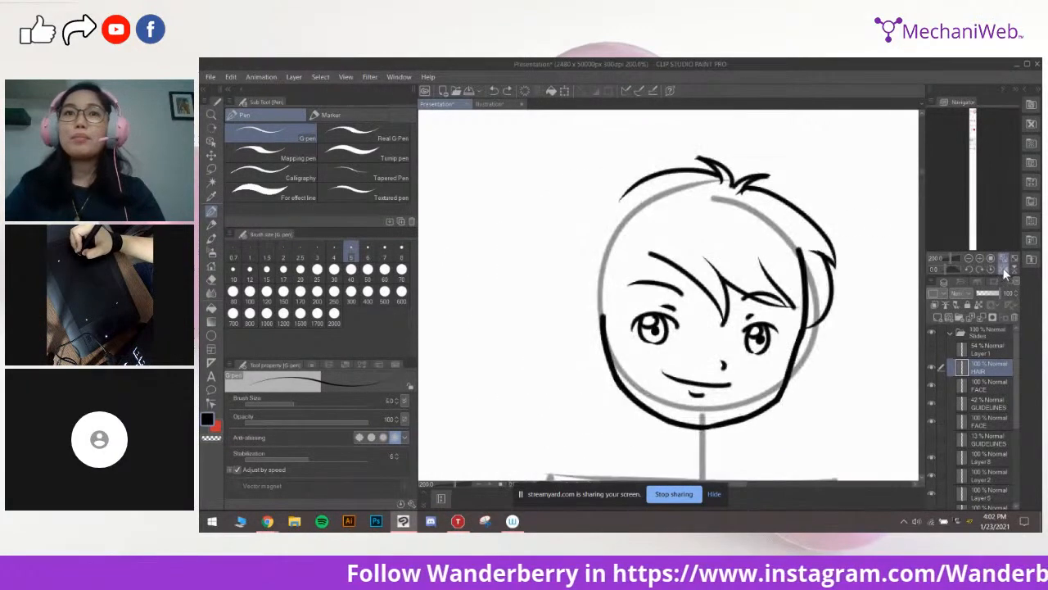
left_click(1002, 268)
Extend the hair contour down the drawing's right side and add a curved lock at the end of the fringe
left_click_drag(771, 294, 749, 272)
mouse_move(743, 210)
left_mouse_down()
mouse_move(723, 206)
mouse_move(721, 283)
mouse_move(747, 265)
left_mouse_up()
mouse_move(664, 201)
left_mouse_down()
mouse_move(699, 249)
mouse_move(711, 318)
left_mouse_up()
key("ctrl+z")
left_click_drag(666, 286, 698, 270)
key("ctrl+z")
Ink a rounded ear on each side of the face at eye level
mouse_move(550, 268)
left_mouse_down()
mouse_move(563, 305)
mouse_move(527, 273)
left_mouse_up()
key("ctrl+z")
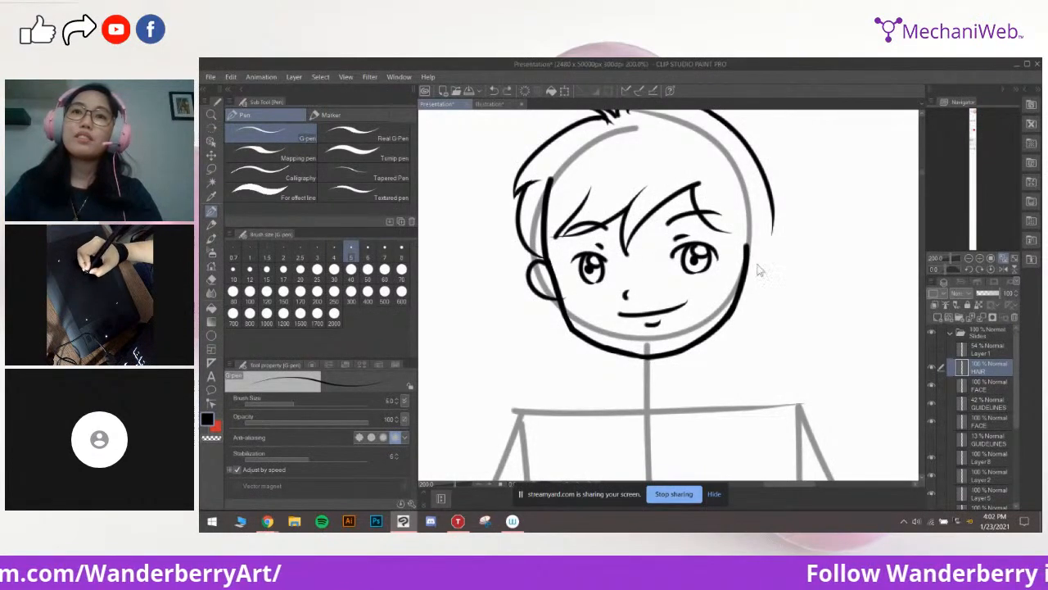
left_click_drag(721, 282, 690, 295)
key("ctrl+z")
key("ctrl+z")
key("ctrl+z")
left_click_drag(516, 279, 528, 310)
mouse_move(734, 280)
left_mouse_down()
mouse_move(724, 273)
mouse_move(751, 288)
left_mouse_up()
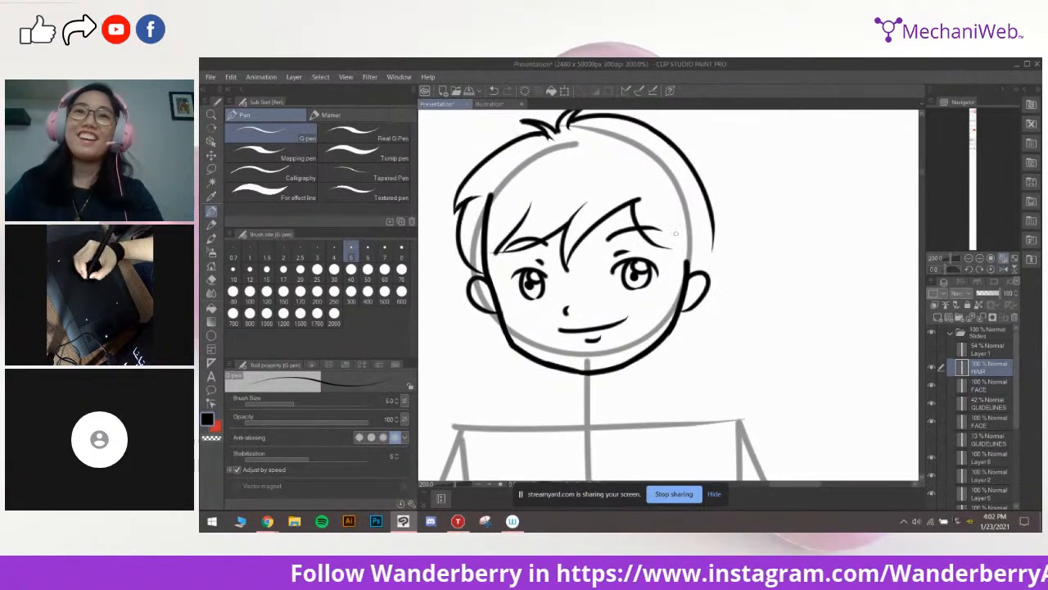
Finish the hair contour with an outward-flicking tip above the ear on the drawing's right
mouse_move(726, 195)
left_mouse_down()
mouse_move(710, 228)
mouse_move(752, 274)
left_mouse_up()
key("ctrl+z")
key("ctrl+z")
mouse_move(726, 229)
left_mouse_down()
mouse_move(762, 282)
mouse_move(738, 282)
left_mouse_up()
Rework the outward-flicking hair tip above the ear on the drawing's right
mouse_move(713, 217)
left_mouse_down()
mouse_move(723, 217)
mouse_move(709, 259)
left_mouse_up()
left_click_drag(702, 233, 720, 282)
key("ctrl+z")
key("ctrl+z")
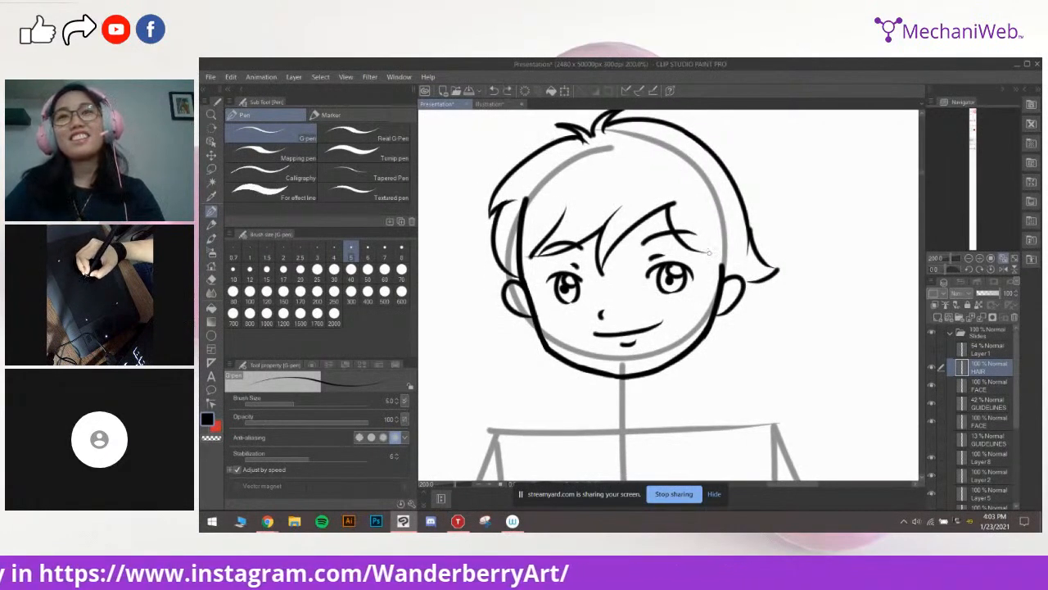
Ink a pointed temple lock from the end of the fringe down to the ear on the drawing's right, redoing strokes until it fits
key("ctrl+z")
mouse_move(701, 234)
left_mouse_down()
mouse_move(713, 286)
mouse_move(724, 259)
mouse_move(706, 292)
mouse_move(722, 260)
mouse_move(718, 288)
left_mouse_up()
key("ctrl+z")
key("ctrl+z")
key("ctrl+z")
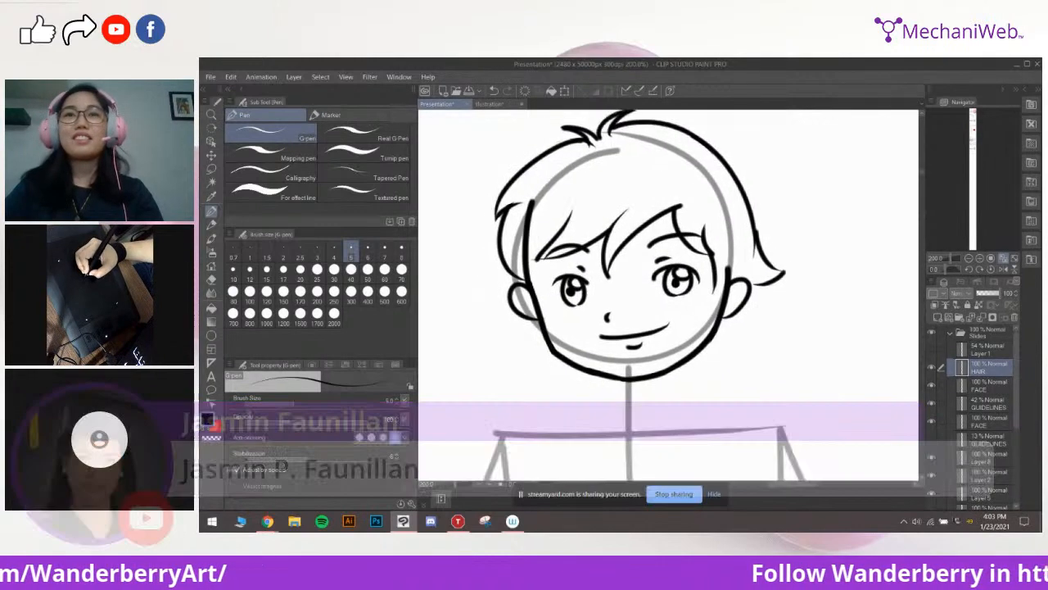
key("ctrl+z")
mouse_move(739, 227)
left_mouse_down()
mouse_move(735, 258)
mouse_move(700, 309)
left_mouse_up()
key("ctrl+z")
key("ctrl+z")
key("ctrl+z")
key("ctrl+z")
key("ctrl+z")
mouse_move(717, 234)
left_mouse_down()
mouse_move(690, 312)
mouse_move(717, 237)
mouse_move(735, 240)
left_mouse_up()
Touch up where the temple lock meets the fringe and the ear on the drawing's right
key("e")
scroll(726, 221, "up", 2)
scroll(731, 227, "up", 2)
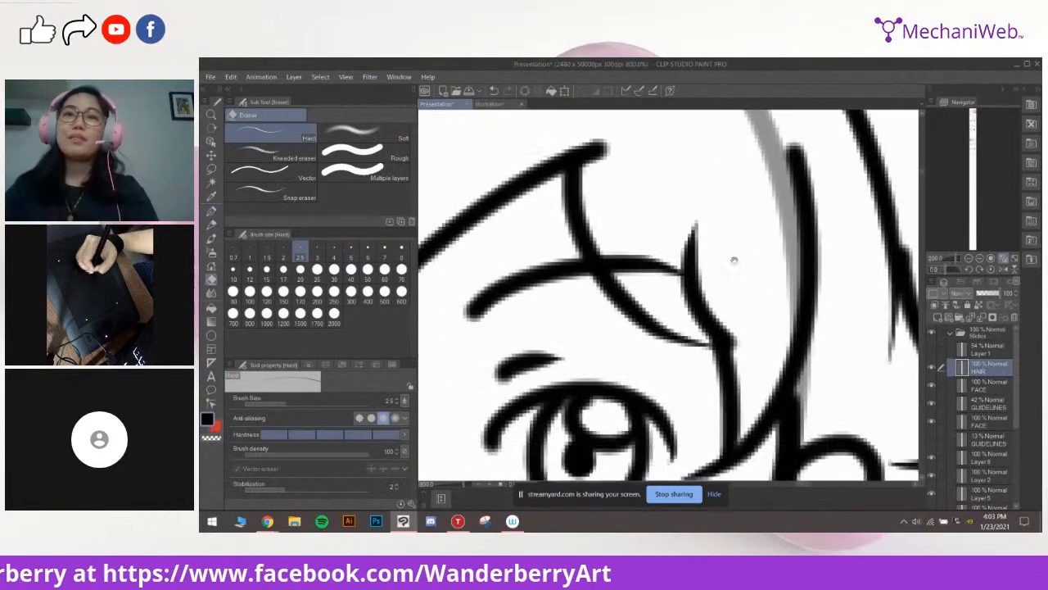
scroll(758, 234, "down", 4)
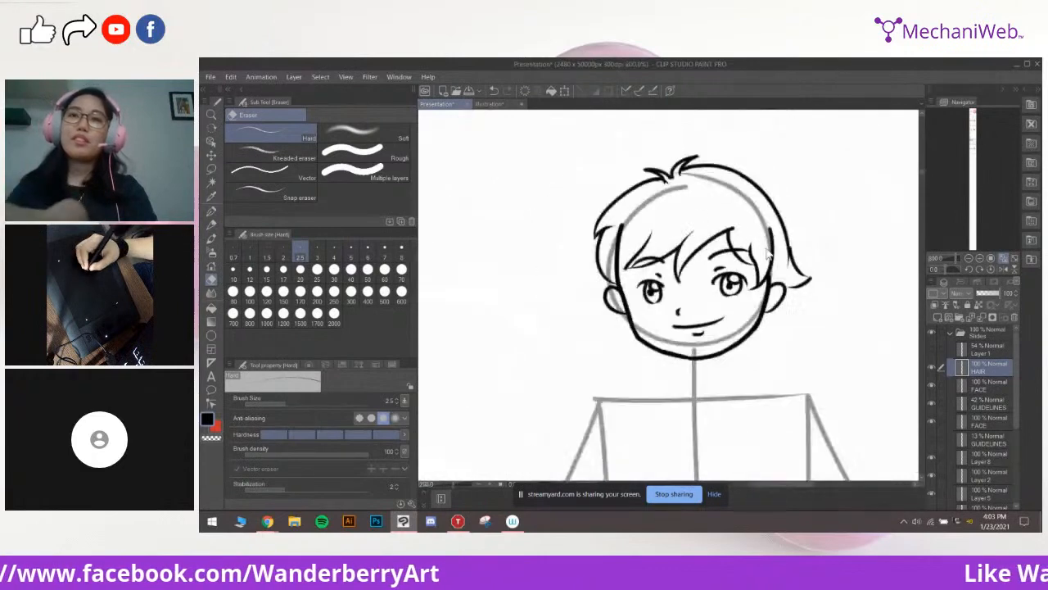
scroll(697, 304, "up", 1)
key("p")
scroll(698, 306, "up", 2)
left_click_drag(767, 219, 701, 283)
scroll(701, 289, "down", 2)
left_click_drag(651, 178, 685, 229)
On the FACE layer, erase the face outline above the ear on the drawing's left with the Hard eraser at size 12
key("e")
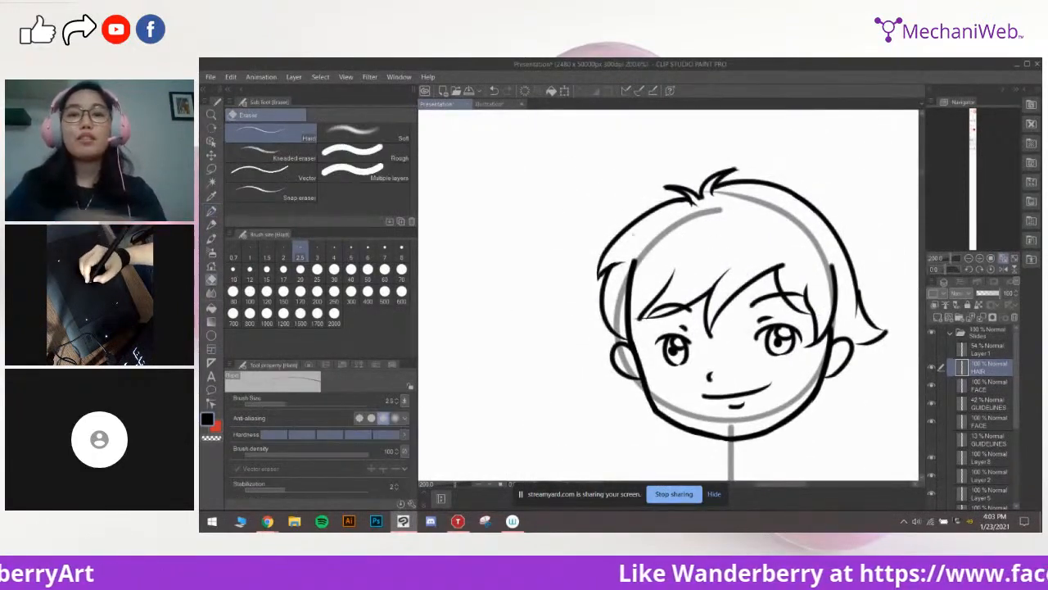
key("bracketright")
key("bracketright")
key("bracketright")
key("bracketright")
key("bracketright")
key("bracketright")
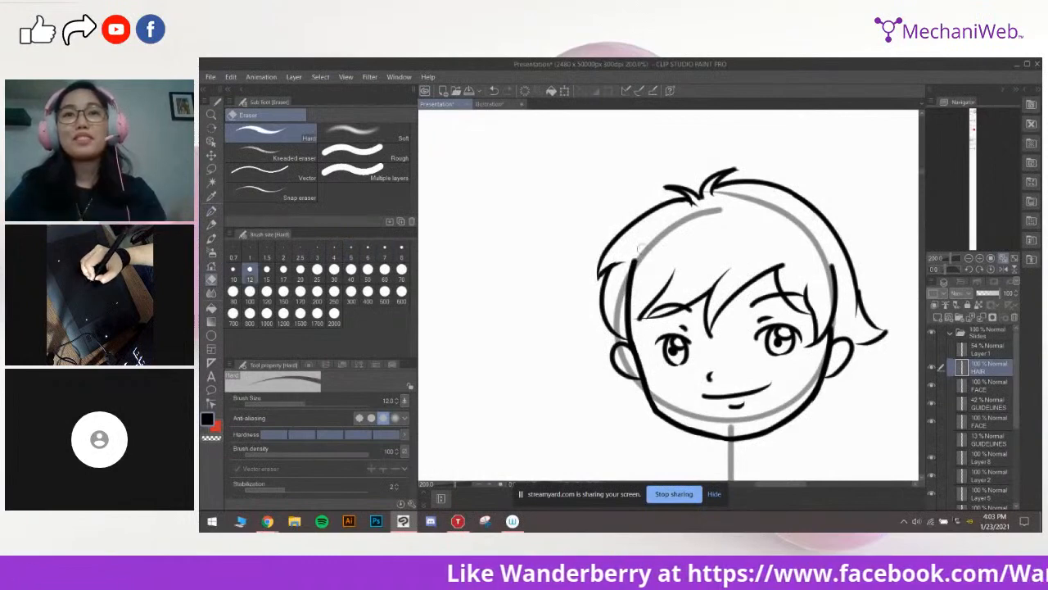
left_click(932, 384)
left_click(932, 384)
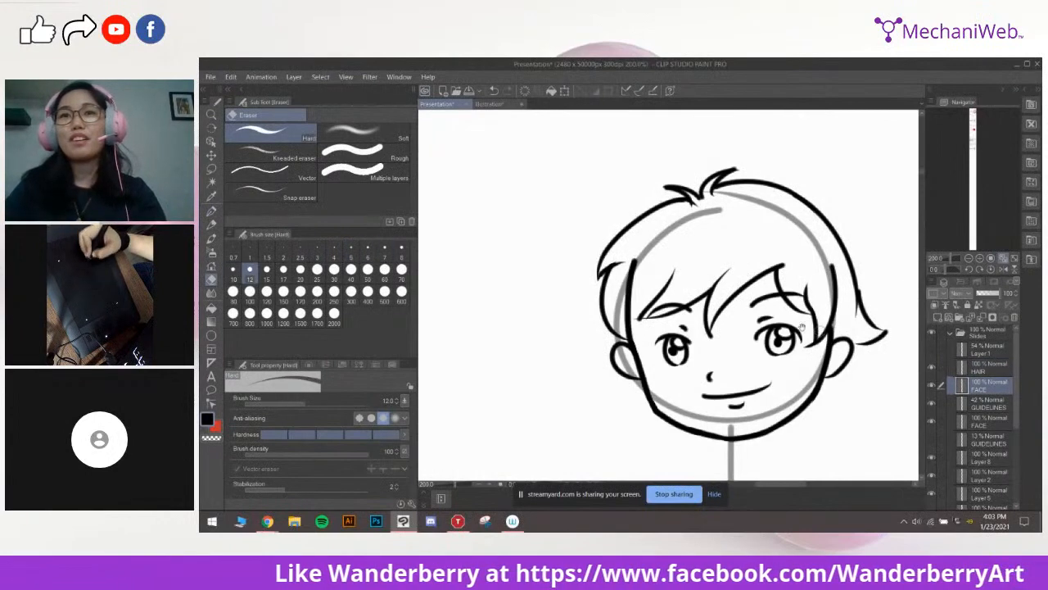
left_click_drag(728, 289, 694, 273)
left_click_drag(601, 242, 594, 284)
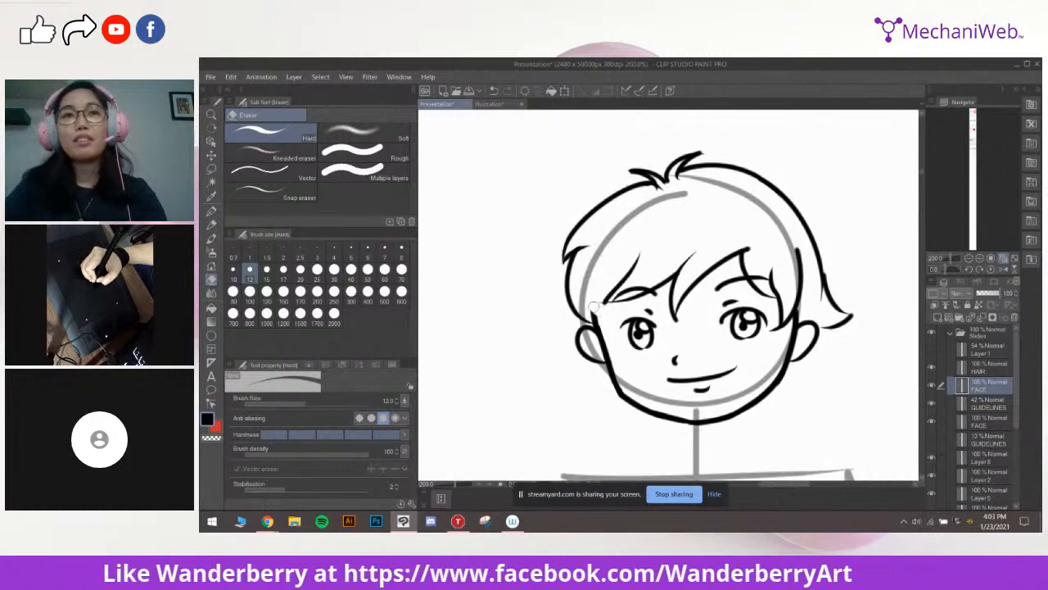
On the HAIR layer, ink a sideburn joining the fringe to the ear on the drawing's left
key("p")
scroll(730, 283, "up", 2)
mouse_move(655, 372)
left_mouse_down()
mouse_move(765, 344)
mouse_move(712, 377)
left_mouse_up()
left_click(991, 369)
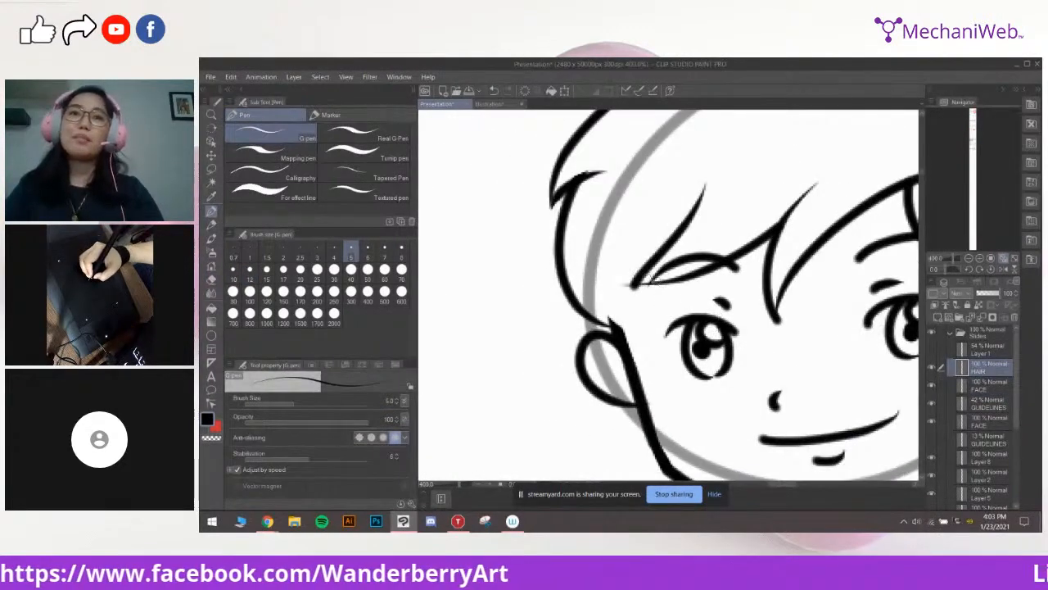
key("e")
key("p")
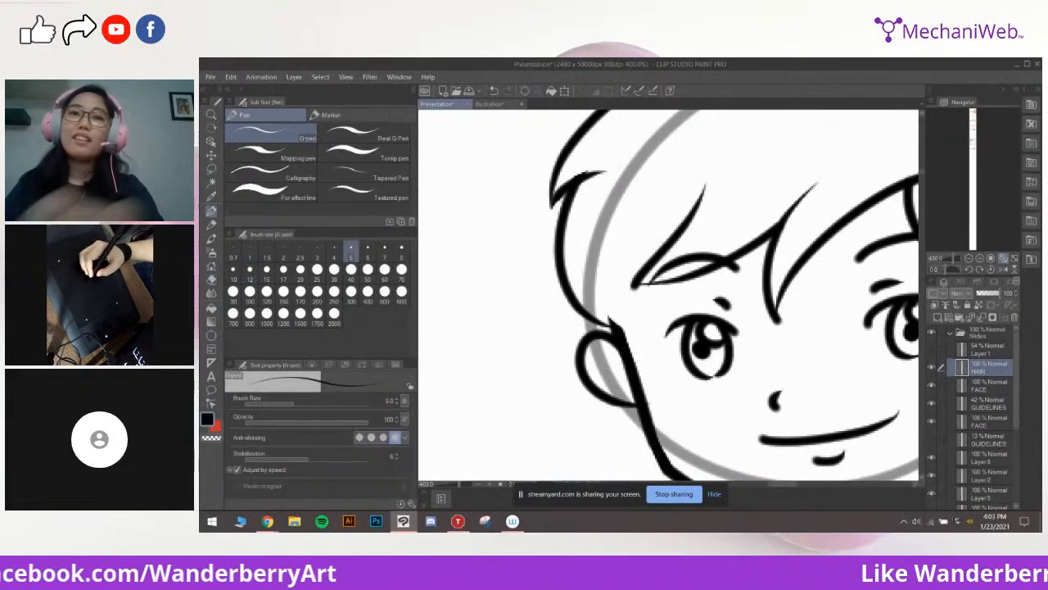
left_click_drag(632, 247, 602, 254)
scroll(691, 267, "down", 5)
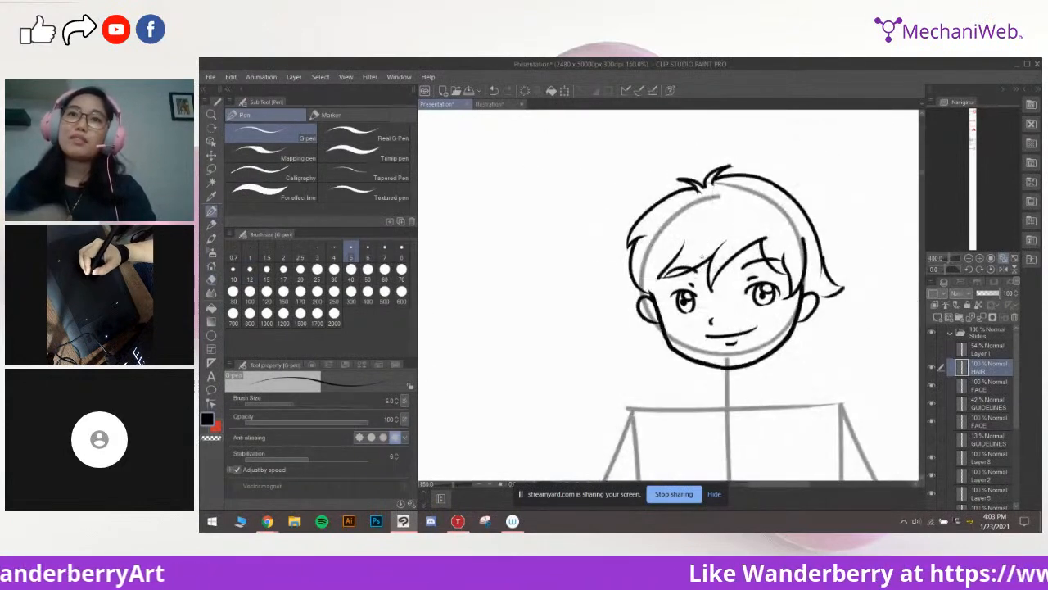
scroll(744, 275, "up", 3)
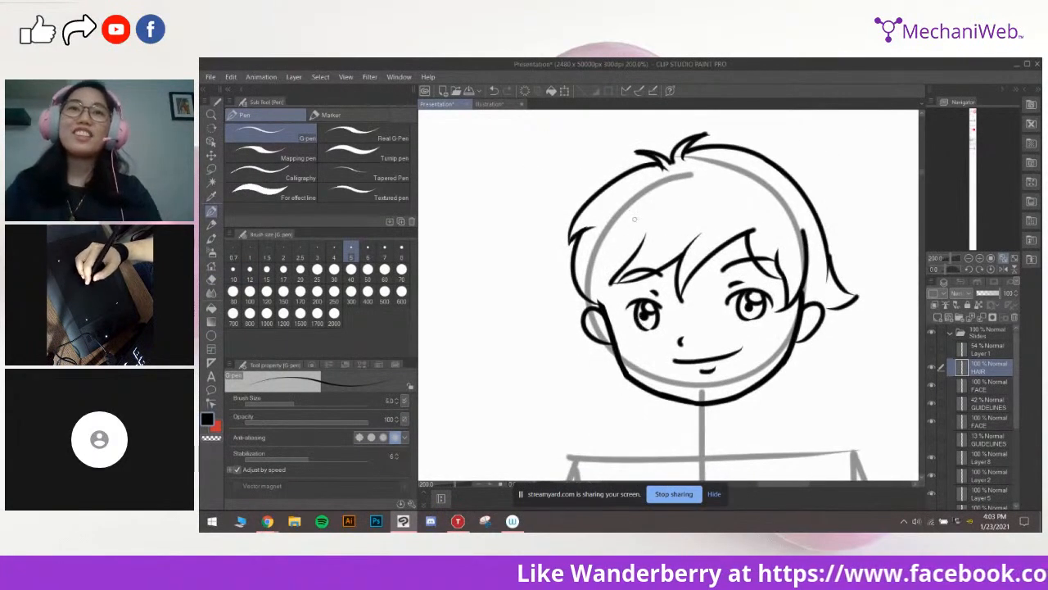
scroll(669, 274, "up", 3)
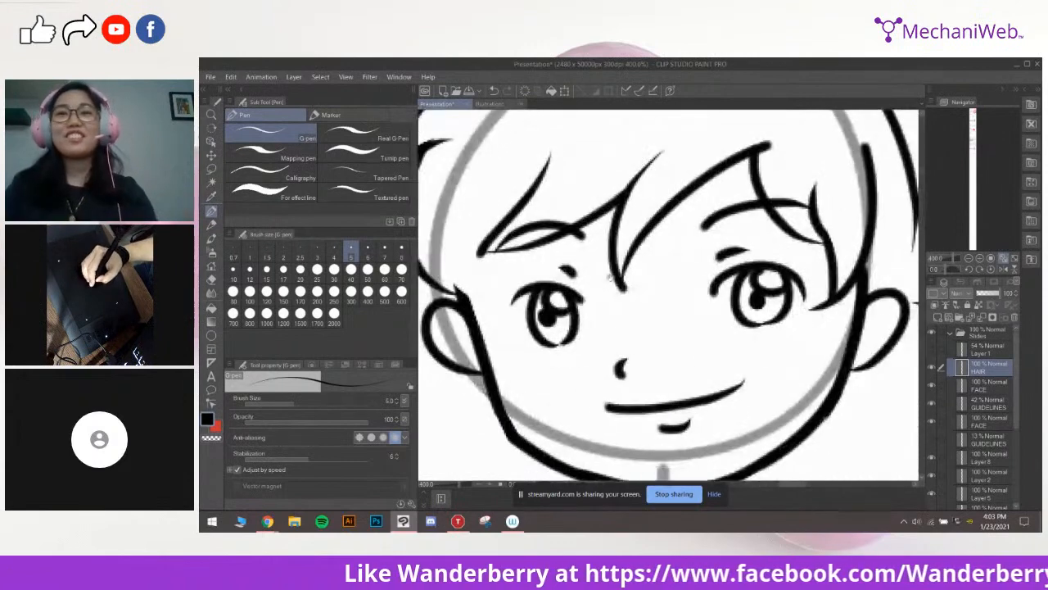
scroll(626, 286, "down", 2)
scroll(624, 287, "up", 2)
scroll(647, 288, "down", 2)
scroll(610, 286, "up", 2)
scroll(623, 291, "down", 2)
left_click_drag(587, 216, 621, 236)
left_click_drag(596, 279, 615, 258)
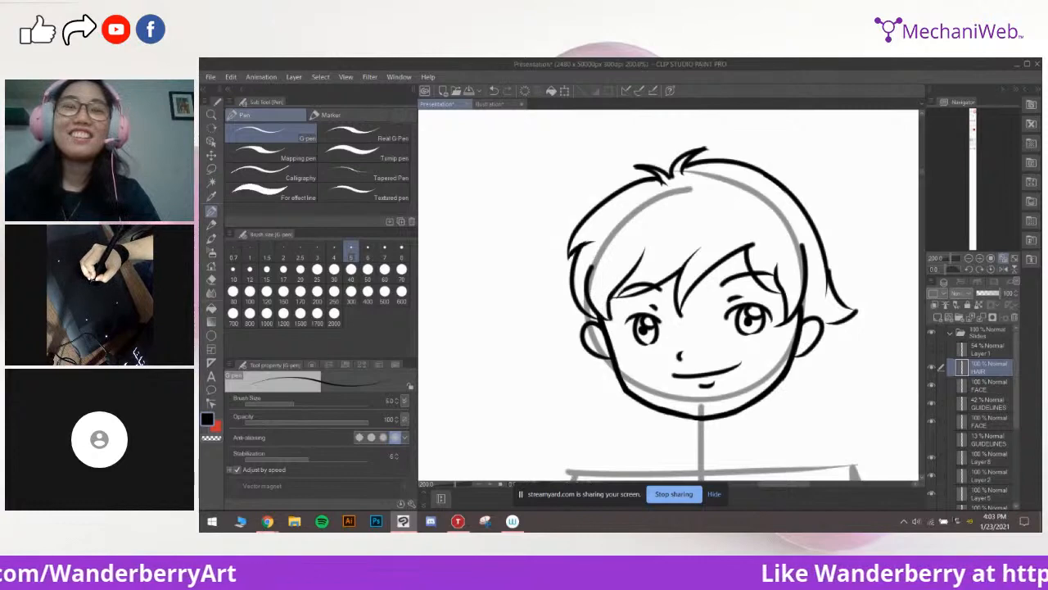
Ink small pointed hair tufts behind and below the ear on the drawing's left
left_click_drag(728, 295, 677, 239)
key("ctrl+minus")
mouse_move(622, 289)
left_mouse_down()
mouse_move(660, 294)
mouse_move(640, 304)
left_mouse_up()
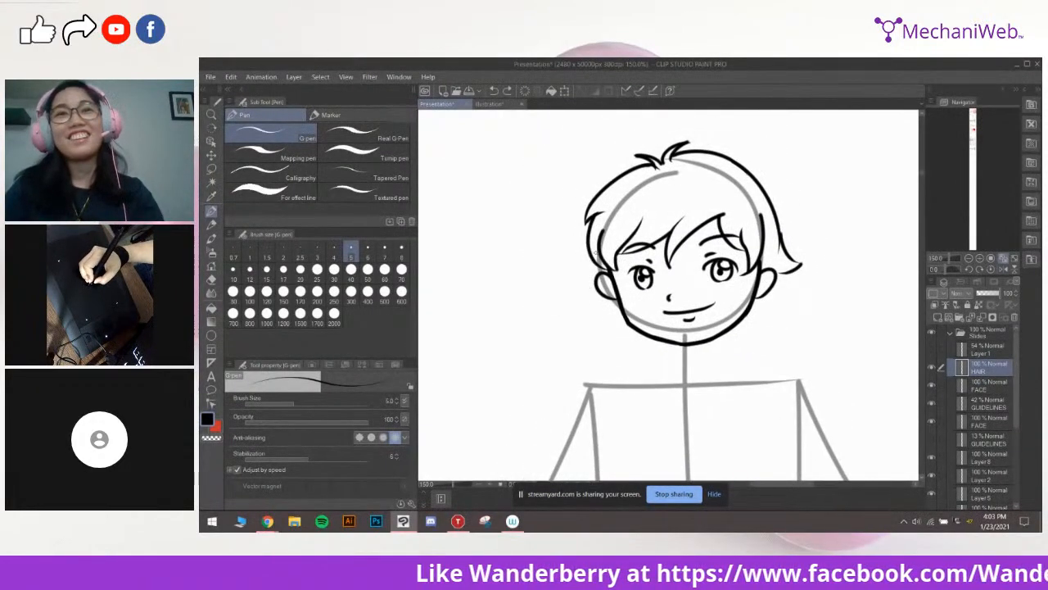
left_click_drag(594, 271, 583, 275)
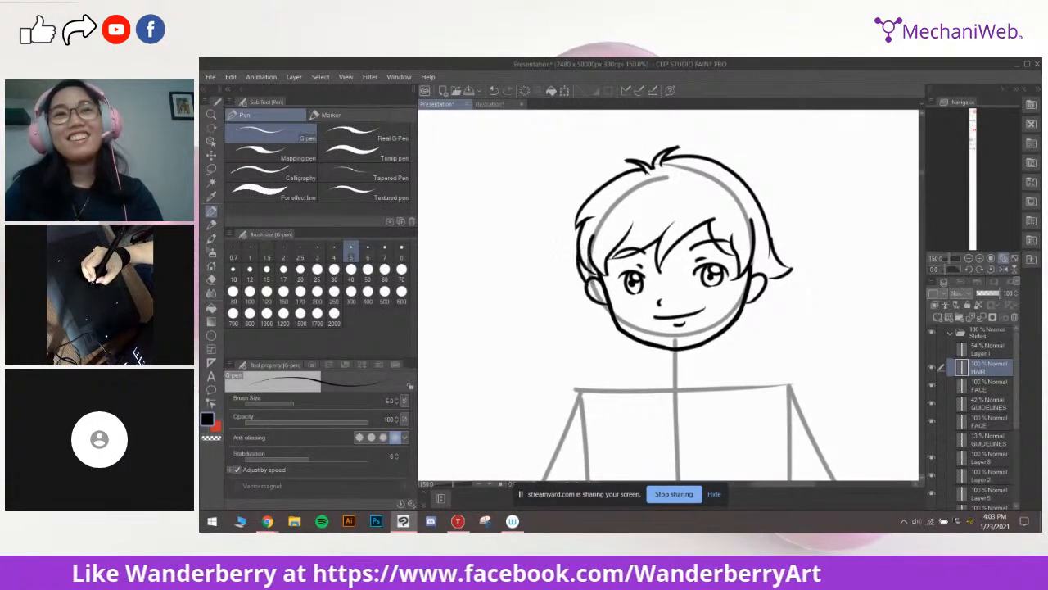
left_click_drag(607, 304, 616, 291)
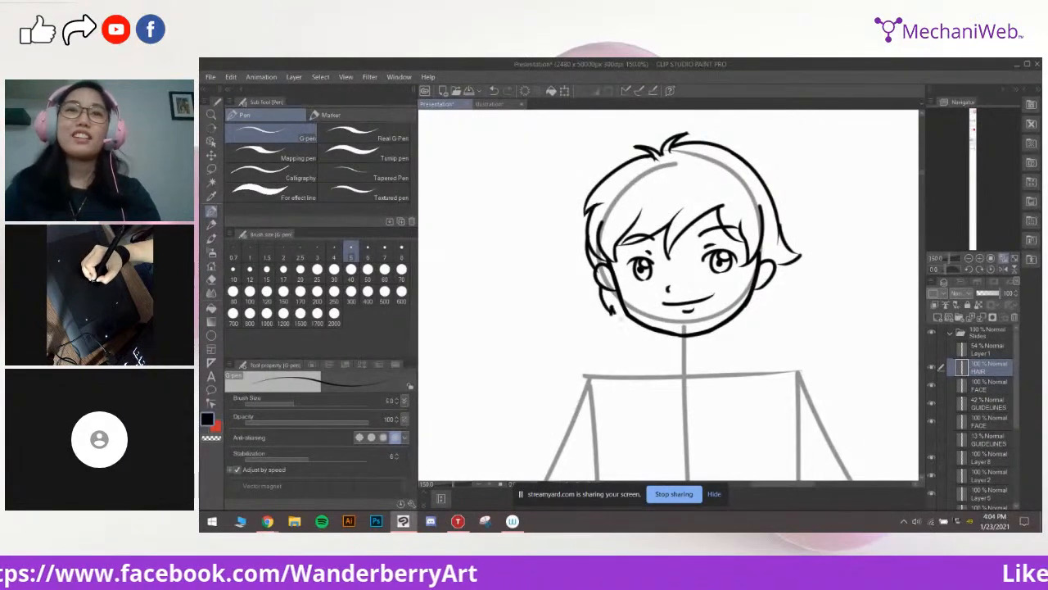
Replace the flicked hair tip on the drawing's right with a contour curving past the ear and ending in small tufts below it
left_click_drag(775, 301, 758, 301)
key("e")
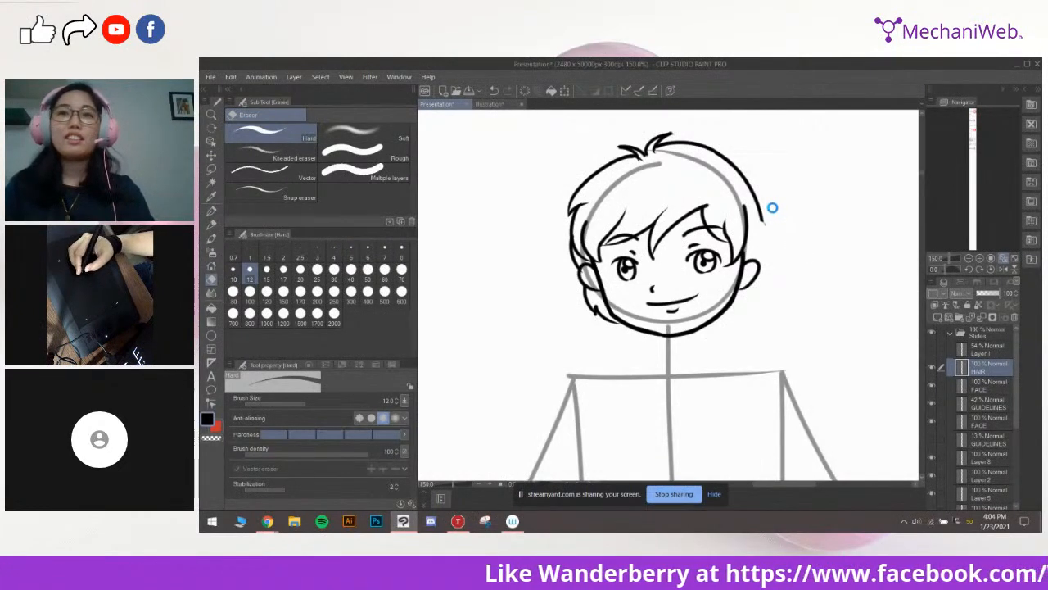
key("p")
key("ctrl+z")
left_click_drag(758, 209, 777, 275)
mouse_move(735, 362)
left_mouse_down()
mouse_move(749, 349)
mouse_move(740, 376)
left_mouse_up()
Check the inked head without the guidelines and in a mirrored view, then restore the normal view and guidelines
left_click(932, 403)
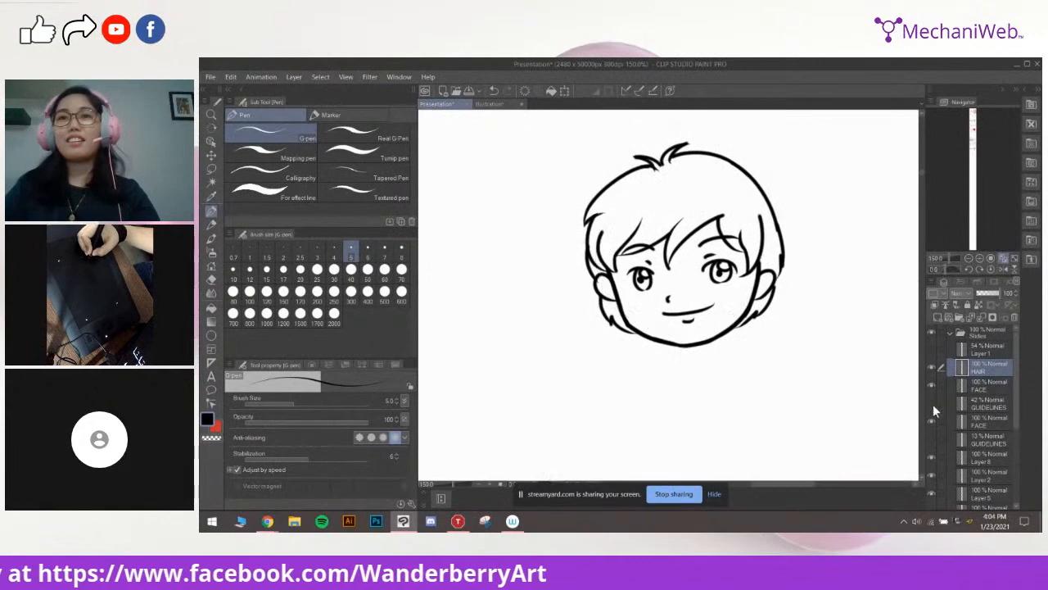
left_click(1003, 269)
left_click(1001, 268)
left_click(1002, 267)
left_click(1001, 268)
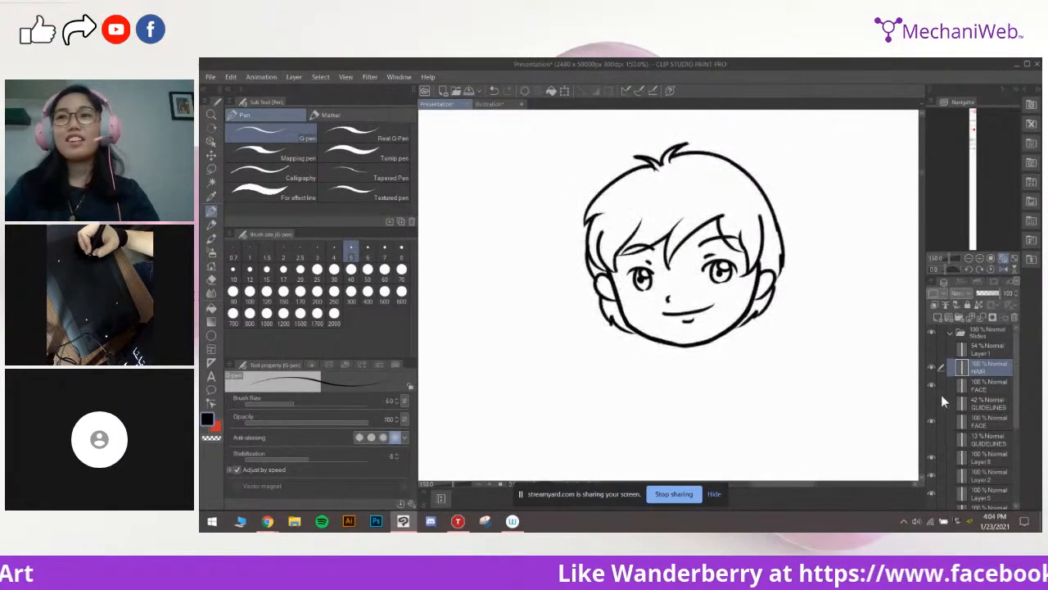
left_click(932, 403)
Add a new raster layer directly above the 42% GUIDELINES layer, with the boy's upper body in view
left_click(983, 404)
left_click_drag(759, 428, 694, 338)
key("p")
left_click_drag(681, 295, 699, 319)
key("p")
left_click_drag(791, 320, 774, 342)
left_click_drag(535, 404, 797, 298)
scroll(741, 291, "down", 2)
scroll(741, 290, "up", 2)
left_click_drag(909, 264, 733, 328)
left_click(937, 317)
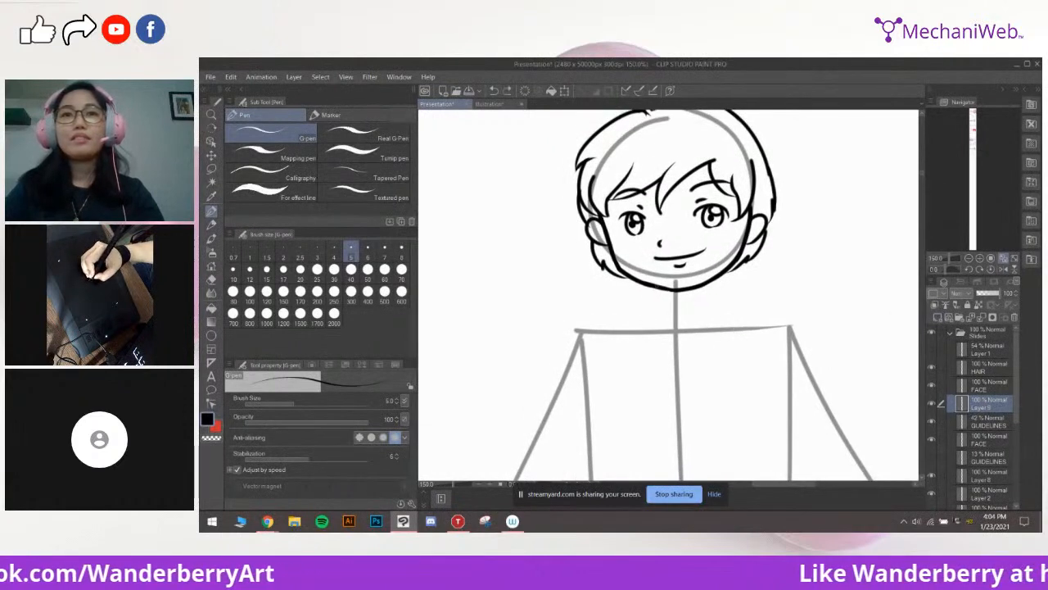
Ink the two curved sides of the neck below the chin with the G-pen
key("bracketright")
left_click_drag(673, 284, 660, 285)
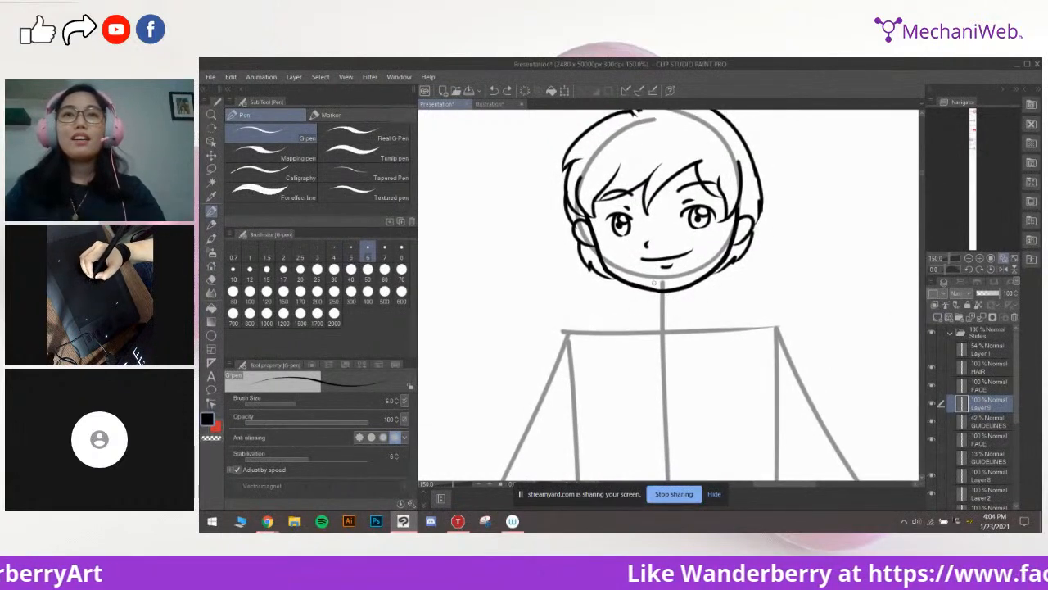
key("ctrl+z")
key("bracketleft")
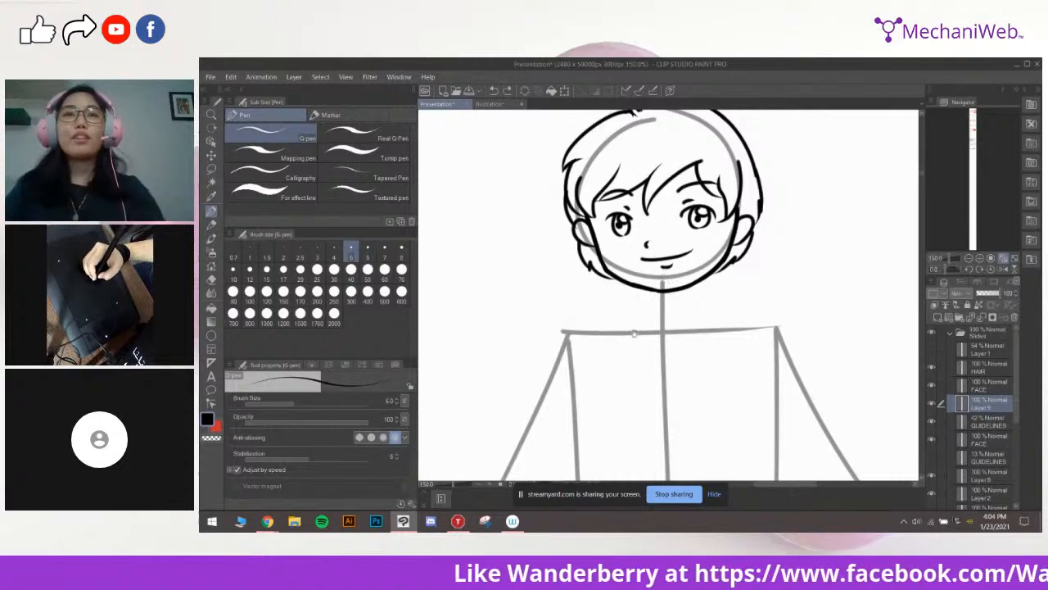
left_click_drag(647, 297, 665, 287)
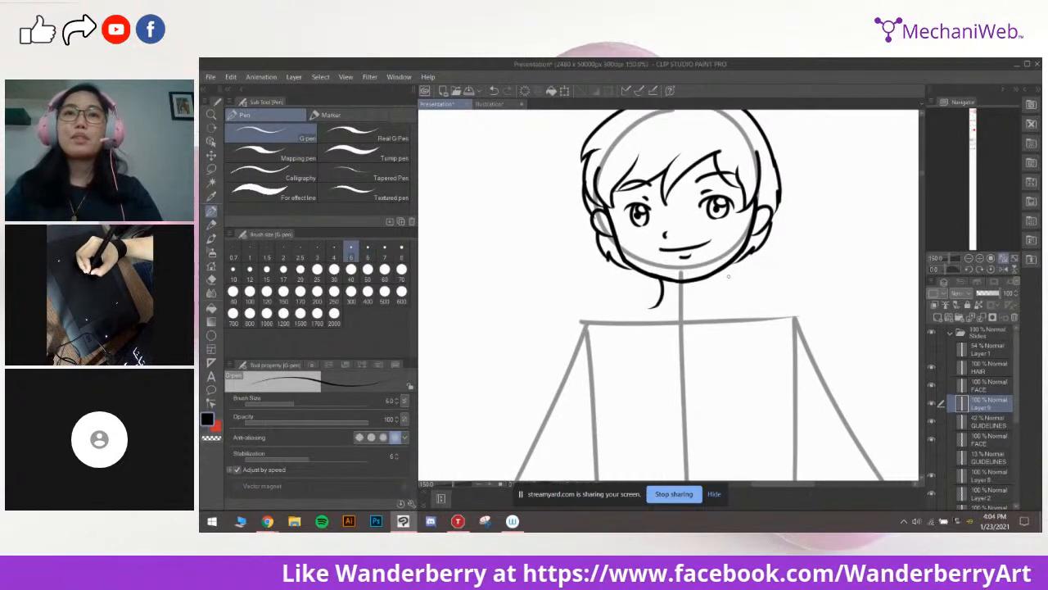
left_click_drag(712, 274, 725, 307)
mouse_move(739, 292)
left_mouse_down()
mouse_move(675, 278)
mouse_move(631, 303)
left_mouse_up()
mouse_move(783, 288)
left_mouse_down()
mouse_move(688, 291)
mouse_move(758, 299)
left_mouse_up()
left_click_drag(770, 288, 756, 295)
key("ctrl+z")
Ink short sloping shoulder lines outwards from the base of the neck
left_click_drag(662, 294, 745, 311)
key("ctrl+z")
left_click_drag(739, 312, 762, 304)
mouse_move(618, 308)
left_mouse_down()
mouse_move(625, 274)
mouse_move(650, 285)
mouse_move(569, 306)
left_mouse_up()
key("ctrl+z")
mouse_move(695, 304)
left_mouse_down()
mouse_move(657, 308)
mouse_move(638, 271)
left_mouse_up()
mouse_move(645, 334)
left_mouse_down()
mouse_move(647, 301)
mouse_move(645, 313)
left_mouse_up()
Ink the shirt's side lines and straight bottom edge inside the torso guidelines, plus an arm line on the drawing's left
scroll(660, 273, "down", 1)
left_click_drag(610, 262, 614, 364)
mouse_move(732, 260)
left_mouse_down()
mouse_move(729, 359)
mouse_move(703, 320)
left_mouse_up()
key("ctrl+z")
key("ctrl+z")
mouse_move(611, 339)
left_mouse_down()
mouse_move(725, 344)
mouse_move(706, 334)
left_mouse_up()
key("ctrl+z")
key("ctrl+z")
mouse_move(631, 253)
left_mouse_down()
mouse_move(583, 362)
mouse_move(583, 345)
left_mouse_up()
key("ctrl+z")
left_click_drag(627, 303, 636, 289)
mouse_move(715, 261)
left_mouse_down()
mouse_move(718, 316)
mouse_move(698, 286)
mouse_move(670, 306)
mouse_move(741, 268)
mouse_move(791, 280)
mouse_move(699, 329)
left_mouse_up()
scroll(725, 277, "up", 2)
key("ctrl+z")
key("ctrl+z")
Ink a folded V-shaped shirt collar with pointed flaps meeting at the centre of the chest
mouse_move(780, 281)
left_mouse_down()
mouse_move(676, 329)
mouse_move(708, 319)
mouse_move(679, 299)
left_mouse_up()
left_click_drag(631, 258, 687, 310)
key("ctrl+z")
left_click_drag(632, 264, 695, 313)
left_click_drag(632, 264, 590, 288)
mouse_move(640, 271)
left_mouse_down()
mouse_move(604, 264)
mouse_move(548, 281)
left_mouse_up()
key("ctrl+z")
key("ctrl+z")
mouse_move(600, 255)
left_mouse_down()
mouse_move(557, 281)
mouse_move(584, 301)
left_mouse_up()
key("ctrl+z")
key("ctrl+z")
left_click_drag(535, 276, 628, 334)
key("ctrl+z")
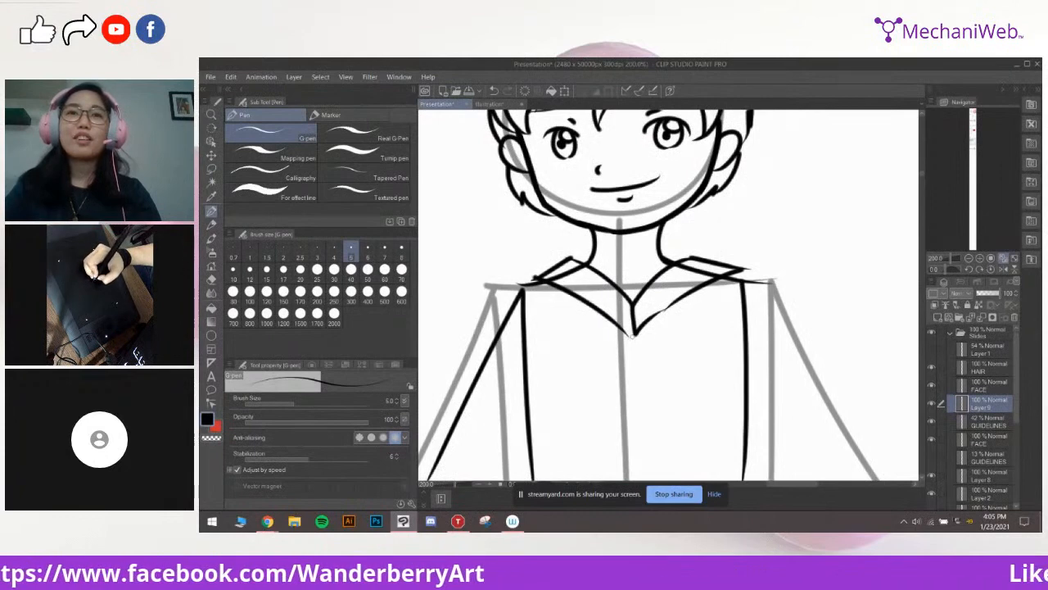
Ink a short flared sleeve with a curved hem on each side of the shirt
left_click_drag(683, 361, 674, 316)
key("ctrl+minus")
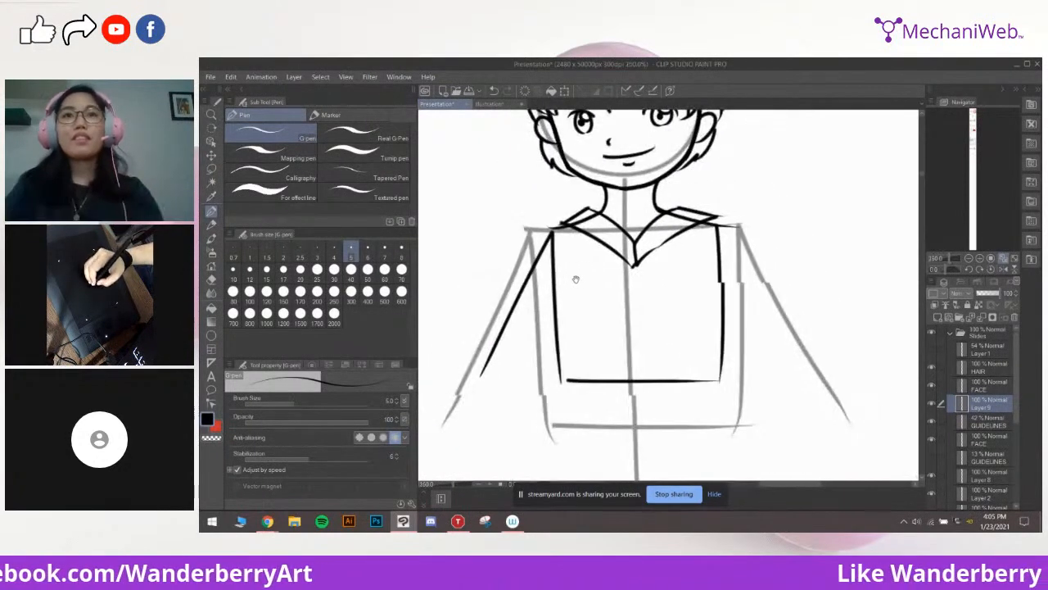
left_click_drag(567, 280, 622, 283)
mouse_move(604, 226)
left_mouse_down()
mouse_move(534, 303)
mouse_move(596, 320)
left_mouse_up()
key("ctrl+z")
key("ctrl+z")
left_click_drag(535, 295, 607, 325)
left_click_drag(734, 300, 683, 304)
key("ctrl+z")
mouse_move(731, 241)
left_mouse_down()
mouse_move(763, 313)
mouse_move(789, 301)
left_mouse_up()
mouse_move(776, 301)
left_mouse_down()
mouse_move(795, 294)
mouse_move(755, 330)
left_mouse_up()
key("ctrl+z")
left_click_drag(806, 291, 742, 327)
left_click_drag(713, 294, 825, 308)
key("e")
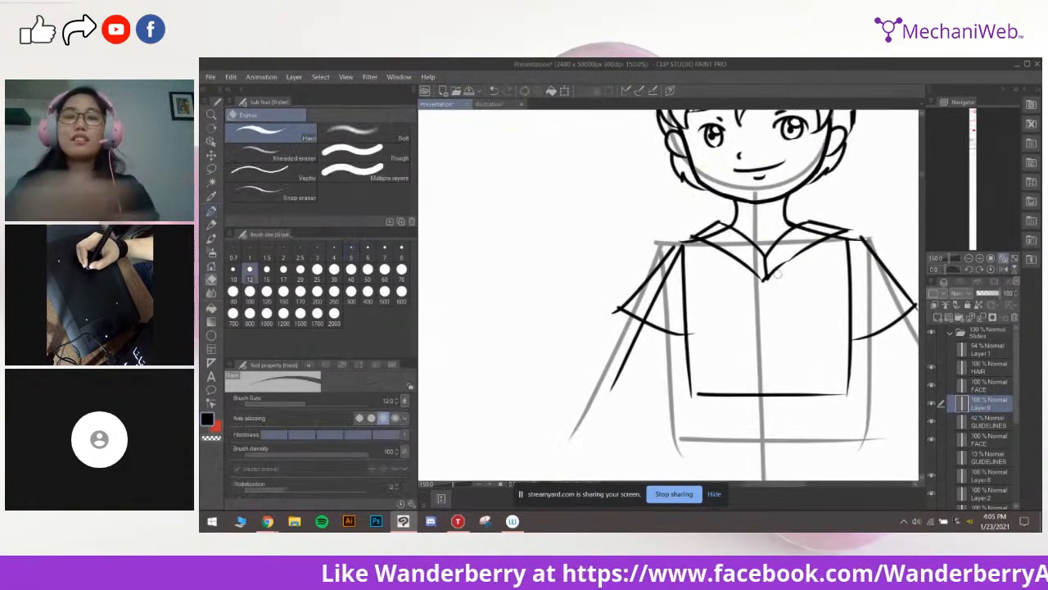
Erase the stray line ends around the collar flap, shoulder and sleeve top on the drawing's left
scroll(746, 267, "up", 3)
left_click_drag(636, 296, 775, 319)
key("bracketleft")
key("bracketleft")
key("bracketleft")
mouse_move(632, 391)
left_mouse_down()
mouse_move(616, 420)
mouse_move(647, 357)
mouse_move(653, 375)
mouse_move(684, 301)
mouse_move(674, 329)
left_mouse_up()
key("bracketleft")
key("bracketleft")
key("bracketleft")
mouse_move(692, 295)
left_mouse_down()
mouse_move(709, 242)
mouse_move(706, 265)
left_mouse_up()
key("bracketright")
key("bracketright")
key("bracketright")
mouse_move(530, 408)
left_mouse_down()
mouse_move(553, 416)
mouse_move(544, 410)
left_mouse_up()
left_click_drag(696, 317, 599, 375)
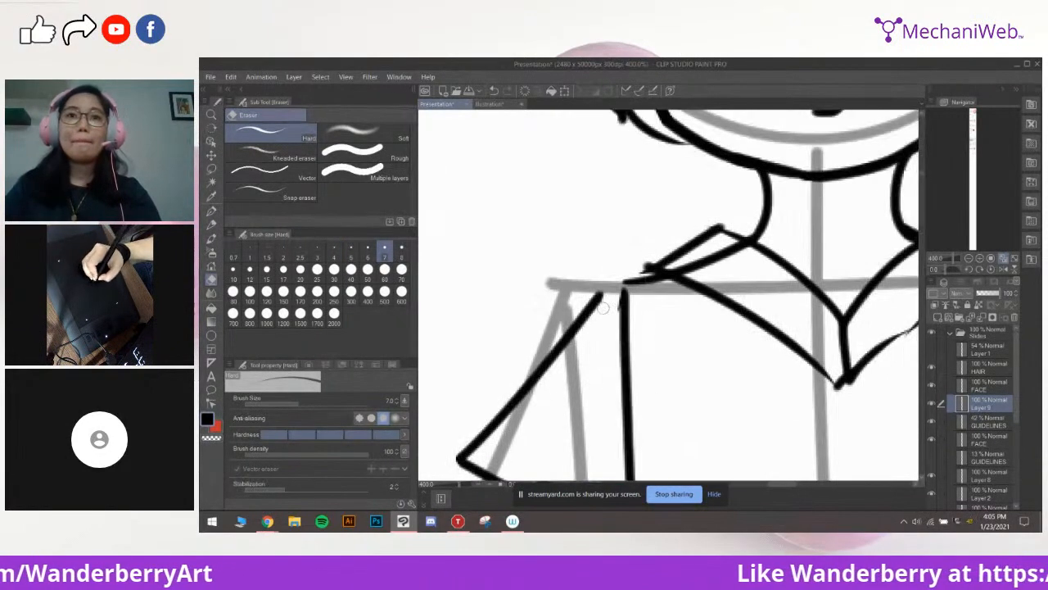
mouse_move(661, 305)
left_mouse_down()
mouse_move(652, 296)
mouse_move(630, 311)
left_mouse_up()
key("ctrl+z")
left_click_drag(663, 217, 571, 248)
Trim the overshooting line at the outer tip of the collar flap on the drawing's right
left_click_drag(792, 249, 660, 248)
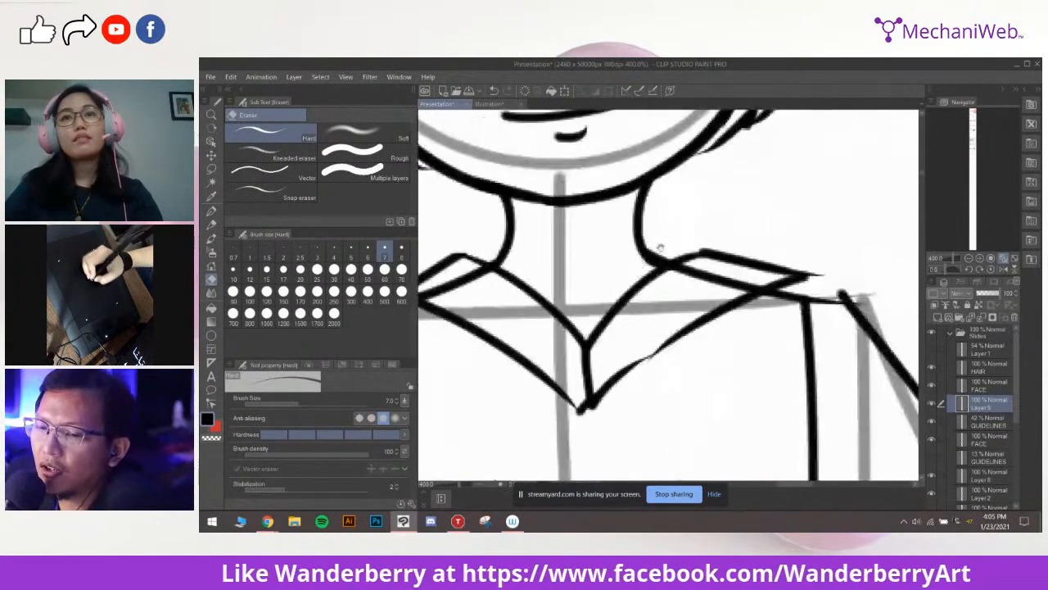
left_click_drag(819, 269, 820, 281)
left_click_drag(627, 375, 710, 308)
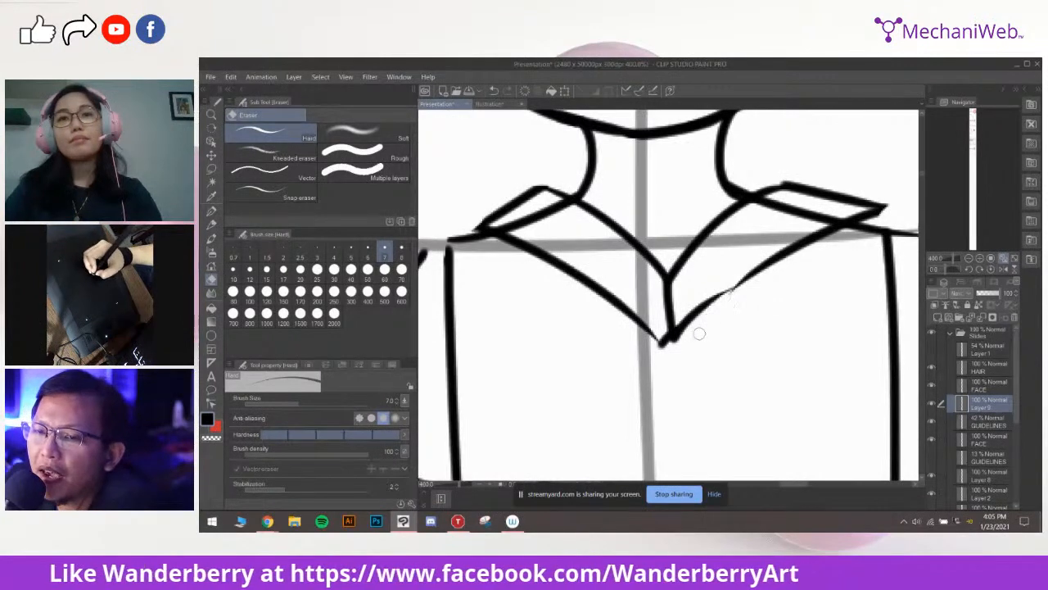
Thicken the thin stretch along the lower edge of the drawing's right collar flap with a size 3 G-pen
key("p")
left_click_drag(751, 229, 701, 221)
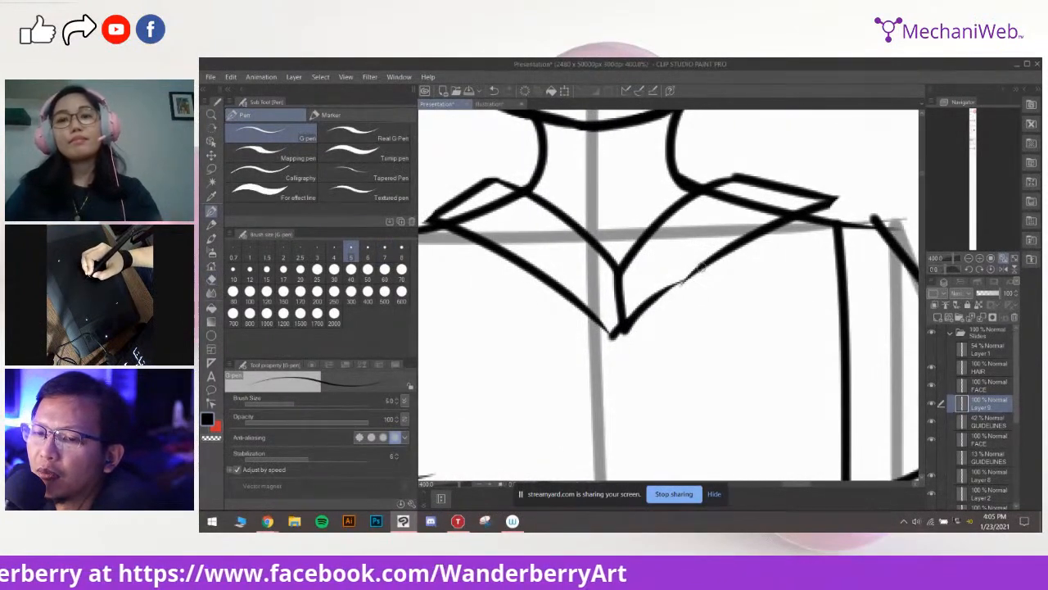
key("bracketleft")
key("bracketleft")
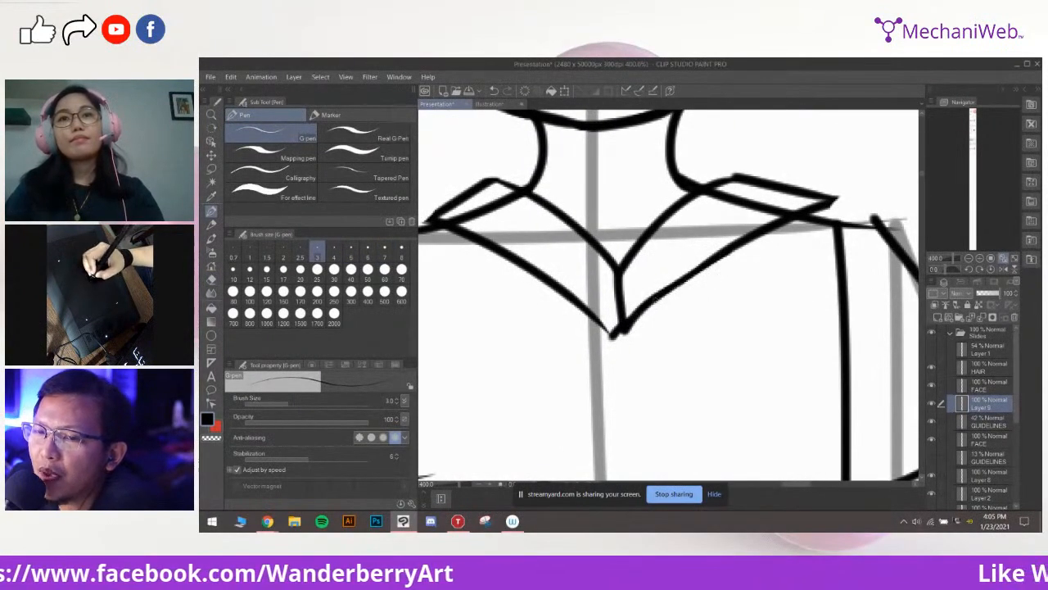
scroll(781, 253, "down", 3)
scroll(777, 252, "up", 5)
left_click_drag(611, 395, 732, 312)
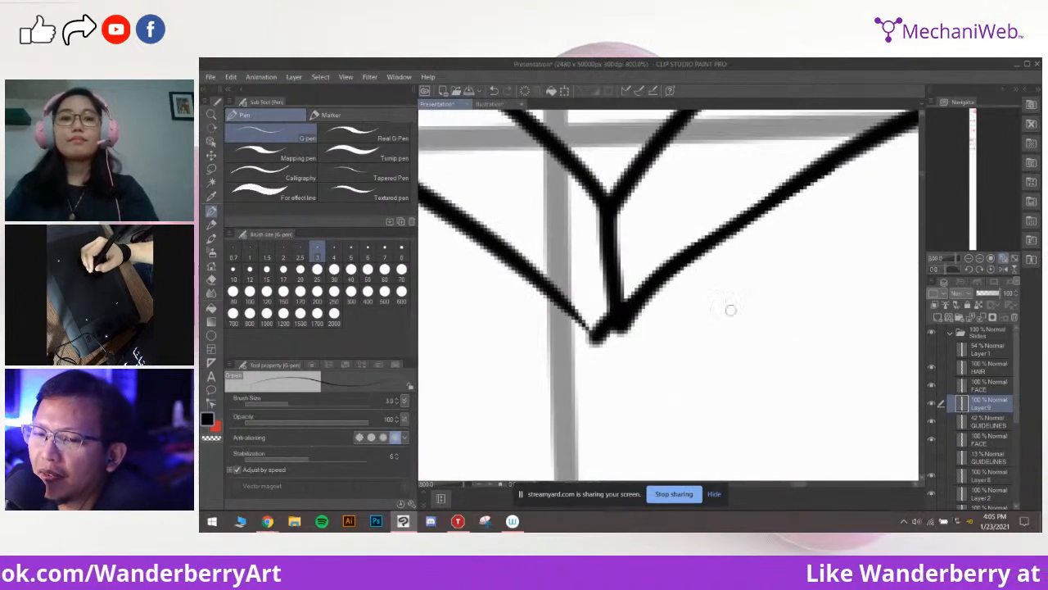
Erase the messy overlap at the collar's pointed tip in the centre of the chest
key("e")
scroll(719, 304, "down", 4)
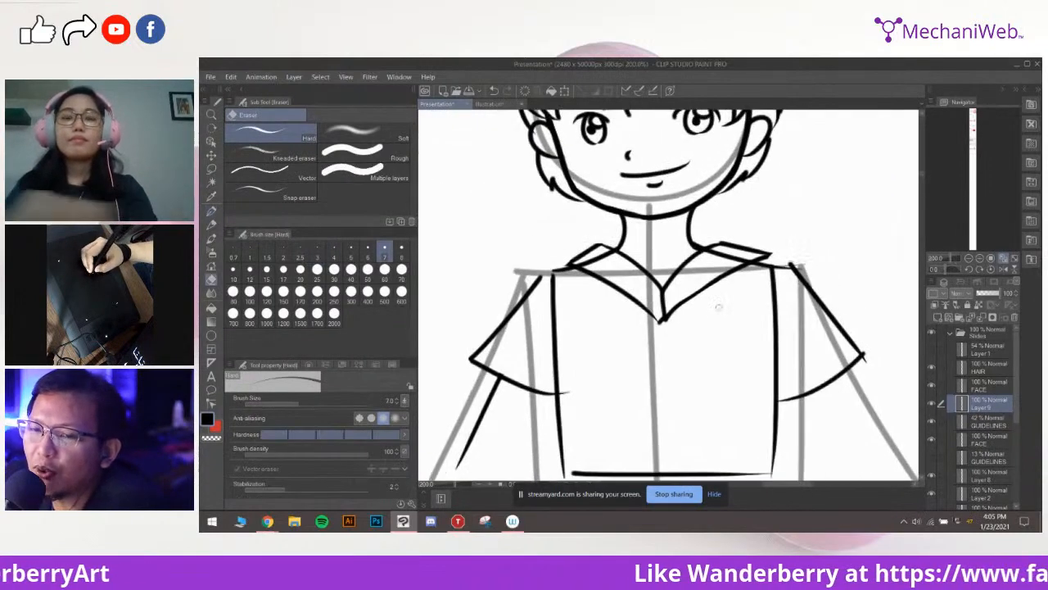
key("bracketright")
scroll(712, 307, "up", 2)
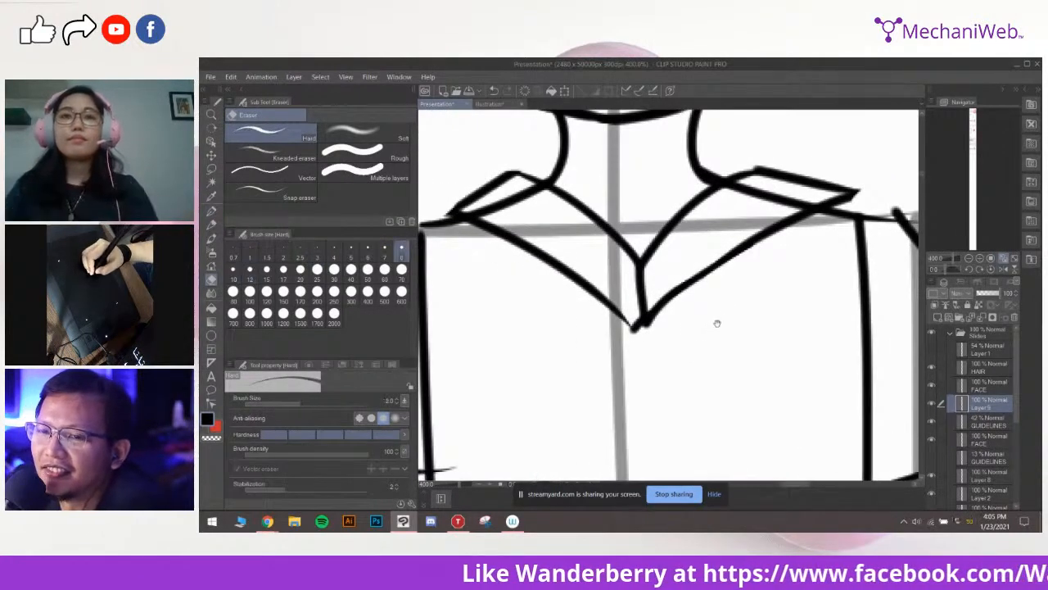
left_click_drag(715, 323, 705, 328)
mouse_move(648, 286)
left_mouse_down()
mouse_move(642, 344)
mouse_move(659, 321)
left_mouse_up()
Re-ink the lower edge of the drawing's right collar flap so it curves cleanly into the centre tip
key("p")
key("bracketright")
key("bracketright")
key("bracketleft")
left_click_drag(693, 280, 655, 319)
key("ctrl+z")
left_click_drag(687, 286, 658, 317)
key("ctrl+z")
left_click_drag(694, 281, 656, 321)
key("ctrl+z")
key("ctrl+z")
left_click_drag(692, 288, 653, 326)
key("ctrl+z")
key("ctrl+z")
left_click_drag(678, 292, 653, 330)
key("ctrl+z")
key("ctrl+z")
key("ctrl+z")
key("ctrl+z")
key("ctrl+z")
key("ctrl+z")
key("ctrl+z")
mouse_move(763, 294)
left_mouse_down()
mouse_move(687, 334)
mouse_move(768, 323)
left_mouse_up()
Erase the shoulder line segments that cross inside both collar flaps, using a size 5 hard eraser
key("e")
mouse_move(781, 219)
left_mouse_down()
mouse_move(741, 220)
mouse_move(892, 229)
left_mouse_up()
key("bracketleft")
key("bracketleft")
key("bracketleft")
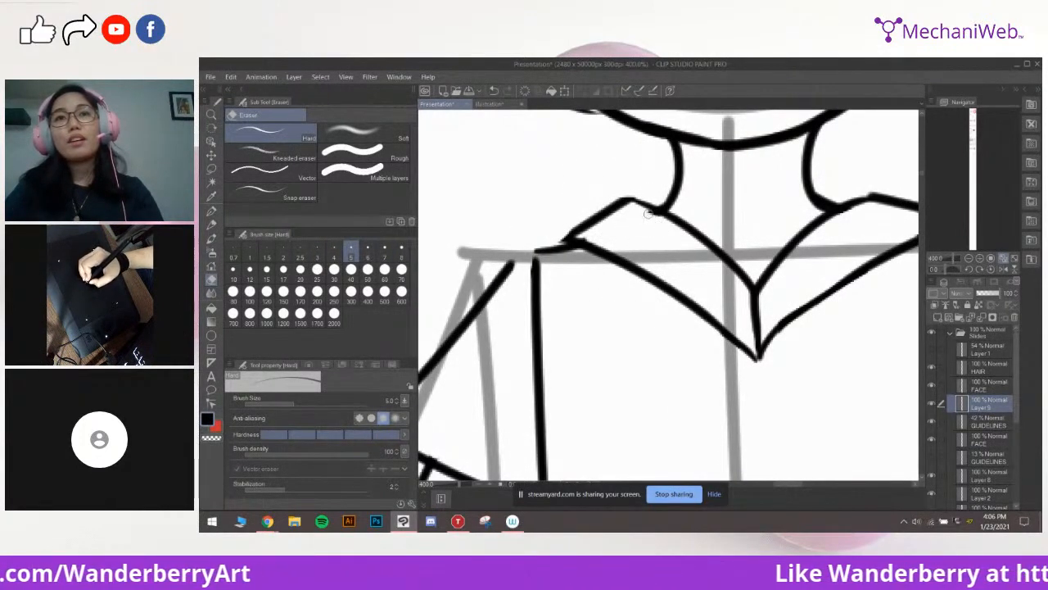
left_click_drag(716, 284, 588, 301)
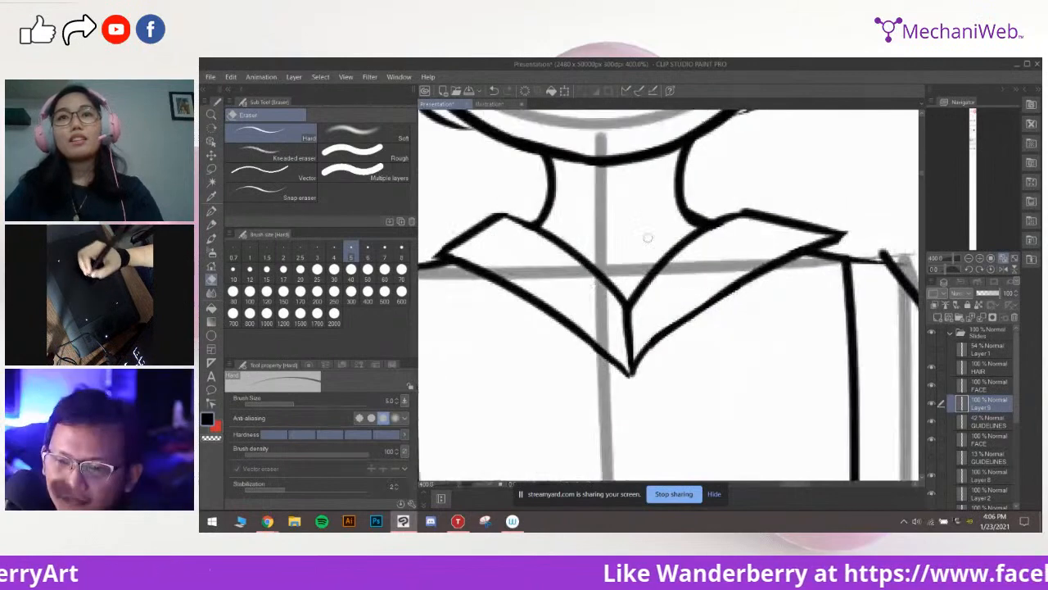
scroll(759, 208, "down", 2)
scroll(759, 215, "up", 4)
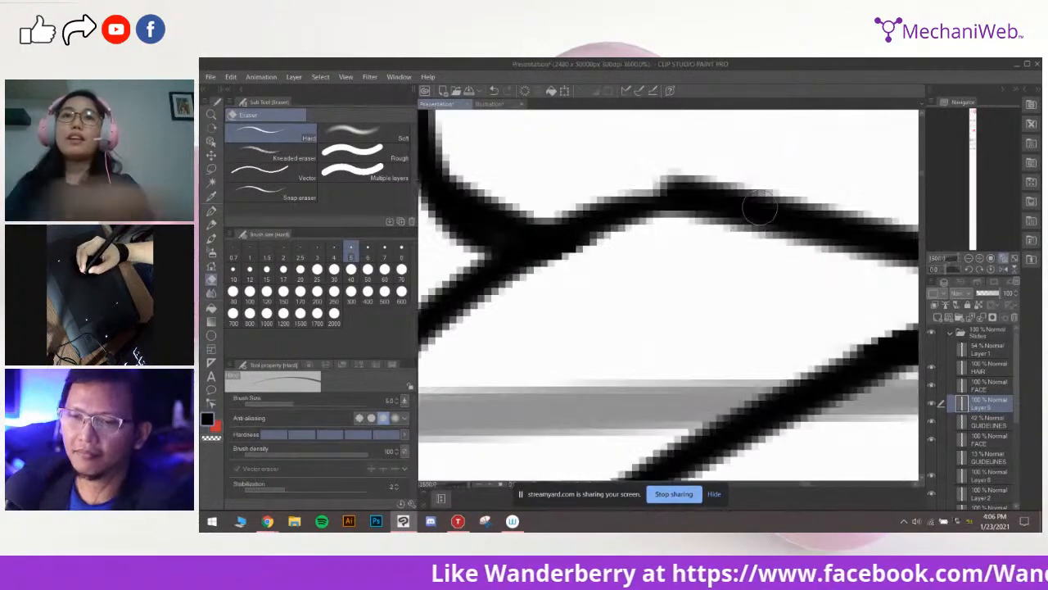
scroll(748, 225, "down", 5)
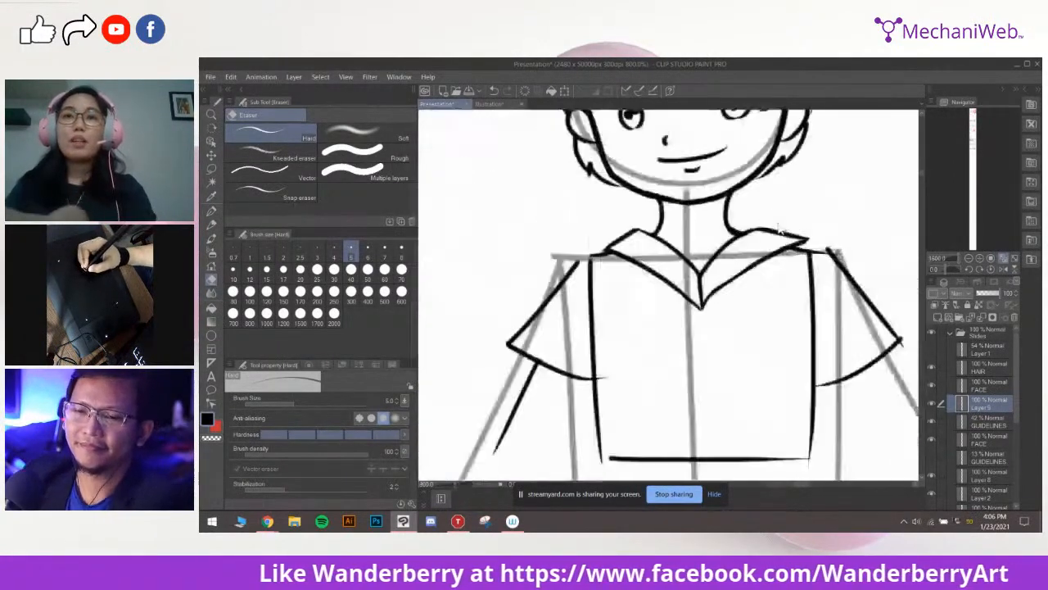
Trim the stray line ends where the collar, shoulder and sleeve meet on the drawing's right
left_click_drag(845, 260, 774, 257)
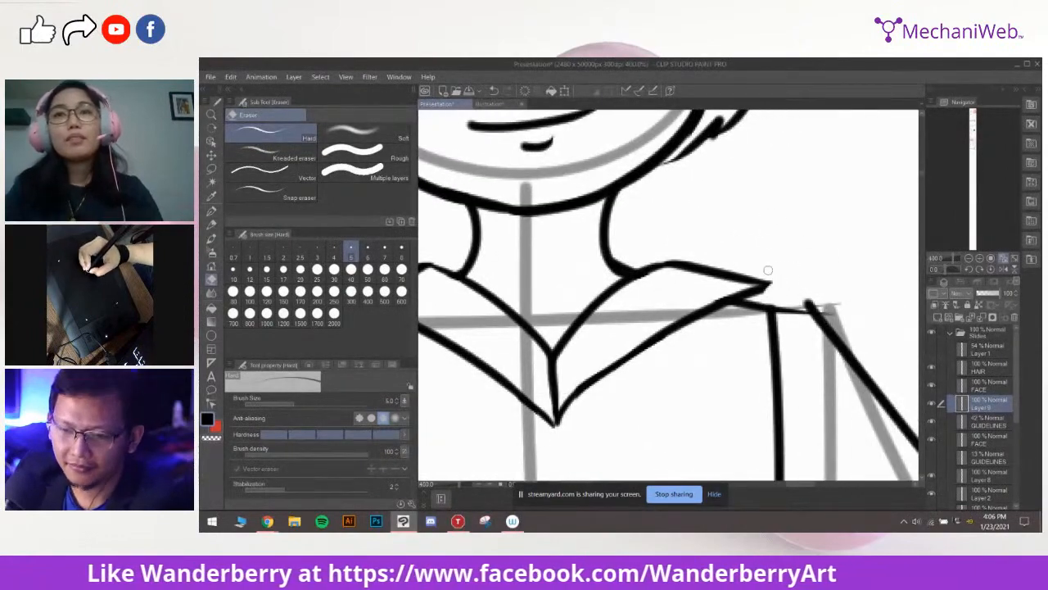
scroll(737, 303, "down", 5)
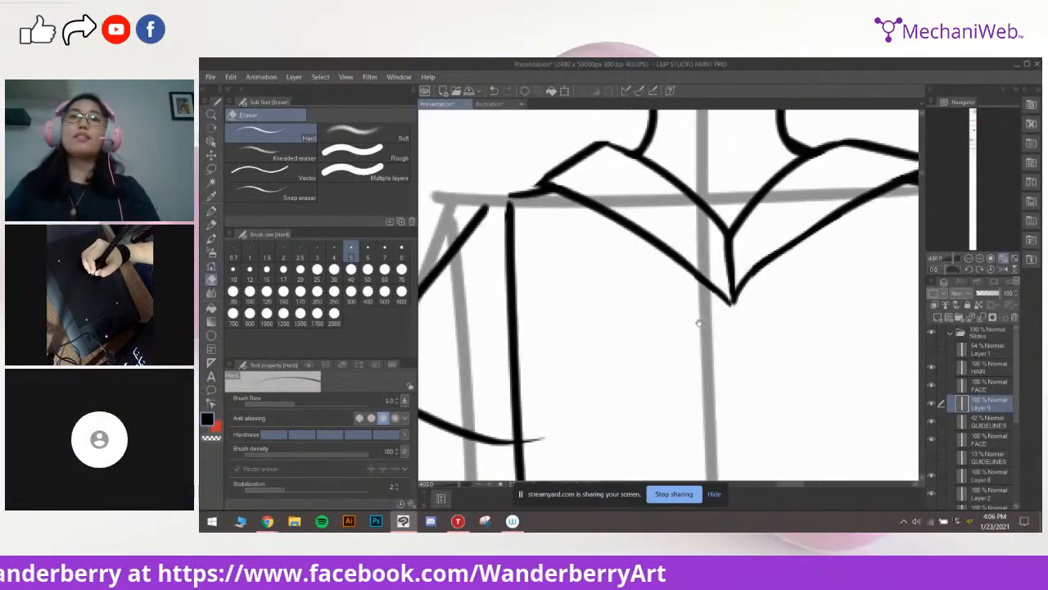
left_click_drag(649, 417, 627, 344)
scroll(637, 335, "down", 2)
scroll(638, 334, "up", 2)
left_click_drag(757, 219, 713, 282)
scroll(712, 281, "up", 2)
scroll(713, 282, "up", 2)
left_click_drag(789, 330, 718, 283)
left_click_drag(653, 287, 719, 319)
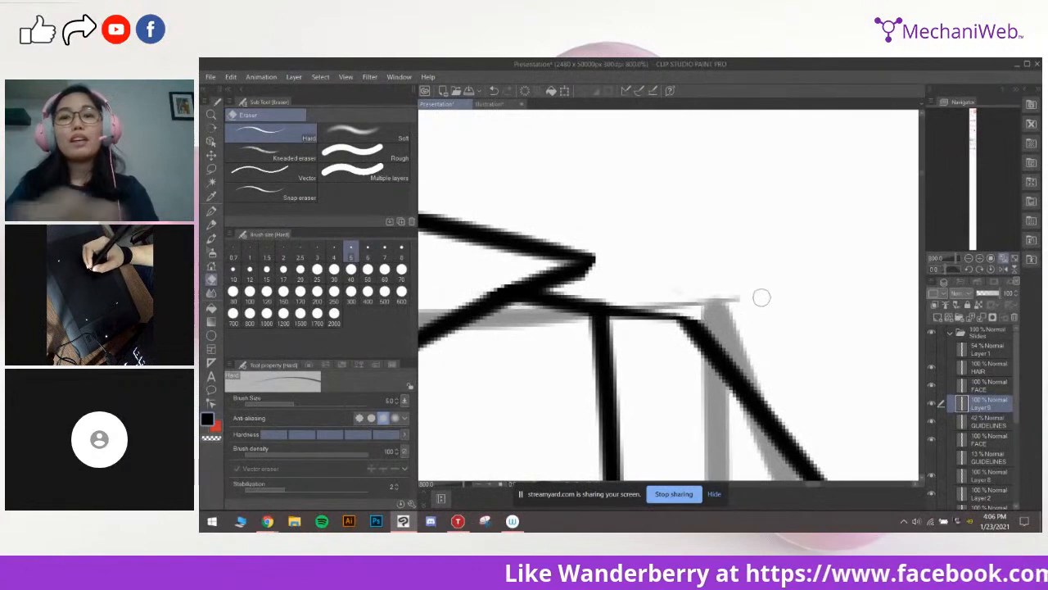
Ink a rounded shoulder curve joining the collar line to the sleeve on the drawing's left with a size 4 G-pen
scroll(756, 297, "down", 5)
scroll(757, 274, "up", 1)
scroll(565, 327, "up", 1)
left_click_drag(599, 344, 720, 311)
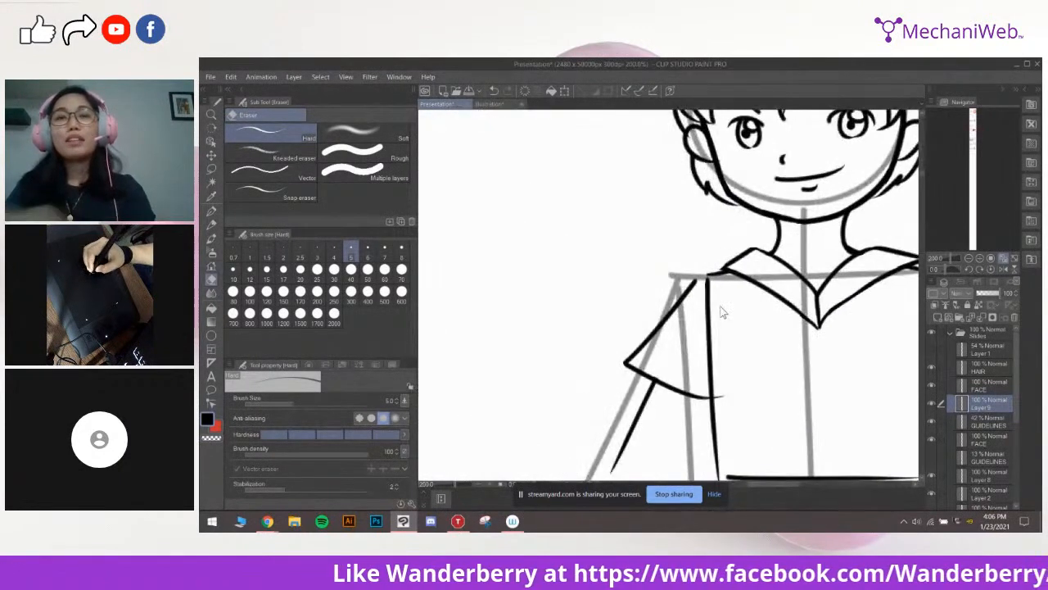
scroll(721, 308, "up", 2)
left_click_drag(666, 265, 676, 352)
key("p")
mouse_move(707, 270)
left_mouse_down()
mouse_move(688, 256)
mouse_move(600, 296)
left_mouse_up()
key("ctrl+z")
left_click_drag(678, 248, 597, 294)
key("ctrl+z")
mouse_move(679, 249)
left_mouse_down()
mouse_move(593, 296)
mouse_move(630, 266)
mouse_move(602, 239)
left_mouse_up()
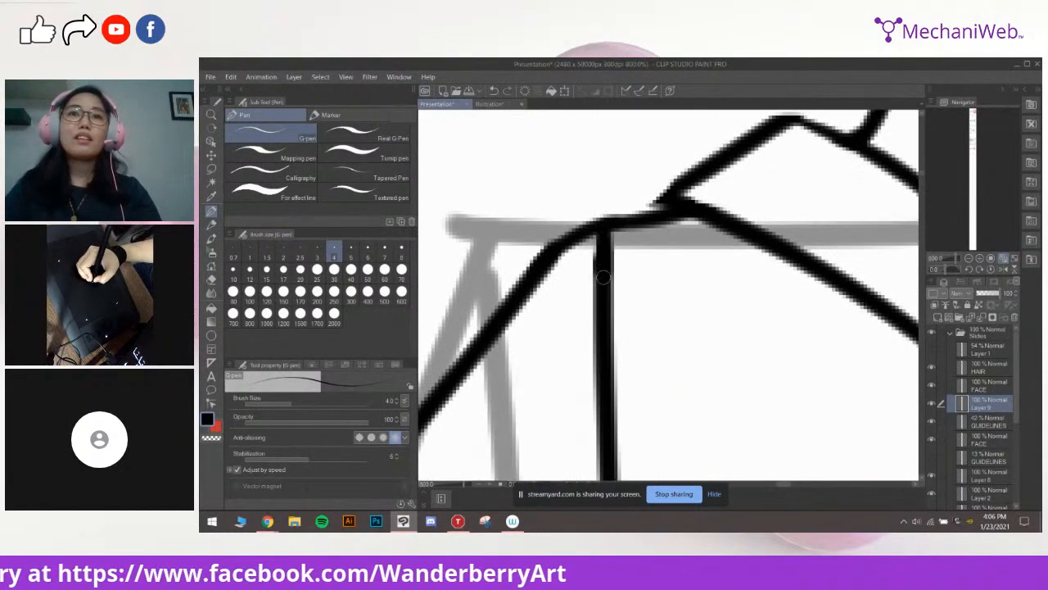
scroll(740, 281, "down", 4)
scroll(778, 269, "up", 1)
left_click_drag(829, 345, 754, 273)
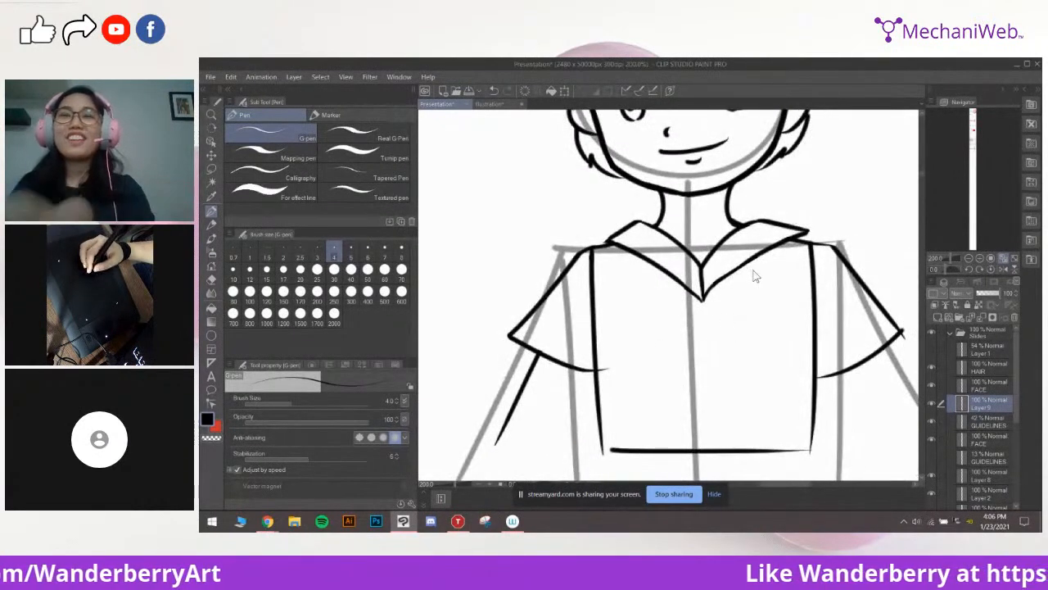
Erase the line overshoot at the outer corner of the sleeve on the drawing's right
scroll(754, 273, "up", 3)
scroll(757, 305, "down", 4)
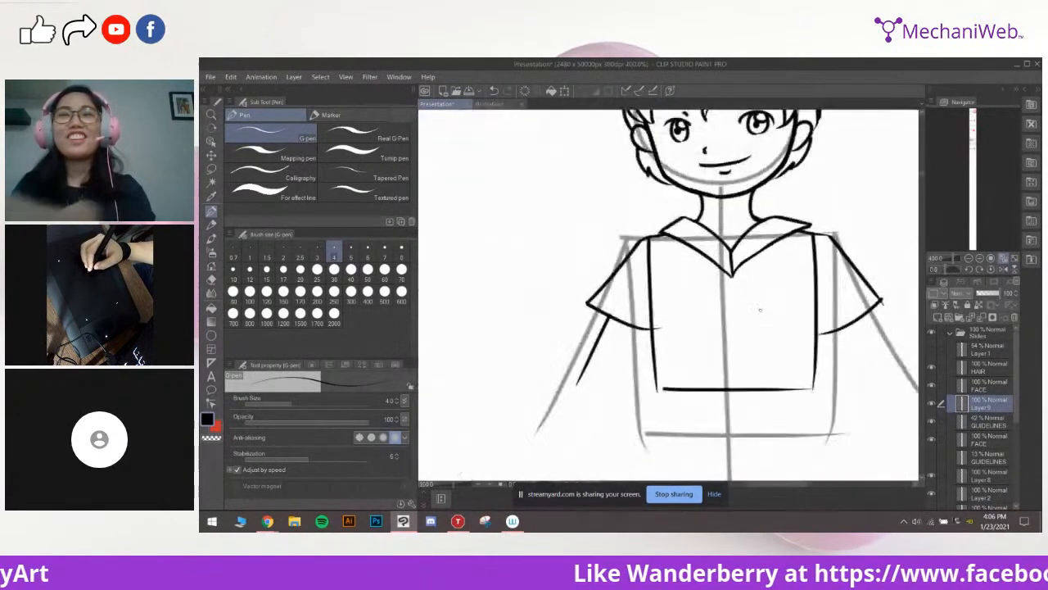
key("w")
key("e")
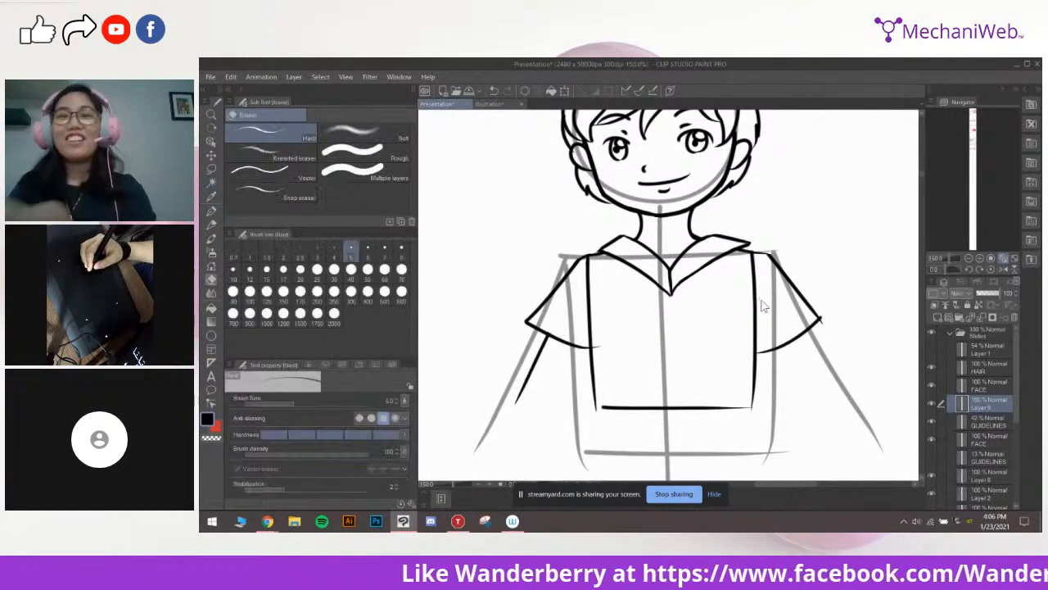
scroll(760, 300, "up", 5)
left_click_drag(909, 311, 567, 257)
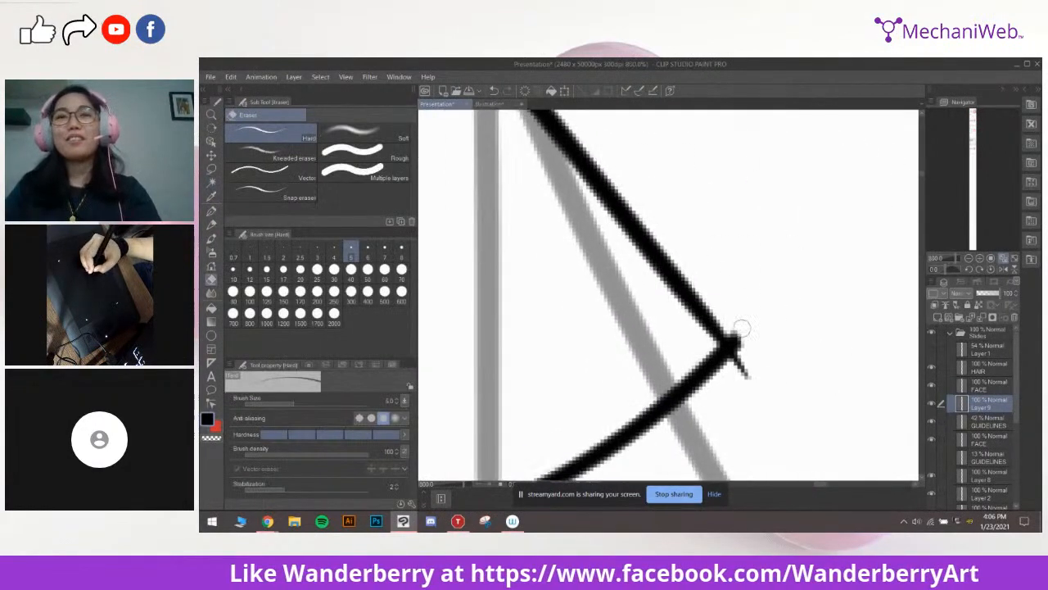
left_click_drag(731, 319, 735, 377)
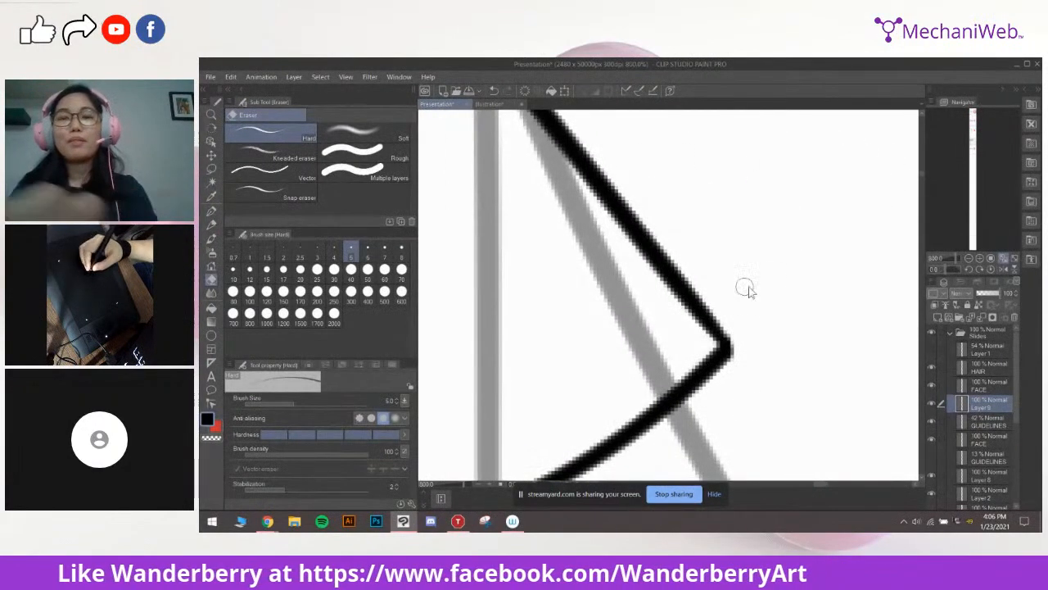
scroll(741, 287, "down", 6)
Erase the end of the sleeve hem that crosses the shirt's side line on the drawing's left
scroll(737, 287, "up", 2)
scroll(734, 288, "up", 6)
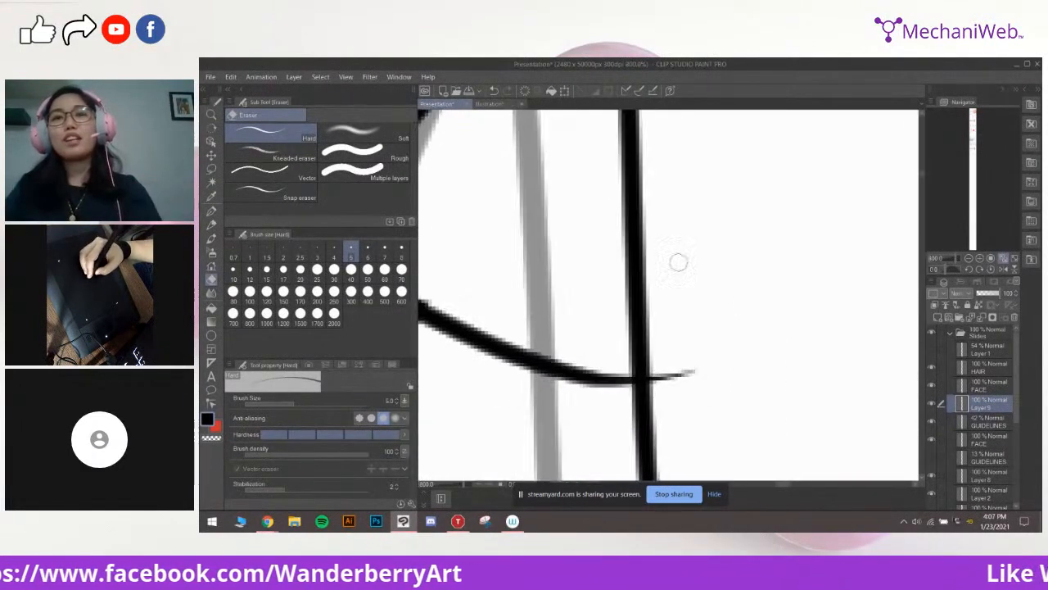
mouse_move(432, 268)
left_mouse_down()
mouse_move(606, 282)
mouse_move(612, 314)
mouse_move(627, 312)
left_mouse_up()
key("ctrl+z")
left_click_drag(860, 370, 762, 357)
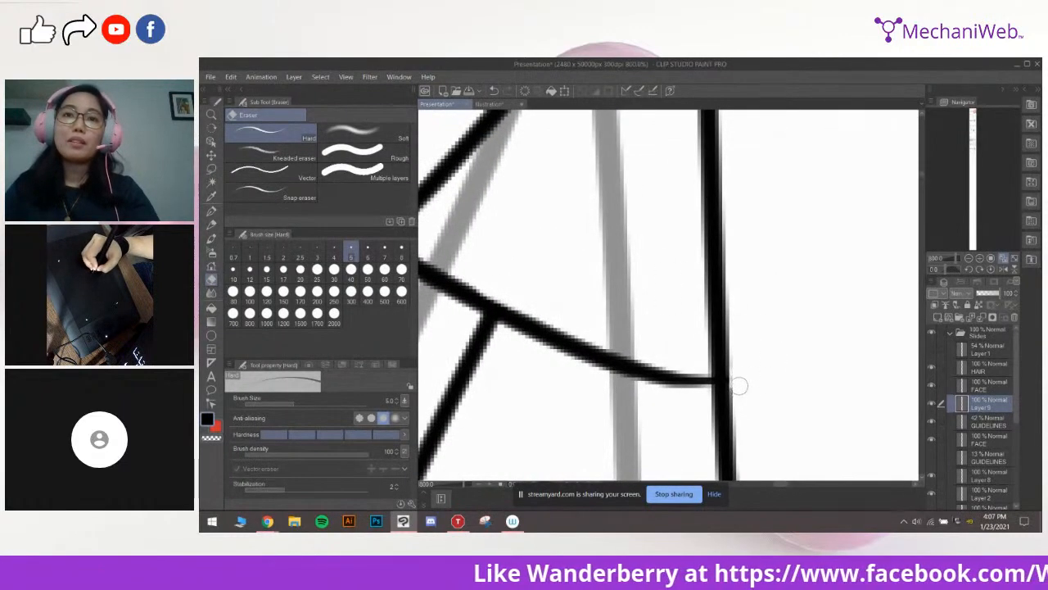
scroll(776, 297, "down", 8)
left_click_drag(906, 278, 768, 271)
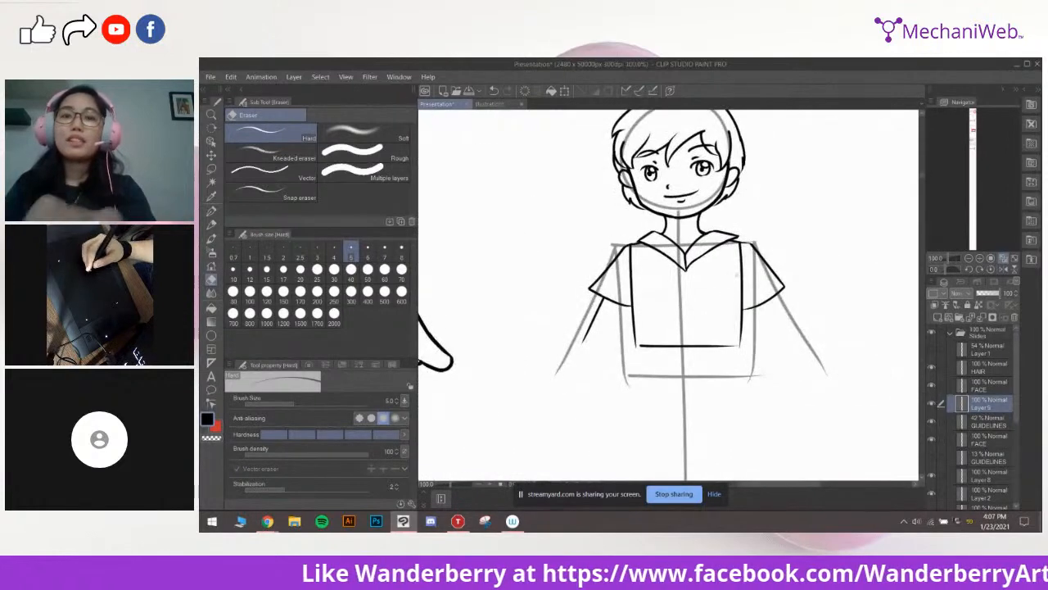
Ink a vertical front opening line from the collar tip down to the shirt's bottom edge
key("p")
scroll(768, 272, "up", 1)
scroll(752, 289, "up", 2)
left_click_drag(592, 363, 695, 276)
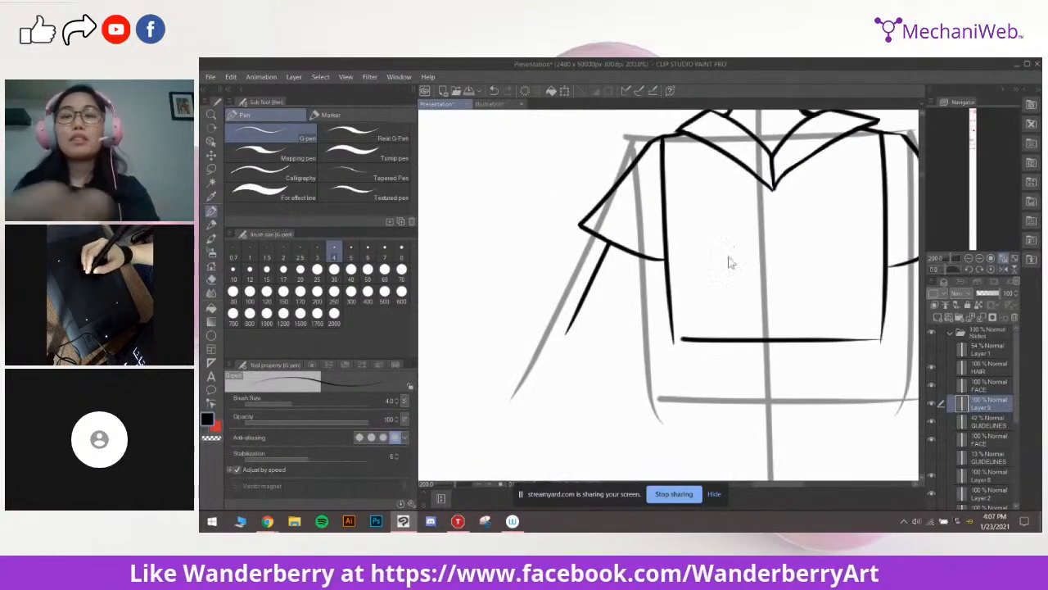
scroll(729, 261, "down", 1)
mouse_move(791, 276)
left_mouse_down()
mouse_move(720, 276)
mouse_move(701, 302)
left_mouse_up()
left_click_drag(679, 232, 685, 337)
key("ctrl+z")
key("ctrl+z")
left_click_drag(679, 232, 679, 347)
mouse_move(719, 290)
left_mouse_down()
mouse_move(728, 288)
mouse_move(714, 252)
mouse_move(759, 253)
left_mouse_up()
scroll(731, 255, "down", 2)
scroll(727, 253, "up", 2)
Erase the end of the front opening line that extends below the shirt's bottom edge
key("e")
scroll(702, 326, "up", 3)
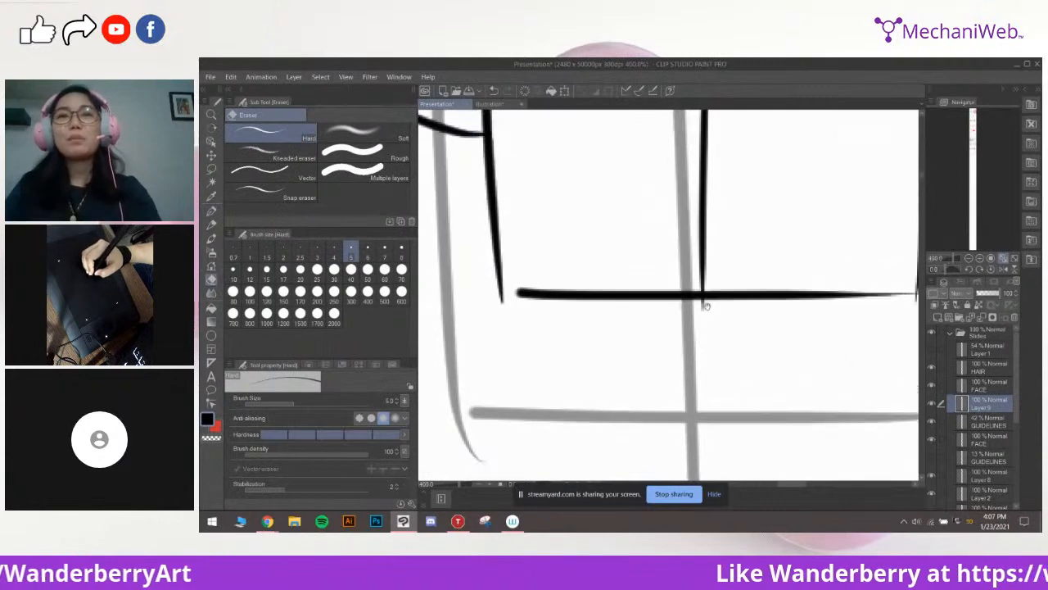
left_click_drag(799, 331, 645, 356)
Thicken the tapered side and bottom lines where they meet at the shirt's lower corner on the drawing's right
key("p")
scroll(779, 262, "up", 2)
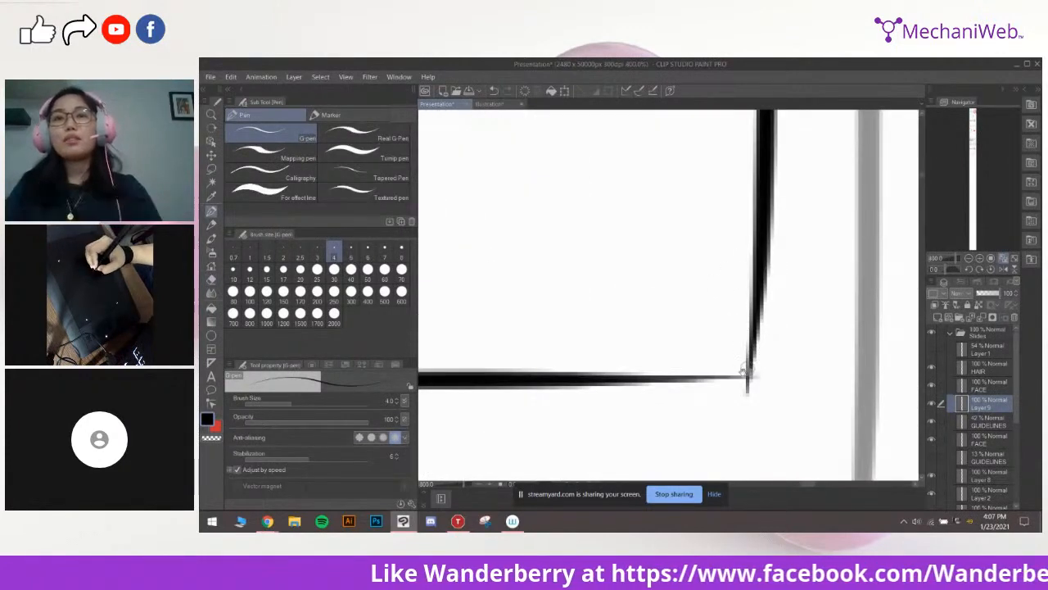
mouse_move(747, 370)
left_mouse_down()
mouse_move(677, 337)
mouse_move(653, 338)
left_mouse_up()
key("ctrl+z")
key("ctrl+z")
left_click_drag(803, 321, 817, 205)
key("ctrl+z")
key("ctrl+z")
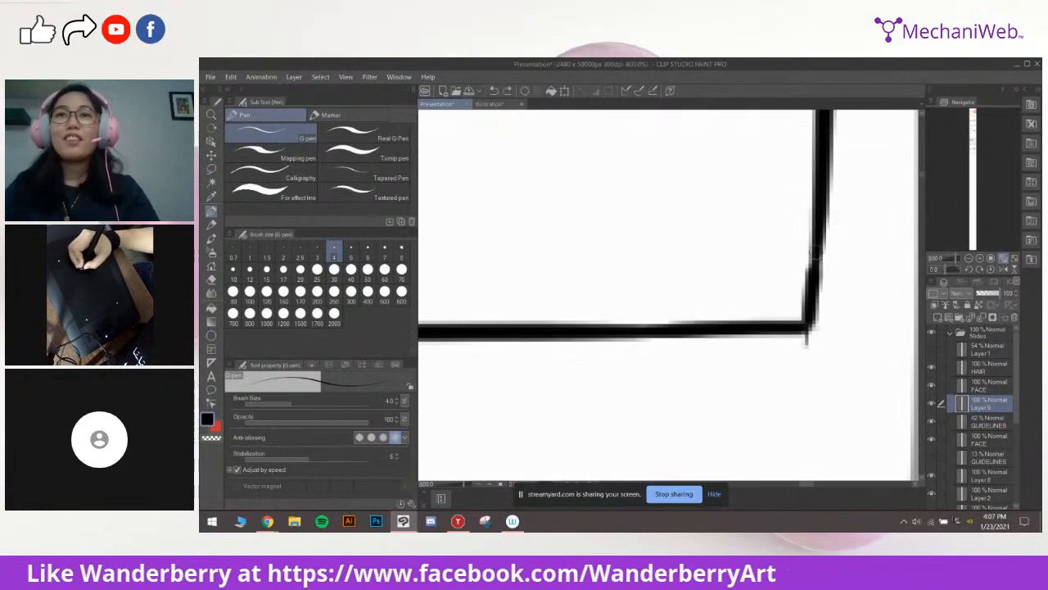
left_click_drag(808, 323, 831, 204)
scroll(773, 227, "down", 5)
scroll(681, 226, "up", 5)
Close the gap between the side line and bottom edge at the shirt's lower corner on the drawing's left
left_click_drag(550, 284, 797, 280)
key("ctrl+z")
mouse_move(666, 331)
left_mouse_down()
mouse_move(740, 333)
mouse_move(731, 326)
left_mouse_up()
key("ctrl+z")
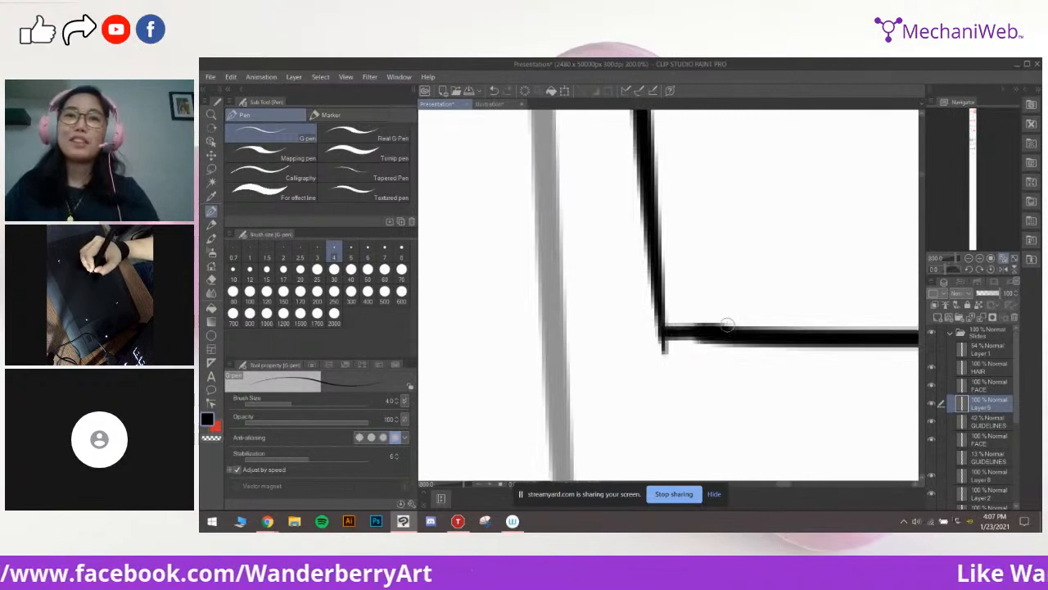
key("bracketleft")
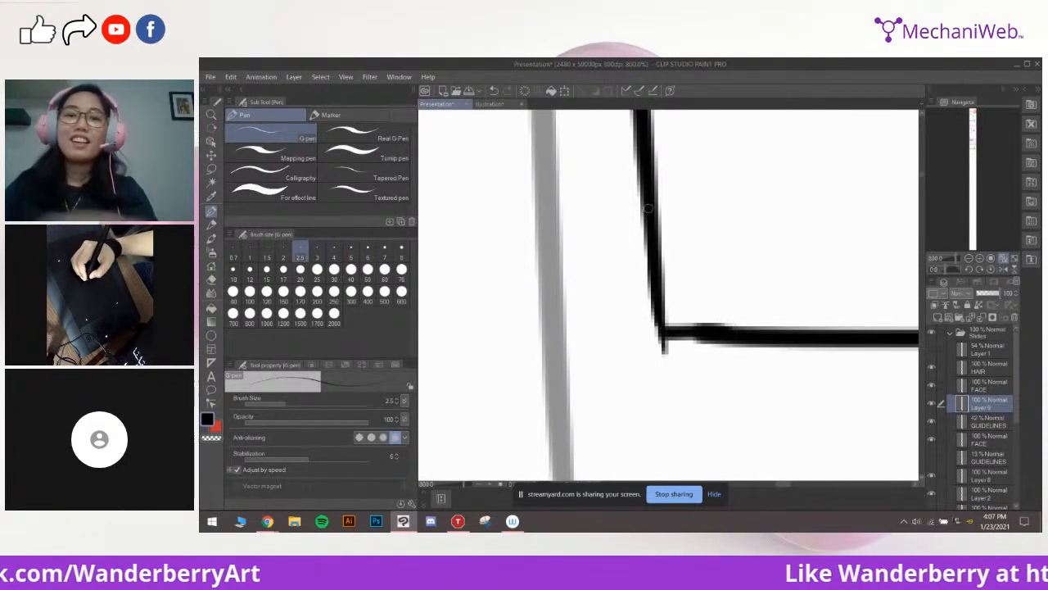
key("bracketleft")
key("bracketleft")
scroll(652, 218, "down", 5)
scroll(663, 215, "up", 10)
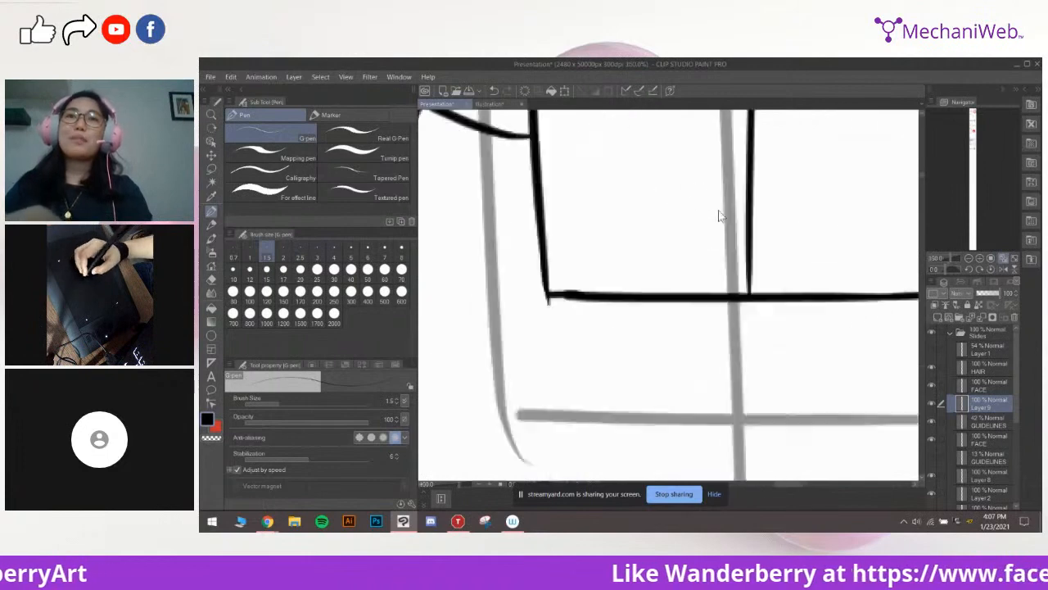
Erase the small overshoots below the shirt's bottom edge at both lower corners
key("e")
mouse_move(759, 326)
left_mouse_down()
mouse_move(711, 320)
mouse_move(714, 299)
left_mouse_up()
left_click_drag(811, 327, 434, 323)
left_click_drag(786, 294, 553, 265)
left_click_drag(811, 321, 582, 298)
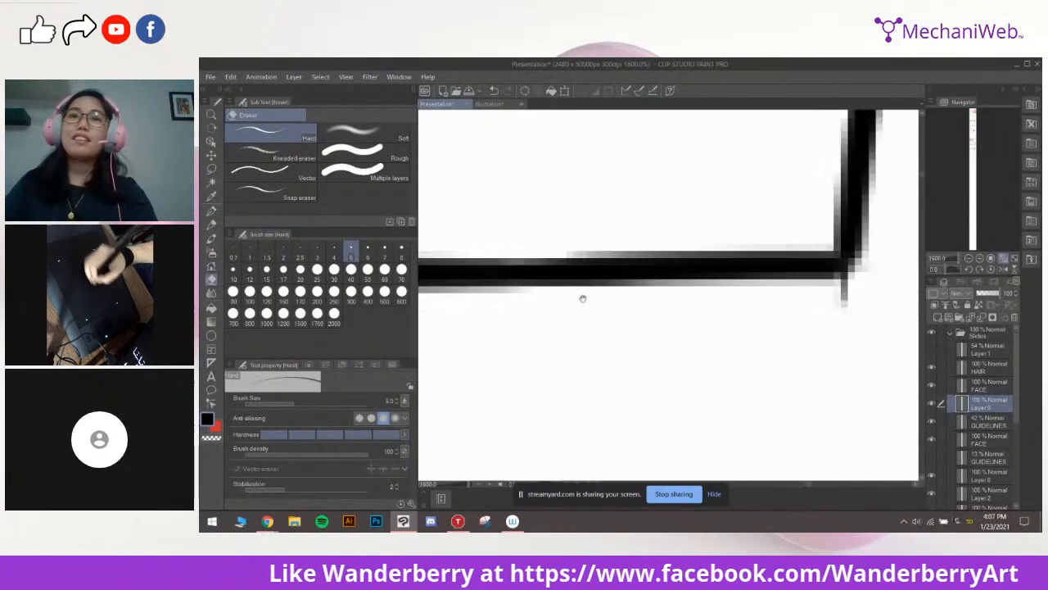
left_click_drag(786, 287, 582, 311)
mouse_move(649, 326)
left_mouse_down()
mouse_move(667, 308)
mouse_move(633, 330)
left_mouse_up()
scroll(691, 286, "down", 10)
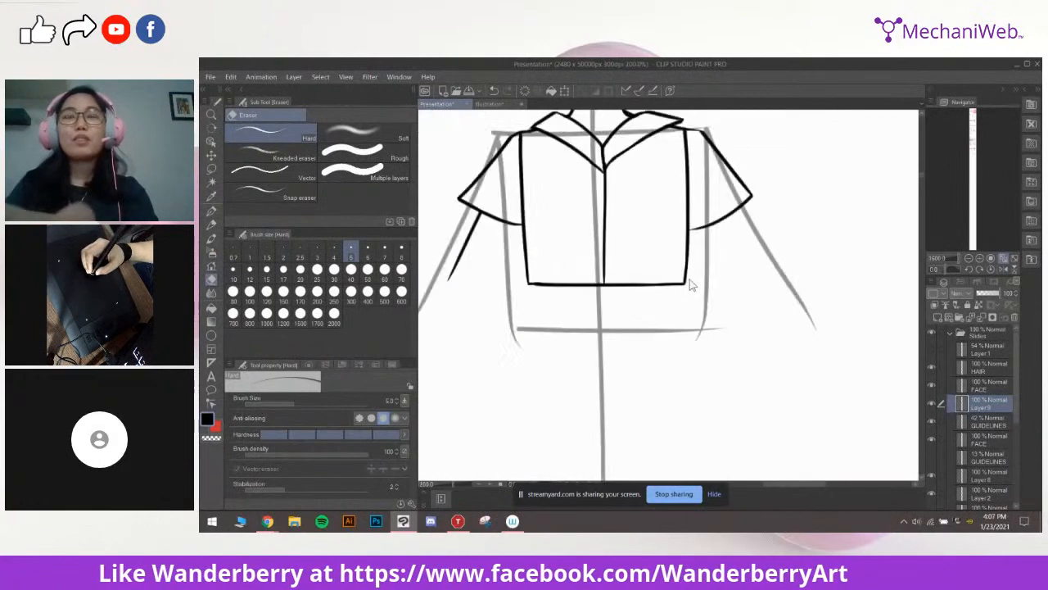
mouse_move(580, 281)
left_mouse_down()
mouse_move(699, 305)
mouse_move(683, 293)
left_mouse_up()
key("p")
scroll(699, 306, "up", 1)
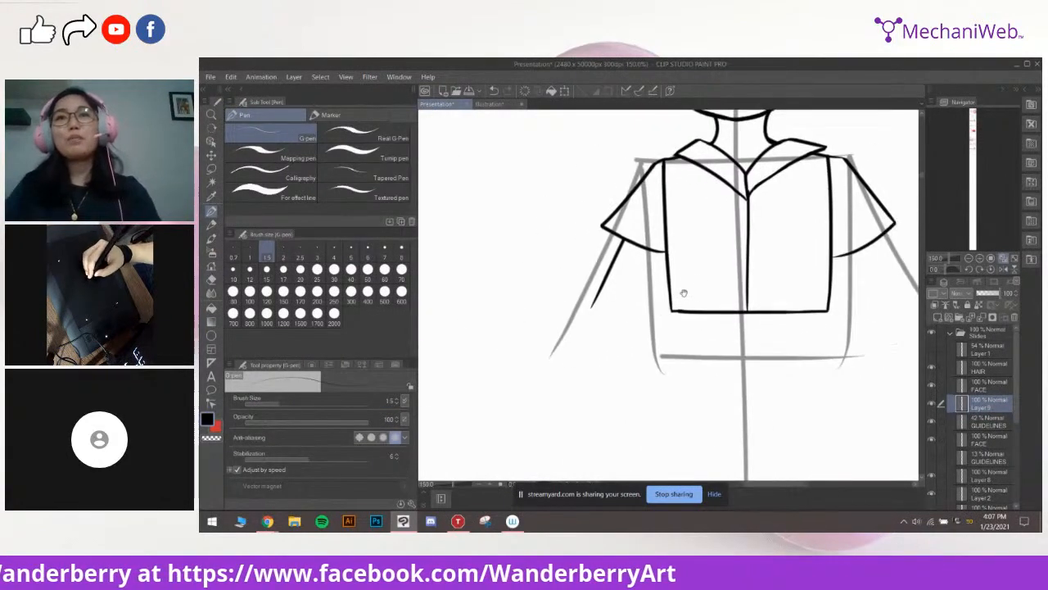
Set the pen size to 4 and ink the inner arm line below the sleeve on the drawing's left
left_click_drag(731, 268, 694, 282)
key("]")
key("]")
key("]")
key("]")
key("]")
key("]")
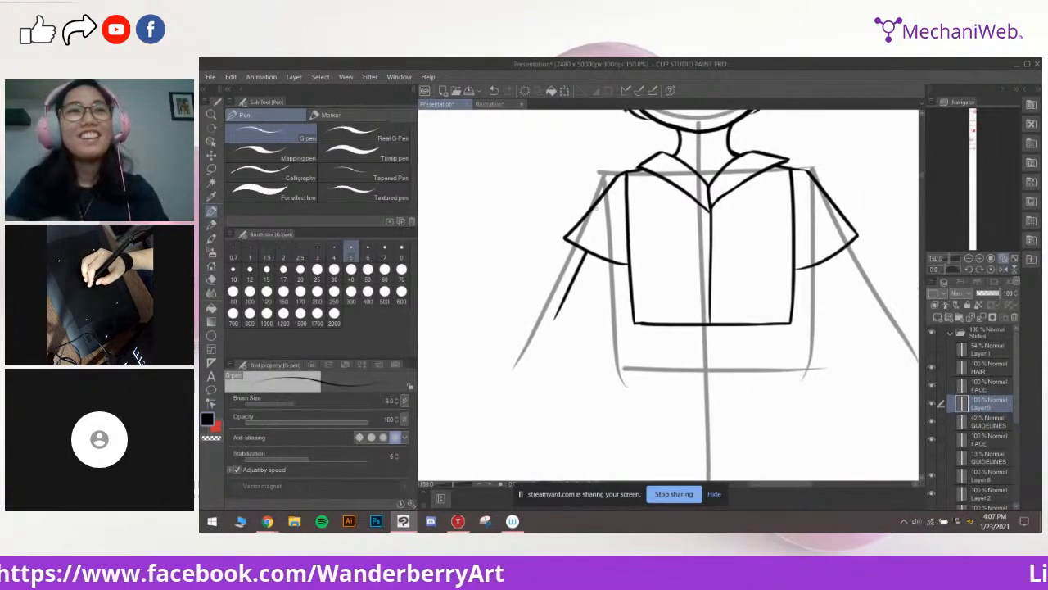
mouse_move(597, 278)
left_mouse_down()
mouse_move(614, 270)
mouse_move(565, 271)
left_mouse_up()
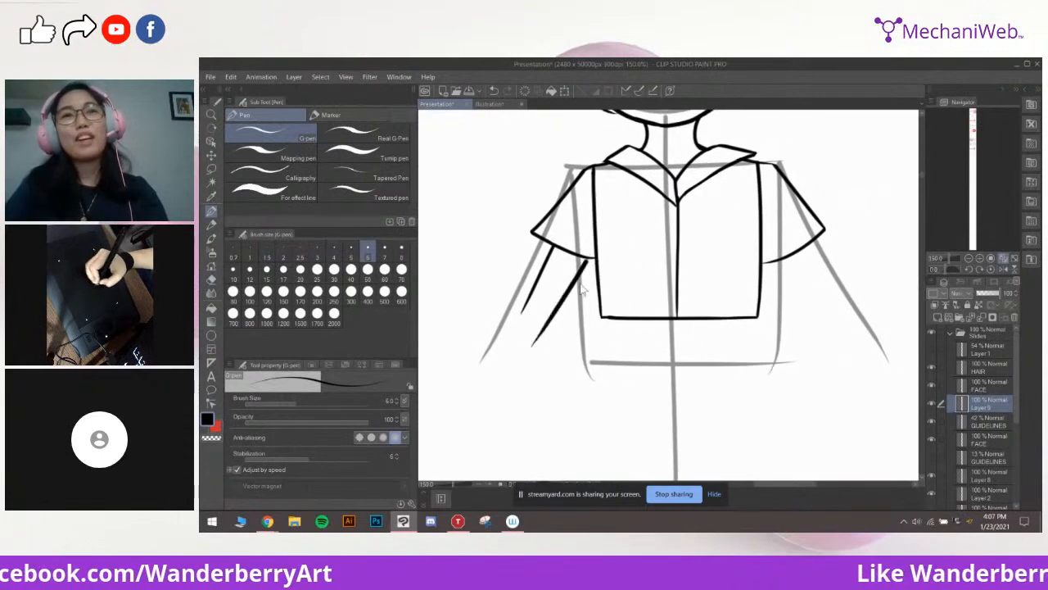
key("bracketleft")
key("bracketleft")
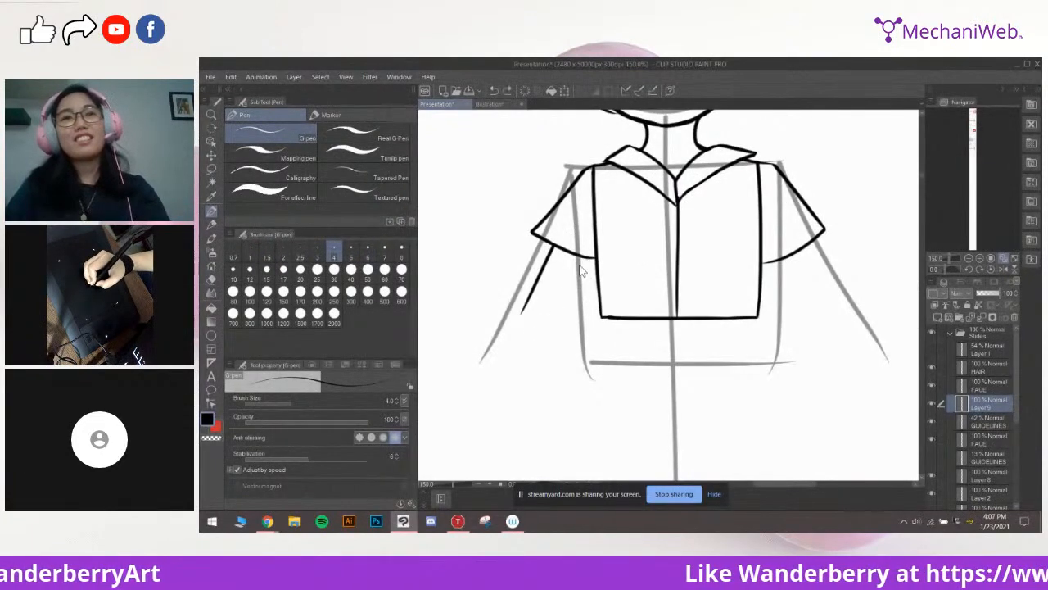
Ink both lines of the arm below the sleeve on the drawing's right, ending in a rounded hand
left_click_drag(688, 301, 612, 327)
key("ctrl+z")
left_click_drag(737, 270, 775, 373)
key("ctrl+z")
mouse_move(704, 285)
left_mouse_down()
mouse_move(750, 382)
mouse_move(745, 344)
left_mouse_up()
key("ctrl+z")
key("ctrl+z")
key("ctrl+z")
key("ctrl+z")
left_click_drag(735, 251, 773, 332)
mouse_move(784, 344)
left_mouse_down()
mouse_move(788, 315)
mouse_move(763, 328)
mouse_move(788, 295)
left_mouse_up()
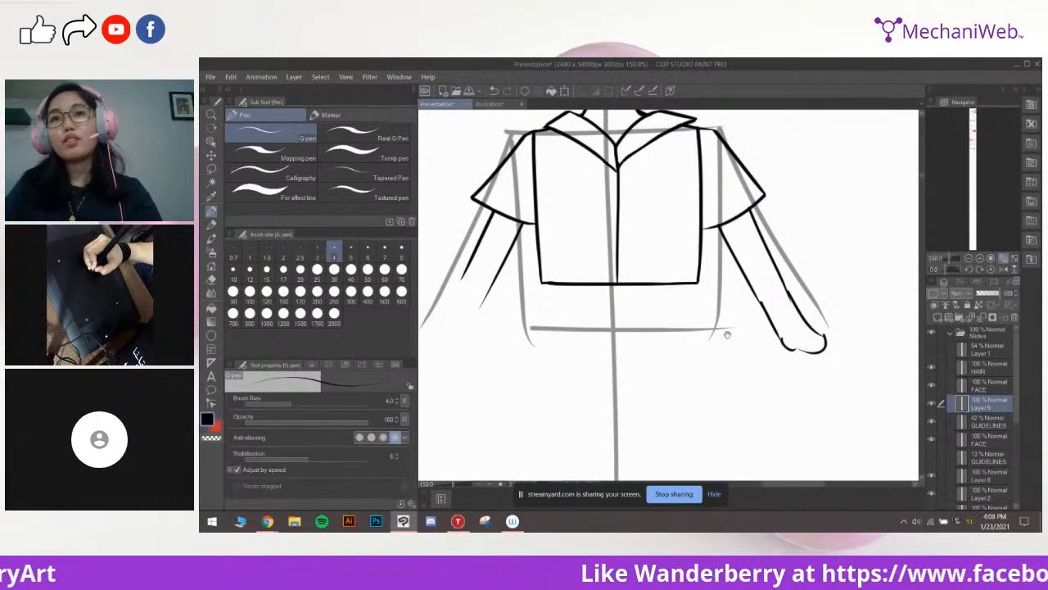
Erase the overlapping stroke ends along both forearm lines of the arm on the drawing's right
left_click_drag(751, 338, 712, 345)
scroll(791, 255, "up", 3)
left_click_drag(781, 353, 792, 236)
key("e")
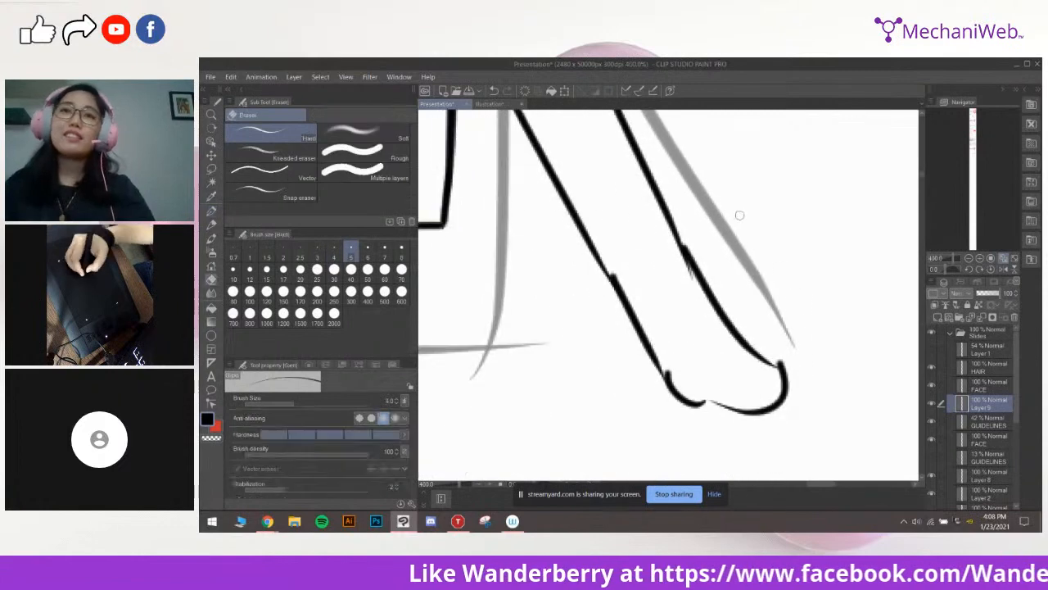
left_click_drag(696, 295, 697, 295)
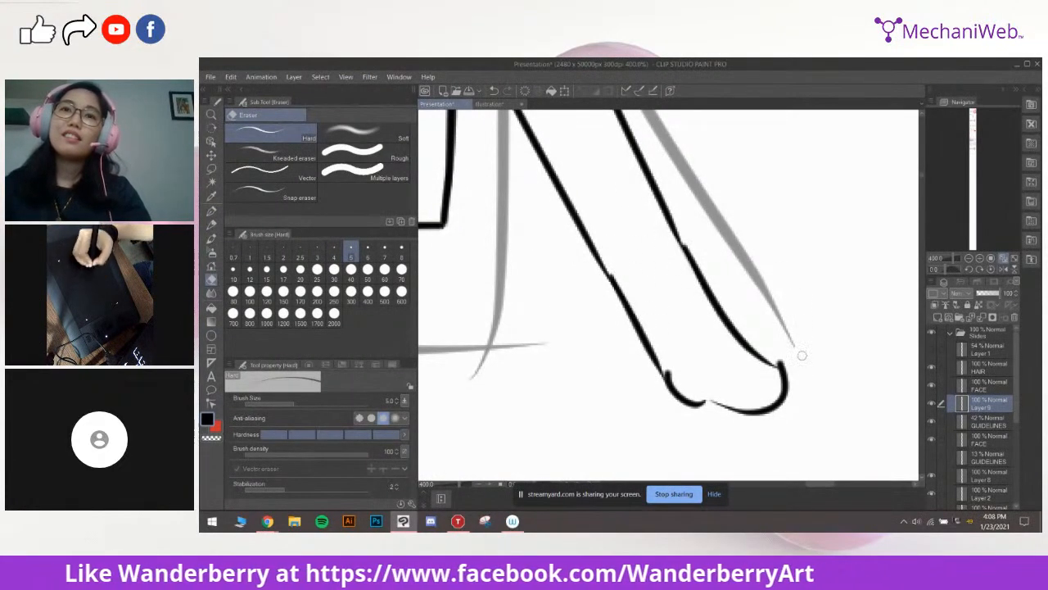
Close the gap in the underside of the hand on the drawing's right with the pen at size 2.5
left_click_drag(701, 362, 770, 292)
key("p")
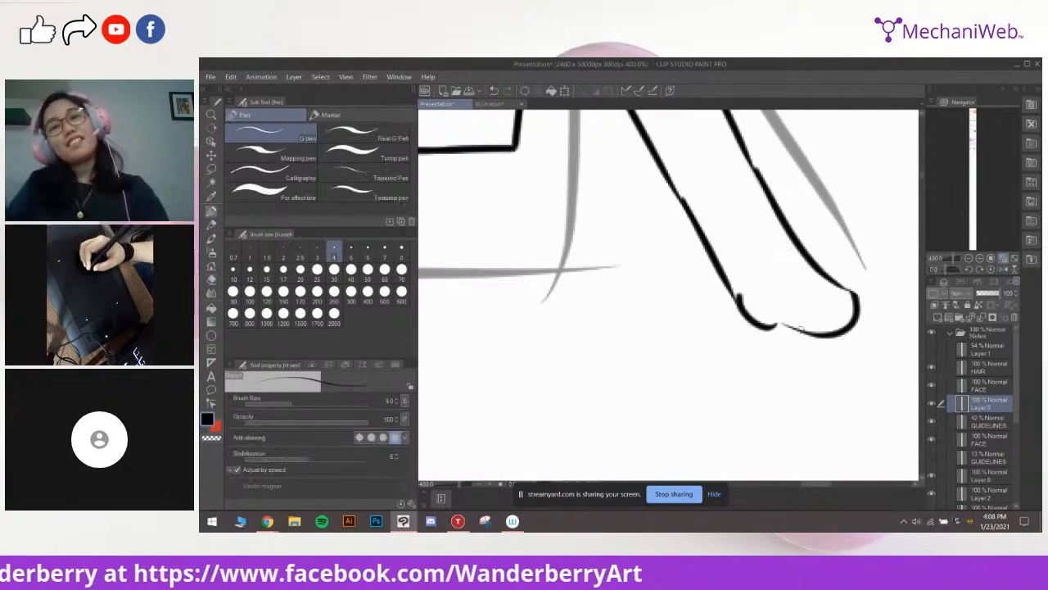
key("bracketleft")
key("bracketleft")
left_click_drag(802, 332, 778, 326)
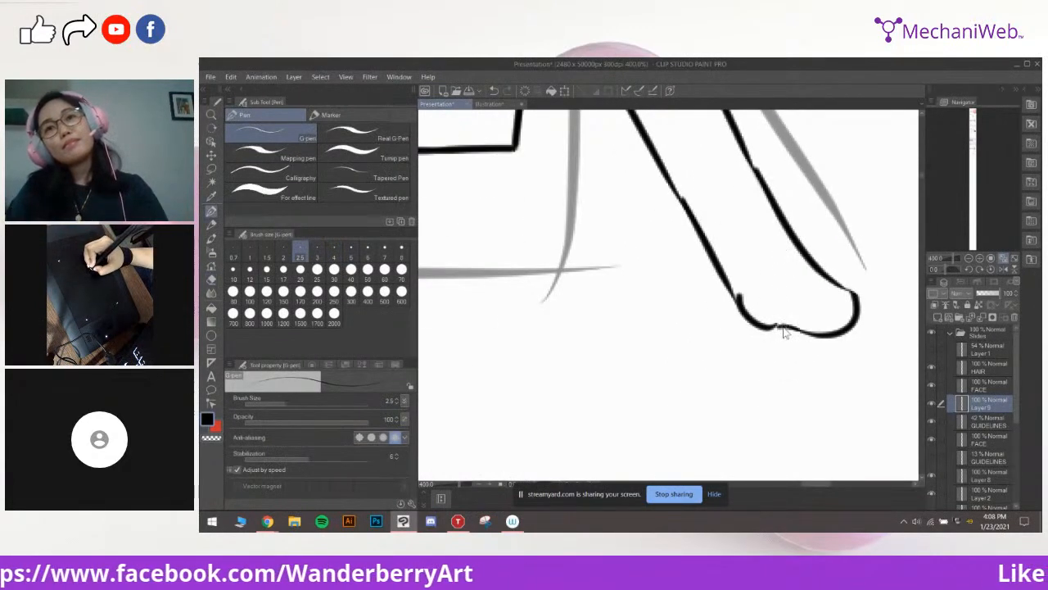
key("ctrl+x")
left_click(660, 238)
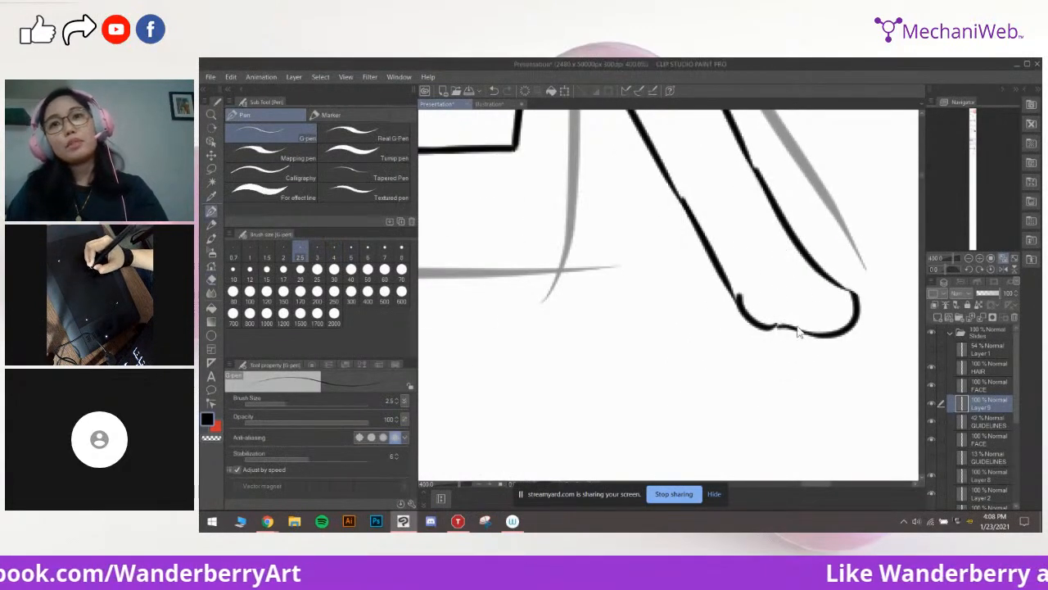
left_click_drag(805, 323, 747, 339)
key("e")
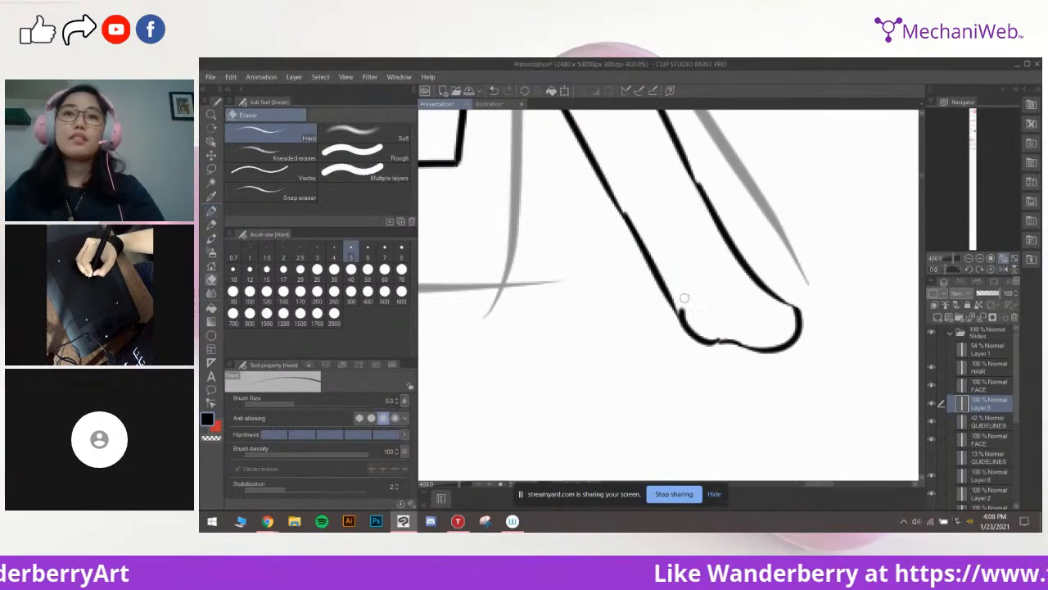
Extend the outer forearm line down to the wrist on the drawing's left with the pen at size 3
scroll(645, 229, "down", 5)
scroll(643, 229, "up", 1)
mouse_move(514, 255)
left_mouse_down()
mouse_move(697, 296)
mouse_move(788, 376)
mouse_move(630, 297)
mouse_move(663, 273)
left_mouse_up()
scroll(715, 306, "up", 2)
key("p")
mouse_move(632, 230)
left_mouse_down()
mouse_move(572, 330)
mouse_move(617, 298)
mouse_move(577, 313)
left_mouse_up()
key("ctrl+z")
key("]")
key("ctrl+z")
key("ctrl+z")
left_click_drag(641, 209, 576, 324)
key("ctrl+z")
key("ctrl+z")
Ink the inner forearm line and the rounded hand of the arm on the drawing's left
left_click_drag(643, 202, 587, 309)
left_click_drag(676, 226, 619, 322)
left_click_drag(635, 304, 629, 291)
key("ctrl+z")
key("ctrl+z")
key("ctrl+z")
left_click_drag(632, 204, 579, 300)
key("ctrl+z")
left_click_drag(617, 188, 565, 284)
key("ctrl+z")
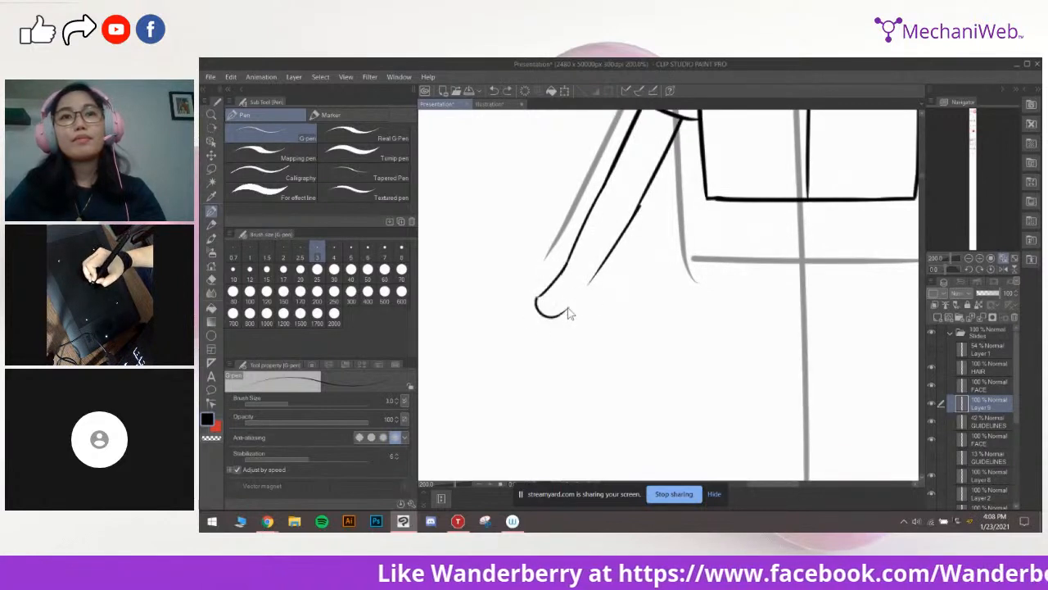
left_click_drag(602, 270, 583, 305)
Set the G-pen's brush size to 6
scroll(819, 239, "down", 3)
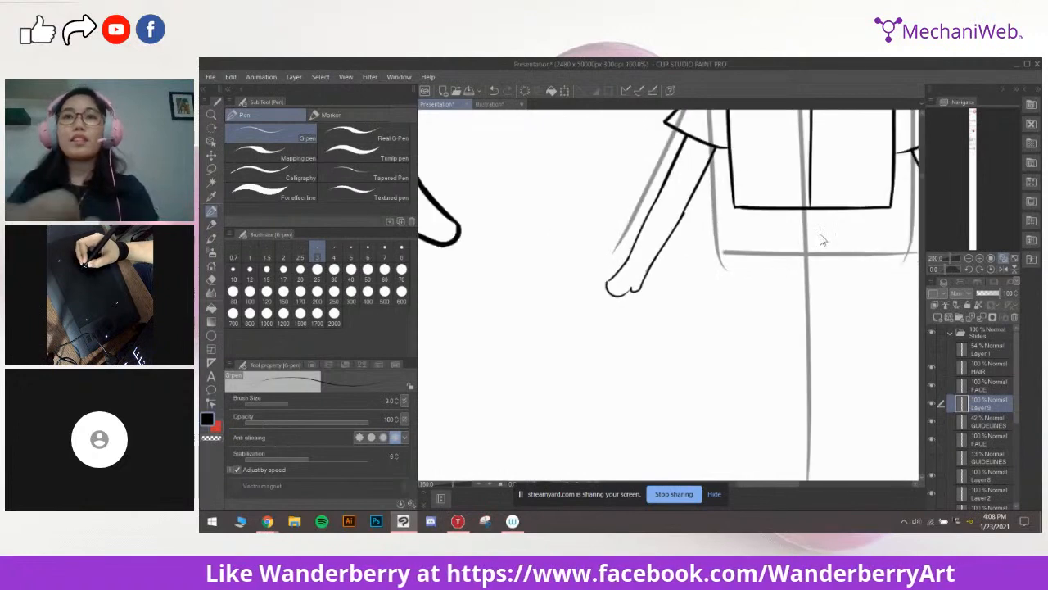
left_click_drag(858, 264, 743, 345)
scroll(742, 345, "up", 2)
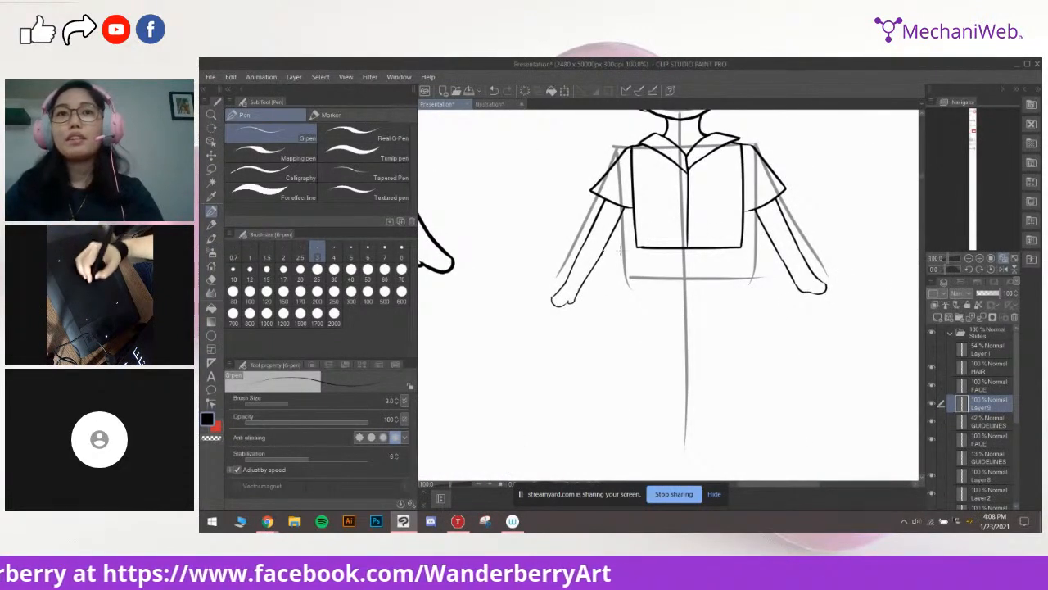
key("bracketright")
key("bracketright")
key("bracketright")
key("bracketright")
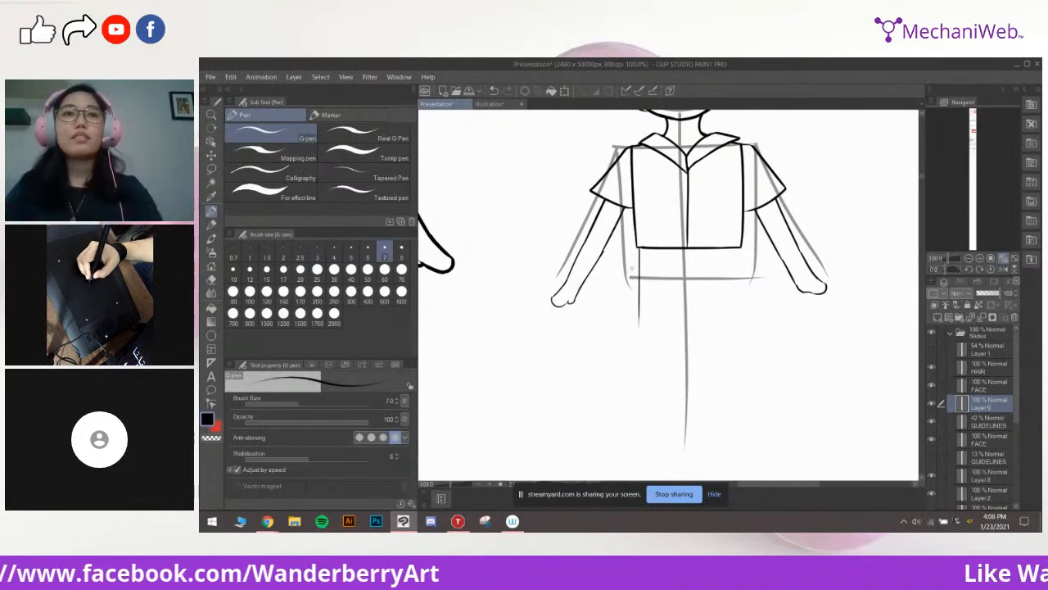
key("bracketleft")
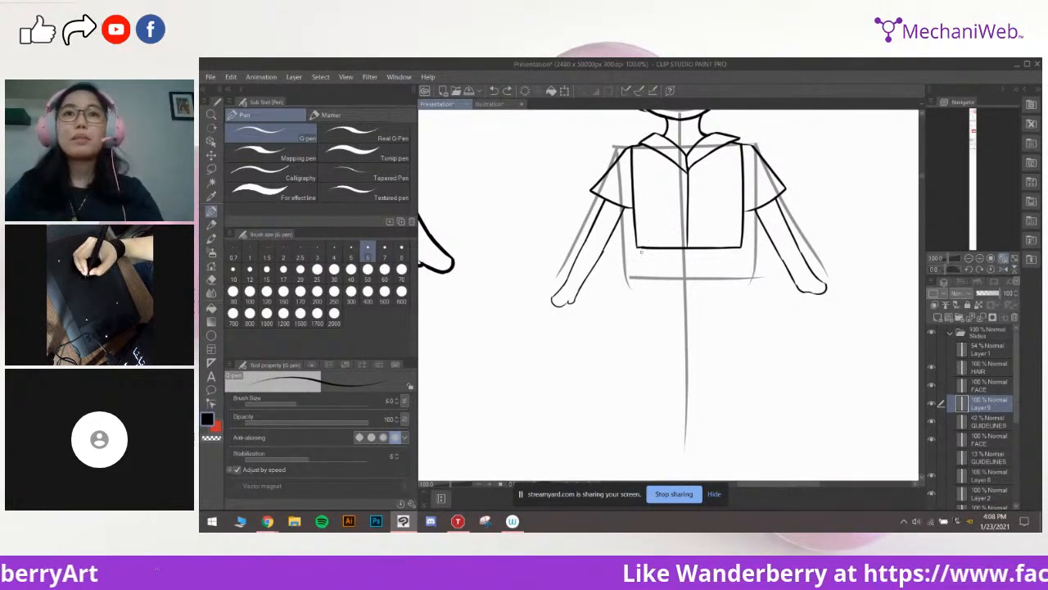
left_click_drag(635, 247, 631, 352)
key("ctrl+z")
left_click_drag(636, 246, 631, 359)
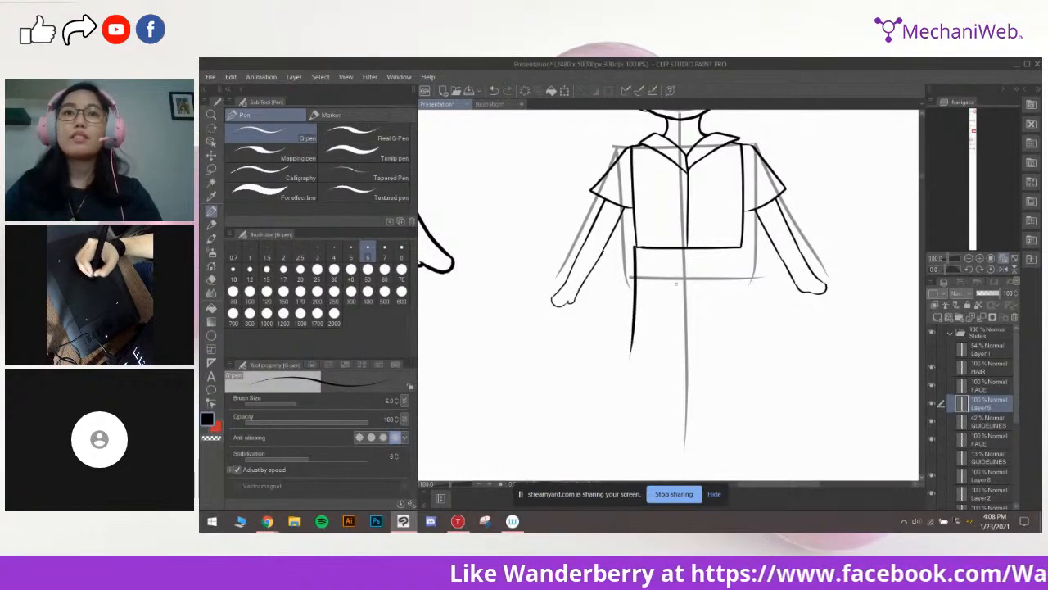
left_click_drag(736, 308, 734, 366)
mouse_move(775, 255)
left_mouse_down()
mouse_move(756, 321)
mouse_move(763, 254)
left_mouse_up()
key("ctrl+z")
Ink short vertical waist lines below the shirt's bottom edge, slightly inside both of its lower corners
mouse_move(693, 268)
left_mouse_down()
mouse_move(695, 255)
mouse_move(653, 269)
left_mouse_up()
key("ctrl+z")
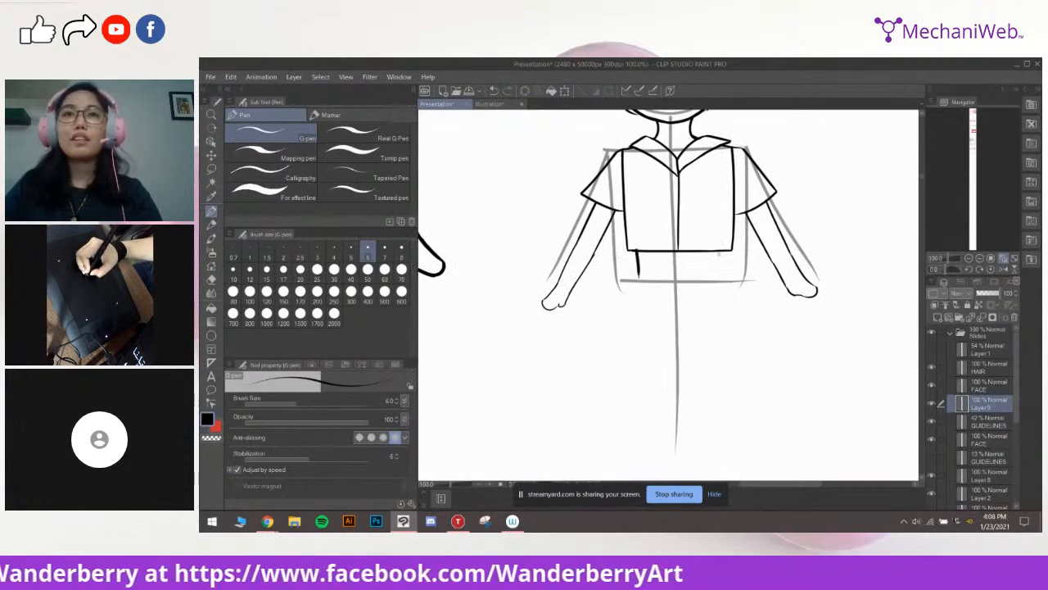
left_click_drag(719, 252, 721, 276)
Ink a V-shaped waistband beneath the waist lines, using pen size 5 for its lower edge
mouse_move(723, 274)
left_mouse_down()
mouse_move(721, 261)
mouse_move(716, 274)
left_mouse_up()
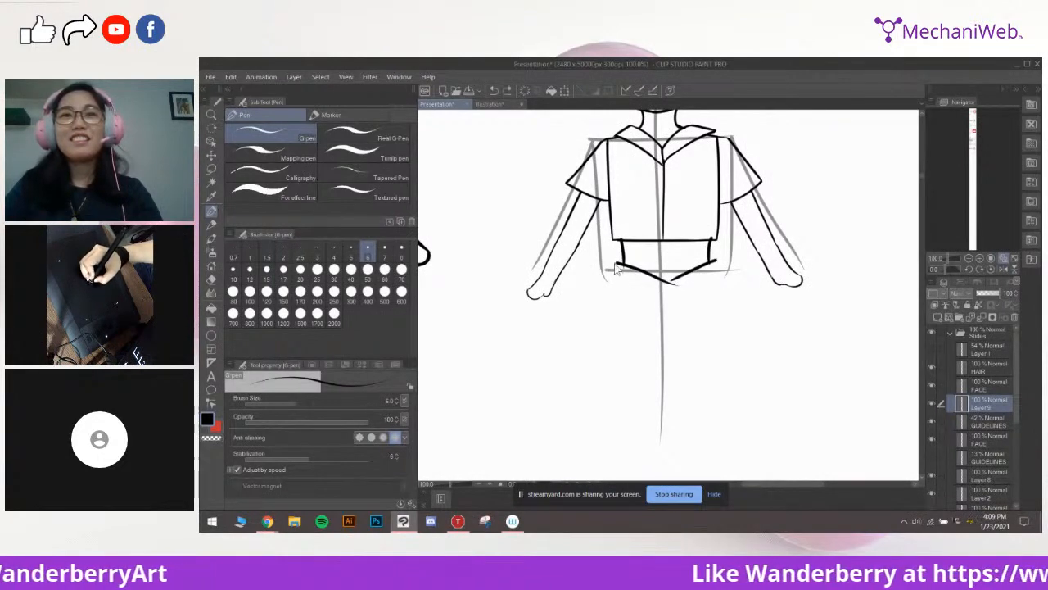
key("bracketleft")
key("bracketleft")
key("bracketright")
left_click_drag(610, 270, 660, 301)
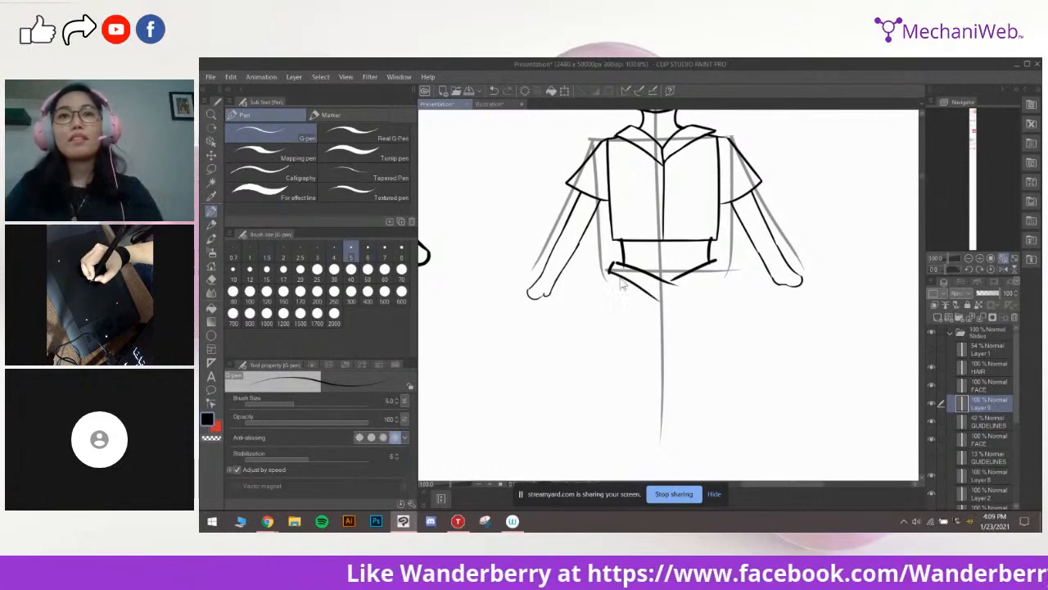
Ink the outer trouser leg line slanting outward from the waistband on the drawing's left
mouse_move(621, 254)
left_mouse_down()
mouse_move(615, 243)
mouse_move(592, 402)
left_mouse_up()
key("ctrl+z")
left_click_drag(616, 361, 624, 303)
key("ctrl+z")
mouse_move(620, 206)
left_mouse_down()
mouse_move(600, 346)
mouse_move(579, 342)
left_mouse_up()
key("ctrl+z")
key("ctrl+z")
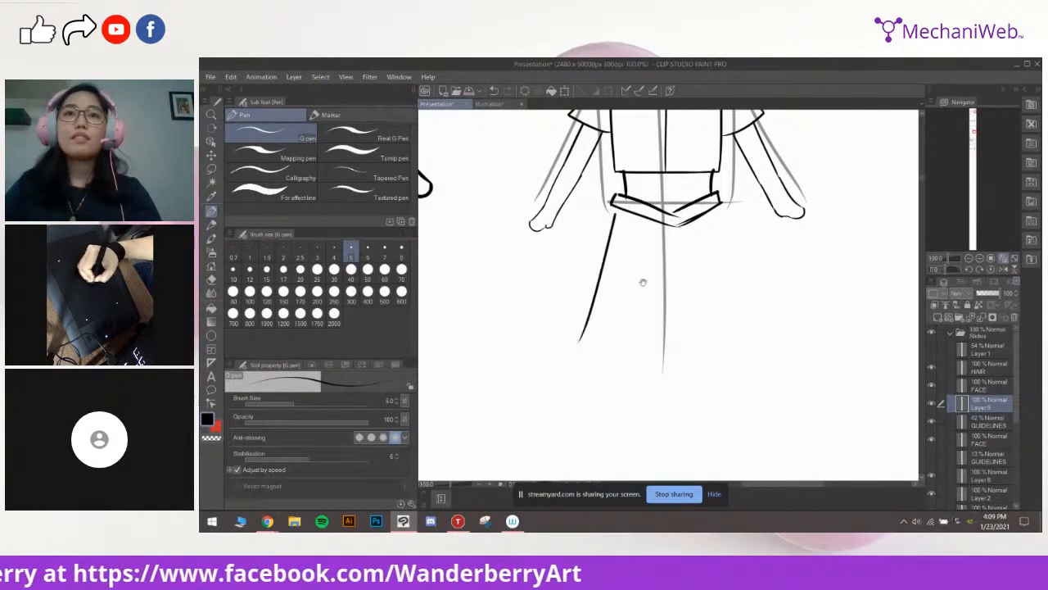
Ink the matching outer trouser leg line from the waistband on the drawing's right
left_click_drag(644, 254, 622, 266)
key("ctrl+z")
mouse_move(695, 221)
left_mouse_down()
mouse_move(719, 368)
mouse_move(725, 383)
mouse_move(738, 381)
left_mouse_up()
key("ctrl+z")
Ink a short curved crotch line across the centre guideline between the two outer leg lines
left_click_drag(703, 320, 723, 289)
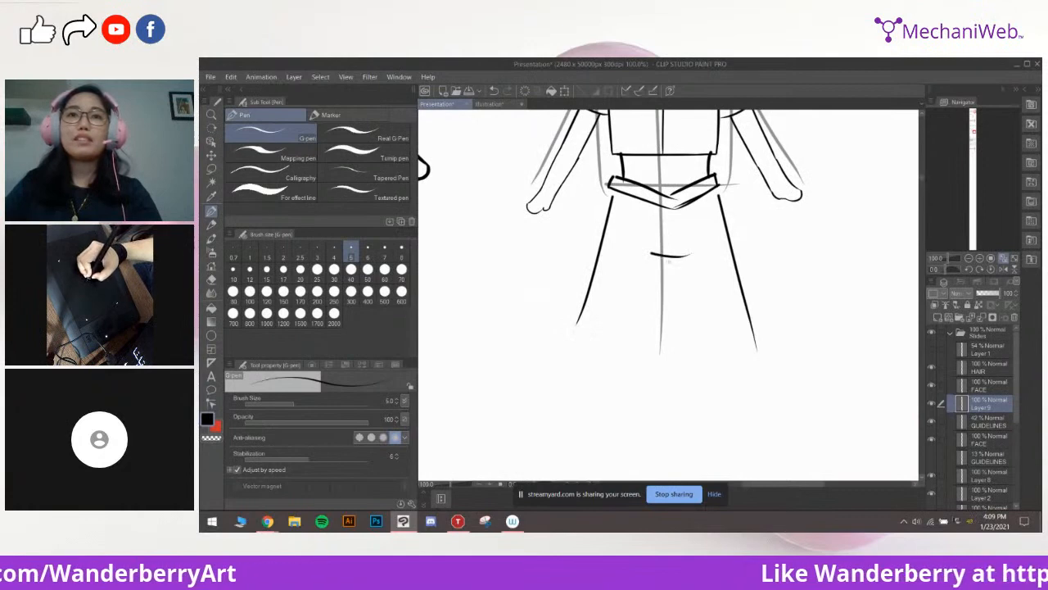
mouse_move(692, 282)
left_mouse_down()
mouse_move(698, 250)
mouse_move(667, 357)
left_mouse_up()
key("ctrl+z")
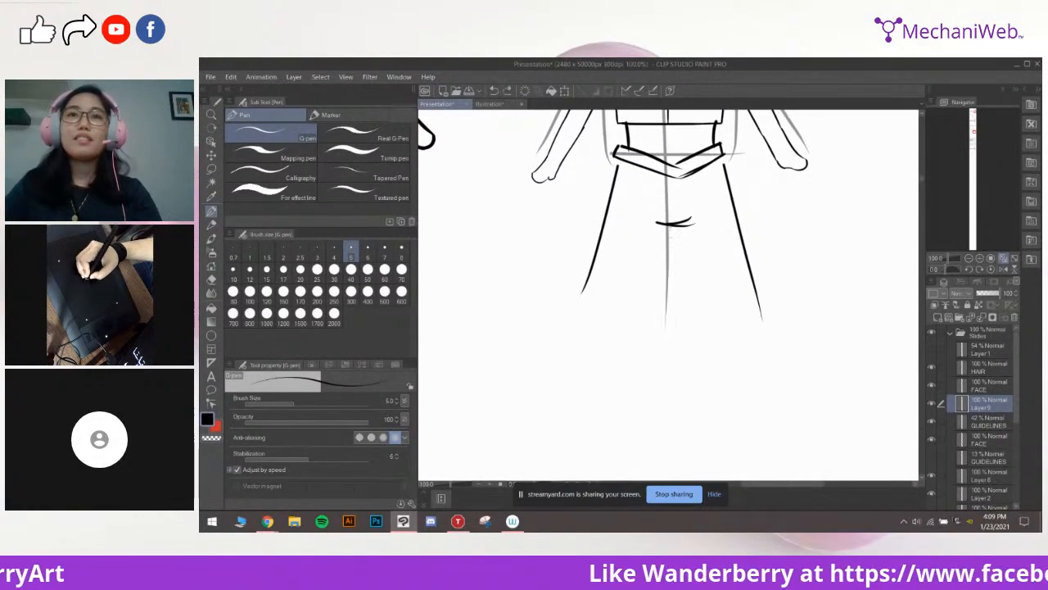
Draw the left trouser leg's outer edge and inner seam with the G pen, and start its curved hem from both corners
left_click_drag(671, 230, 661, 343)
left_click_drag(659, 320, 644, 321)
left_click_drag(587, 240, 560, 336)
mouse_move(608, 248)
left_mouse_down()
mouse_move(573, 445)
mouse_move(615, 257)
mouse_move(596, 235)
mouse_move(561, 335)
left_mouse_up()
key("ctrl+z")
key("ctrl+z")
mouse_move(590, 227)
left_mouse_down()
mouse_move(559, 325)
mouse_move(561, 309)
mouse_move(603, 329)
mouse_move(590, 341)
left_mouse_up()
key("ctrl+z")
key("ctrl+z")
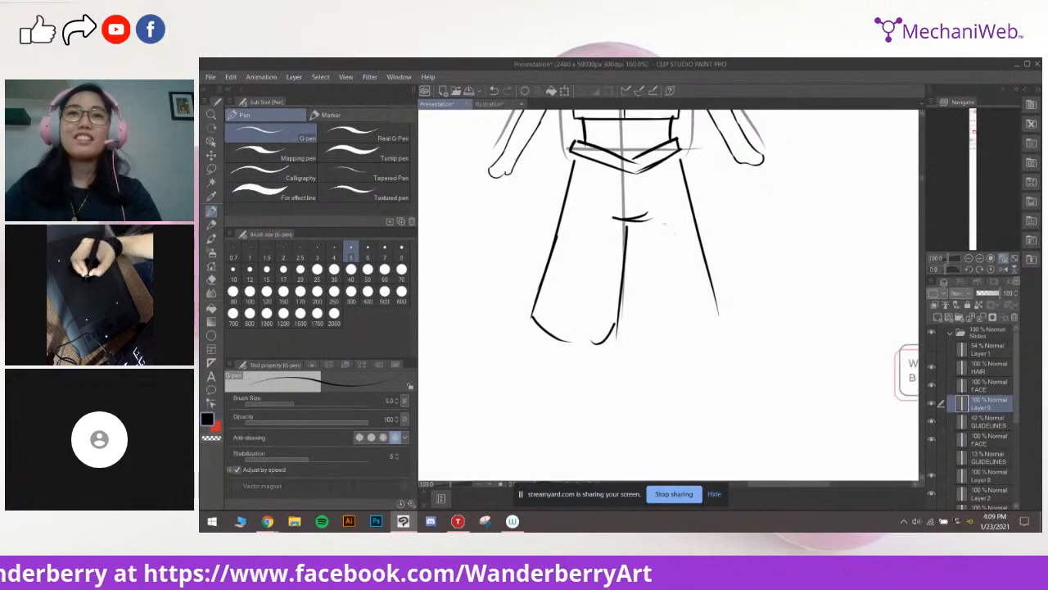
Draw the right trouser leg's inner and outer edges, flaring outward, and close them with a curved hem
left_click_drag(629, 225, 663, 334)
left_click_drag(681, 227, 647, 393)
key("ctrl+z")
key("ctrl+z")
left_click_drag(620, 281, 651, 392)
mouse_move(663, 383)
left_mouse_down()
mouse_move(661, 339)
mouse_move(718, 303)
left_mouse_up()
key("ctrl+z")
left_click_drag(693, 238, 718, 311)
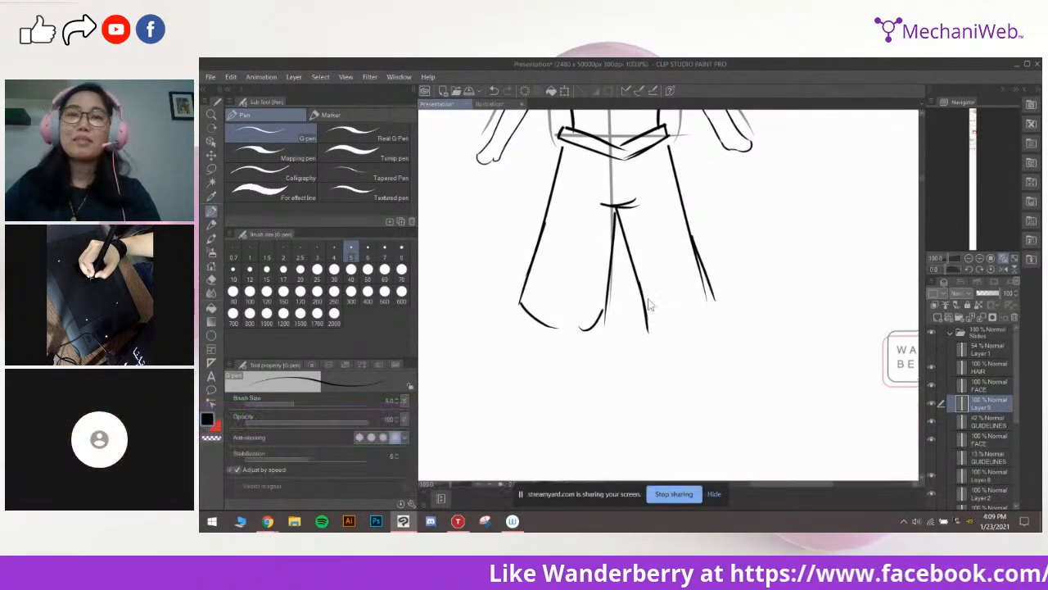
scroll(721, 298, "up", 3)
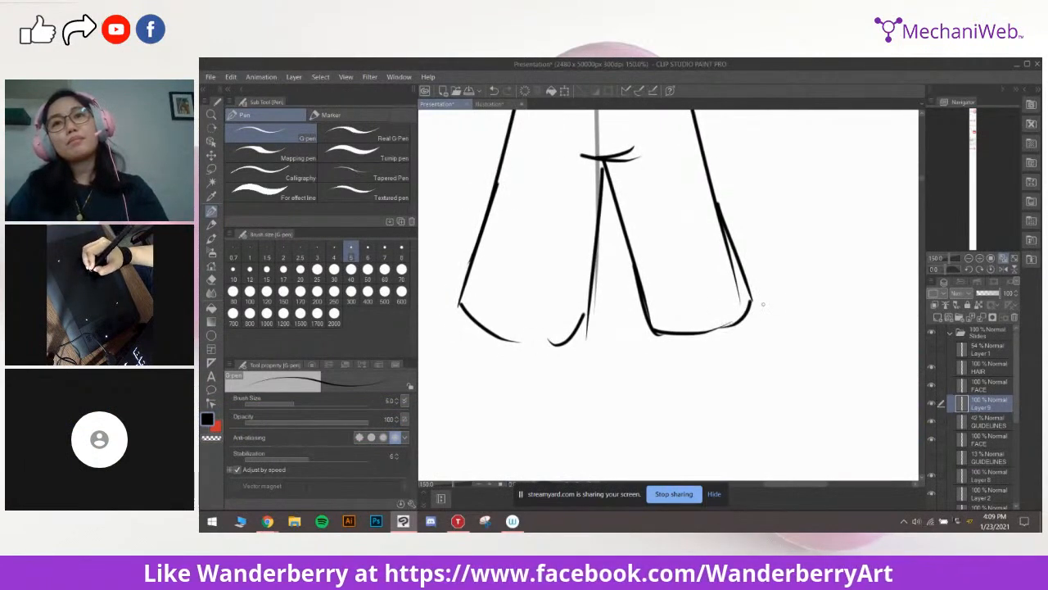
Erase the short hook at the inner end of the left trouser leg's hem with the Hard eraser
scroll(749, 294, "up", 3)
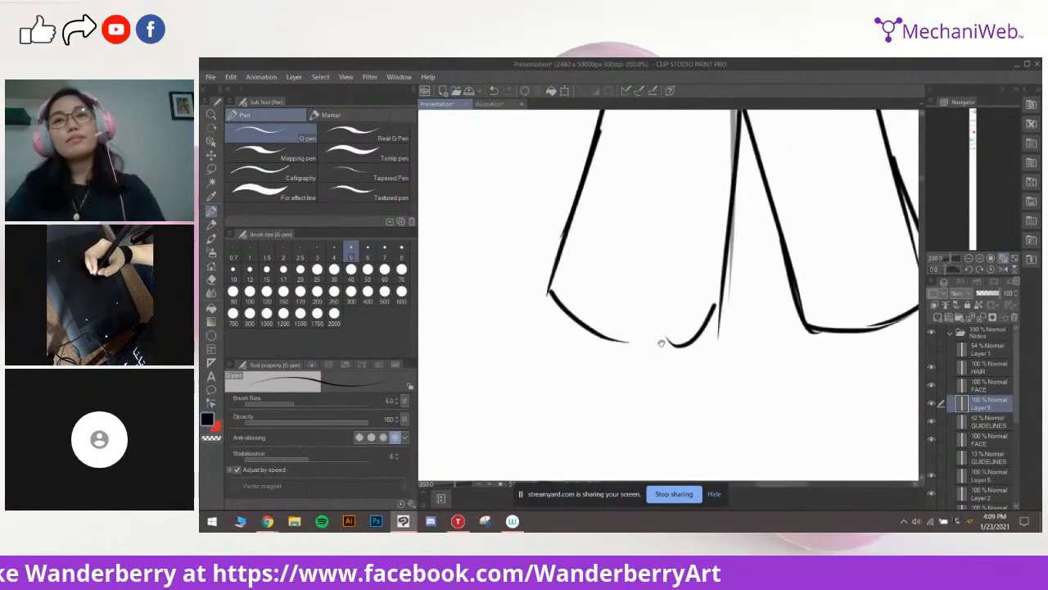
key("e")
key("bracketright")
key("bracketright")
key("bracketright")
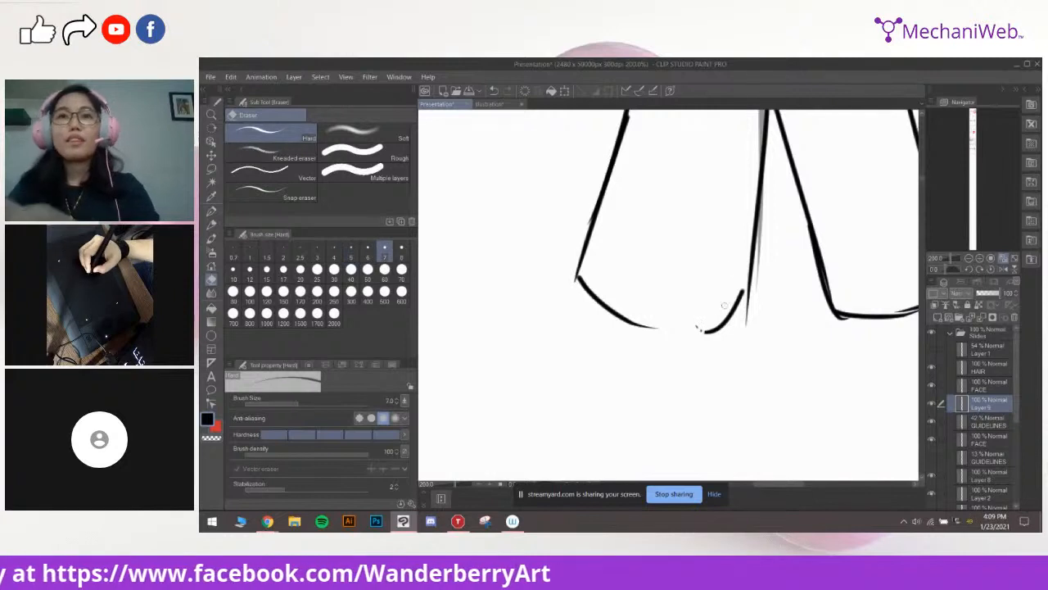
mouse_move(702, 306)
left_mouse_down()
mouse_move(734, 272)
mouse_move(730, 318)
left_mouse_up()
key("p")
key("ctrl+z")
Redraw the left trouser leg's hem as one continuous curve that meets the inner seam with the G pen
mouse_move(748, 274)
left_mouse_down()
mouse_move(723, 331)
mouse_move(709, 328)
left_mouse_up()
left_click_drag(702, 266, 681, 263)
key("ctrl+z")
mouse_move(727, 291)
left_mouse_down()
mouse_move(708, 327)
mouse_move(656, 327)
left_mouse_up()
key("ctrl+z")
key("ctrl+z")
key("ctrl+z")
left_click_drag(726, 312, 615, 323)
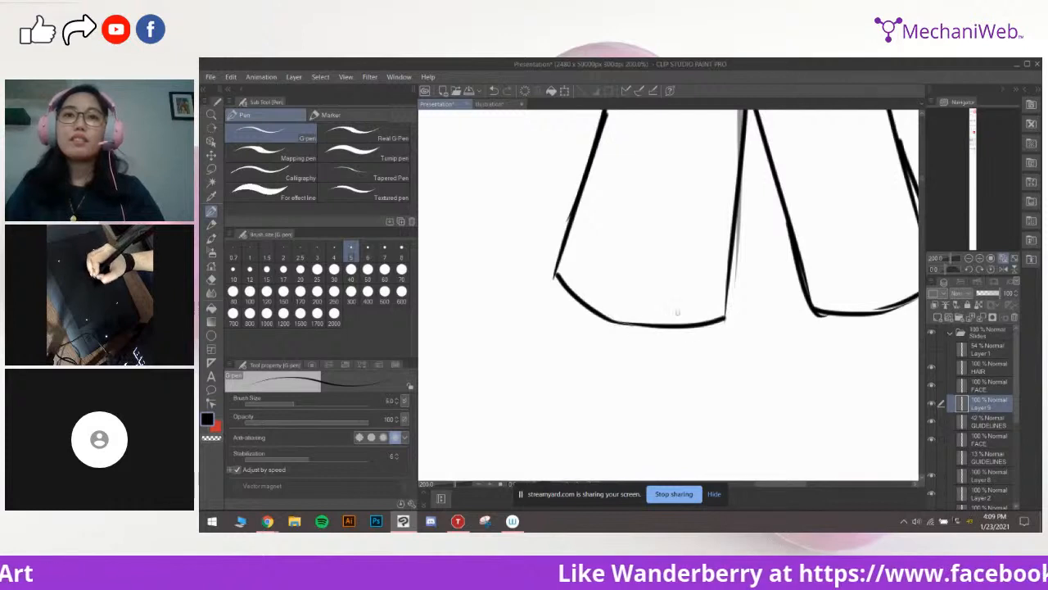
left_click_drag(750, 219, 691, 248)
key("ctrl+z")
left_click_drag(661, 342, 671, 289)
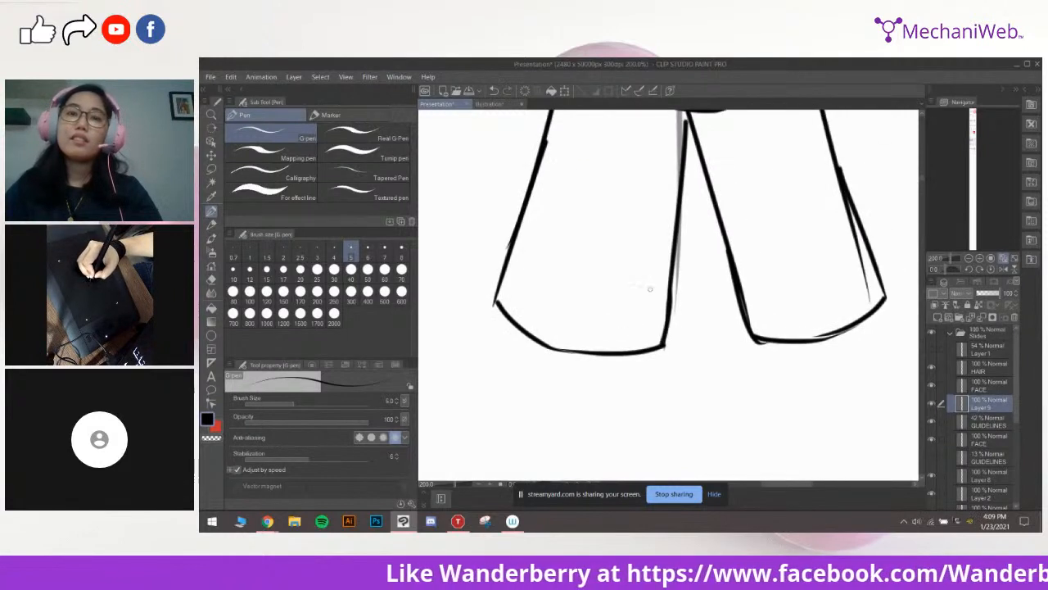
Clean up the stray line ends along the left trouser leg's outer edge and hem with the Hard eraser
left_click_drag(583, 290, 690, 300)
key("e")
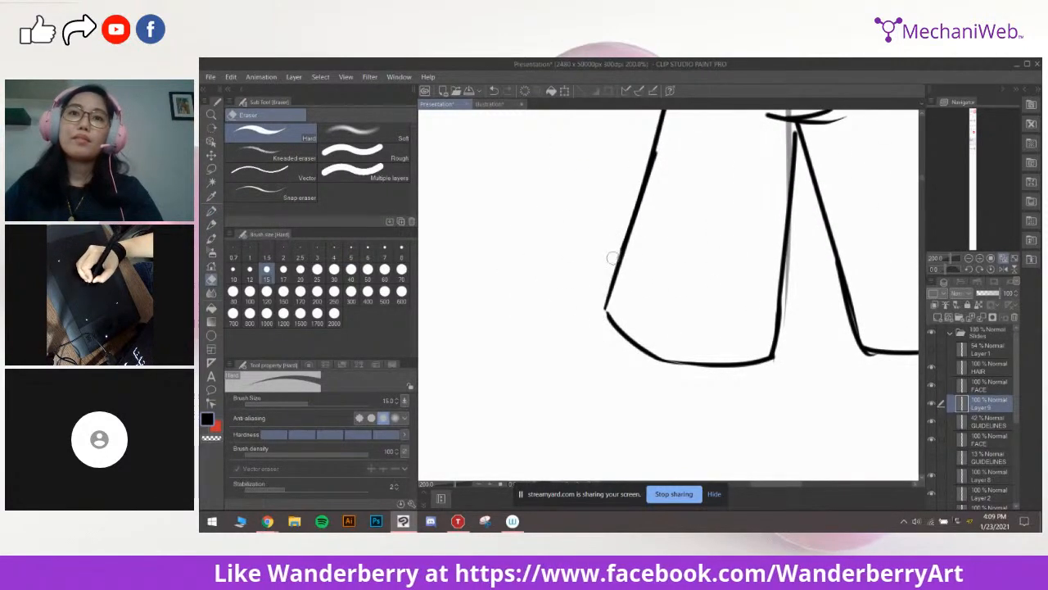
left_click_drag(614, 249, 609, 268)
left_click_drag(825, 248, 605, 293)
scroll(749, 261, "down", 3)
scroll(750, 261, "up", 2)
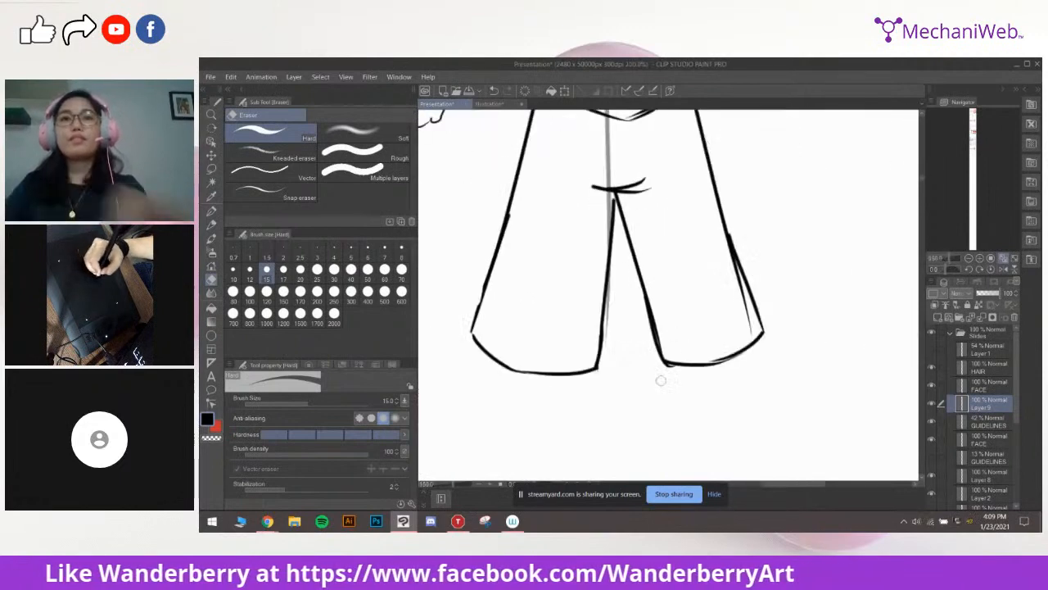
left_click_drag(661, 380, 735, 268)
key("p")
scroll(740, 290, "down", 1)
left_click_drag(777, 323, 753, 332)
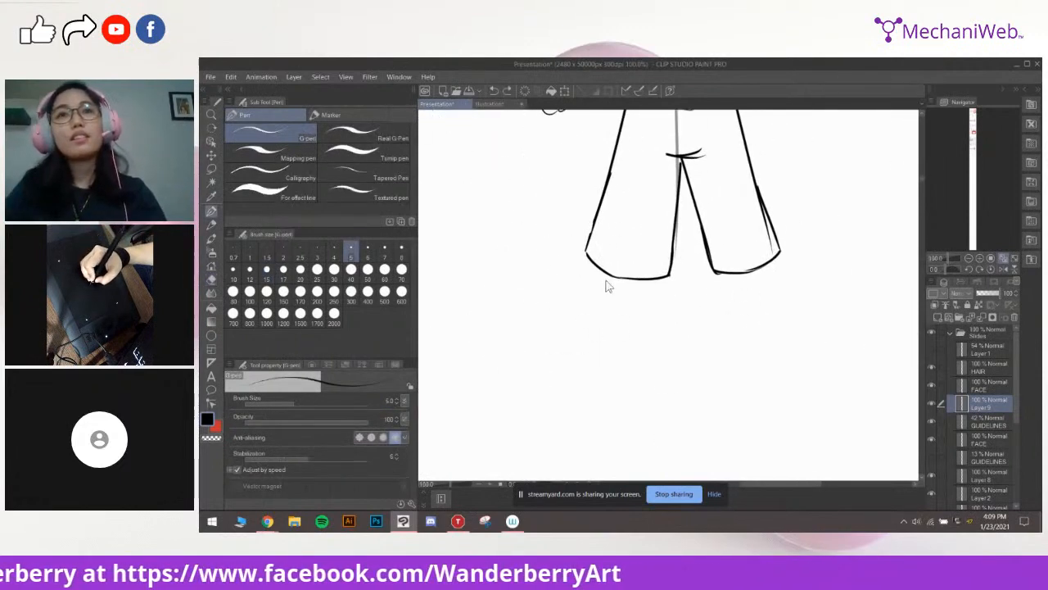
Draw the left lower leg with a small rounded foot below the trouser hem
left_click_drag(639, 281, 632, 315)
key("ctrl+z")
key("ctrl+z")
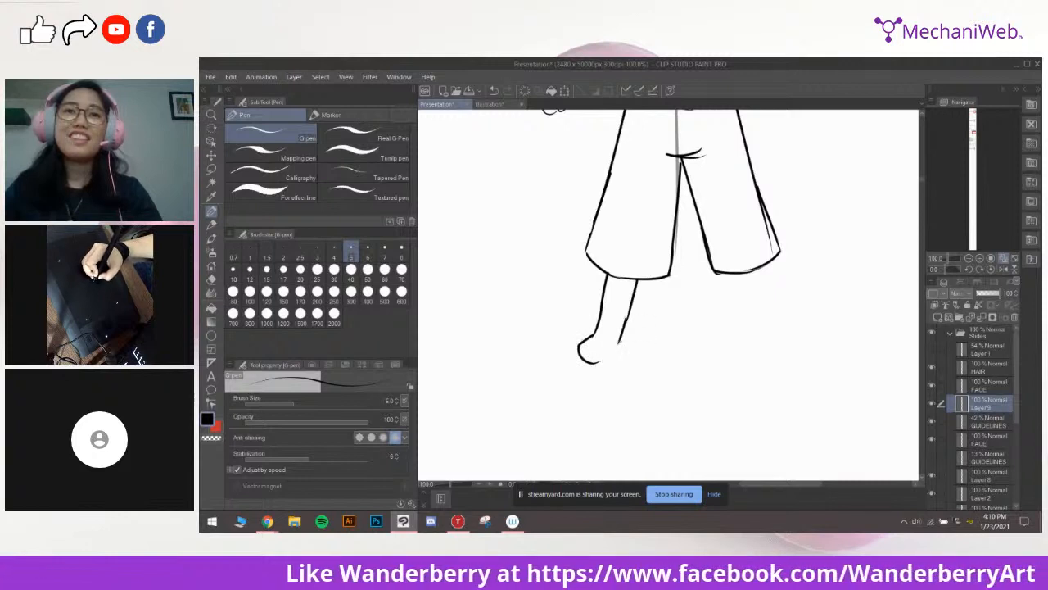
left_click_drag(741, 311, 712, 301)
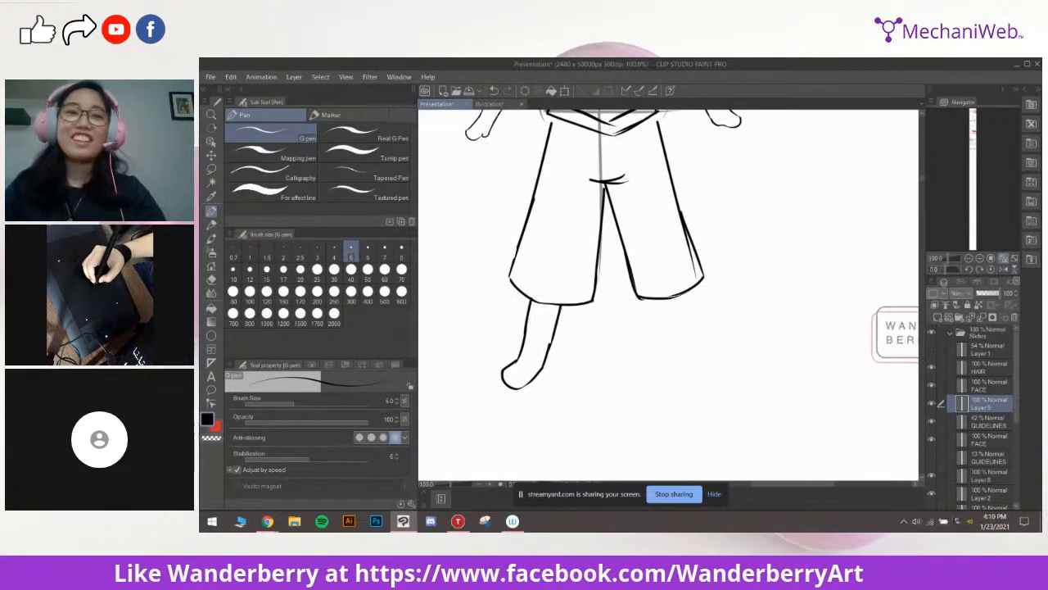
Tidy the rough line marks on the left lower leg with the Hard eraser
key("e")
scroll(568, 297, "up", 1)
left_click_drag(549, 401, 604, 346)
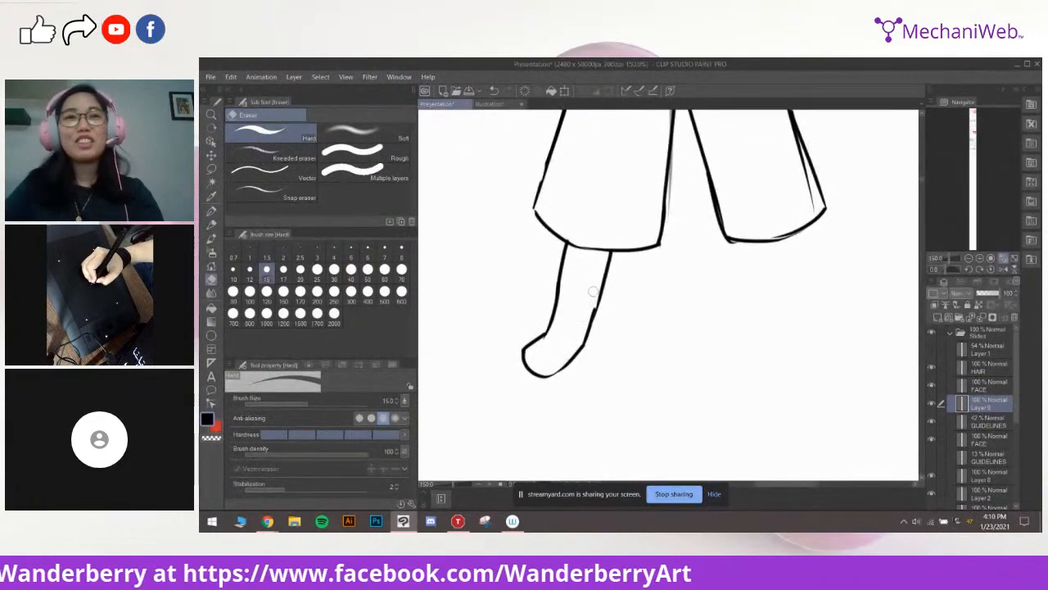
mouse_move(777, 287)
left_mouse_down()
mouse_move(673, 327)
mouse_move(706, 291)
mouse_move(820, 263)
left_mouse_up()
key("p")
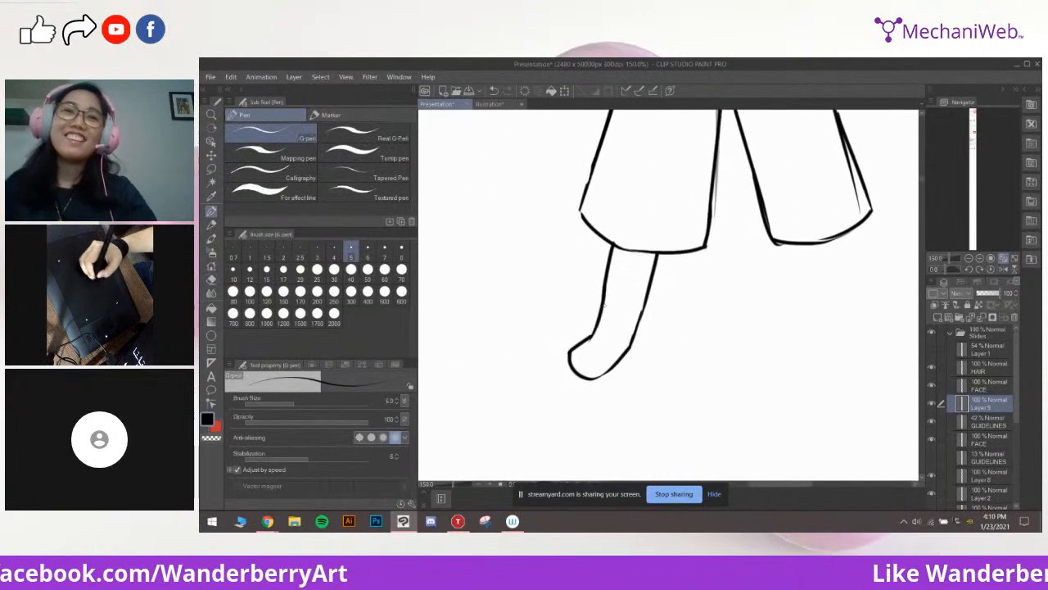
Erase the left foot and redraw the leg's end as a simple curve without a foot
key("e")
left_click_drag(575, 370, 582, 345)
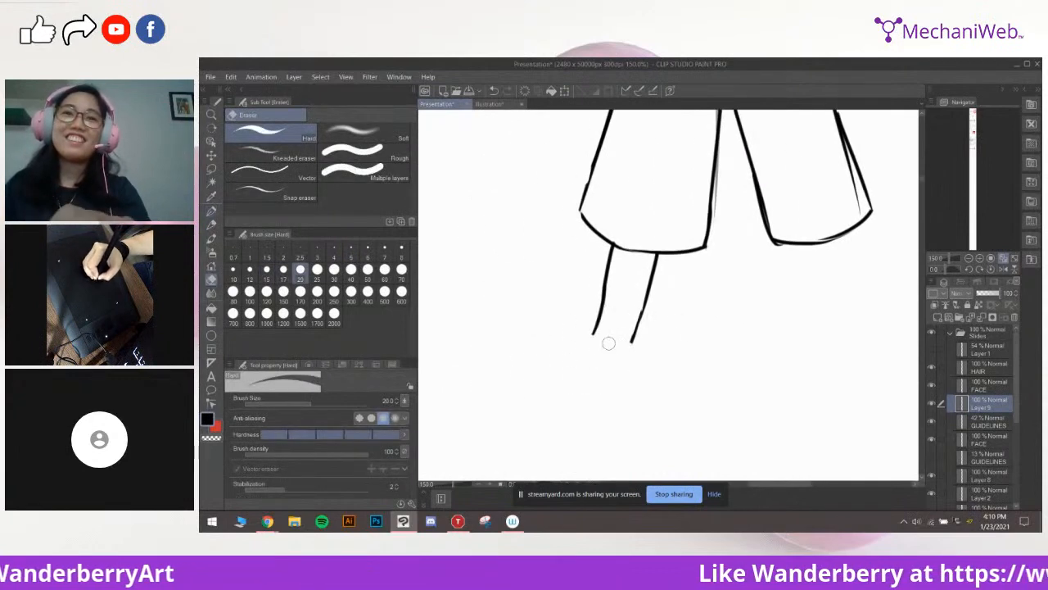
key("p")
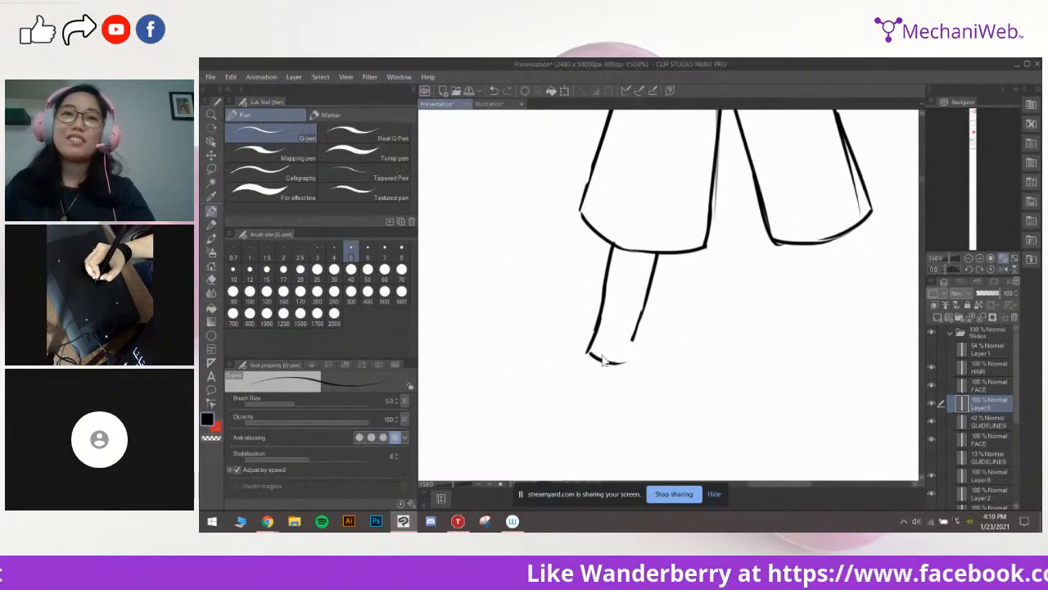
left_click_drag(783, 294, 697, 322)
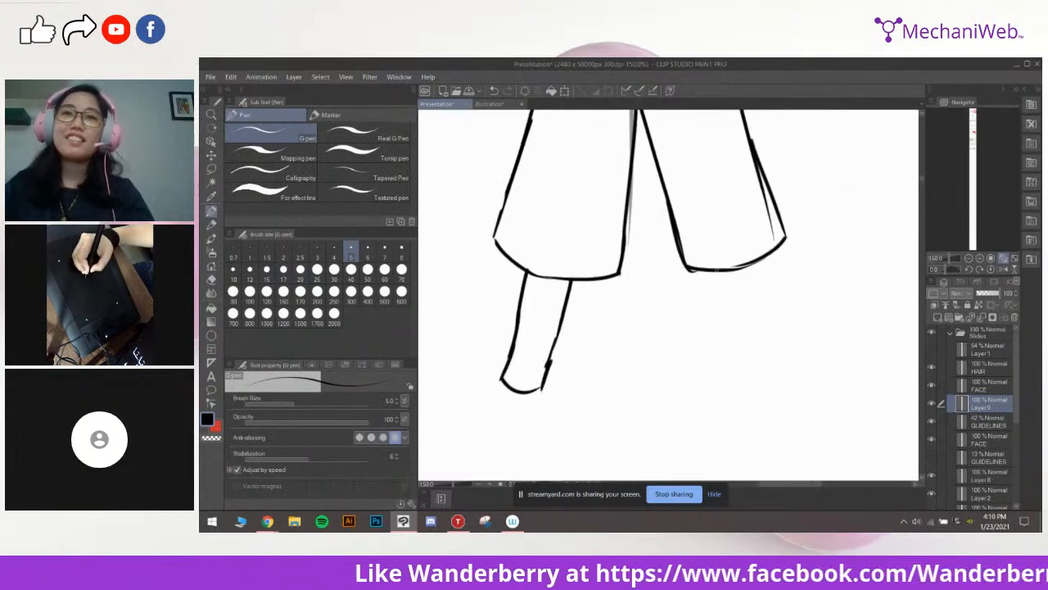
Draw the right lower leg's inner and outer lines slanting outward below the trouser hem
left_click_drag(722, 270, 755, 356)
left_click_drag(761, 259, 792, 354)
key("ctrl+z")
key("ctrl+z")
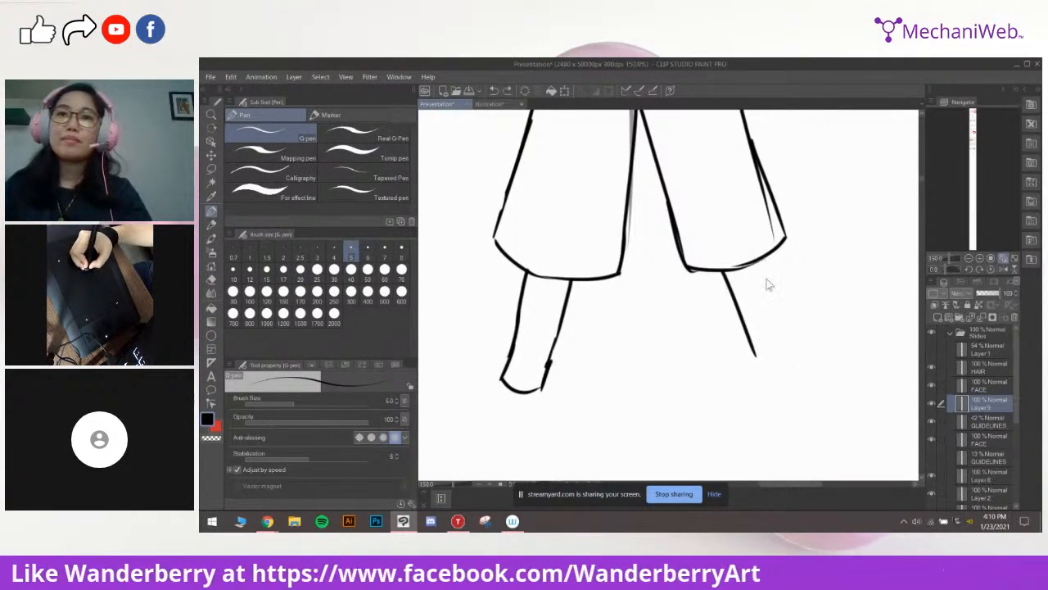
key("ctrl+z")
left_click_drag(761, 262, 793, 348)
key("ctrl+z")
mouse_move(762, 261)
left_mouse_down()
mouse_move(792, 344)
mouse_move(778, 303)
left_mouse_up()
key("ctrl+z")
key("ctrl+z")
mouse_move(759, 261)
left_mouse_down()
mouse_move(789, 342)
mouse_move(765, 376)
left_mouse_up()
key("ctrl+z")
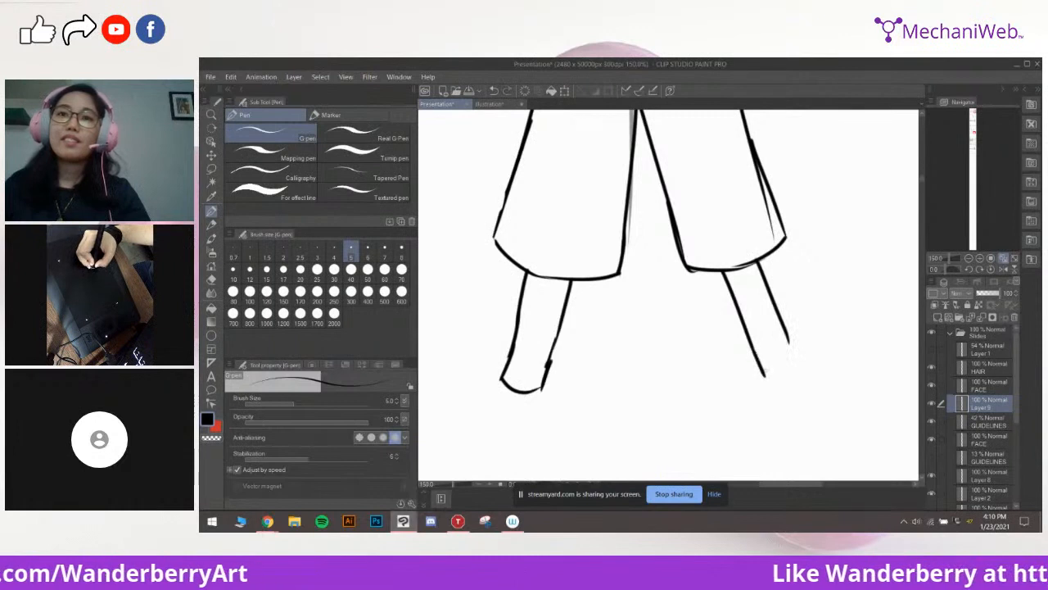
Close the right lower leg with a rounded end and redraw the lower part of its outer edge
key("ctrl+z")
left_click_drag(783, 330, 794, 367)
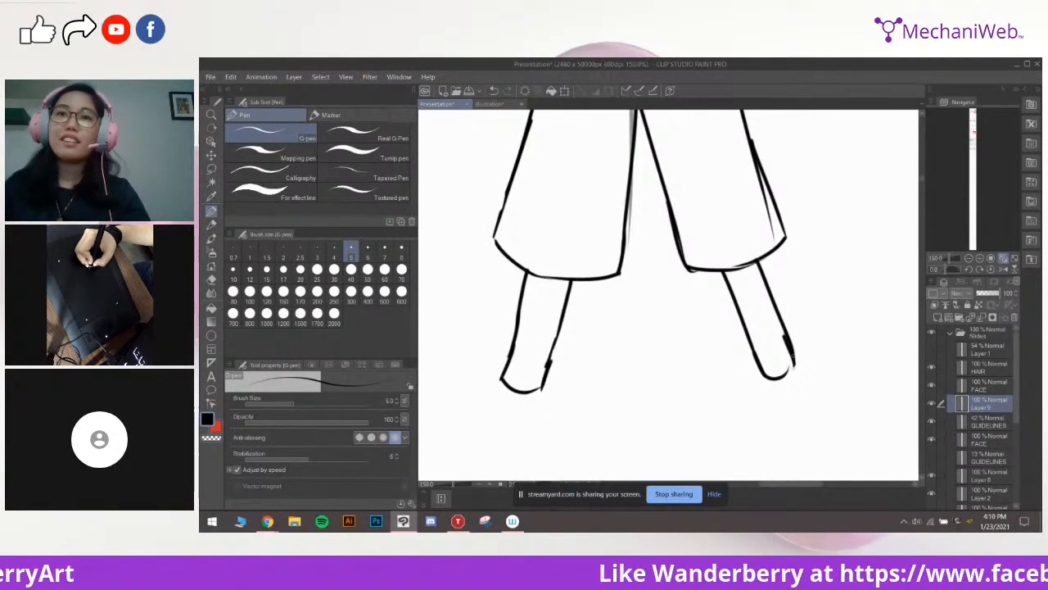
key("ctrl+z")
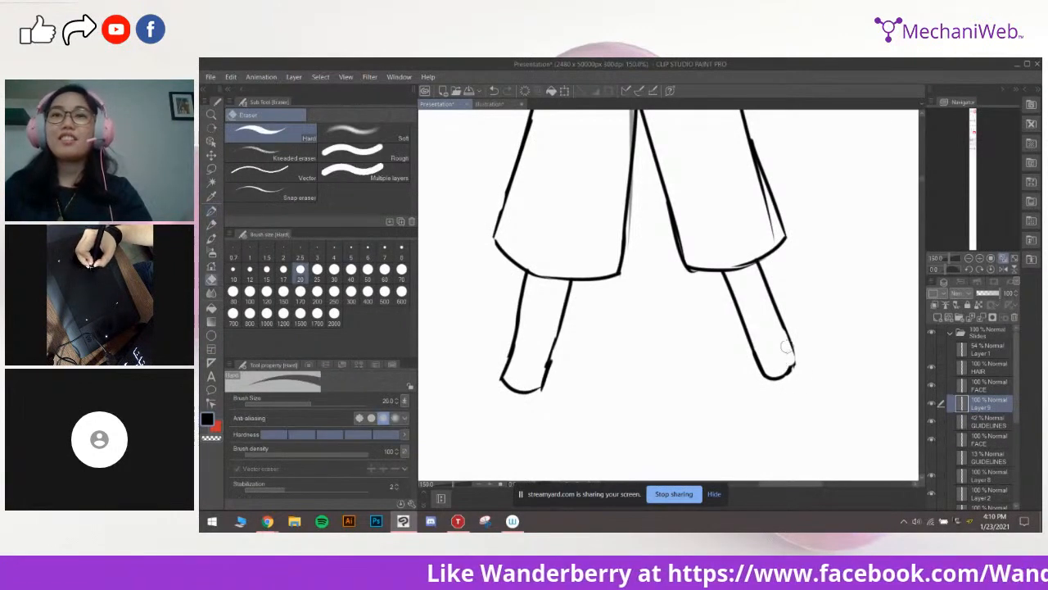
key("ctrl+z")
left_click_drag(783, 330, 797, 373)
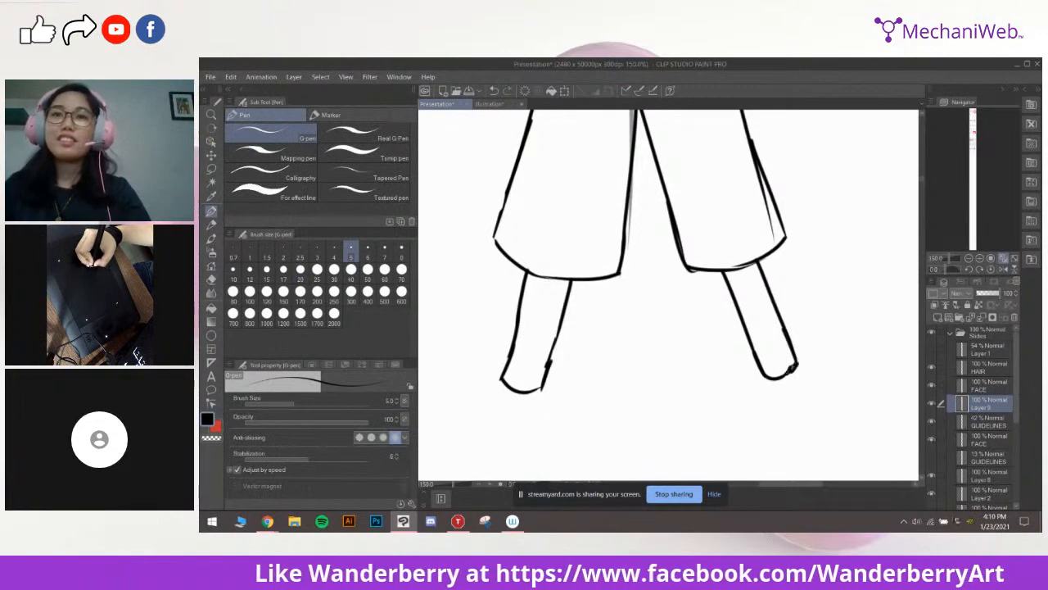
Hide the 42% opacity GUIDELINES layer beneath the boy's line art
scroll(793, 324, "down", 3)
scroll(815, 304, "down", 1)
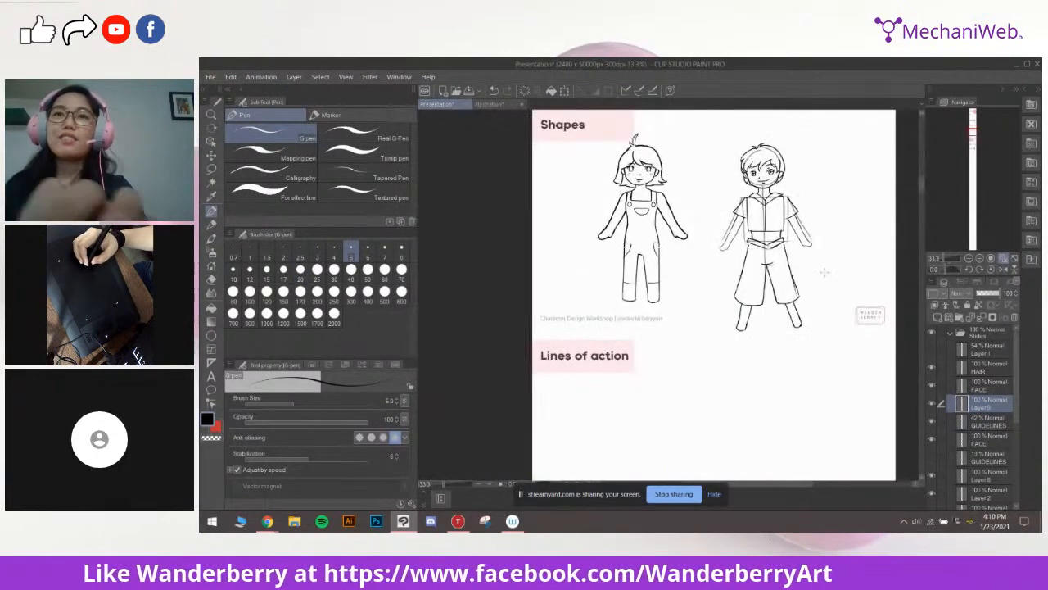
left_click(931, 421)
left_click_drag(833, 297, 844, 354)
scroll(851, 306, "up", 1)
Merge the boy's HAIR and FACE layers down into Layer 9, and toggle the merged layer's visibility to check it
left_click(986, 367)
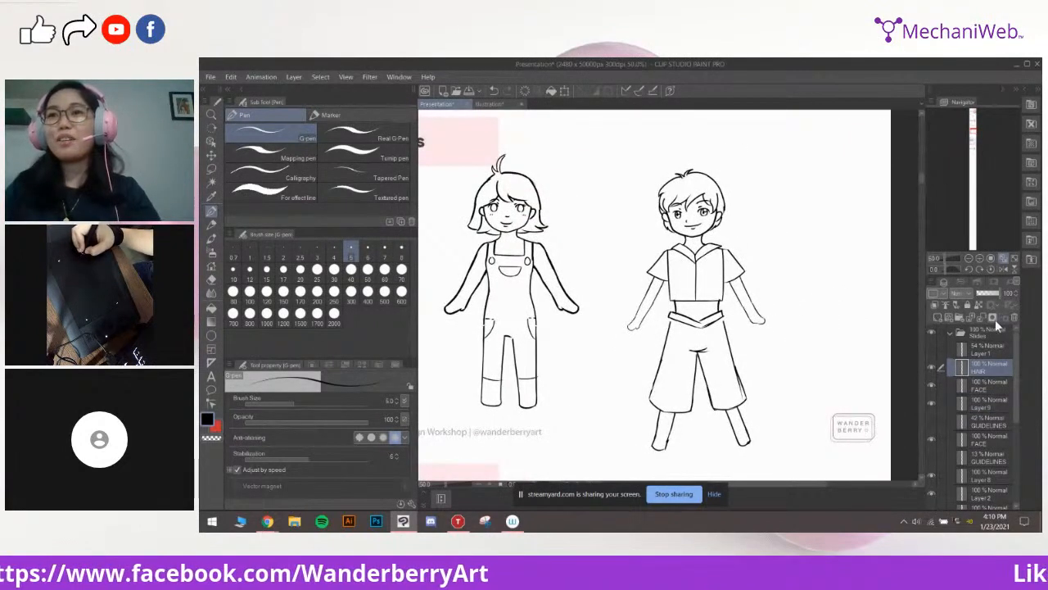
left_click(982, 317)
left_click(981, 317)
left_click(932, 367)
left_click(932, 367)
Lasso the whole boy character, scale it down proportionally to about the girl's height, place it beside her, and deselect
left_click_drag(618, 259, 612, 262)
left_click(211, 169)
mouse_move(713, 164)
left_mouse_down()
mouse_move(617, 262)
mouse_move(605, 415)
mouse_move(640, 458)
mouse_move(788, 455)
mouse_move(778, 221)
mouse_move(717, 156)
left_mouse_up()
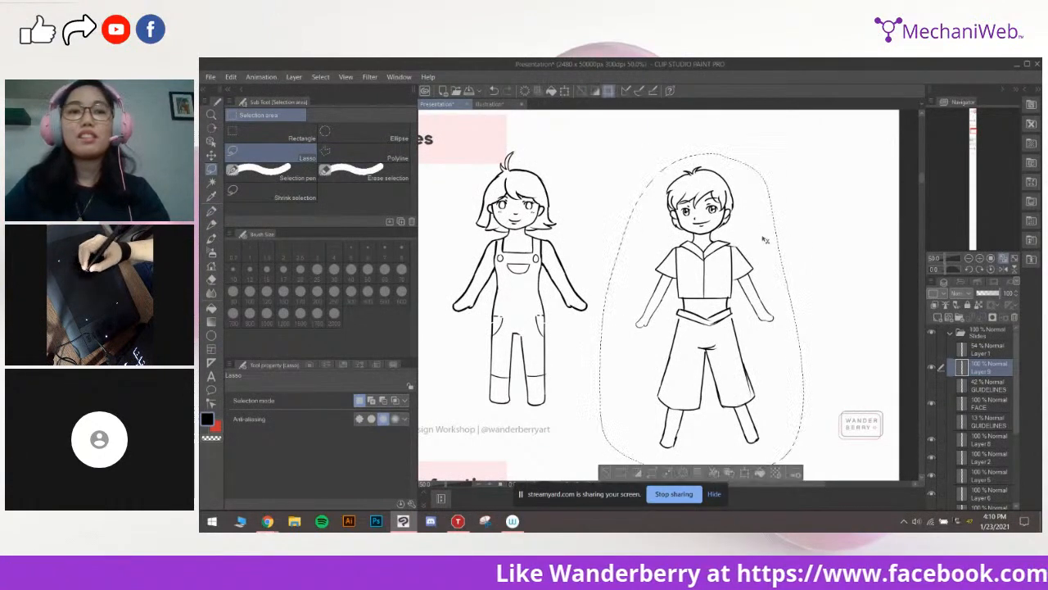
key("ctrl+t")
mouse_move(806, 473)
left_mouse_down()
mouse_move(778, 451)
mouse_move(778, 427)
left_mouse_up()
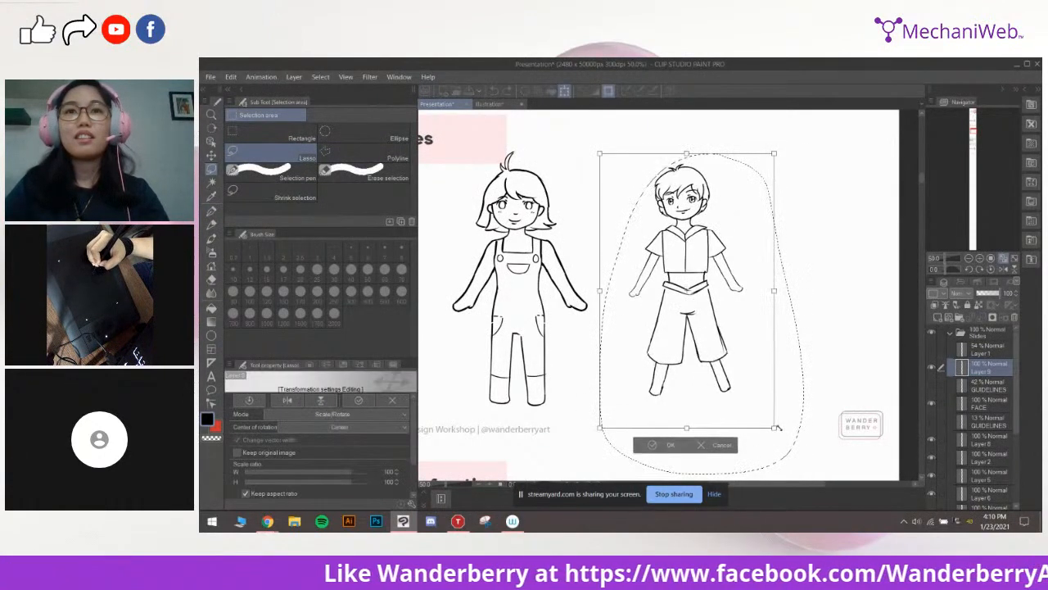
left_click_drag(703, 316, 739, 332)
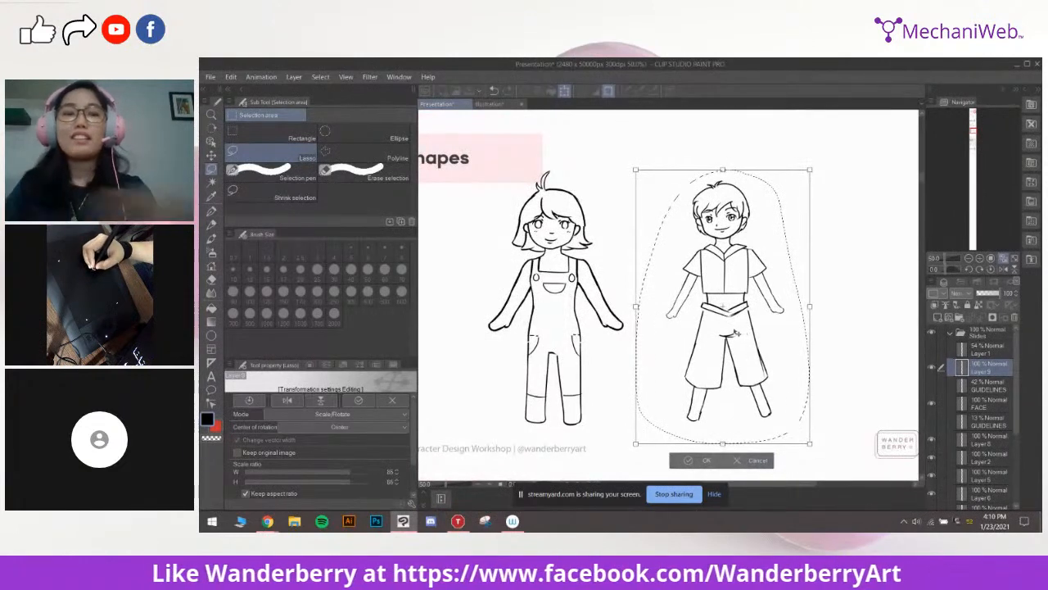
key("Return")
key("ctrl+d")
left_click_drag(727, 285, 730, 317)
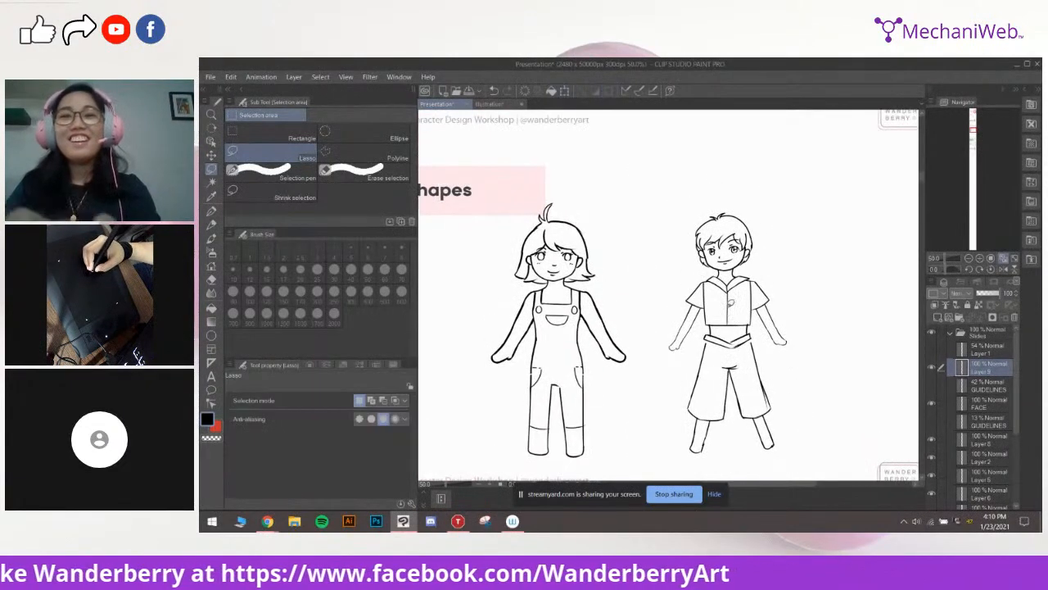
Switch back to the G pen and set its brush size to 8
scroll(731, 306, "up", 2)
left_click_drag(750, 358, 803, 275)
scroll(800, 285, "down", 2)
left_click_drag(751, 300, 749, 349)
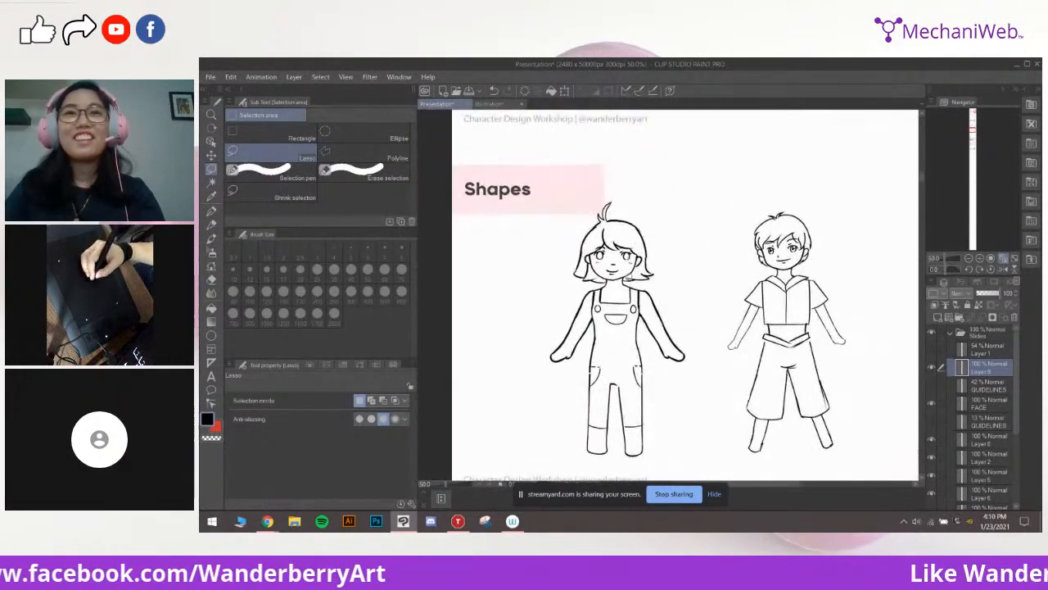
key("p")
key("bracketleft")
key("bracketleft")
key("bracketright")
key("bracketright")
key("bracketright")
key("bracketright")
key("bracketright")
Go to the Lines of action slide and add a new layer above Layer 9
scroll(679, 295, "up", 2)
mouse_move(816, 387)
left_mouse_down()
mouse_move(664, 317)
mouse_move(676, 195)
mouse_move(688, 294)
mouse_move(771, 284)
mouse_move(769, 336)
mouse_move(769, 298)
mouse_move(819, 306)
mouse_move(824, 332)
mouse_move(773, 273)
mouse_move(736, 302)
mouse_move(740, 316)
mouse_move(755, 264)
mouse_move(775, 342)
mouse_move(763, 279)
mouse_move(687, 318)
mouse_move(760, 349)
mouse_move(733, 292)
left_mouse_up()
scroll(741, 316, "down", 1)
left_click_drag(720, 426, 794, 348)
scroll(794, 348, "down", 1)
left_click_drag(829, 433, 765, 369)
left_click_drag(777, 302, 793, 310)
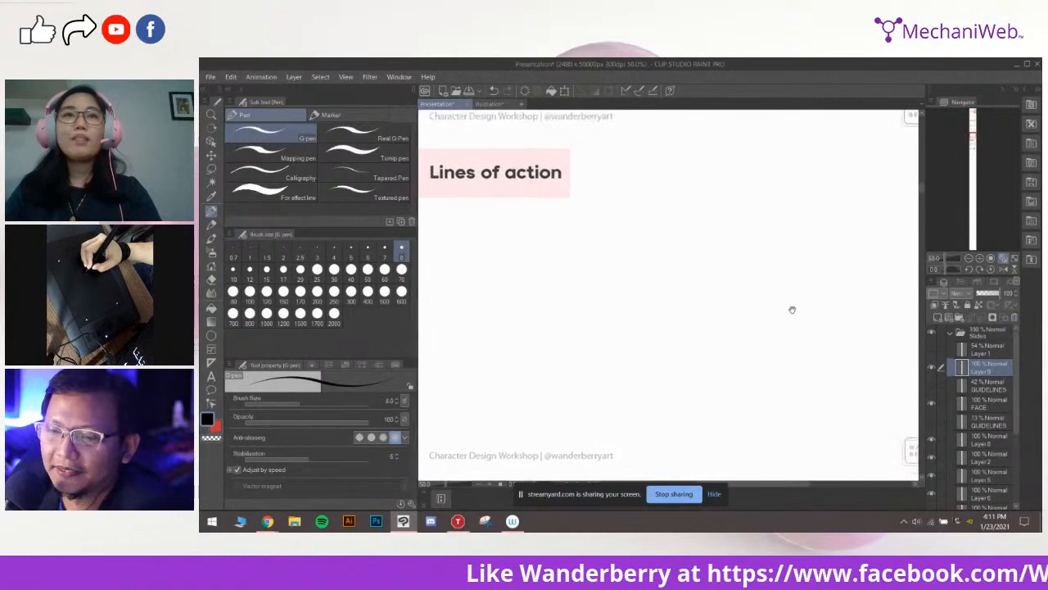
left_click(941, 317)
Narrow the sub tool and brush palettes to give the canvas more width
left_click_drag(788, 256, 725, 402)
left_click_drag(784, 206, 835, 139)
left_click_drag(760, 420, 741, 343)
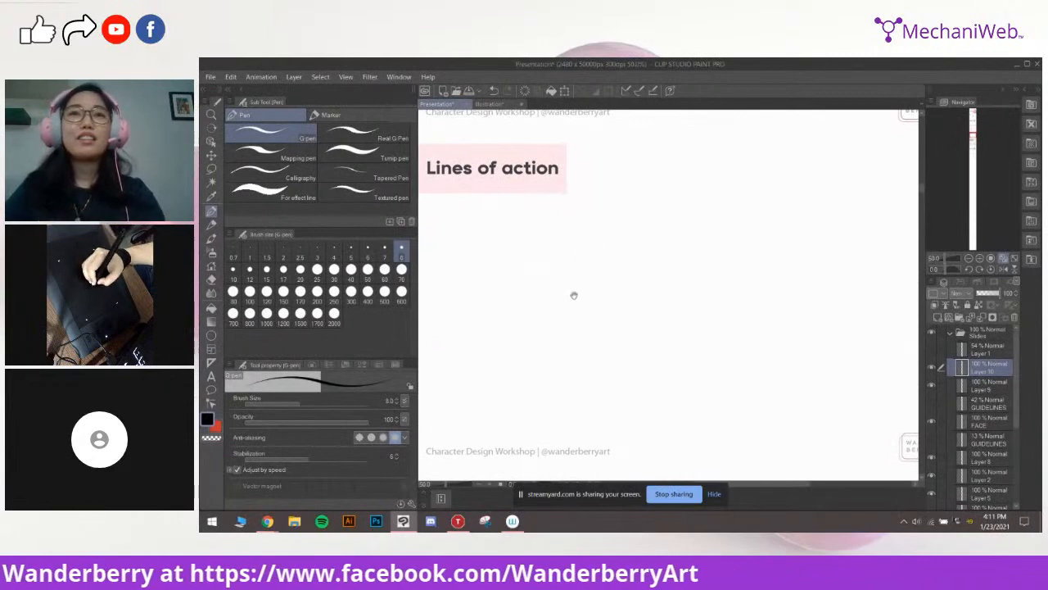
left_click_drag(570, 293, 562, 299)
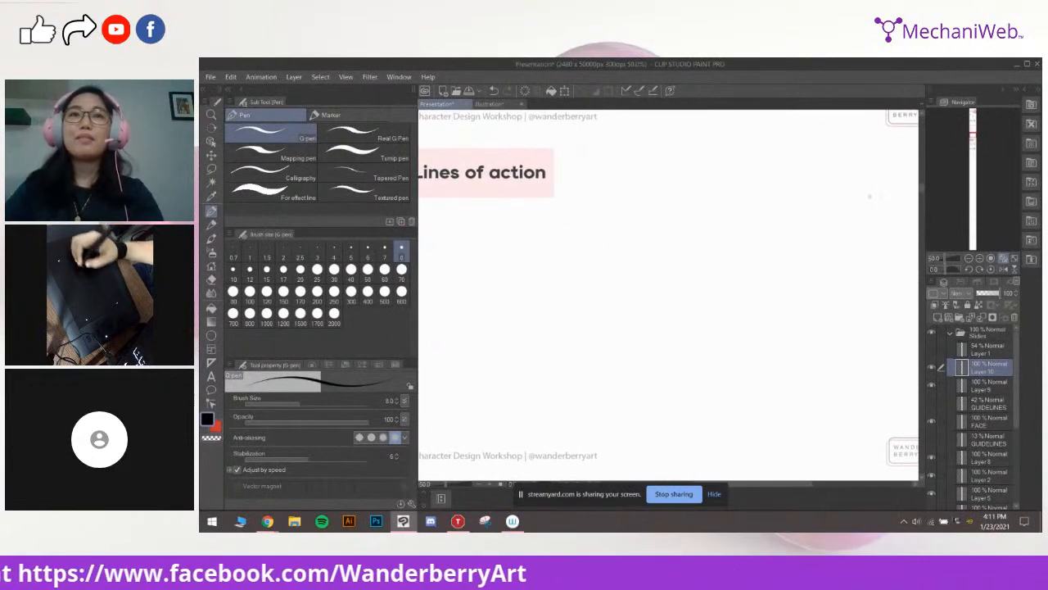
left_click_drag(418, 294, 382, 282)
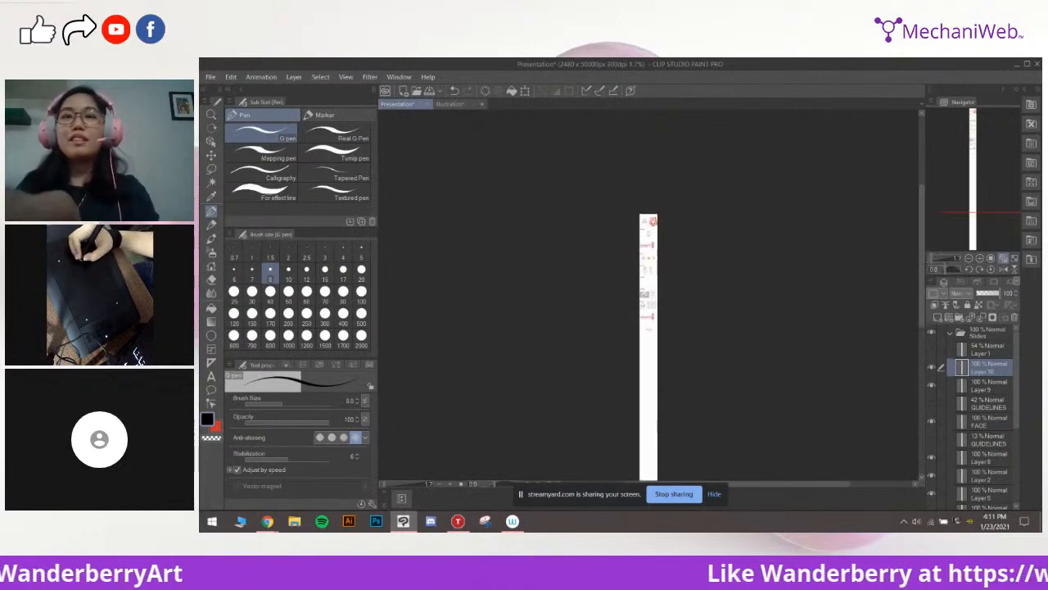
Draw a long C-shaped line of action below the Lines of action heading, curving down toward the slide's centre
scroll(671, 261, "up", 5)
left_click_drag(563, 374, 719, 174)
left_click_drag(614, 409, 696, 172)
left_click_drag(681, 451, 668, 238)
left_click_drag(673, 424, 665, 238)
left_click_drag(657, 395, 673, 287)
scroll(675, 287, "up", 1)
left_click_drag(775, 350, 713, 363)
left_click_drag(666, 360, 670, 359)
mouse_move(556, 296)
left_mouse_down()
mouse_move(559, 271)
mouse_move(573, 382)
left_mouse_up()
key("ctrl+z")
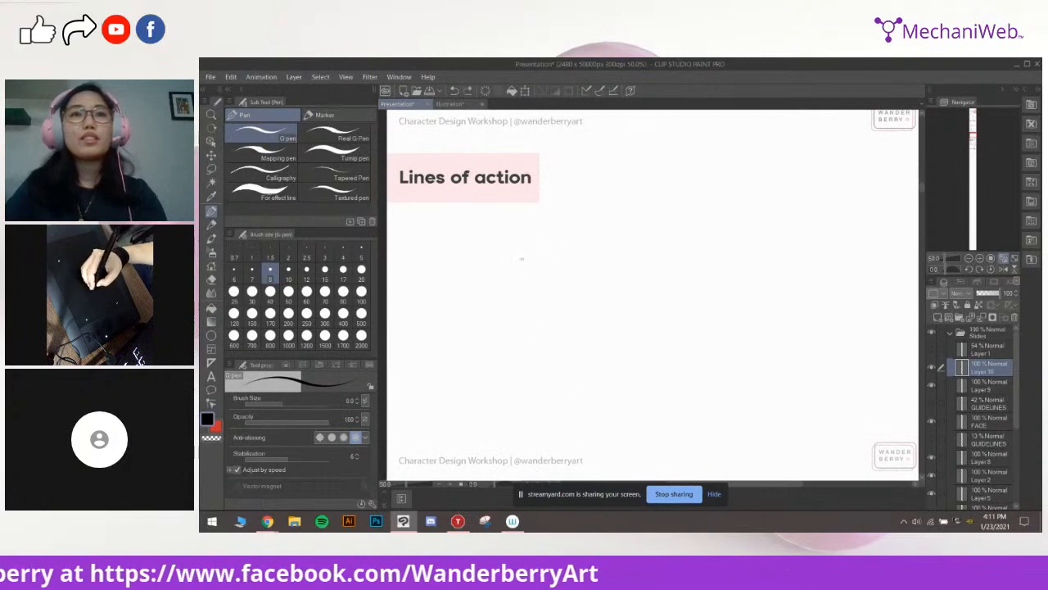
left_click_drag(521, 247, 601, 386)
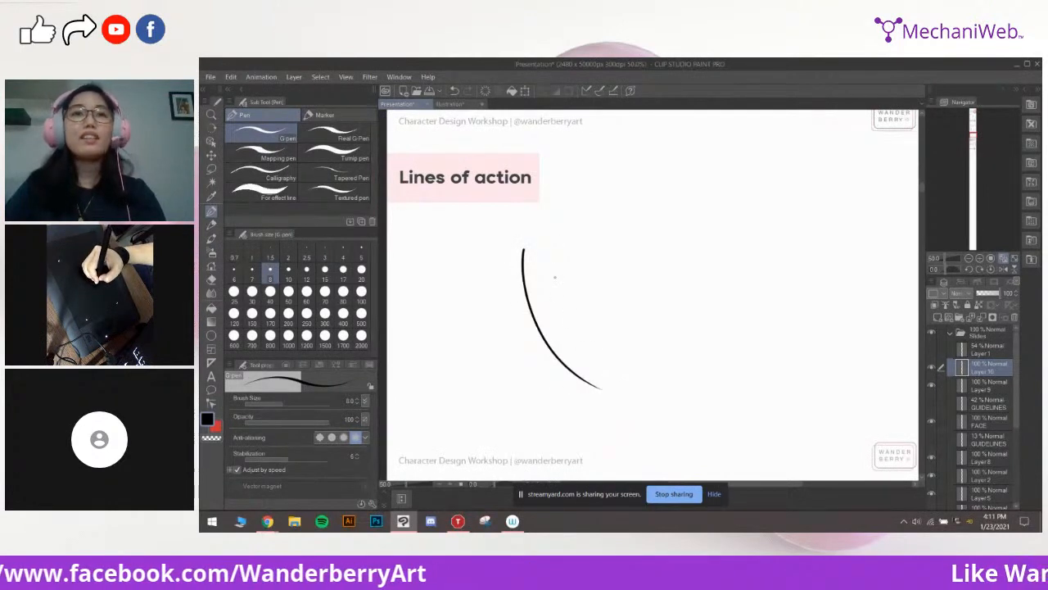
Try an S-shaped line of action on the slide's right half and a wide arch between it and the C-shaped line
key("ctrl+z")
key("ctrl+z")
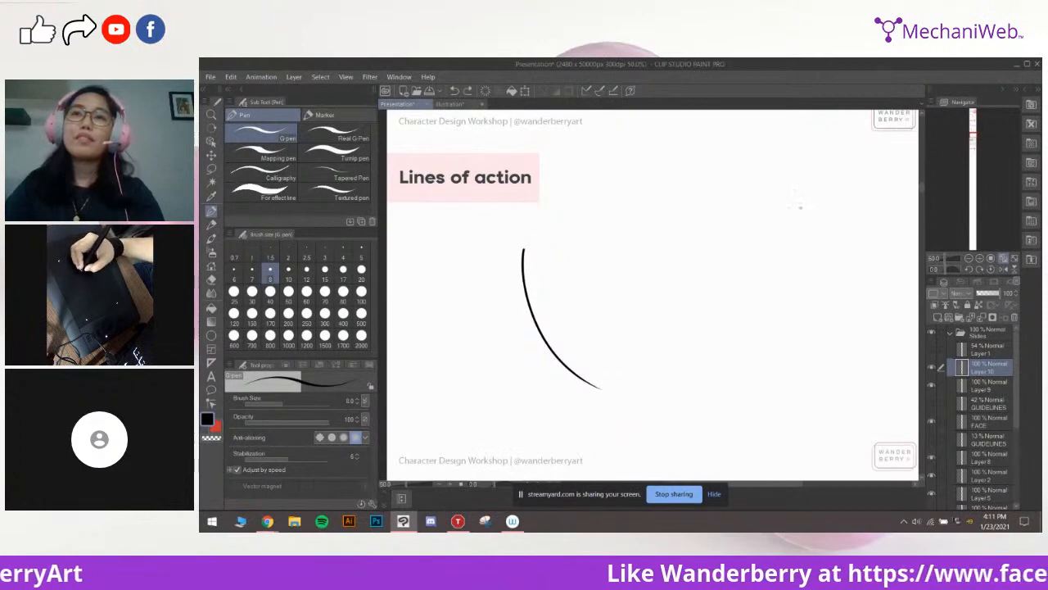
left_click_drag(874, 306, 872, 305)
left_click_drag(658, 368, 718, 343)
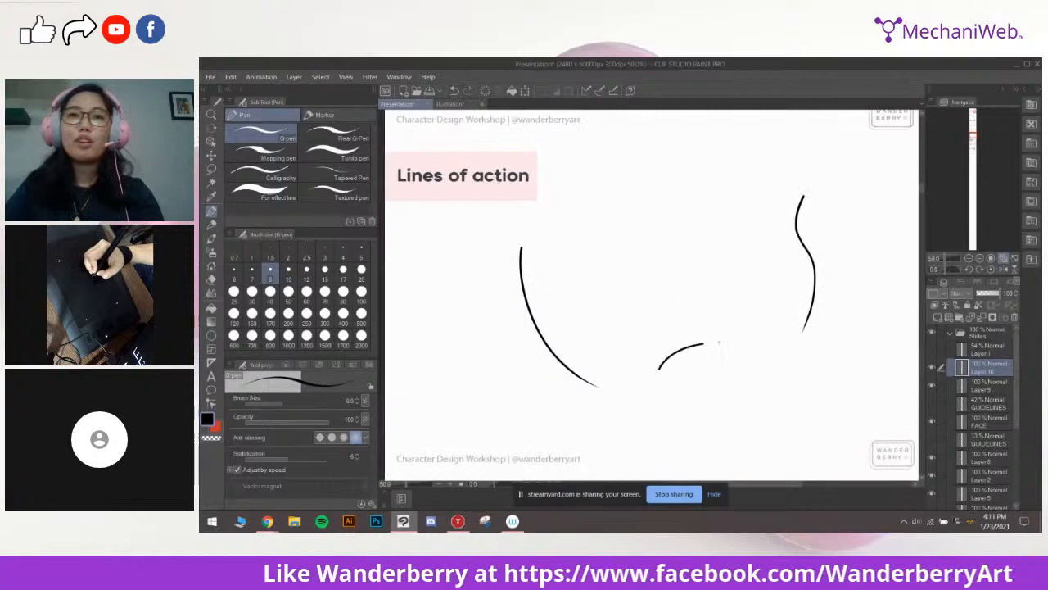
left_click_drag(767, 317, 762, 313)
key("ctrl+z")
left_click_drag(666, 377, 747, 378)
key("ctrl+z")
left_click_drag(676, 363, 737, 375)
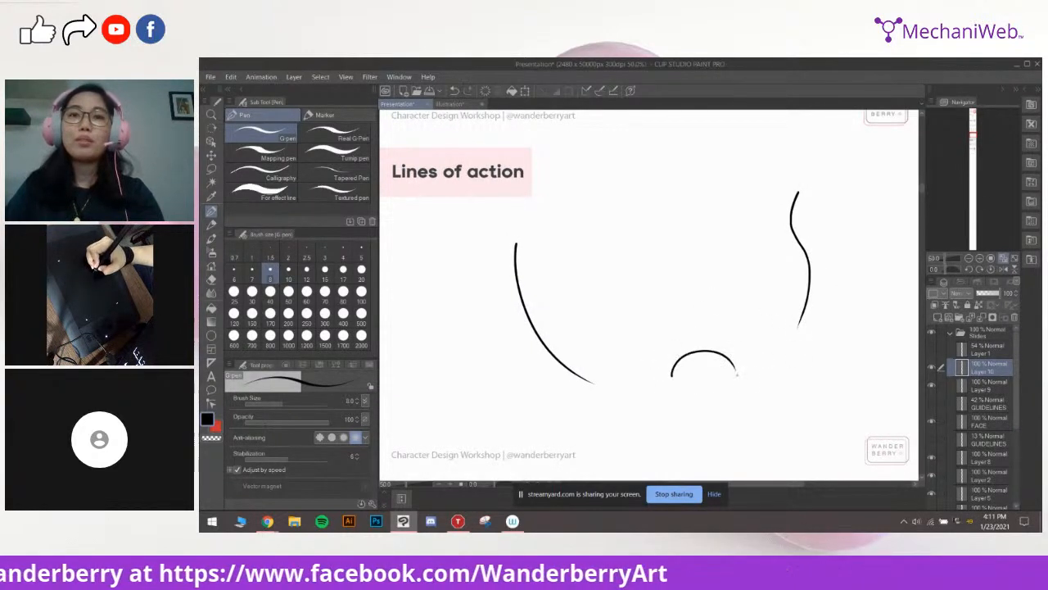
left_click_drag(782, 346, 779, 335)
key("ctrl+z")
left_click_drag(655, 382, 761, 371)
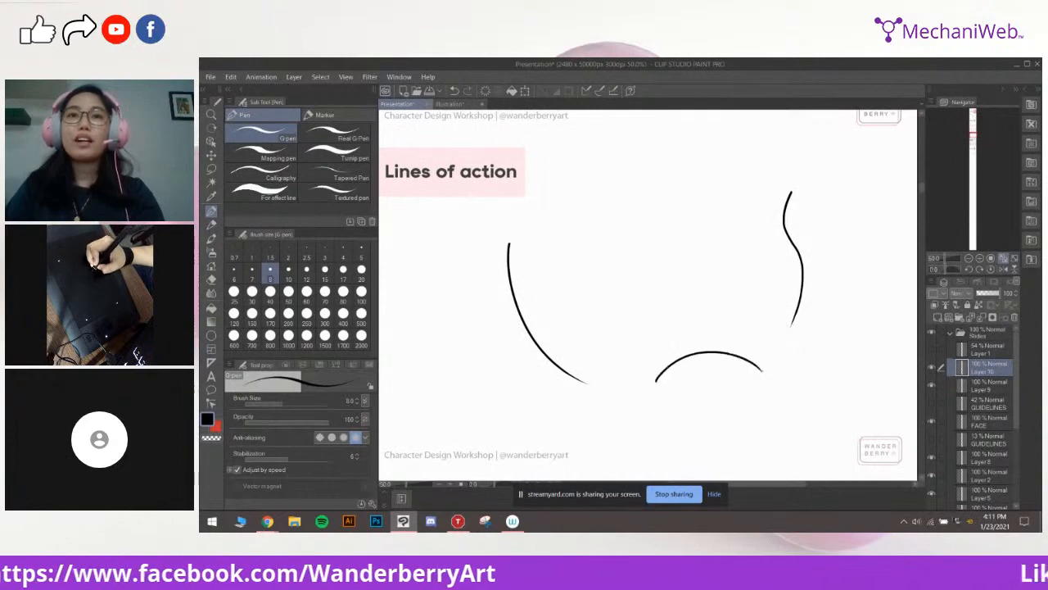
Undo the trial lines and draw a shorter C-shaped line of action below the Lines of action heading
left_click_drag(737, 311, 740, 321)
key("ctrl+z")
key("ctrl+z")
key("ctrl+z")
left_click_drag(646, 332, 663, 325)
left_click_drag(581, 264, 565, 351)
key("ctrl+z")
left_click_drag(553, 256, 567, 354)
left_click_drag(586, 287, 612, 295)
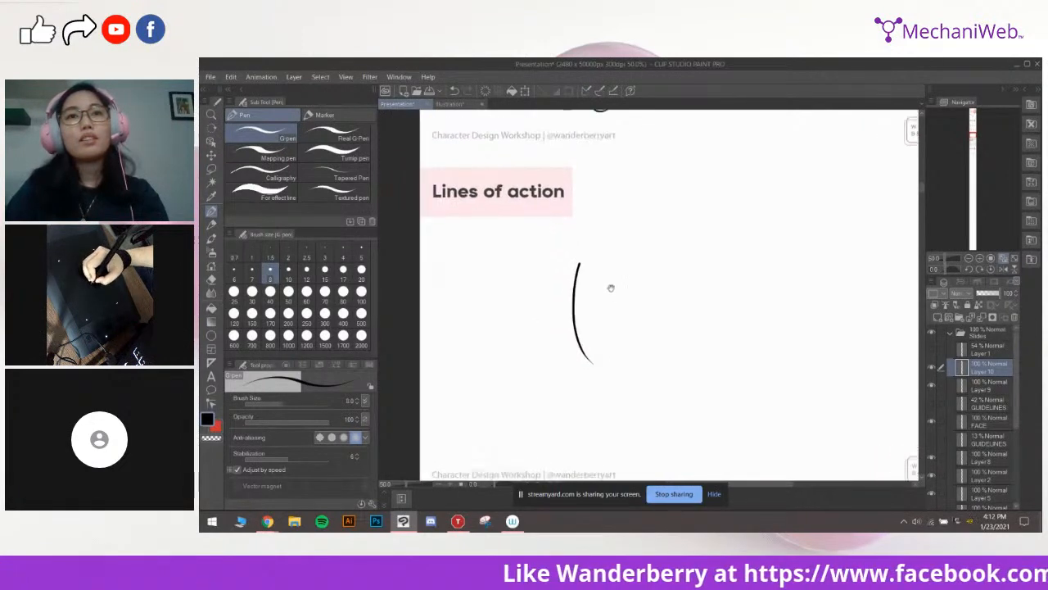
Draw a gentle, nearly vertical S-shaped line of action on the right half of the slide
left_click_drag(771, 311, 780, 299)
left_click_drag(683, 240, 656, 234)
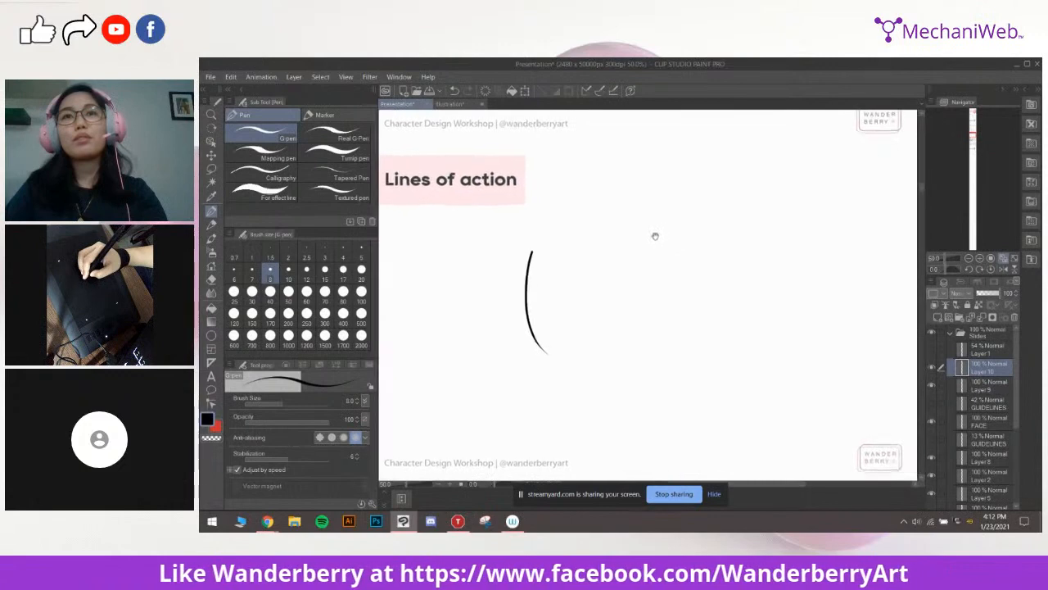
mouse_move(830, 234)
left_mouse_down()
mouse_move(773, 223)
mouse_move(770, 270)
left_mouse_up()
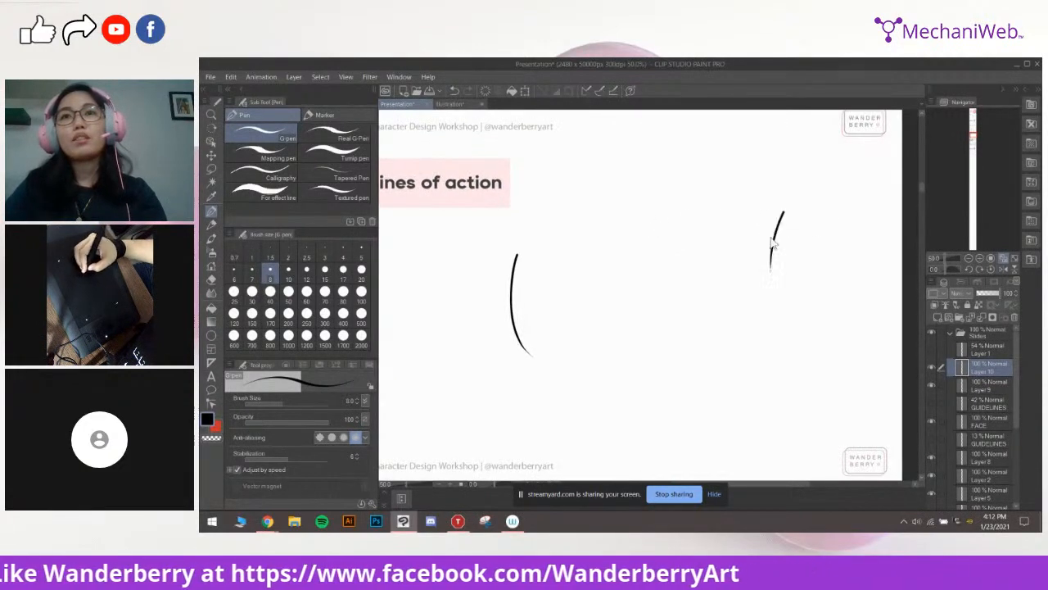
key("ctrl+z")
left_click_drag(775, 217, 771, 343)
left_click_drag(703, 278, 756, 283)
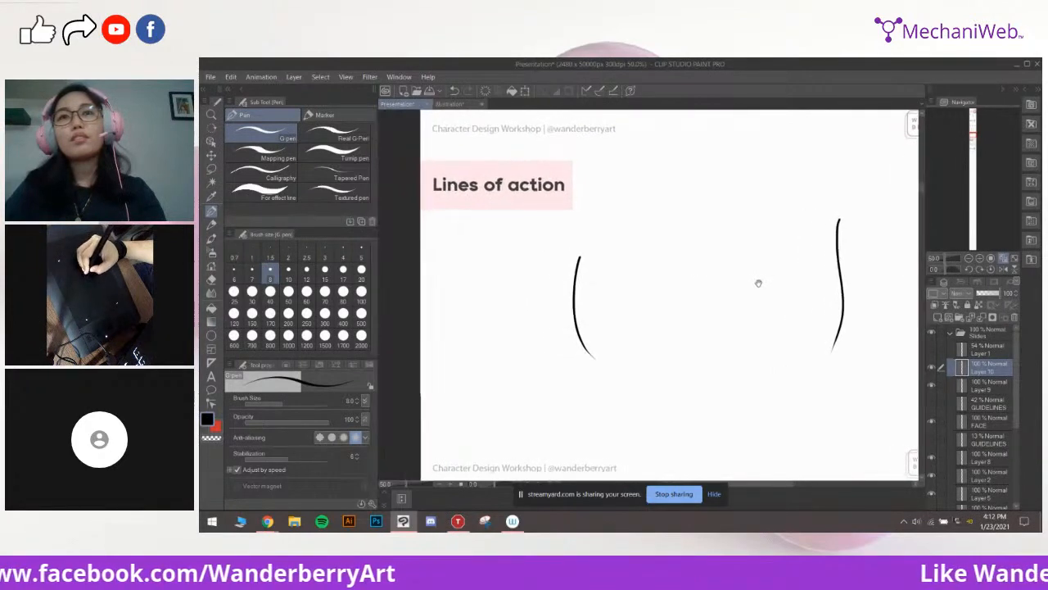
Add a new layer above Layer 10 for building a figure on the C-shaped line
left_click_drag(665, 289, 672, 286)
scroll(671, 276, "up", 1)
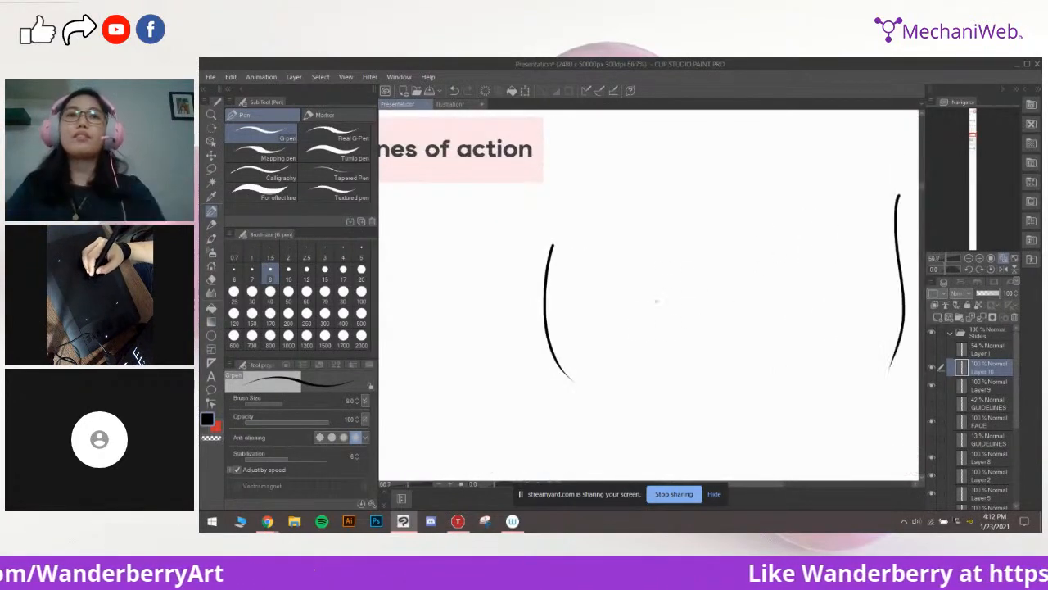
left_click_drag(651, 332, 699, 303)
left_click(939, 317)
Sketch a round head and a boxy torso over the C-shaped line with the G pen at size 7
mouse_move(657, 248)
left_mouse_down()
mouse_move(671, 273)
mouse_move(663, 264)
left_mouse_up()
left_click_drag(628, 223, 610, 237)
key("ctrl+z")
mouse_move(623, 193)
left_mouse_down()
mouse_move(640, 243)
mouse_move(618, 187)
left_mouse_up()
key("ctrl+z")
mouse_move(641, 248)
left_mouse_down()
mouse_move(643, 232)
mouse_move(618, 193)
mouse_move(638, 229)
left_mouse_up()
key("ctrl+z")
key("ctrl+z")
key("ctrl+z")
left_click_drag(610, 189, 599, 190)
left_click_drag(637, 262, 631, 249)
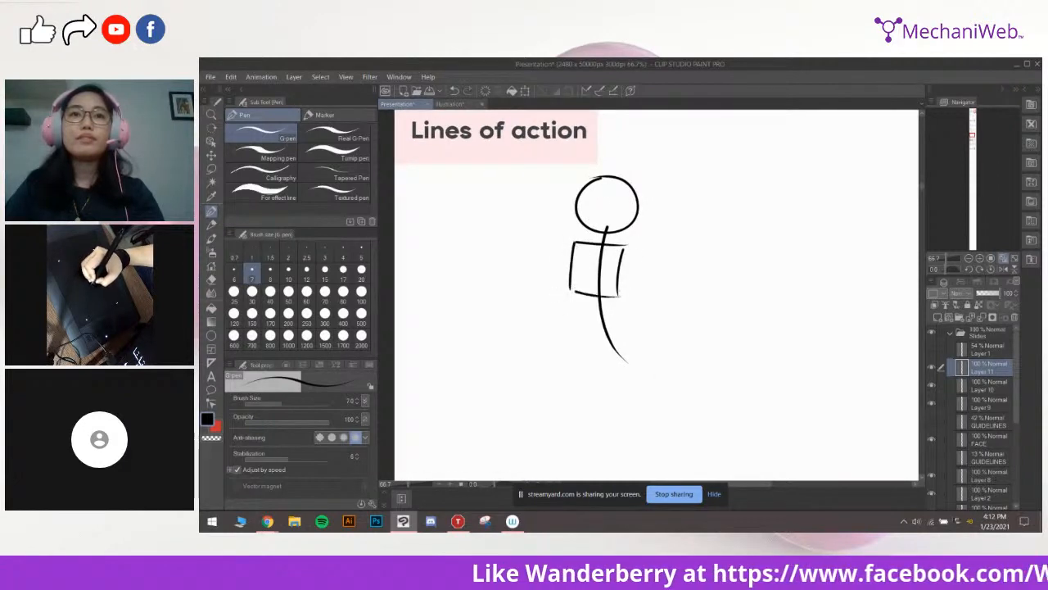
Draw a small shoulder circle at each upper corner of the torso box
mouse_move(649, 316)
left_mouse_down()
mouse_move(645, 306)
mouse_move(642, 316)
left_mouse_up()
mouse_move(629, 267)
left_mouse_down()
mouse_move(629, 247)
mouse_move(574, 237)
left_mouse_up()
left_click_drag(583, 254, 557, 253)
left_click_drag(612, 271, 598, 268)
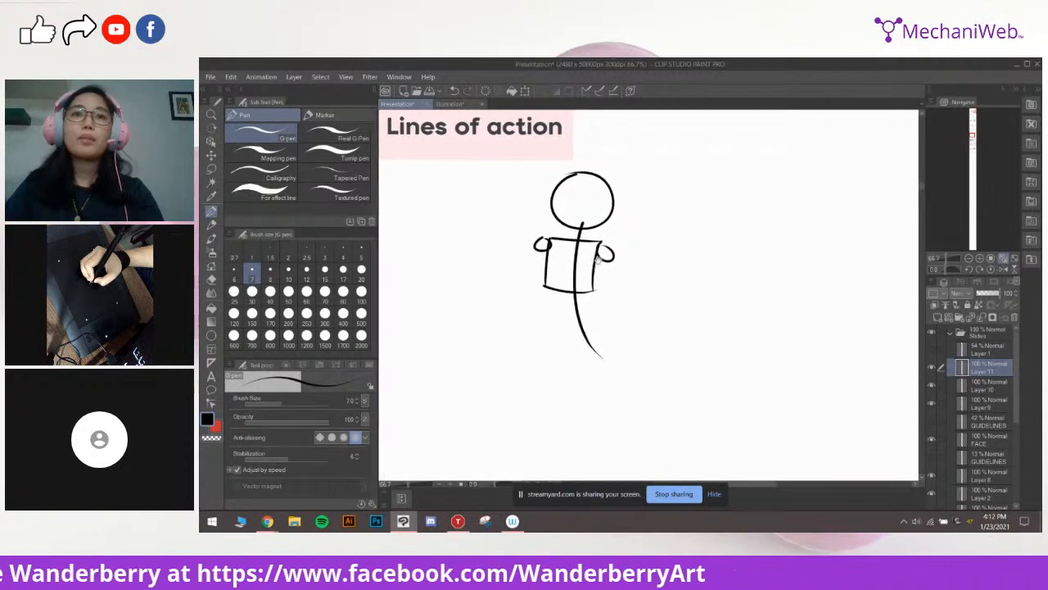
Draw two straight arm lines down from the shoulder circles, the right one slanting across the body below the torso
left_click_drag(607, 258, 579, 343)
key("ctrl+z")
left_click_drag(632, 293, 626, 292)
key("ctrl+z")
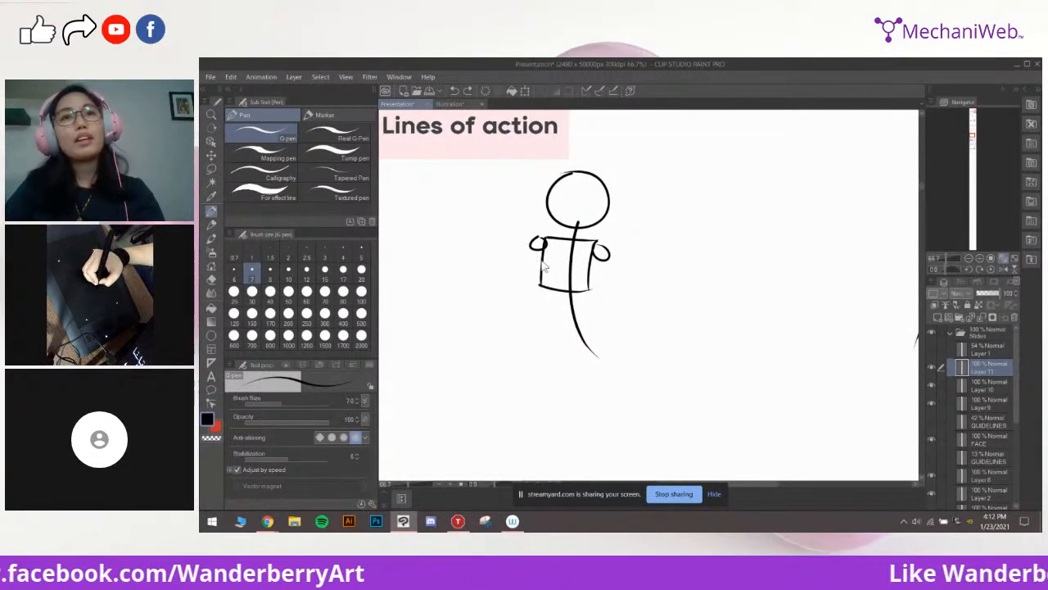
key("ctrl+z")
key("ctrl+z")
left_click_drag(537, 248, 546, 335)
left_click_drag(604, 256, 561, 350)
key("ctrl+z")
key("ctrl+z")
left_click_drag(602, 256, 558, 337)
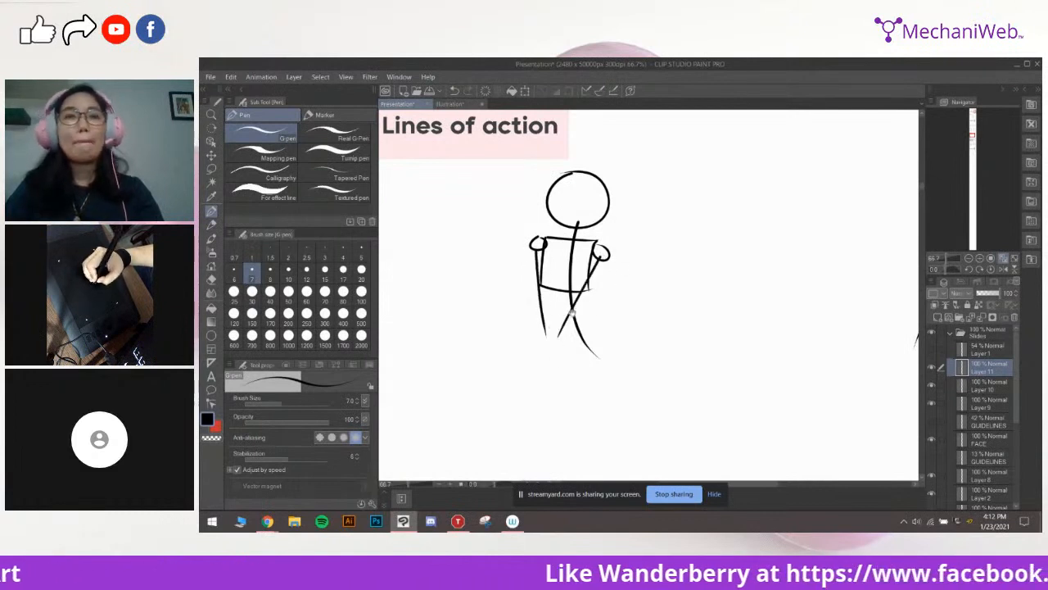
Extend the C-shaped body line into a long tail curve that dips and sweeps up to the right
left_click_drag(620, 292, 633, 284)
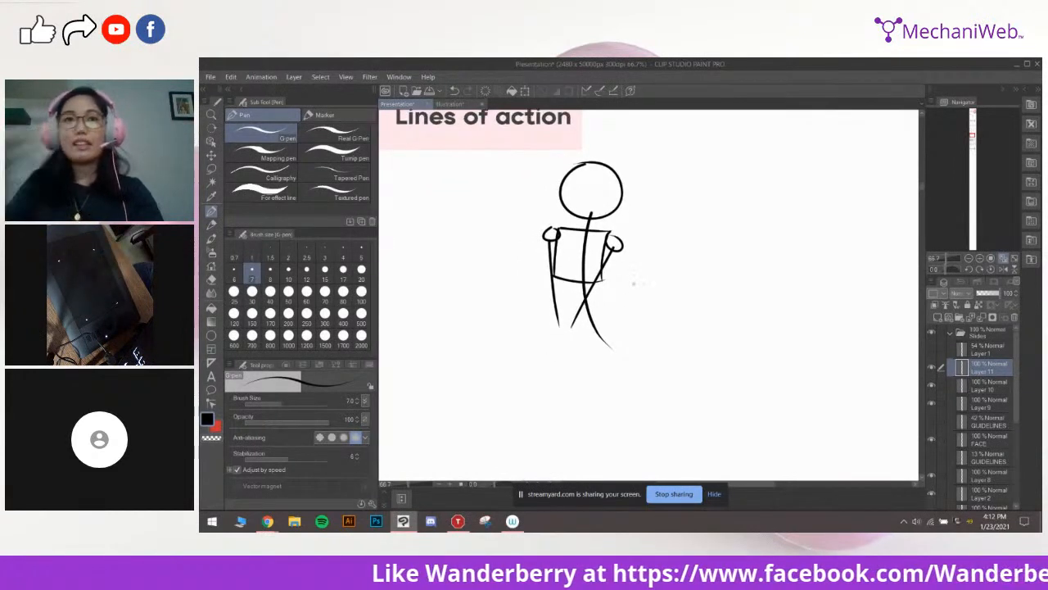
mouse_move(655, 324)
left_mouse_down()
mouse_move(668, 318)
mouse_move(662, 327)
left_mouse_up()
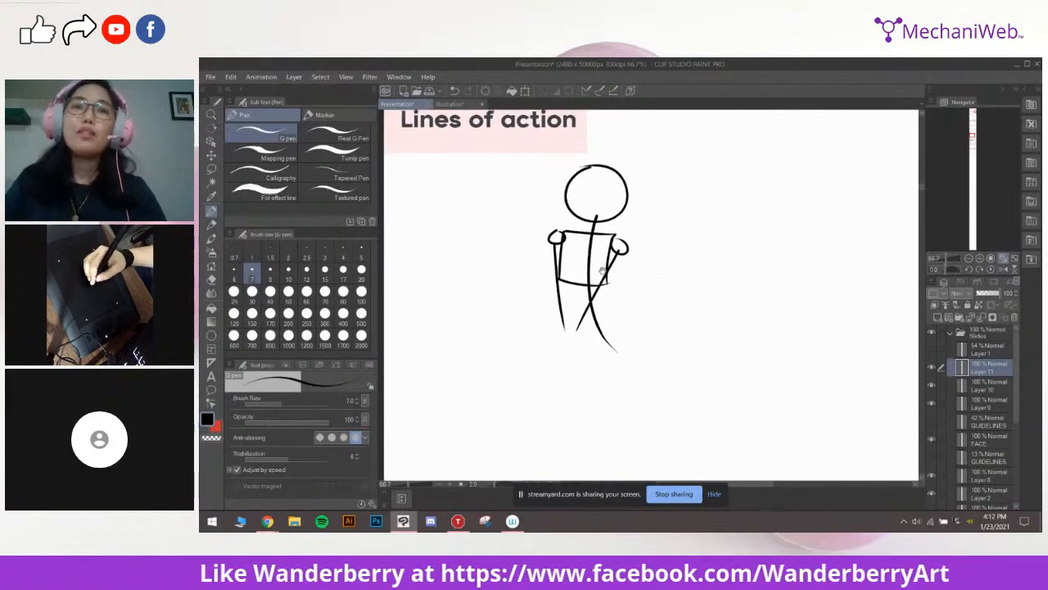
mouse_move(655, 328)
left_mouse_down()
mouse_move(652, 306)
mouse_move(671, 328)
left_mouse_up()
left_click_drag(668, 303, 668, 301)
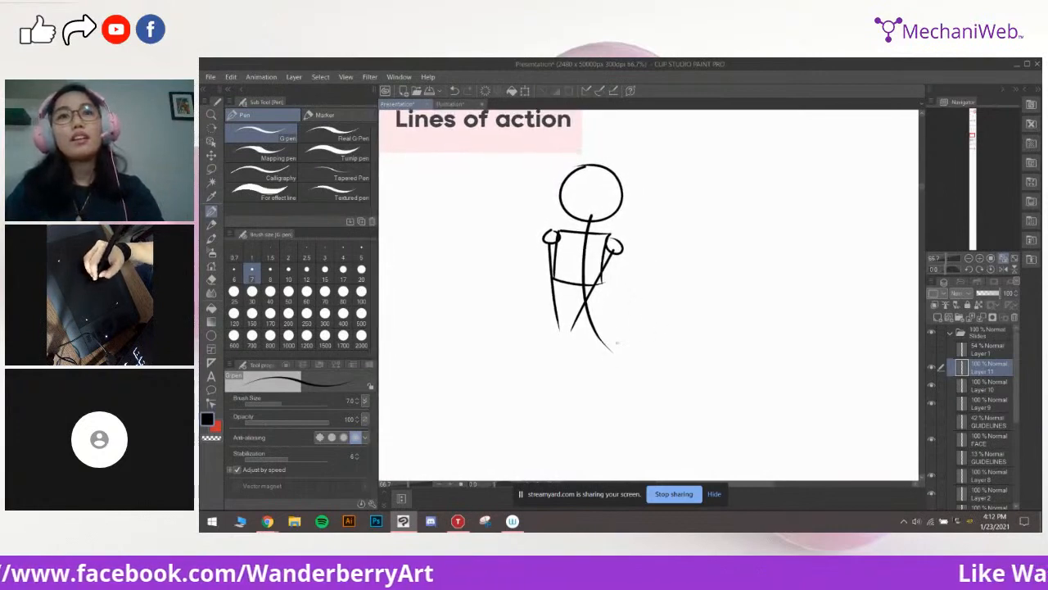
mouse_move(598, 334)
left_mouse_down()
mouse_move(644, 345)
mouse_move(624, 347)
mouse_move(673, 297)
mouse_move(727, 280)
left_mouse_up()
key("ctrl+z")
key("ctrl+z")
key("ctrl+z")
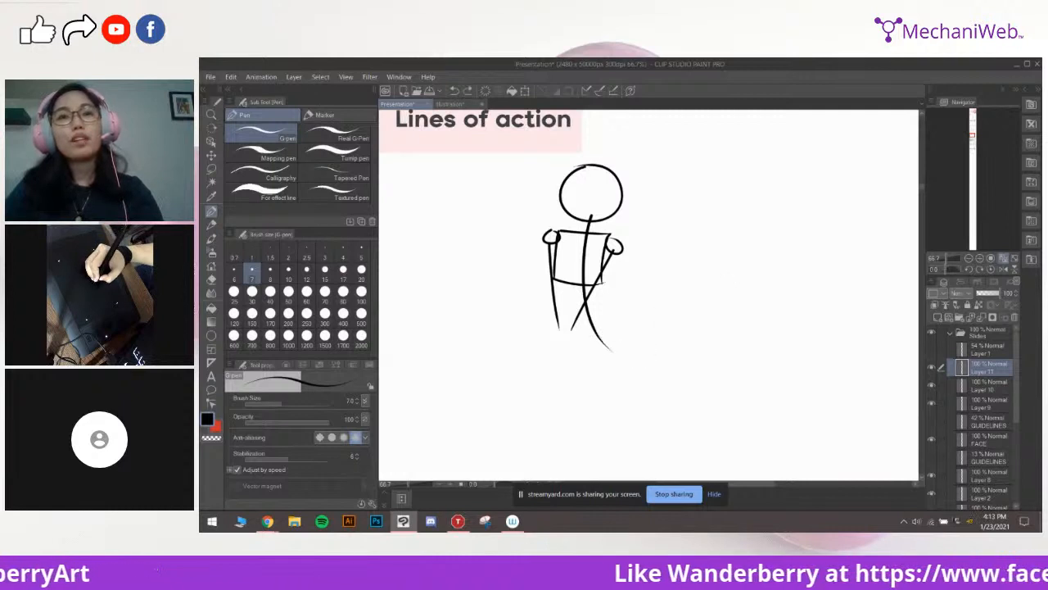
mouse_move(633, 347)
left_mouse_down()
mouse_move(677, 291)
mouse_move(715, 306)
left_mouse_up()
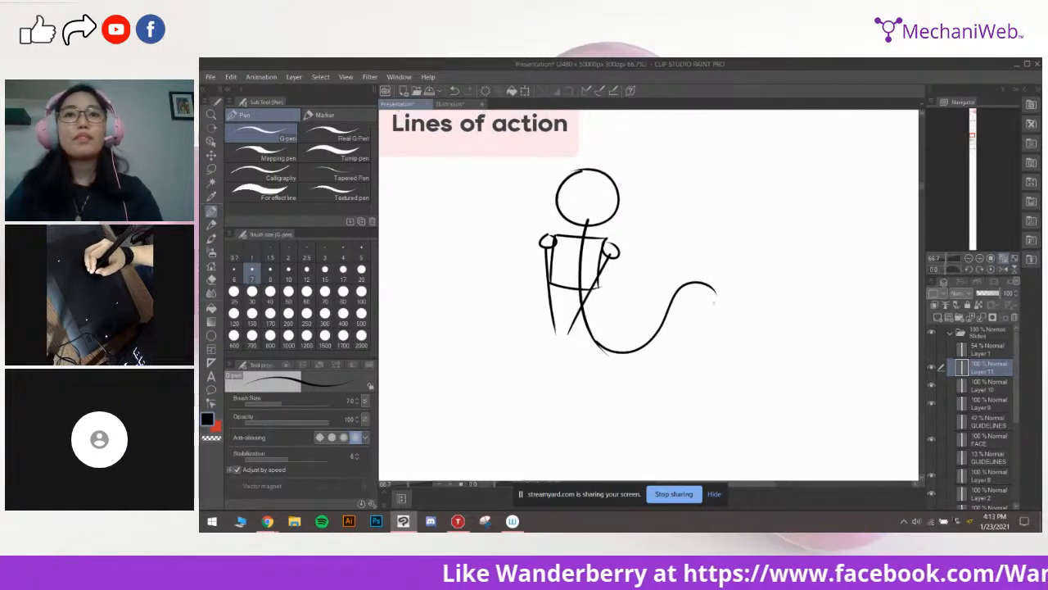
key("ctrl+z")
mouse_move(598, 337)
left_mouse_down()
mouse_move(653, 330)
mouse_move(713, 278)
left_mouse_up()
key("ctrl+z")
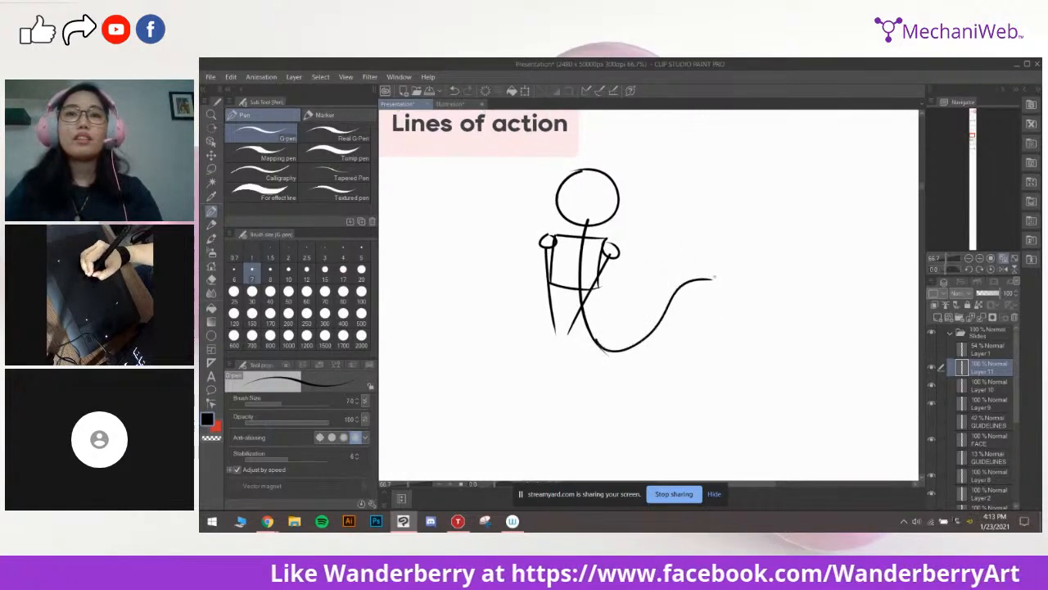
Add a new layer above Layer 11 and draw a rounded mound with a small smiling face beneath the figure
left_click_drag(628, 271, 600, 319)
left_click(939, 318)
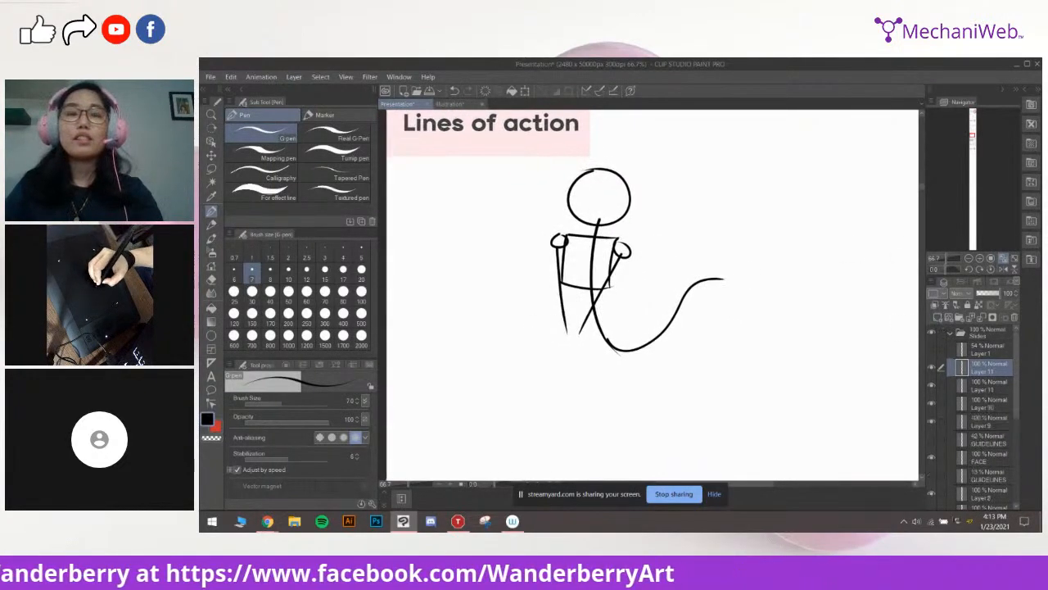
left_click_drag(569, 350, 570, 347)
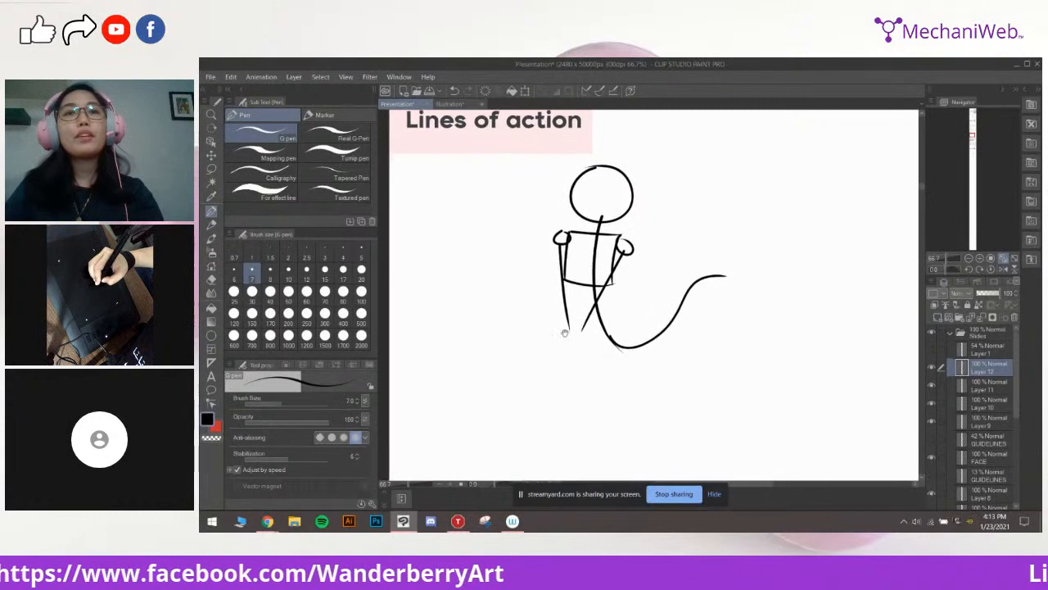
key("ctrl+z")
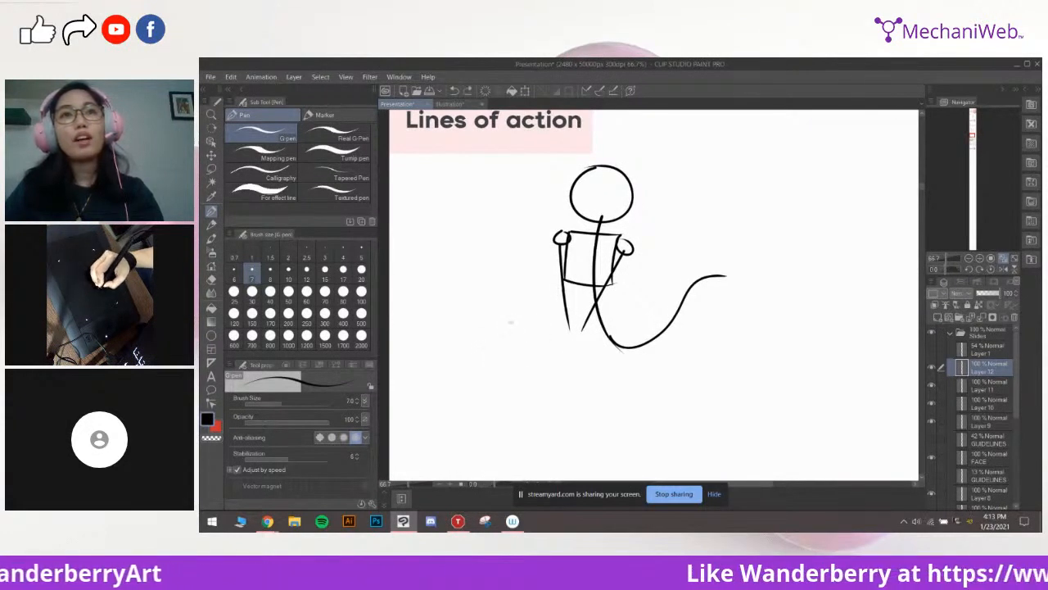
left_click_drag(521, 261, 483, 266)
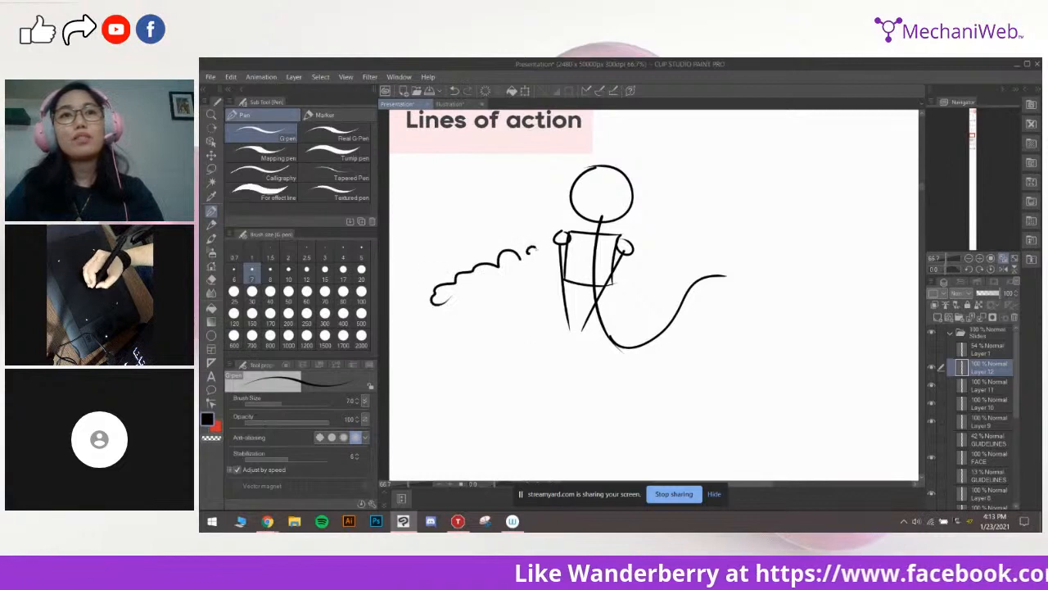
key("ctrl+z")
left_click_drag(564, 343, 508, 355)
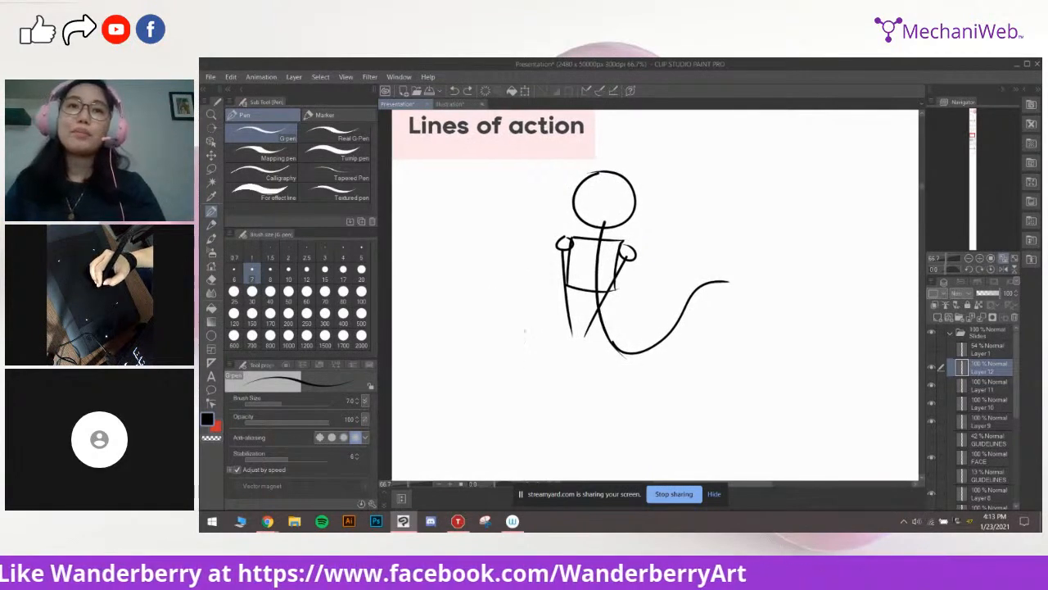
mouse_move(522, 358)
left_mouse_down()
mouse_move(534, 353)
mouse_move(509, 353)
mouse_move(557, 343)
mouse_move(636, 349)
mouse_move(717, 380)
left_mouse_up()
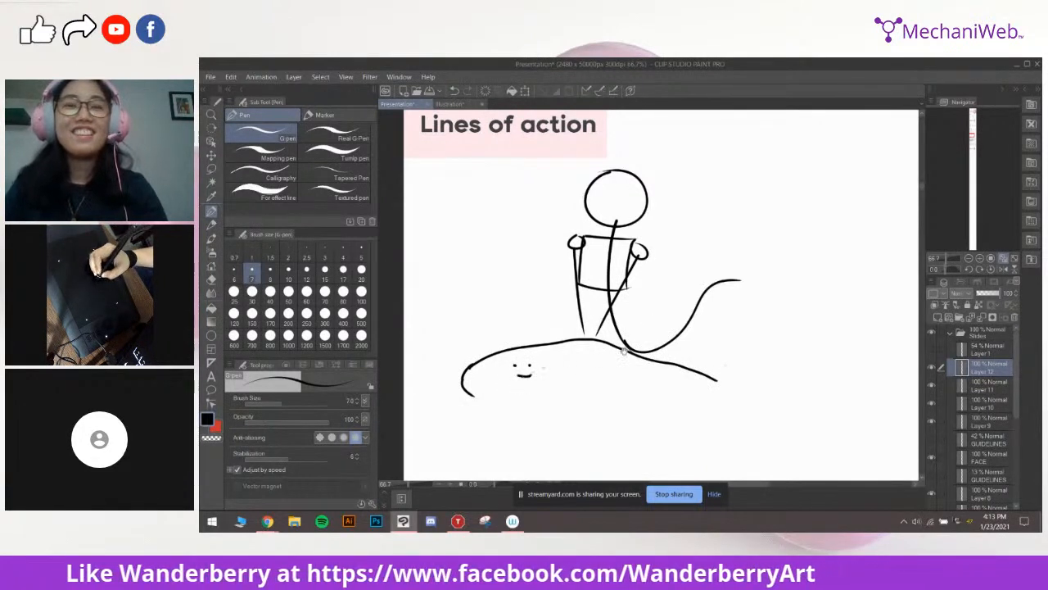
Lower the opacity of Layer 11, which holds the figure sketch, to 47%
left_click_drag(624, 353, 643, 359)
scroll(694, 250, "up", 1)
left_click_drag(686, 304, 725, 310)
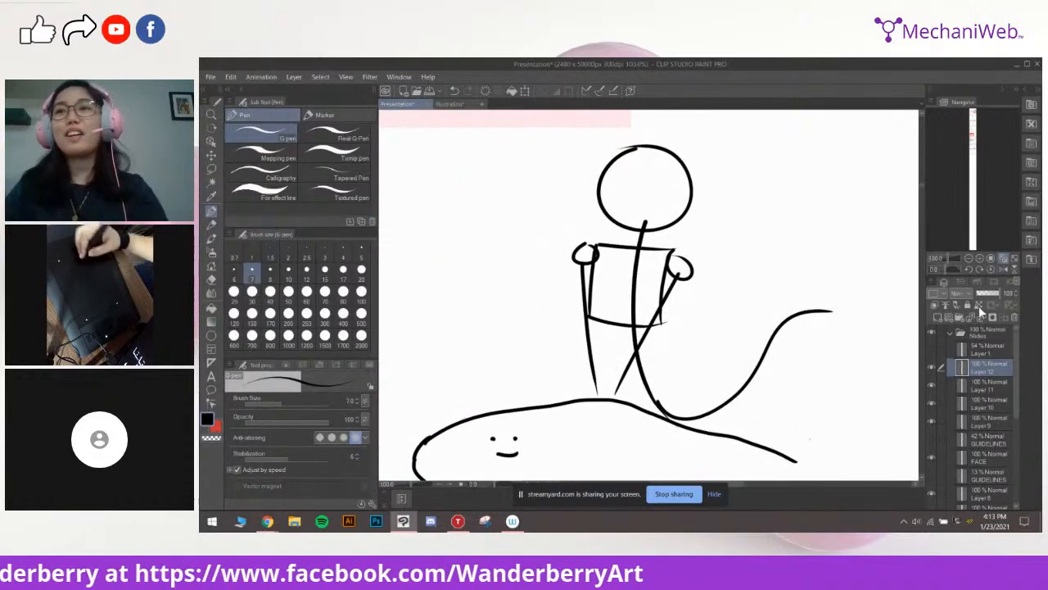
left_click(979, 386)
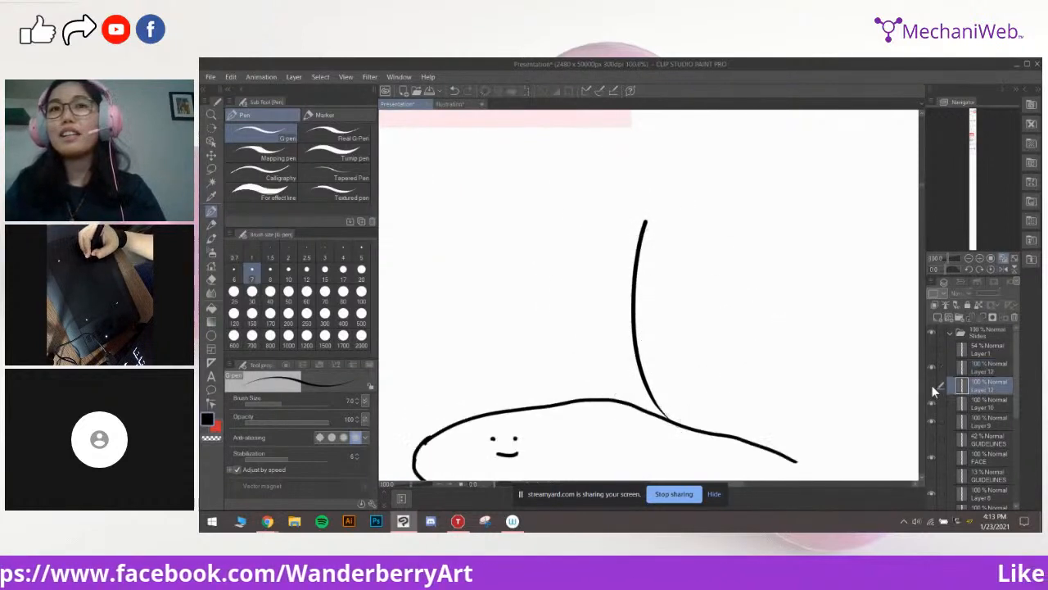
left_click_drag(1001, 292, 988, 290)
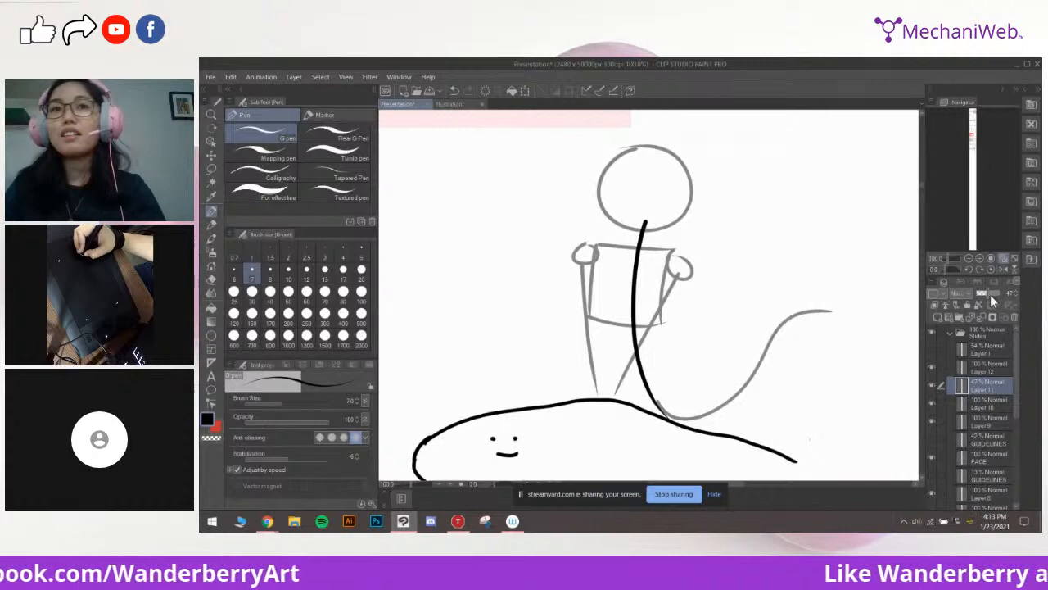
Add a new layer above Layer 11 for the figure's outline
mouse_move(729, 296)
left_mouse_down()
mouse_move(717, 289)
mouse_move(755, 274)
left_mouse_up()
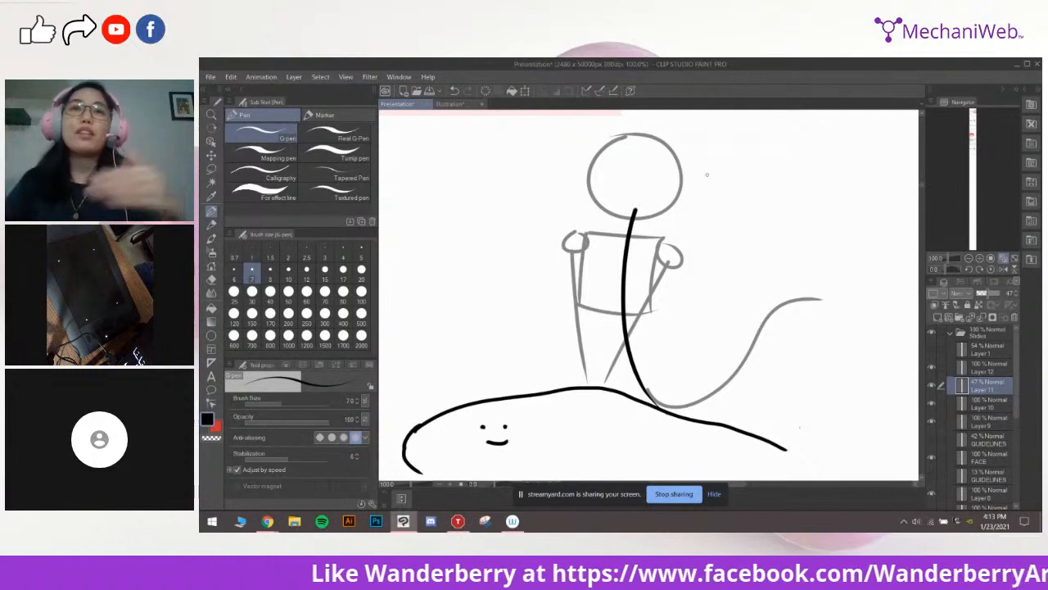
left_click(937, 317)
left_click_drag(602, 196, 625, 241)
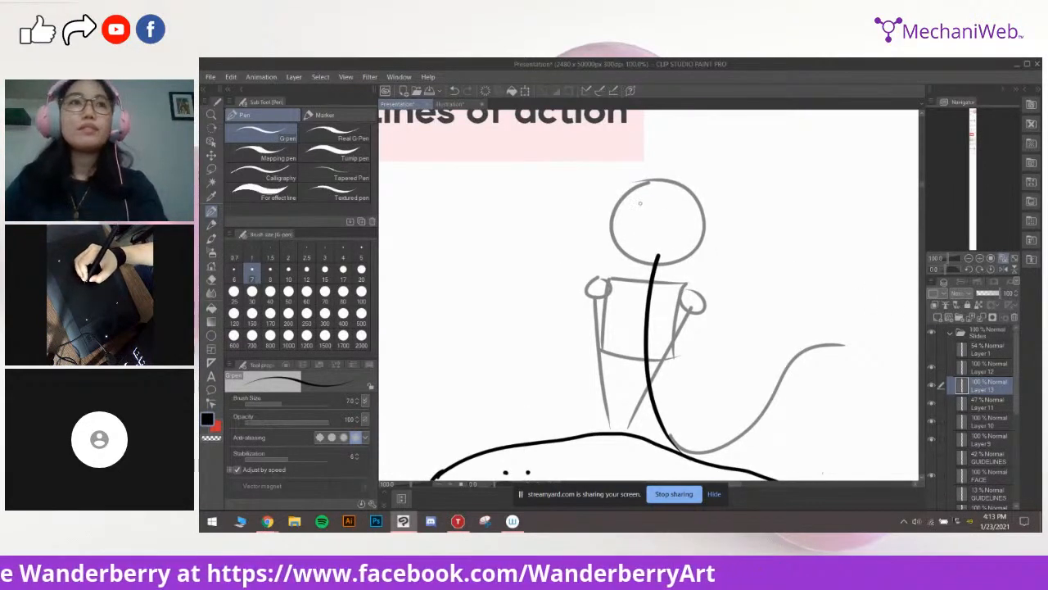
Try a face outline down the left side of the head circle, curving into the chin
left_click_drag(637, 183, 619, 234)
key("ctrl+z")
mouse_move(629, 188)
left_mouse_down()
mouse_move(617, 233)
mouse_move(642, 261)
left_mouse_up()
key("ctrl+z")
key("ctrl+z")
key("ctrl+z")
key("ctrl+z")
key("ctrl+z")
key("ctrl+z")
mouse_move(632, 184)
left_mouse_down()
mouse_move(616, 239)
mouse_move(653, 262)
left_mouse_up()
key("ctrl+z")
mouse_move(700, 228)
left_mouse_down()
mouse_move(715, 228)
mouse_move(704, 259)
left_mouse_up()
key("ctrl+z")
key("ctrl+z")
mouse_move(617, 253)
left_mouse_down()
mouse_move(629, 279)
mouse_move(655, 285)
left_mouse_up()
left_click_drag(725, 273, 728, 286)
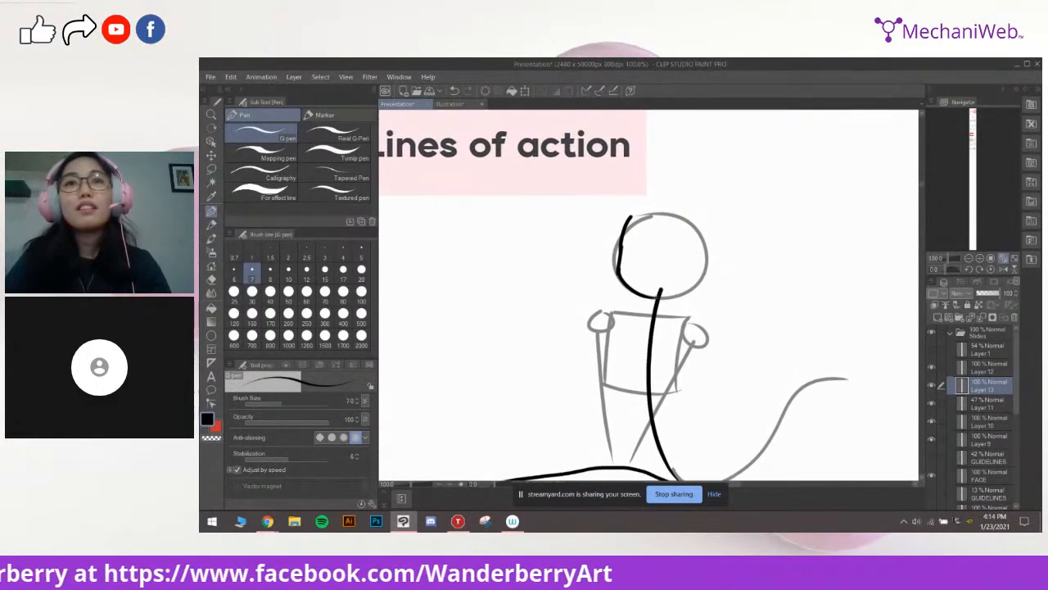
Erase the trial face outline with the Hard eraser at size 20
key("e")
scroll(656, 212, "up", 2)
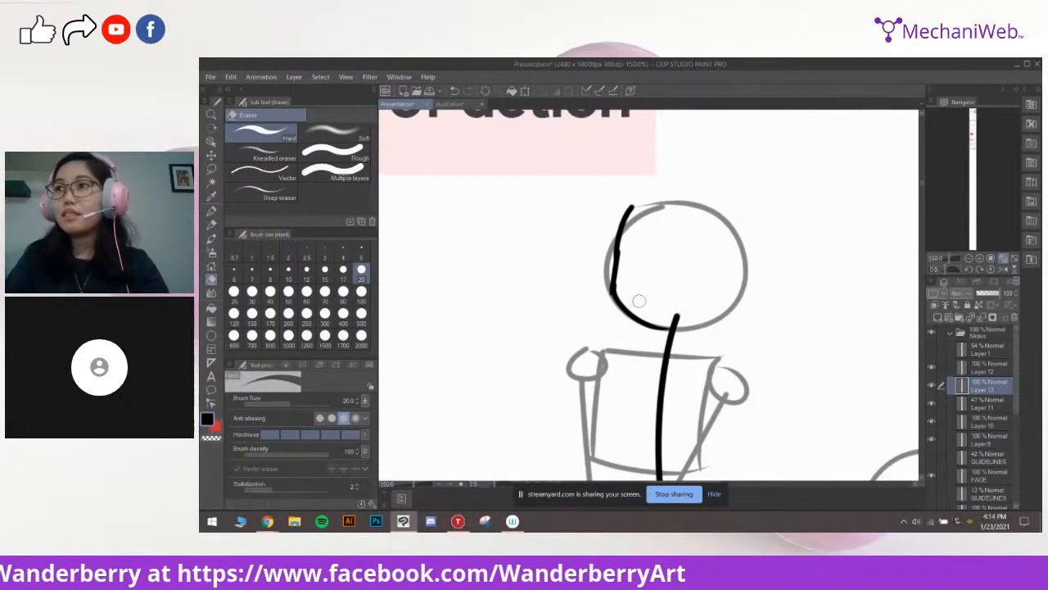
left_click_drag(675, 296, 652, 268)
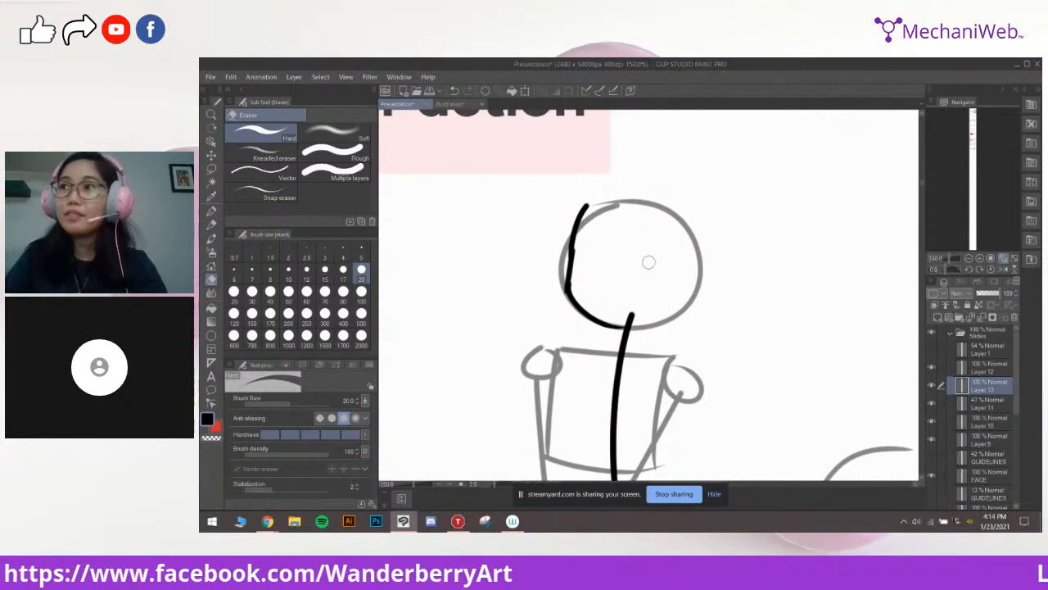
mouse_move(634, 280)
left_mouse_down()
mouse_move(634, 300)
mouse_move(639, 270)
left_mouse_up()
mouse_move(600, 203)
left_mouse_down()
mouse_move(582, 287)
mouse_move(641, 331)
left_mouse_up()
Redraw the face outline with the G pen from the left temple around the chin to the right jaw
key("p")
left_click_drag(595, 270, 609, 264)
mouse_move(601, 218)
left_mouse_down()
mouse_move(589, 295)
mouse_move(696, 329)
left_mouse_up()
key("ctrl+z")
key("ctrl+z")
mouse_move(592, 233)
left_mouse_down()
mouse_move(586, 282)
mouse_move(644, 322)
mouse_move(700, 311)
mouse_move(667, 333)
mouse_move(701, 323)
left_mouse_up()
key("ctrl+z")
key("ctrl+z")
mouse_move(690, 384)
left_mouse_down()
mouse_move(711, 319)
mouse_move(703, 310)
left_mouse_up()
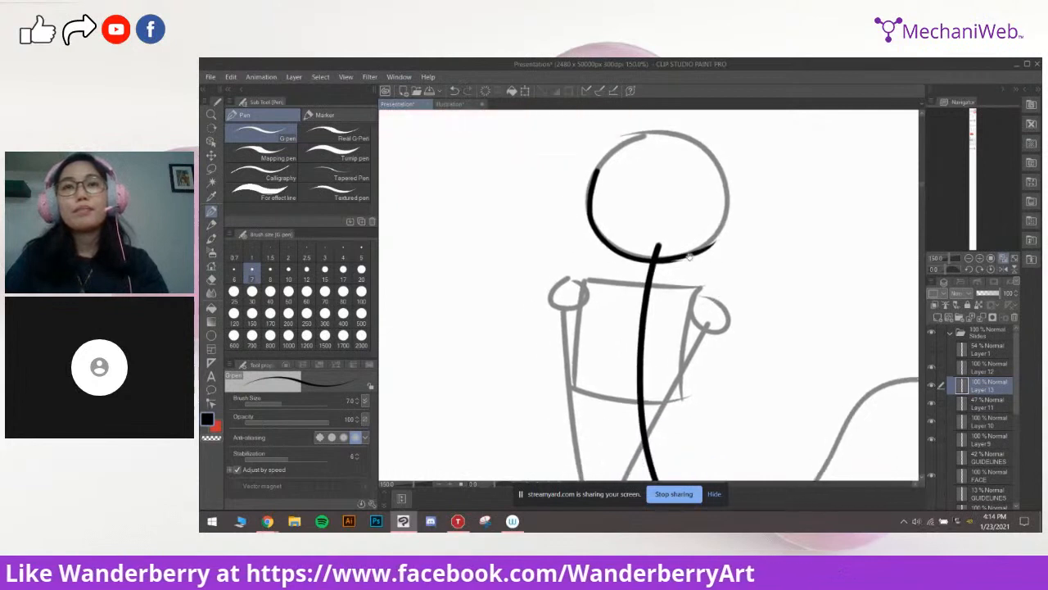
Set the G pen to size 6 and outline the neck, the right shoulder and arm, and the right side of the waist
left_click_drag(631, 258, 619, 279)
mouse_move(663, 283)
left_mouse_down()
mouse_move(597, 278)
mouse_move(629, 278)
mouse_move(663, 195)
mouse_move(659, 208)
mouse_move(679, 201)
mouse_move(641, 198)
mouse_move(669, 239)
mouse_move(640, 291)
left_mouse_up()
key("ctrl+z")
key("ctrl+z")
key("ctrl+z")
key("[")
key("ctrl+z")
key("ctrl+z")
key("ctrl+z")
key("ctrl+z")
key("ctrl+z")
mouse_move(672, 232)
left_mouse_down()
mouse_move(626, 328)
mouse_move(648, 294)
left_mouse_up()
key("ctrl+z")
left_click_drag(645, 253, 639, 260)
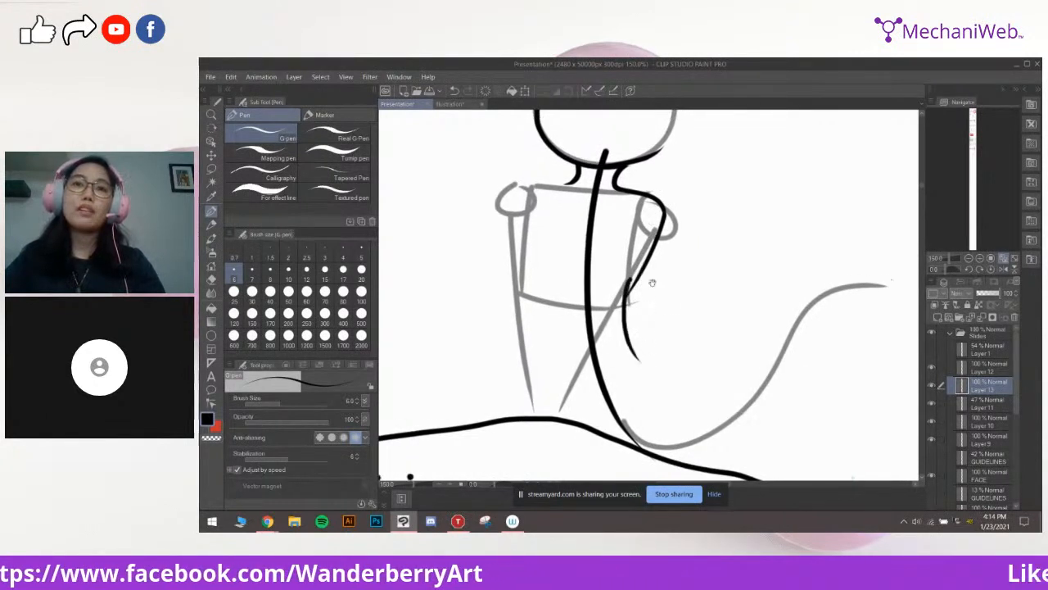
Outline the left shoulder and arm over the grey sketch with the G pen
left_click_drag(636, 300, 634, 316)
mouse_move(573, 191)
left_mouse_down()
mouse_move(542, 220)
mouse_move(528, 205)
mouse_move(506, 247)
left_mouse_up()
key("ctrl+z")
key("ctrl+z")
key("ctrl+z")
key("ctrl+z")
mouse_move(532, 206)
left_mouse_down()
mouse_move(521, 210)
mouse_move(506, 256)
mouse_move(506, 335)
left_mouse_up()
key("ctrl+z")
key("ctrl+z")
left_click_drag(504, 233, 506, 366)
key("ctrl+z")
Draw the two curved chest contours on the upper torso
mouse_move(654, 298)
left_mouse_down()
mouse_move(639, 270)
mouse_move(633, 279)
left_mouse_up()
left_click_drag(576, 241, 600, 247)
left_click_drag(534, 268, 542, 230)
key("ctrl+z")
key("ctrl+z")
left_click_drag(529, 272, 548, 228)
key("ctrl+z")
left_click_drag(597, 243, 596, 235)
mouse_move(602, 277)
left_mouse_down()
mouse_move(592, 281)
mouse_move(606, 272)
left_mouse_up()
key("ctrl+z")
Extend the right arm's outline with a forearm line slanting inward in front of the waist
left_click_drag(646, 238, 613, 249)
left_click_drag(629, 260, 561, 389)
key("ctrl+z")
mouse_move(638, 301)
left_mouse_down()
mouse_move(637, 276)
mouse_move(626, 329)
left_mouse_up()
key("ctrl+z")
Redraw the right side of the torso as one smooth curve from the chest down to the hip
left_click_drag(614, 256, 640, 333)
mouse_move(647, 312)
left_mouse_down()
mouse_move(645, 281)
mouse_move(623, 279)
mouse_move(641, 284)
left_mouse_up()
key("ctrl+z")
mouse_move(635, 224)
left_mouse_down()
mouse_move(628, 278)
mouse_move(631, 249)
left_mouse_up()
key("ctrl+z")
mouse_move(607, 197)
left_mouse_down()
mouse_move(594, 245)
mouse_move(599, 284)
left_mouse_up()
key("ctrl+z")
left_click_drag(609, 201, 596, 320)
key("ctrl+z")
key("ctrl+z")
mouse_move(609, 194)
left_mouse_down()
mouse_move(597, 321)
mouse_move(600, 221)
mouse_move(618, 341)
mouse_move(594, 324)
mouse_move(597, 226)
mouse_move(614, 347)
left_mouse_up()
key("ctrl+z")
key("ctrl+z")
key("ctrl+z")
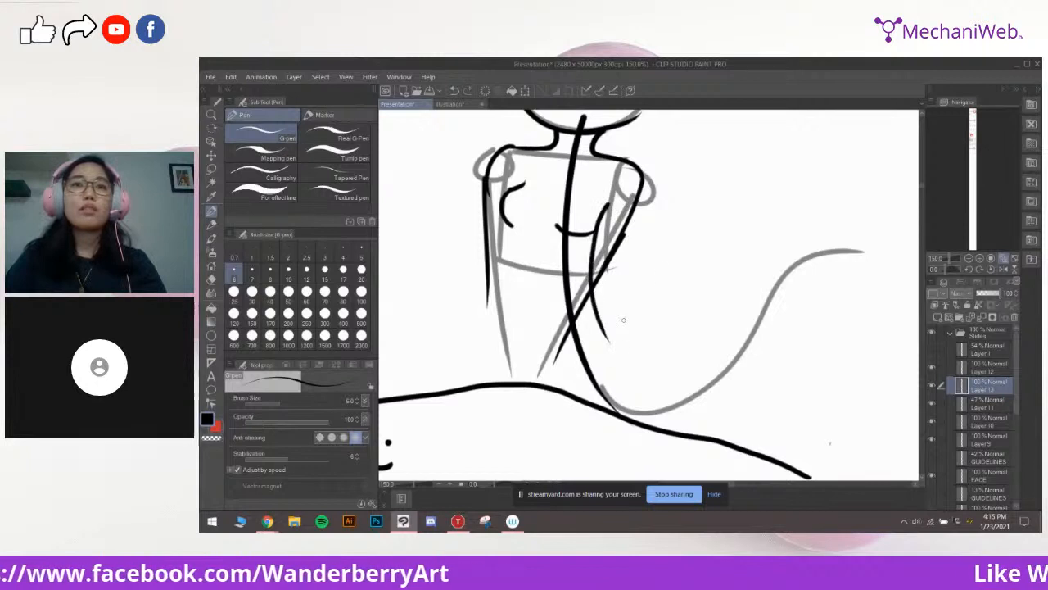
left_click_drag(676, 272, 665, 284)
key("ctrl+z")
key("ctrl+z")
mouse_move(598, 213)
left_mouse_down()
mouse_move(588, 345)
mouse_move(610, 372)
left_mouse_up()
scroll(624, 257, "down", 2)
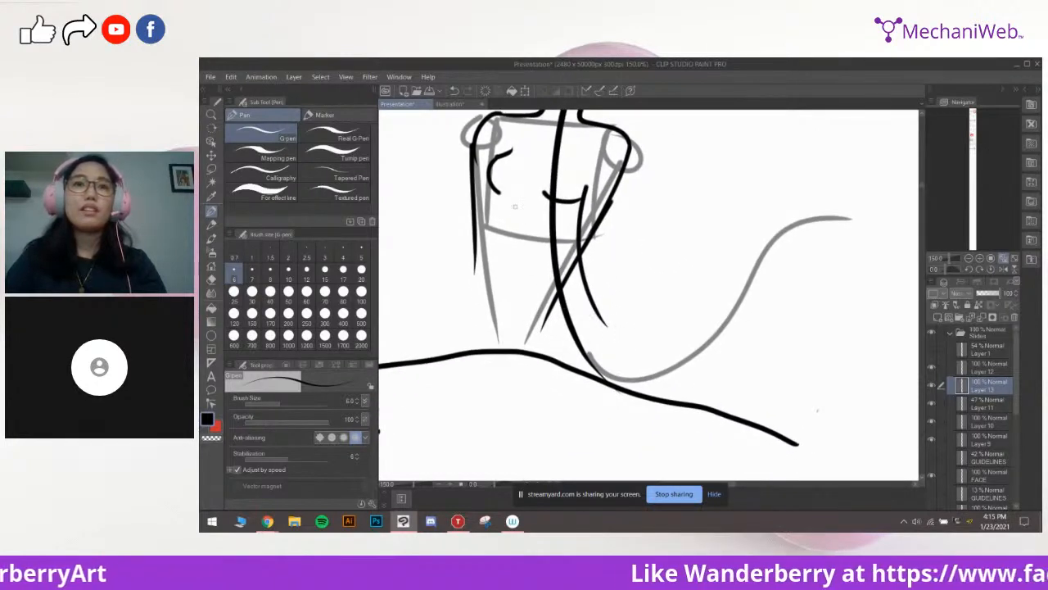
Outline the left side of the torso from under the chest through the waist to the hip
left_click_drag(506, 196, 500, 306)
key("ctrl+z")
left_click_drag(515, 232, 510, 327)
key("ctrl+z")
key("ctrl+z")
key("ctrl+z")
left_click_drag(517, 206, 517, 359)
key("ctrl+z")
left_click_drag(506, 274, 522, 382)
key("ctrl+z")
left_click_drag(505, 270, 528, 388)
left_click_drag(537, 312, 528, 299)
key("ctrl+z")
key("ctrl+z")
mouse_move(499, 255)
left_mouse_down()
mouse_move(501, 341)
mouse_move(518, 376)
left_mouse_up()
mouse_move(560, 316)
left_mouse_down()
mouse_move(574, 283)
mouse_move(615, 286)
mouse_move(557, 298)
mouse_move(568, 370)
left_mouse_up()
key("ctrl+z")
key("ctrl+z")
key("ctrl+z")
Continue the left hip line into the underside of the tail, curving below the rock's edge
left_click_drag(516, 305, 587, 383)
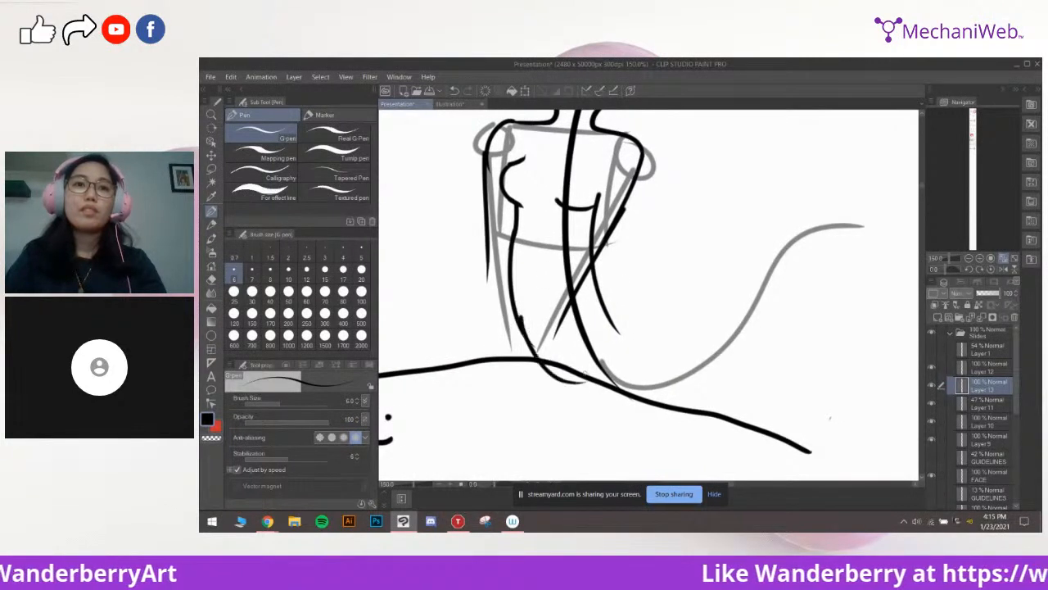
key("ctrl+z")
mouse_move(533, 228)
left_mouse_down()
mouse_move(538, 216)
mouse_move(497, 280)
mouse_move(559, 393)
left_mouse_up()
key("ctrl+z")
key("ctrl+z")
left_click_drag(609, 341, 606, 316)
key("ctrl+z")
mouse_move(534, 351)
left_mouse_down()
mouse_move(647, 381)
mouse_move(680, 368)
left_mouse_up()
Outline both hands so that they meet in front of the waist
mouse_move(555, 262)
left_mouse_down()
mouse_move(570, 308)
mouse_move(613, 296)
left_mouse_up()
key("ctrl+z")
mouse_move(573, 324)
left_mouse_down()
mouse_move(635, 290)
mouse_move(611, 270)
mouse_move(597, 287)
mouse_move(635, 281)
mouse_move(636, 290)
mouse_move(577, 309)
mouse_move(547, 282)
mouse_move(558, 300)
mouse_move(540, 294)
mouse_move(594, 297)
left_mouse_up()
key("ctrl+z")
key("ctrl+z")
key("ctrl+z")
key("ctrl+z")
key("ctrl+z")
key("ctrl+z")
key("ctrl+z")
key("ctrl+z")
key("ctrl+z")
mouse_move(561, 322)
left_mouse_down()
mouse_move(583, 301)
mouse_move(645, 296)
mouse_move(606, 321)
mouse_move(585, 318)
left_mouse_up()
key("ctrl+z")
mouse_move(654, 298)
left_mouse_down()
mouse_move(565, 324)
mouse_move(662, 305)
left_mouse_up()
key("ctrl+z")
mouse_move(572, 320)
left_mouse_down()
mouse_move(502, 301)
mouse_move(574, 326)
mouse_move(566, 312)
mouse_move(539, 325)
left_mouse_up()
key("ctrl+z")
key("ctrl+z")
key("ctrl+z")
key("ctrl+z")
mouse_move(653, 322)
left_mouse_down()
mouse_move(635, 319)
mouse_move(647, 306)
mouse_move(582, 319)
mouse_move(554, 282)
mouse_move(600, 302)
left_mouse_up()
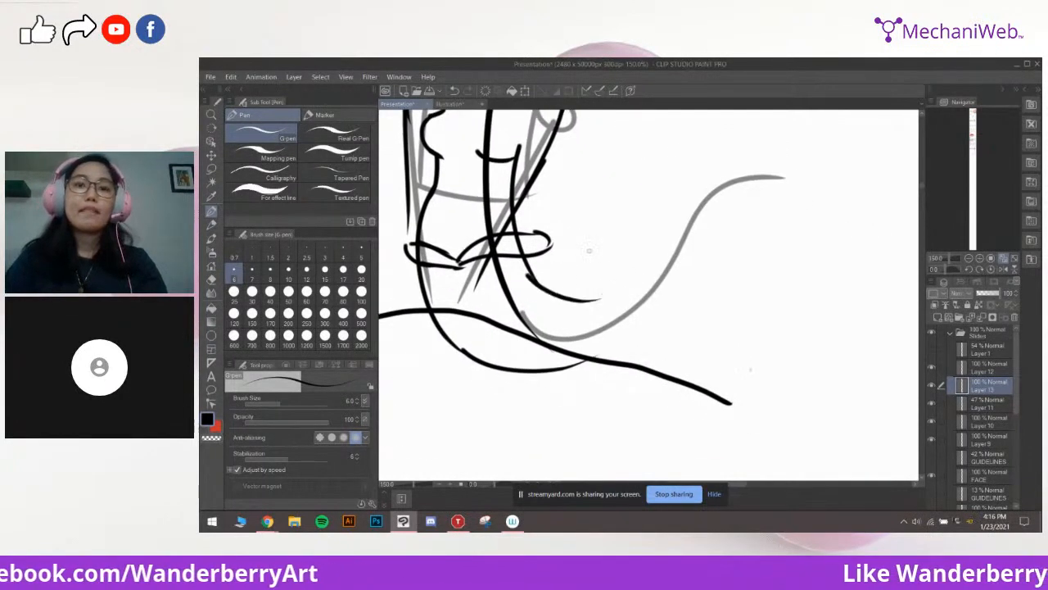
Draw the upper edge of the tail, sweeping from the right hip up toward the tail's tip
scroll(581, 239, "down", 1)
left_click_drag(622, 238, 601, 276)
key("ctrl+z")
left_click_drag(525, 292, 602, 329)
left_click_drag(631, 281, 620, 288)
key("ctrl+z")
left_click_drag(554, 319, 657, 271)
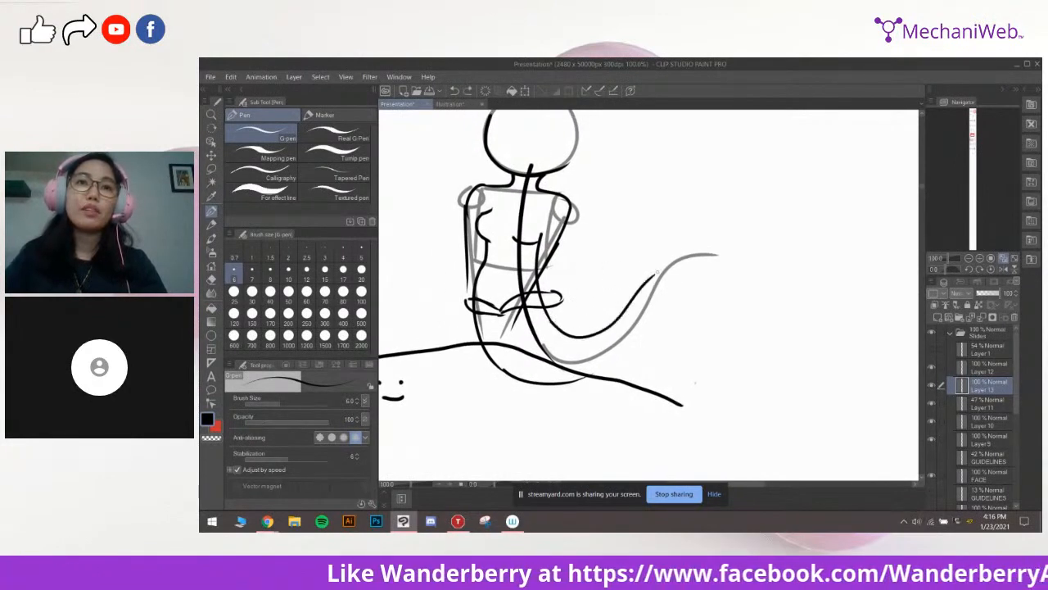
Complete the tail's lower edge up to its narrow end and draw the upright lobe of the tail fin
left_click_drag(591, 375, 655, 322)
key("ctrl+z")
left_click_drag(663, 281, 627, 362)
key("ctrl+z")
mouse_move(663, 282)
left_mouse_down()
mouse_move(634, 325)
mouse_move(631, 255)
mouse_move(653, 241)
left_mouse_up()
key("ctrl+z")
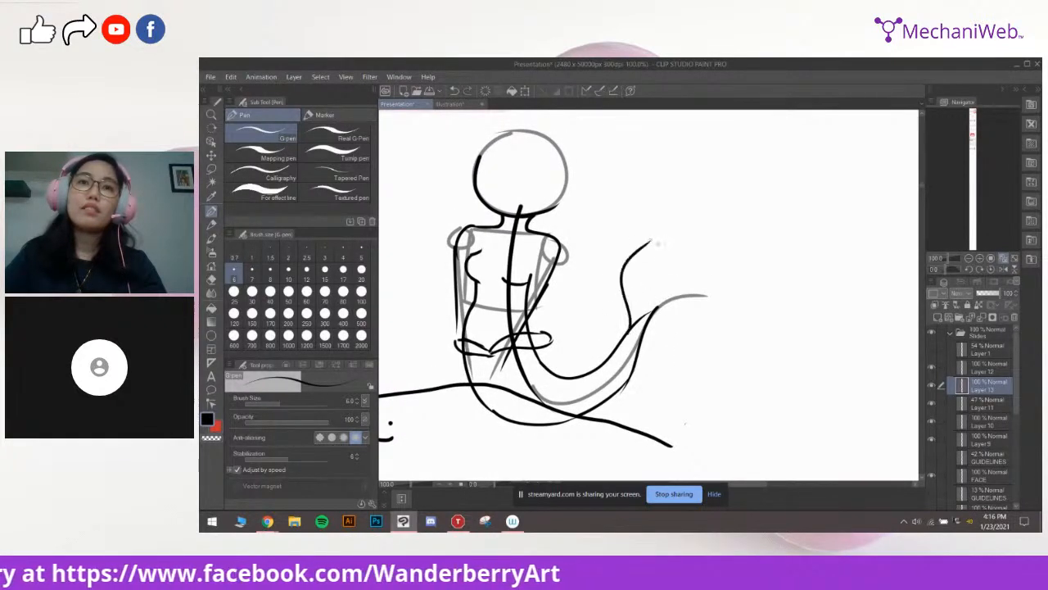
Draw the second lobe of the tail fin, pointing outward to the right
left_click_drag(662, 306, 715, 295)
mouse_move(722, 303)
left_mouse_down()
mouse_move(749, 296)
mouse_move(684, 325)
left_mouse_up()
key("ctrl+z")
key("ctrl+z")
key("ctrl+z")
mouse_move(744, 288)
left_mouse_down()
mouse_move(671, 322)
mouse_move(690, 293)
left_mouse_up()
Erase the end of the right hand and the overlapping hip lines with the Hard eraser at size 20
scroll(755, 235, "up", 2)
mouse_move(851, 293)
left_mouse_down()
mouse_move(770, 248)
mouse_move(808, 272)
mouse_move(805, 261)
left_mouse_up()
key("e")
key("ctrl+z")
left_click_drag(767, 225, 821, 235)
mouse_move(695, 443)
left_mouse_down()
mouse_move(695, 379)
mouse_move(750, 336)
mouse_move(720, 361)
left_mouse_up()
left_click_drag(611, 317, 770, 348)
mouse_move(731, 291)
left_mouse_down()
mouse_move(719, 263)
mouse_move(707, 299)
mouse_move(686, 267)
mouse_move(672, 303)
mouse_move(665, 290)
left_mouse_up()
left_click_drag(718, 280, 690, 306)
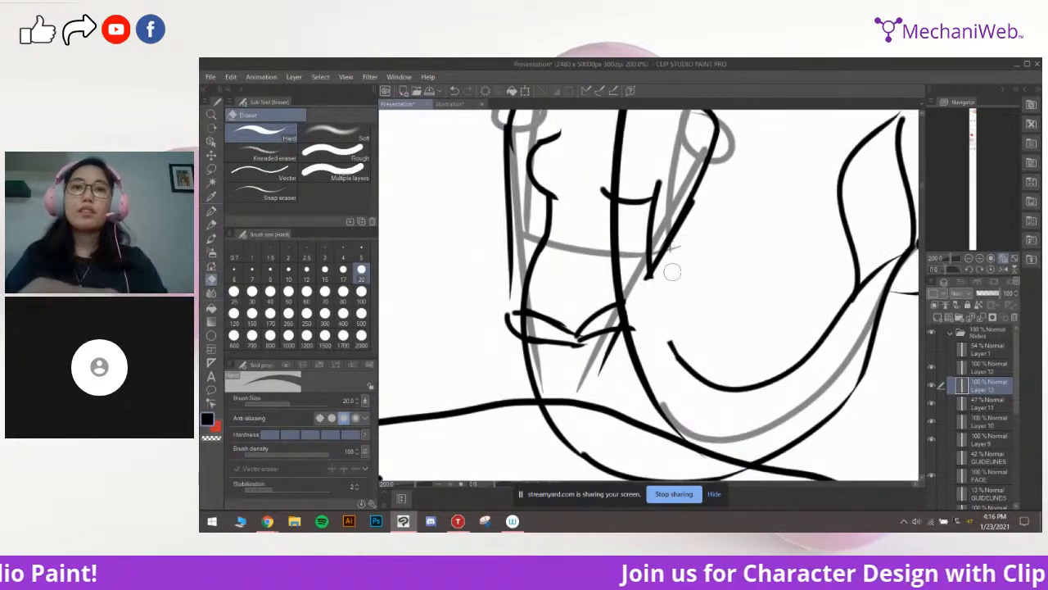
Redraw the right hand's outline with the G pen and join the tail's upper edge to it
key("p")
mouse_move(623, 304)
left_mouse_down()
mouse_move(678, 292)
mouse_move(630, 329)
mouse_move(680, 360)
left_mouse_up()
left_click_drag(662, 320, 679, 355)
left_click_drag(677, 254, 670, 287)
scroll(702, 263, "down", 2)
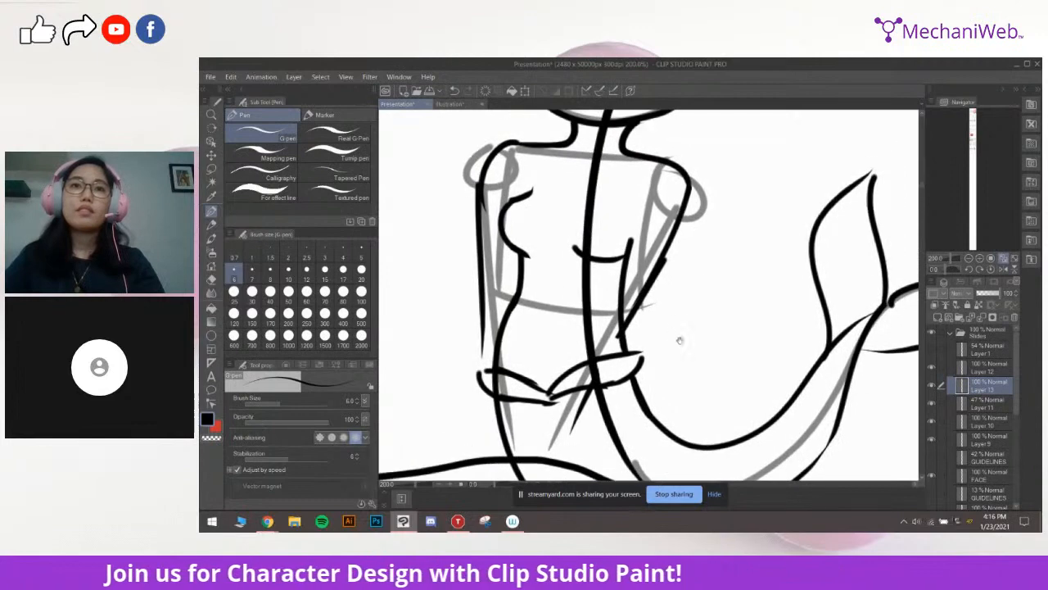
Hide the black line of action on Layer 10 and toggle the grey sketch layer's visibility off and on
key("ctrl+z")
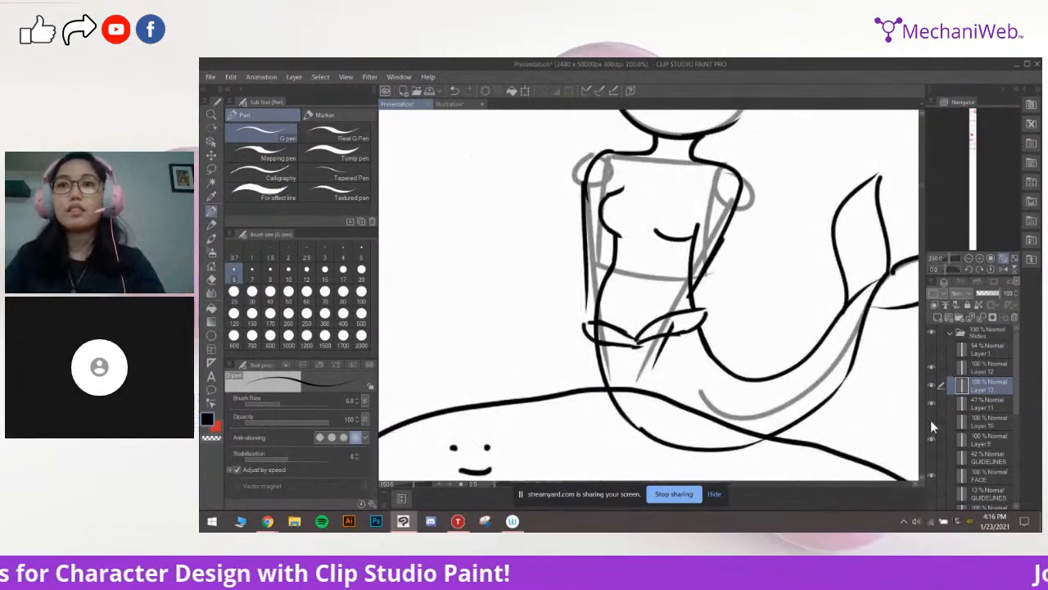
left_click(931, 402)
left_click(931, 402)
Draw two solid oval eyes on the face with the G pen at size 6
left_click_drag(831, 323, 768, 350)
scroll(653, 246, "down", 1)
left_click_drag(669, 209, 710, 302)
scroll(708, 296, "up", 2)
mouse_move(673, 238)
left_mouse_down()
mouse_move(730, 302)
mouse_move(745, 303)
mouse_move(736, 298)
left_mouse_up()
key("p")
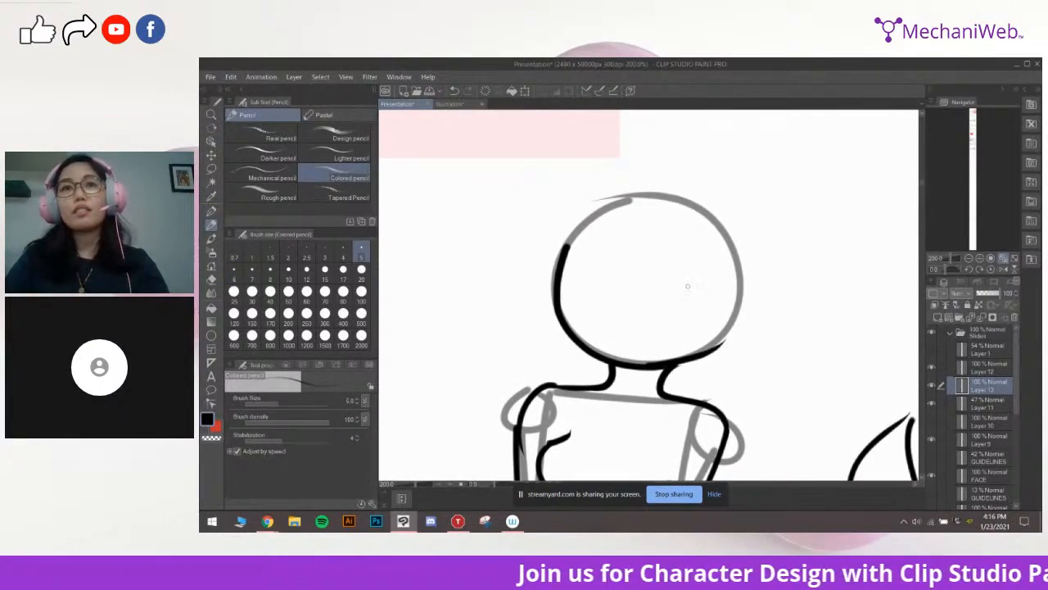
key("p")
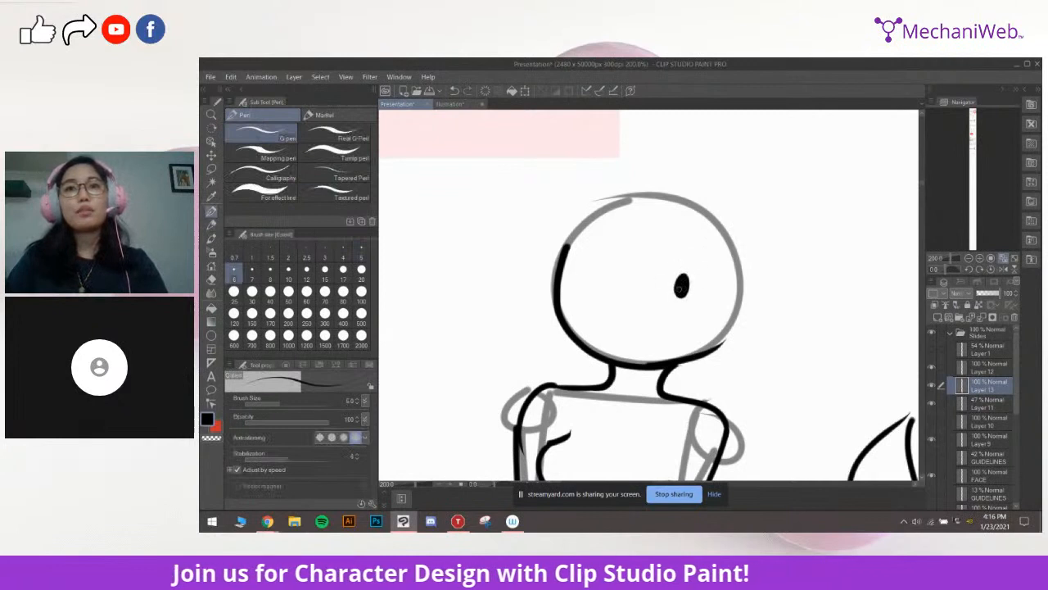
left_click_drag(622, 238, 626, 244)
key("ctrl+z")
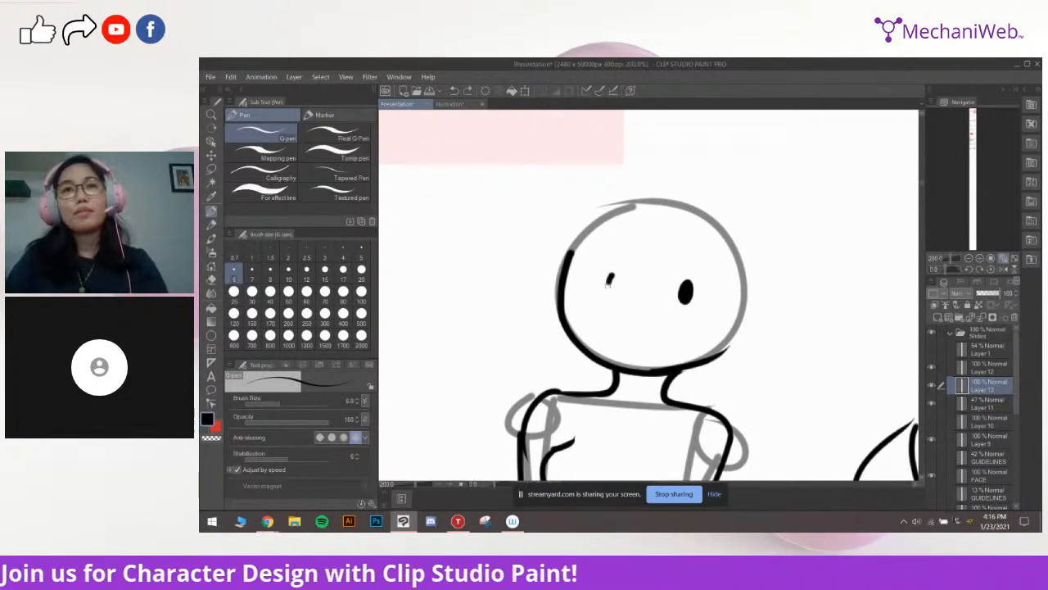
left_click_drag(661, 297, 647, 273)
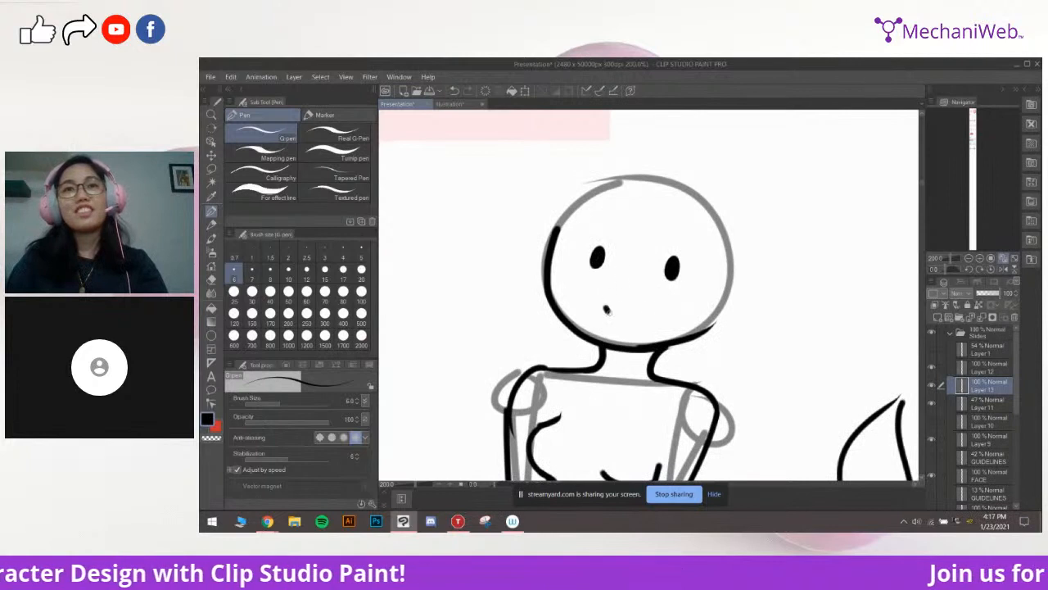
Draw a small curved smiling mouth below the eyes
mouse_move(602, 310)
left_mouse_down()
mouse_move(654, 312)
mouse_move(626, 323)
left_mouse_up()
key("ctrl+z")
key("ctrl+z")
key("ctrl+z")
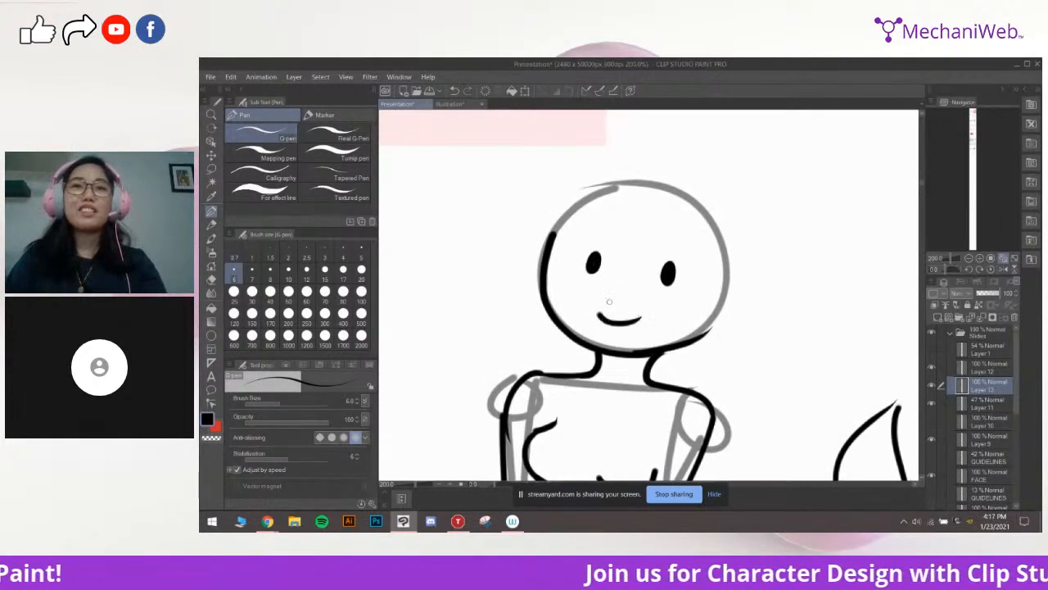
key("ctrl+z")
left_click_drag(656, 275, 645, 270)
Draw a swept fringe across the top of the head, pointing out to the left
scroll(657, 207, "down", 1)
left_click_drag(692, 235, 681, 242)
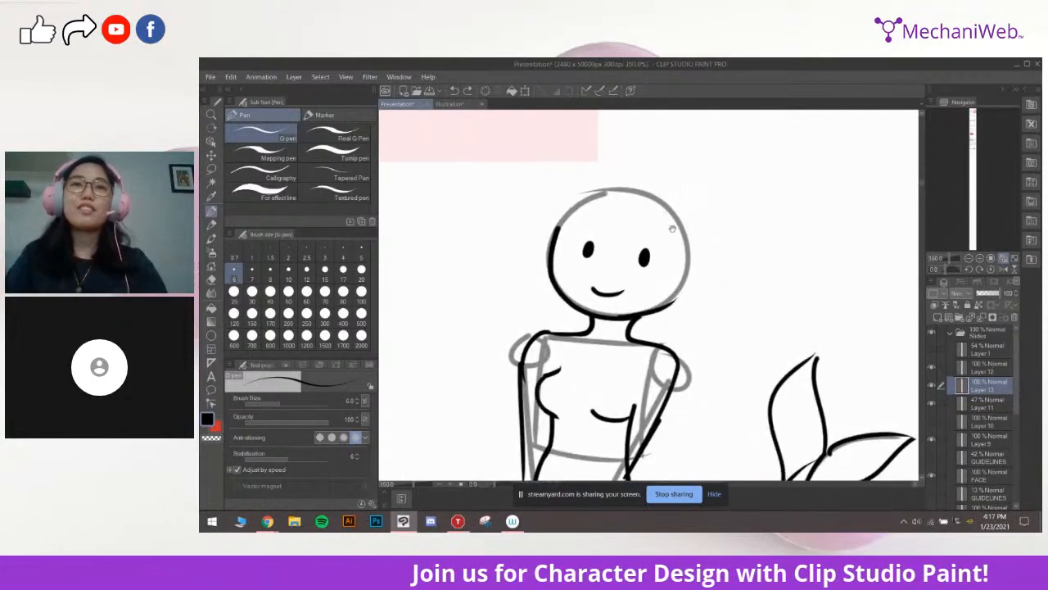
left_click_drag(590, 211, 633, 247)
key("ctrl+z")
key("ctrl+z")
mouse_move(601, 191)
left_mouse_down()
mouse_move(636, 250)
mouse_move(642, 239)
left_mouse_up()
key("ctrl+z")
mouse_move(662, 192)
left_mouse_down()
mouse_move(670, 204)
mouse_move(656, 236)
mouse_move(672, 226)
mouse_move(662, 240)
mouse_move(558, 208)
mouse_move(632, 233)
mouse_move(660, 229)
left_mouse_up()
key("ctrl+z")
key("ctrl+z")
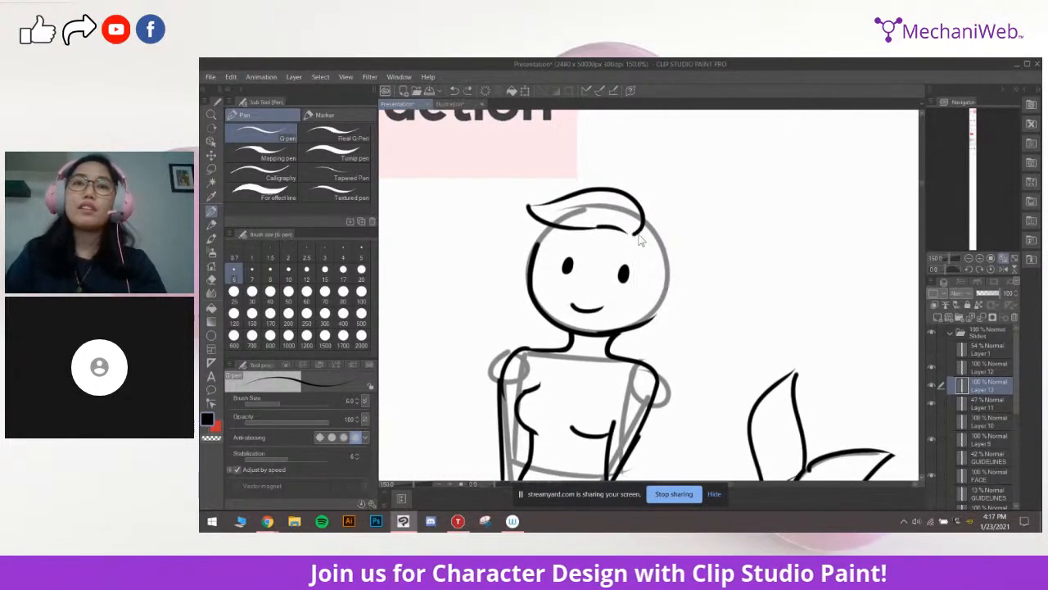
Draw a strand falling over the right side of the face and short curved hair outlines on both sides of the head
mouse_move(635, 232)
left_mouse_down()
mouse_move(676, 280)
mouse_move(637, 223)
mouse_move(656, 235)
left_mouse_up()
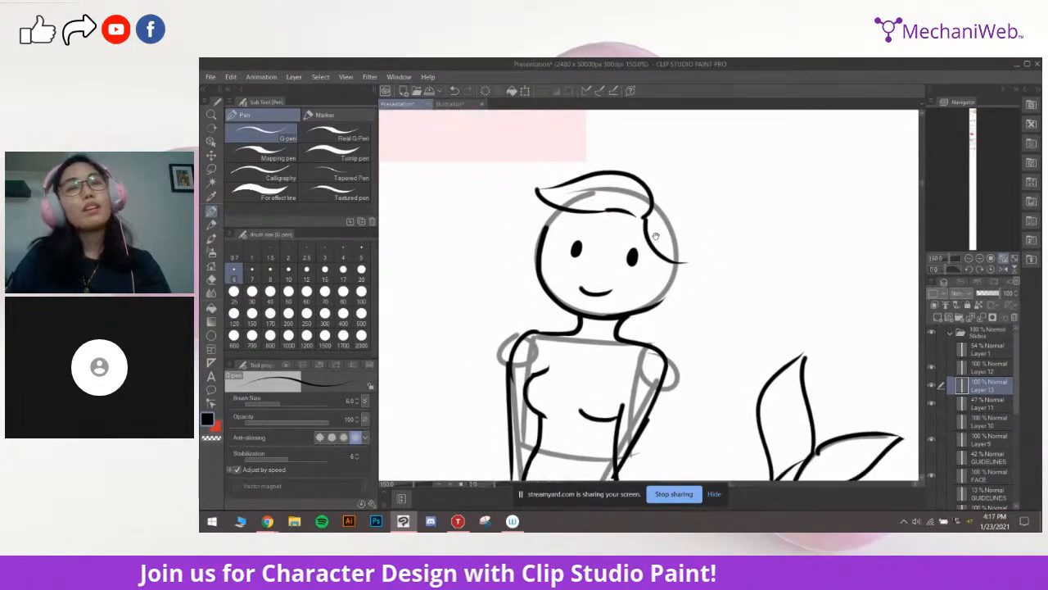
key("ctrl+z")
mouse_move(552, 210)
left_mouse_down()
mouse_move(515, 259)
mouse_move(522, 282)
left_mouse_up()
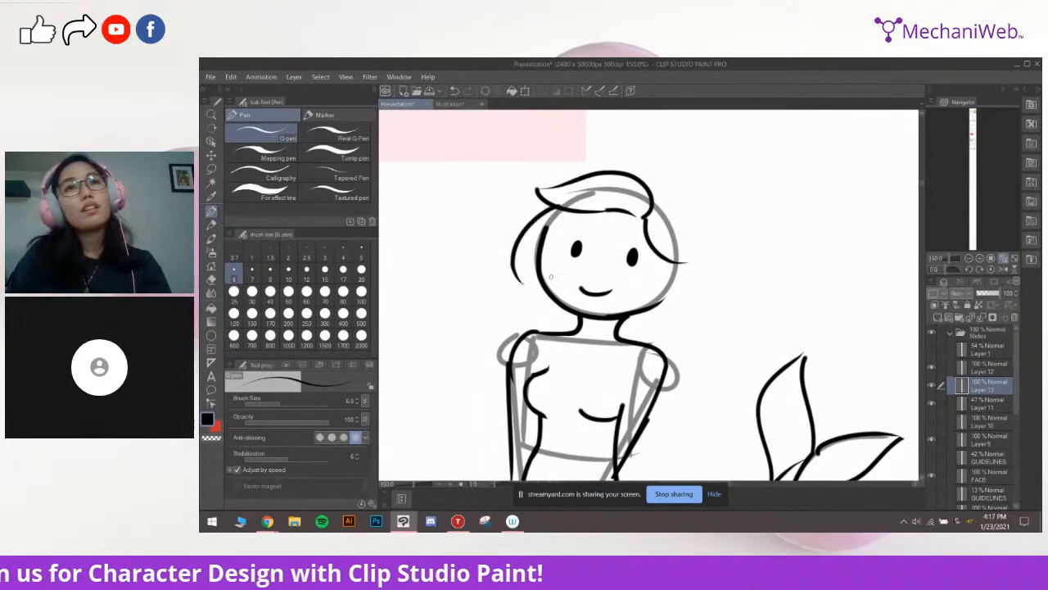
left_click_drag(713, 216, 680, 208)
mouse_move(623, 191)
left_mouse_down()
mouse_move(677, 249)
mouse_move(660, 233)
mouse_move(728, 246)
left_mouse_up()
key("ctrl+z")
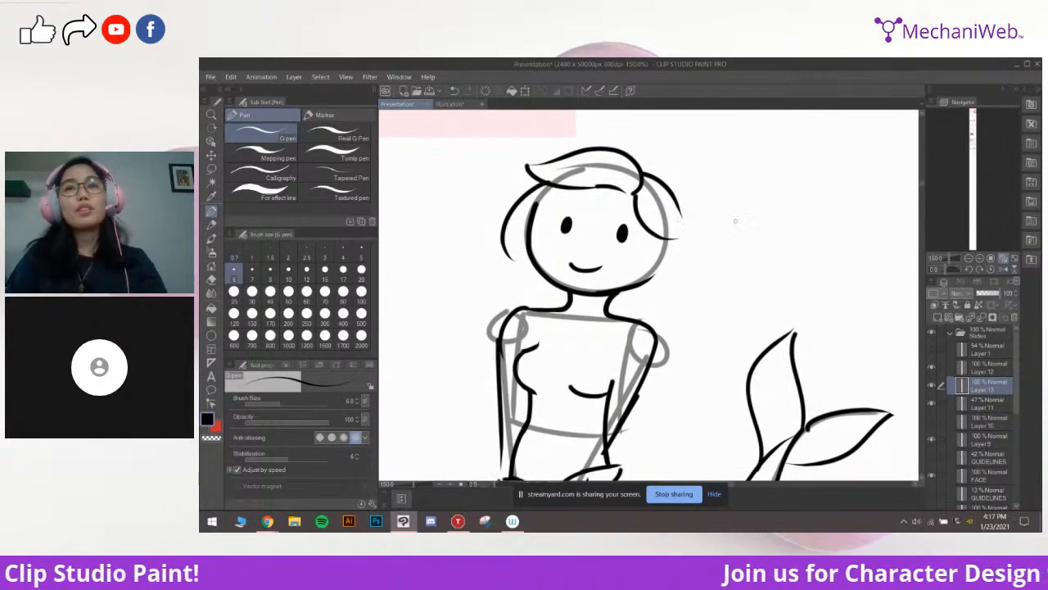
key("ctrl+minus")
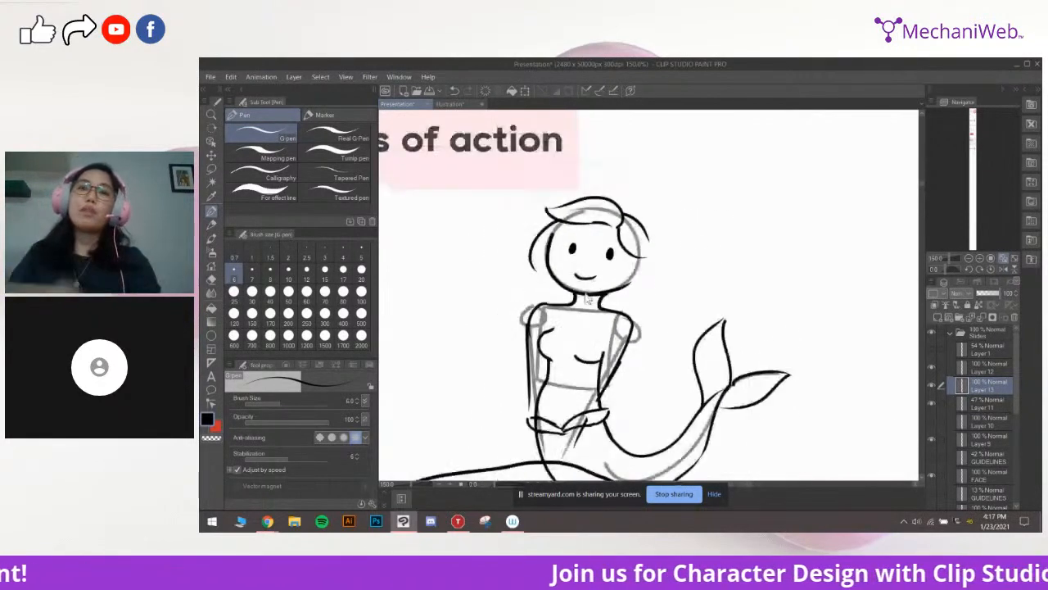
Draw the long upper edge of the hair sweeping out to the right from the back of the head
left_click_drag(574, 440, 608, 368)
left_click_drag(466, 382, 478, 246)
key("ctrl+z")
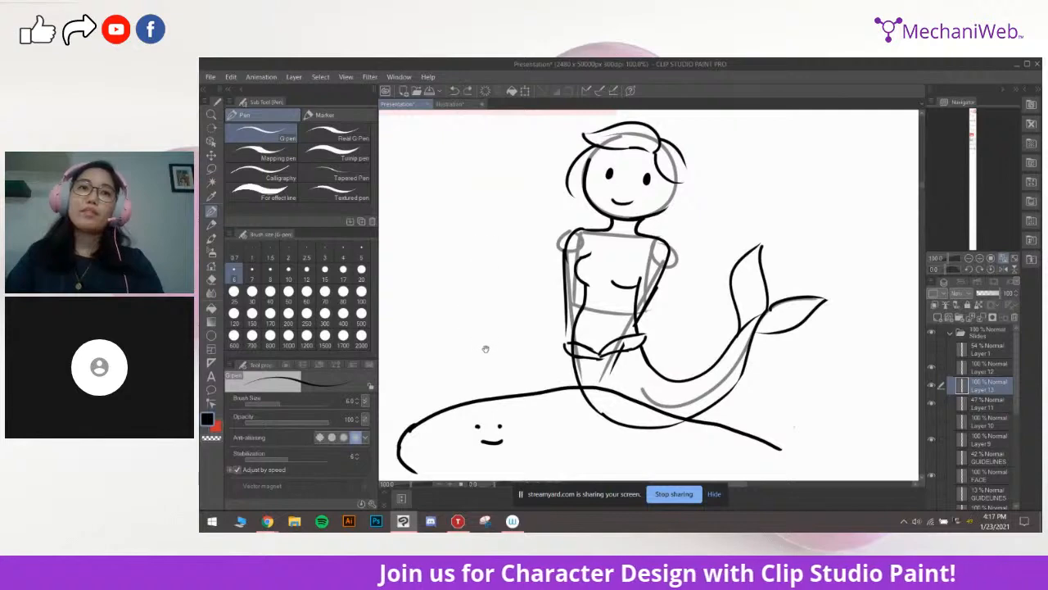
left_click_drag(489, 346, 528, 330)
left_click_drag(587, 217, 514, 295)
mouse_move(708, 192)
left_mouse_down()
mouse_move(653, 258)
mouse_move(712, 260)
mouse_move(724, 240)
left_mouse_up()
scroll(697, 241, "up", 1)
key("ctrl+z")
mouse_move(717, 213)
left_mouse_down()
mouse_move(748, 275)
mouse_move(723, 223)
mouse_move(812, 281)
mouse_move(837, 282)
mouse_move(837, 269)
mouse_move(735, 299)
left_mouse_up()
key("ctrl+z")
key("ctrl+z")
key("ctrl+z")
Draw the lower edge of the flowing hair, curving back from the pointed tip toward the right shoulder
mouse_move(819, 261)
left_mouse_down()
mouse_move(731, 299)
mouse_move(746, 292)
mouse_move(764, 313)
mouse_move(695, 318)
left_mouse_up()
key("ctrl+z")
key("ctrl+z")
key("ctrl+z")
left_click_drag(635, 242, 649, 235)
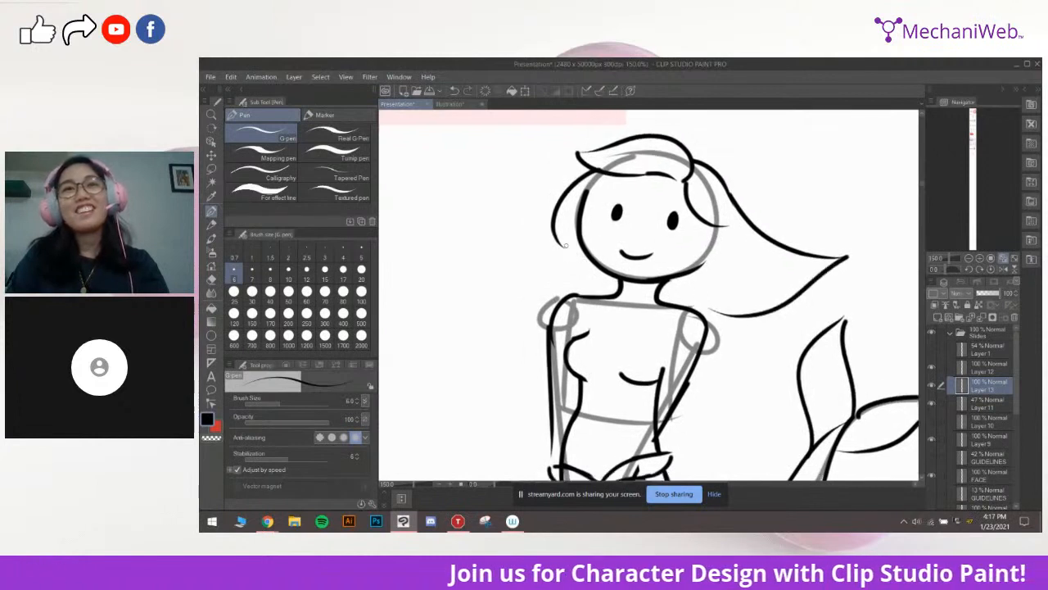
Extend the hair beside the left cheek down to the shoulder and add a short inner strand
left_click_drag(565, 244, 588, 301)
left_click_drag(602, 277, 617, 284)
key("ctrl+z")
mouse_move(579, 240)
left_mouse_down()
mouse_move(585, 303)
mouse_move(615, 295)
left_mouse_up()
key("ctrl+z")
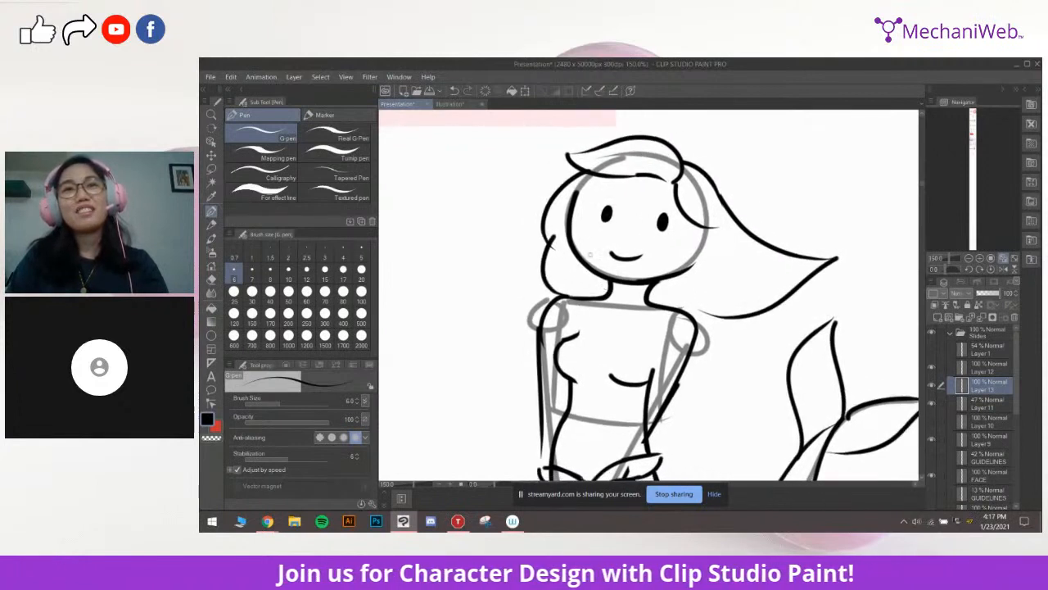
left_click_drag(572, 269, 607, 305)
key("ctrl+z")
left_click_drag(570, 268, 571, 280)
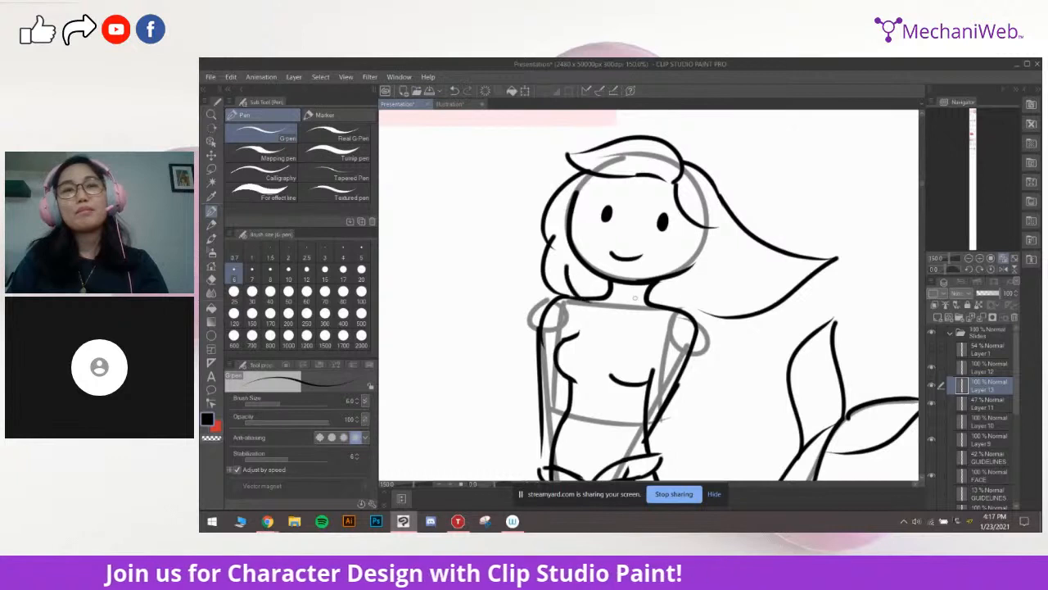
Draw the left lock of hair down over the shoulder so that it ends in a point on the chest
left_click_drag(694, 283, 676, 280)
scroll(615, 205, "up", 1)
mouse_move(543, 250)
left_mouse_down()
mouse_move(565, 233)
mouse_move(590, 330)
mouse_move(583, 358)
left_mouse_up()
key("ctrl+z")
key("ctrl+z")
mouse_move(523, 284)
left_mouse_down()
mouse_move(583, 337)
mouse_move(575, 360)
left_mouse_up()
key("ctrl+z")
key("ctrl+z")
key("ctrl+z")
mouse_move(524, 287)
left_mouse_down()
mouse_move(575, 331)
mouse_move(579, 368)
left_mouse_up()
key("ctrl+z")
mouse_move(525, 289)
left_mouse_down()
mouse_move(580, 331)
mouse_move(570, 367)
left_mouse_up()
key("ctrl+z")
Erase the neck and shoulder line crossing the left lock of hair with the hard eraser at size 10
key("e")
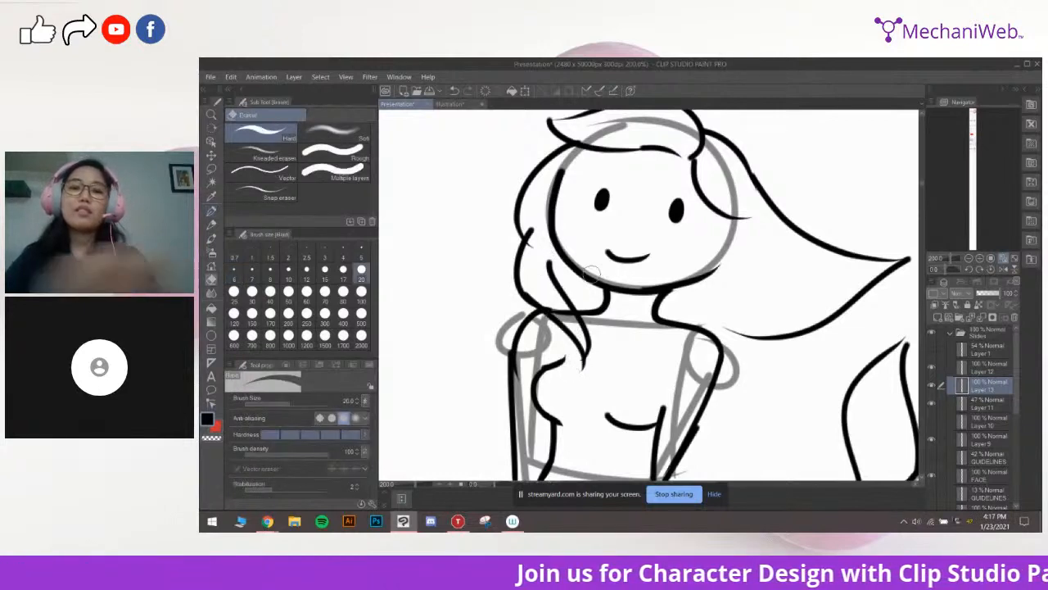
scroll(520, 386, "up", 2)
key("bracketleft")
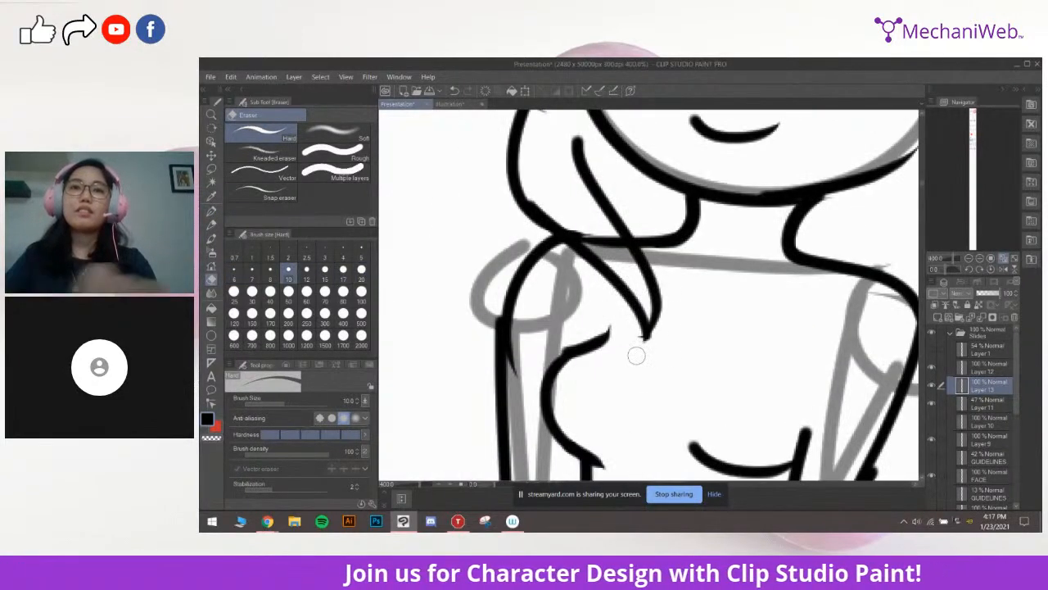
scroll(637, 346, "up", 3)
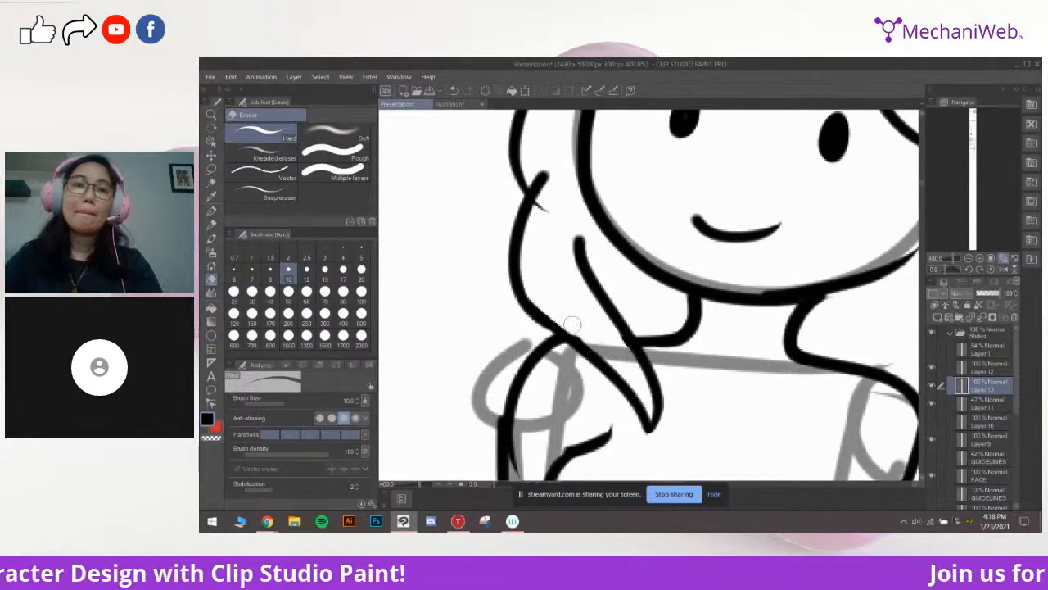
scroll(701, 279, "down", 5)
scroll(786, 273, "up", 3)
left_click_drag(756, 338, 753, 289)
Extend the jawline upward on the right side of the face with the G pen and try short strokes beside it
key("p")
mouse_move(760, 167)
left_mouse_down()
mouse_move(761, 250)
mouse_move(764, 223)
left_mouse_up()
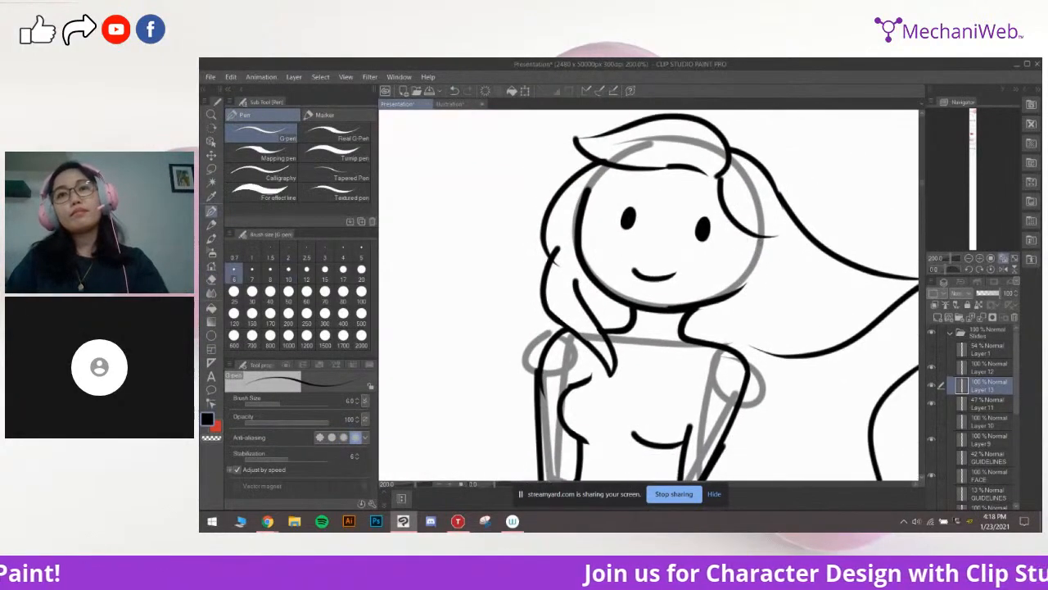
key("ctrl+z")
left_click_drag(744, 284, 748, 270)
left_click_drag(773, 268, 762, 273)
mouse_move(743, 259)
left_mouse_down()
mouse_move(755, 251)
mouse_move(755, 270)
left_mouse_up()
left_click_drag(772, 266, 758, 283)
key("ctrl+z")
Draw a small hair strand under the fringe along the left side of the forehead
left_click_drag(694, 284, 702, 284)
mouse_move(598, 186)
left_mouse_down()
mouse_move(642, 187)
mouse_move(598, 211)
left_mouse_up()
left_click_drag(734, 238, 698, 232)
key("ctrl+z")
left_click_drag(632, 189, 571, 204)
key("ctrl+z")
left_click_drag(660, 212, 627, 221)
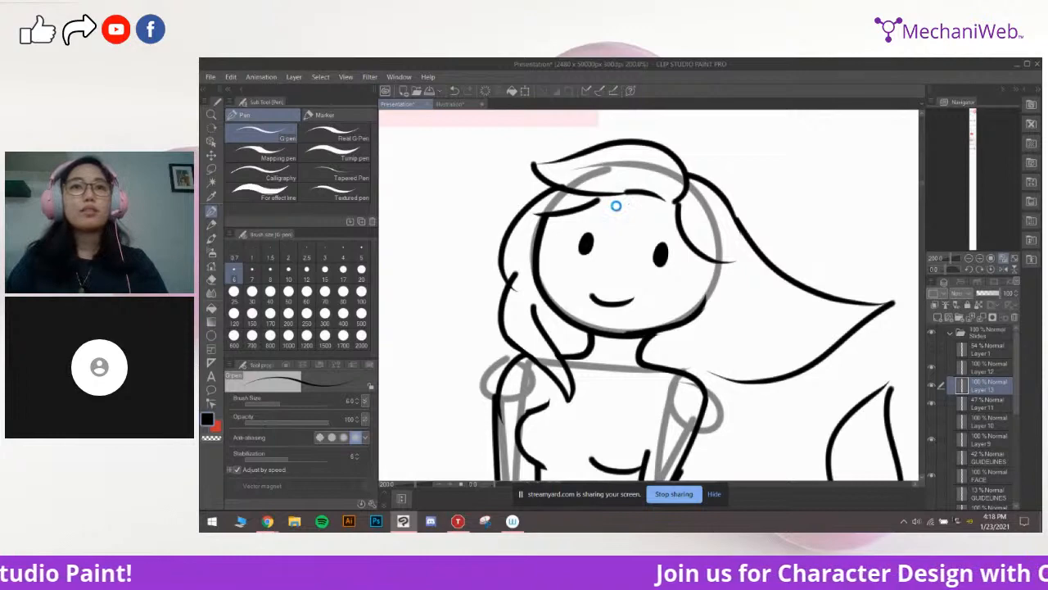
Show the file formats available for saving a copy of the Presentation file and cancel the save
key("ctrl+shift+s")
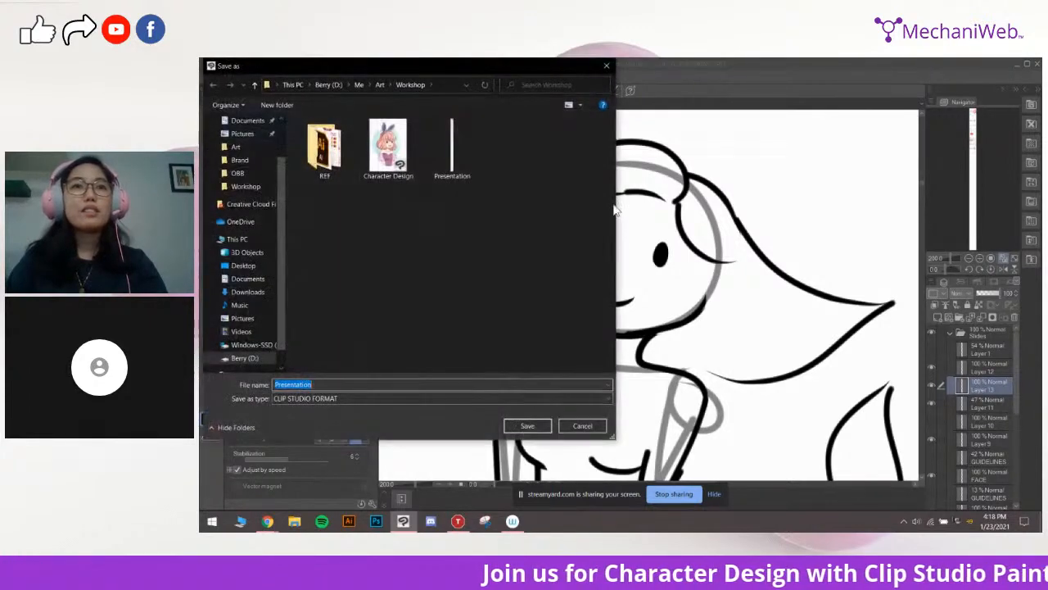
left_click(364, 399)
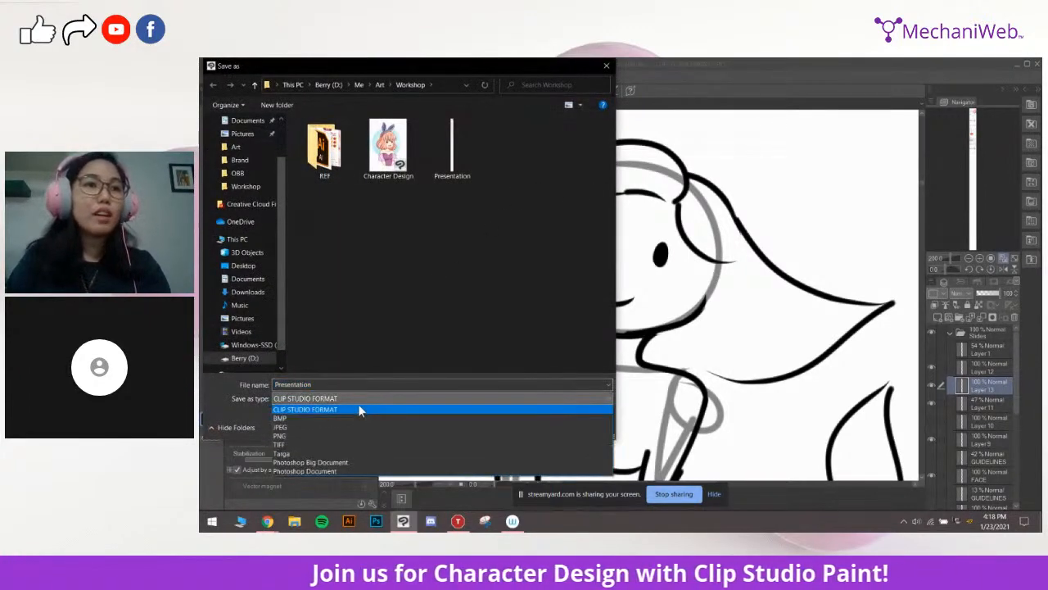
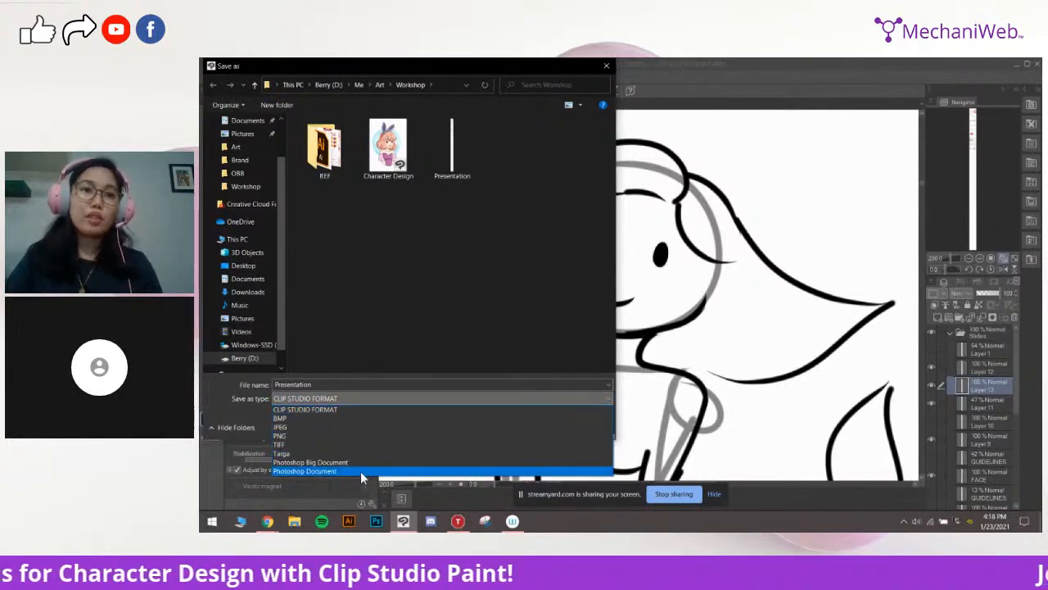
left_click(481, 339)
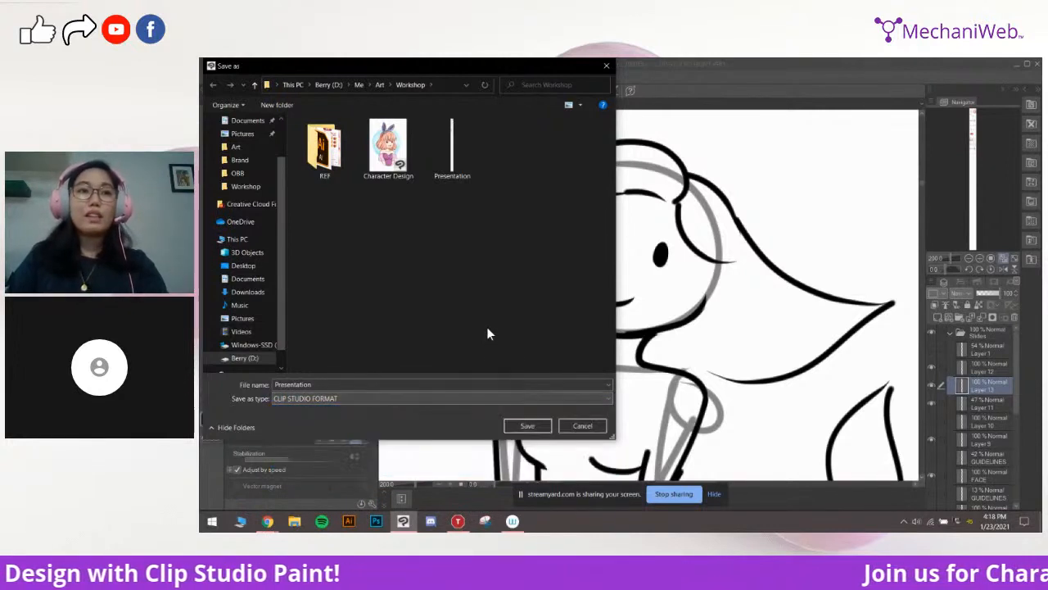
left_click(422, 399)
left_click(423, 398)
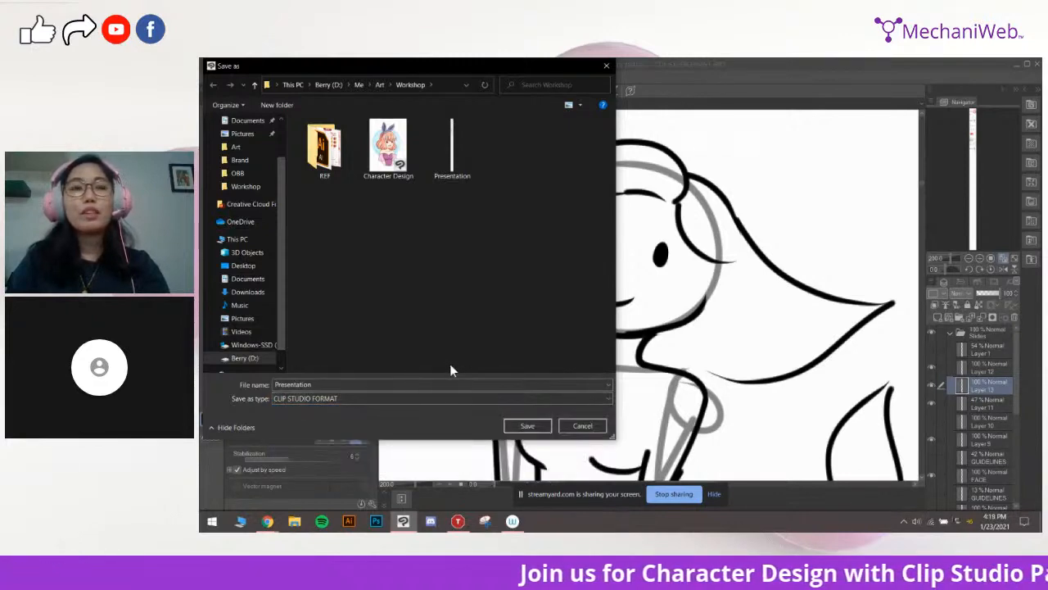
left_click(586, 430)
Clean up stray line ends around the face and hair with the hard eraser at size 10
mouse_move(760, 316)
left_mouse_down()
mouse_move(762, 328)
mouse_move(780, 308)
left_mouse_up()
mouse_move(726, 344)
left_mouse_down()
mouse_move(718, 340)
mouse_move(735, 351)
mouse_move(725, 352)
left_mouse_up()
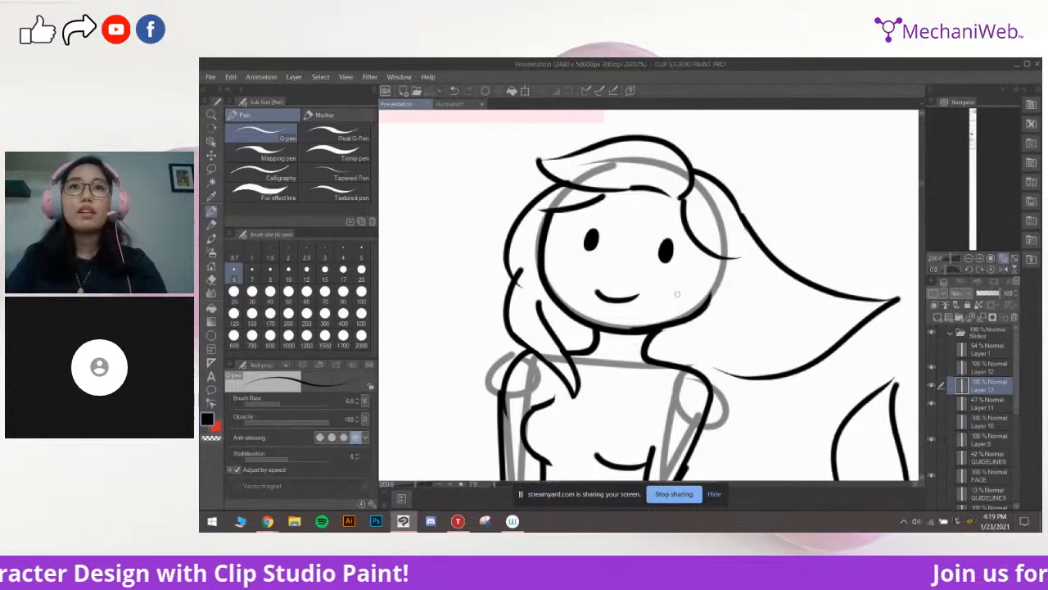
key("e")
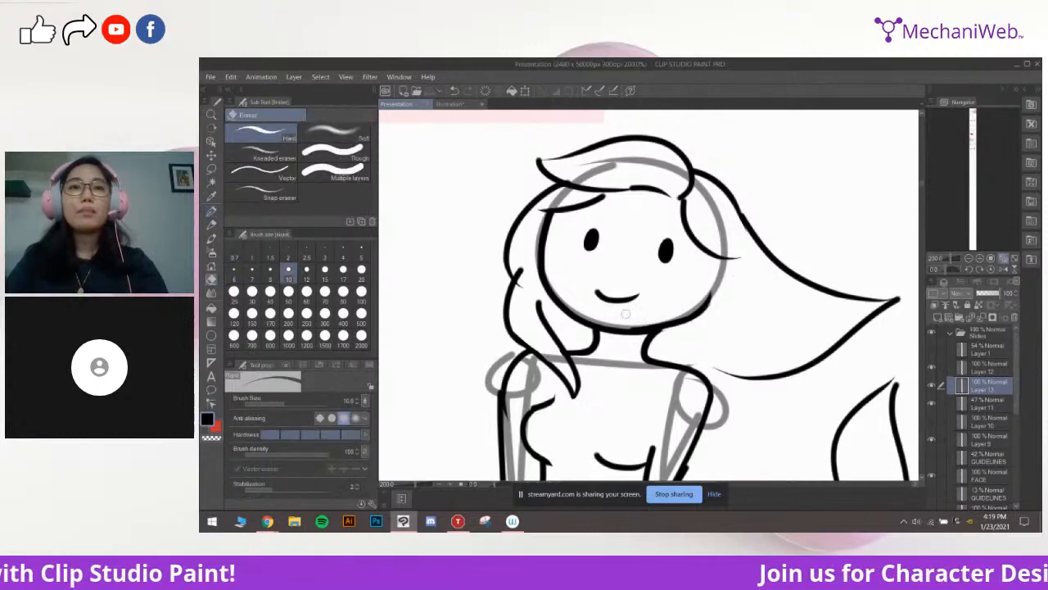
scroll(614, 266, "up", 2)
left_click_drag(501, 332, 614, 317)
left_click_drag(541, 294, 539, 292)
left_click_drag(674, 358, 664, 302)
scroll(664, 301, "down", 3)
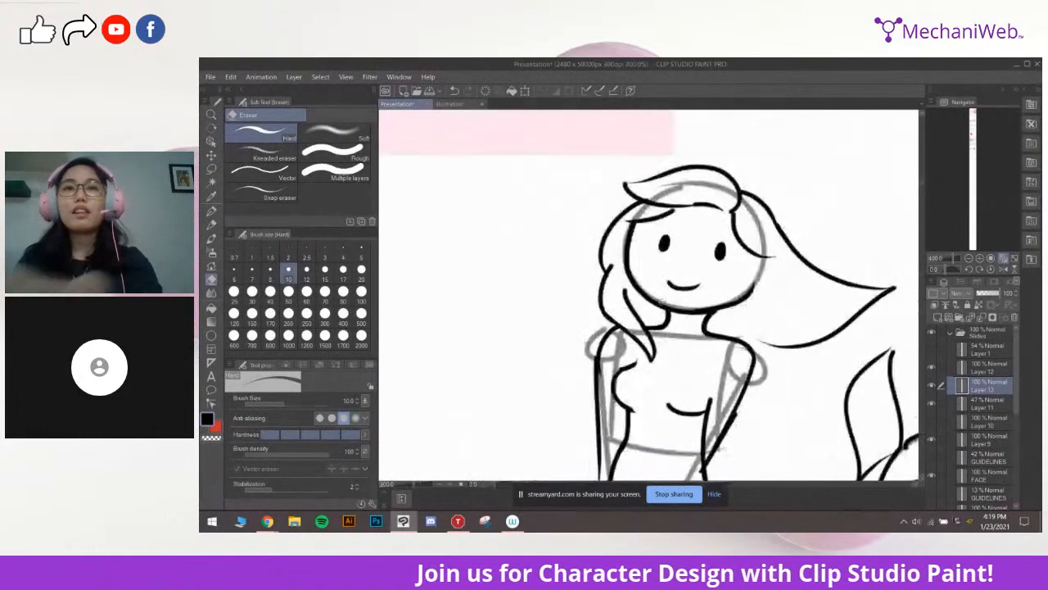
Draw a small rounded ear on the right side of the face with the G pen
left_click_drag(720, 281, 684, 275)
key("p")
scroll(679, 285, "up", 1)
mouse_move(759, 341)
left_mouse_down()
mouse_move(734, 306)
mouse_move(718, 323)
mouse_move(700, 316)
mouse_move(711, 268)
mouse_move(686, 330)
mouse_move(684, 308)
left_mouse_up()
mouse_move(696, 239)
left_mouse_down()
mouse_move(673, 293)
mouse_move(716, 305)
mouse_move(711, 289)
mouse_move(751, 250)
left_mouse_up()
key("ctrl+z")
key("ctrl+z")
scroll(724, 265, "down", 1)
scroll(735, 266, "up", 1)
left_click_drag(788, 347, 743, 278)
left_click_drag(642, 322, 677, 340)
key("e")
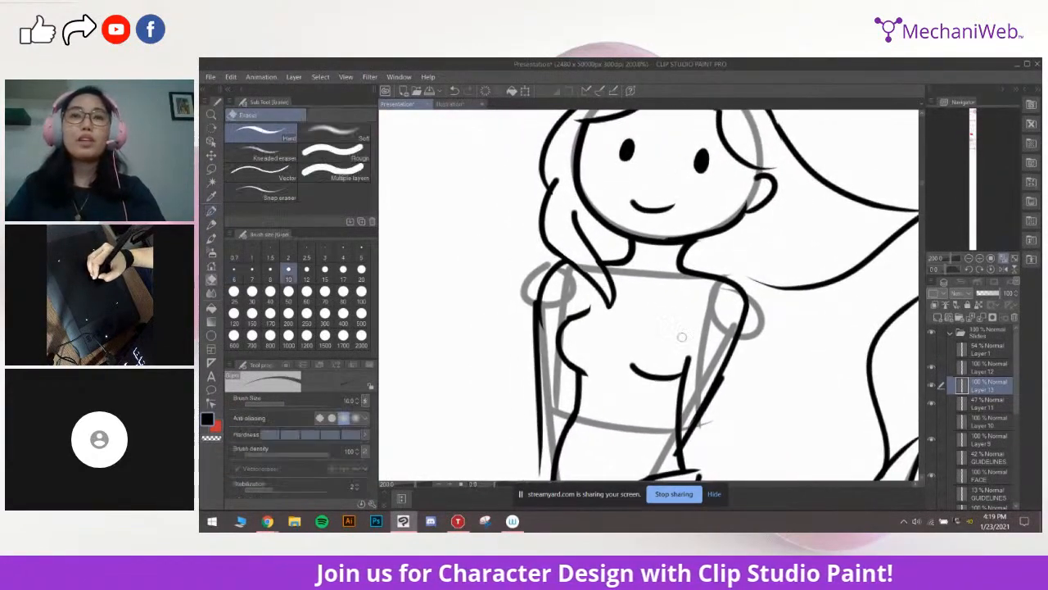
key("bracketleft")
key("bracketleft")
key("bracketleft")
scroll(679, 334, "down", 2)
scroll(679, 335, "up", 2)
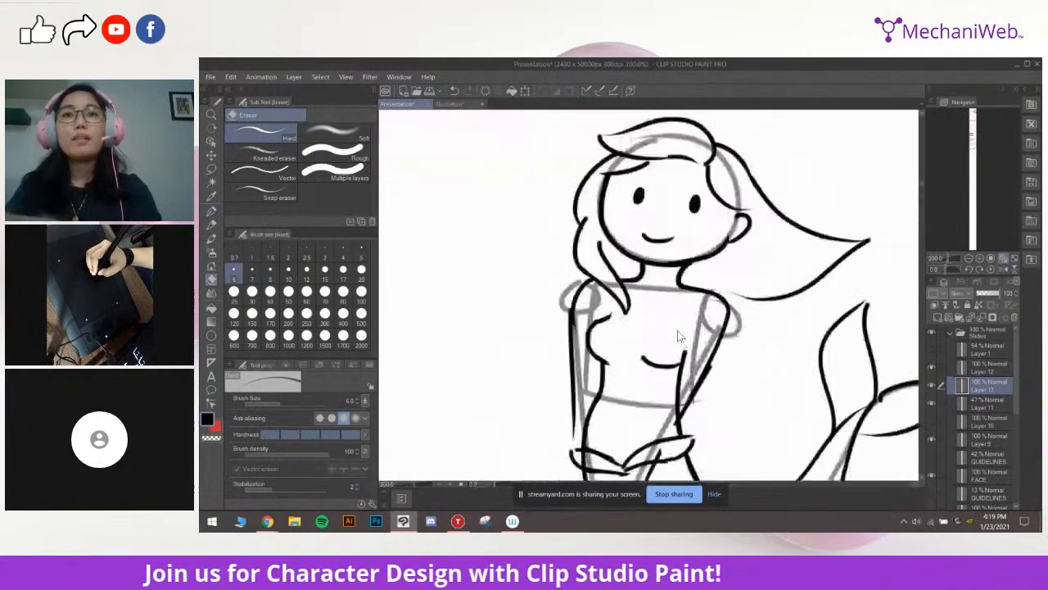
left_click_drag(662, 425, 618, 284)
Redraw the mermaid's right-hand-side arm reaching straight down to the rock, with a rounded hand resting on it
key("p")
scroll(667, 330, "down", 2)
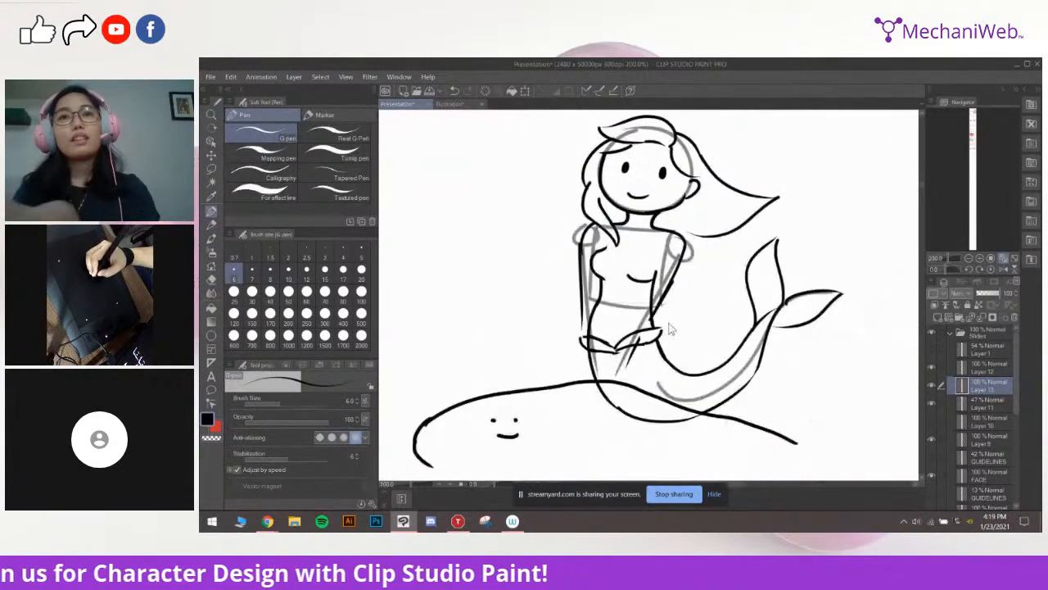
scroll(656, 332, "up", 1)
left_click_drag(646, 342, 664, 331)
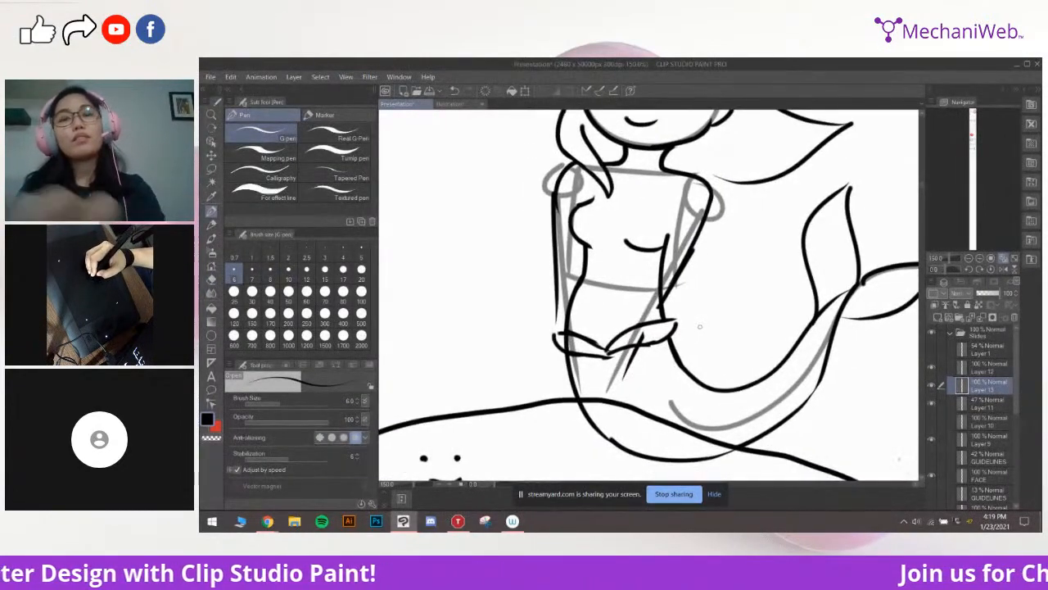
scroll(700, 327, "down", 2)
left_click(997, 270)
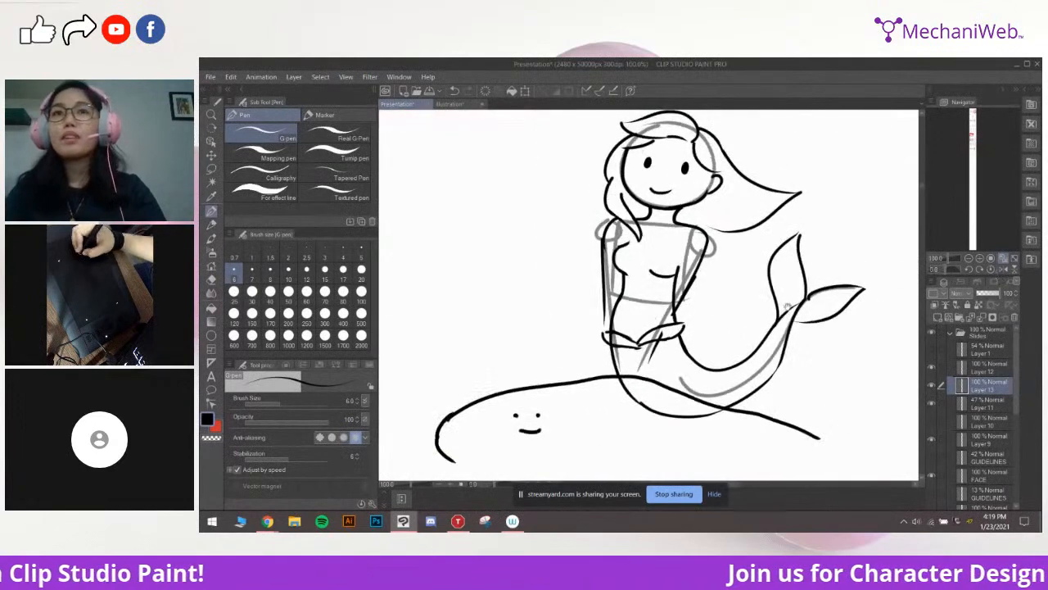
mouse_move(675, 278)
left_mouse_down()
mouse_move(685, 277)
mouse_move(674, 273)
left_mouse_up()
key("ctrl+z")
left_click_drag(654, 230, 614, 335)
mouse_move(643, 292)
left_mouse_down()
mouse_move(647, 282)
mouse_move(651, 329)
mouse_move(615, 316)
mouse_move(611, 326)
mouse_move(589, 283)
left_mouse_up()
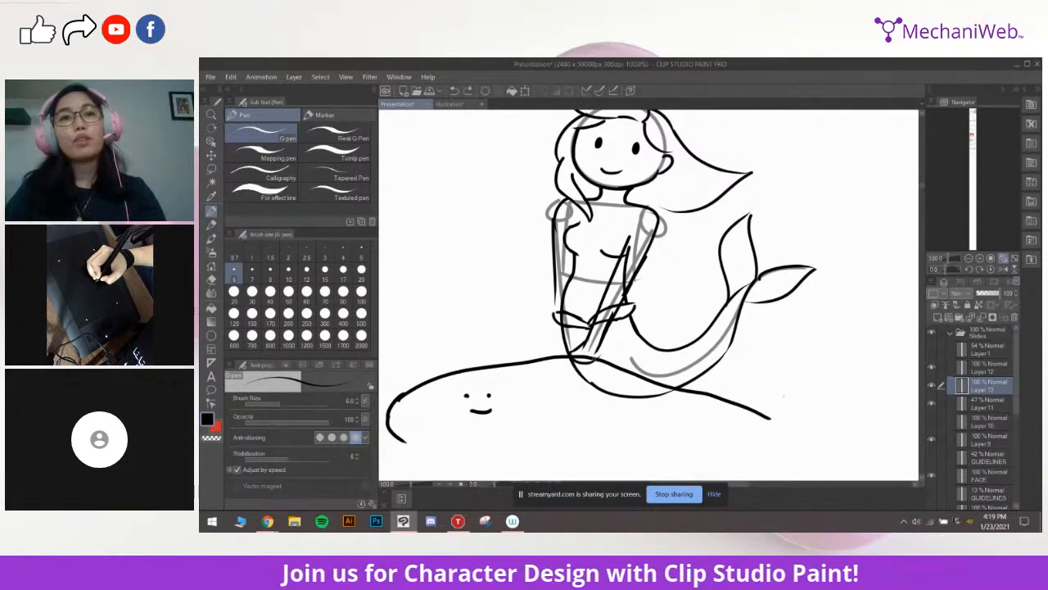
mouse_move(602, 324)
left_mouse_down()
mouse_move(644, 353)
mouse_move(668, 326)
left_mouse_up()
Erase the old hand and body lines inside the redrawn arm with the hard eraser at size 20
key("e")
key("ctrl+plus")
key("bracketright")
key("bracketright")
key("bracketright")
key("bracketright")
key("bracketright")
key("bracketright")
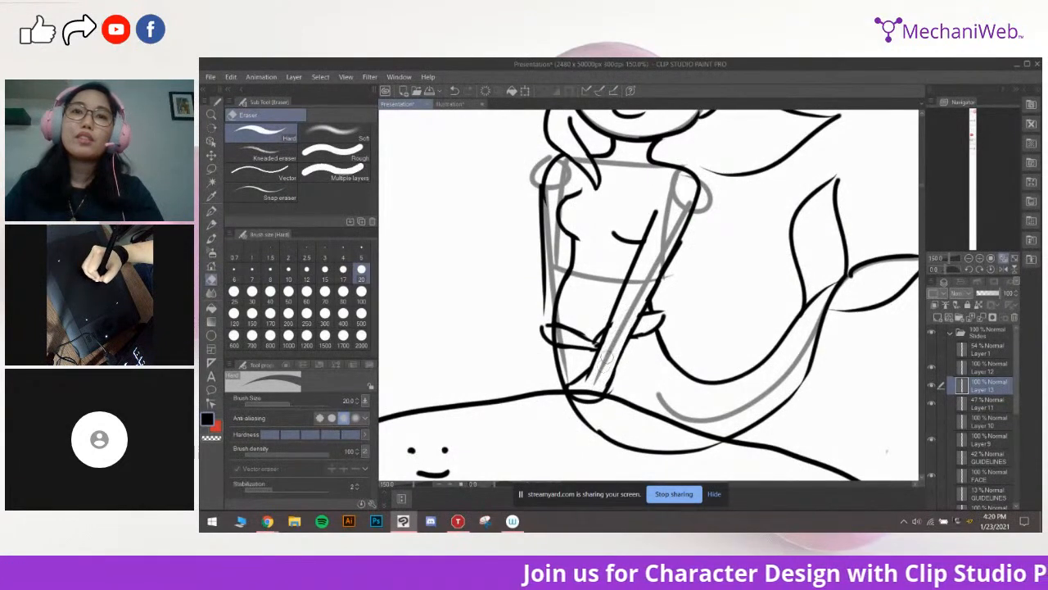
Clean up the remaining line overlaps around the redrawn arm with the eraser reduced to sizes 8 and 7
key("bracketleft")
key("bracketleft")
key("bracketleft")
key("bracketleft")
key("bracketleft")
scroll(682, 244, "up", 1)
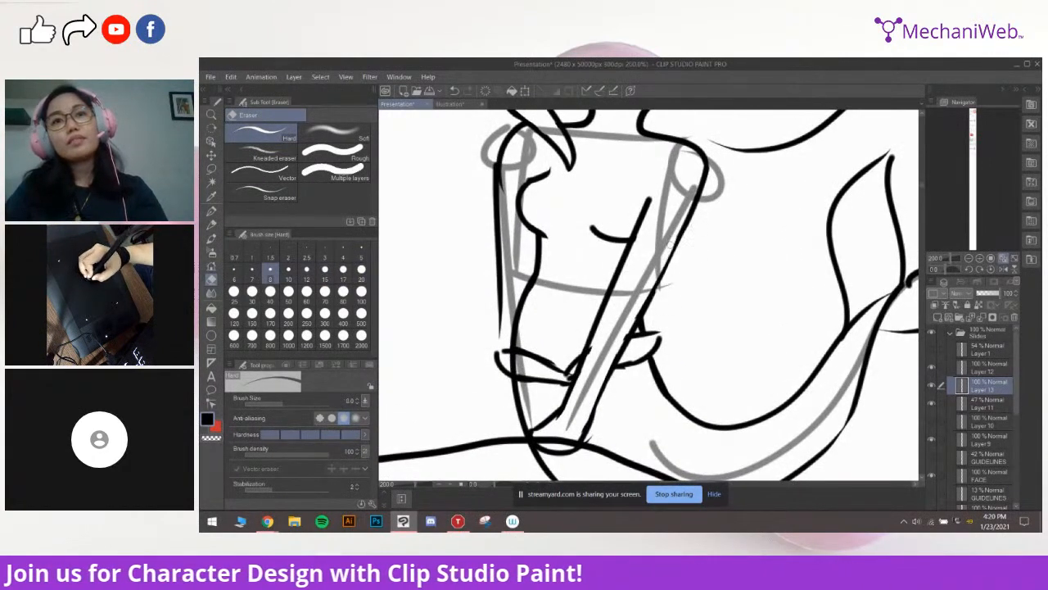
left_click_drag(620, 310, 646, 297)
key("bracketleft")
scroll(661, 281, "down", 2)
scroll(668, 280, "up", 1)
left_click_drag(594, 244, 615, 263)
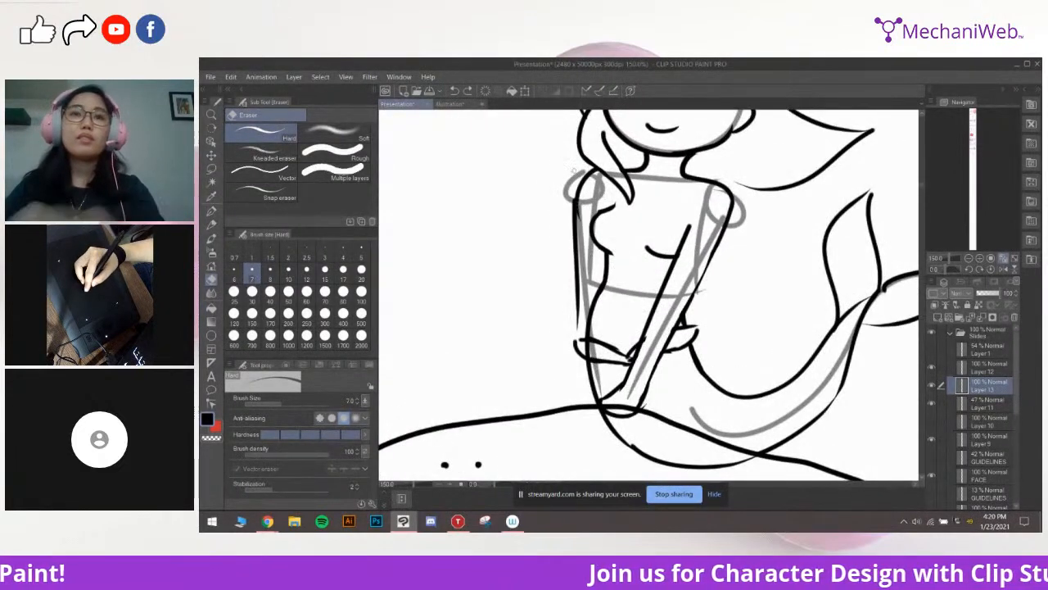
Draw the outer edge of the left-hand-side arm straight down to the rock, ending in a rounded hand
key("p")
left_click_drag(580, 193, 571, 334)
key("ctrl+z")
mouse_move(581, 289)
left_mouse_down()
mouse_move(586, 271)
mouse_move(572, 383)
left_mouse_up()
key("ctrl+z")
mouse_move(585, 268)
left_mouse_down()
mouse_move(576, 377)
mouse_move(583, 334)
mouse_move(580, 359)
left_mouse_up()
key("ctrl+z")
key("ctrl+z")
key("ctrl+z")
left_click_drag(589, 251, 583, 359)
key("ctrl+z")
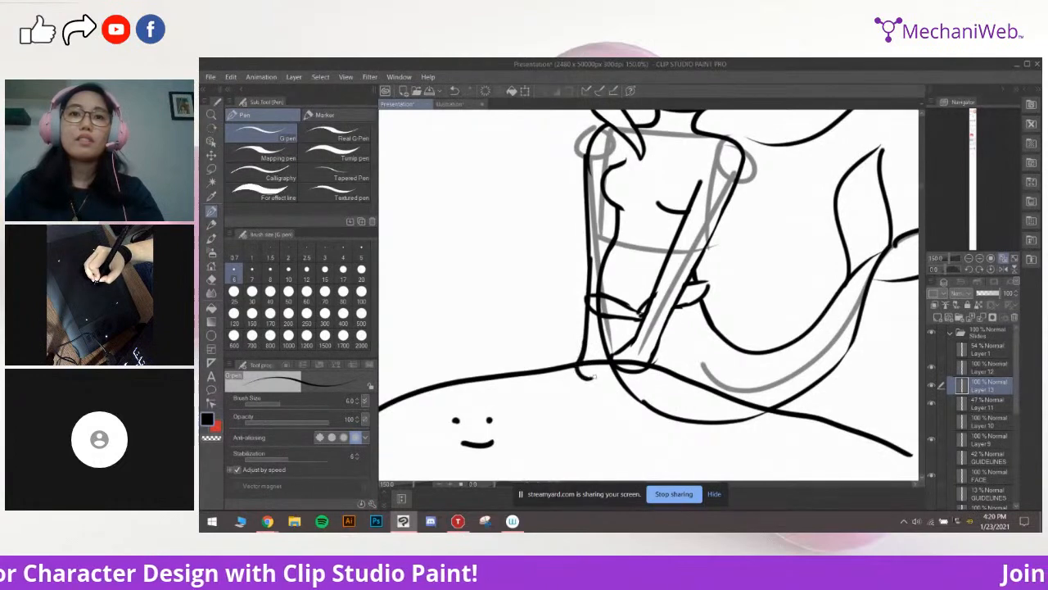
left_click_drag(601, 370, 604, 365)
Draw the inner edge of the left-hand-side arm from the shoulder down to the hand on the rock
left_click_drag(611, 309, 609, 321)
left_click_drag(619, 196, 614, 294)
key("ctrl+z")
key("ctrl+z")
left_click_drag(614, 171, 611, 369)
key("ctrl+z")
left_click_drag(614, 313, 609, 371)
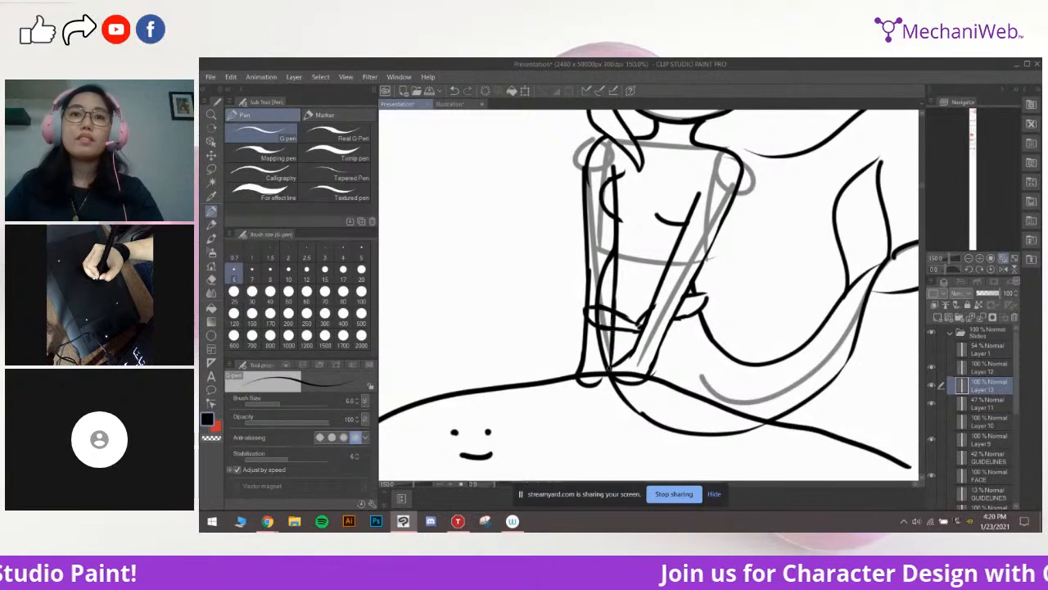
Set the hard eraser to size 17 and hide the grey construction sketch on Layer 11
key("e")
key("bracketright")
key("bracketright")
key("bracketright")
key("bracketright")
key("bracketright")
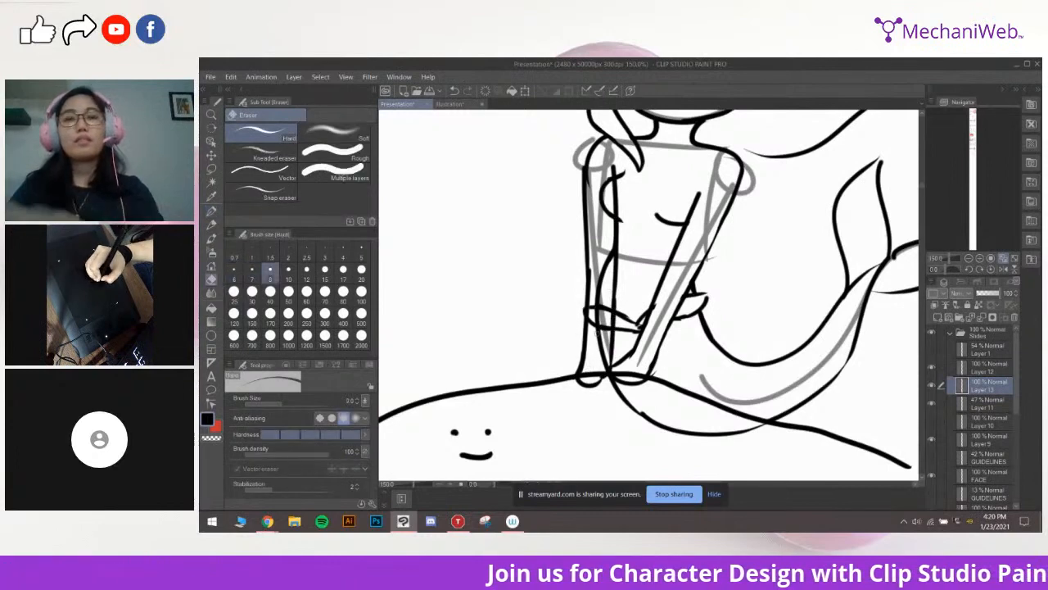
left_click(932, 404)
left_click(931, 406)
left_click(932, 402)
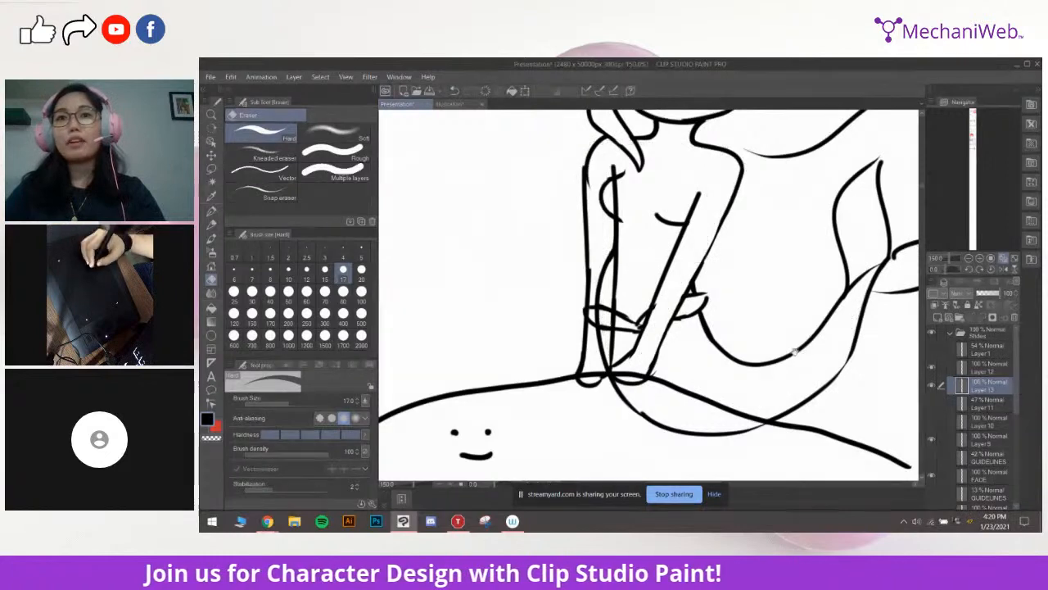
Erase the rock's line on Layer 12 where it crosses the mermaid's hands and tail, enlarging the hard eraser for the tail area
left_click_drag(794, 351, 756, 351)
left_click(931, 384)
left_click(931, 385)
left_click(931, 365)
left_click(931, 365)
left_click(960, 371)
left_click_drag(603, 334, 626, 322)
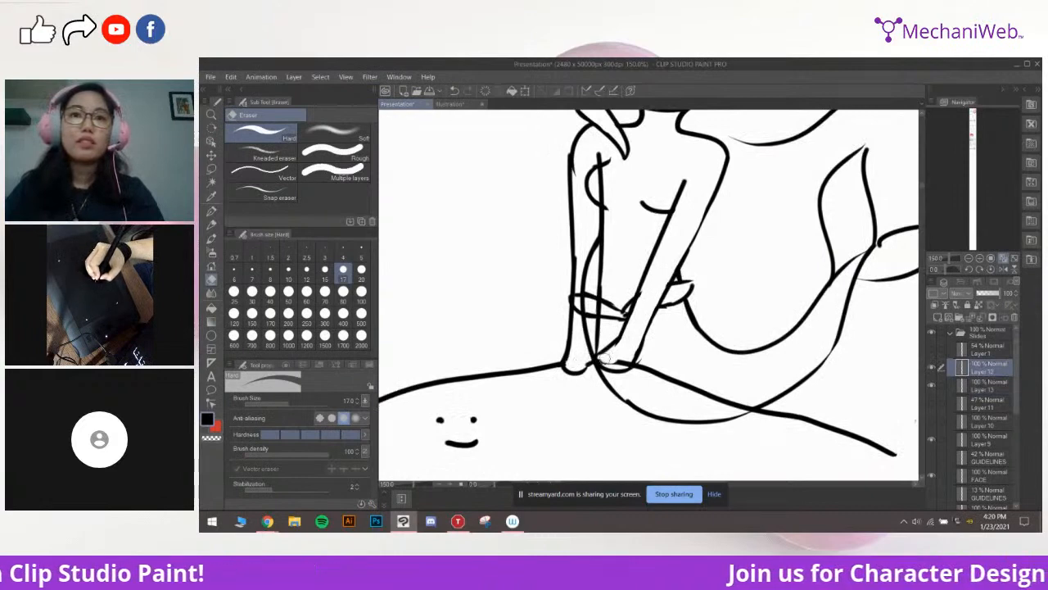
left_click_drag(689, 358, 675, 343)
mouse_move(633, 352)
left_mouse_down()
mouse_move(631, 298)
mouse_move(658, 312)
mouse_move(662, 354)
mouse_move(728, 378)
left_mouse_up()
key("]")
key("]")
key("]")
key("]")
left_click_drag(680, 348, 684, 350)
Reduce the hard eraser to size 10 and make Layer 13 the active layer
scroll(684, 350, "up", 6)
key("[")
key("[")
key("[")
key("[")
key("[")
key("[")
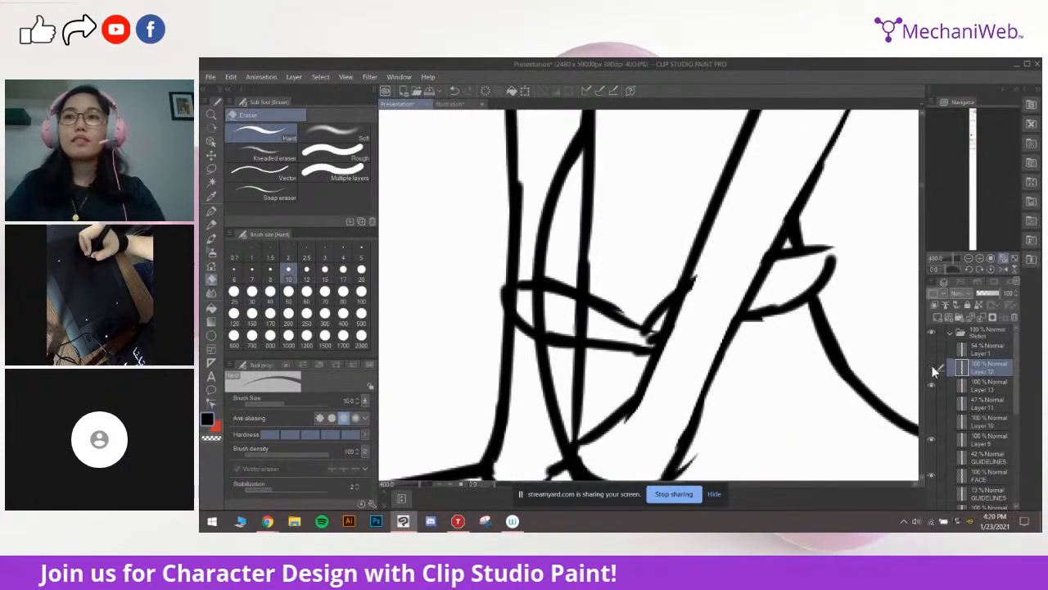
left_click(967, 383)
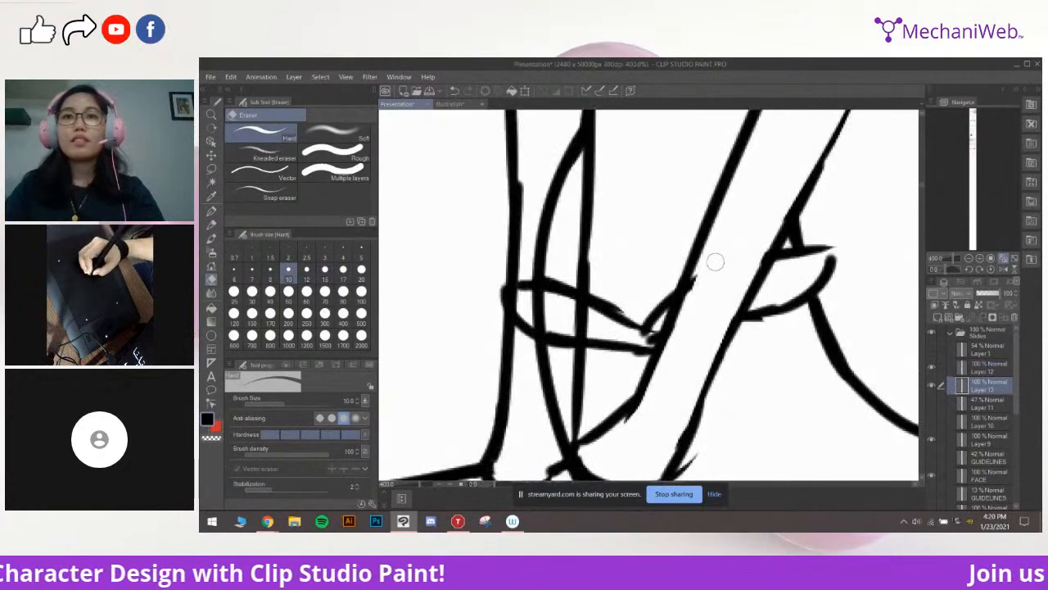
left_click_drag(722, 270, 752, 278)
mouse_move(589, 293)
left_mouse_down()
mouse_move(593, 353)
mouse_move(589, 280)
left_mouse_up()
scroll(628, 254, "down", 4)
scroll(660, 245, "up", 4)
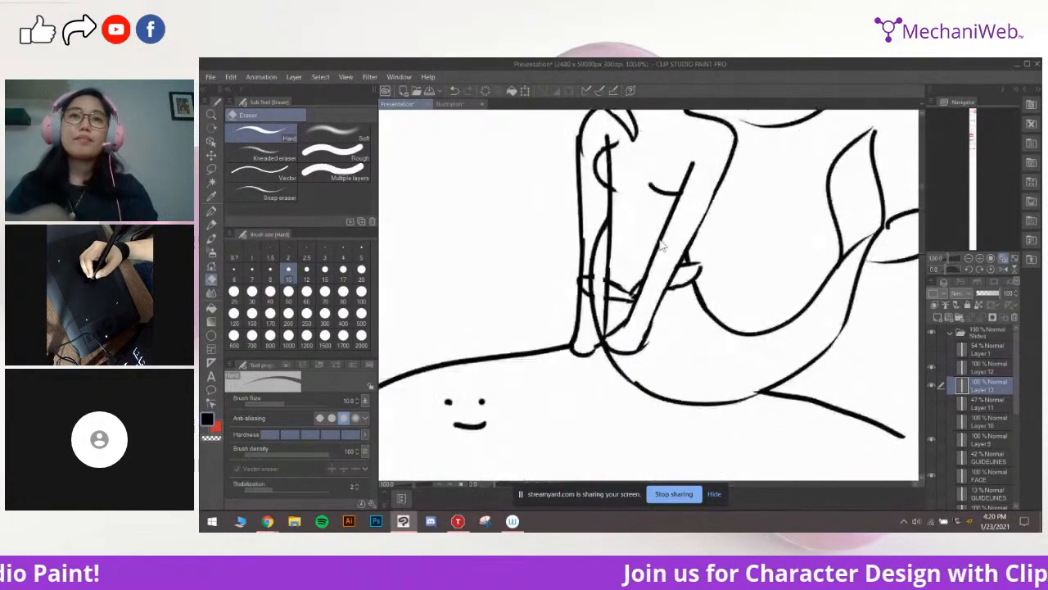
key("ctrl+z")
mouse_move(532, 275)
left_mouse_down()
mouse_move(631, 257)
mouse_move(638, 247)
mouse_move(614, 168)
mouse_move(564, 352)
mouse_move(584, 292)
left_mouse_up()
key("ctrl+z")
key("ctrl+z")
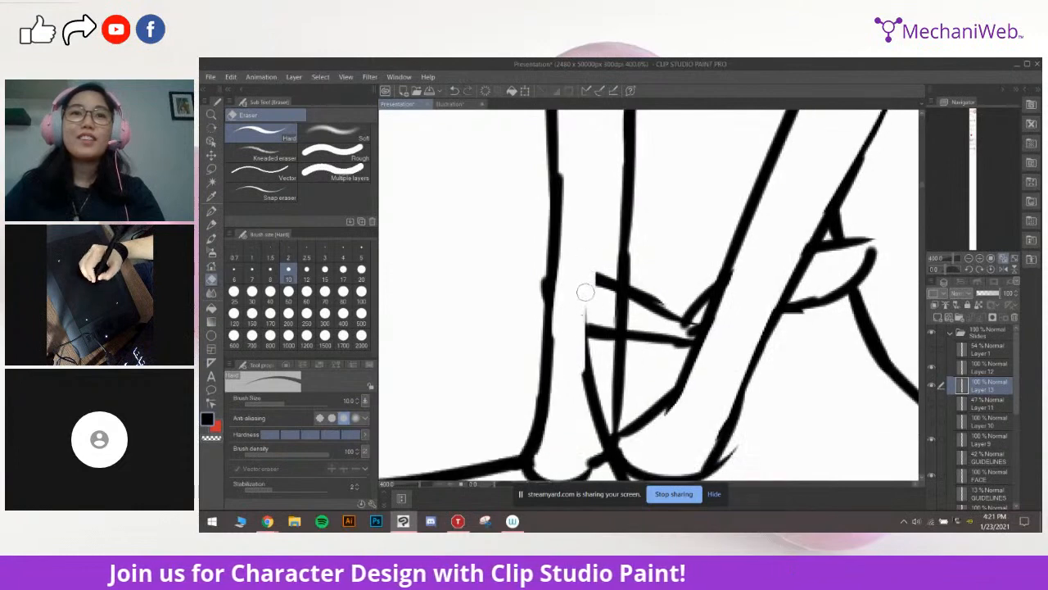
key("ctrl+z")
Erase the waist and torso lines that run through the inside of the left-hand-side arm, from the hand up to the chest
mouse_move(574, 248)
left_mouse_down()
mouse_move(568, 321)
mouse_move(537, 280)
left_mouse_up()
left_click_drag(579, 332, 577, 310)
left_click_drag(534, 251, 533, 293)
mouse_move(590, 217)
left_mouse_down()
mouse_move(586, 196)
mouse_move(589, 395)
mouse_move(597, 276)
left_mouse_up()
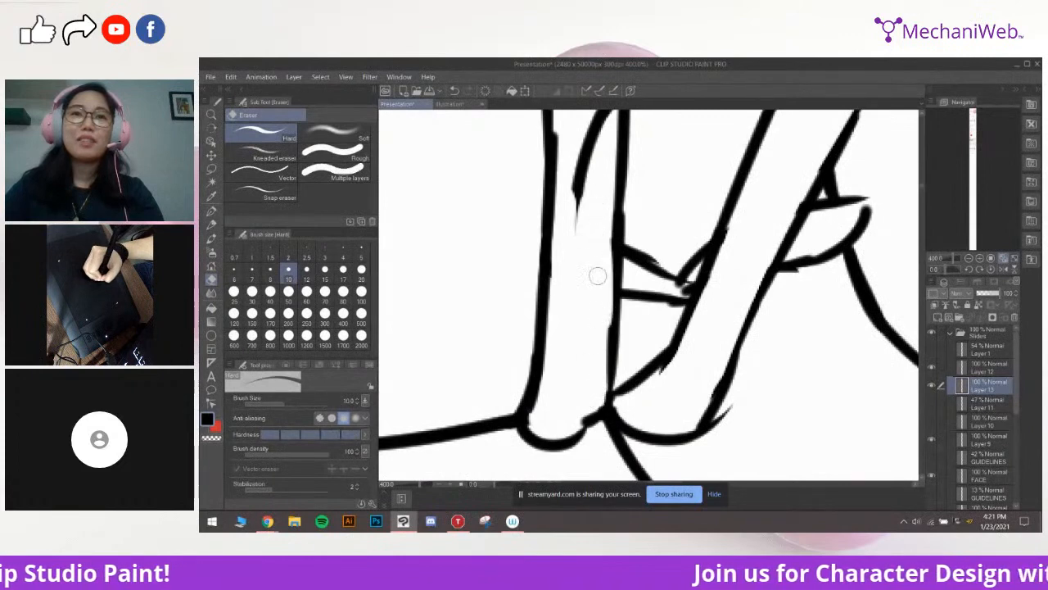
key("ctrl+z")
mouse_move(587, 194)
left_mouse_down()
mouse_move(588, 321)
mouse_move(601, 234)
left_mouse_up()
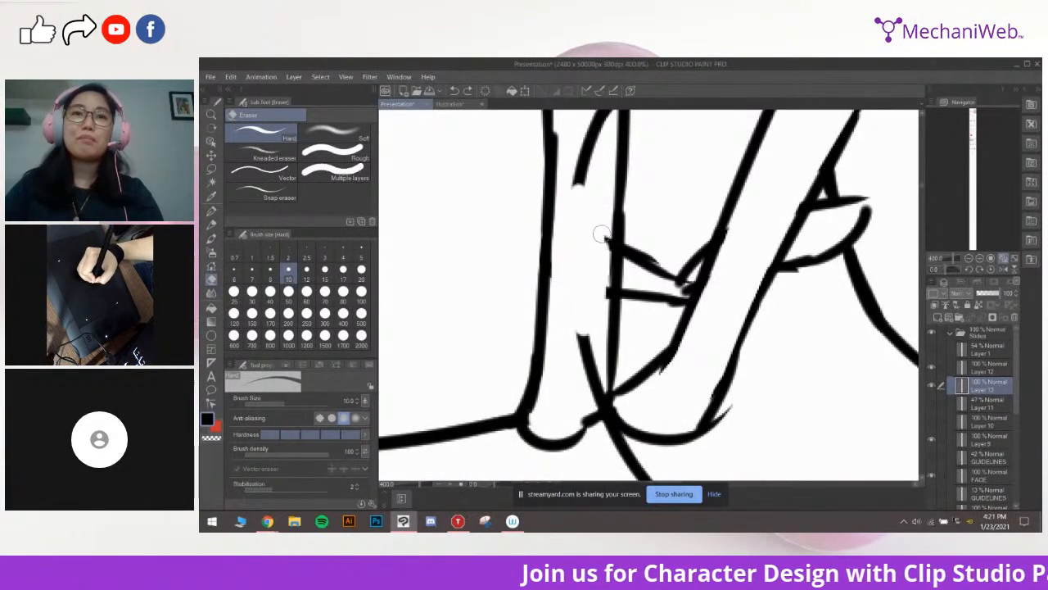
mouse_move(574, 358)
left_mouse_down()
mouse_move(588, 342)
mouse_move(594, 393)
left_mouse_up()
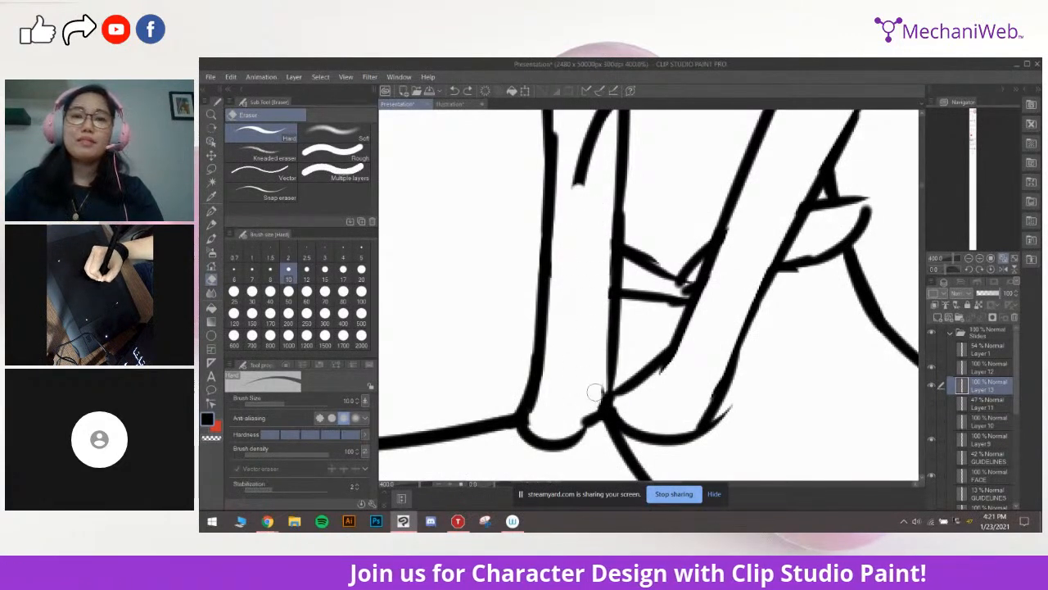
left_click_drag(583, 205, 577, 355)
mouse_move(597, 275)
left_mouse_down()
mouse_move(582, 320)
mouse_move(601, 213)
mouse_move(576, 395)
left_mouse_up()
mouse_move(619, 248)
left_mouse_down()
mouse_move(631, 225)
mouse_move(607, 233)
mouse_move(618, 294)
mouse_move(630, 302)
mouse_move(609, 290)
mouse_move(631, 309)
left_mouse_up()
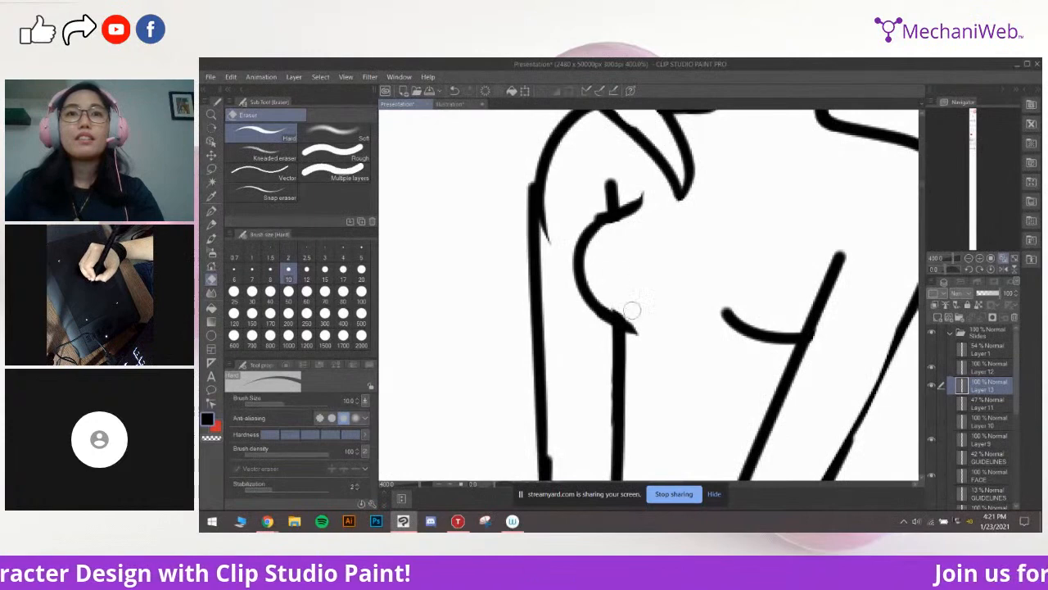
Trim the overlap outside the left-hand-side shoulder, then clean up the line join under the chest curve with the eraser at size 5
scroll(712, 234, "down", 5)
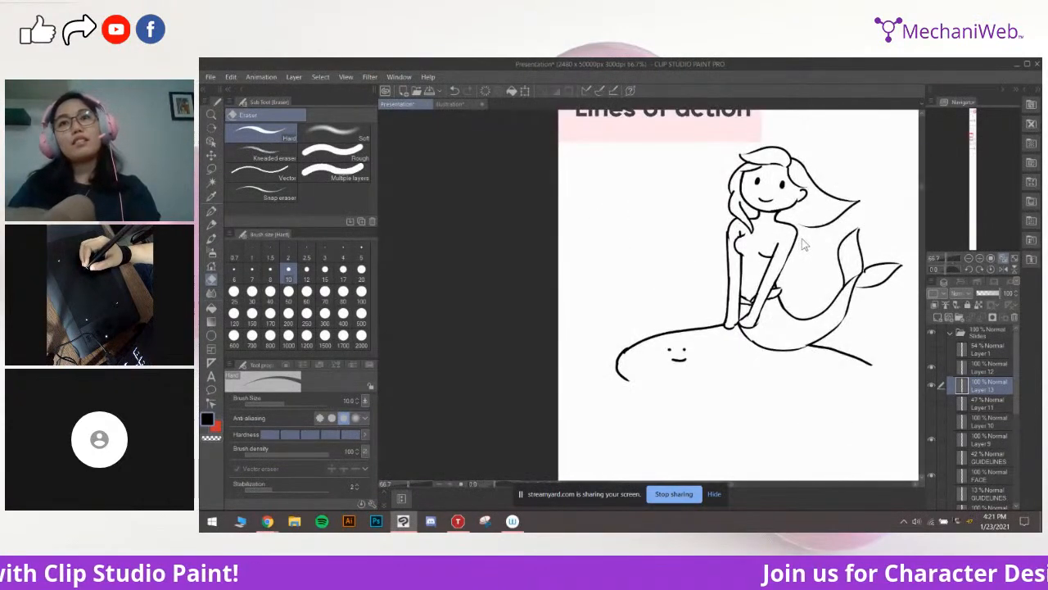
scroll(802, 239, "up", 5)
mouse_move(648, 339)
left_mouse_down()
mouse_move(662, 313)
mouse_move(644, 344)
mouse_move(646, 304)
left_mouse_up()
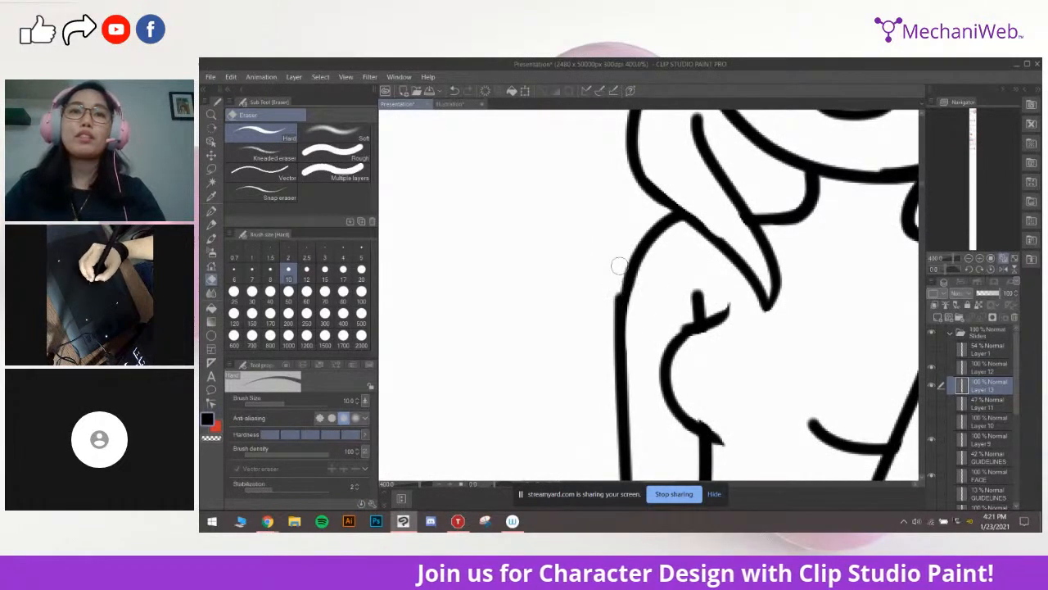
left_click_drag(613, 276, 610, 315)
left_click_drag(775, 346, 626, 274)
key("[")
key("[")
key("[")
key("[")
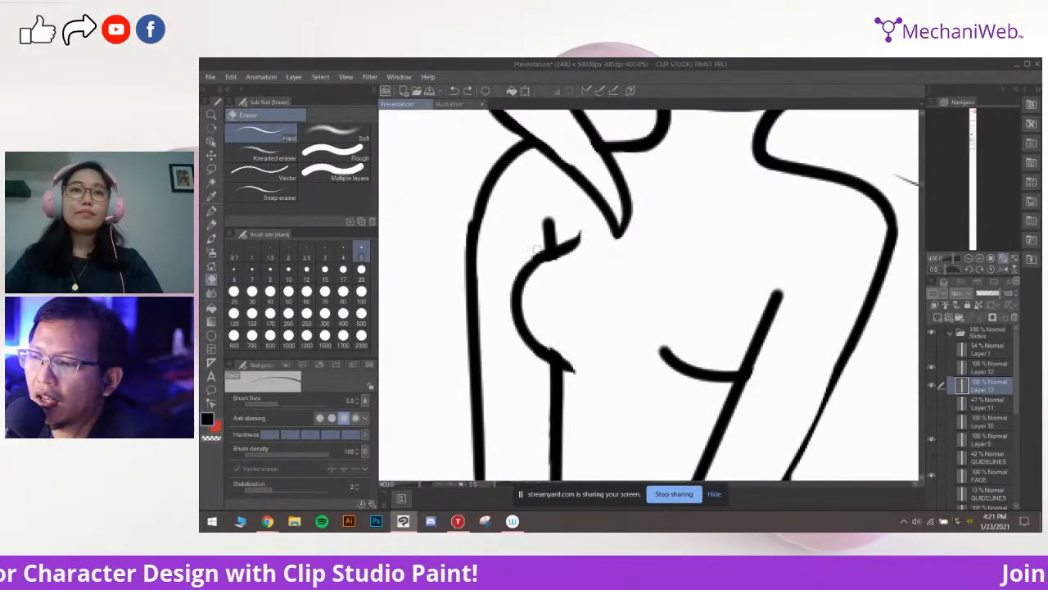
left_click_drag(602, 295, 617, 254)
left_click_drag(588, 316, 569, 297)
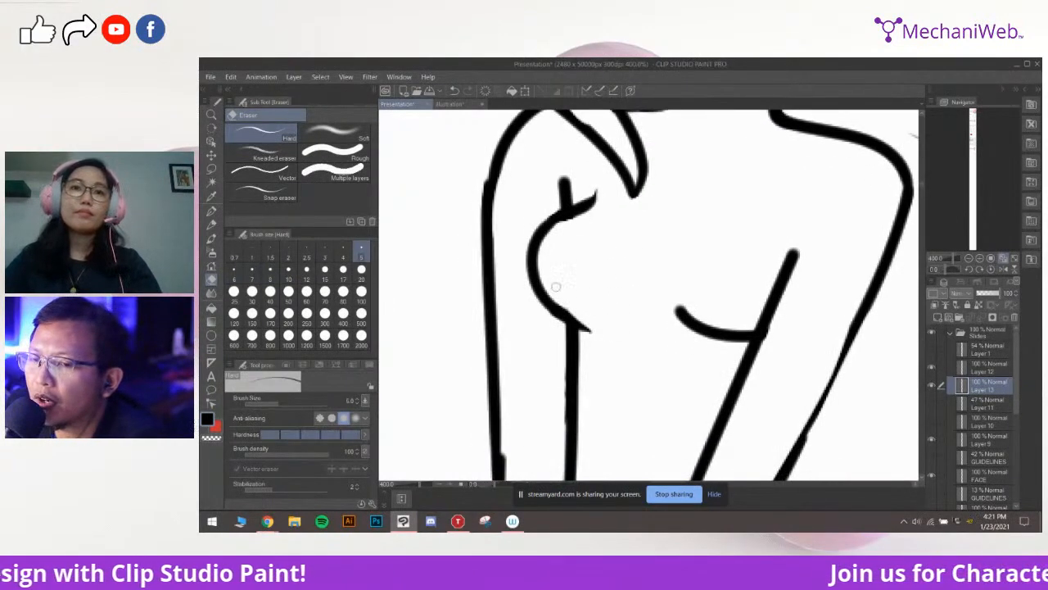
Erase the stray line ends on the waist lines between the arms and beneath the small hip shape
scroll(641, 287, "down", 2)
scroll(642, 292, "up", 1)
scroll(641, 293, "down", 3)
scroll(642, 292, "up", 4)
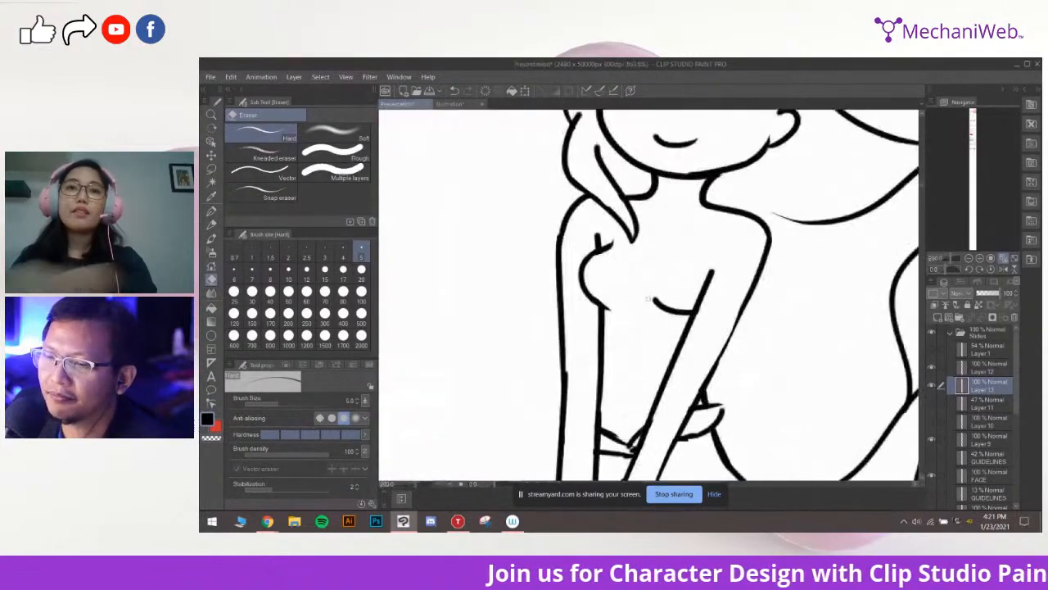
scroll(648, 298, "up", 4)
mouse_move(654, 283)
left_mouse_down()
mouse_move(659, 299)
mouse_move(644, 326)
mouse_move(660, 311)
left_mouse_up()
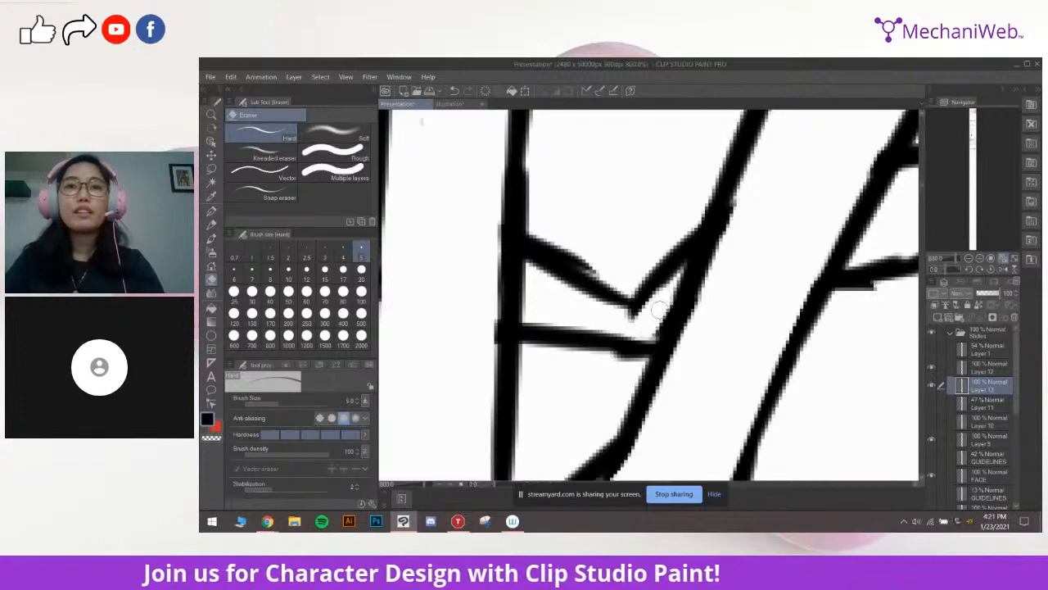
left_click_drag(583, 252, 535, 228)
scroll(622, 242, "right", 2)
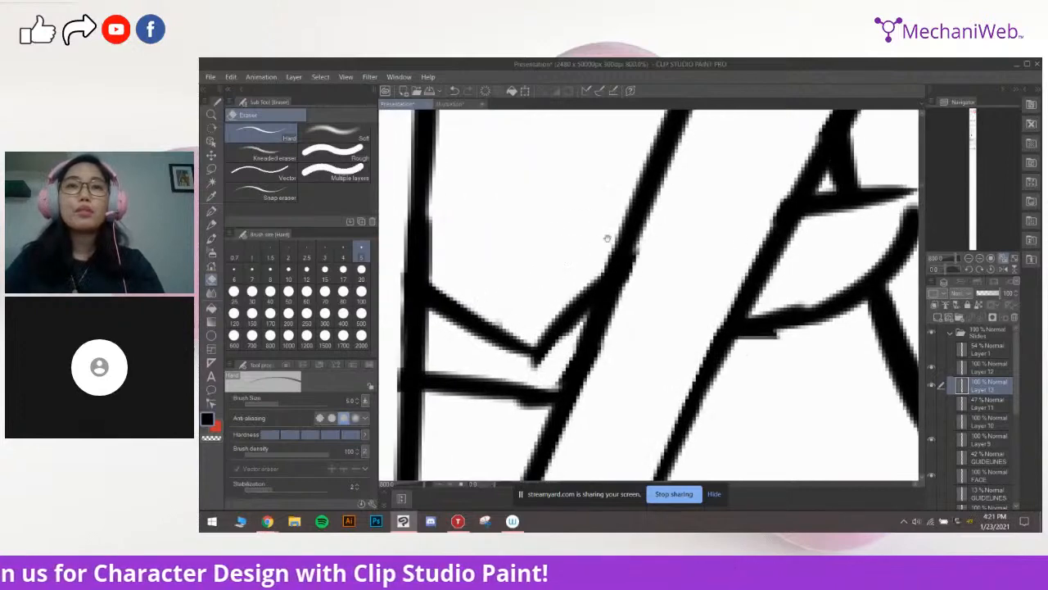
left_click_drag(762, 296, 708, 302)
mouse_move(891, 146)
left_mouse_down()
mouse_move(772, 216)
mouse_move(743, 206)
left_mouse_up()
Close the gap at the outer tip of the small hip shape with a short, thin G-pen stroke
key("p")
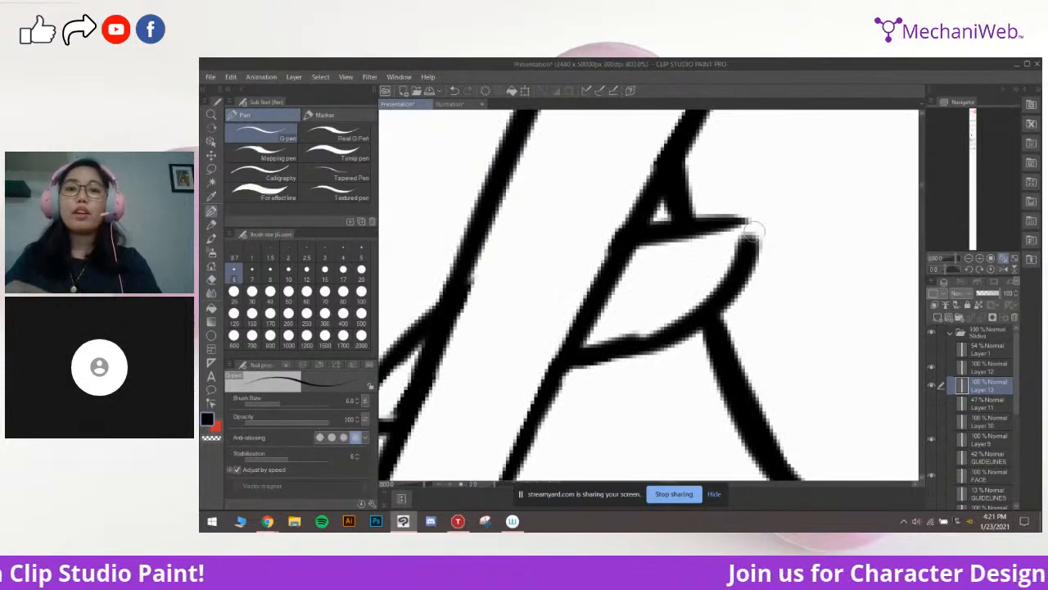
key("bracketleft")
key("bracketleft")
key("bracketleft")
key("bracketleft")
left_click_drag(740, 222, 748, 230)
left_click_drag(643, 267, 765, 225)
Smooth the rough bumps along the arm outlines around the waist with the hard eraser at size 5
key("e")
left_click_drag(764, 282, 730, 293)
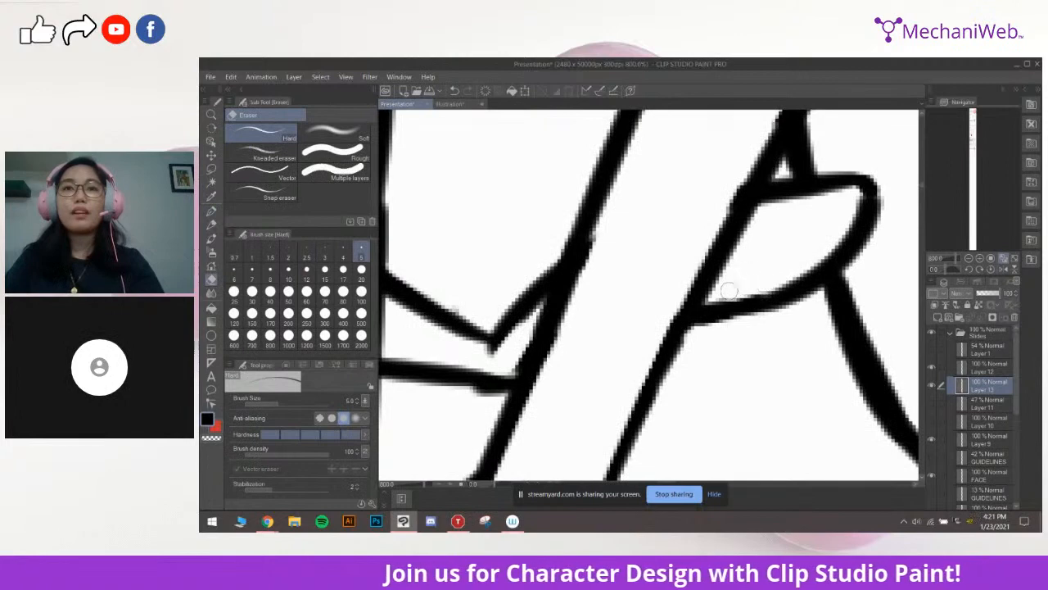
left_click_drag(715, 192, 747, 225)
left_click_drag(639, 243, 602, 341)
mouse_move(595, 377)
left_mouse_down()
mouse_move(699, 269)
mouse_move(732, 306)
mouse_move(746, 359)
left_mouse_up()
left_click_drag(614, 302, 713, 378)
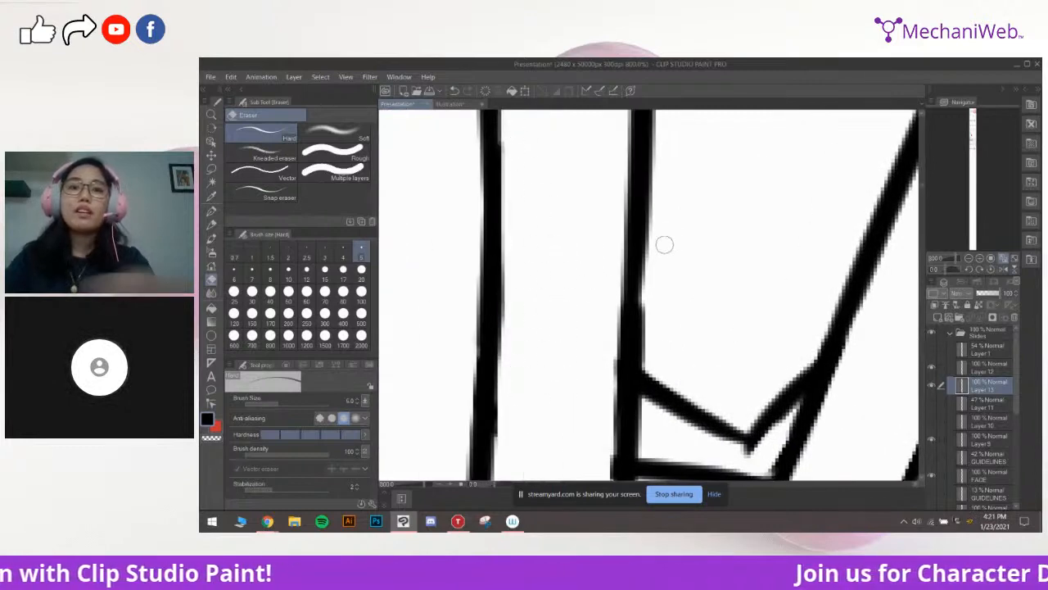
scroll(704, 262, "down", 2)
scroll(720, 276, "down", 3)
scroll(721, 275, "up", 5)
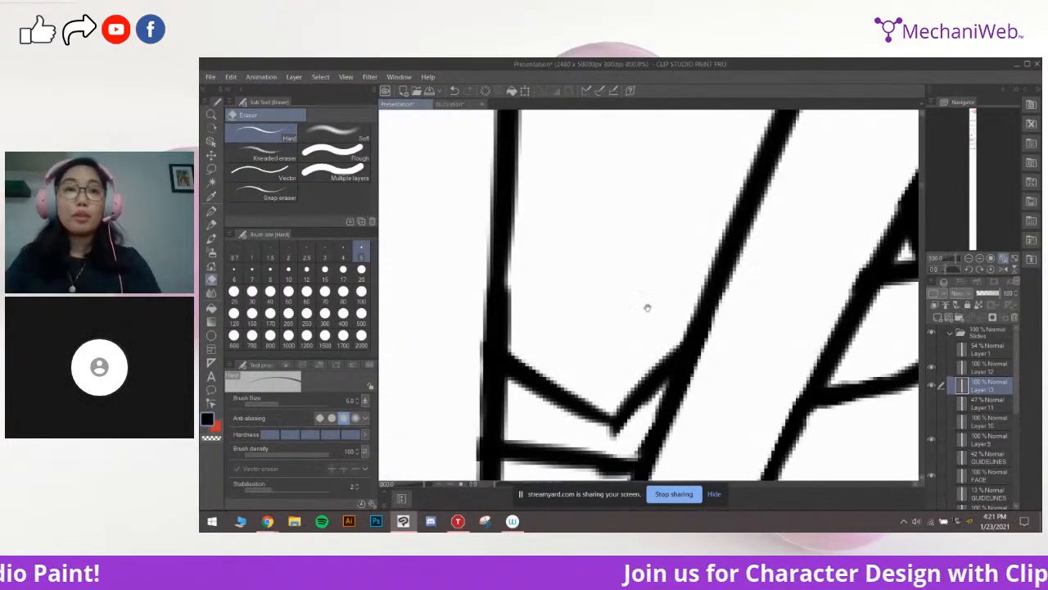
scroll(697, 276, "down", 5)
scroll(734, 276, "up", 4)
Fill the notch in the outline of the left-hand-side hand with a thin G-pen stroke
mouse_move(768, 300)
left_mouse_down()
mouse_move(709, 375)
mouse_move(729, 325)
mouse_move(702, 369)
left_mouse_up()
left_click_drag(587, 204, 670, 221)
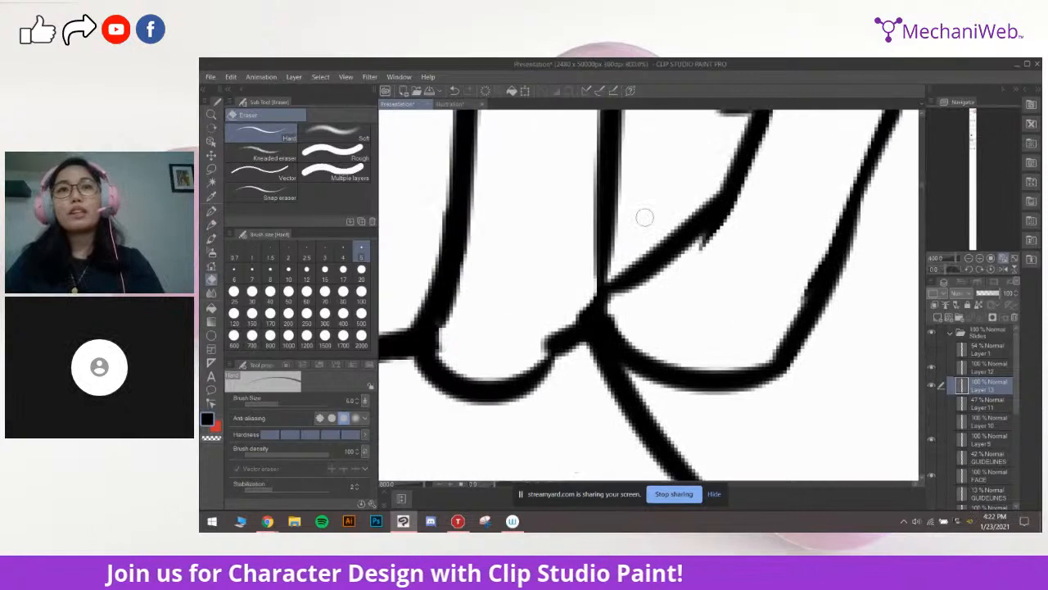
key("p")
key("bracketleft")
key("bracketleft")
key("bracketleft")
left_click_drag(569, 348, 542, 382)
key("bracketright")
key("bracketright")
key("bracketright")
key("bracketright")
key("bracketright")
key("bracketright")
Erase the stub under the right-hand-side forearm, thin the join between the hands with the eraser reduced to size 2, and redraw the edge with the G-pen
key("e")
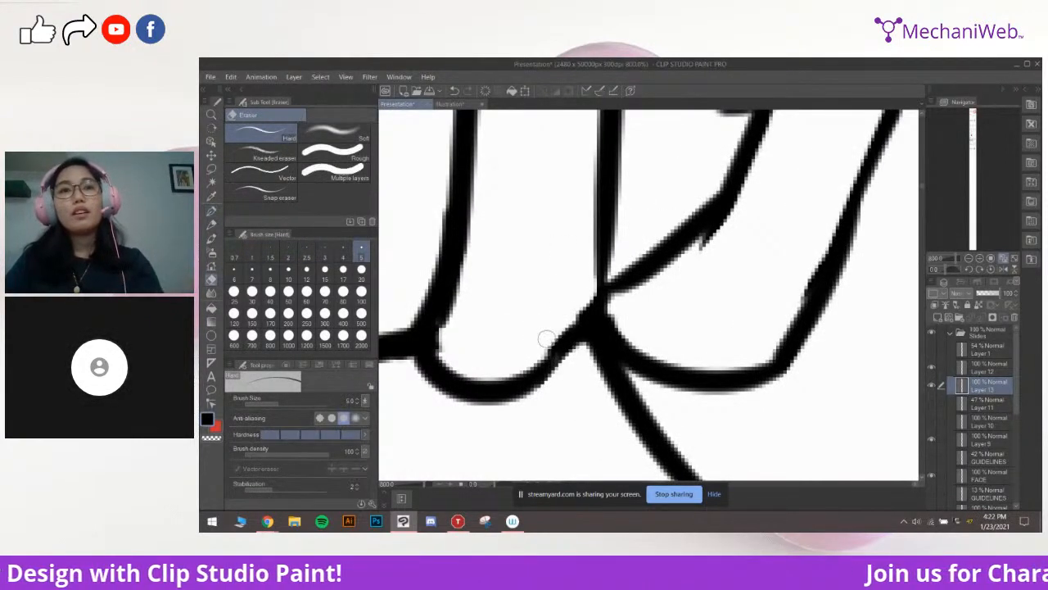
mouse_move(685, 264)
left_mouse_down()
mouse_move(636, 309)
mouse_move(649, 295)
left_mouse_up()
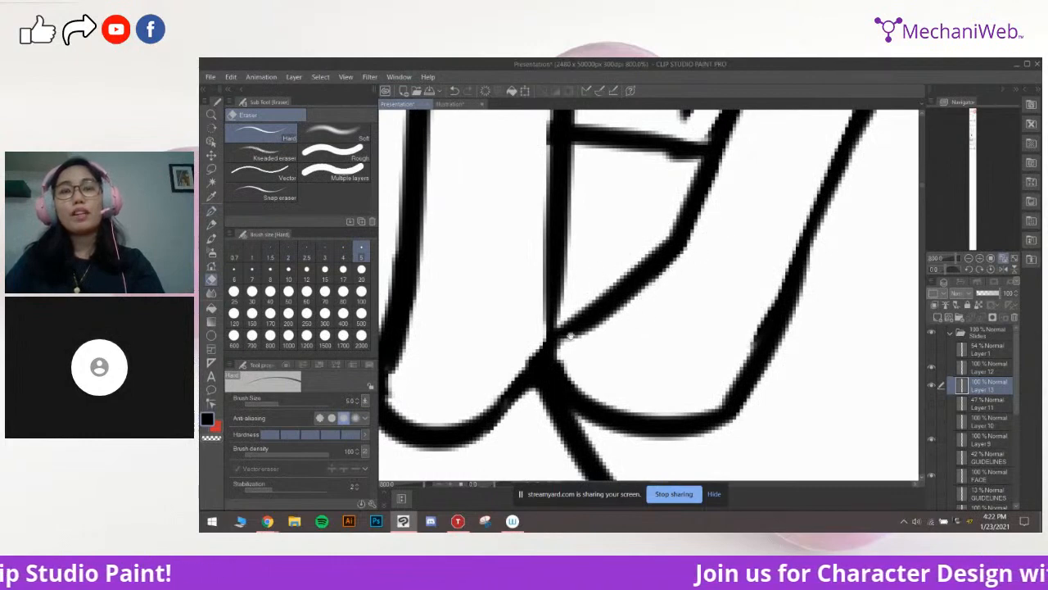
left_click_drag(569, 336, 631, 299)
key("bracketleft")
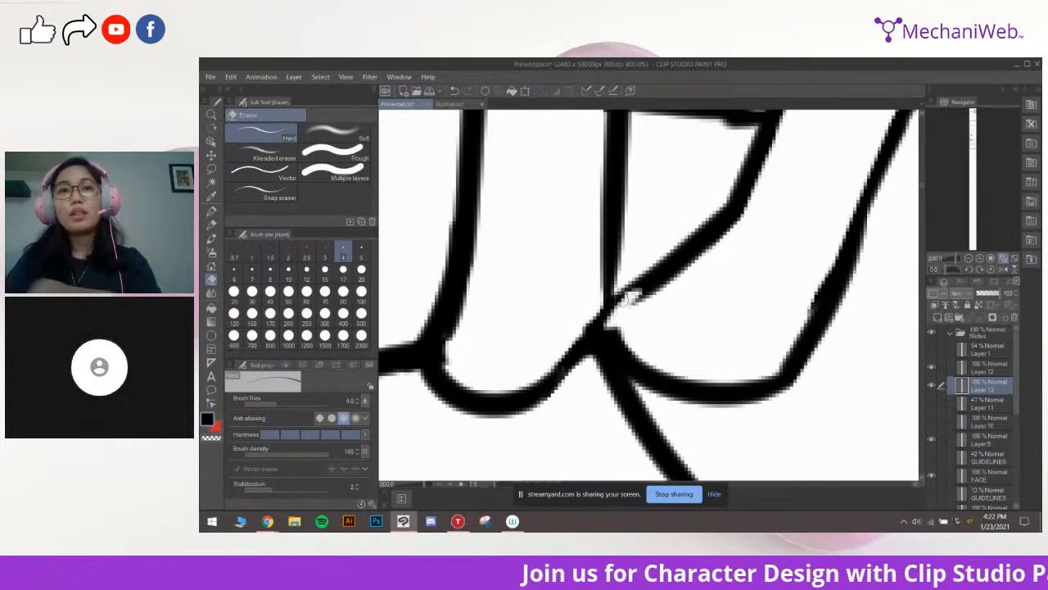
key("bracketleft")
key("bracketleft")
key("bracketleft")
left_click_drag(647, 292, 614, 325)
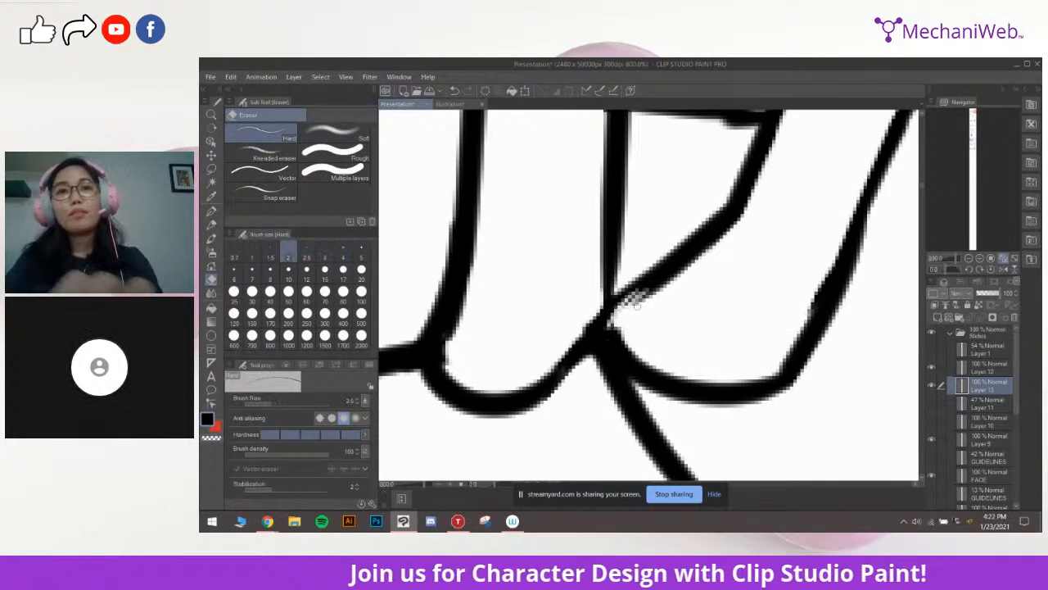
key("p")
left_click_drag(654, 290, 612, 320)
scroll(671, 292, "down", 10)
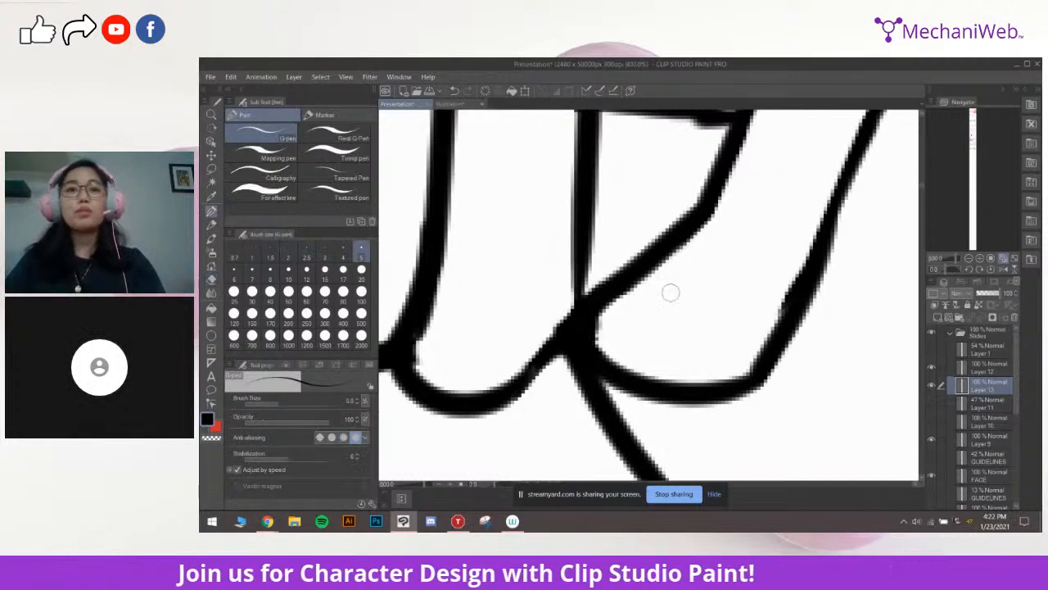
scroll(712, 280, "down", 2)
Smooth the outer contour of the left-hand-side shoulder with the hard eraser at size 6
scroll(733, 285, "up", 6)
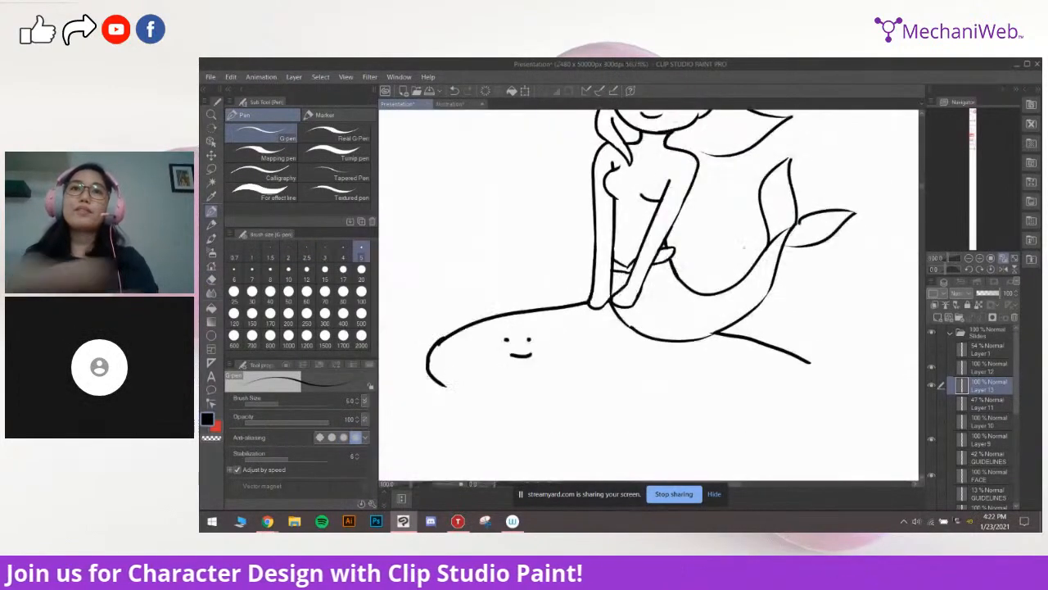
scroll(744, 288, "up", 3)
scroll(548, 303, "up", 2)
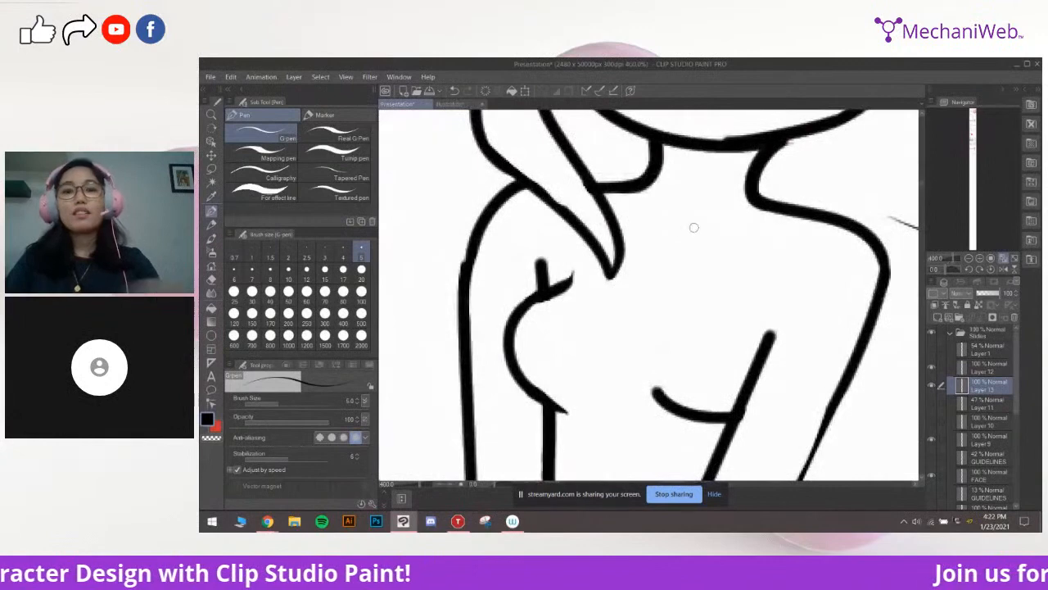
key("p")
key("p")
key("bracketleft")
key("bracketleft")
key("bracketleft")
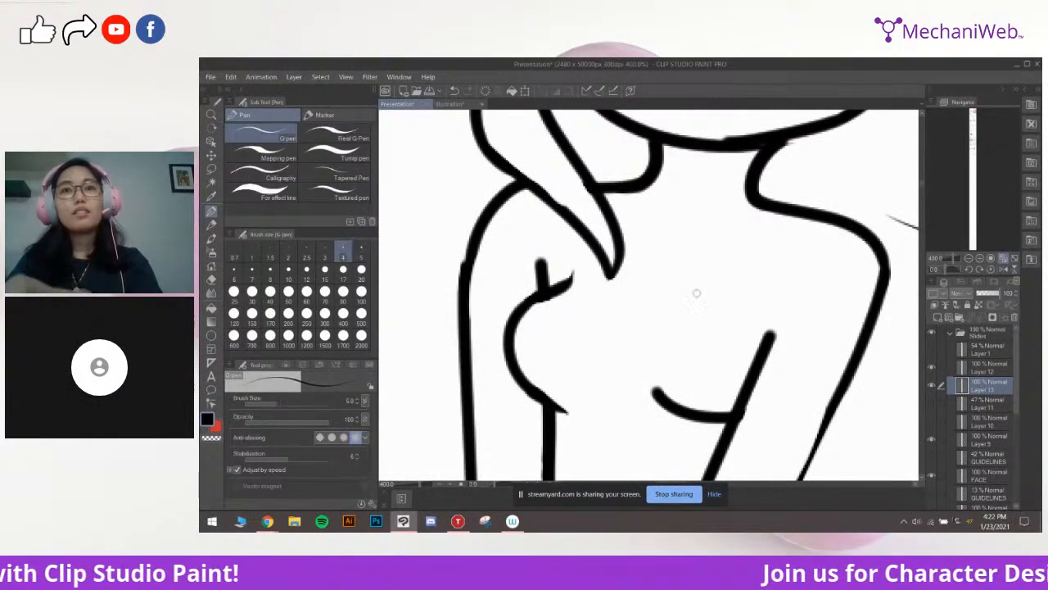
scroll(699, 299, "down", 2)
scroll(698, 300, "up", 2)
left_click_drag(677, 337, 707, 324)
key("e")
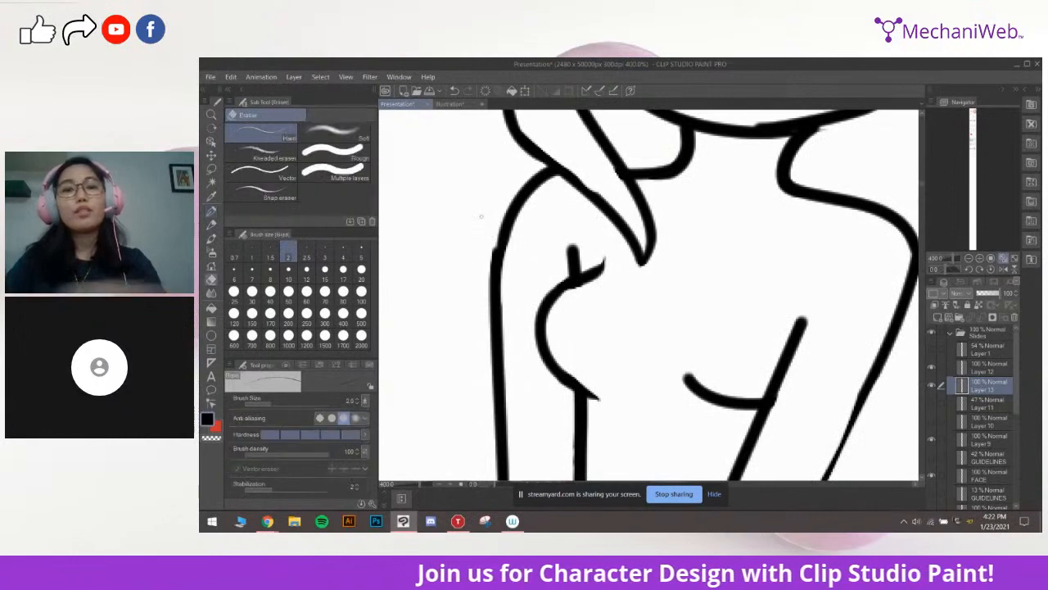
key("bracketright")
key("bracketright")
key("bracketright")
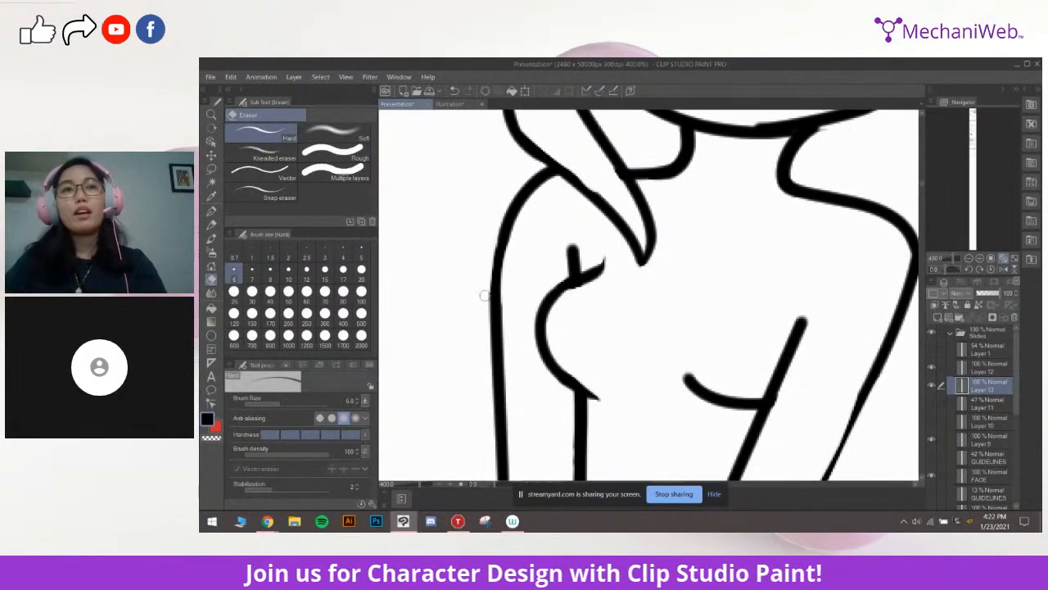
mouse_move(692, 288)
left_mouse_down()
mouse_move(657, 269)
mouse_move(682, 291)
left_mouse_up()
key("p")
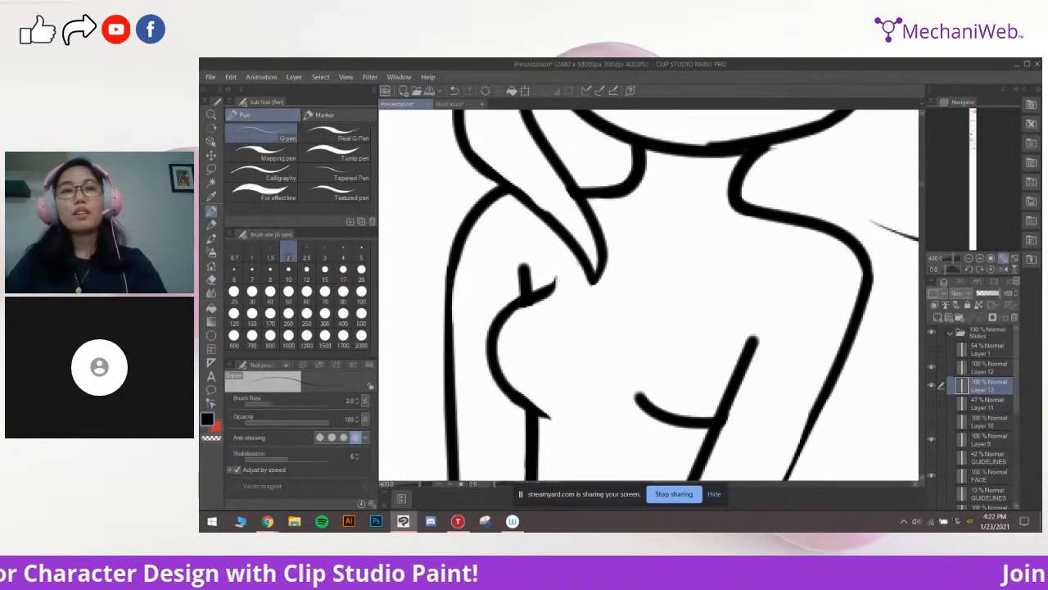
key("e")
key("p")
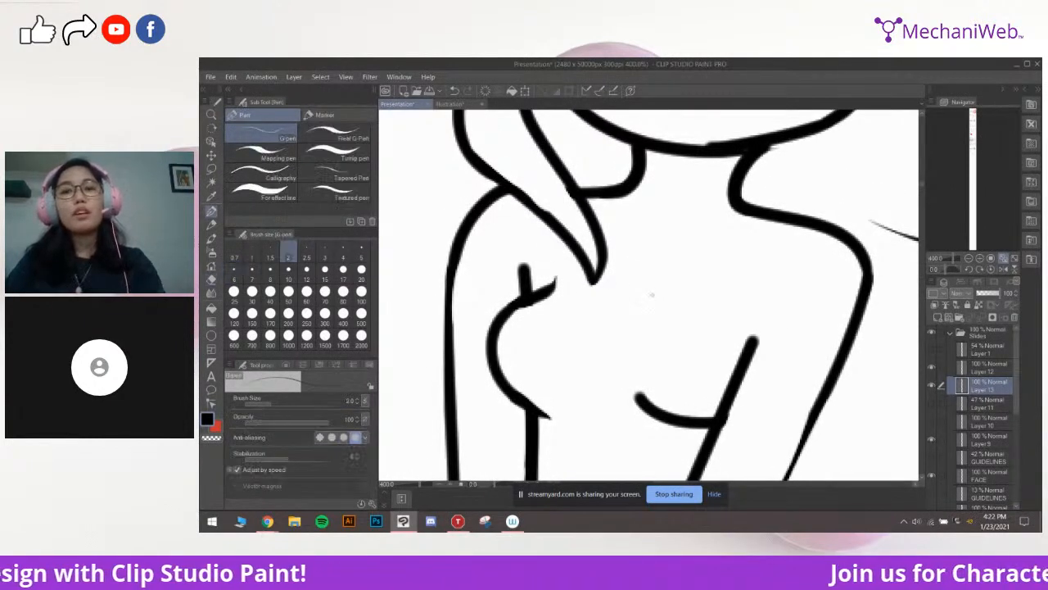
key("bracketright")
key("bracketright")
key("bracketright")
scroll(644, 305, "down", 2)
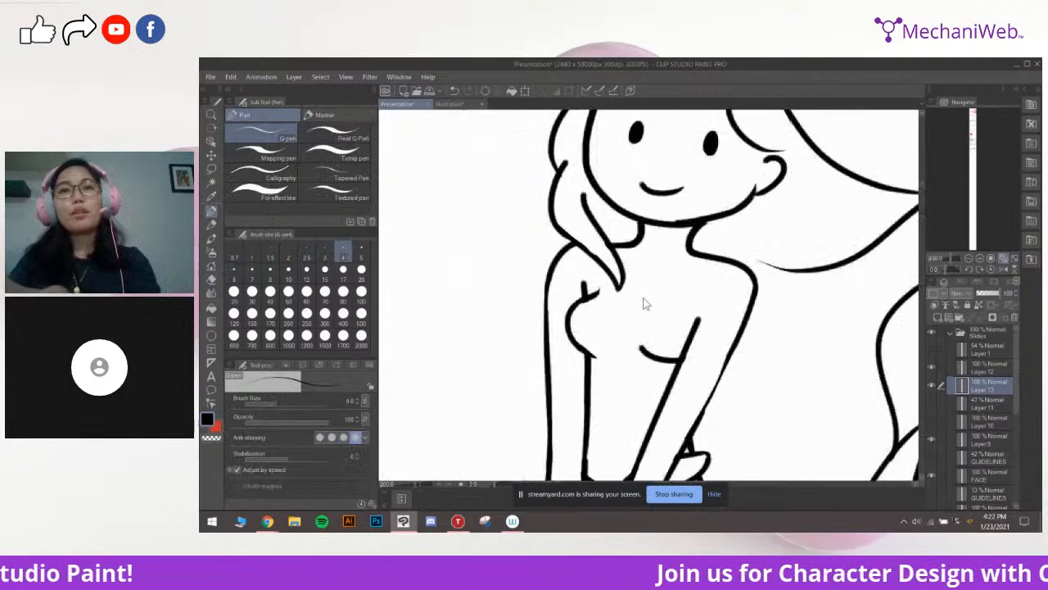
scroll(645, 305, "up", 2)
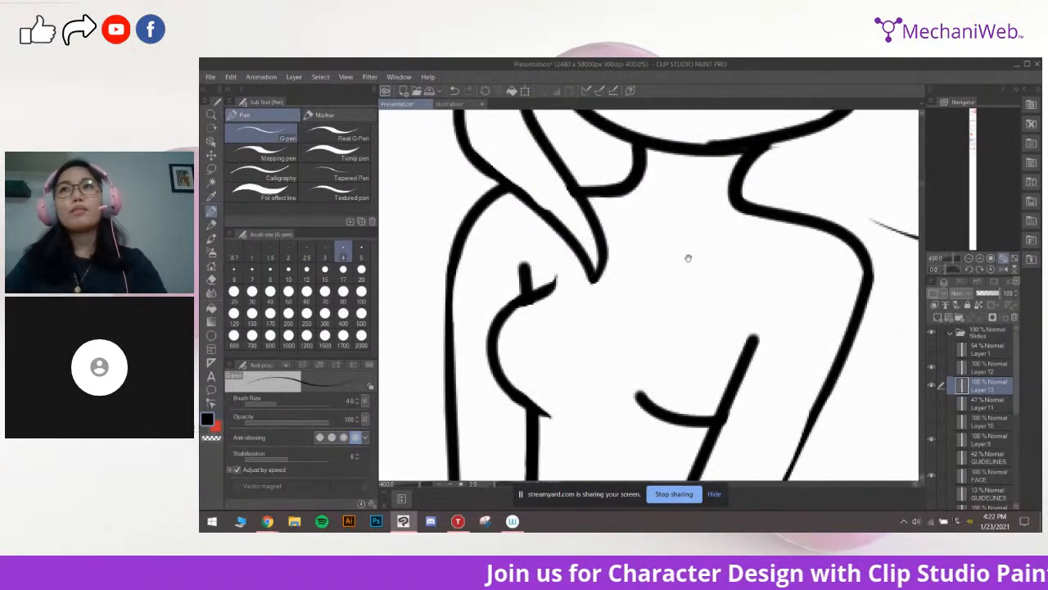
left_click_drag(688, 259, 674, 276)
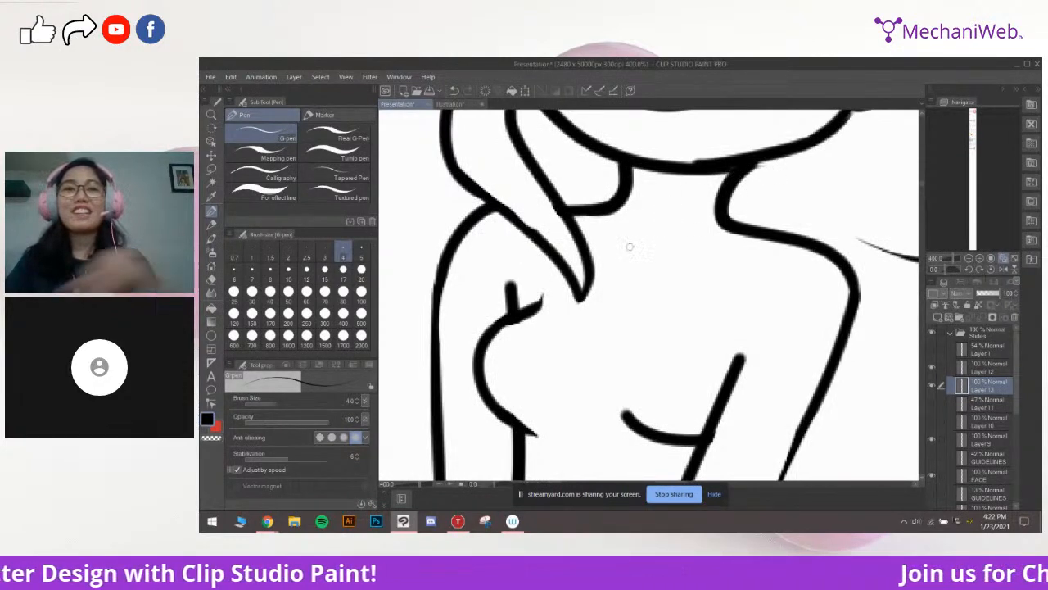
scroll(626, 250, "down", 2)
scroll(627, 251, "up", 2)
left_click_drag(648, 356, 652, 333)
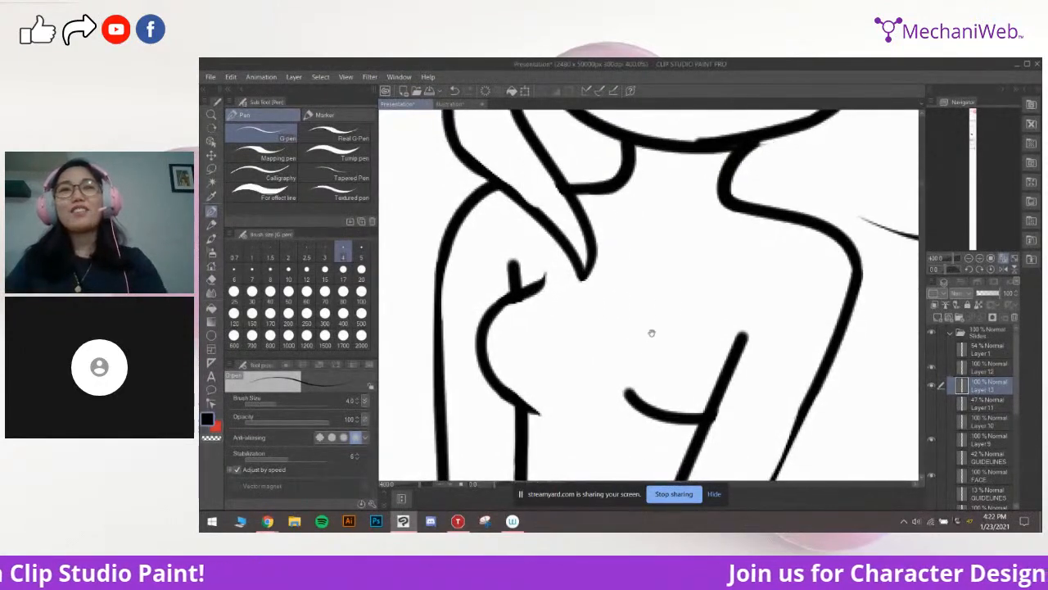
left_click_drag(718, 328, 722, 287)
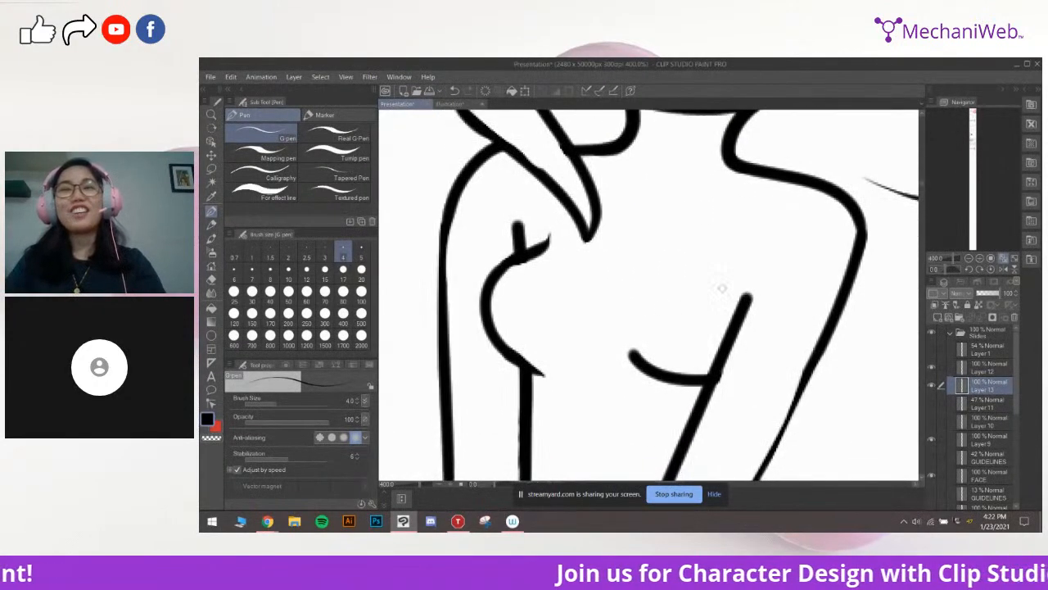
key("e")
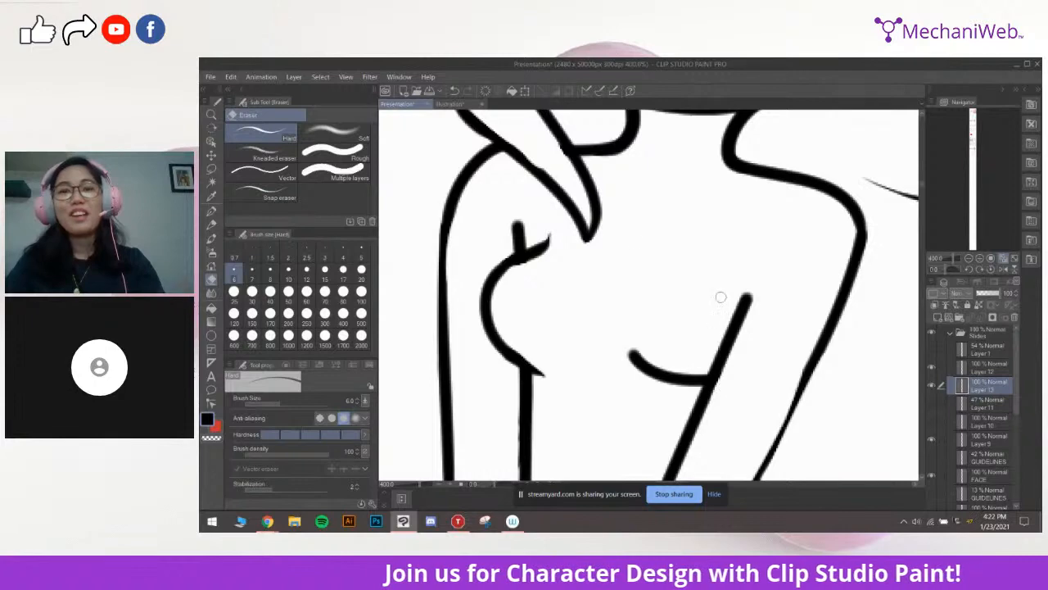
key("p")
scroll(638, 234, "down", 2)
scroll(647, 232, "up", 2)
Trim the stray tip where the right-hand-side neck line meets the jaw with the hard eraser at size 6
left_click_drag(662, 254, 632, 283)
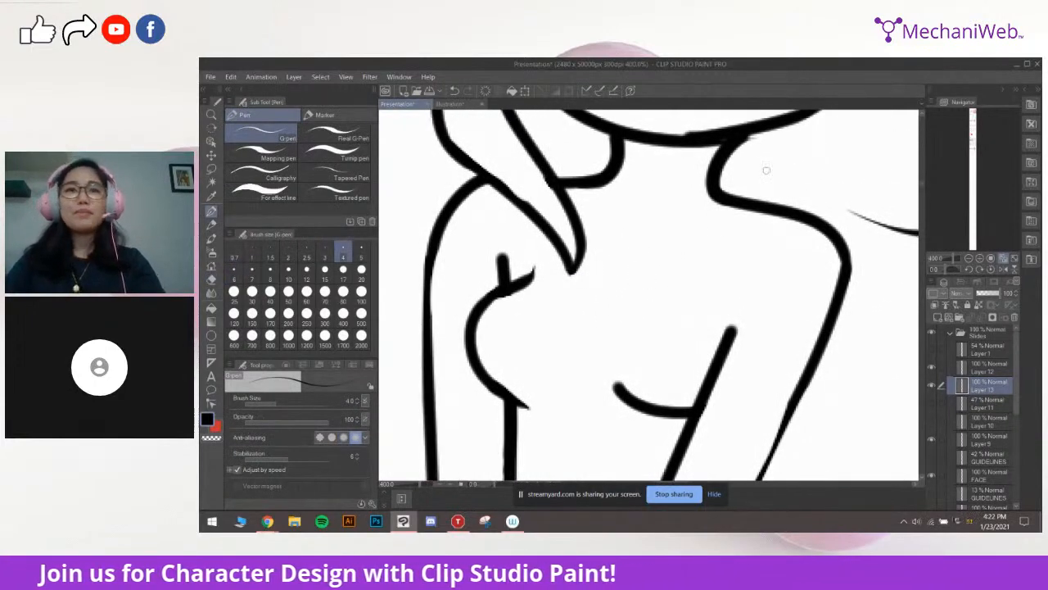
key("e")
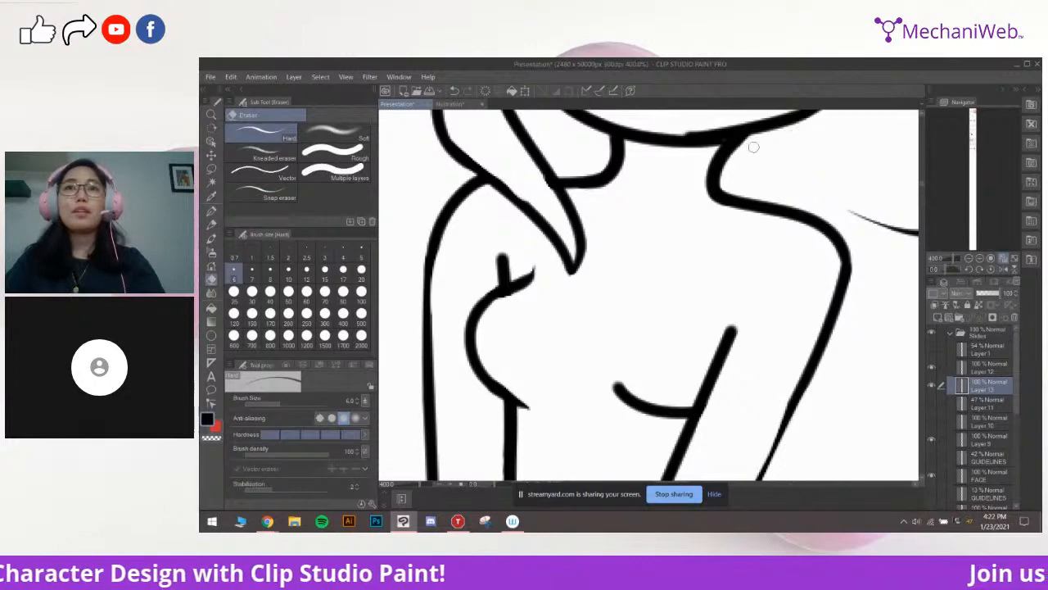
key("ctrl+minus")
key("p")
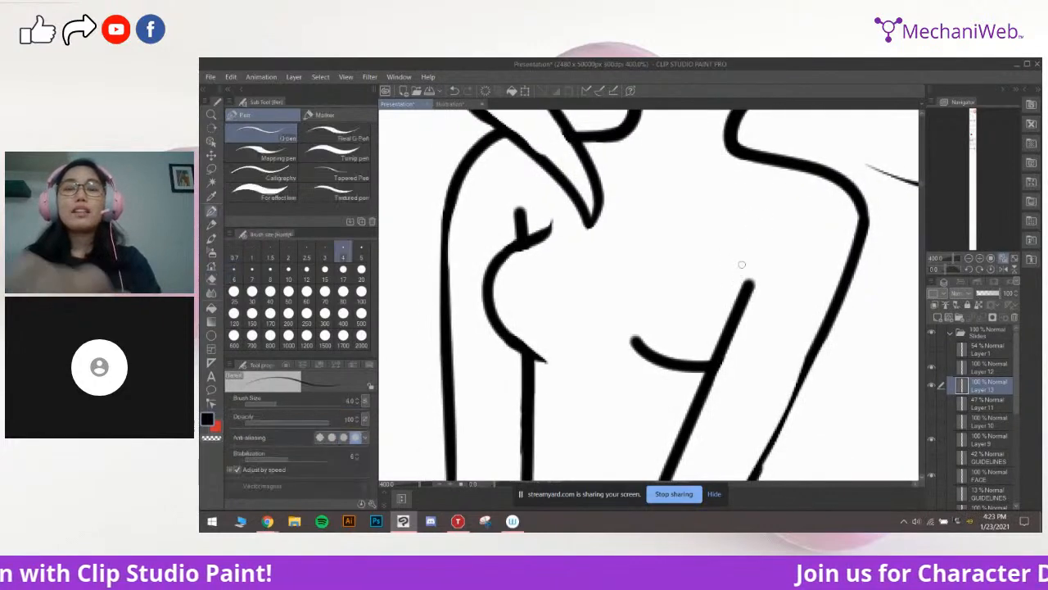
Draw the sweetheart neckline of the mermaid's top across the chest with the G-pen at size 6
key("ctrl+minus")
left_click_drag(691, 284, 694, 291)
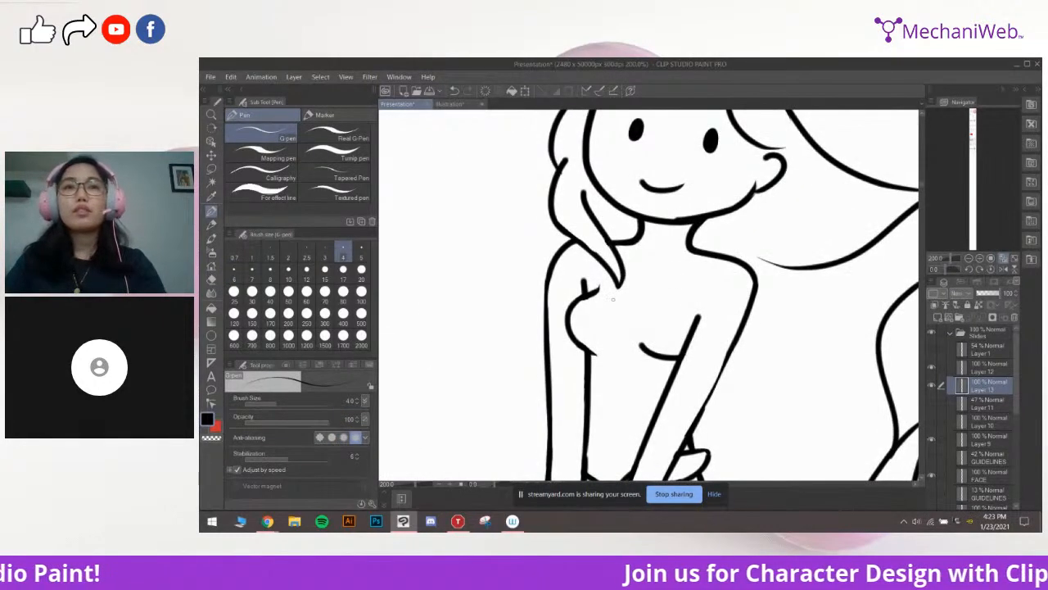
key("bracketright")
key("bracketright")
mouse_move(599, 286)
left_mouse_down()
mouse_move(623, 311)
mouse_move(612, 309)
left_mouse_up()
mouse_move(638, 288)
left_mouse_down()
mouse_move(607, 318)
mouse_move(631, 307)
left_mouse_up()
key("ctrl+z")
key("ctrl+z")
mouse_move(574, 287)
left_mouse_down()
mouse_move(599, 327)
mouse_move(616, 312)
left_mouse_up()
key("ctrl+z")
mouse_move(599, 318)
left_mouse_down()
mouse_move(621, 304)
mouse_move(665, 303)
left_mouse_up()
key("ctrl+z")
left_click_drag(695, 258, 696, 250)
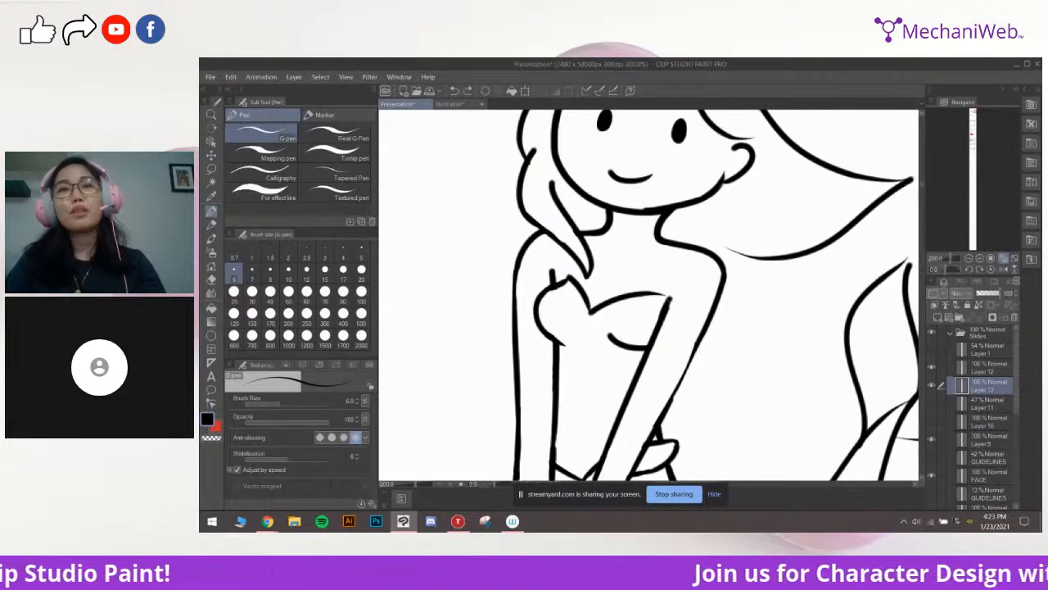
Extend both bust curves inward and draw the curved lower edge of the top across the torso with the G-pen at size 6
mouse_move(616, 349)
left_mouse_down()
mouse_move(634, 335)
mouse_move(611, 299)
mouse_move(607, 320)
mouse_move(587, 316)
mouse_move(592, 341)
mouse_move(618, 314)
mouse_move(598, 321)
mouse_move(632, 338)
mouse_move(637, 330)
mouse_move(610, 300)
mouse_move(582, 316)
left_mouse_up()
key("e")
key("bracketright")
key("bracketright")
key("bracketright")
key("bracketright")
key("p")
key("ctrl+z")
key("ctrl+z")
left_click_drag(558, 325, 642, 345)
key("ctrl+z")
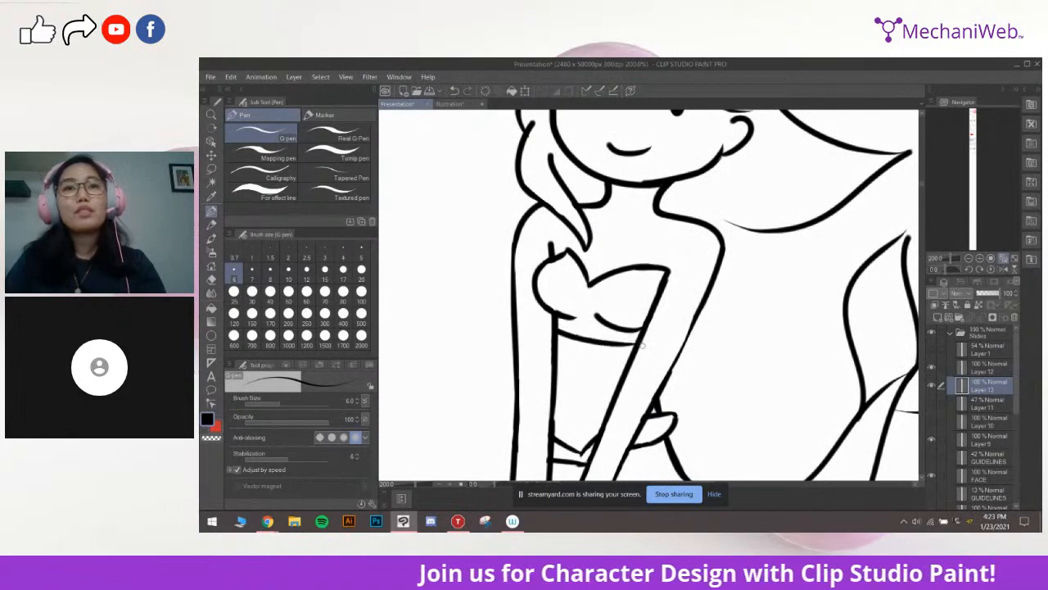
left_click_drag(624, 278, 629, 293)
Draw a curved line from the right-hand-side corner of the top up to the shoulder with the G-pen at size 5
key("e")
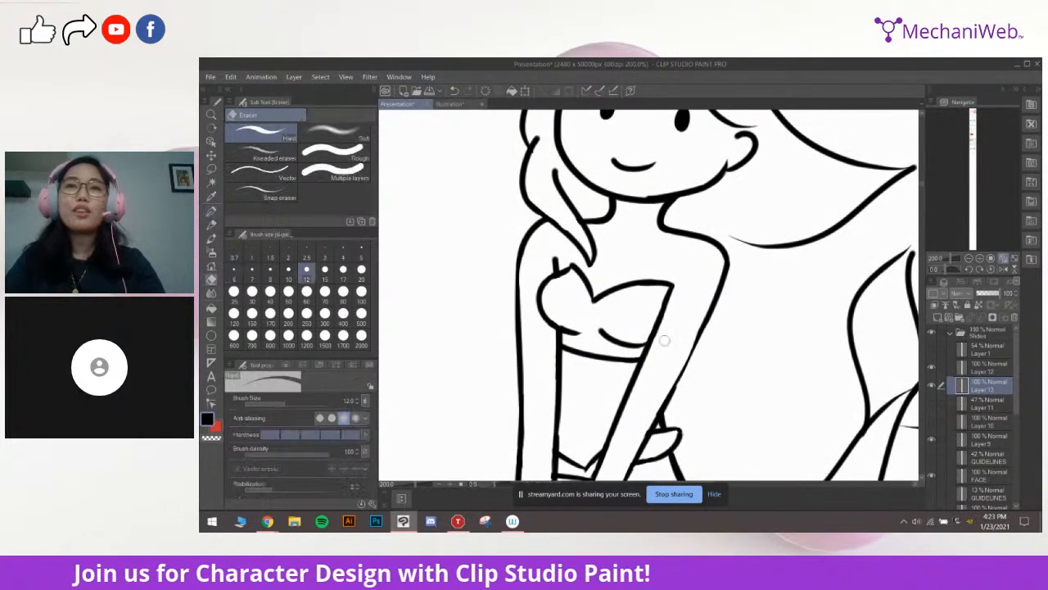
key("p")
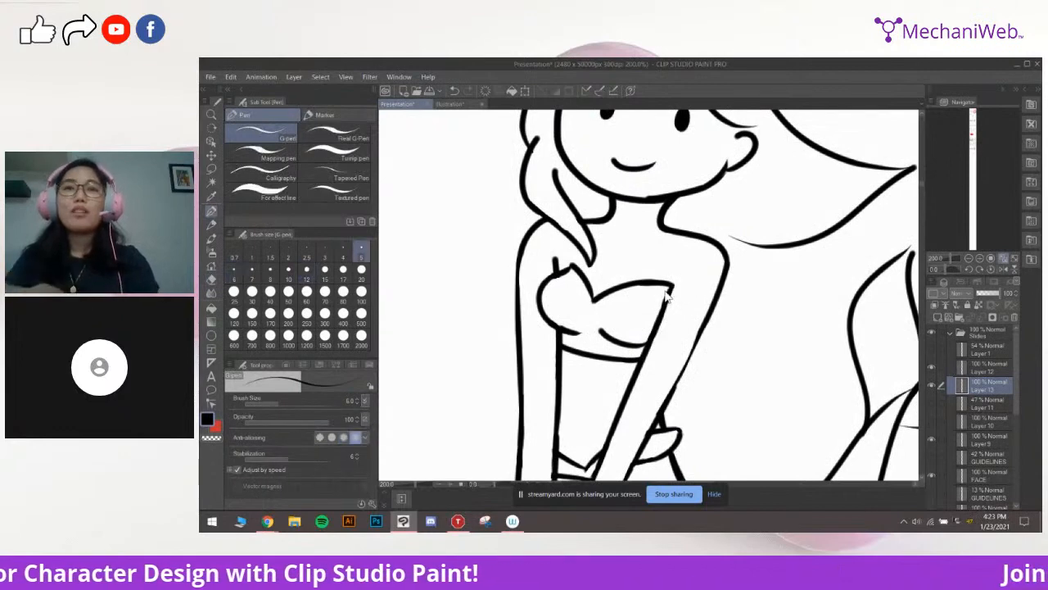
scroll(693, 253, "up", 3)
key("p")
left_click_drag(763, 303, 730, 278)
left_click_drag(766, 247, 717, 324)
key("ctrl+z")
key("p")
key("ctrl+z")
mouse_move(777, 232)
left_mouse_down()
mouse_move(712, 357)
mouse_move(719, 329)
left_mouse_up()
key("ctrl+z")
key("ctrl+z")
key("ctrl+z")
mouse_move(778, 238)
left_mouse_down()
mouse_move(819, 241)
mouse_move(719, 328)
mouse_move(788, 239)
left_mouse_up()
key("ctrl+z")
key("ctrl+z")
mouse_move(719, 338)
left_mouse_down()
mouse_move(780, 239)
mouse_move(766, 286)
left_mouse_up()
key("ctrl+z")
Try a short G-pen stroke from the left-hand-side corner of the top up toward the hair strand
left_click_drag(573, 268, 677, 237)
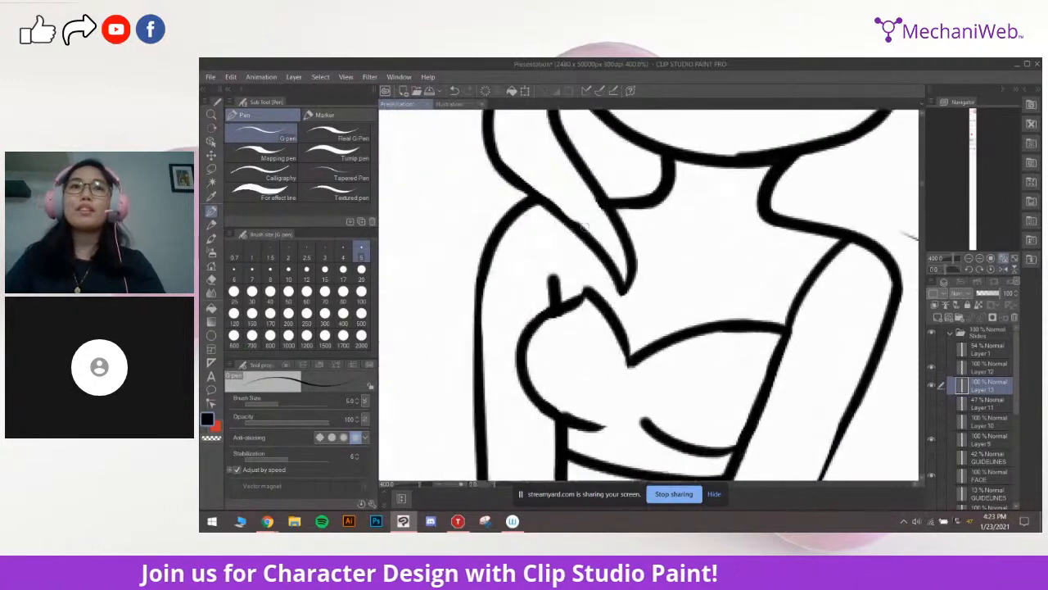
key("ctrl+z")
left_click_drag(586, 286, 591, 245)
key("ctrl+z")
key("ctrl+z")
key("ctrl+z")
Clean up the stub of the right-hand-side tail fin and join its upper edge smoothly to the tail with the G-pen
scroll(784, 266, "down", 6)
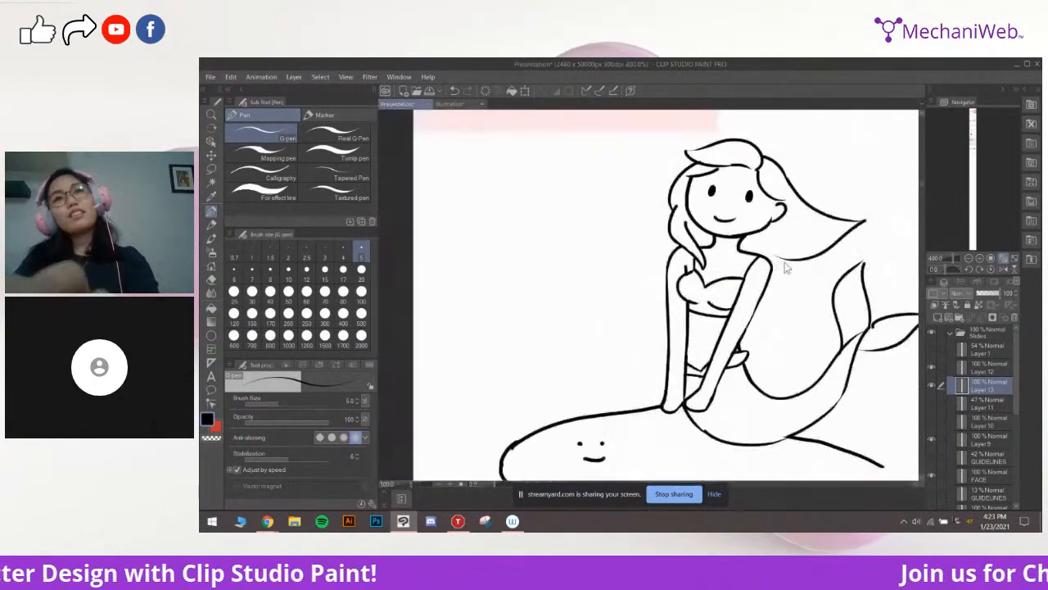
scroll(800, 268, "up", 5)
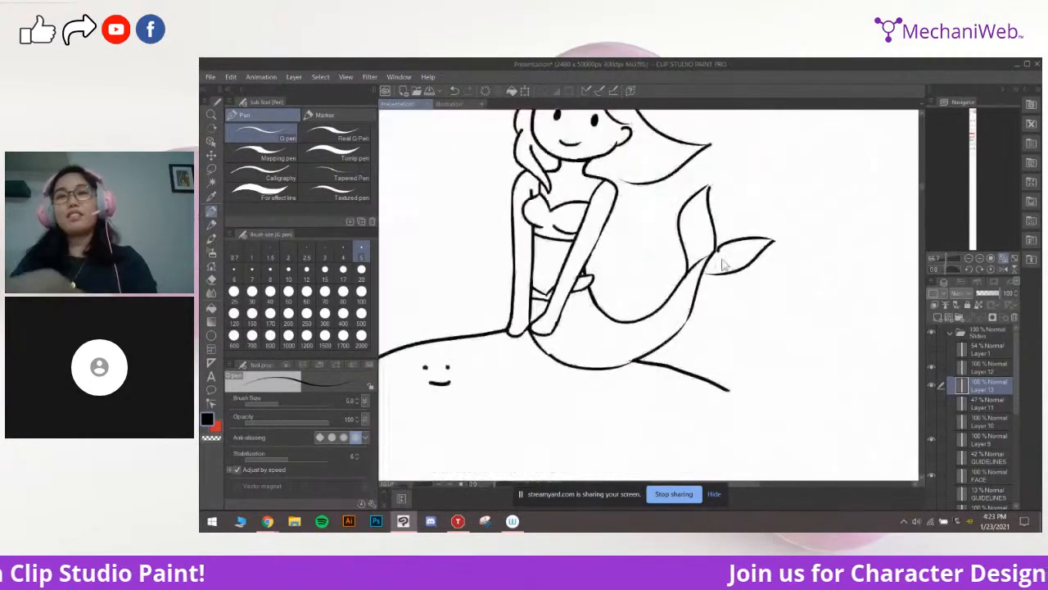
scroll(711, 250, "up", 5)
key("e")
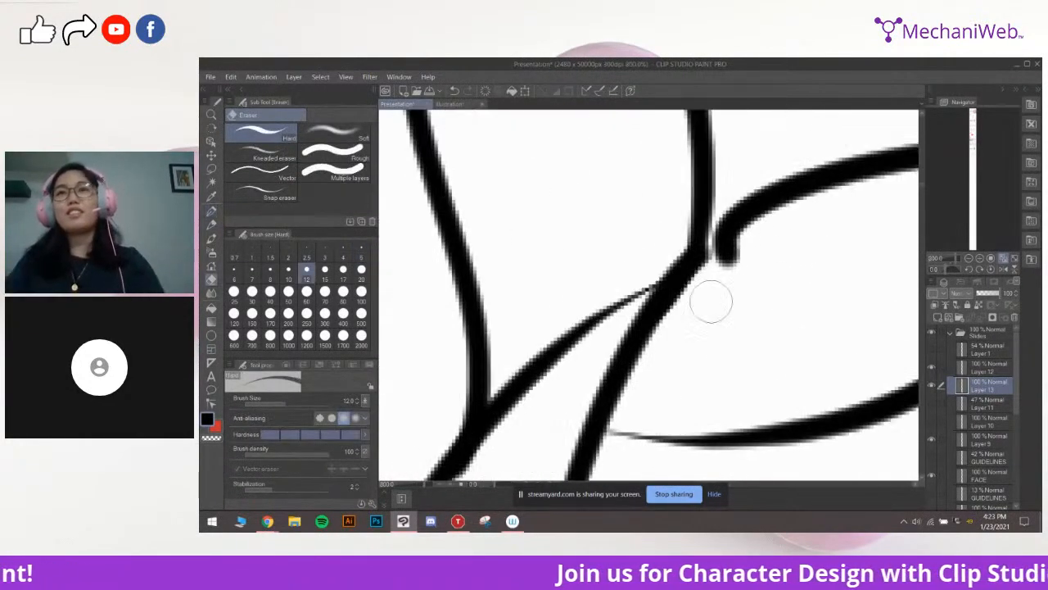
key("p")
mouse_move(740, 225)
left_mouse_down()
mouse_move(696, 254)
mouse_move(739, 222)
left_mouse_up()
scroll(740, 221, "down", 6)
scroll(706, 234, "up", 5)
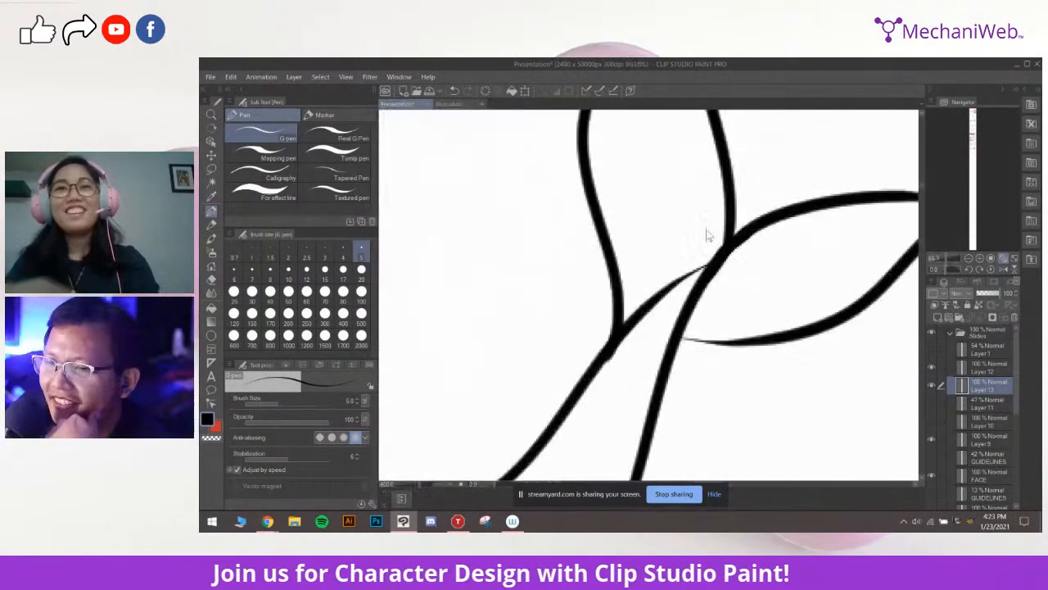
Thin the kink in the tail's outer contour with the hard eraser at size 12 and try redrawing the curve with the G-pen
key("e")
left_click_drag(699, 378, 704, 210)
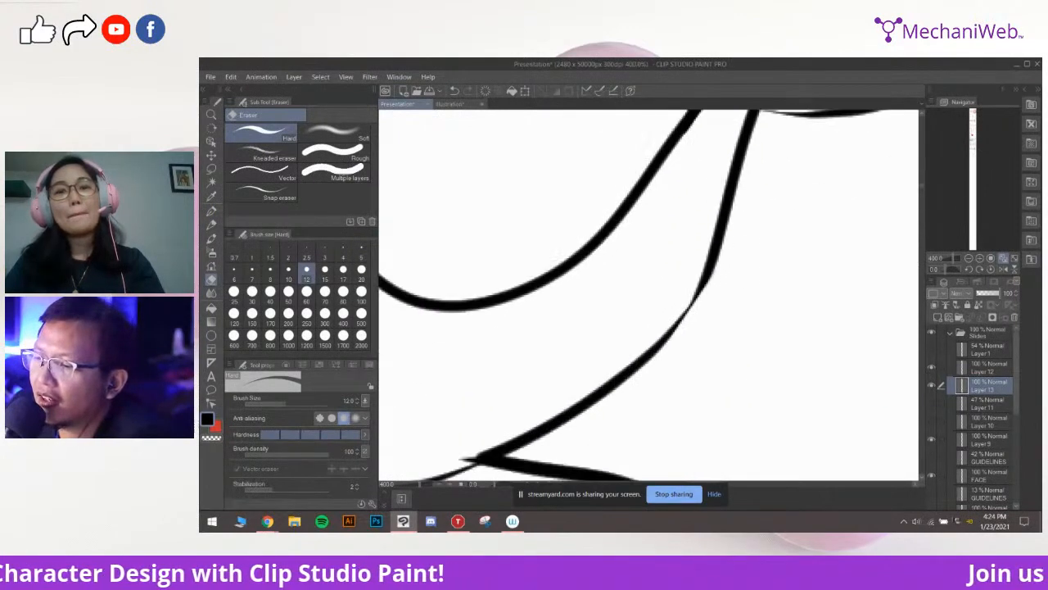
key("p")
left_click_drag(759, 260, 652, 438)
key("ctrl+z")
left_click_drag(649, 286, 718, 293)
key("[")
key("ctrl+z")
key("ctrl+z")
left_click_drag(648, 288, 711, 291)
scroll(711, 292, "down", 8)
scroll(719, 258, "up", 3)
scroll(719, 258, "up", 5)
scroll(714, 285, "down", 2)
key("e")
left_click_drag(611, 290, 762, 298)
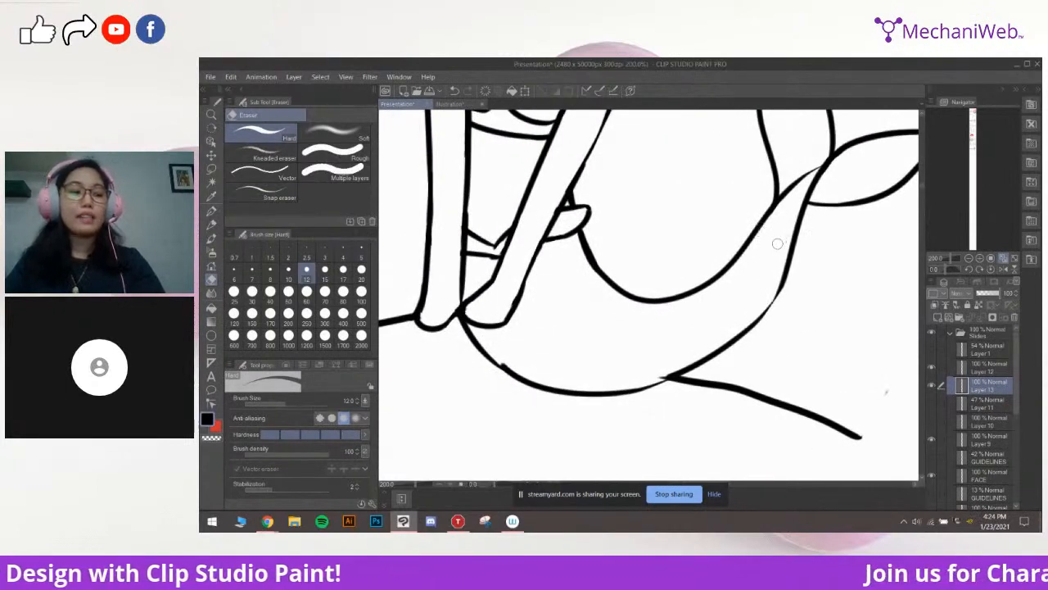
Redraw the thinned bend in the tail's outer contour as a smooth, thicker curve with the G-pen at size 4
key("p")
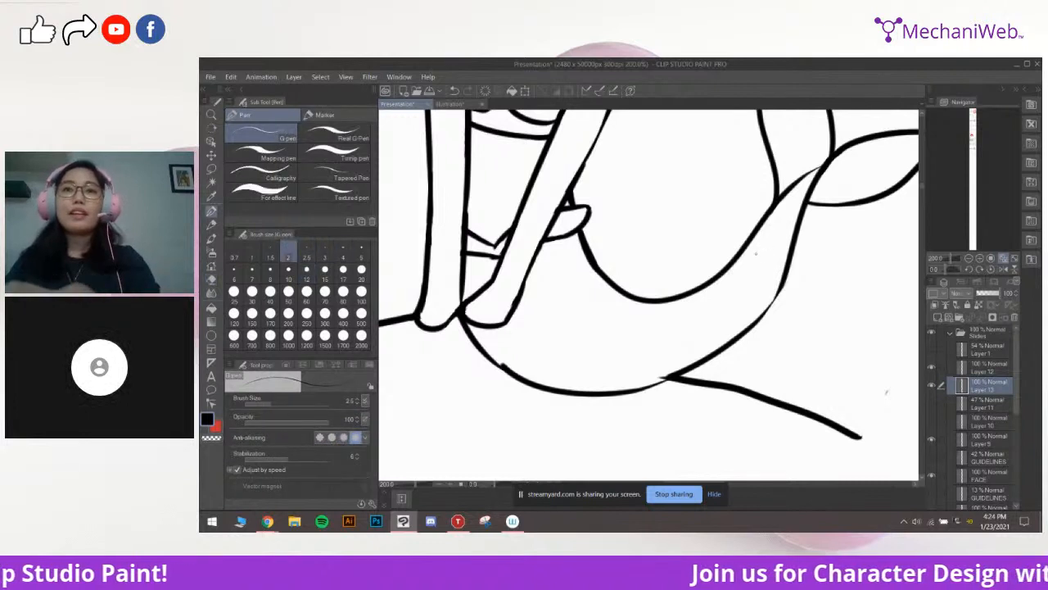
scroll(755, 253, "up", 2)
left_click_drag(788, 343, 715, 270)
key("bracketright")
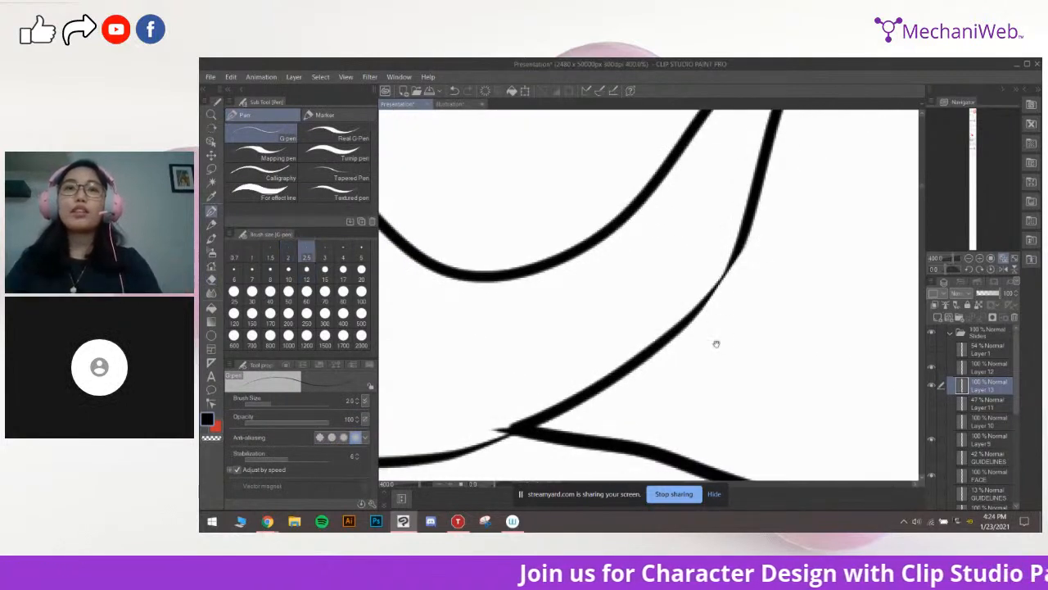
left_click_drag(716, 344, 745, 328)
key("bracketright")
key("bracketright")
key("bracketright")
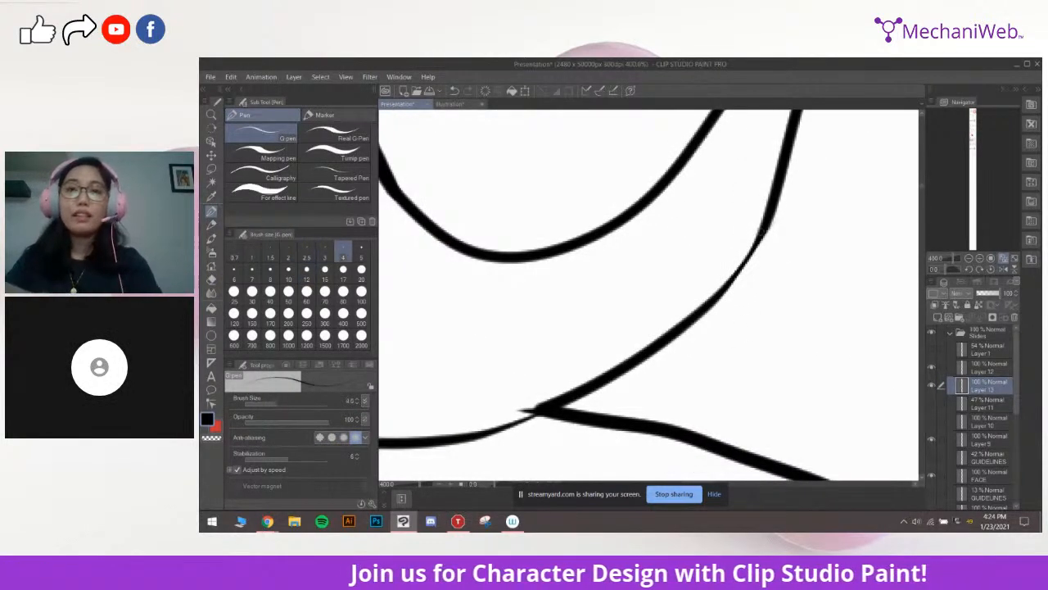
left_click_drag(768, 217, 714, 293)
key("ctrl+z")
key("bracketleft")
left_click_drag(769, 218, 714, 301)
key("ctrl+z")
key("ctrl+z")
mouse_move(778, 203)
left_mouse_down()
mouse_move(711, 306)
mouse_move(692, 310)
left_mouse_up()
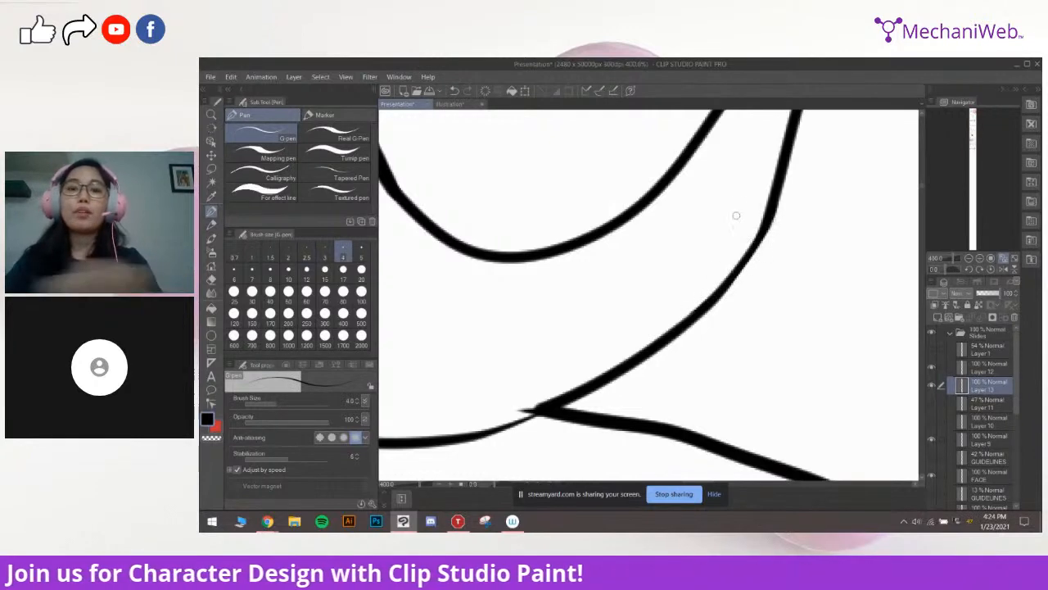
Erase the bump on the tail's lower contour beside the hands with the hard eraser at size 7
scroll(755, 197, "down", 4)
scroll(762, 205, "up", 2)
mouse_move(635, 275)
left_mouse_down()
mouse_move(745, 321)
mouse_move(729, 330)
mouse_move(706, 311)
left_mouse_up()
key("e")
key("bracketleft")
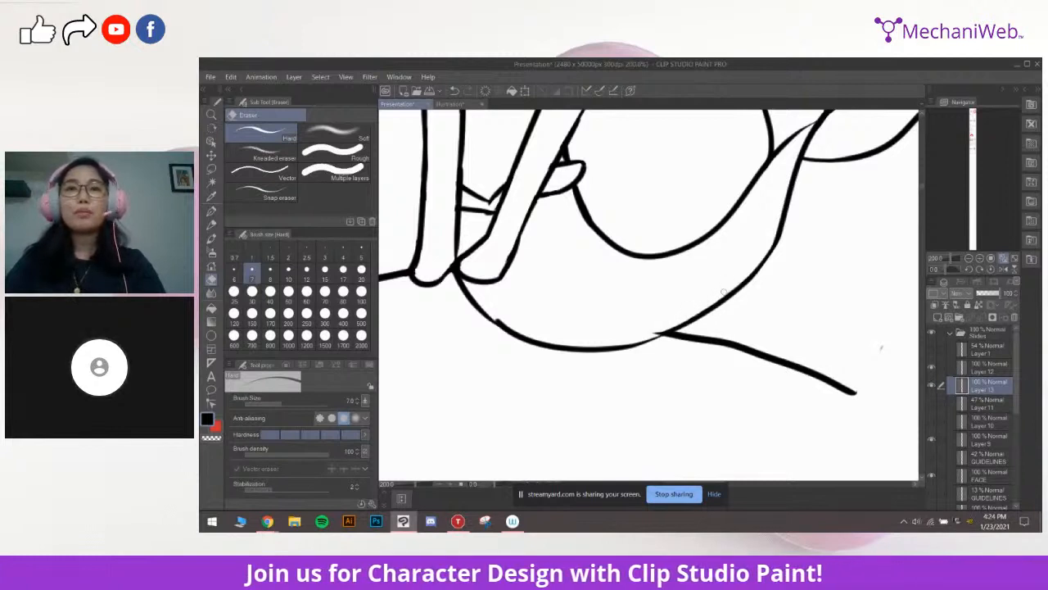
scroll(646, 293, "up", 3)
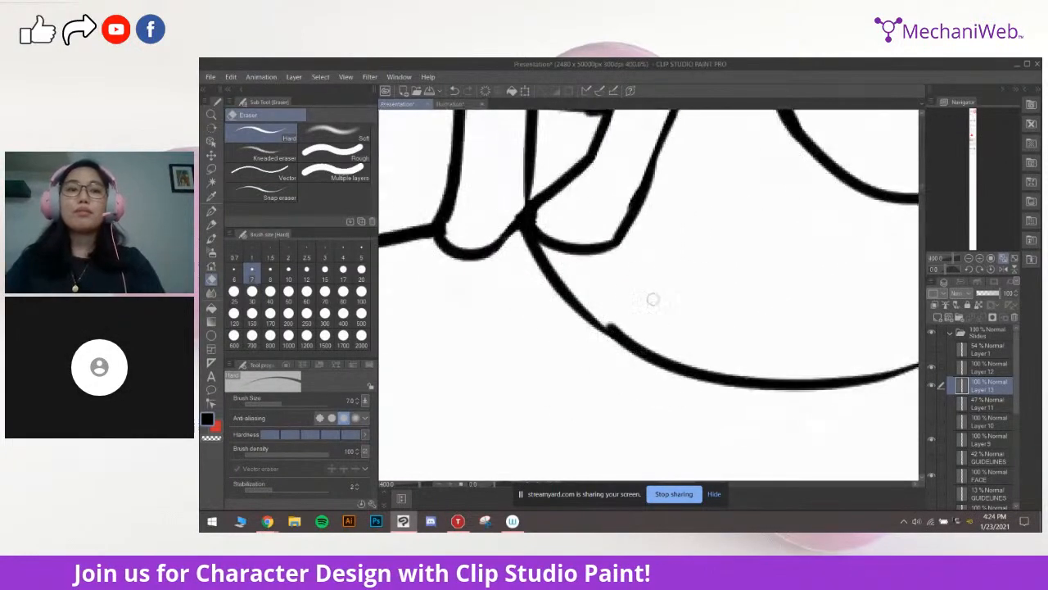
left_click_drag(599, 304, 666, 348)
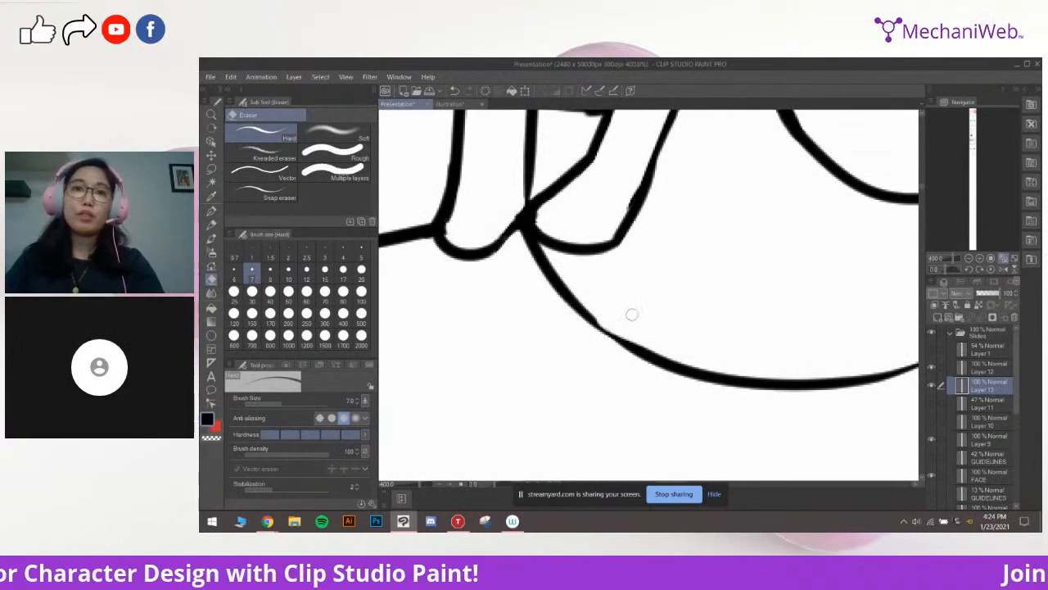
left_click_drag(596, 304, 658, 339)
scroll(599, 311, "down", 2)
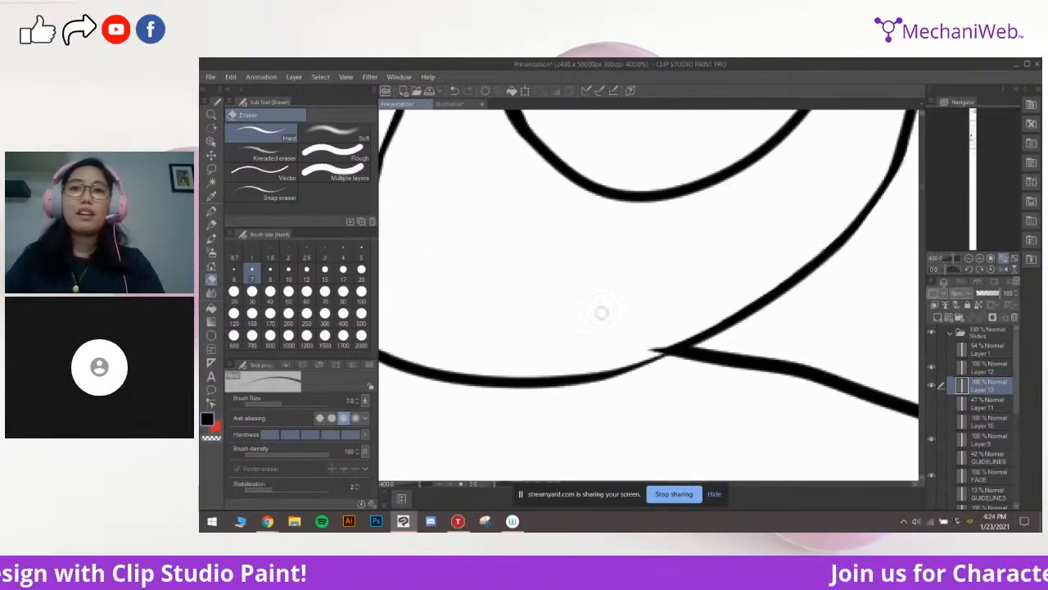
Thicken the thin end of the tail's lower contour where it meets the rock line with the G-pen at size 3
key("p")
scroll(680, 290, "down", 2)
scroll(683, 292, "up", 4)
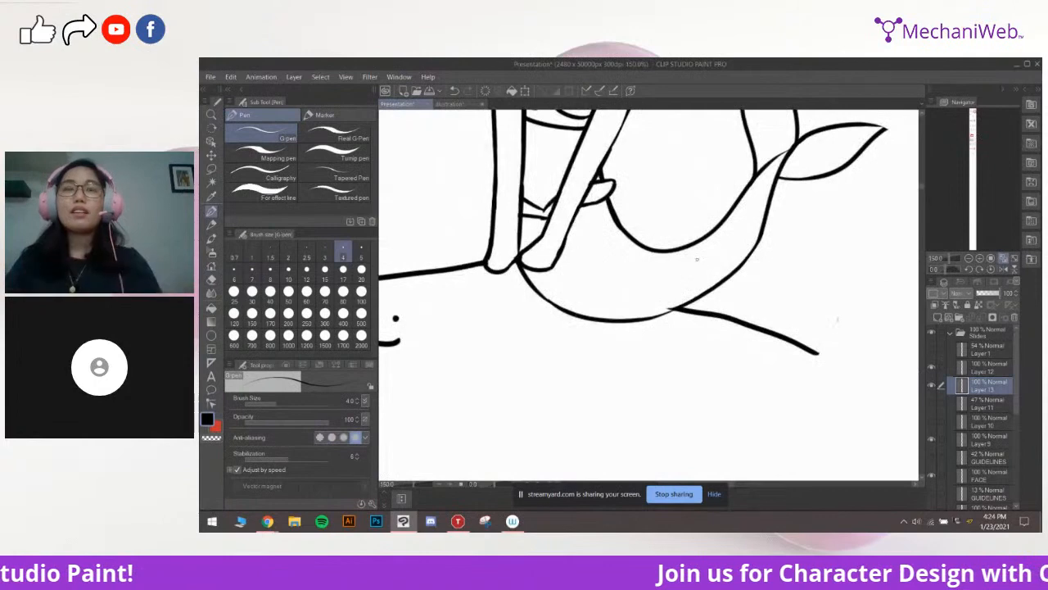
scroll(758, 280, "up", 4)
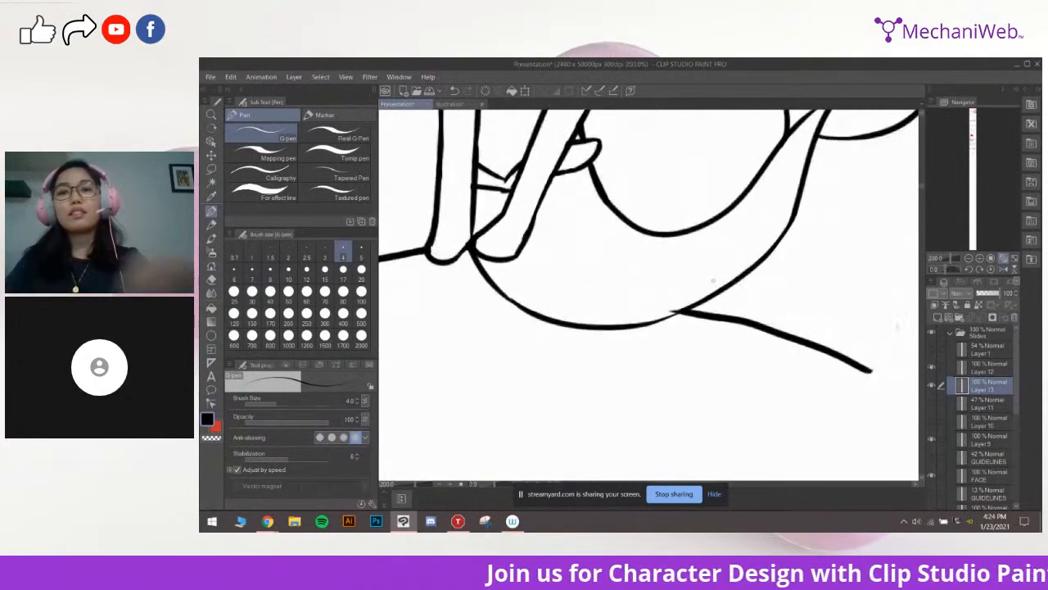
left_click_drag(750, 297, 788, 271)
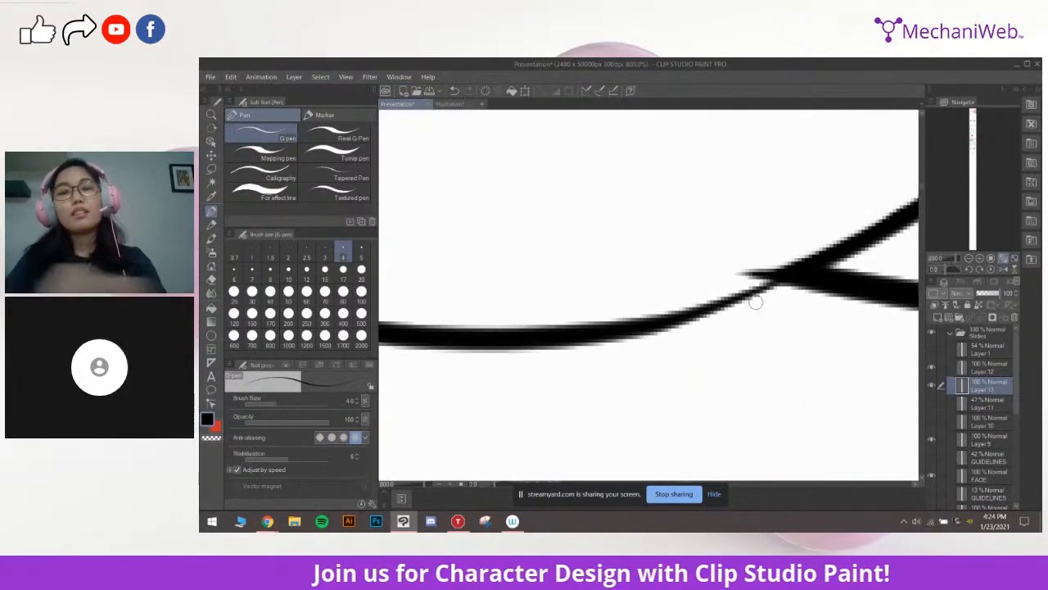
key("bracketleft")
left_click_drag(781, 308, 760, 311)
mouse_move(642, 320)
left_mouse_down()
mouse_move(763, 282)
mouse_move(629, 320)
mouse_move(770, 276)
mouse_move(604, 330)
left_mouse_up()
key("ctrl+z")
key("ctrl+z")
left_click_drag(470, 283, 754, 309)
left_click_drag(407, 221, 562, 264)
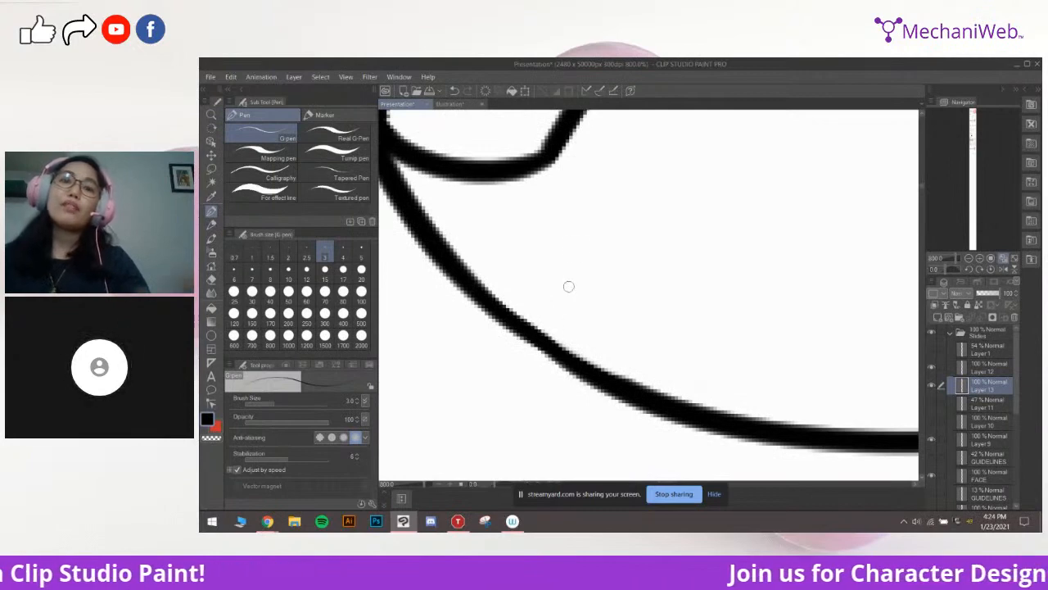
scroll(663, 266, "down", 4)
scroll(759, 259, "up", 3)
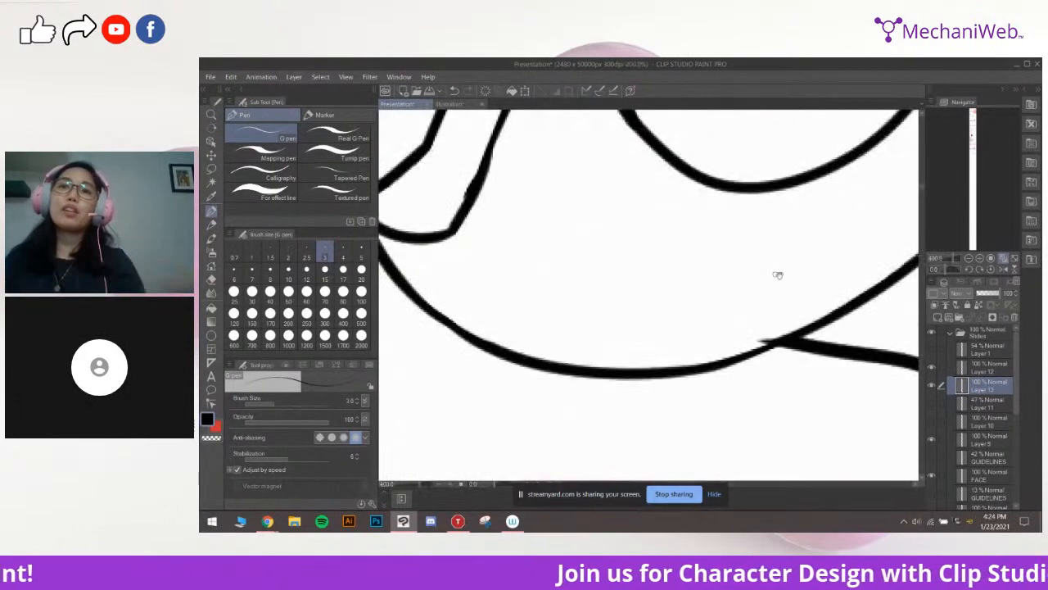
Toggle the visibility of Layers 13 and 12 to check their lines, and activate Layer 12 for erasing
left_click_drag(778, 276, 667, 295)
left_click(932, 384)
left_click(933, 384)
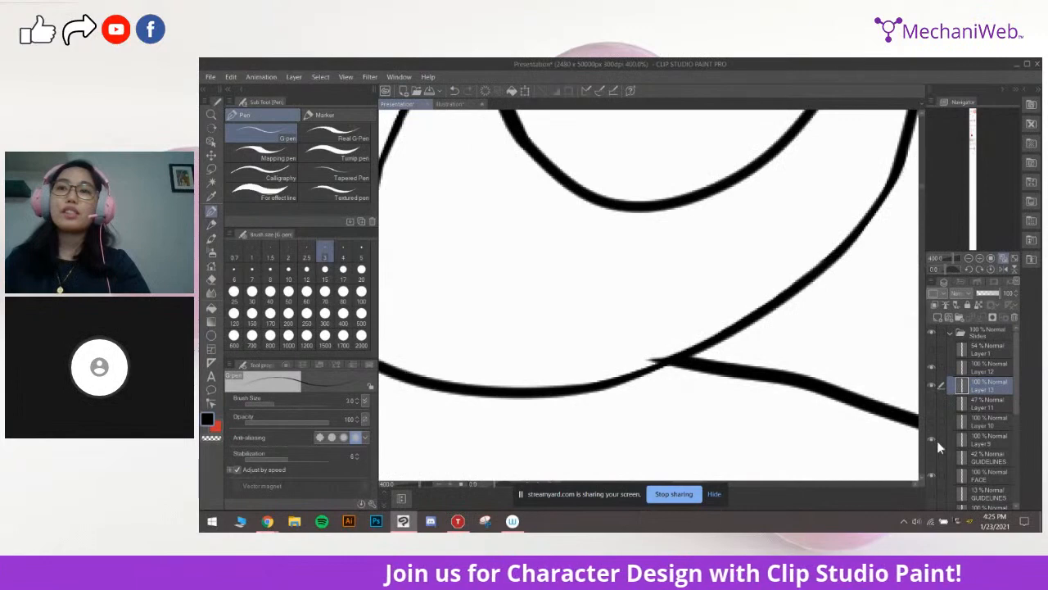
left_click(931, 366)
left_click(931, 366)
left_click(971, 367)
left_click_drag(789, 342, 734, 327)
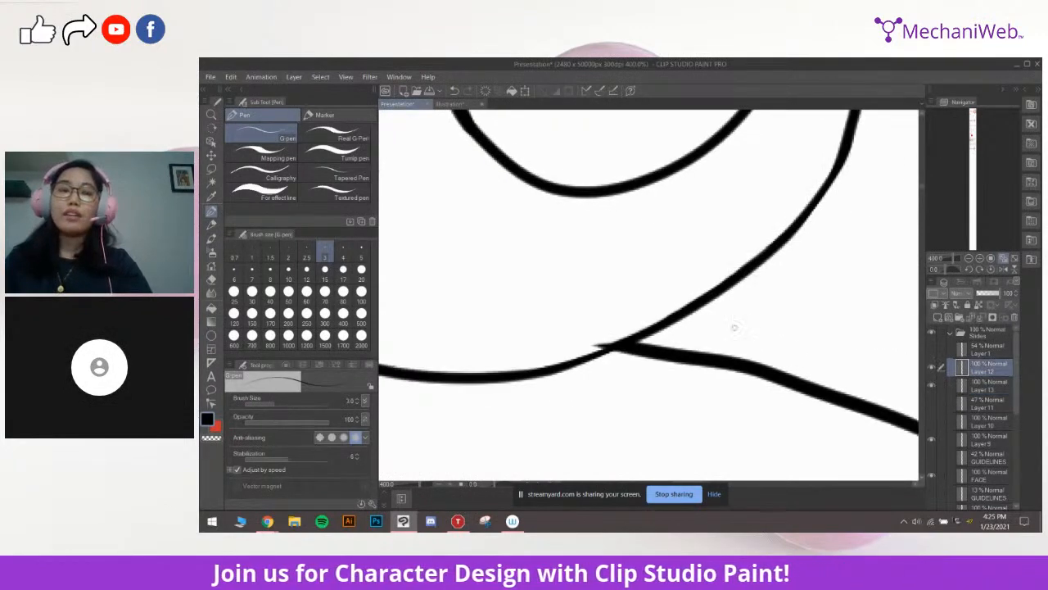
key("e")
Examine the mermaid outline from the tail and hands up to the hair, both close up and as a whole
scroll(665, 278, "down", 6)
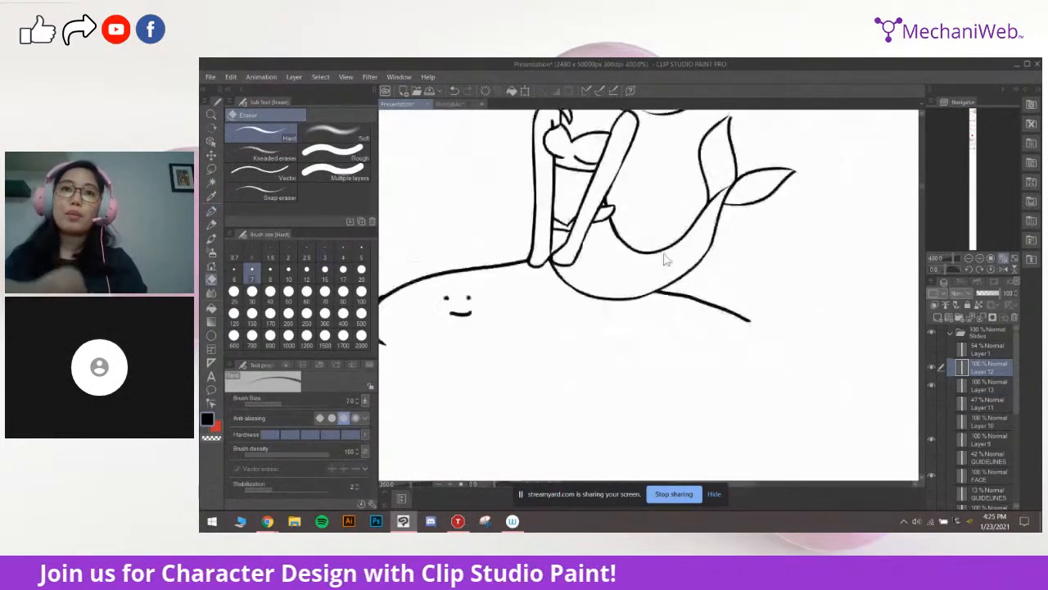
scroll(566, 282, "up", 3)
mouse_move(566, 282)
left_mouse_down()
mouse_move(671, 323)
mouse_move(680, 292)
left_mouse_up()
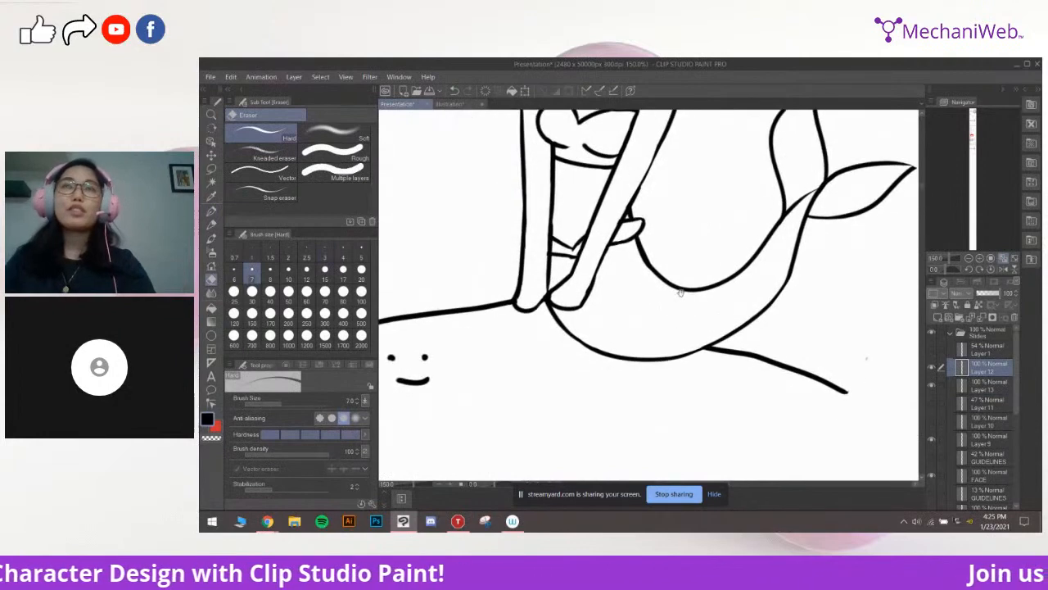
left_click_drag(756, 299, 765, 344)
left_click_drag(661, 270, 720, 365)
left_click_drag(742, 301, 752, 332)
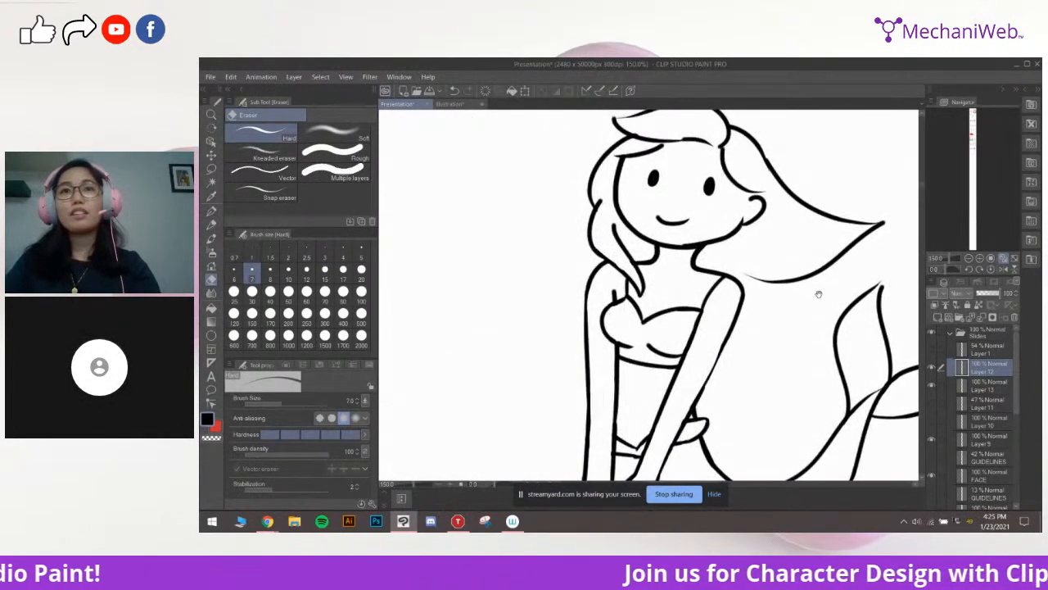
left_click_drag(819, 294, 742, 303)
scroll(756, 307, "down", 2)
left_click_drag(803, 282, 709, 390)
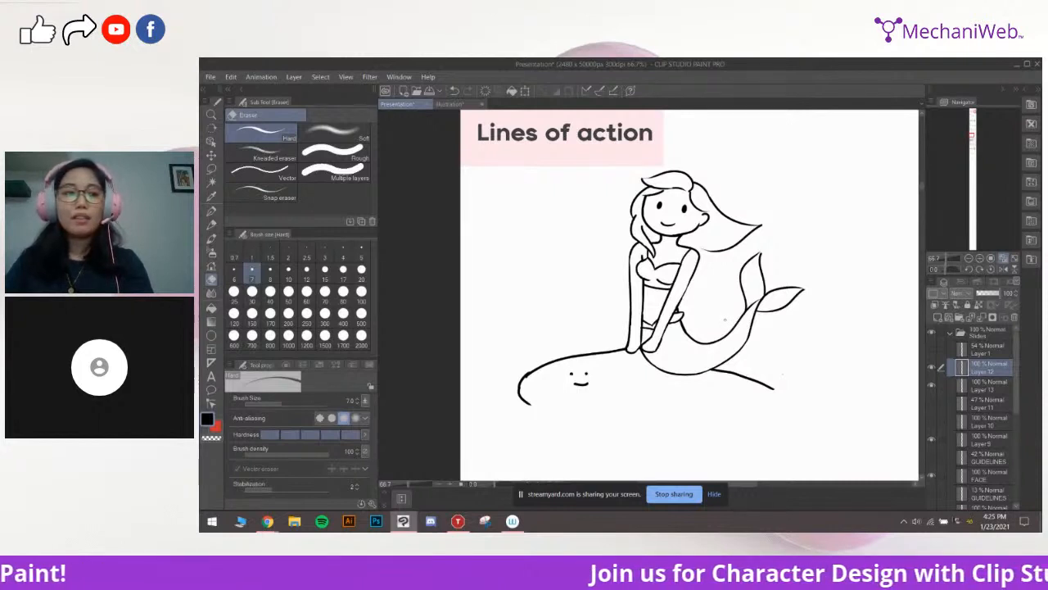
Reduce the hard eraser to size 3 and make Layer 13 active after checking the visibility of Layers 12 and 13
scroll(725, 320, "up", 3)
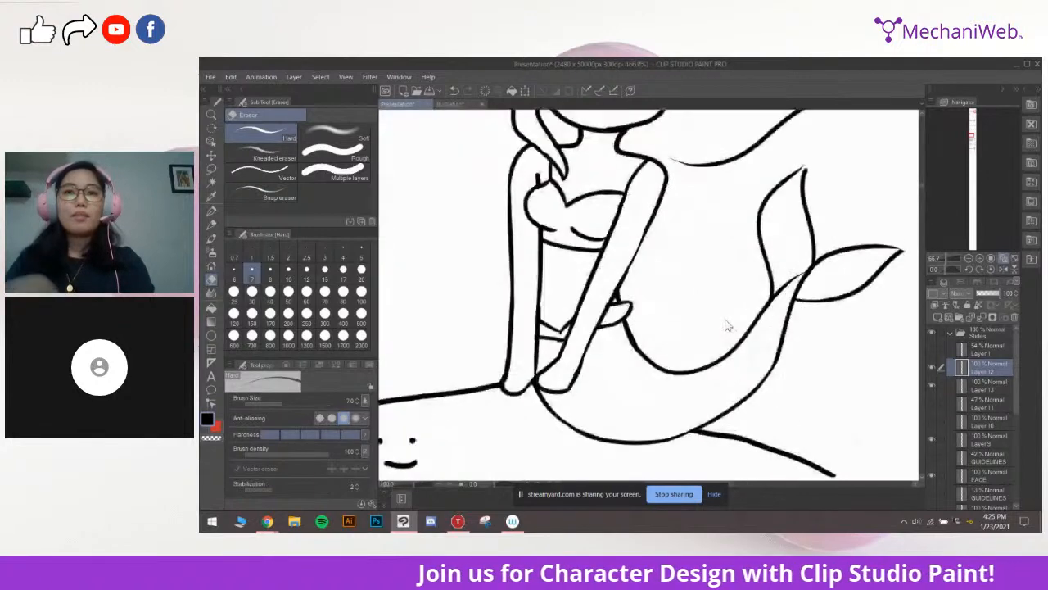
scroll(712, 327, "up", 4)
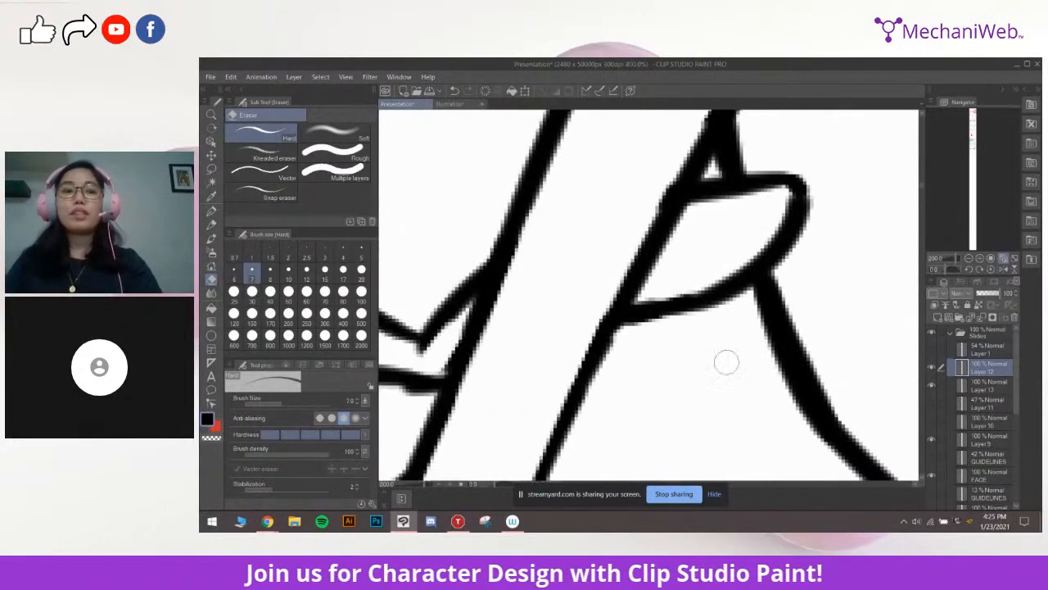
key("bracketleft")
key("bracketleft")
key("bracketleft")
scroll(710, 346, "down", 5)
scroll(713, 347, "up", 5)
left_click_drag(559, 373, 696, 309)
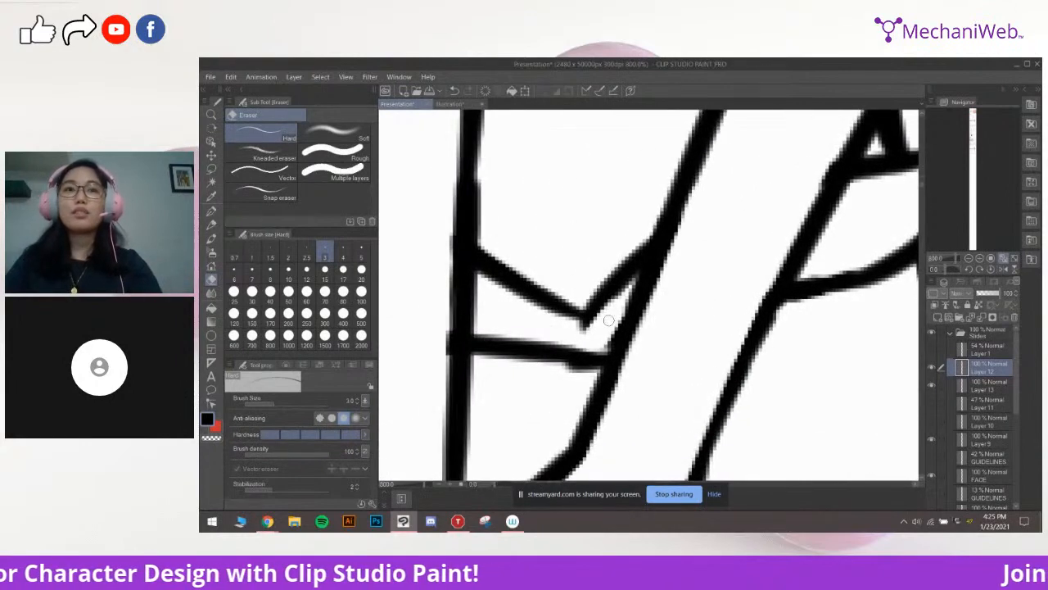
left_click(931, 368)
left_click(932, 369)
left_click(932, 386)
left_click(932, 386)
left_click(967, 382)
Erase the small bumps below the waistband line and along the inner contour of the upright arm
left_click_drag(569, 337, 610, 318)
left_click_drag(640, 349, 600, 347)
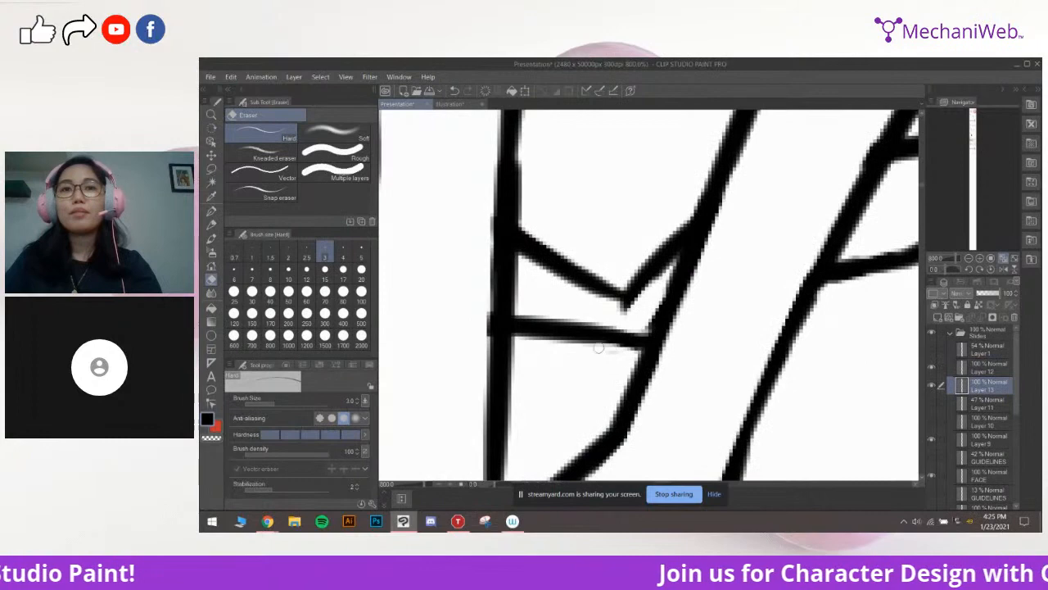
left_click_drag(493, 295, 532, 297)
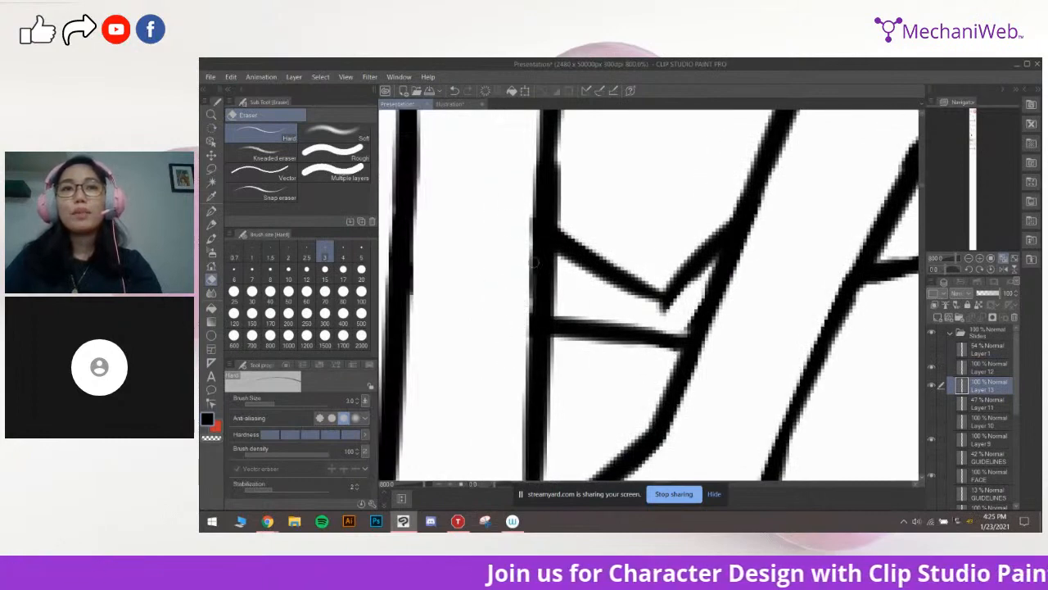
mouse_move(526, 213)
left_mouse_down()
mouse_move(530, 313)
mouse_move(526, 250)
left_mouse_up()
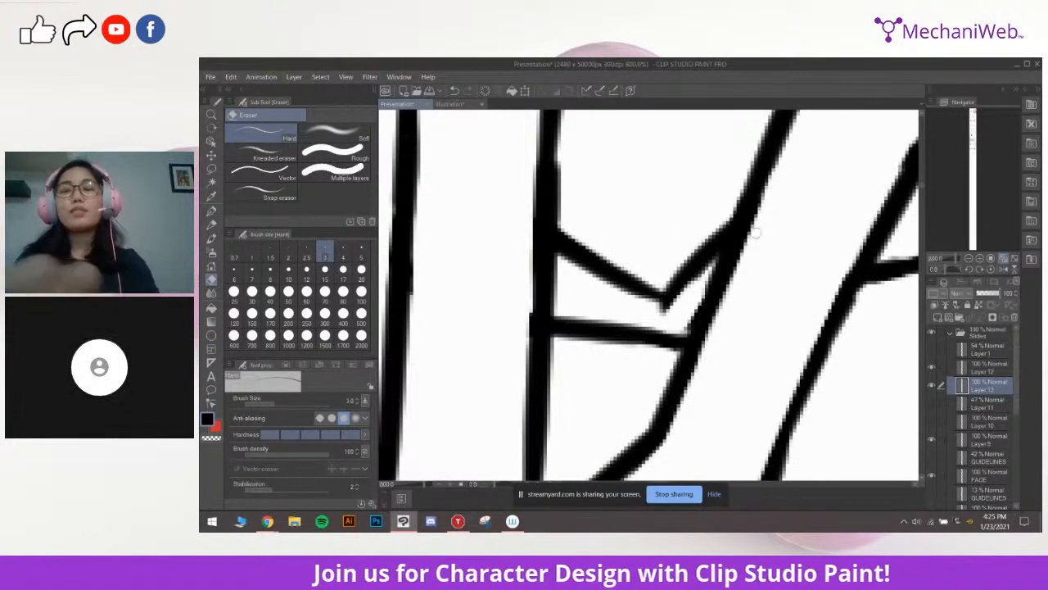
Redraw the lower edge of the small hip shape behind the slanted arm with the G-pen at size 4 and erase its old line
scroll(778, 239, "down", 6)
scroll(799, 251, "up", 5)
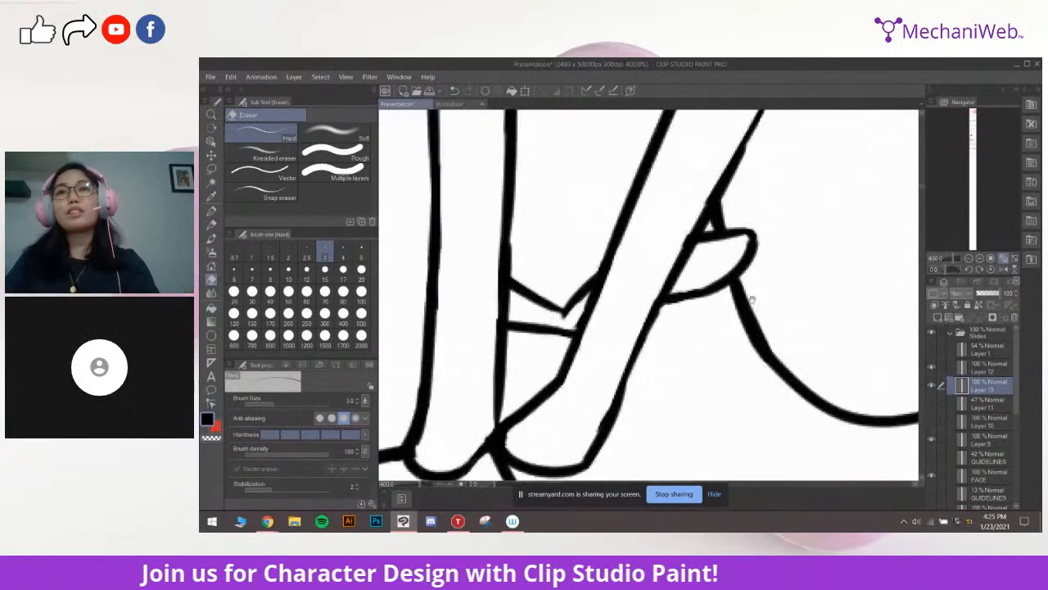
key("p")
key("bracketright")
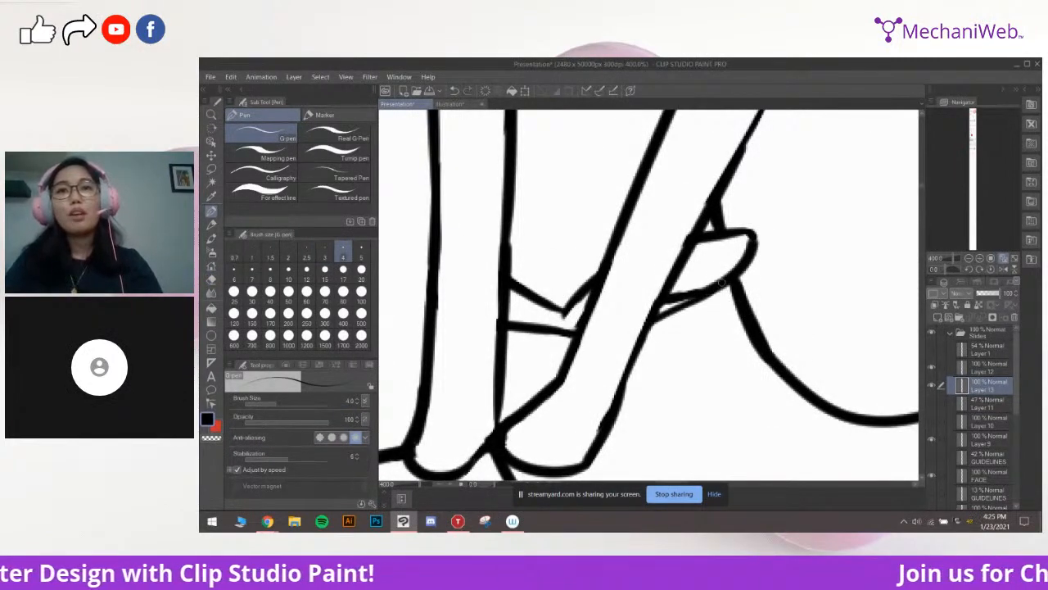
key("e")
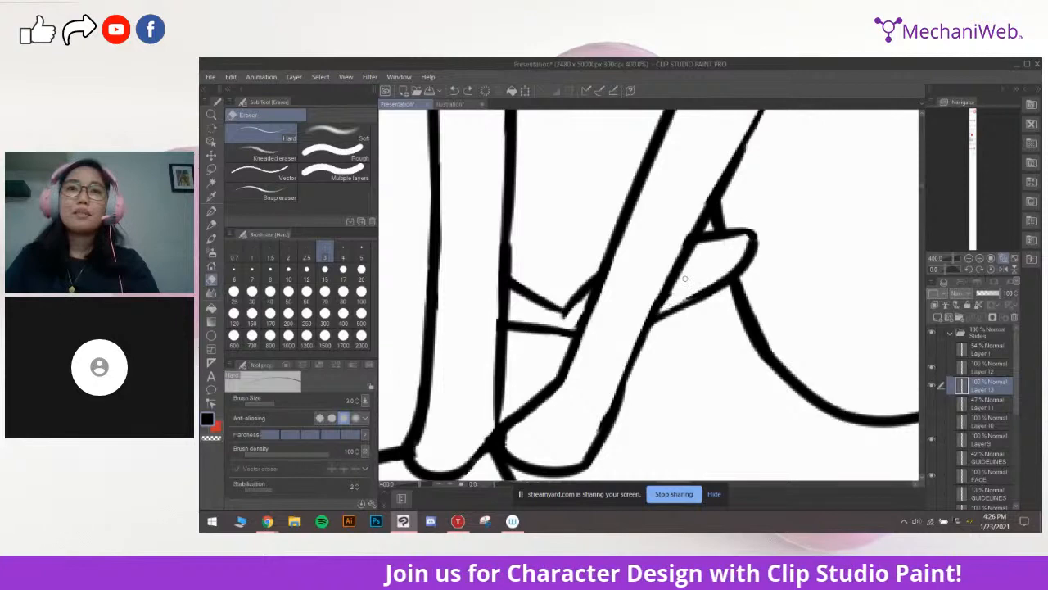
mouse_move(714, 258)
left_mouse_down()
mouse_move(754, 253)
mouse_move(742, 267)
mouse_move(703, 271)
left_mouse_up()
scroll(766, 227, "down", 2)
scroll(767, 227, "down", 3)
scroll(766, 228, "up", 3)
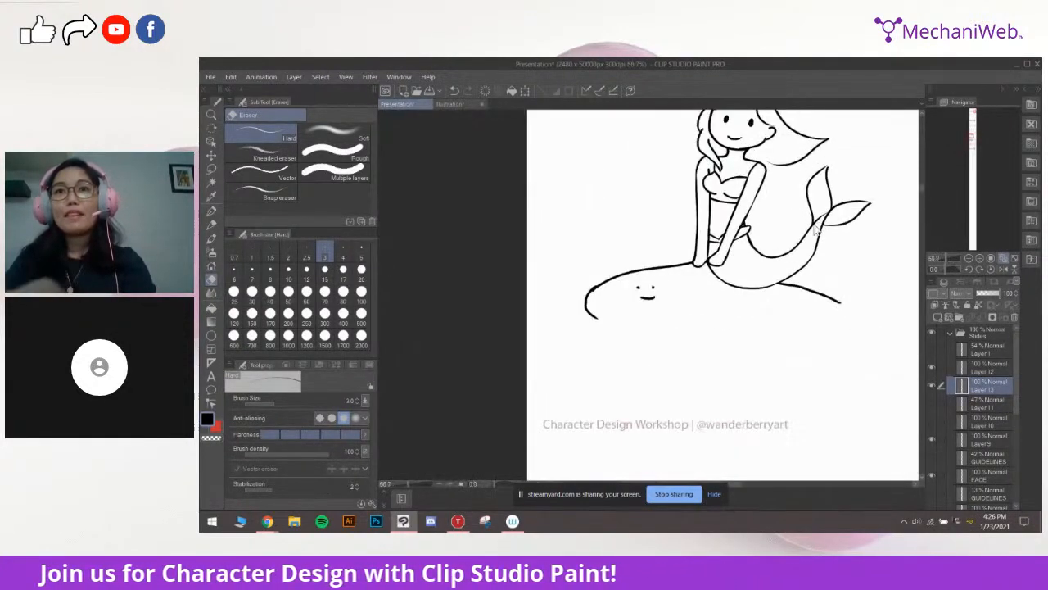
scroll(757, 283, "down", 3)
scroll(786, 292, "up", 1)
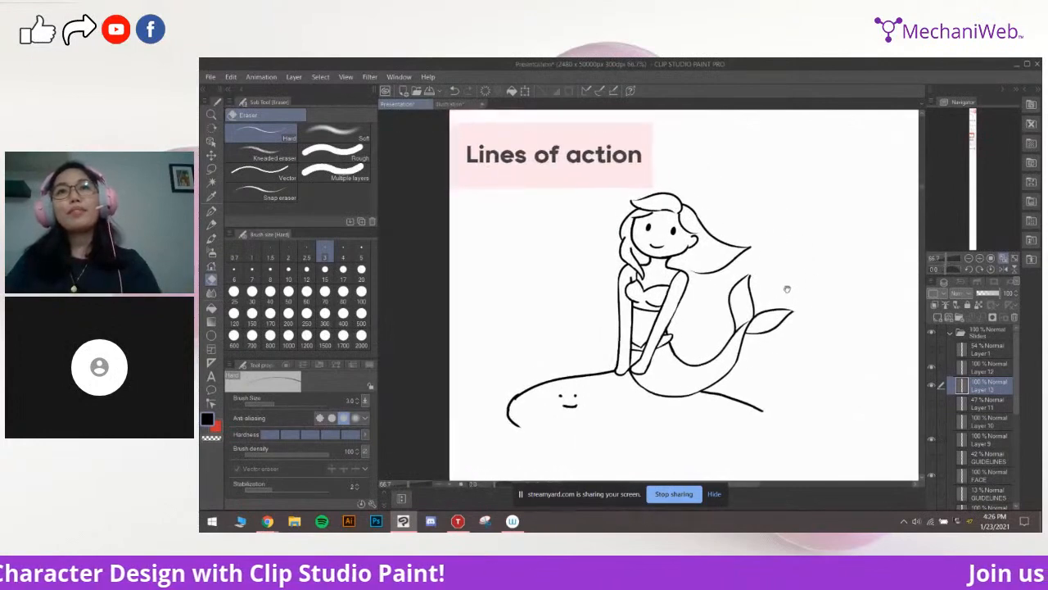
Add a new layer above Layer 13 and set the G-pen to size 8
scroll(725, 286, "up", 2)
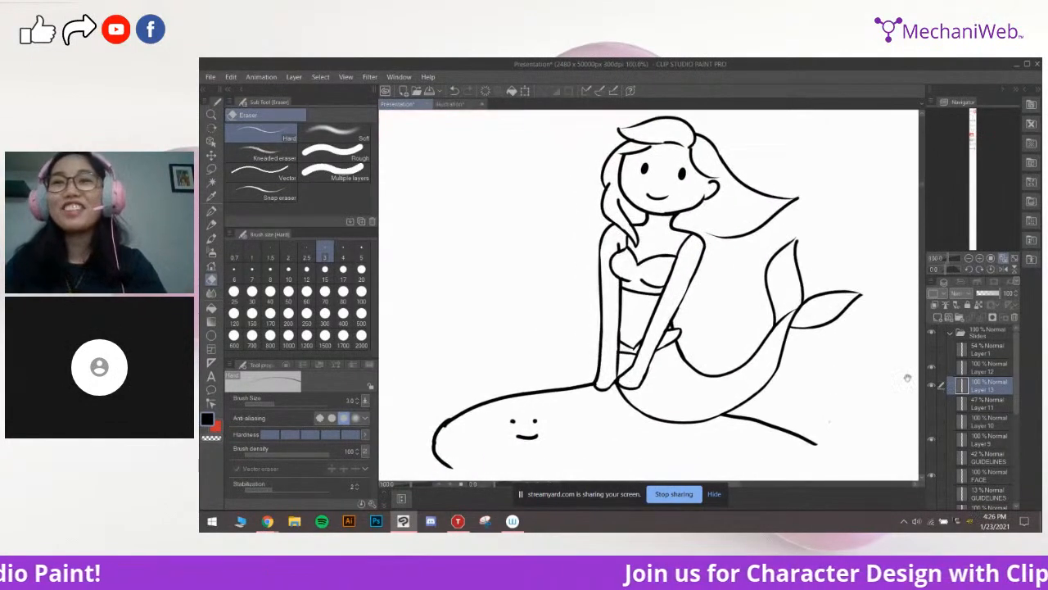
left_click_drag(818, 342, 805, 333)
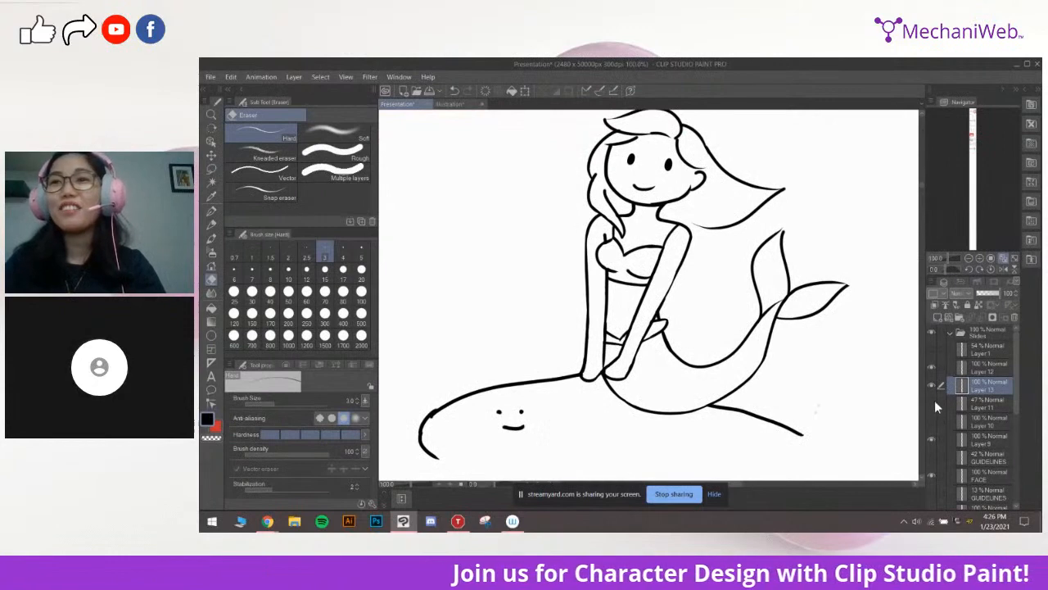
left_click(939, 317)
key("p")
mouse_move(748, 326)
left_mouse_down()
mouse_move(761, 332)
mouse_move(728, 366)
left_mouse_up()
scroll(655, 215, "down", 1)
left_click_drag(655, 214, 645, 217)
key("bracketright")
key("bracketright")
key("bracketright")
key("bracketright")
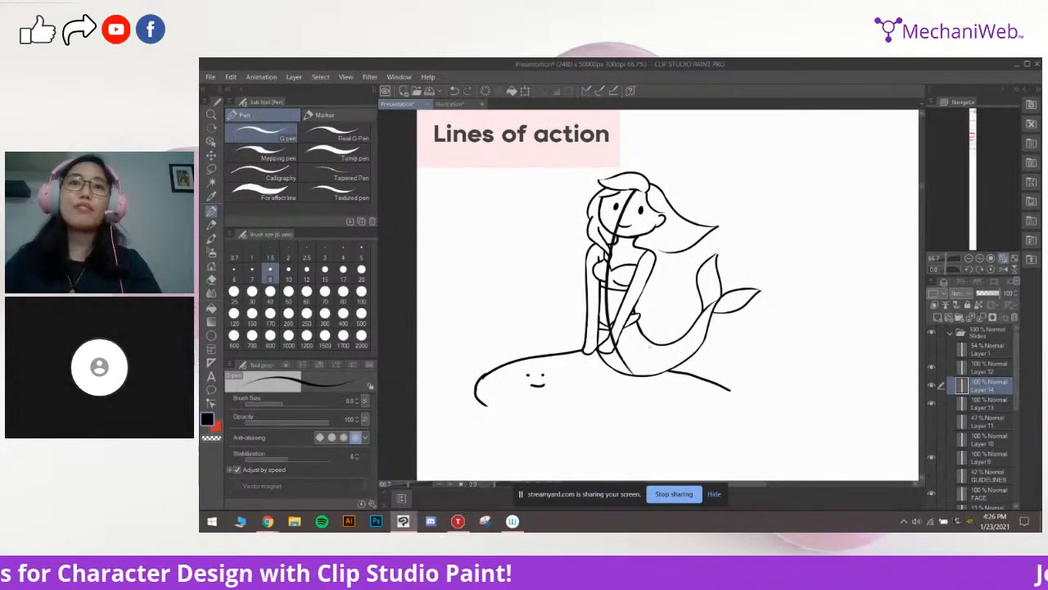
Draw a curved line of action from the mermaid's head through her torso to the tail and toggle its layer's visibility
left_click_drag(640, 200, 652, 369)
key("ctrl+z")
left_click_drag(639, 199, 645, 375)
key("ctrl+z")
left_click_drag(748, 264, 733, 277)
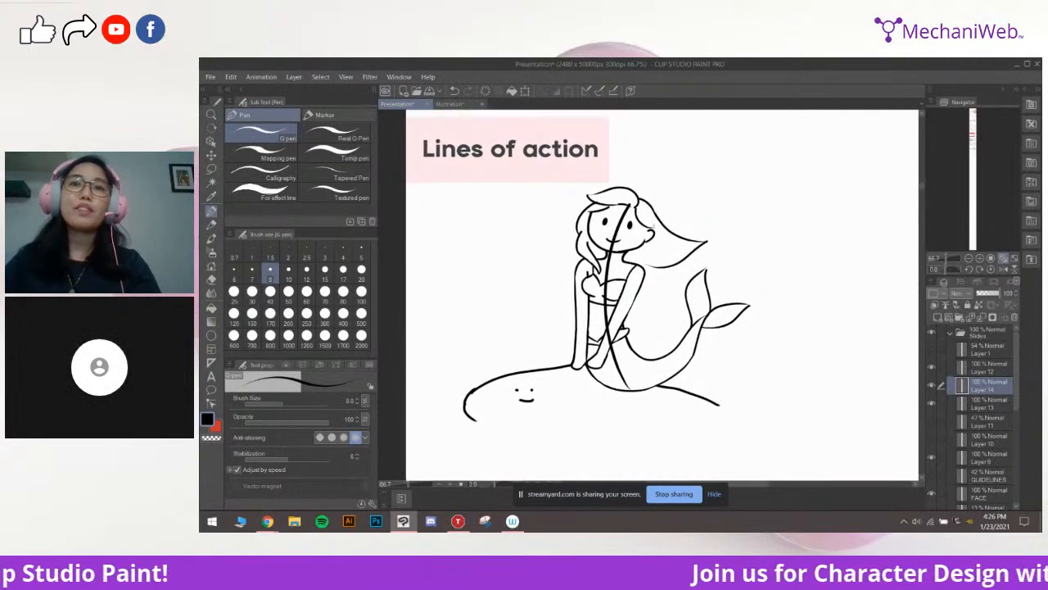
left_click_drag(776, 330, 787, 312)
left_click(932, 385)
left_click(931, 385)
Go to the Using References page and examine the photo of the woman in a yoga lunge
left_click_drag(738, 373, 736, 391)
mouse_move(759, 460)
left_mouse_down()
mouse_move(760, 356)
mouse_move(743, 426)
left_mouse_up()
key("ctrl+z")
mouse_move(738, 330)
left_mouse_down()
mouse_move(737, 416)
mouse_move(756, 303)
left_mouse_up()
left_click_drag(768, 433, 763, 279)
left_click_drag(766, 433, 805, 326)
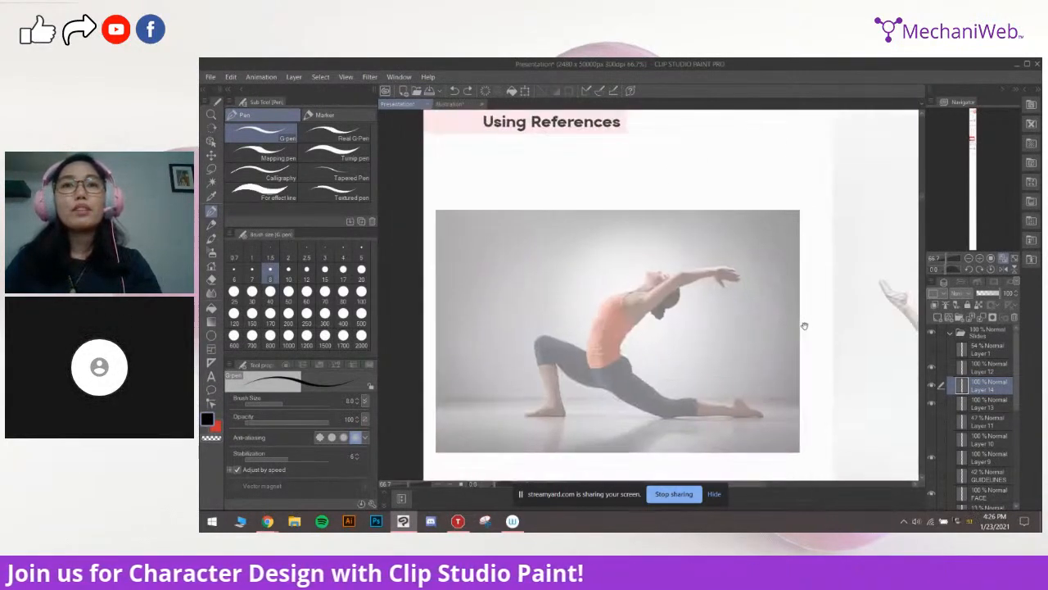
left_click_drag(775, 233, 753, 343)
left_click_drag(759, 426, 810, 323)
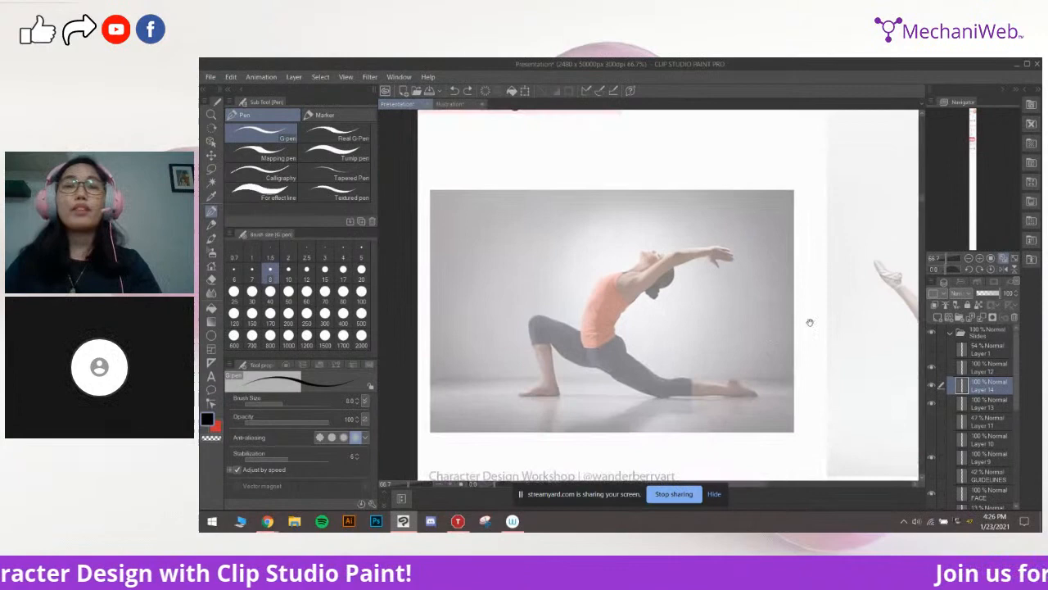
left_click_drag(826, 234, 830, 260)
left_click_drag(805, 365, 813, 341)
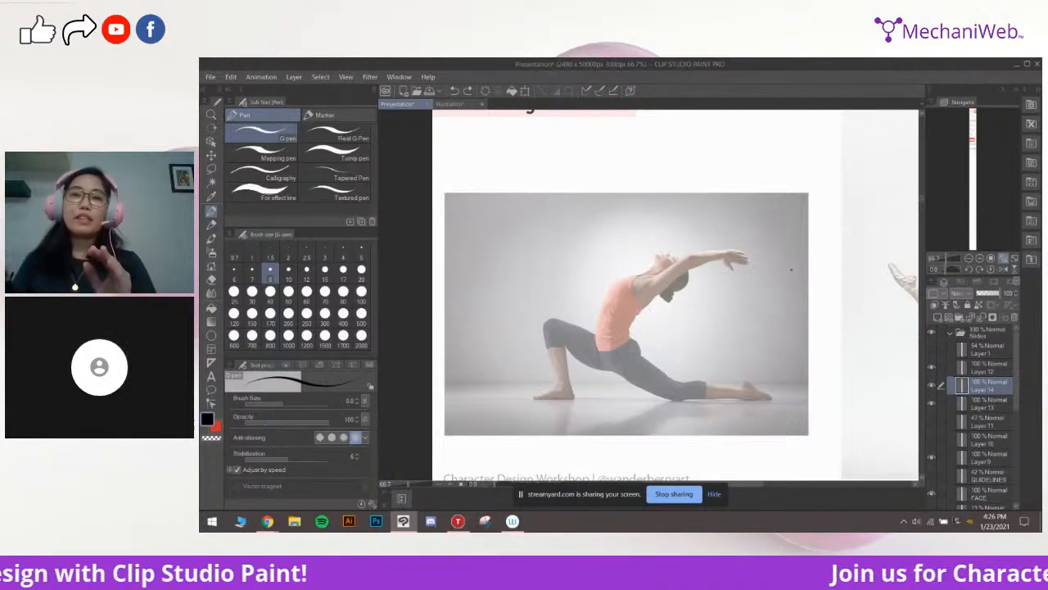
scroll(704, 347, "up", 3)
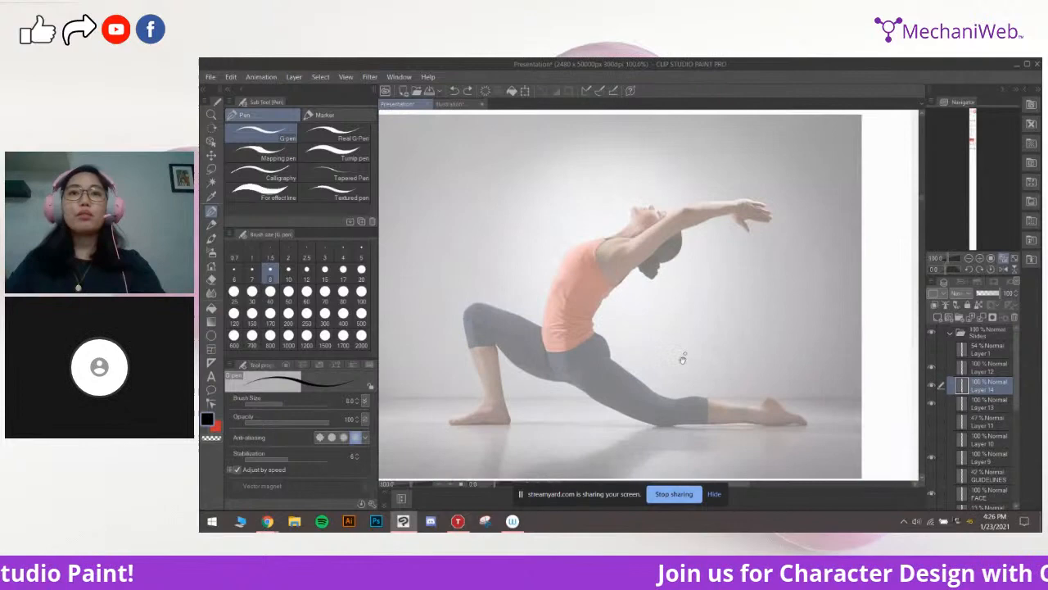
left_click_drag(687, 350, 714, 356)
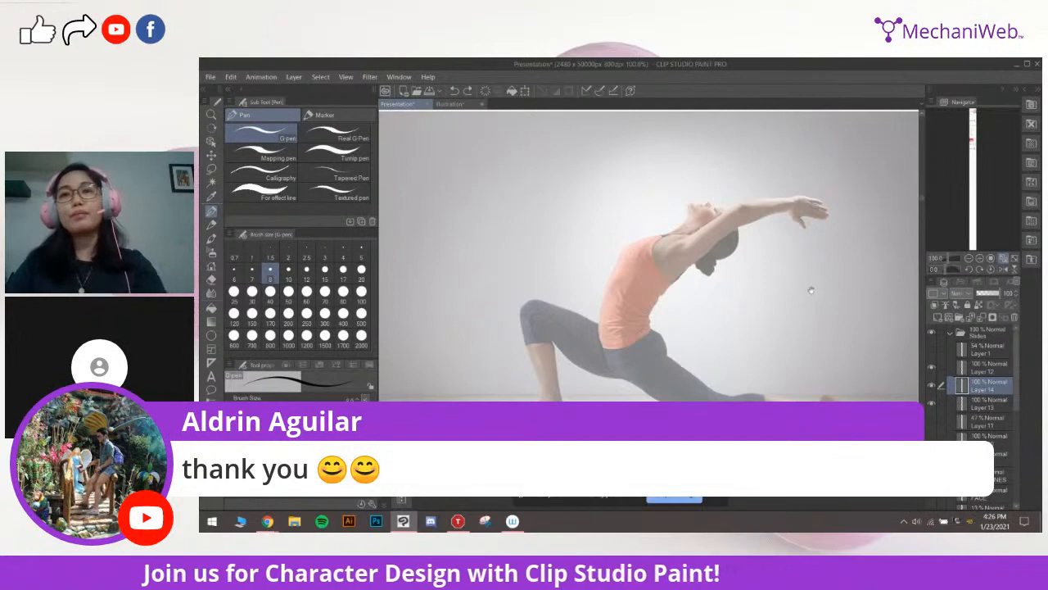
On a new layer, draw a C-shaped line of action over the yoga photo from the raised hand through the torso to the rear foot
left_click_drag(811, 290, 806, 292)
left_click(939, 317)
left_click_drag(799, 331, 800, 321)
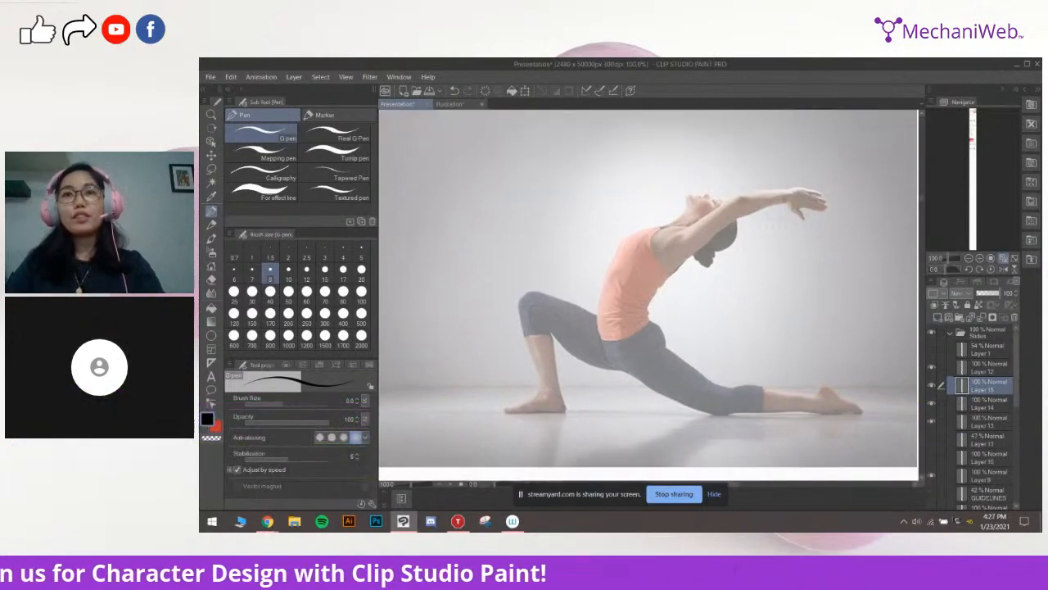
mouse_move(809, 196)
left_mouse_down()
mouse_move(712, 218)
mouse_move(653, 267)
mouse_move(634, 327)
mouse_move(678, 374)
mouse_move(771, 403)
mouse_move(853, 411)
left_mouse_up()
key("ctrl+z")
mouse_move(806, 197)
left_mouse_down()
mouse_move(733, 209)
mouse_move(614, 291)
mouse_move(694, 379)
mouse_move(835, 403)
left_mouse_up()
left_click_drag(879, 284, 863, 287)
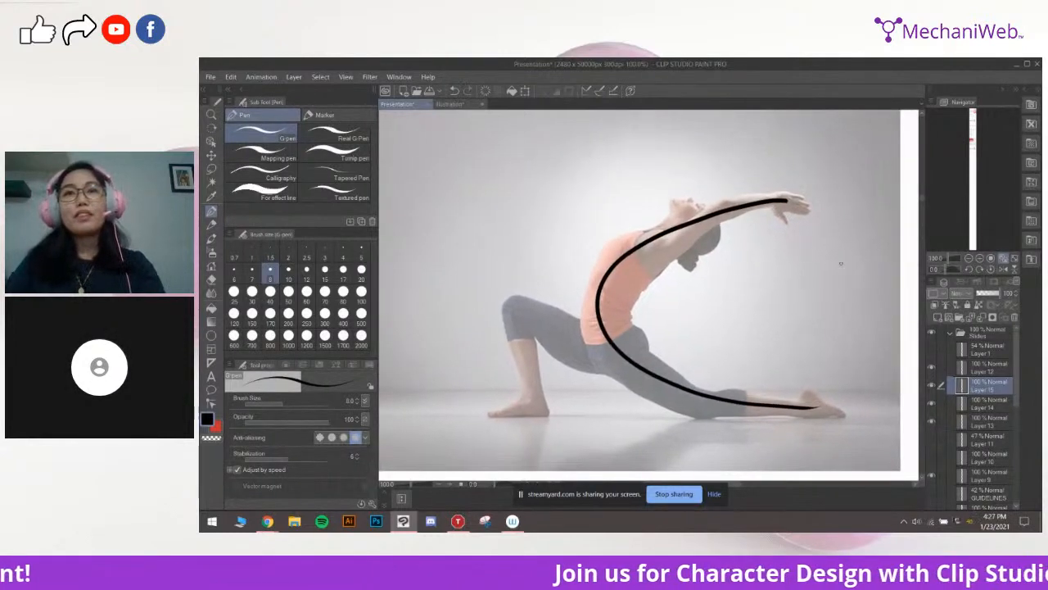
left_click_drag(773, 257, 778, 257)
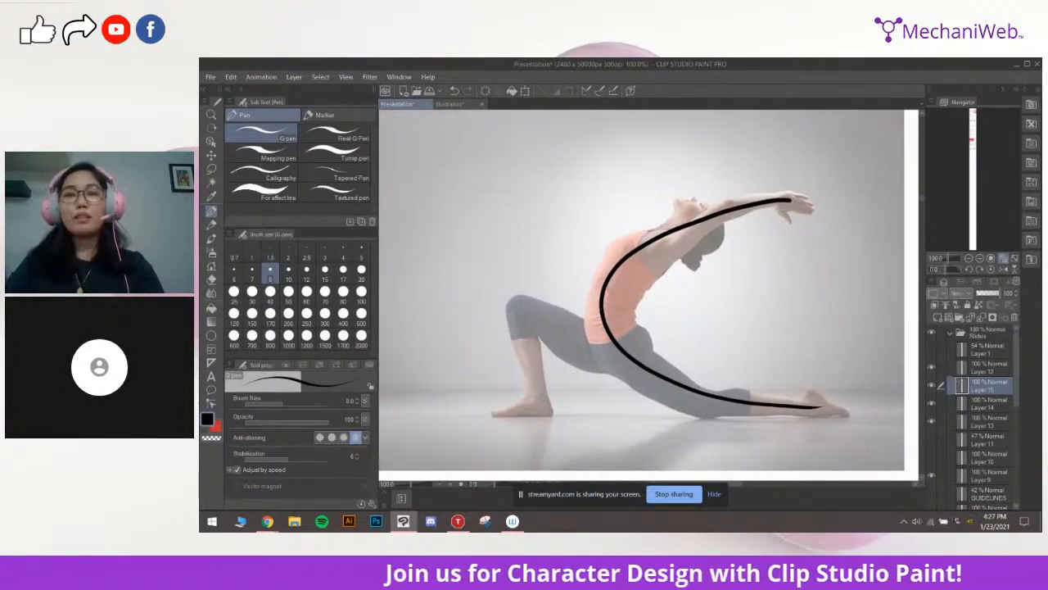
left_click_drag(707, 262, 709, 260)
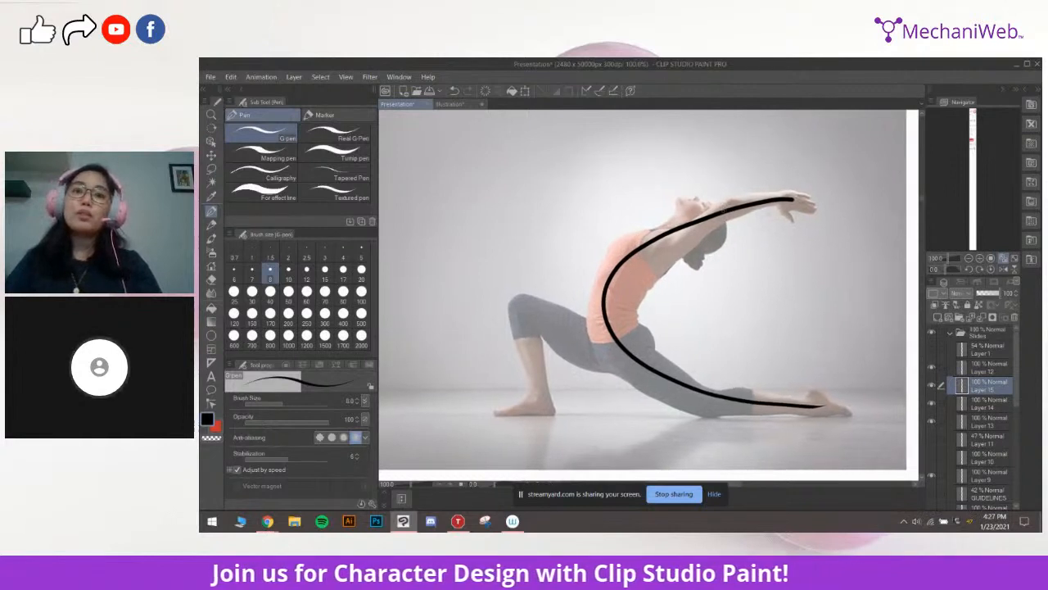
Reduce the G-pen to size 6 and draw circles over the yoga woman's head and the elbow of her raised arm
key("[")
key("[")
mouse_move(740, 205)
left_mouse_down()
mouse_move(758, 207)
mouse_move(738, 224)
mouse_move(680, 215)
mouse_move(744, 216)
mouse_move(735, 216)
mouse_move(733, 249)
mouse_move(714, 197)
mouse_move(754, 217)
left_mouse_up()
key("ctrl+z")
key("ctrl+z")
key("ctrl+z")
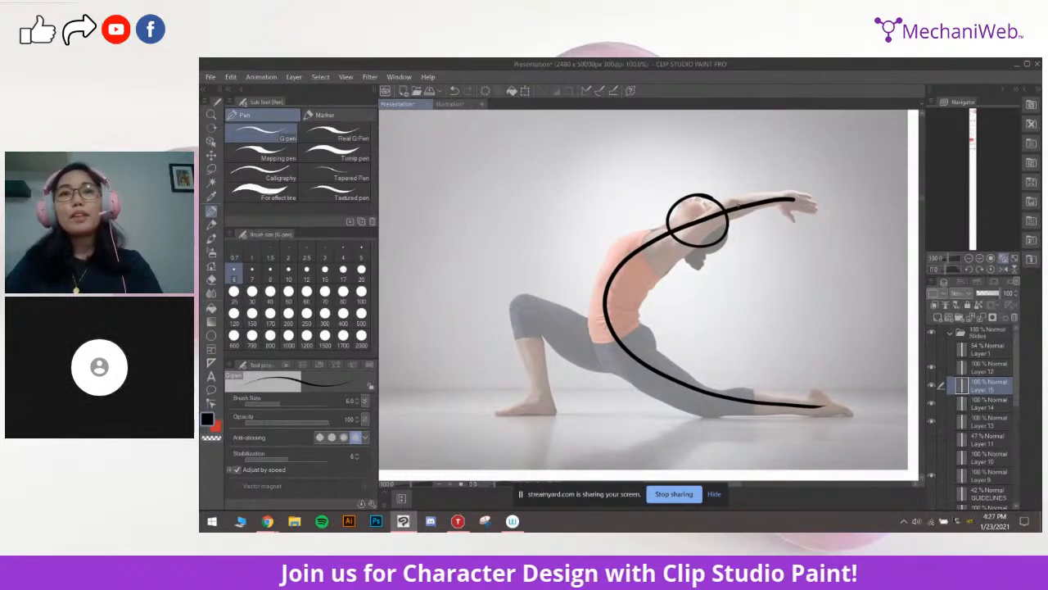
mouse_move(735, 198)
left_mouse_down()
mouse_move(725, 211)
mouse_move(738, 200)
left_mouse_up()
key("ctrl+z")
key("ctrl+z")
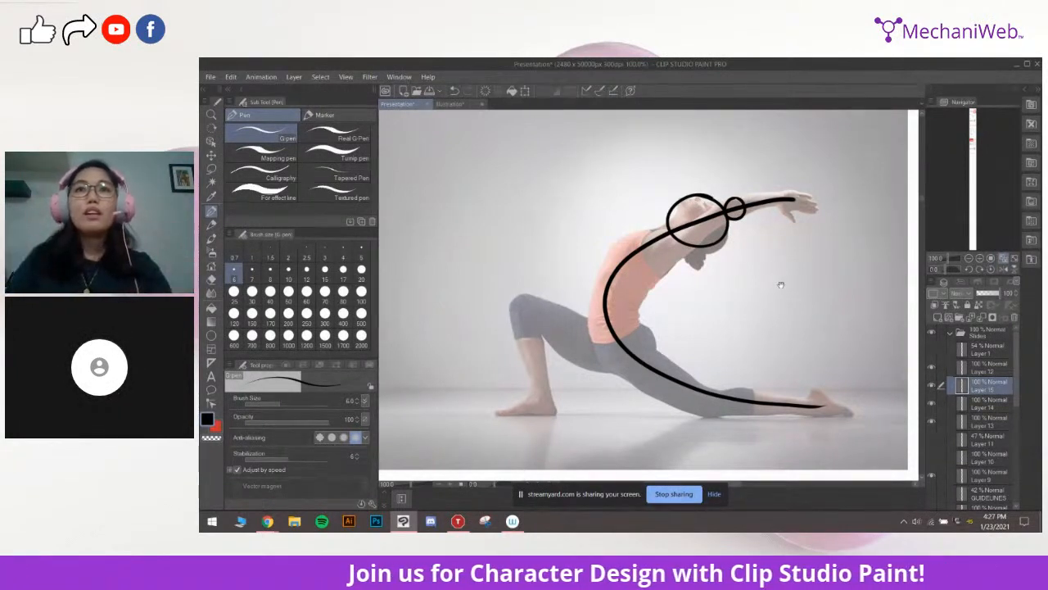
Sketch the forearm lines and a box for the hand of the raised arm over the yoga photo
left_click_drag(776, 283, 766, 288)
mouse_move(725, 204)
left_mouse_down()
mouse_move(776, 196)
mouse_move(736, 217)
mouse_move(783, 209)
mouse_move(796, 225)
mouse_move(788, 219)
left_mouse_up()
key("ctrl+z")
key("ctrl+z")
key("ctrl+z")
key("ctrl+z")
key("ctrl+z")
key("ctrl+z")
key("ctrl+z")
Draw a tilted box for the chest over the woman's upper torso, following the line of action
mouse_move(643, 256)
left_mouse_down()
mouse_move(679, 244)
mouse_move(696, 205)
mouse_move(668, 271)
left_mouse_up()
key("ctrl+z")
mouse_move(705, 237)
left_mouse_down()
mouse_move(668, 272)
mouse_move(618, 245)
left_mouse_up()
key("ctrl+z")
mouse_move(666, 273)
left_mouse_down()
mouse_move(619, 246)
mouse_move(682, 214)
left_mouse_up()
key("ctrl+z")
left_click_drag(619, 245, 681, 215)
key("ctrl+z")
key("ctrl+z")
mouse_move(618, 245)
left_mouse_down()
mouse_move(657, 211)
mouse_move(706, 236)
left_mouse_up()
key("ctrl+z")
key("ctrl+z")
Draw the waist lines below the chest box and a tilted box for the pelvis over the hips
mouse_move(708, 272)
left_mouse_down()
mouse_move(713, 247)
mouse_move(681, 242)
mouse_move(675, 263)
left_mouse_up()
key("ctrl+z")
left_click_drag(632, 216, 613, 274)
key("ctrl+z")
left_click_drag(613, 275, 686, 280)
left_click_drag(715, 295, 665, 276)
left_click_drag(567, 255, 585, 310)
key("ctrl+z")
left_click_drag(625, 254, 641, 282)
key("ctrl+z")
left_click_drag(586, 311, 646, 284)
left_click_drag(711, 283, 667, 247)
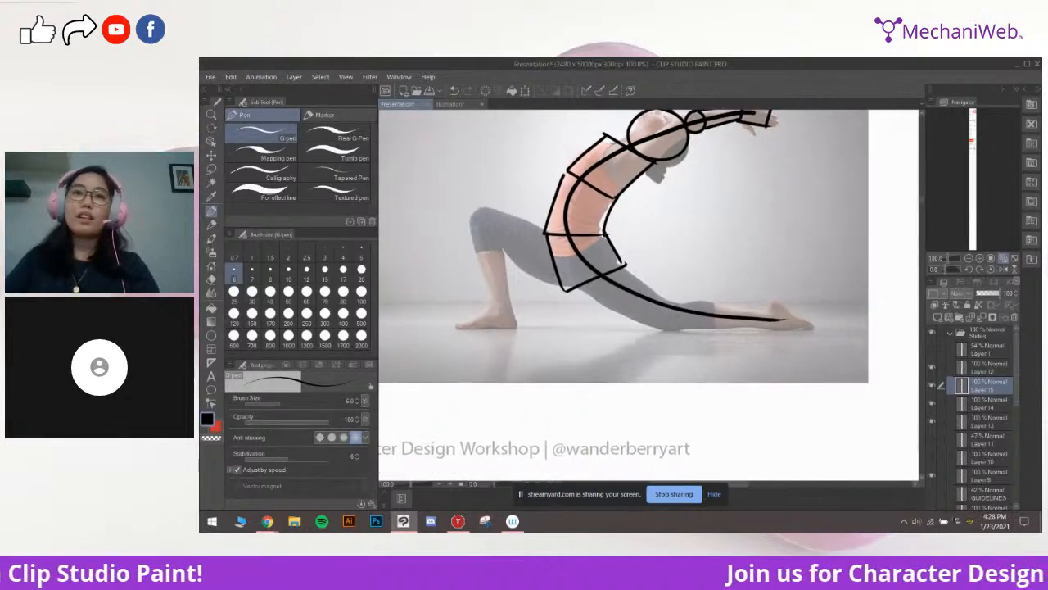
Draw circles over the rear knee and the front knee of the yoga pose
left_click_drag(673, 303, 686, 311)
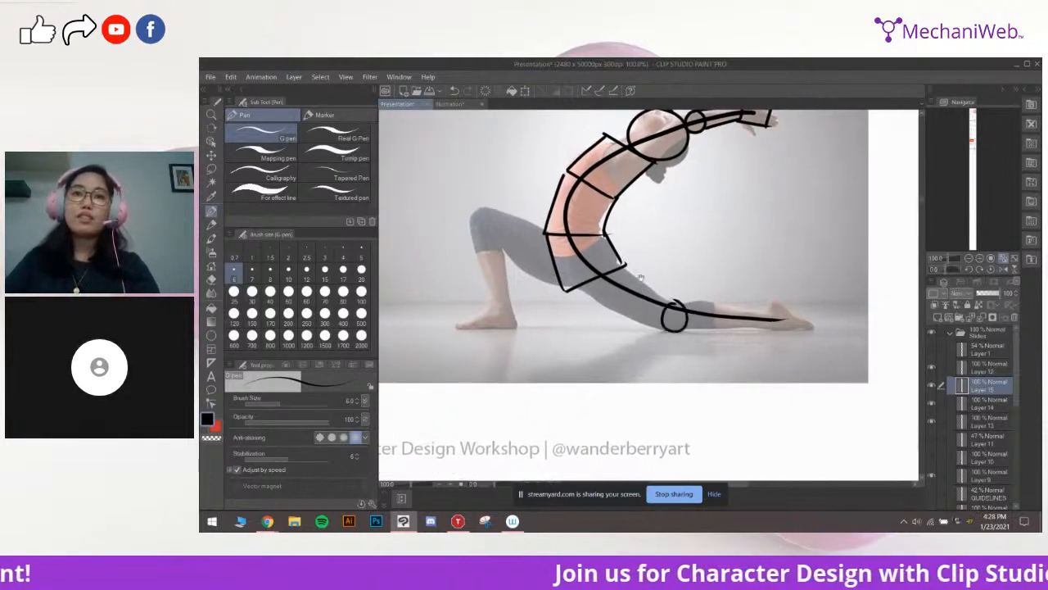
left_click_drag(616, 260, 652, 281)
left_click_drag(510, 239, 522, 230)
left_click_drag(529, 337, 527, 325)
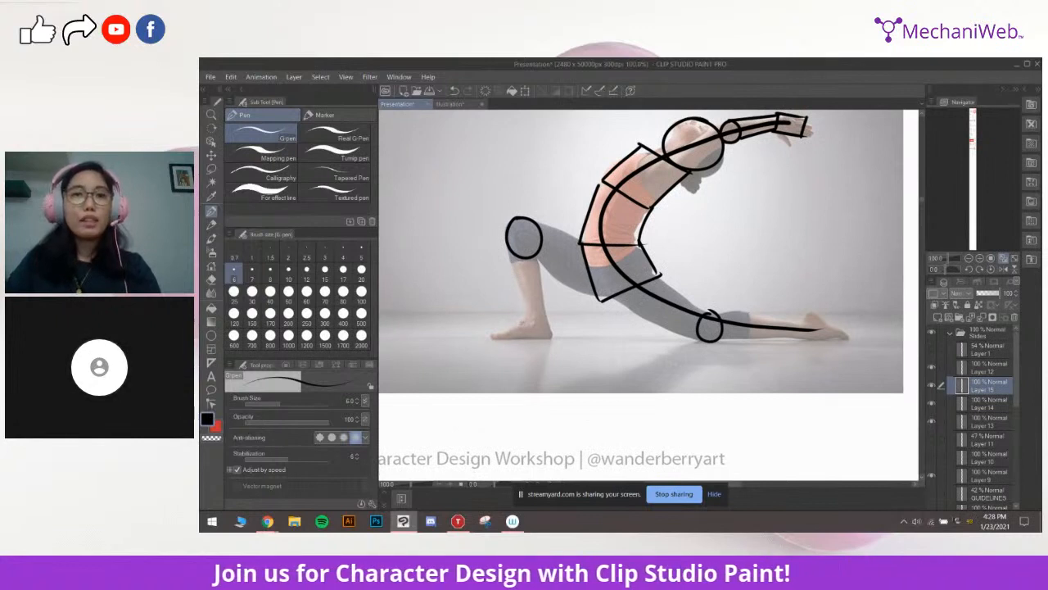
Draw triangular shapes over the front foot and the rear foot of the yoga pose
left_click_drag(522, 322, 563, 337)
key("ctrl+z")
key("ctrl+z")
left_click_drag(490, 337, 562, 335)
mouse_move(832, 301)
left_mouse_down()
mouse_move(808, 301)
mouse_move(789, 334)
mouse_move(830, 335)
mouse_move(828, 314)
mouse_move(846, 317)
left_mouse_up()
key("ctrl+z")
key("ctrl+z")
Outline the front shin from knee circle to foot and the front thigh from knee circle to pelvis
left_click_drag(513, 252, 529, 330)
key("ctrl+z")
key("ctrl+z")
left_click_drag(513, 252, 533, 332)
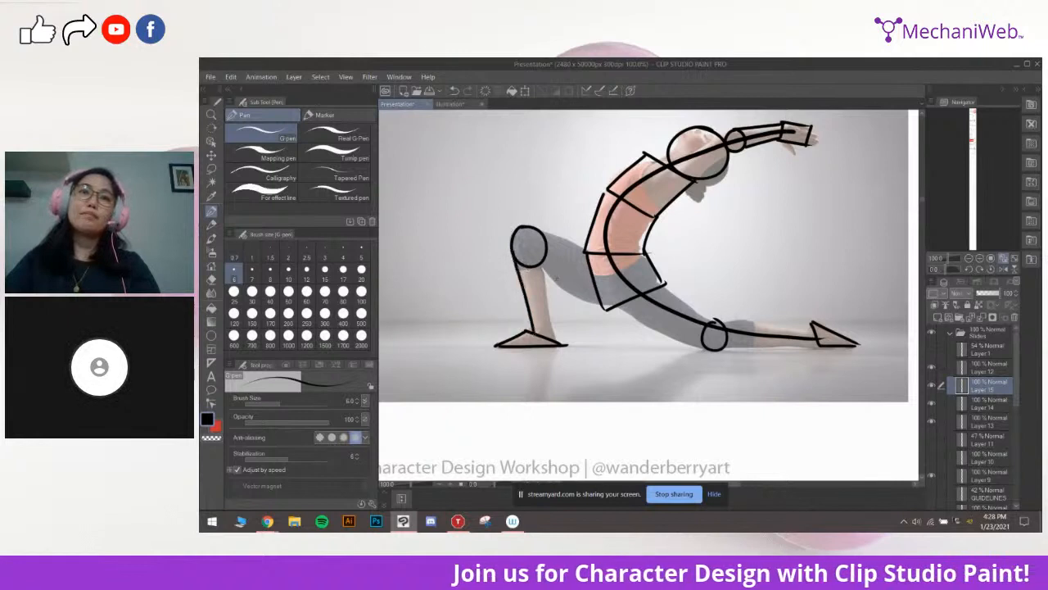
left_click_drag(546, 247, 561, 345)
key("ctrl+z")
left_click_drag(614, 278, 598, 287)
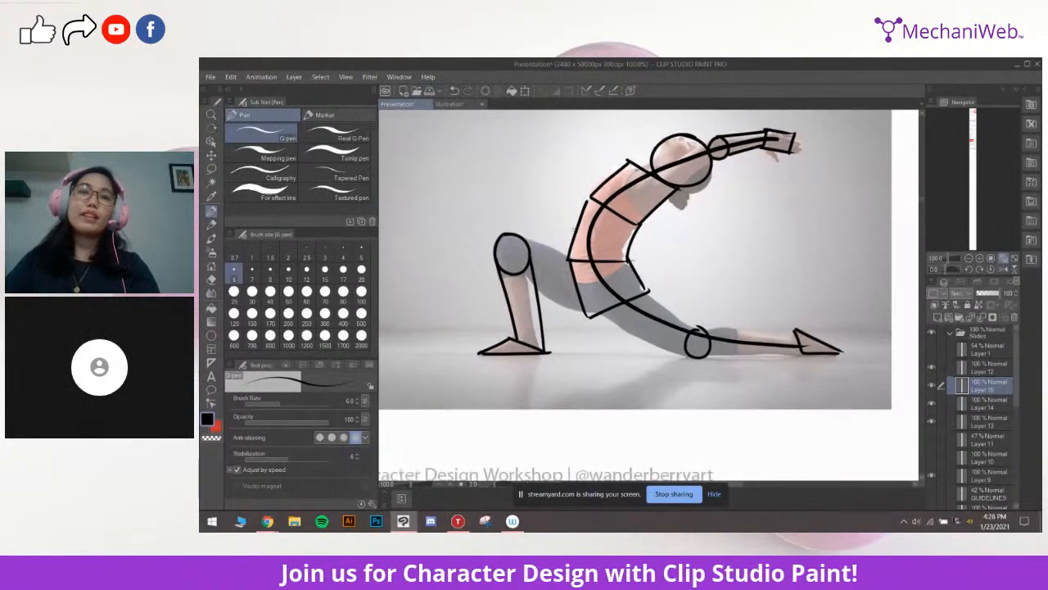
left_click_drag(530, 261, 588, 318)
left_click_drag(524, 234, 571, 255)
mouse_move(691, 281)
left_mouse_down()
mouse_move(662, 269)
mouse_move(676, 319)
left_mouse_up()
key("ctrl+z")
left_click_drag(618, 276, 679, 318)
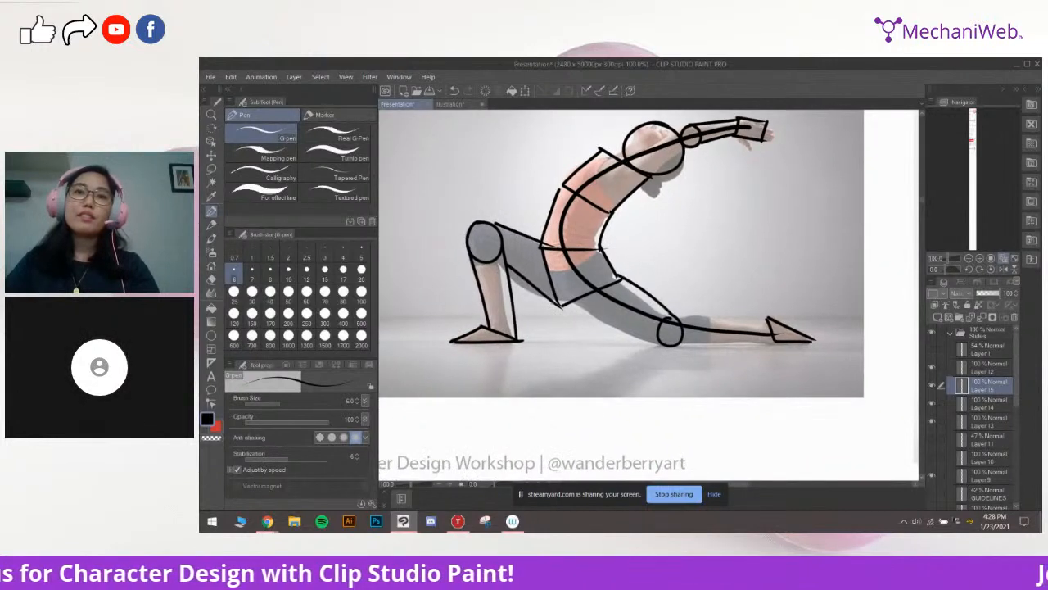
key("ctrl+z")
mouse_move(560, 304)
left_mouse_down()
mouse_move(662, 343)
mouse_move(656, 337)
left_mouse_up()
mouse_move(634, 269)
left_mouse_down()
mouse_move(608, 262)
mouse_move(670, 280)
left_mouse_up()
key("ctrl+z")
key("ctrl+z")
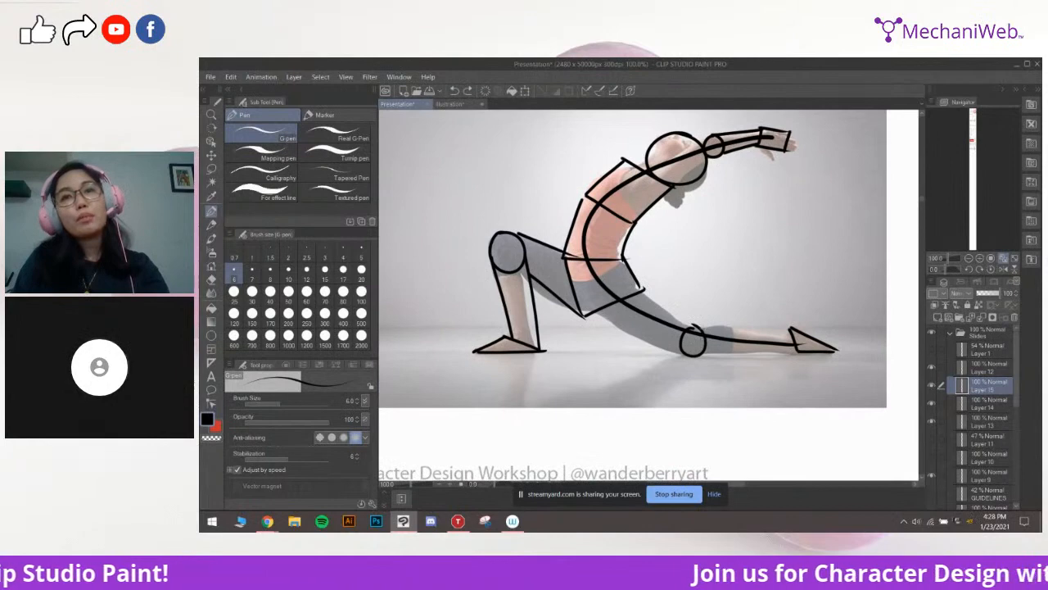
left_click_drag(723, 315, 722, 312)
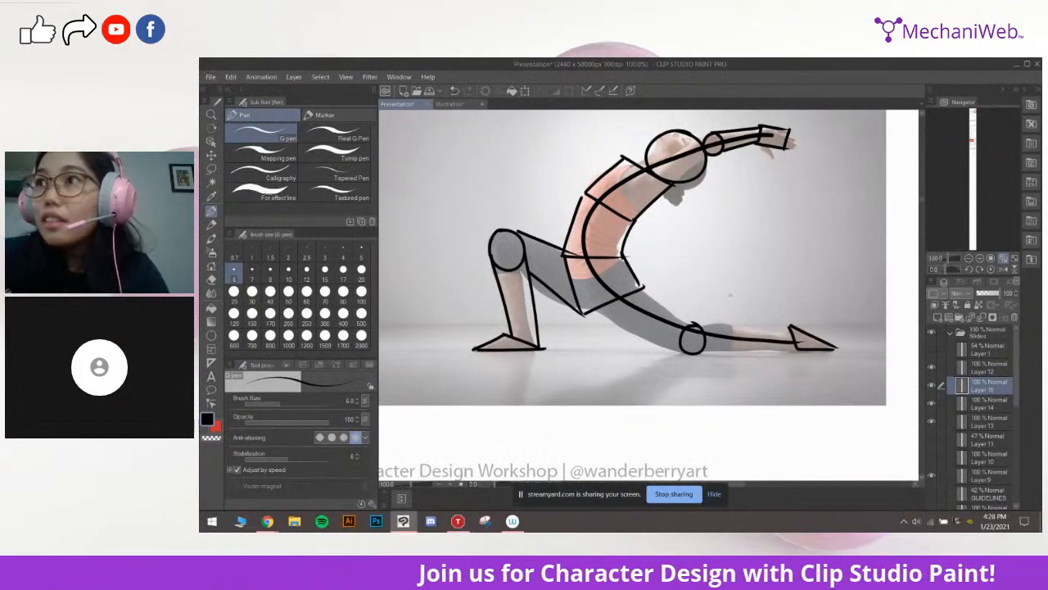
left_click_drag(699, 300, 655, 290)
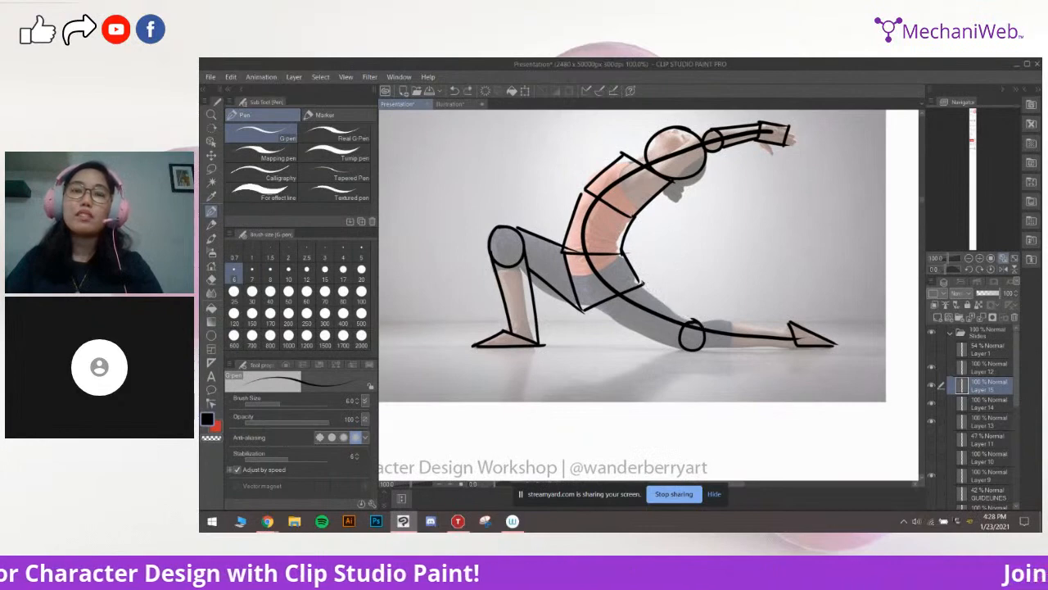
key("ctrl+z")
Outline the rear thigh from the pelvis to the knee circle and the rear shin down to the foot triangle
left_click_drag(583, 311, 682, 350)
mouse_move(758, 335)
left_mouse_down()
mouse_move(705, 323)
mouse_move(686, 336)
mouse_move(726, 337)
left_mouse_up()
key("ctrl+z")
left_click_drag(657, 329, 750, 343)
key("ctrl+z")
key("ctrl+z")
left_click_drag(660, 360, 755, 355)
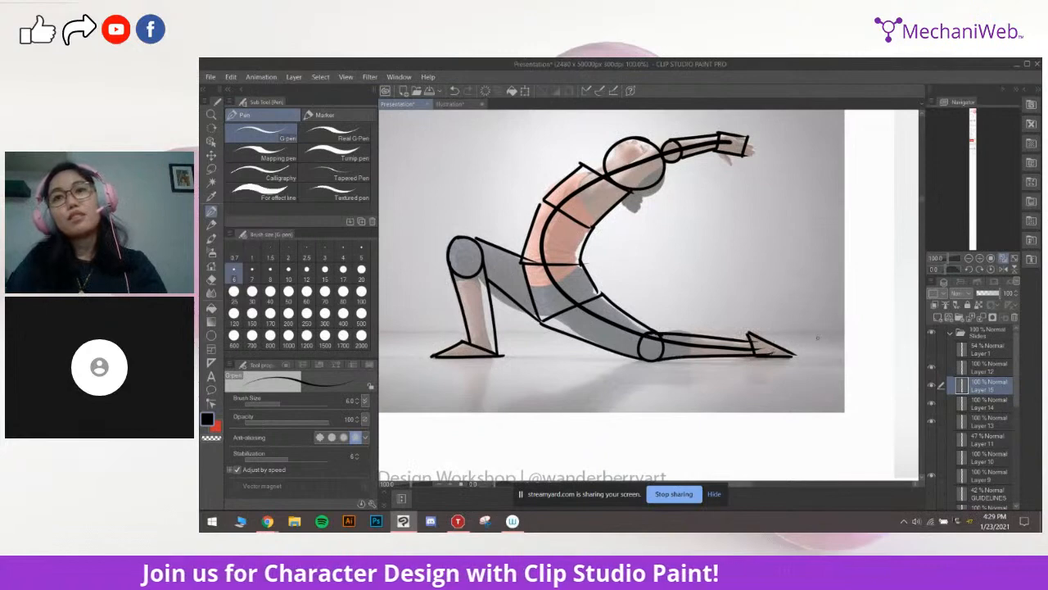
Hide the photo on Layer 3 to view the constructed yoga figure alone, and show the photo again
left_click_drag(872, 345, 891, 352)
scroll(1021, 405, "down", 5)
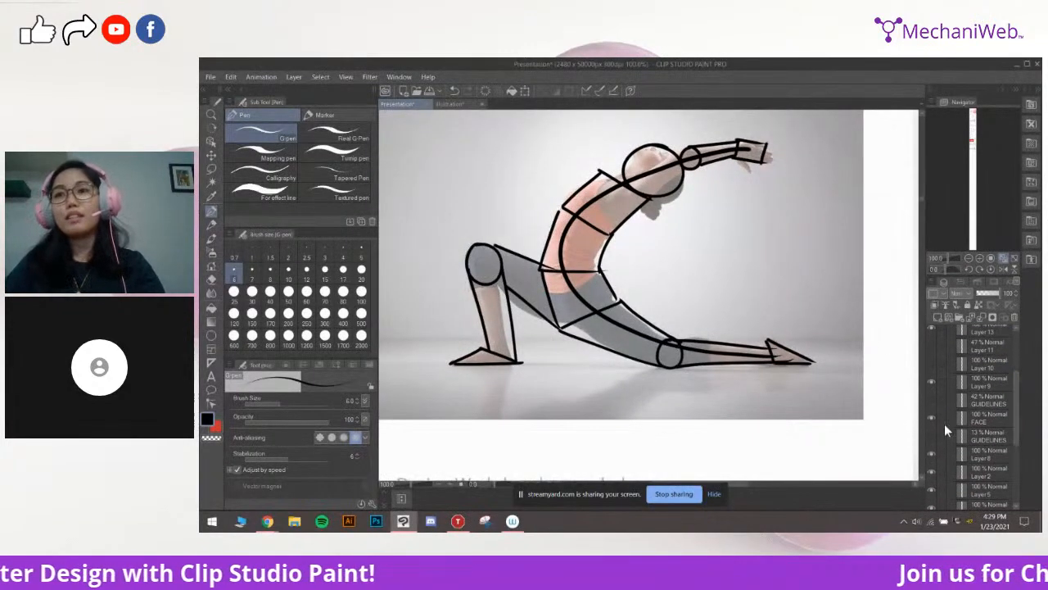
scroll(1015, 454, "down", 5)
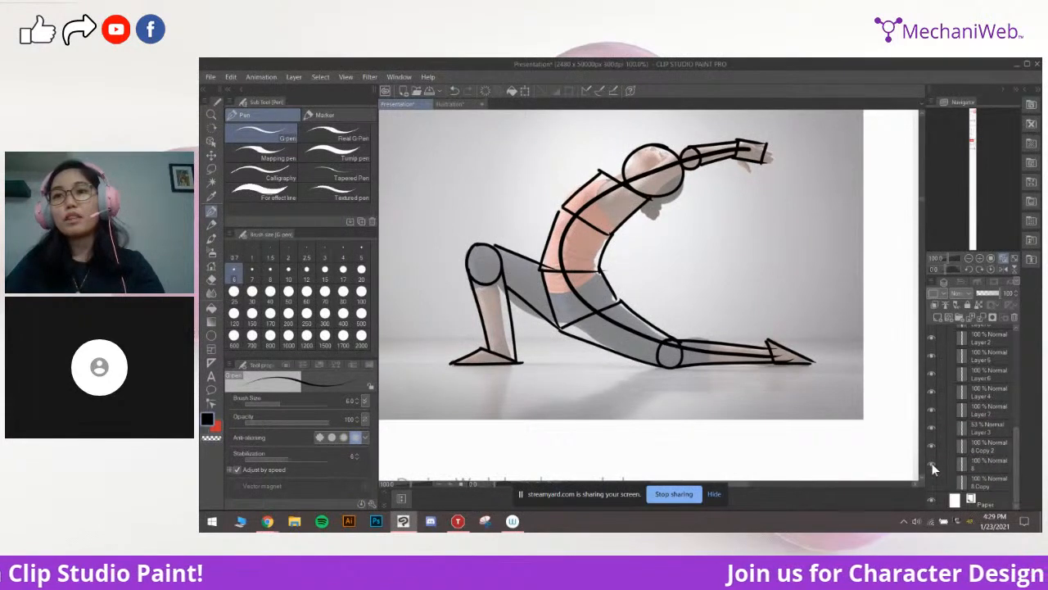
left_click(932, 427)
left_click_drag(795, 273, 814, 304)
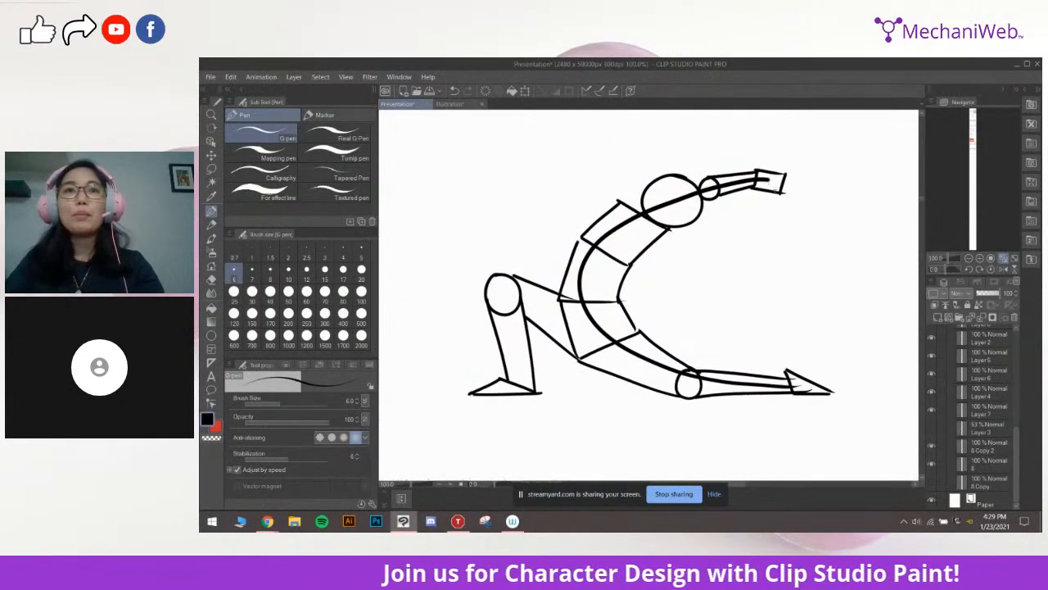
scroll(1015, 426, "up", 4)
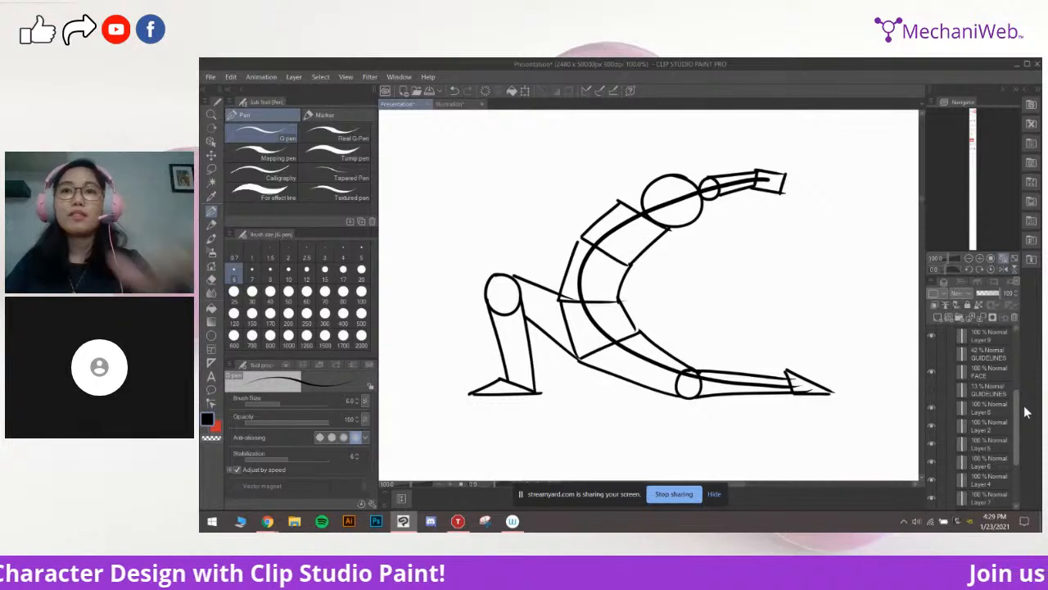
scroll(878, 333, "up", 1)
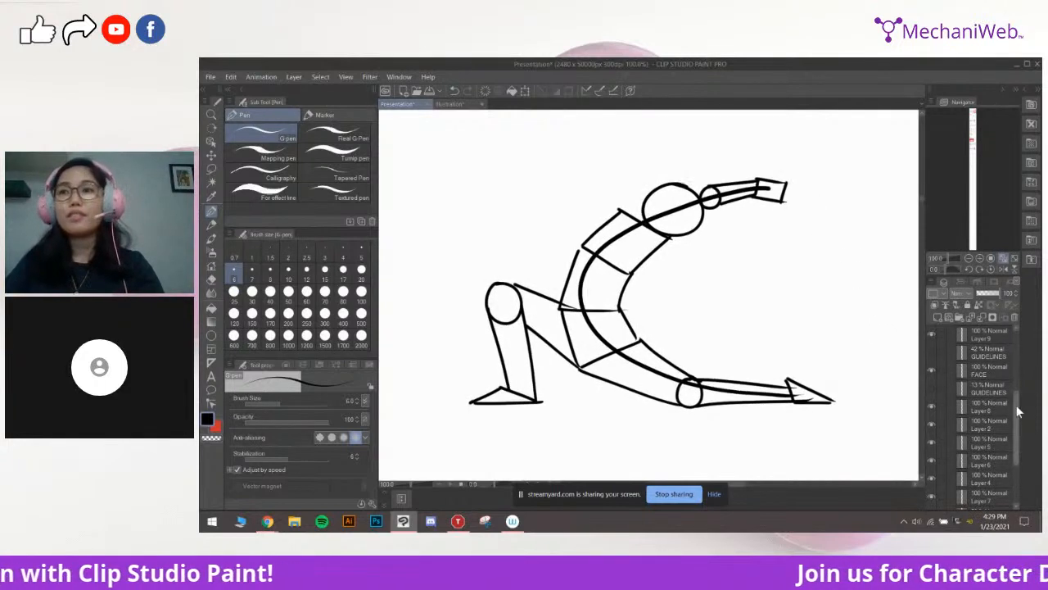
scroll(1021, 464, "down", 4)
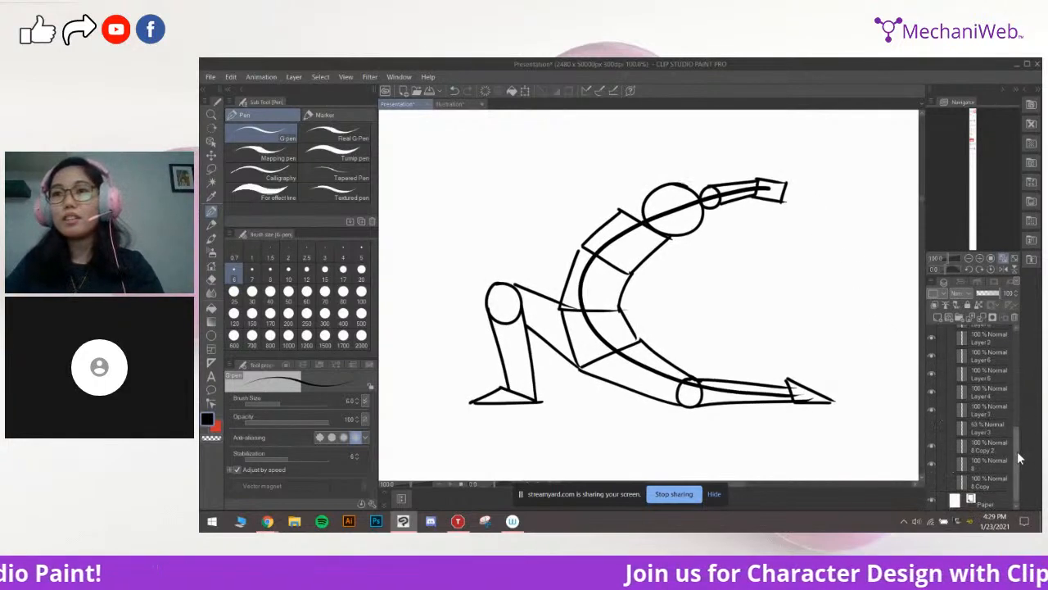
left_click(932, 427)
On Layer 15, draw an S-curved line of action over the ballet dancer photo from the head through the torso to the standing knee
left_click_drag(901, 293, 767, 287)
scroll(768, 285, "down", 1)
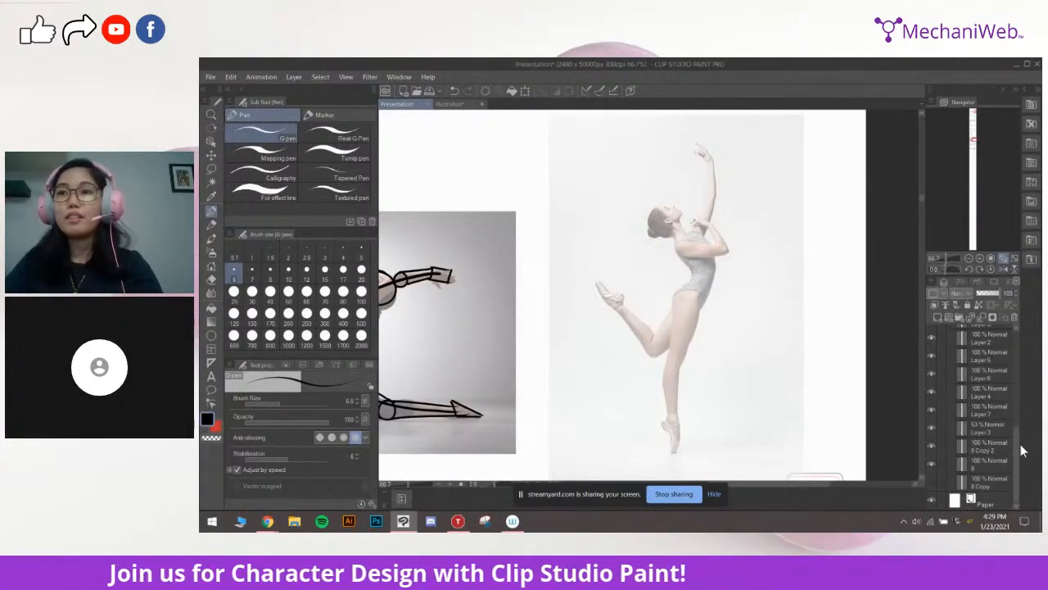
scroll(1021, 450, "up", 5)
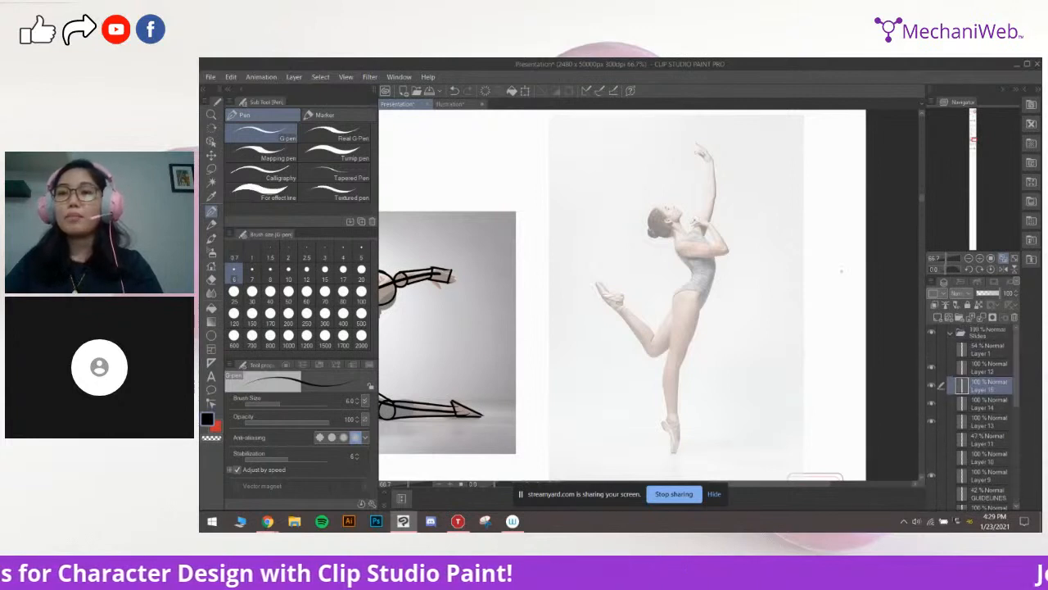
left_click(932, 385)
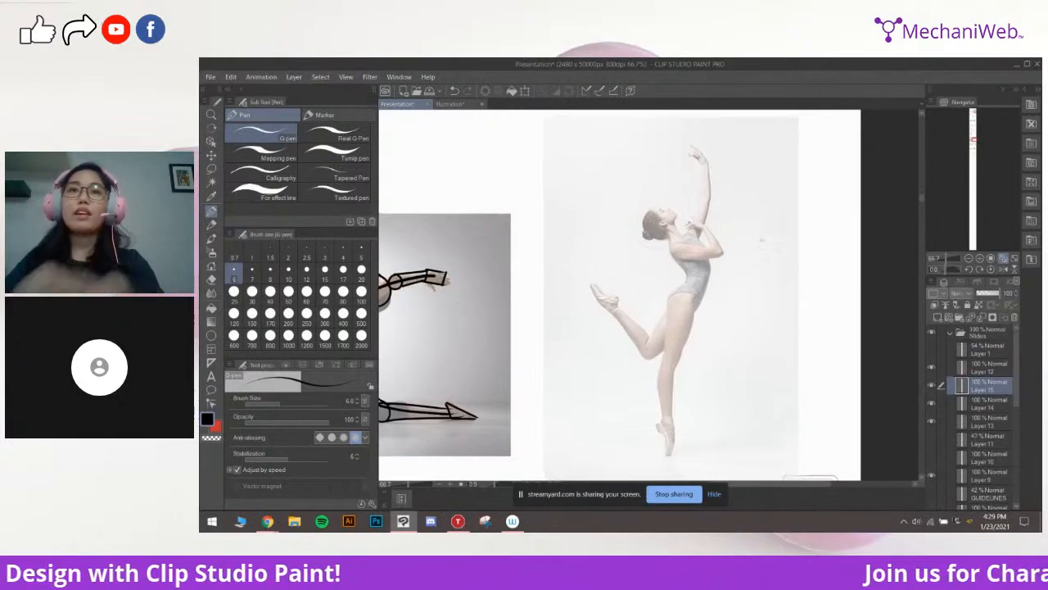
key("p")
left_click_drag(753, 239, 741, 239)
left_click_drag(680, 225, 692, 264)
key("ctrl+z")
key("p")
left_click_drag(680, 225, 685, 220)
mouse_move(656, 203)
left_mouse_down()
mouse_move(691, 262)
mouse_move(672, 216)
mouse_move(671, 367)
mouse_move(697, 264)
mouse_move(688, 258)
mouse_move(662, 351)
left_mouse_up()
key("ctrl+z")
key("ctrl+z")
key("ctrl+z")
left_click_drag(695, 226, 695, 239)
key("ctrl+z")
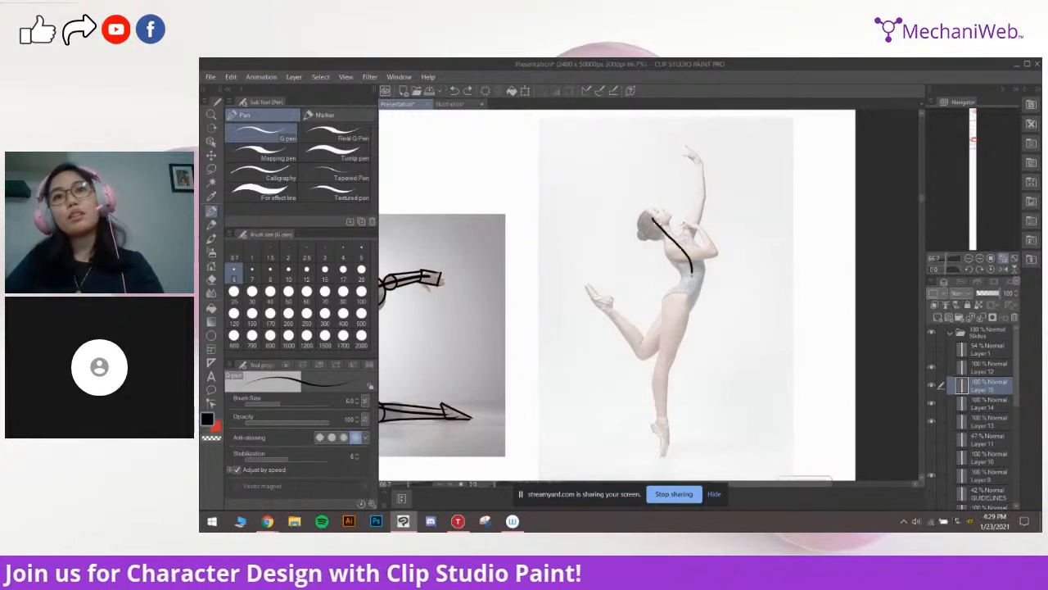
left_click_drag(676, 311, 668, 364)
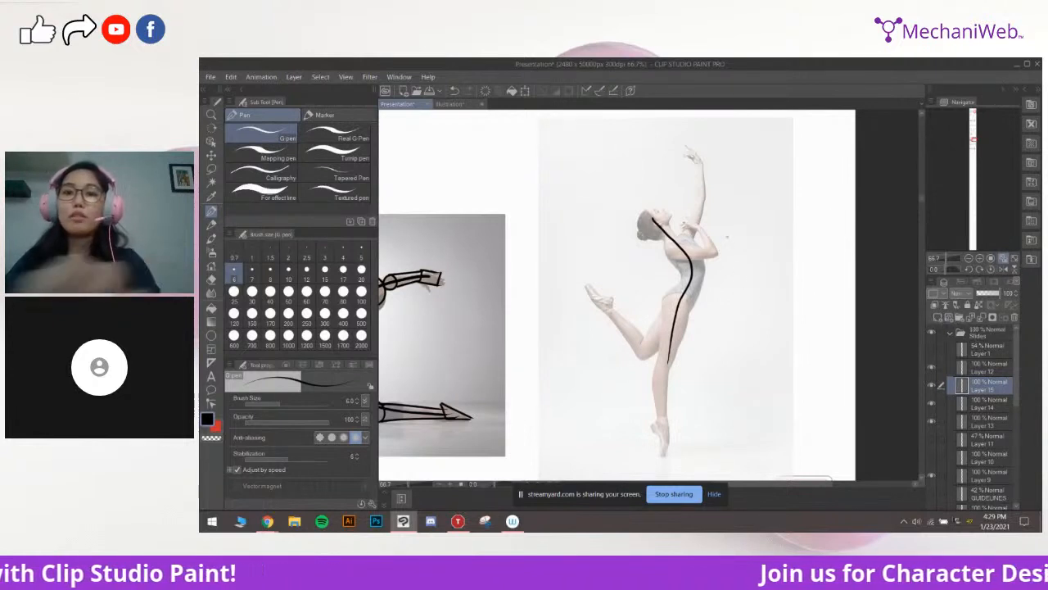
Draw a circle over the ballet dancer's head at the start of the line of action
scroll(732, 240, "up", 1)
left_click_drag(694, 207, 752, 258)
scroll(751, 257, "up", 1)
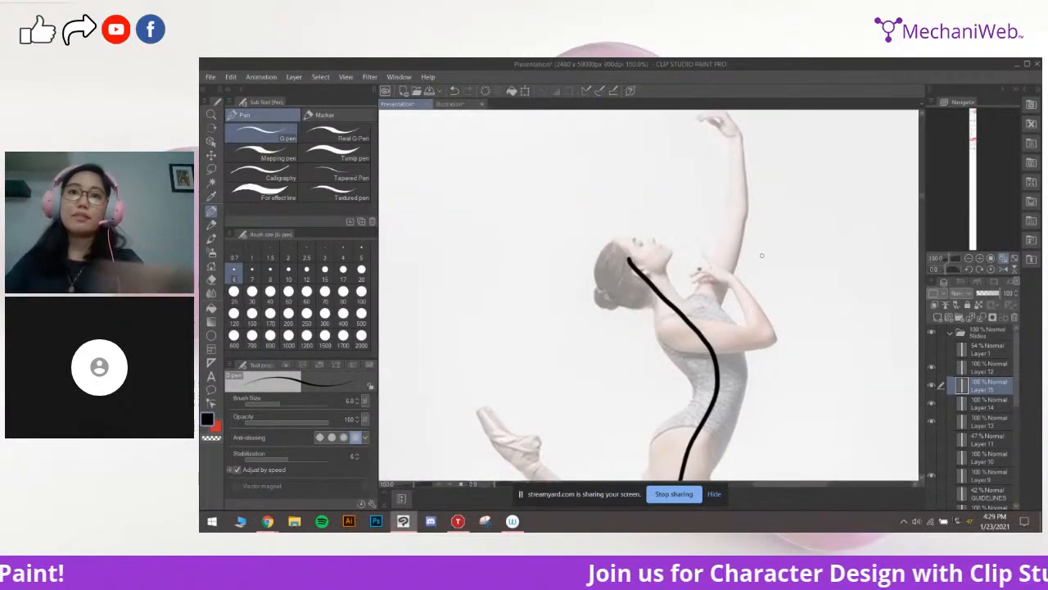
mouse_move(662, 242)
left_mouse_down()
mouse_move(629, 231)
mouse_move(678, 275)
mouse_move(633, 233)
left_mouse_up()
key("ctrl+z")
Draw a tilted box for the chest over the ballet dancer's upper torso
left_click_drag(754, 289, 713, 243)
mouse_move(613, 254)
left_mouse_down()
mouse_move(668, 335)
mouse_move(638, 298)
mouse_move(654, 315)
left_mouse_up()
key("ctrl+z")
key("ctrl+z")
key("ctrl+z")
key("ctrl+z")
mouse_move(614, 272)
left_mouse_down()
mouse_move(676, 238)
mouse_move(715, 291)
mouse_move(647, 328)
left_mouse_up()
left_click_drag(647, 328, 724, 290)
left_click_drag(718, 296, 751, 246)
Draw the two side lines of the ballet dancer's waist from the chest box down to the hips
left_click_drag(687, 279, 666, 339)
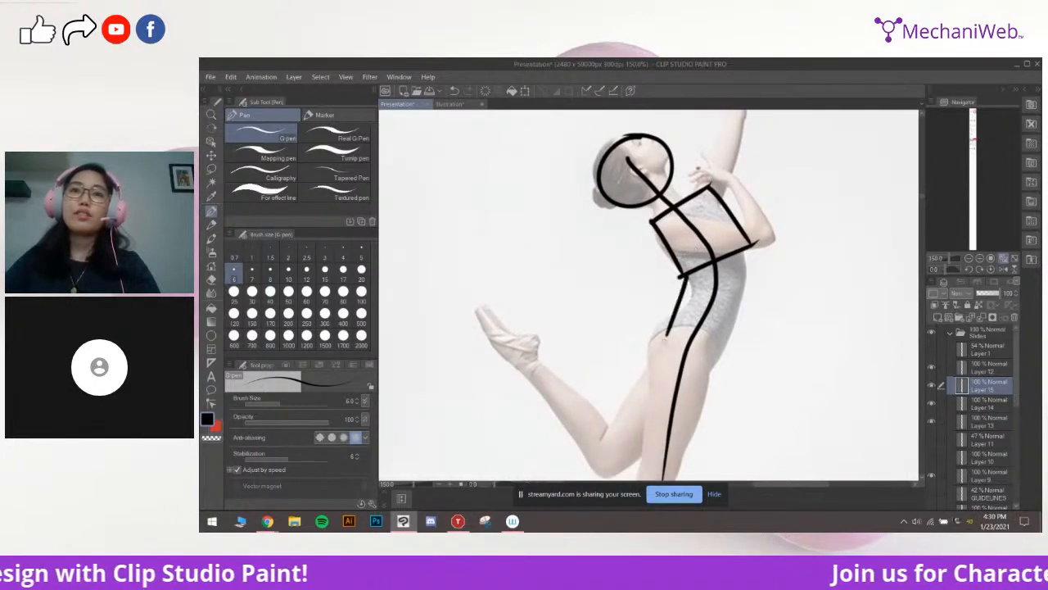
key("ctrl+z")
left_click_drag(687, 276, 662, 325)
left_click_drag(753, 246, 737, 328)
key("ctrl+z")
left_click_drag(729, 336, 735, 313)
Draw a tilted box for the pelvis over the ballet dancer's hips
left_click_drag(667, 296, 751, 308)
mouse_move(773, 355)
left_mouse_down()
mouse_move(781, 316)
mouse_move(759, 310)
left_mouse_up()
key("ctrl+z")
left_click_drag(654, 250, 632, 310)
left_click_drag(732, 264, 705, 318)
key("ctrl+z")
mouse_move(631, 307)
left_mouse_down()
mouse_move(709, 322)
mouse_move(744, 284)
left_mouse_up()
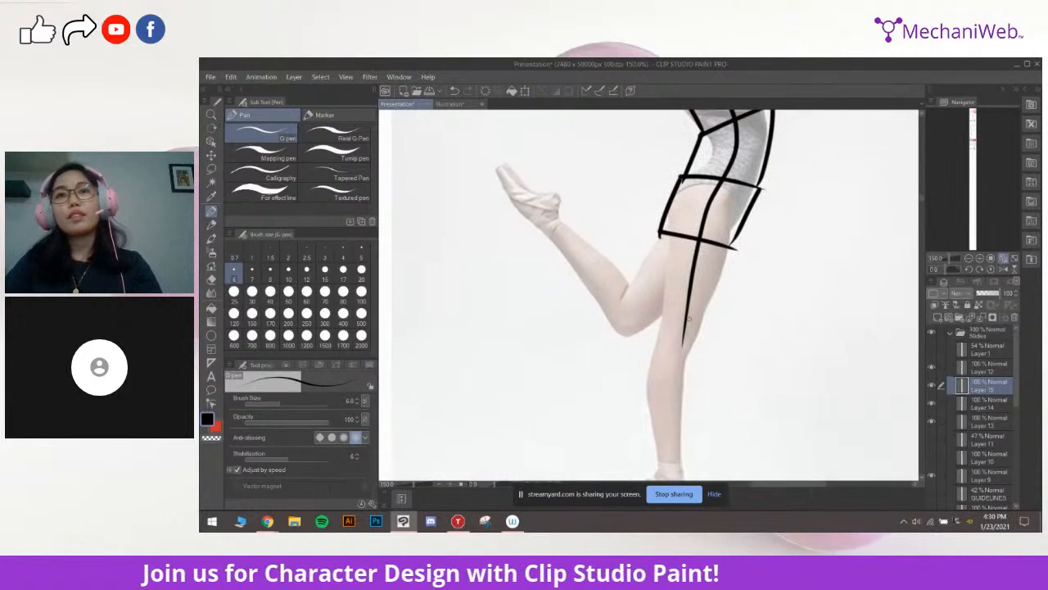
Draw circles over the ballet dancer's standing knee and bent knee
mouse_move(687, 317)
left_mouse_down()
mouse_move(686, 354)
mouse_move(686, 319)
mouse_move(698, 340)
mouse_move(679, 317)
left_mouse_up()
key("ctrl+z")
left_click_drag(635, 283, 632, 286)
mouse_move(732, 411)
left_mouse_down()
mouse_move(734, 330)
mouse_move(716, 317)
left_mouse_up()
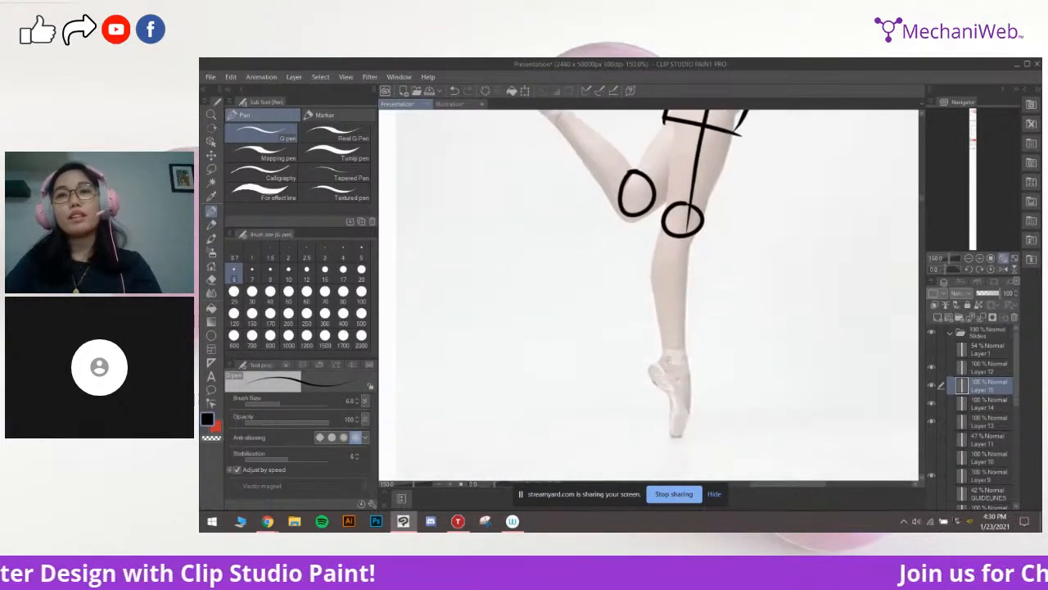
Draw pointed triangular shapes over the ballet dancer's standing foot and raised foot
left_click_drag(663, 349, 692, 381)
key("ctrl+z")
left_click_drag(693, 378, 684, 434)
left_click_drag(661, 351, 681, 436)
key("ctrl+z")
left_click_drag(672, 271, 714, 396)
mouse_move(539, 179)
left_mouse_down()
mouse_move(567, 232)
mouse_move(607, 220)
mouse_move(541, 179)
left_mouse_up()
mouse_move(738, 164)
left_mouse_down()
mouse_move(644, 287)
mouse_move(571, 448)
left_mouse_up()
left_click_drag(658, 281, 673, 276)
left_click_drag(678, 410, 734, 187)
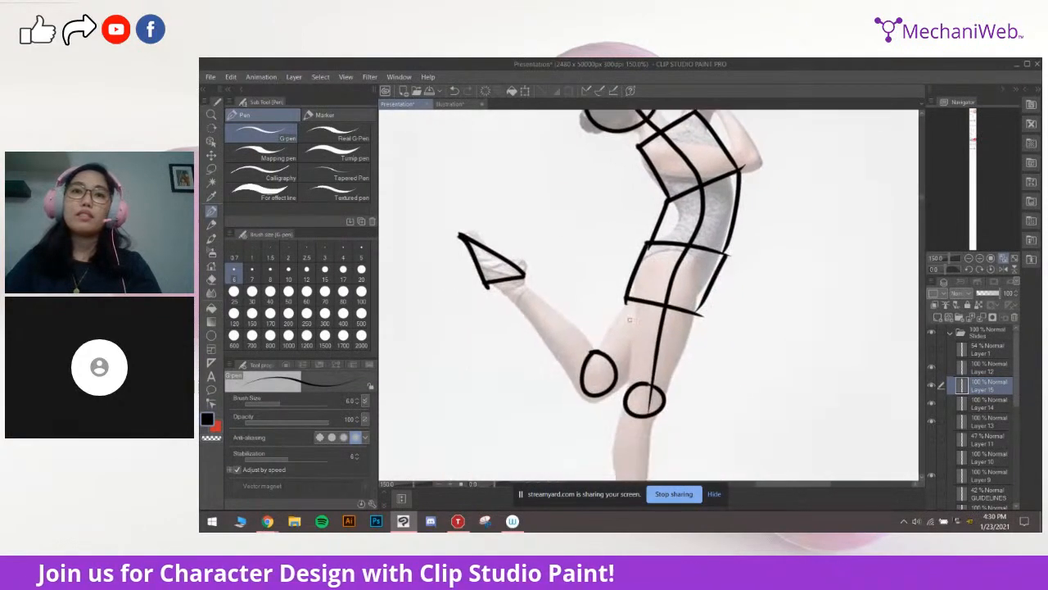
Draw the outlines of the ballet dancer's two thighs, connecting the pelvis box to both knee circles
mouse_move(627, 316)
left_mouse_down()
mouse_move(647, 232)
mouse_move(643, 323)
left_mouse_up()
left_click_drag(720, 229, 661, 380)
key("ctrl+z")
left_click_drag(702, 264, 695, 411)
key("ctrl+z")
left_click_drag(635, 112, 658, 211)
key("ctrl+z")
mouse_move(660, 311)
left_mouse_down()
mouse_move(696, 245)
mouse_move(691, 268)
left_mouse_up()
left_click_drag(663, 354, 691, 335)
Draw the outlines of the ballet dancer's lower legs from the knee circles to the pointed feet
mouse_move(635, 219)
left_mouse_down()
mouse_move(616, 233)
mouse_move(647, 338)
left_mouse_up()
key("ctrl+z")
left_click_drag(569, 255, 649, 335)
key("ctrl+z")
left_click_drag(534, 261, 632, 364)
Draw the ballet dancer's bent arm with an upper-arm shape, an elbow circle and a small box for the hand
mouse_move(800, 176)
left_mouse_down()
mouse_move(738, 333)
mouse_move(747, 344)
mouse_move(721, 344)
left_mouse_up()
left_click_drag(702, 291, 706, 293)
mouse_move(728, 240)
left_mouse_down()
mouse_move(714, 249)
mouse_move(687, 316)
left_mouse_up()
key("ctrl+z")
mouse_move(662, 252)
left_mouse_down()
mouse_move(686, 316)
mouse_move(706, 307)
left_mouse_up()
key("ctrl+z")
mouse_move(669, 247)
left_mouse_down()
mouse_move(634, 226)
mouse_move(627, 252)
mouse_move(663, 257)
left_mouse_up()
left_click_drag(623, 162, 647, 226)
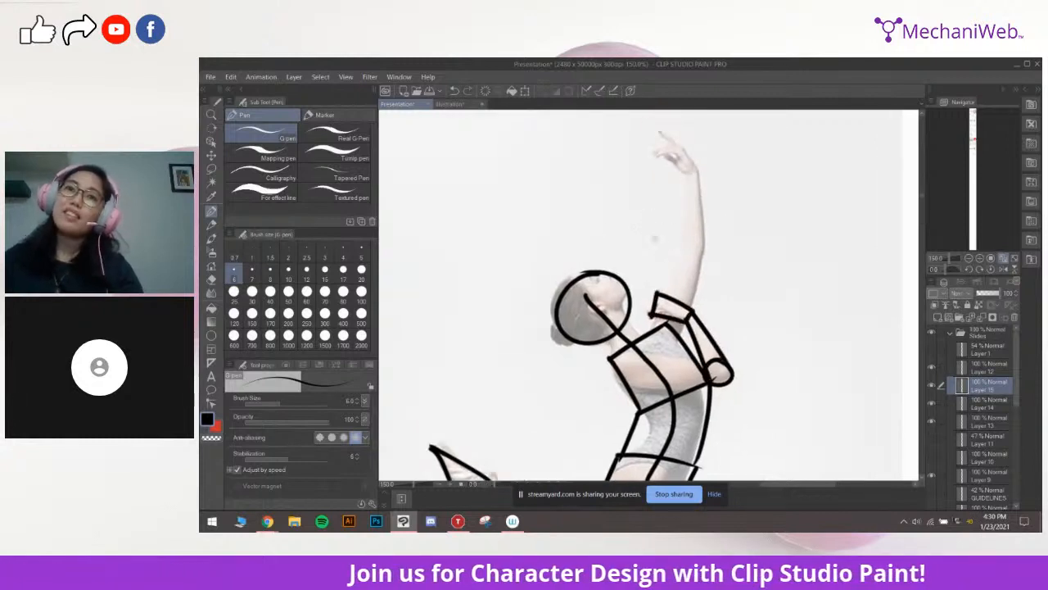
Draw the ballet dancer's raised arm with upper-arm lines, an elbow circle, a tapering forearm and an angular hand shape
mouse_move(685, 255)
left_mouse_down()
mouse_move(707, 232)
mouse_move(674, 311)
left_mouse_up()
key("ctrl+z")
key("ctrl+z")
key("ctrl+z")
mouse_move(720, 246)
left_mouse_down()
mouse_move(698, 323)
mouse_move(723, 294)
mouse_move(686, 206)
left_mouse_up()
key("ctrl+z")
left_click_drag(679, 296, 696, 208)
key("ctrl+z")
key("ctrl+z")
mouse_move(703, 303)
left_mouse_down()
mouse_move(695, 210)
mouse_move(693, 227)
left_mouse_up()
key("ctrl+z")
mouse_move(660, 190)
left_mouse_down()
mouse_move(686, 219)
mouse_move(665, 176)
mouse_move(697, 214)
left_mouse_up()
key("ctrl+z")
key("ctrl+z")
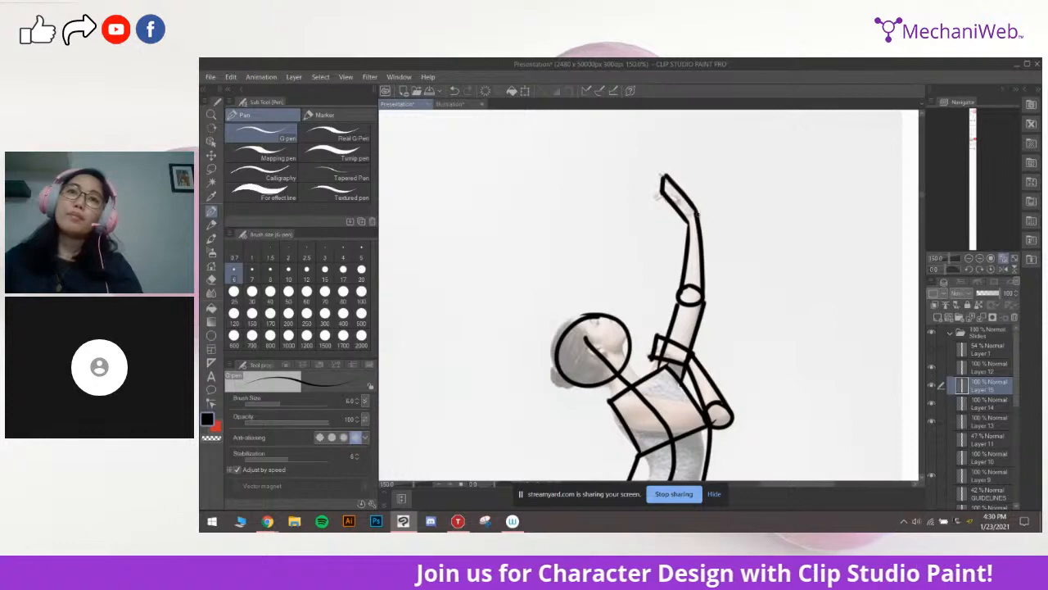
Erase the line of action inside the ballet dancer's head circle with an enlarged Hard eraser
scroll(706, 262, "down", 2)
left_click_drag(706, 262, 753, 222)
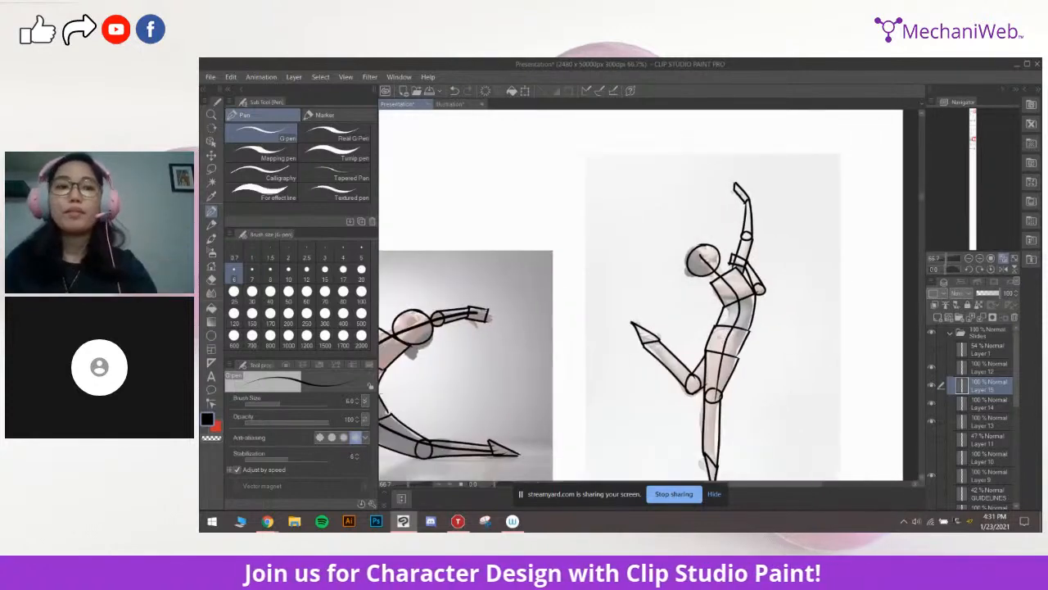
key("e")
key("bracketright")
key("bracketright")
key("bracketright")
key("bracketright")
key("bracketright")
key("bracketright")
key("bracketright")
scroll(682, 253, "up", 2)
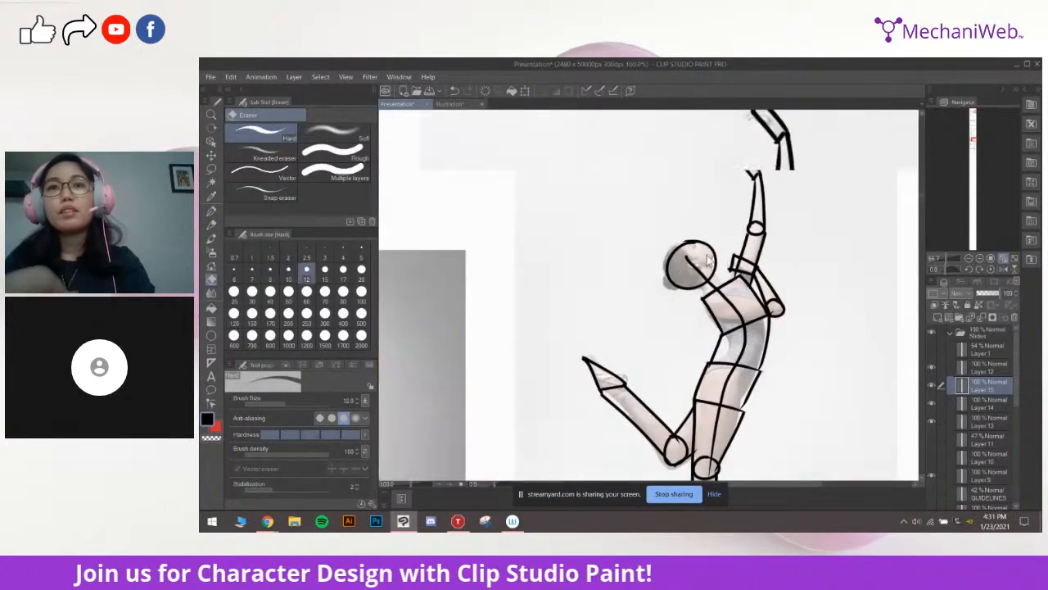
left_click_drag(678, 260, 701, 281)
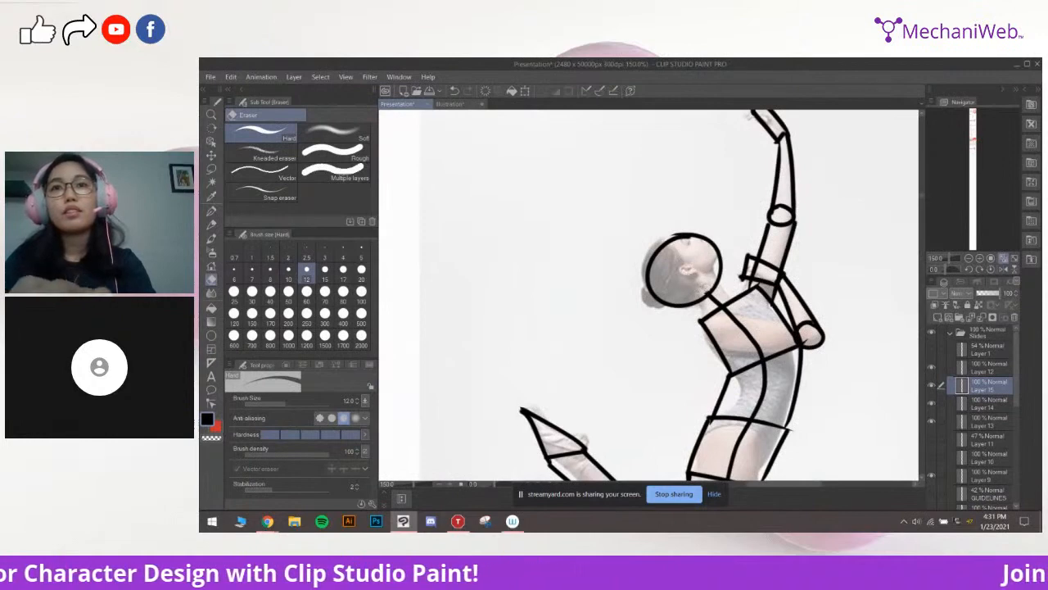
scroll(704, 290, "down", 2)
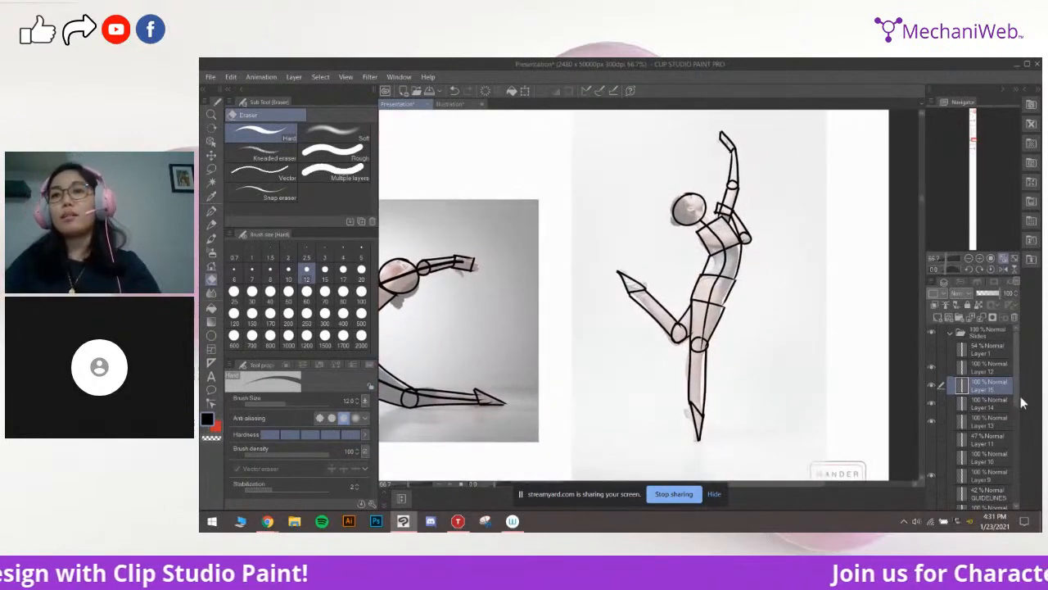
Hide the reference photo layer to examine the simple-shape figures on their own, and show the photos again
scroll(1021, 402, "down", 5)
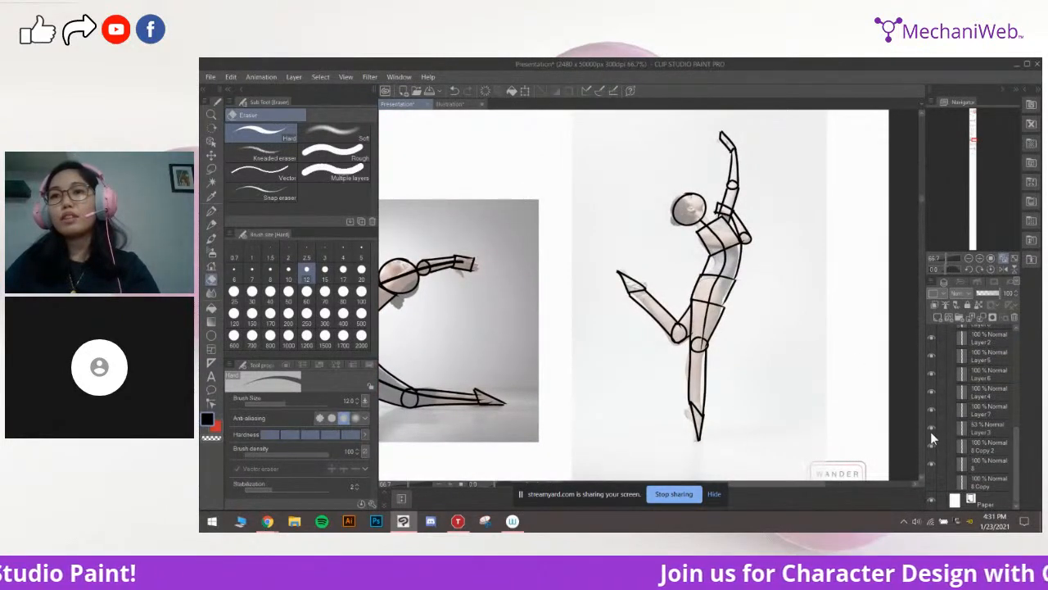
left_click(931, 428)
left_click_drag(774, 302, 767, 312)
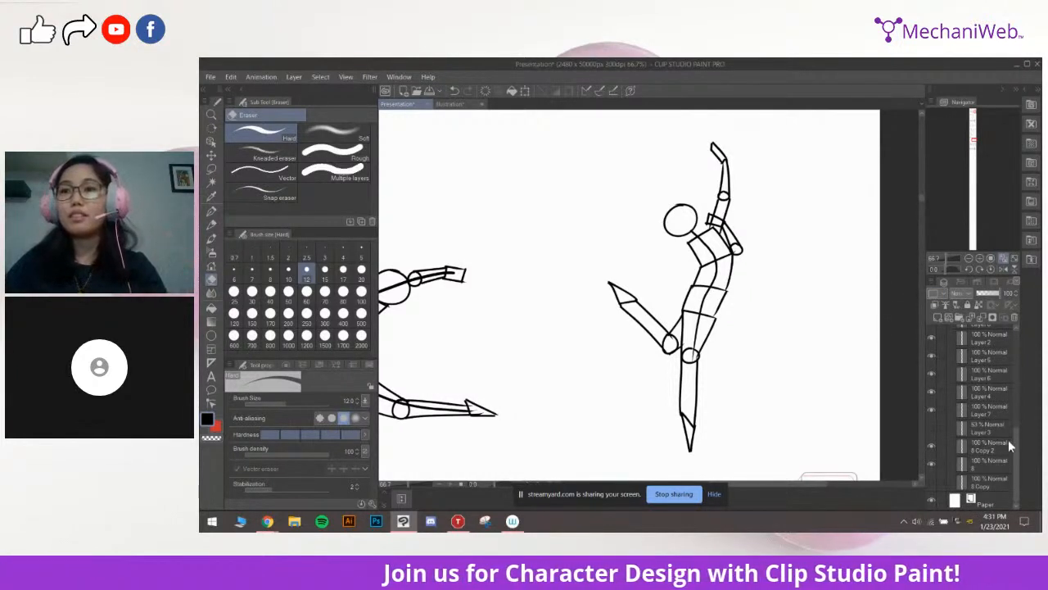
left_click(930, 427)
left_click_drag(590, 385, 770, 275)
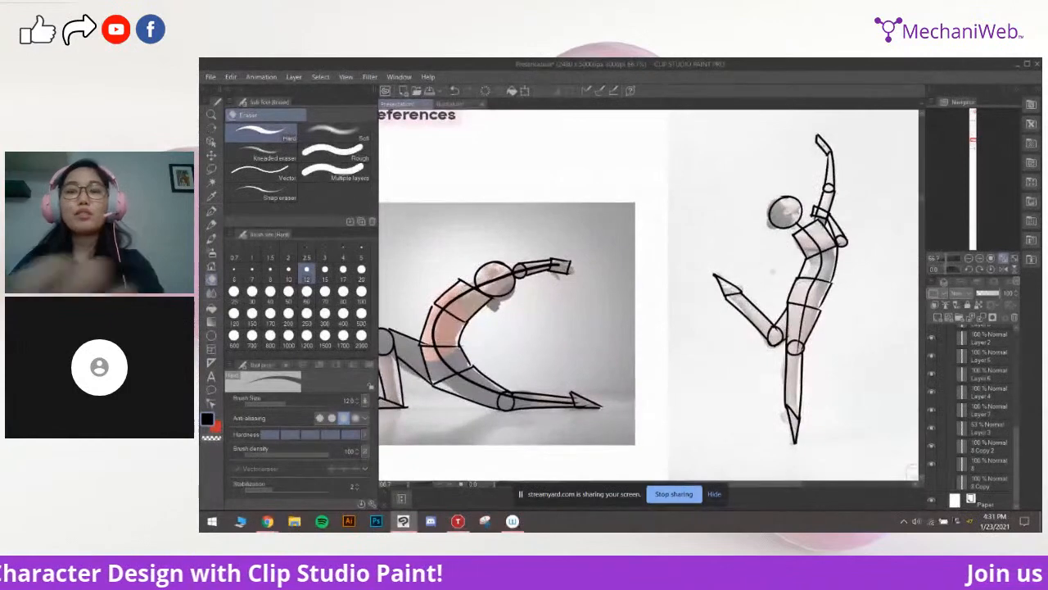
scroll(780, 278, "down", 1)
left_click_drag(803, 319, 805, 350)
mouse_move(820, 418)
left_mouse_down()
mouse_move(823, 366)
mouse_move(825, 424)
mouse_move(835, 412)
left_mouse_up()
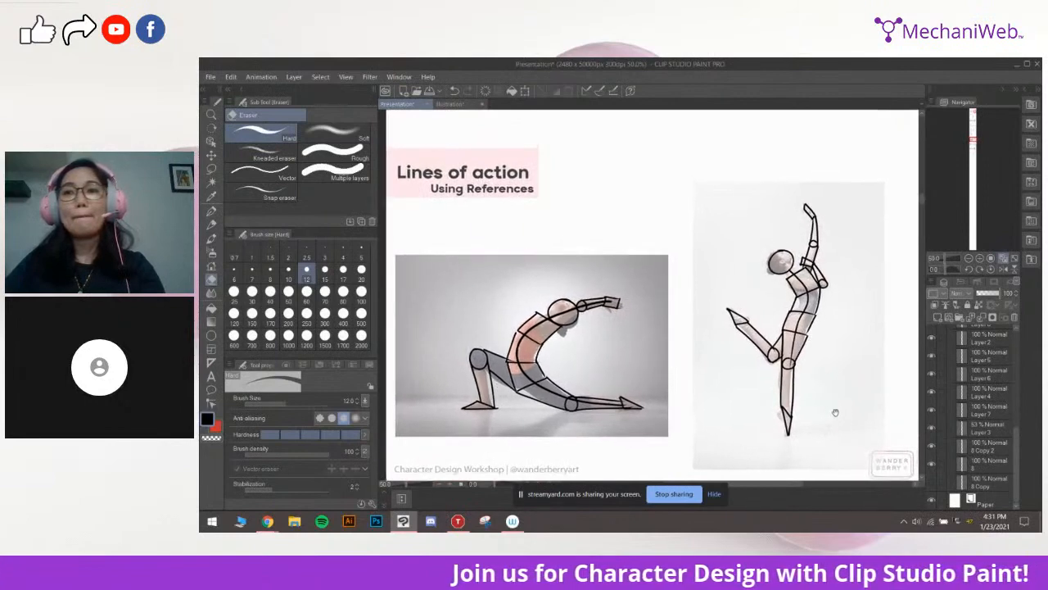
Go to the Expression slide and examine the example face and the blank head labelled "shy"
scroll(825, 440, "down", 10)
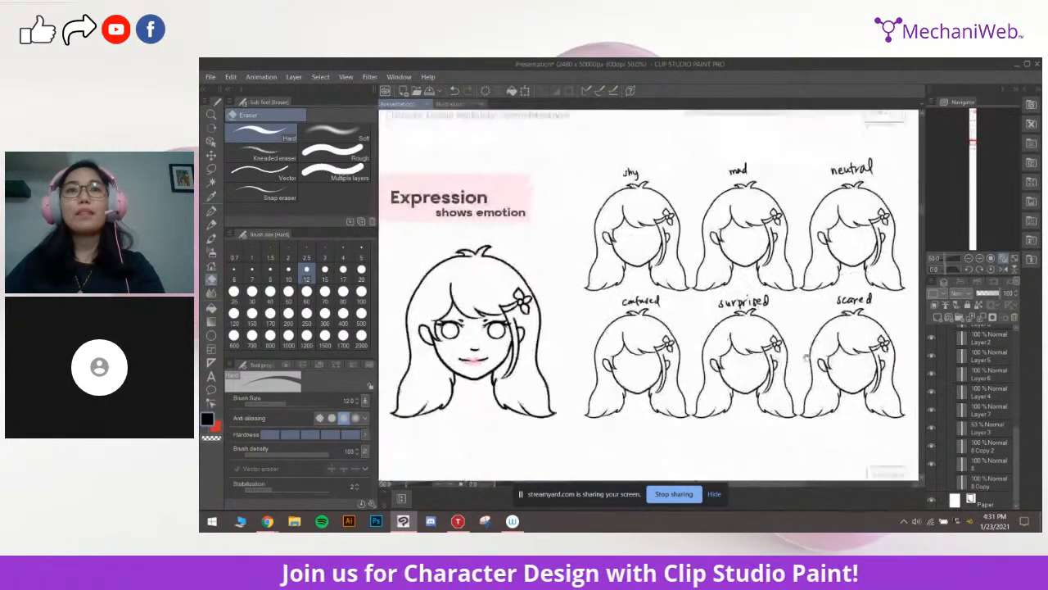
left_click_drag(831, 365, 830, 367)
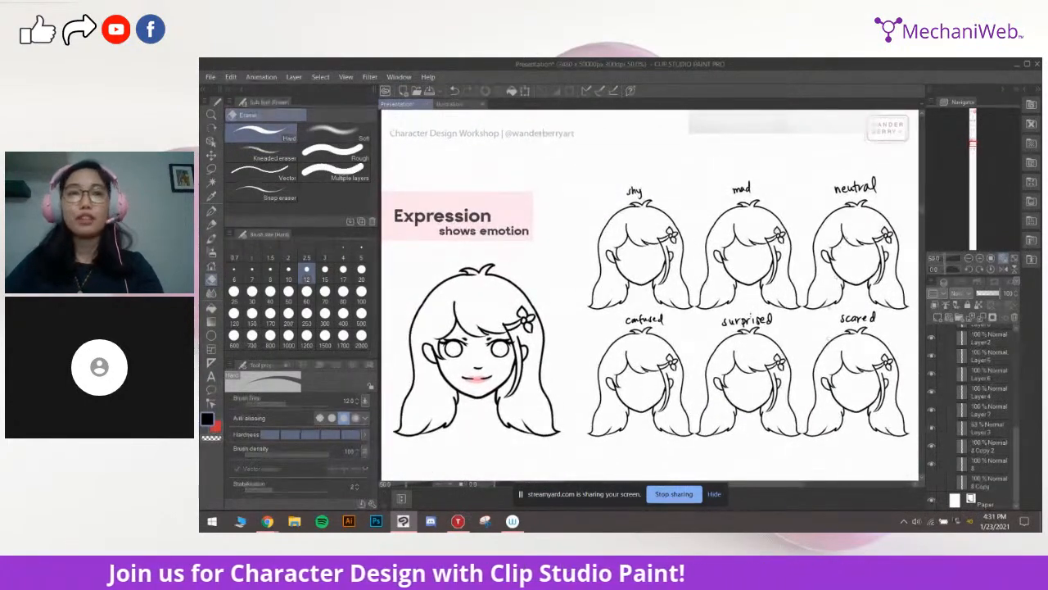
left_click_drag(778, 322, 780, 318)
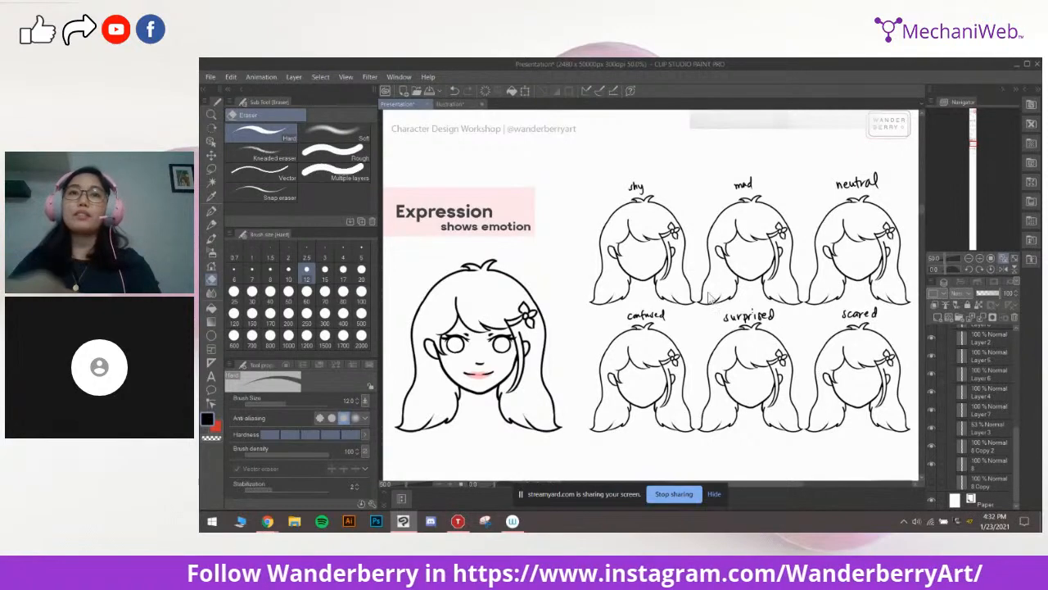
scroll(717, 286, "up", 3)
left_click_drag(613, 251, 768, 303)
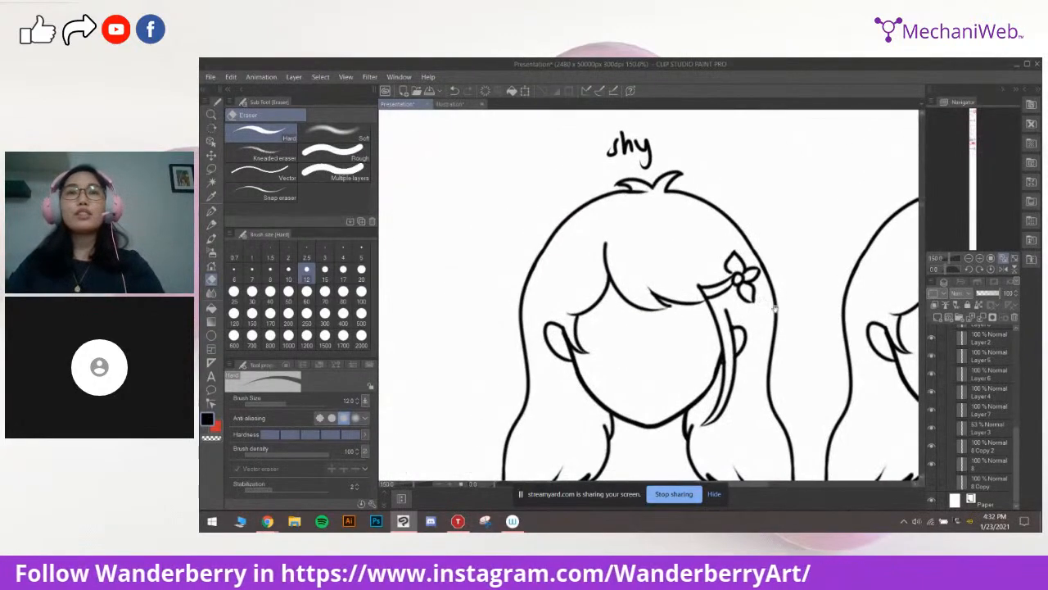
scroll(823, 223, "down", 2)
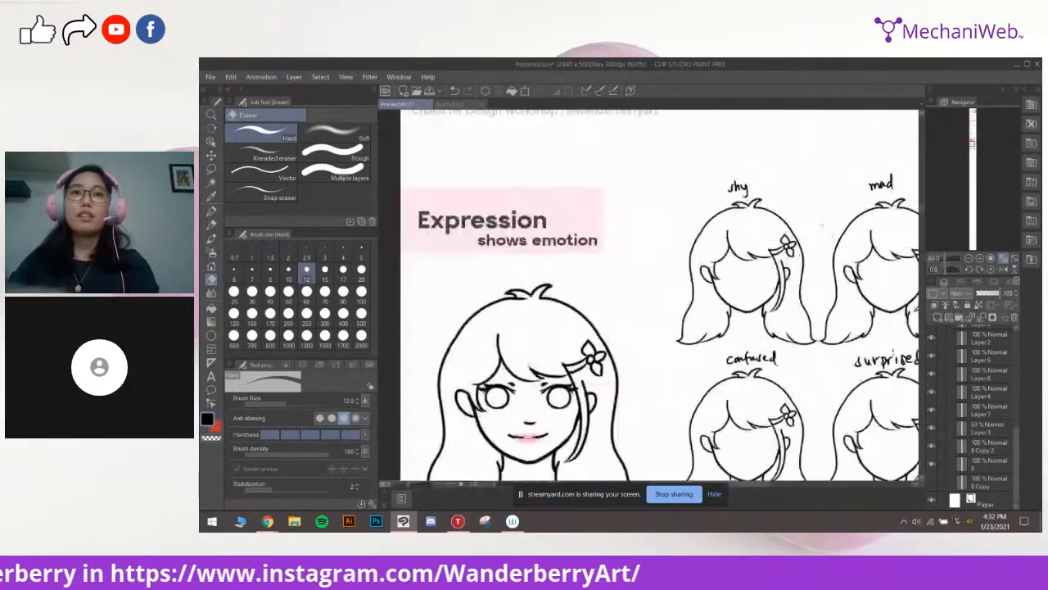
left_click_drag(847, 337, 827, 286)
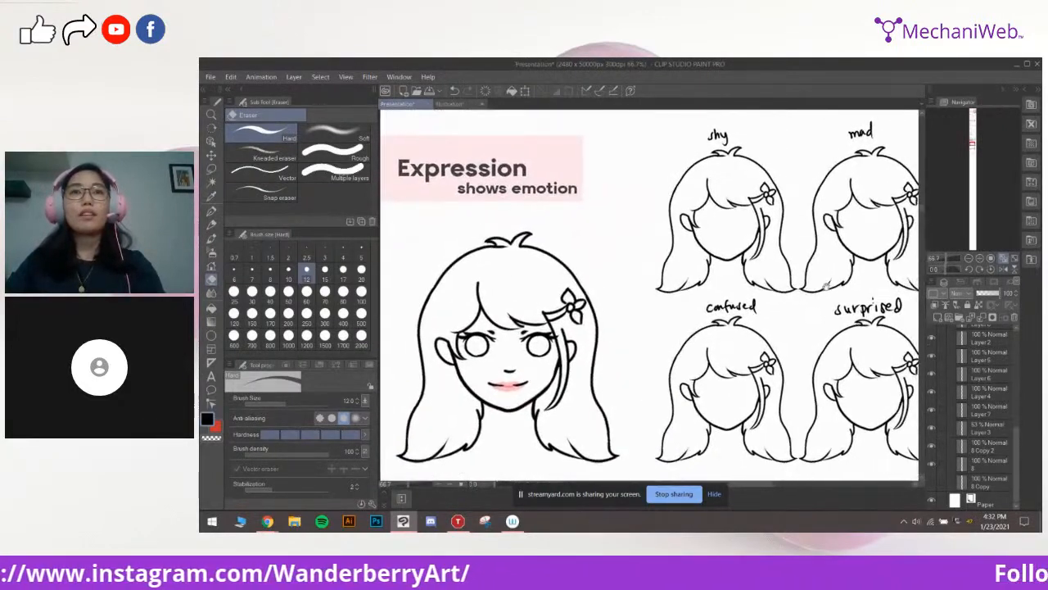
scroll(803, 299, "up", 2)
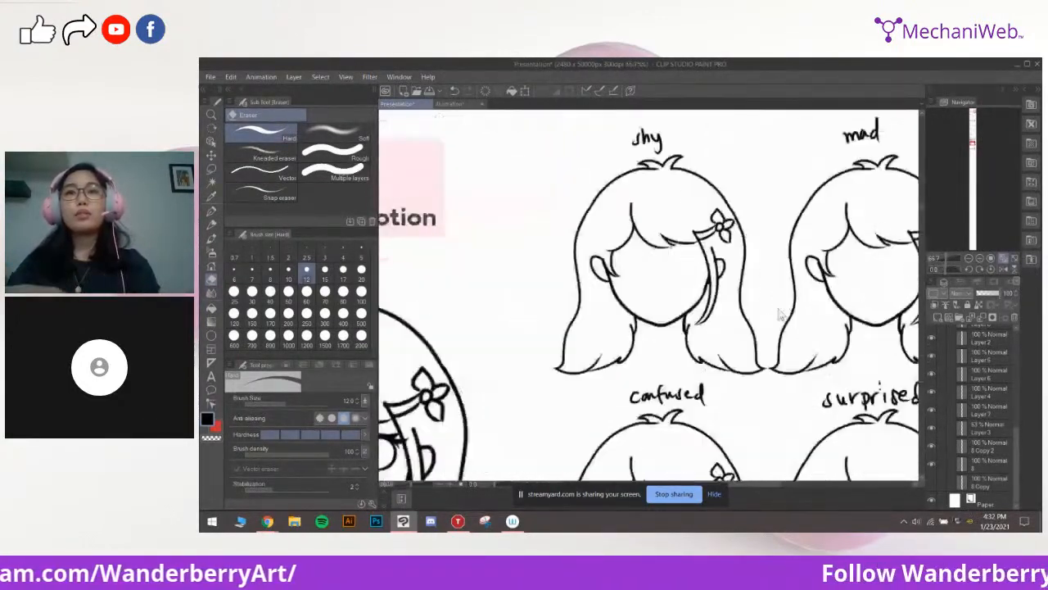
scroll(778, 315, "up", 3)
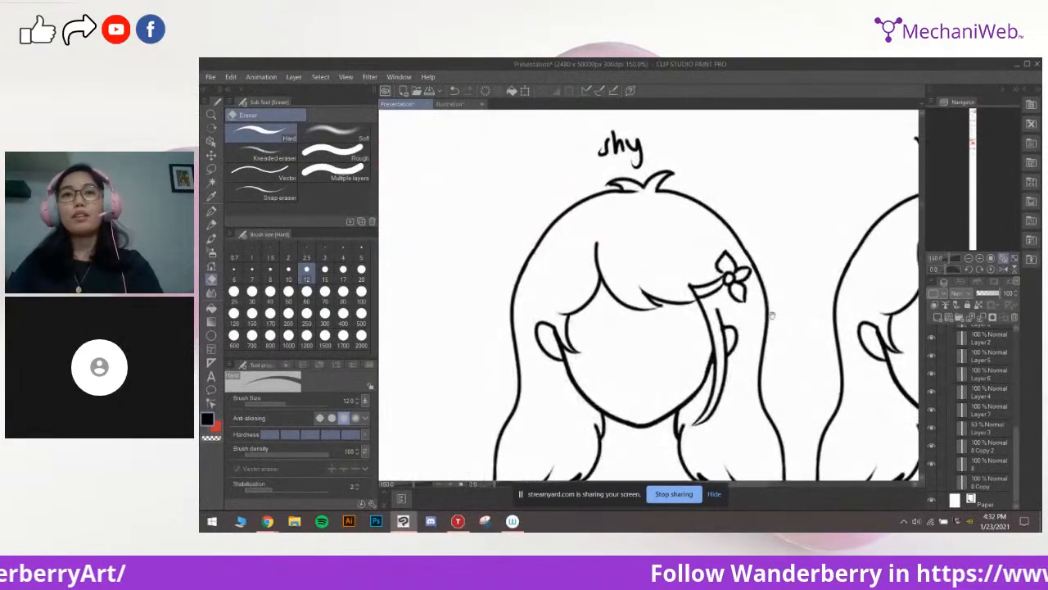
left_click_drag(772, 315, 776, 325)
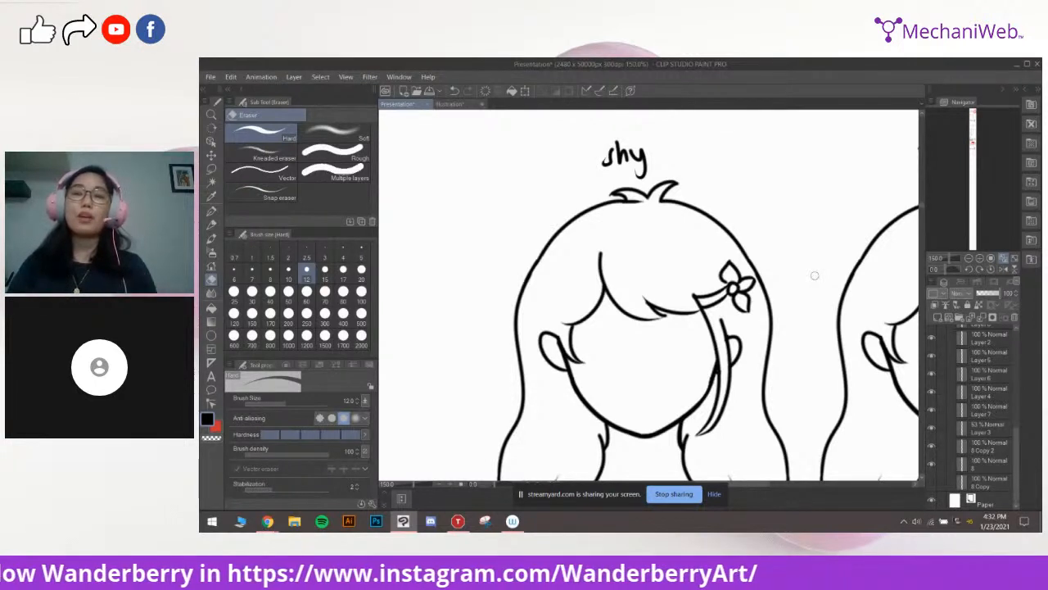
scroll(701, 306, "up", 1)
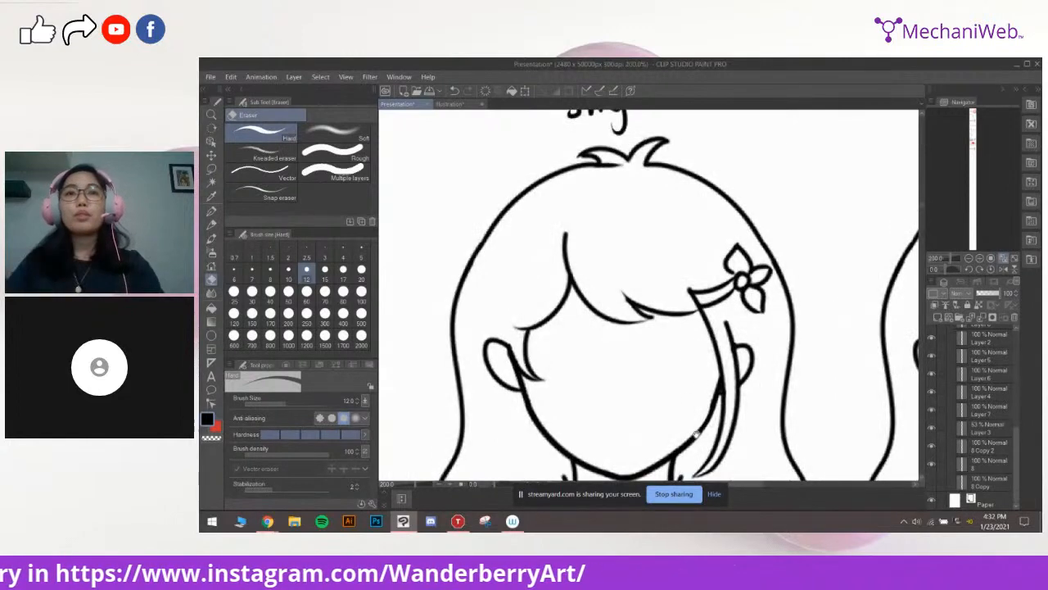
mouse_move(701, 421)
left_mouse_down()
mouse_move(714, 364)
mouse_move(696, 357)
left_mouse_up()
Switch to the G-pen and add a new raster layer near the top of the layer stack for the expressions
key("p")
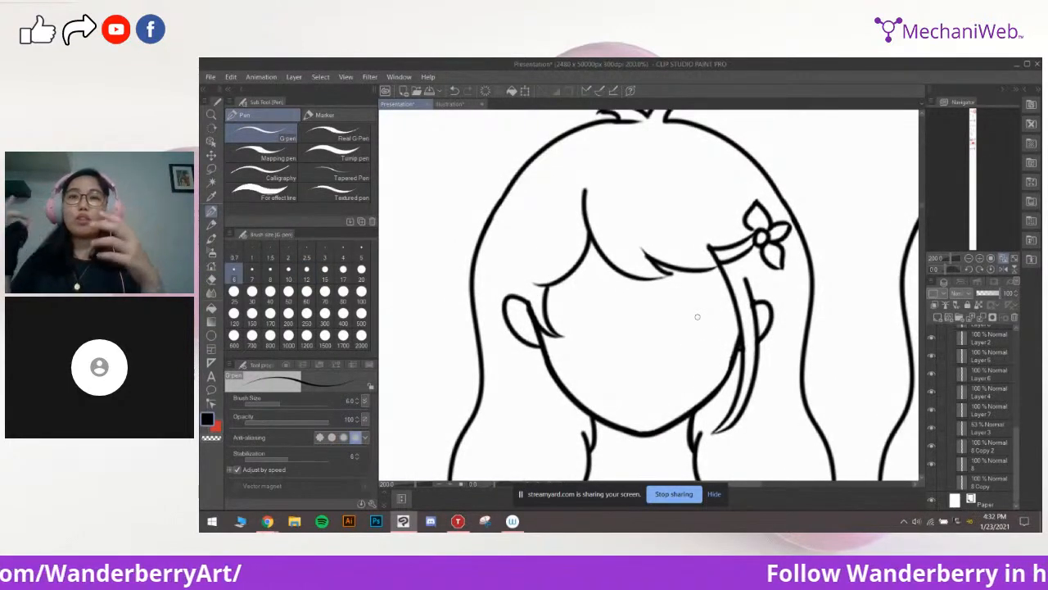
scroll(714, 237, "down", 1)
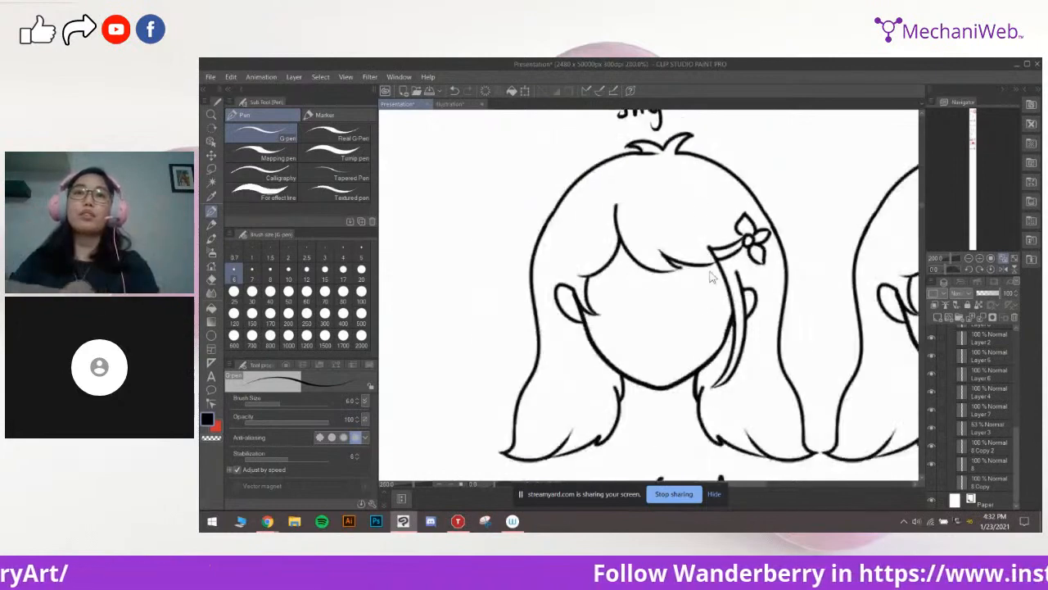
left_click_drag(761, 251, 763, 281)
scroll(758, 285, "up", 1)
left_click_drag(740, 370, 751, 344)
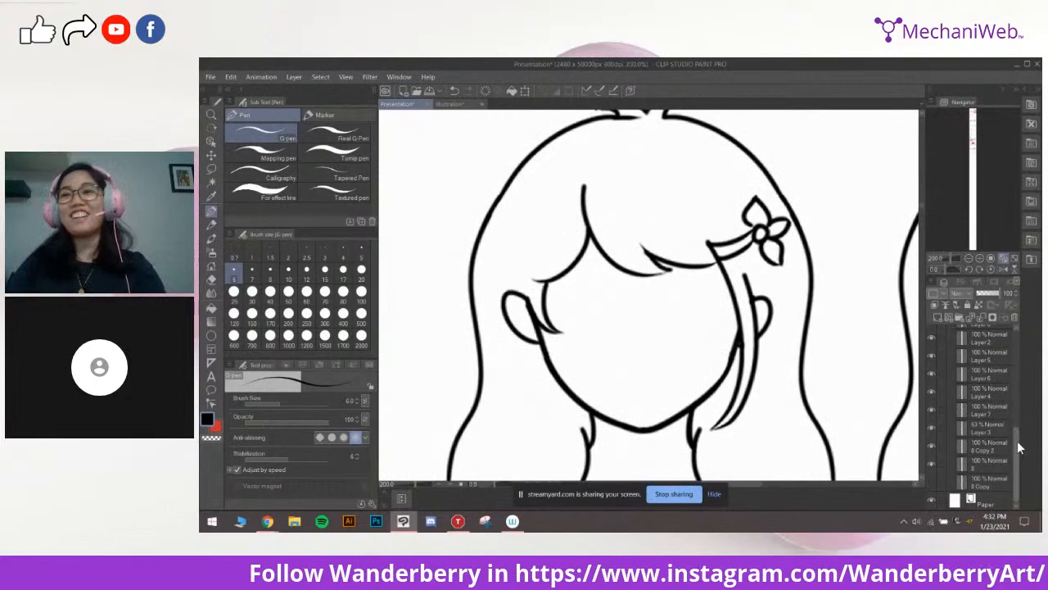
scroll(958, 329, "up", 5)
left_click(938, 318)
Draw a curved upper eyelid line for the eye nearest the flower clip on the "shy" face
left_click_drag(728, 344, 726, 326)
mouse_move(690, 283)
left_mouse_down()
mouse_move(673, 284)
mouse_move(687, 300)
mouse_move(678, 306)
mouse_move(706, 313)
left_mouse_up()
key("ctrl+z")
key("ctrl+z")
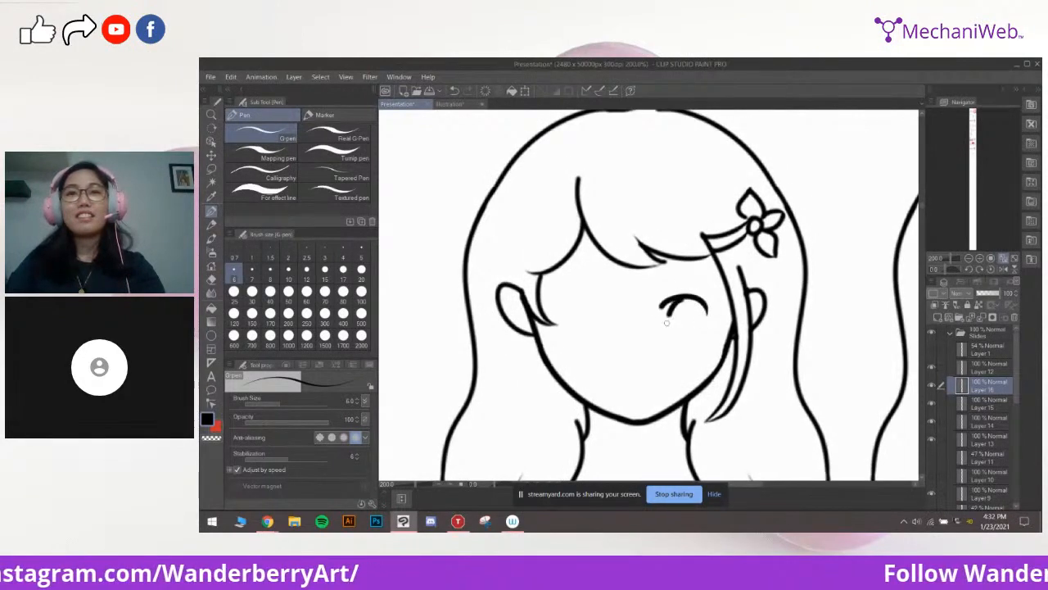
key("ctrl+z")
key("ctrl+z")
left_click_drag(664, 308, 706, 311)
key("ctrl+z")
Draw a round iris under the eyelid line and a short crease stroke above that eye on the "shy" face
mouse_move(704, 316)
left_mouse_down()
mouse_move(704, 301)
mouse_move(681, 311)
left_mouse_up()
key("ctrl+z")
key("ctrl+z")
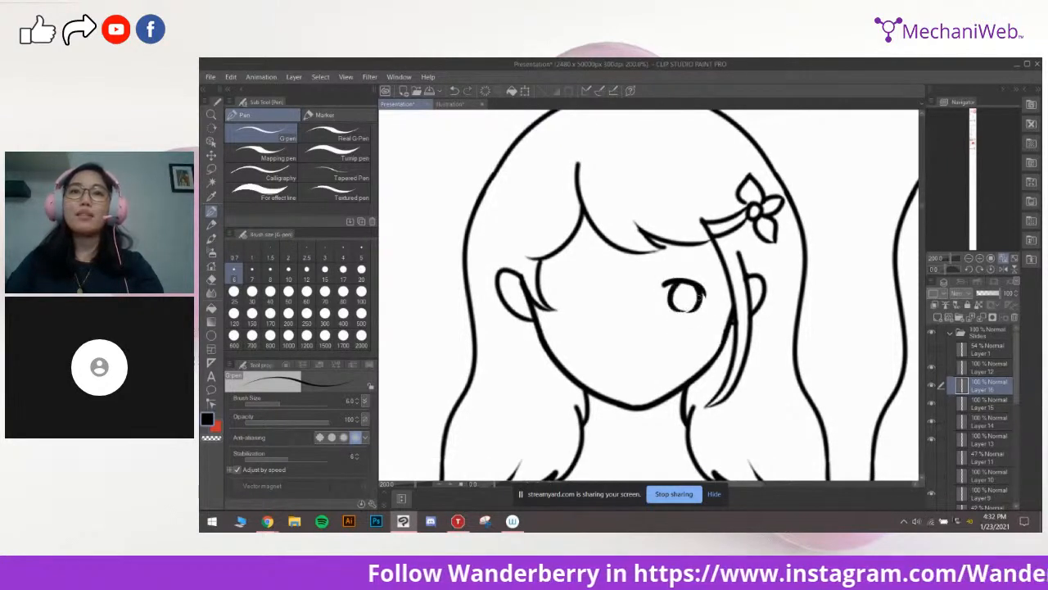
left_click_drag(696, 276, 705, 278)
left_click_drag(615, 257, 626, 264)
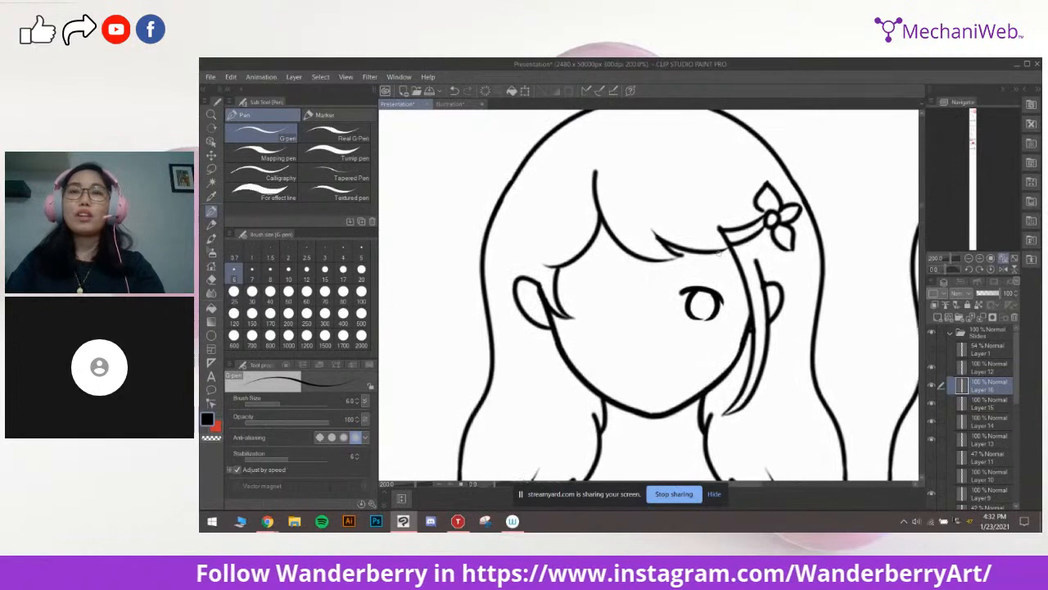
mouse_move(682, 282)
left_mouse_down()
mouse_move(728, 270)
mouse_move(718, 266)
left_mouse_up()
key("ctrl+z")
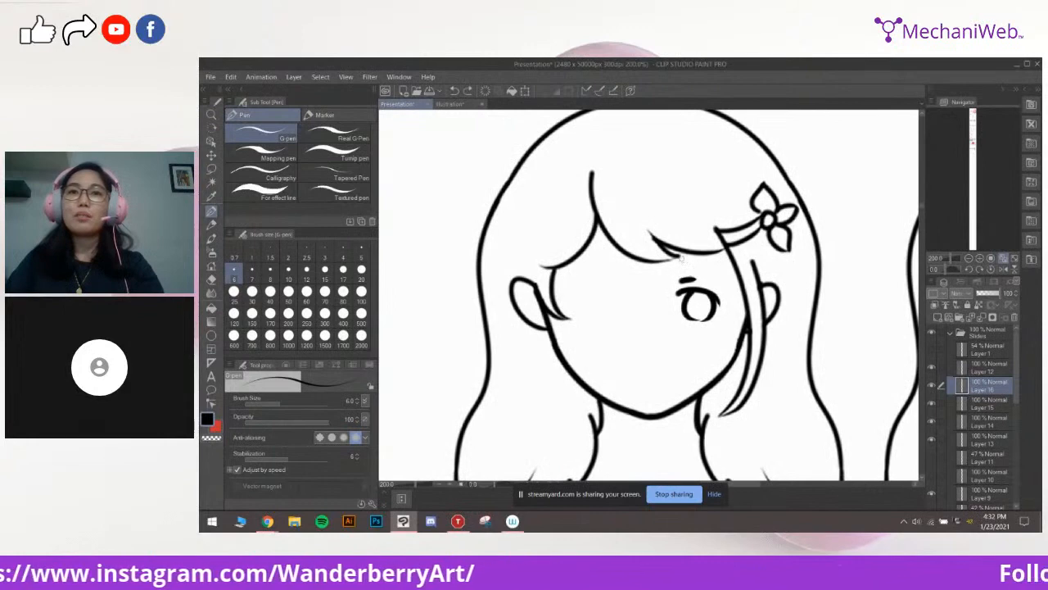
scroll(679, 258, "up", 1)
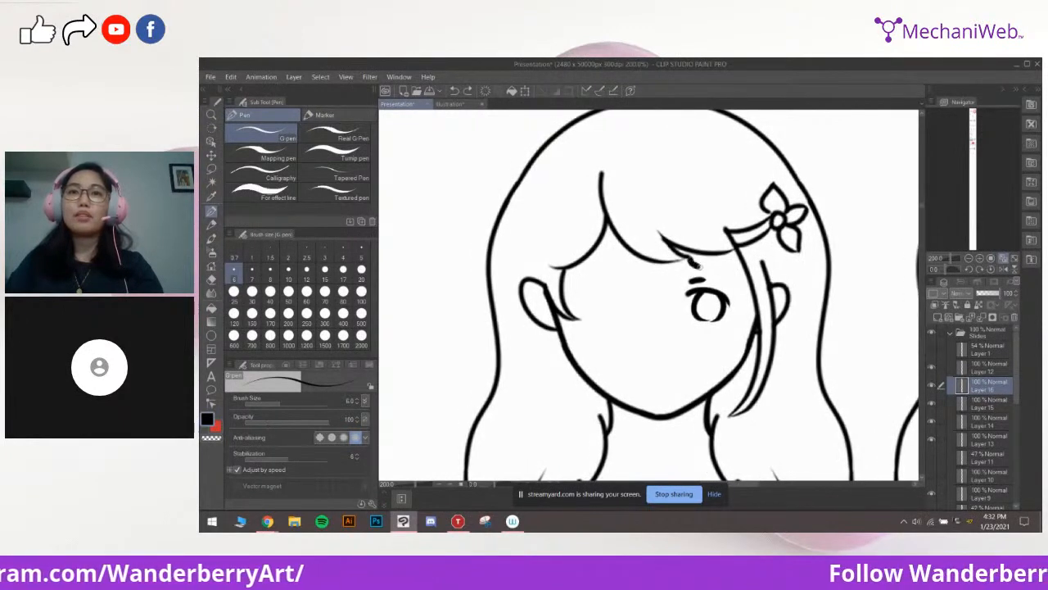
left_click_drag(690, 260, 738, 280)
mouse_move(661, 253)
left_mouse_down()
mouse_move(647, 251)
mouse_move(651, 284)
left_mouse_up()
key("ctrl+z")
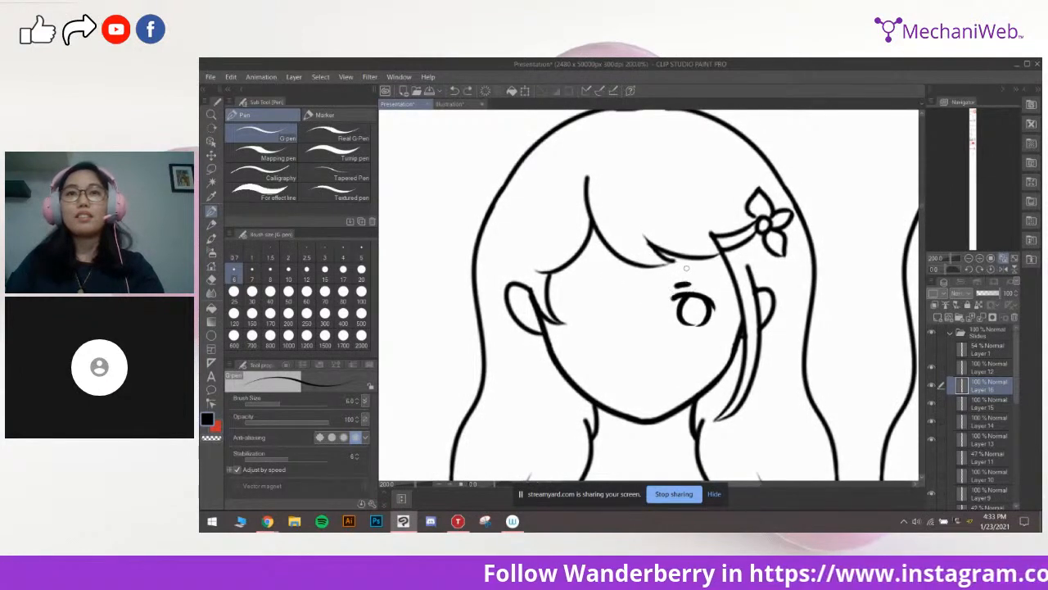
key("ctrl+z")
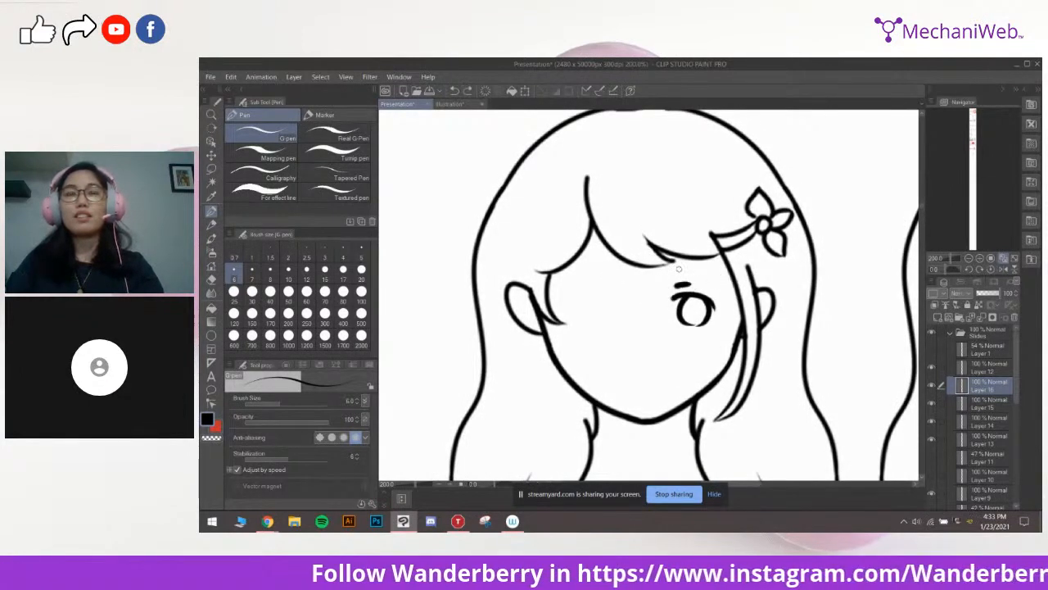
key("ctrl+z")
Draw the second eye of the "shy" face with a curved upper eyelid and a round iris
left_click_drag(663, 307, 650, 303)
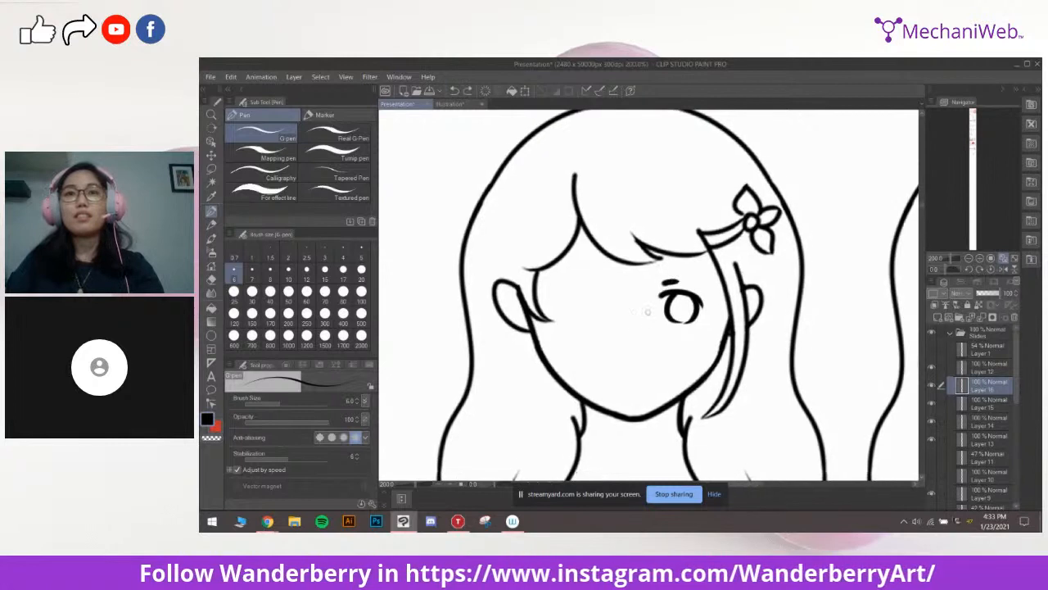
mouse_move(578, 283)
left_mouse_down()
mouse_move(619, 302)
mouse_move(590, 317)
mouse_move(606, 324)
left_mouse_up()
key("ctrl+z")
key("ctrl+z")
left_click_drag(614, 299, 607, 323)
key("ctrl+z")
mouse_move(666, 273)
left_mouse_down()
mouse_move(629, 411)
mouse_move(633, 254)
left_mouse_up()
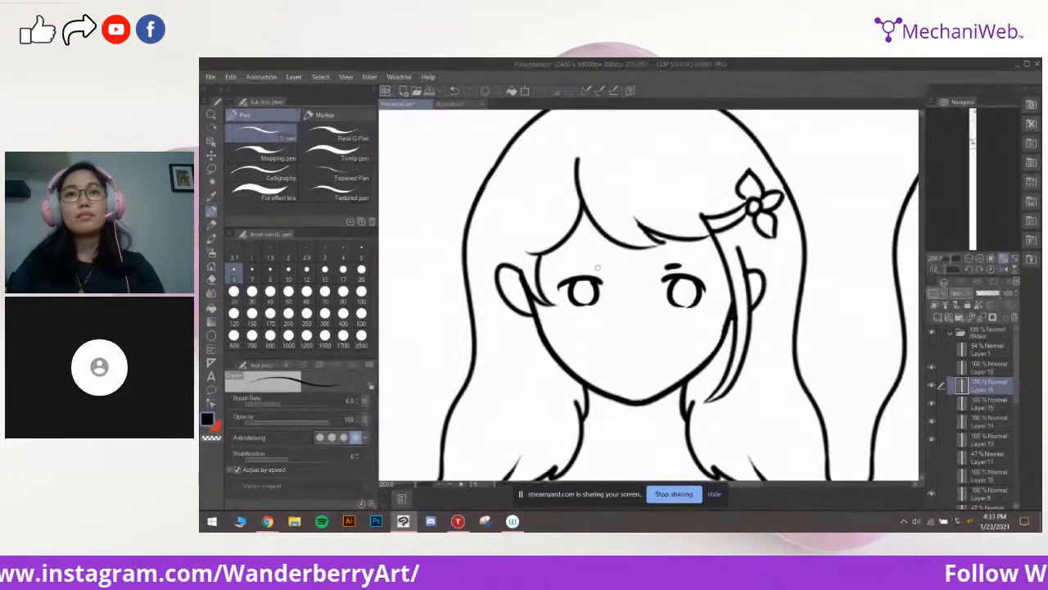
Draw the crease stroke over the second eye and outward-slanting eyebrows above both eyes of the "shy" face
left_click_drag(694, 241, 710, 268)
key("ctrl+z")
left_click_drag(660, 245, 706, 265)
key("ctrl+z")
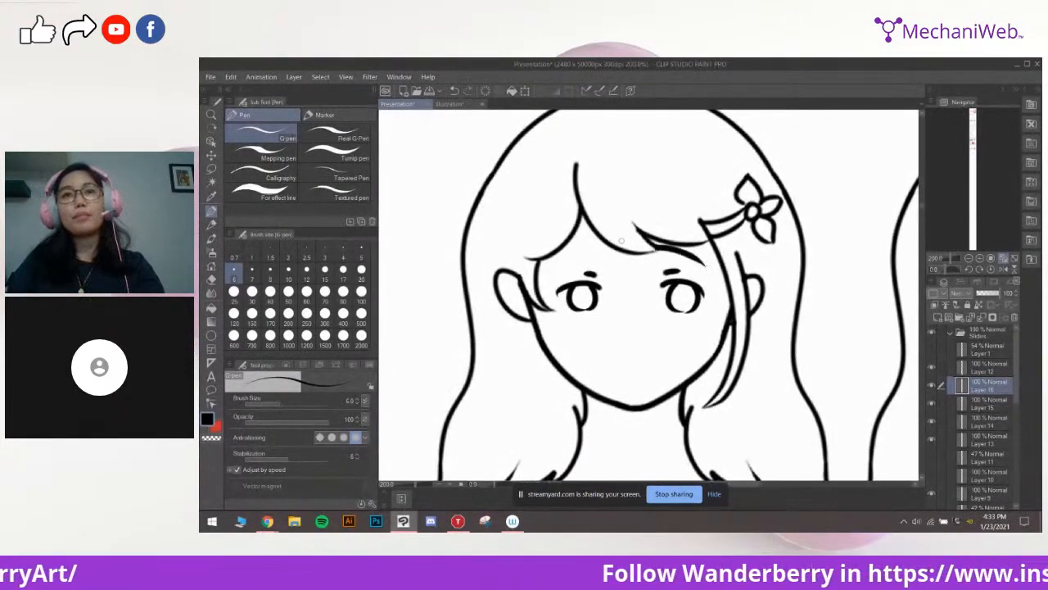
left_click_drag(573, 250, 548, 267)
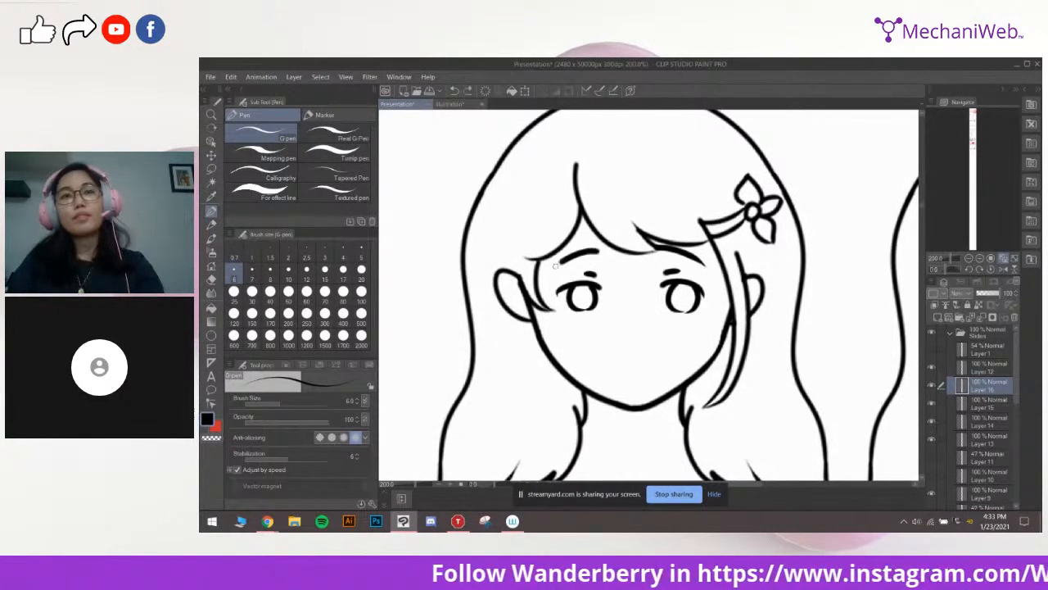
left_click_drag(612, 275, 598, 262)
key("ctrl+z")
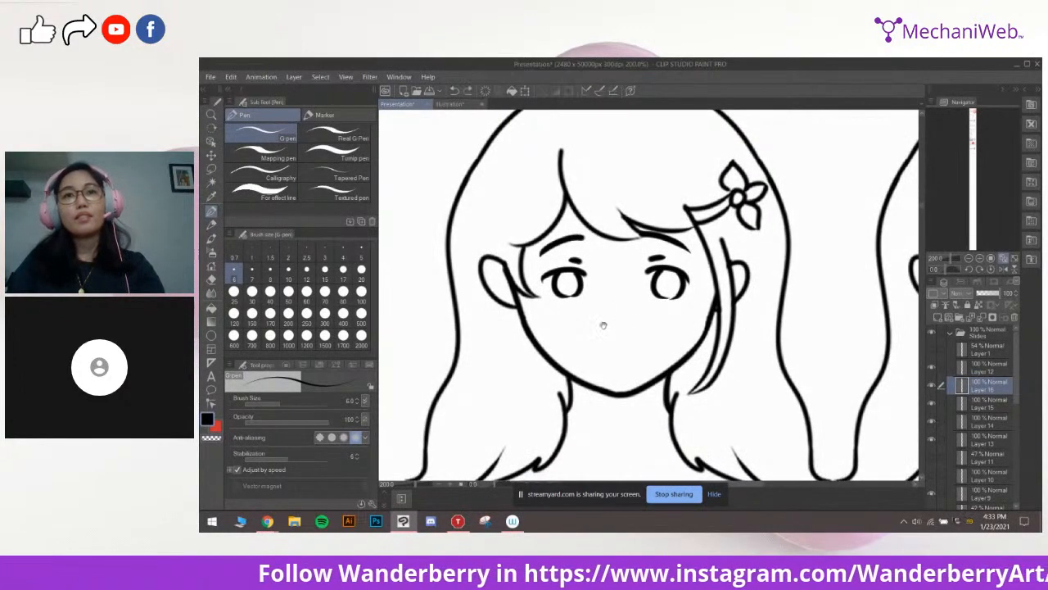
Draw a small nose and a short smiling mouth on the "shy" face
left_click_drag(604, 326, 615, 323)
left_click_drag(618, 323, 616, 311)
mouse_move(609, 348)
left_mouse_down()
mouse_move(650, 351)
mouse_move(622, 348)
mouse_move(650, 347)
mouse_move(665, 316)
mouse_move(643, 334)
mouse_move(654, 331)
left_mouse_up()
key("ctrl+z")
key("ctrl+z")
key("ctrl+z")
key("ctrl+z")
key("ctrl+z")
key("ctrl+z")
key("ctrl+z")
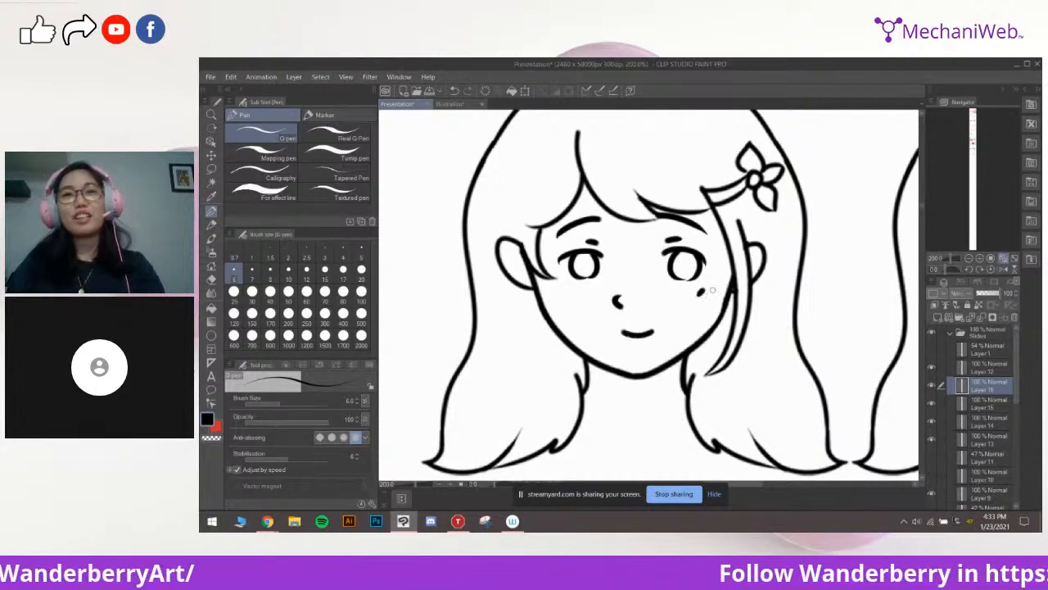
Draw two short blush dashes on each cheek of the "shy" face and fill its irises black, leaving small highlights
left_click(560, 296)
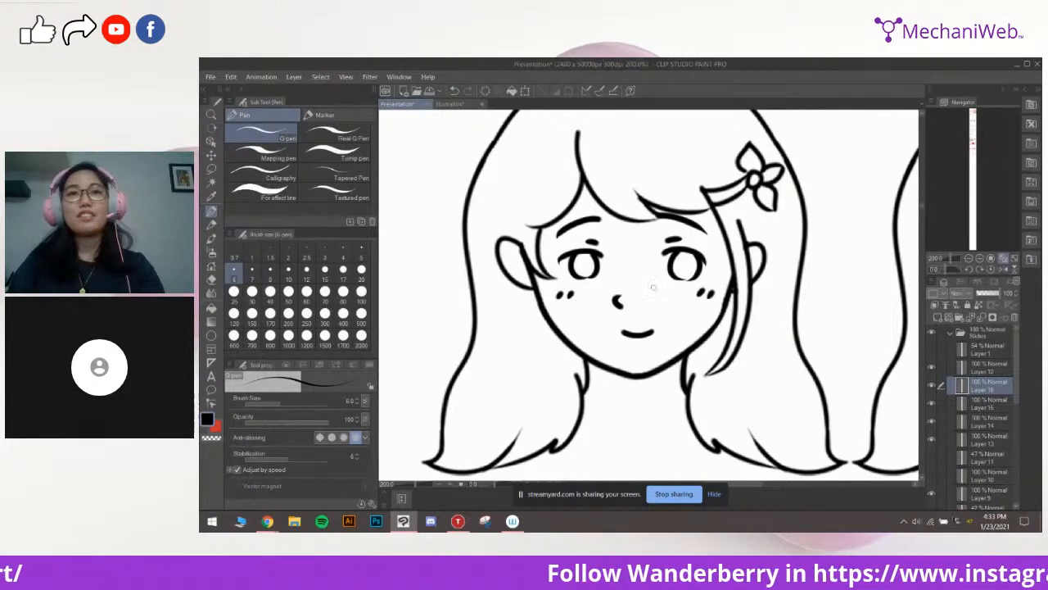
mouse_move(755, 290)
left_mouse_down()
mouse_move(727, 358)
mouse_move(730, 349)
left_mouse_up()
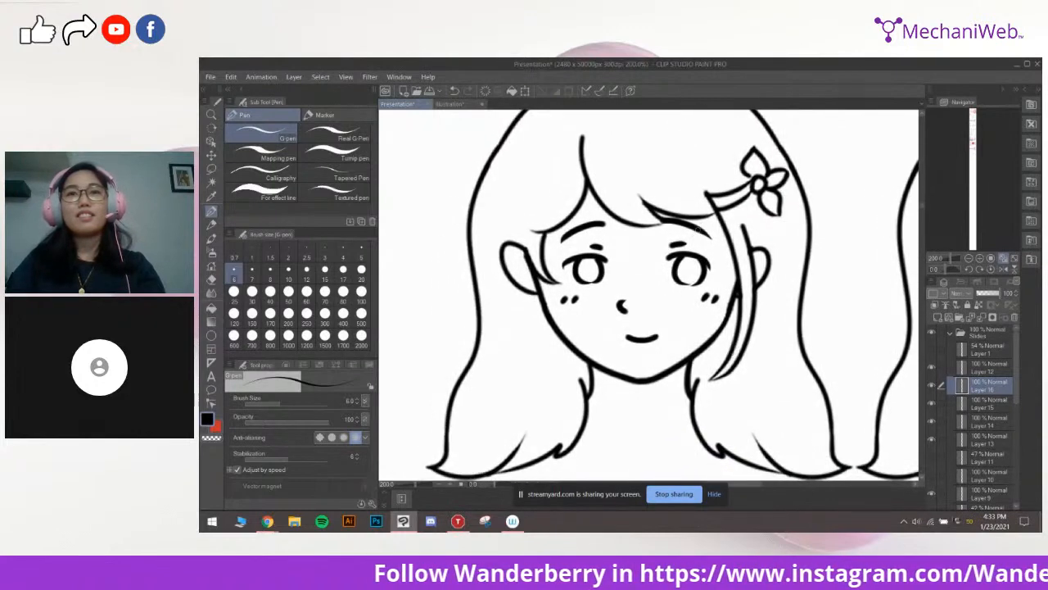
left_click_drag(690, 256, 692, 263)
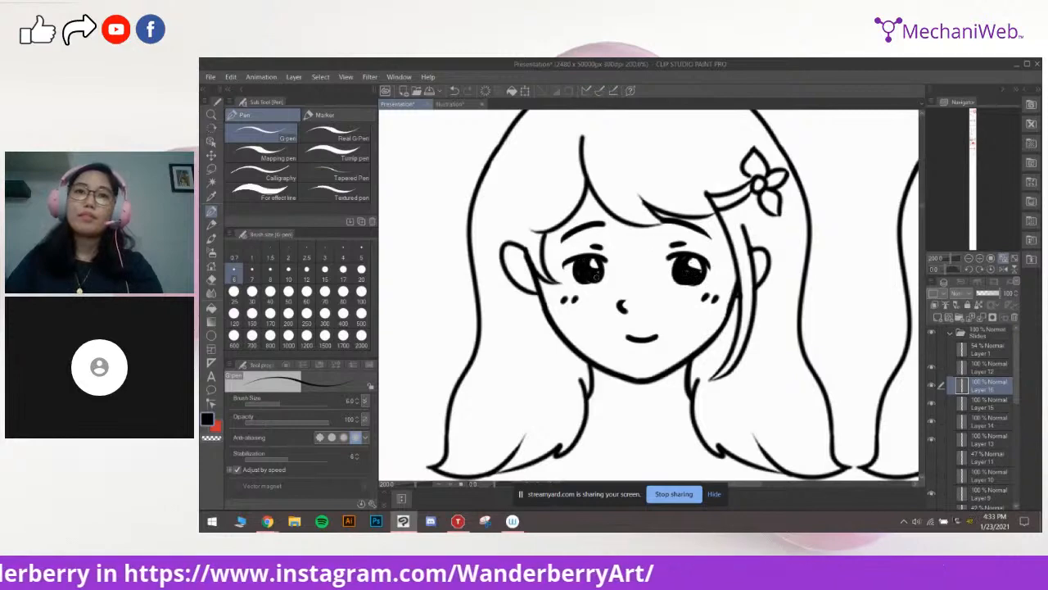
Draw angry eyebrows slanting down toward the nose on the "mad" face
left_click_drag(852, 269, 802, 351)
left_click_drag(818, 427, 784, 380)
left_click_drag(866, 297, 650, 303)
left_click_drag(824, 263, 664, 310)
left_click_drag(678, 272, 695, 252)
mouse_move(721, 290)
left_mouse_down()
mouse_move(709, 280)
mouse_move(697, 299)
mouse_move(741, 272)
left_mouse_up()
left_click_drag(635, 292, 580, 276)
key("ctrl+z")
Draw two solid oval eyes and a small nose on the "mad" face
left_click_drag(672, 328, 711, 315)
mouse_move(623, 301)
left_mouse_down()
mouse_move(621, 314)
mouse_move(647, 302)
left_mouse_up()
key("ctrl+z")
mouse_move(703, 337)
left_mouse_down()
mouse_move(655, 344)
mouse_move(701, 328)
left_mouse_up()
key("ctrl+z")
Draw a wide downturned upper mouth line on the "mad" face
left_click_drag(620, 345, 703, 327)
key("ctrl+z")
key("ctrl+z")
mouse_move(624, 358)
left_mouse_down()
mouse_move(705, 337)
mouse_move(692, 322)
mouse_move(705, 323)
left_mouse_up()
key("ctrl+z")
key("ctrl+z")
left_click_drag(708, 285, 706, 314)
key("ctrl+z")
mouse_move(621, 370)
left_mouse_down()
mouse_move(682, 348)
mouse_move(693, 356)
left_mouse_up()
key("ctrl+z")
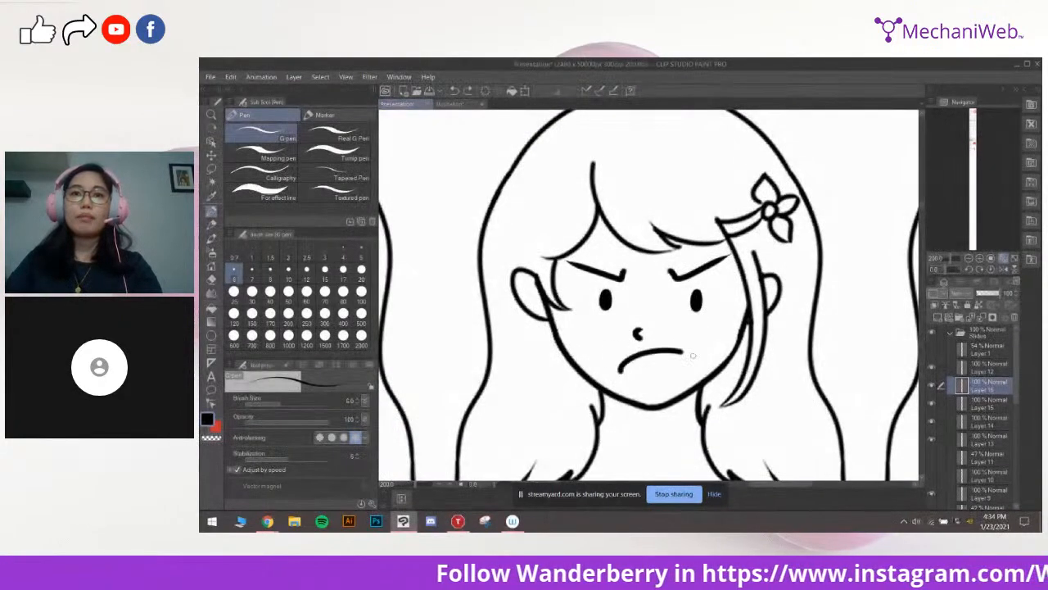
Close the "mad" face's mouth into an open snarl with a lower lip line and a pointed fang
mouse_move(688, 297)
left_mouse_down()
mouse_move(694, 378)
mouse_move(695, 319)
mouse_move(698, 371)
left_mouse_up()
key("ctrl+z")
mouse_move(626, 366)
left_mouse_down()
mouse_move(655, 384)
mouse_move(700, 370)
left_mouse_up()
key("ctrl+z")
key("ctrl+z")
key("ctrl+z")
key("ctrl+z")
mouse_move(709, 323)
left_mouse_down()
mouse_move(708, 446)
mouse_move(706, 352)
mouse_move(680, 351)
mouse_move(688, 361)
left_mouse_up()
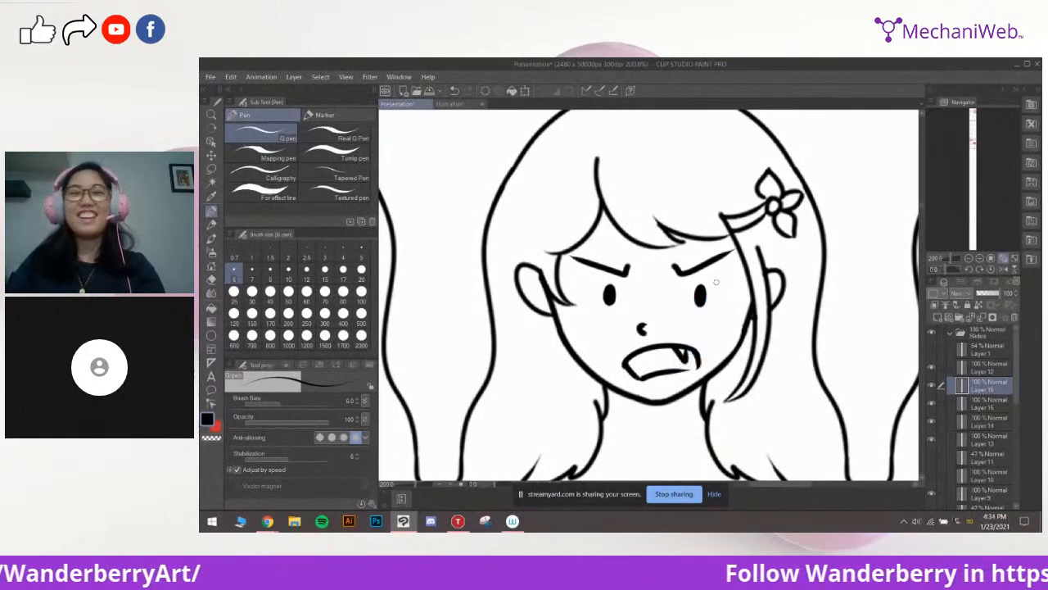
Draw a curved devil horn above the flower clip on the "mad" head and start the matching horn opposite
scroll(711, 300, "down", 2)
scroll(757, 232, "down", 1)
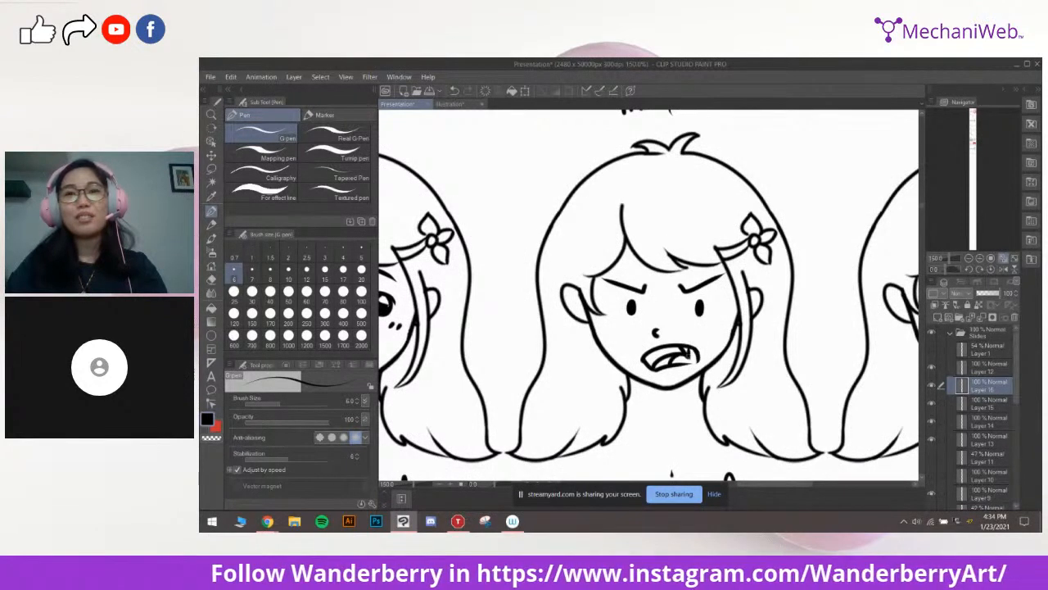
left_click_drag(742, 277, 731, 323)
left_click_drag(731, 191, 716, 192)
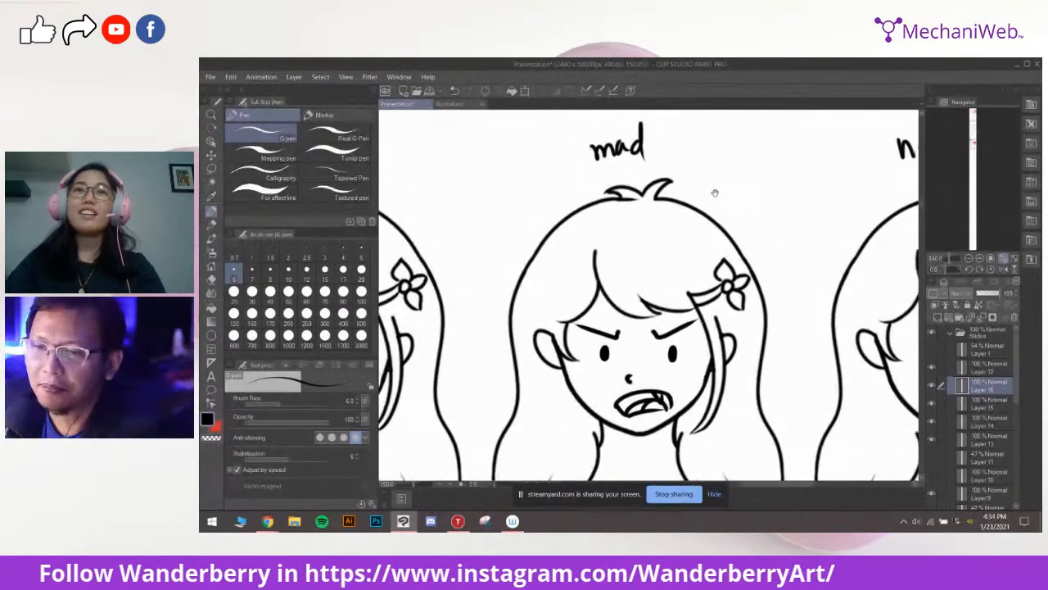
left_click_drag(688, 231, 742, 237)
mouse_move(569, 247)
left_mouse_down()
mouse_move(522, 244)
mouse_move(548, 276)
mouse_move(559, 239)
mouse_move(513, 228)
mouse_move(547, 272)
left_mouse_up()
key("ctrl+z")
key("ctrl+z")
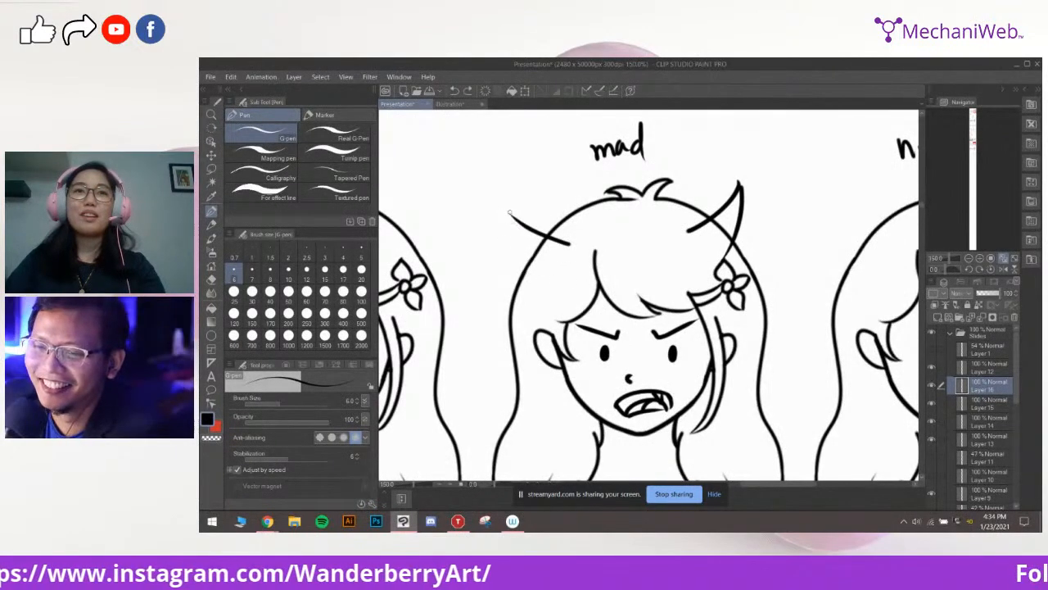
Finish the second horn of the "mad" head and add short stripes across both horns
left_click_drag(509, 215, 544, 269)
left_click_drag(536, 233, 522, 257)
left_click_drag(547, 236, 531, 260)
left_click_drag(556, 239, 537, 263)
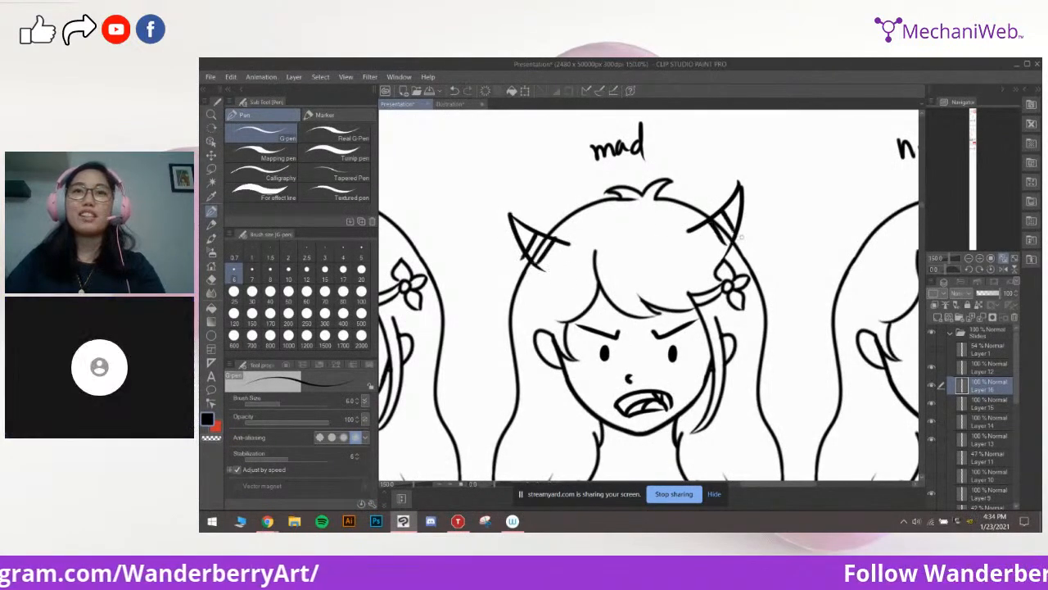
Draw three cross-shaped anger marks on the "mad" character, two over the hair and one on the cheek
left_click_drag(788, 240, 768, 215)
left_click_drag(662, 223, 673, 234)
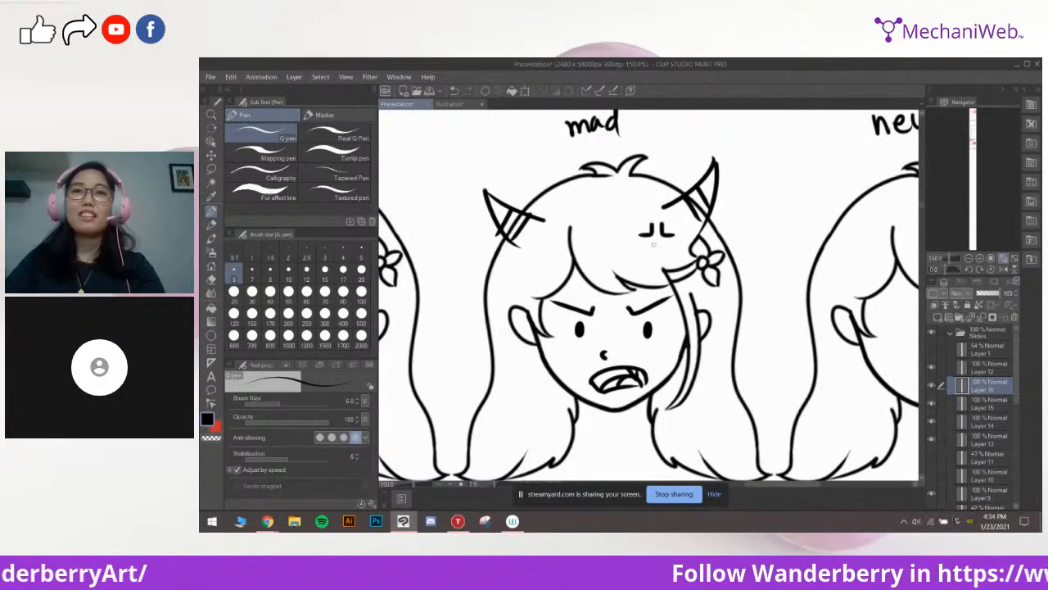
left_click_drag(594, 277, 616, 268)
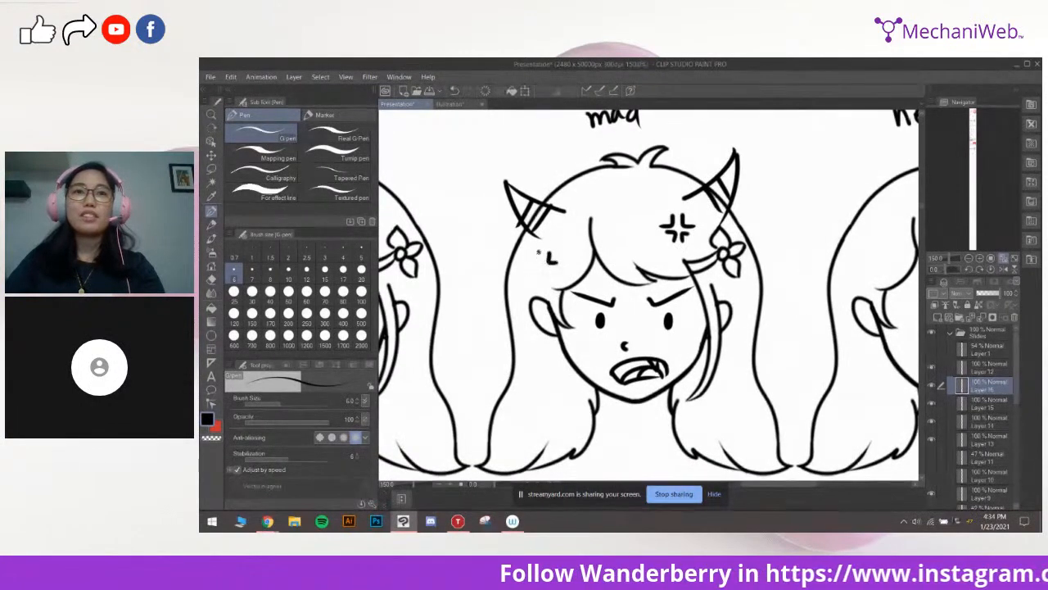
mouse_move(807, 285)
left_mouse_down()
mouse_move(809, 318)
mouse_move(784, 202)
mouse_move(819, 337)
mouse_move(775, 342)
mouse_move(821, 337)
mouse_move(667, 331)
mouse_move(629, 308)
left_mouse_up()
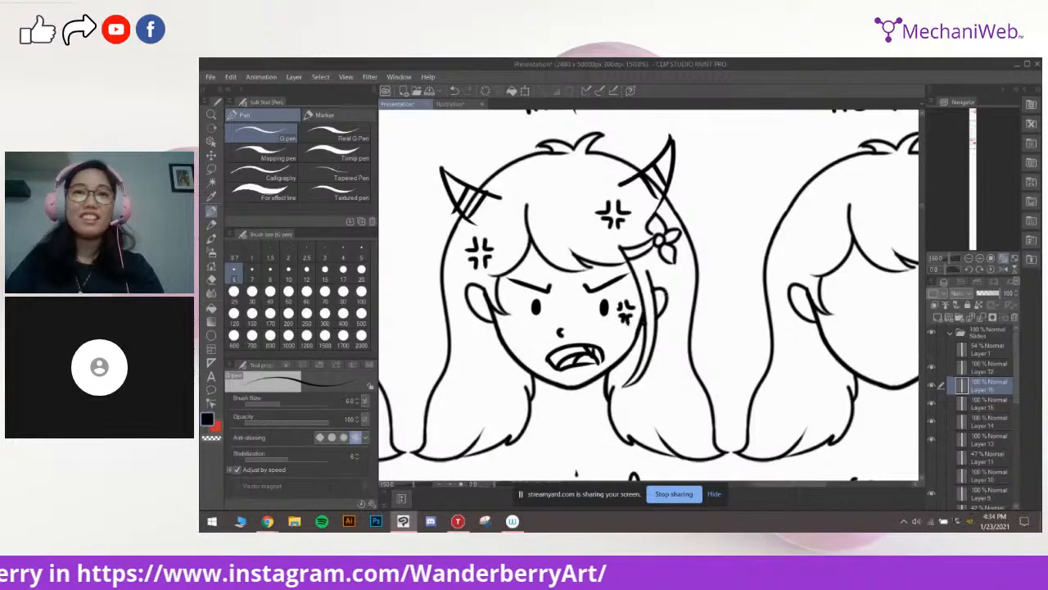
Draw a half-closed eye with a flat upper lid and small pupil near the flower clip on the "neutral" face
left_click_drag(845, 273, 718, 338)
scroll(729, 329, "up", 1)
left_click_drag(763, 292, 747, 307)
left_click_drag(519, 221, 546, 239)
mouse_move(482, 185)
left_mouse_down()
mouse_move(506, 185)
mouse_move(493, 204)
left_mouse_up()
mouse_move(483, 156)
left_mouse_down()
mouse_move(428, 220)
mouse_move(482, 157)
left_mouse_up()
key("ctrl+z")
key("ctrl+z")
key("ctrl+z")
key("ctrl+z")
mouse_move(793, 331)
left_mouse_down()
mouse_move(784, 304)
mouse_move(704, 320)
mouse_move(755, 320)
left_mouse_up()
key("ctrl+z")
key("ctrl+z")
Draw the second half-closed eye of the "neutral" face with a flat upper lid and small pupil
left_click_drag(611, 320, 656, 322)
key("ctrl+z")
key("ctrl+z")
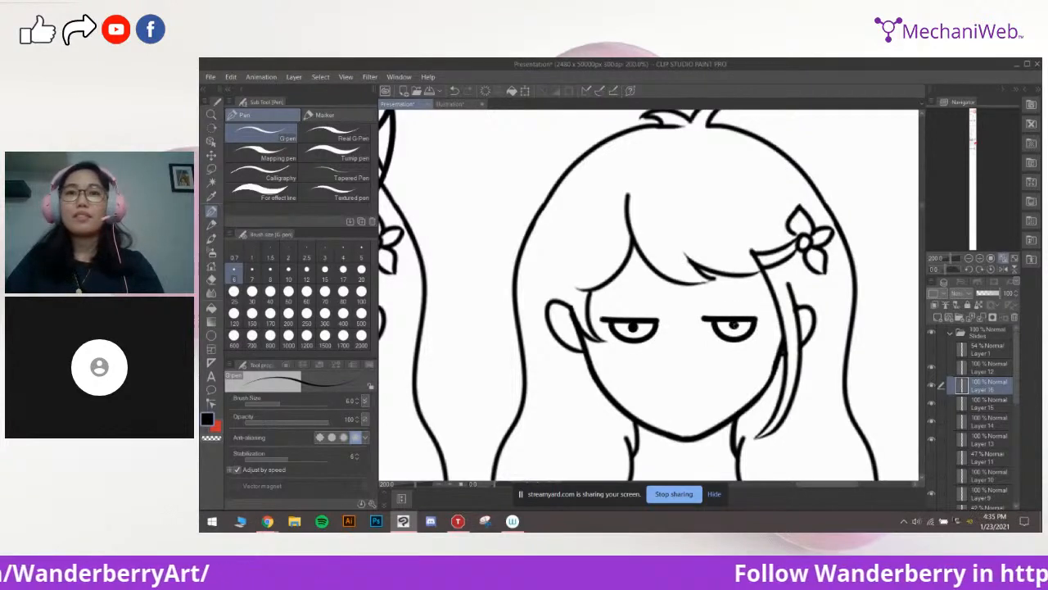
Add short crease strokes and flat horizontal eyebrows above both eyes of the "neutral" face
left_click_drag(648, 310, 653, 310)
mouse_move(759, 309)
left_mouse_down()
mouse_move(730, 276)
mouse_move(710, 274)
mouse_move(741, 275)
left_mouse_up()
key("ctrl+z")
left_click_drag(642, 278, 598, 277)
key("ctrl+z")
left_click_drag(686, 326, 663, 305)
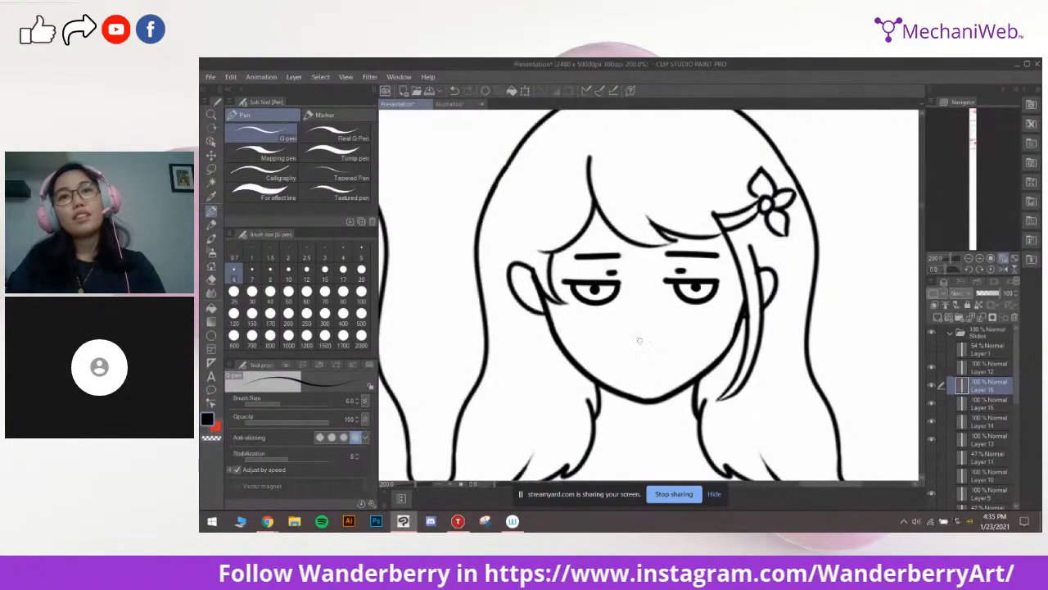
Draw a small nose and a straight mouth with a short stroke beneath it on the "neutral" face
mouse_move(627, 353)
left_mouse_down()
mouse_move(676, 356)
mouse_move(657, 371)
left_mouse_up()
key("ctrl+z")
key("ctrl+z")
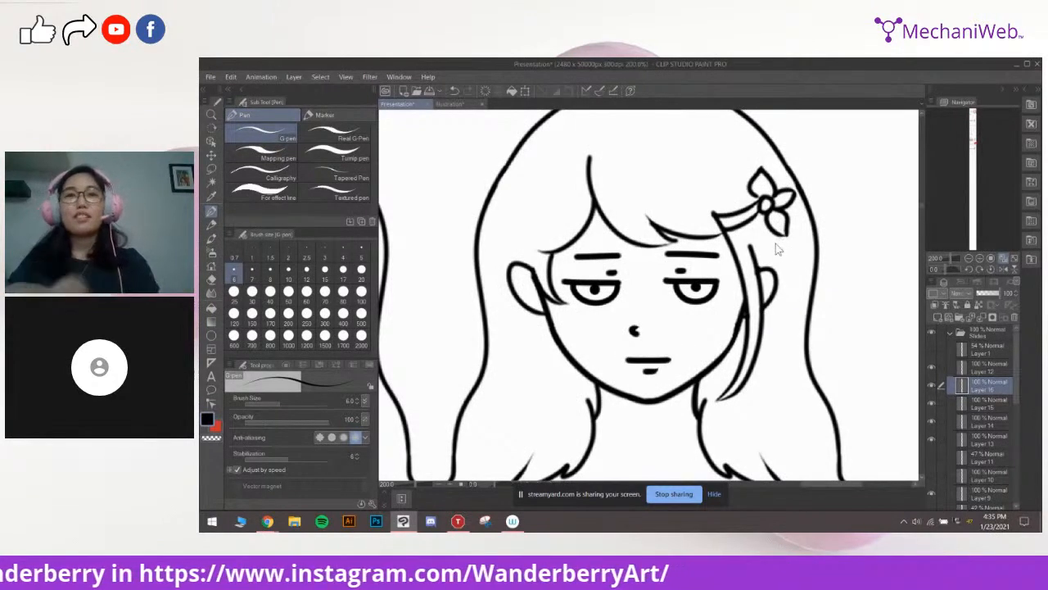
Draw two solid oval eyes on the blank "confused" face
scroll(769, 258, "down", 2)
scroll(759, 268, "up", 1)
left_click_drag(588, 313, 729, 283)
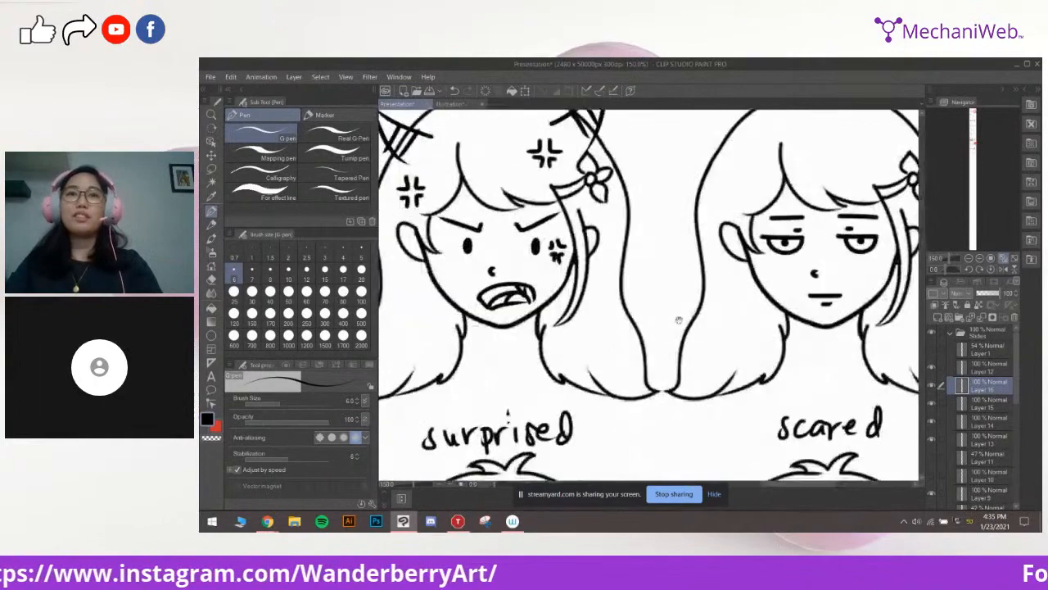
left_click_drag(475, 458, 843, 176)
left_click_drag(636, 361, 702, 336)
scroll(701, 334, "up", 1)
mouse_move(622, 345)
left_mouse_down()
mouse_move(658, 338)
mouse_move(665, 303)
left_mouse_up()
key("ctrl+z")
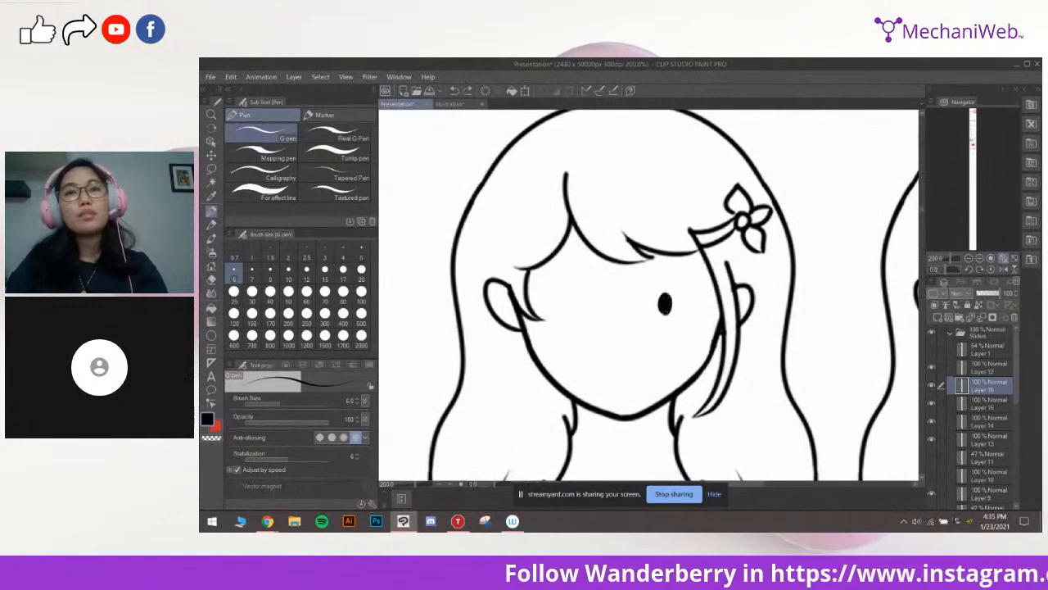
left_click_drag(585, 302, 582, 297)
key("ctrl+z")
Draw uneven eyebrows on the "confused" face, one raised in an arch and one slanting down near the flower clip
left_click_drag(620, 332, 619, 317)
left_click_drag(662, 266, 692, 276)
key("ctrl+z")
left_click_drag(599, 250, 553, 265)
key("ctrl+z")
key("ctrl+z")
key("ctrl+z")
left_click_drag(657, 262, 694, 276)
left_click_drag(598, 255, 566, 259)
left_click_drag(637, 282, 679, 277)
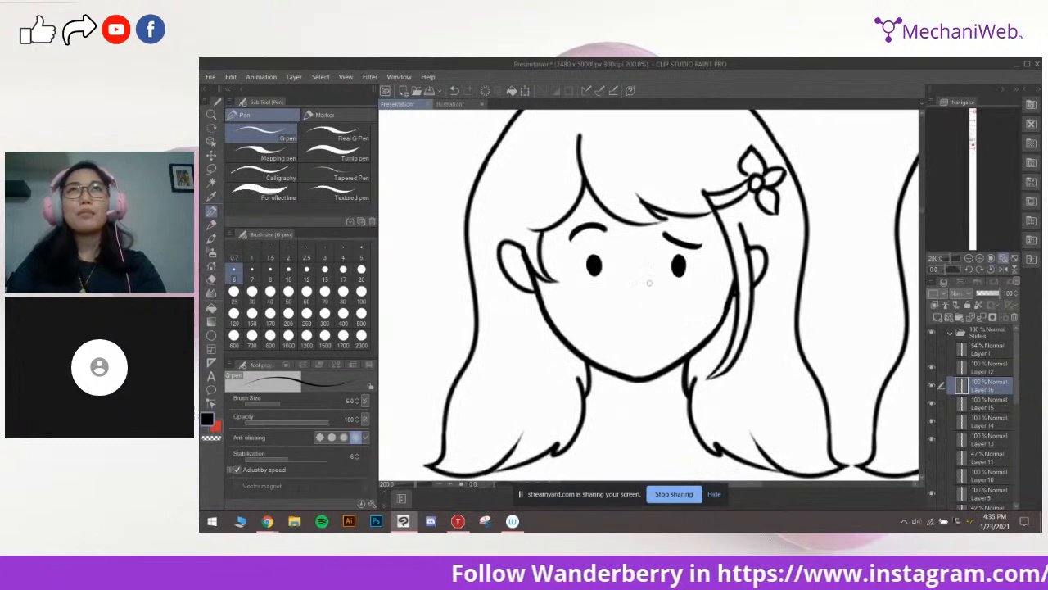
Draw a small off-center frown with a lower-lip stroke and a small nose on the "confused" face
left_click_drag(643, 310, 679, 334)
key("ctrl+z")
key("ctrl+z")
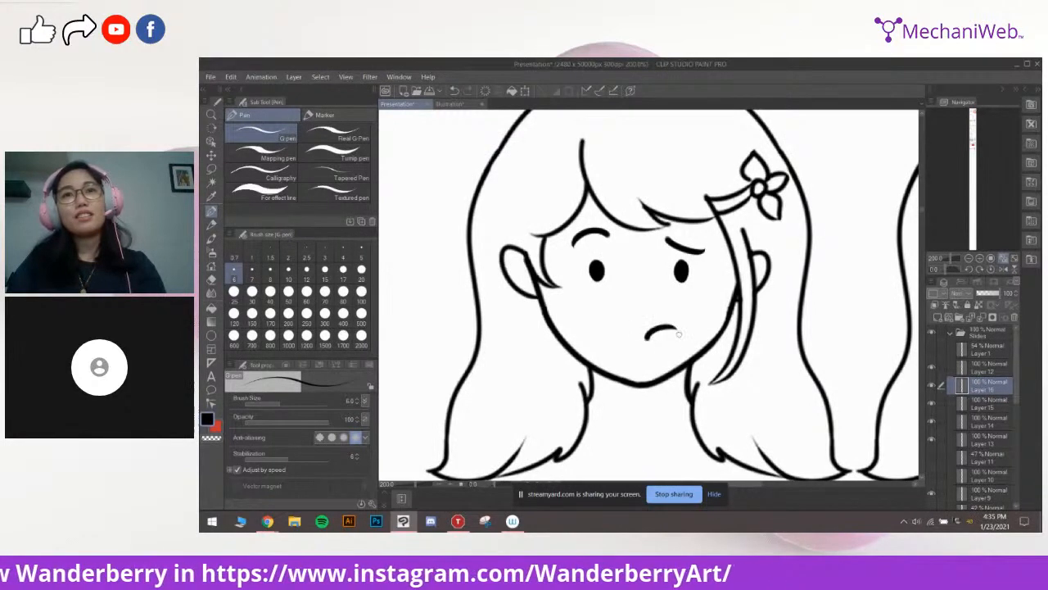
left_click_drag(700, 299, 698, 309)
left_click_drag(629, 311, 629, 321)
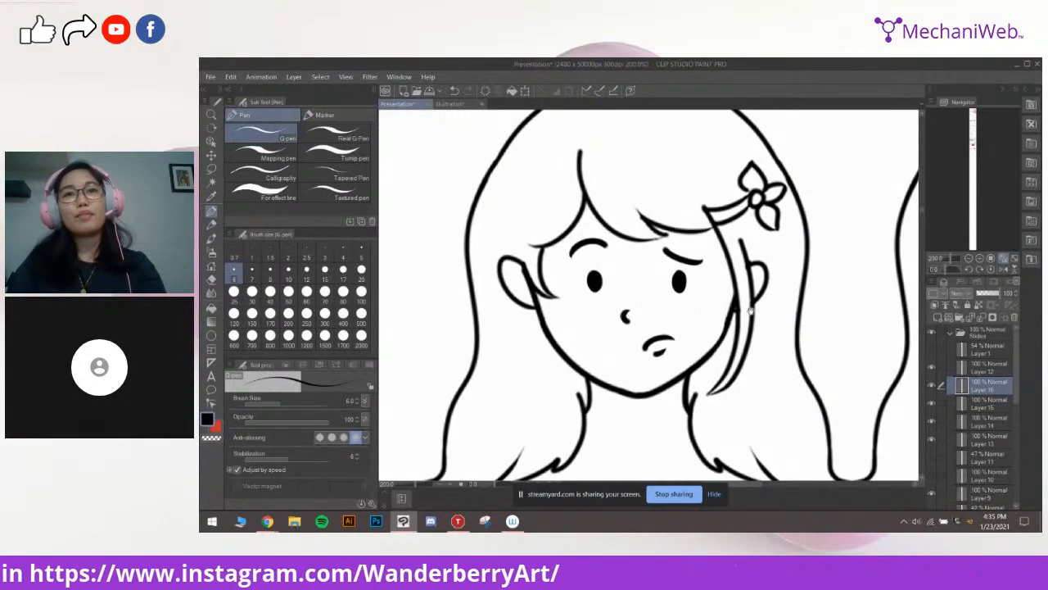
Draw four question marks around the "confused" head, two on each side
mouse_move(731, 265)
left_mouse_down()
mouse_move(761, 316)
mouse_move(744, 315)
left_mouse_up()
key("ctrl+minus")
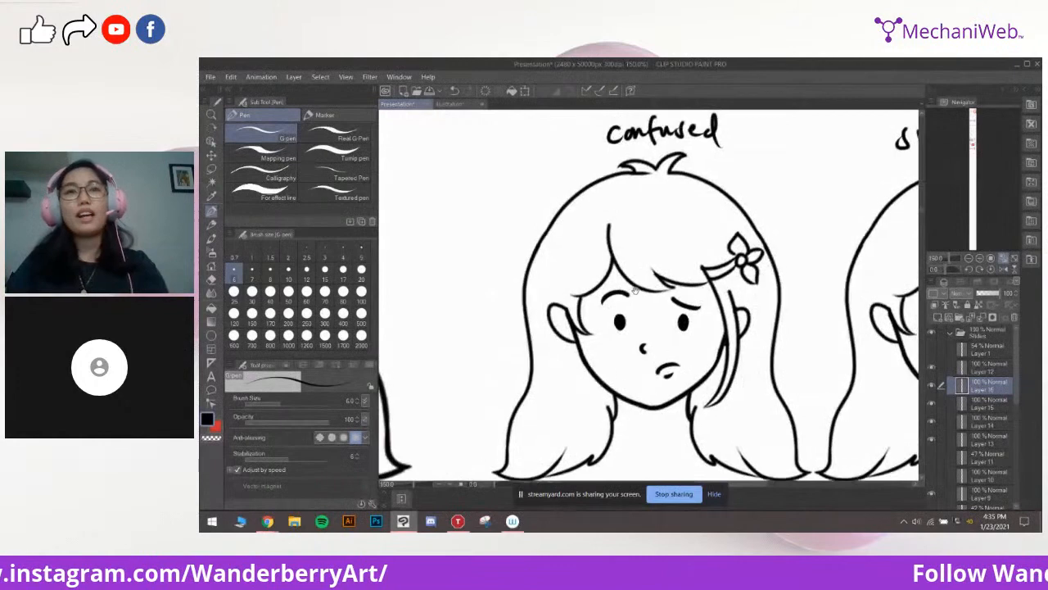
left_click_drag(497, 239, 505, 260)
left_click(506, 270)
left_click_drag(787, 223, 793, 247)
left_click(793, 256)
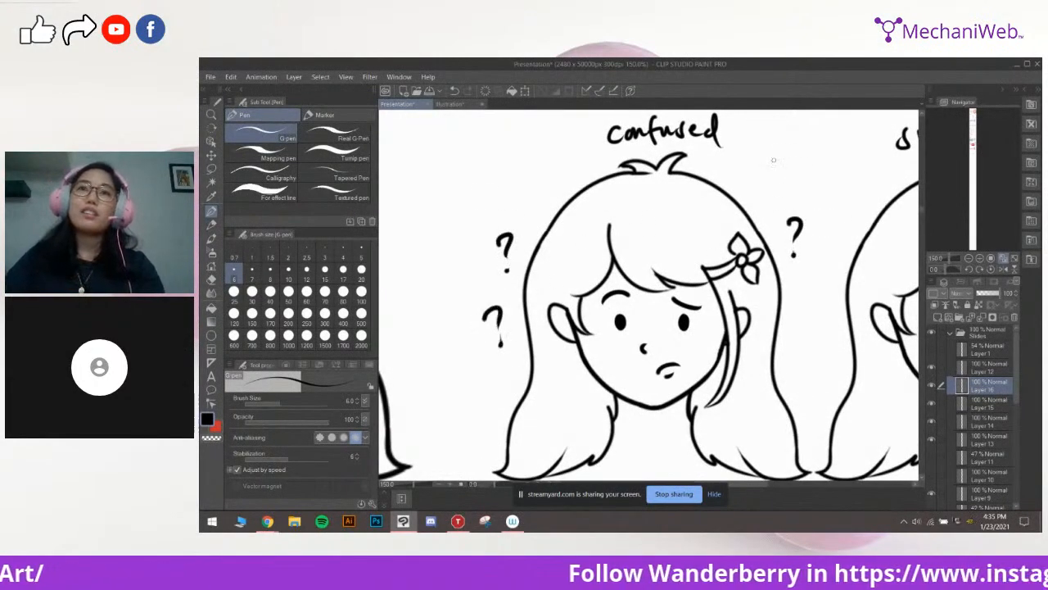
left_click(759, 199)
left_click_drag(794, 339, 807, 276)
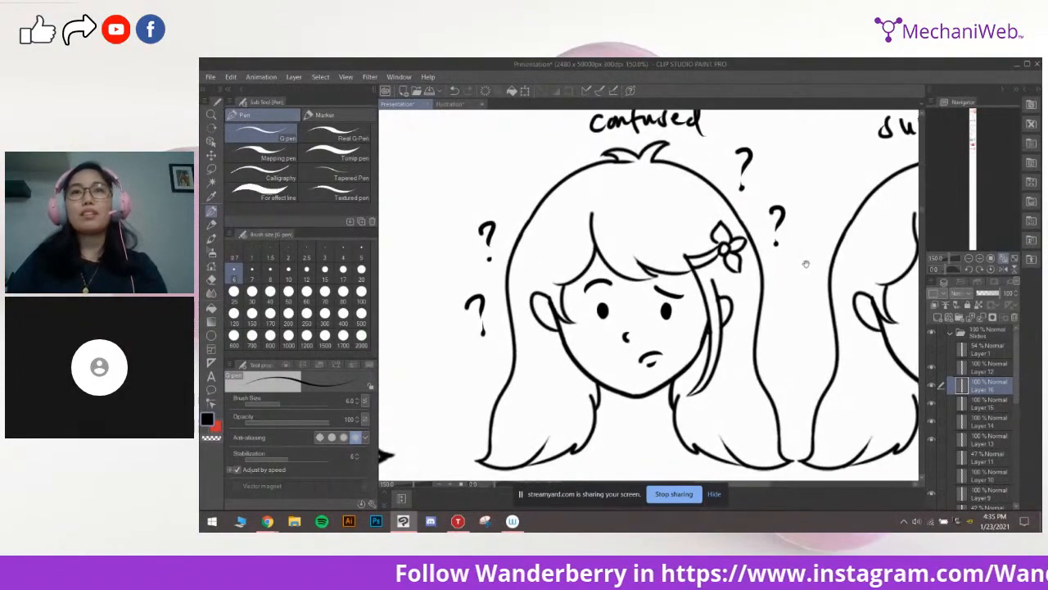
mouse_move(788, 205)
left_mouse_down()
mouse_move(770, 207)
mouse_move(774, 255)
left_mouse_up()
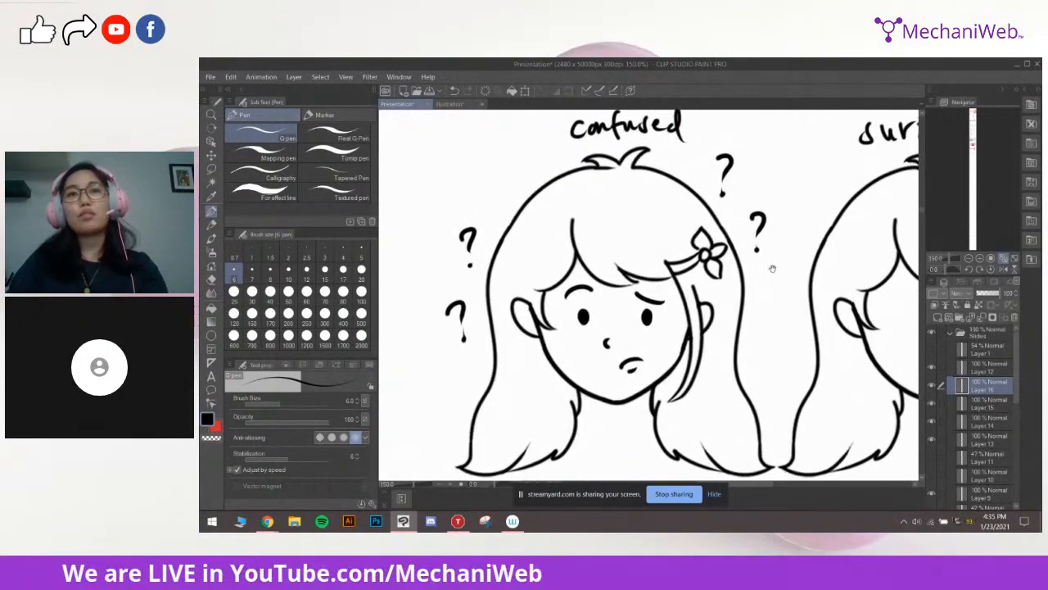
Draw two solid oval eyes on the blank "surprised" face
mouse_move(847, 315)
left_mouse_down()
mouse_move(772, 356)
mouse_move(683, 371)
mouse_move(758, 310)
left_mouse_up()
scroll(745, 323, "up", 1)
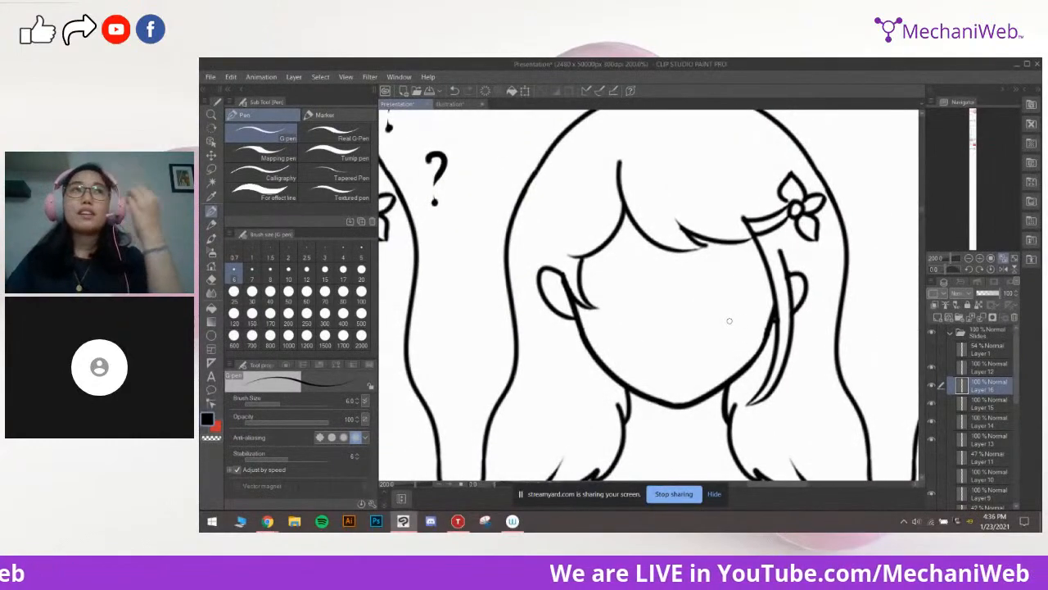
mouse_move(739, 291)
left_mouse_down()
mouse_move(733, 306)
mouse_move(706, 286)
mouse_move(731, 286)
left_mouse_up()
mouse_move(638, 278)
left_mouse_down()
mouse_move(763, 287)
mouse_move(738, 281)
mouse_move(733, 300)
mouse_move(642, 295)
left_mouse_up()
key("ctrl+z")
key("ctrl+z")
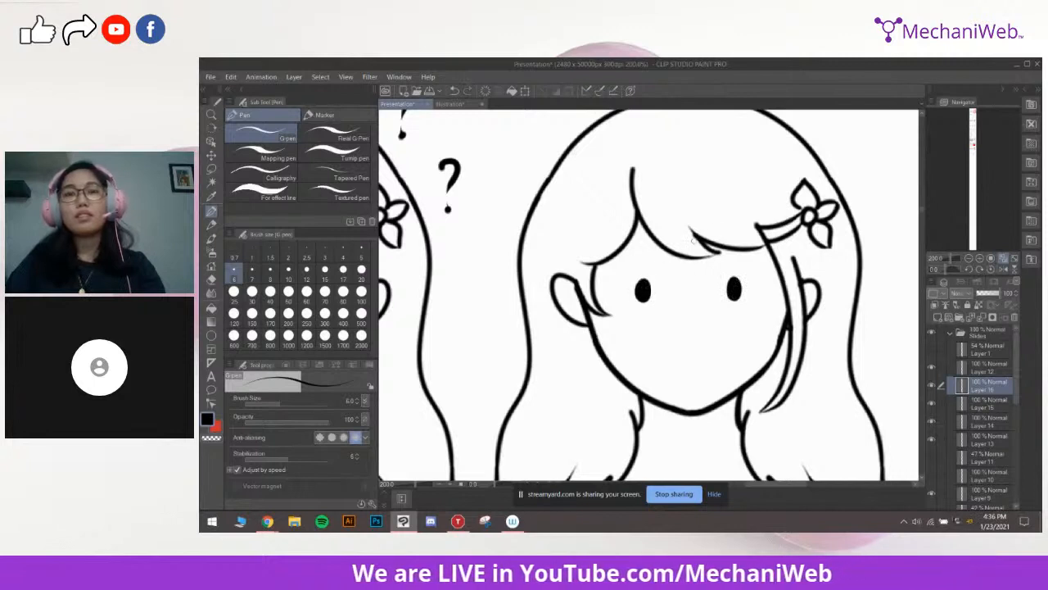
Draw high arched eyebrows and a small nose on the "surprised" face
key("ctrl+z")
key("ctrl+z")
left_click_drag(714, 251, 761, 250)
key("ctrl+z")
mouse_move(655, 253)
left_mouse_down()
mouse_move(619, 255)
mouse_move(620, 266)
left_mouse_up()
mouse_move(690, 319)
left_mouse_down()
mouse_move(665, 297)
mouse_move(678, 299)
mouse_move(698, 353)
mouse_move(698, 304)
left_mouse_up()
key("ctrl+z")
key("ctrl+z")
key("ctrl+z")
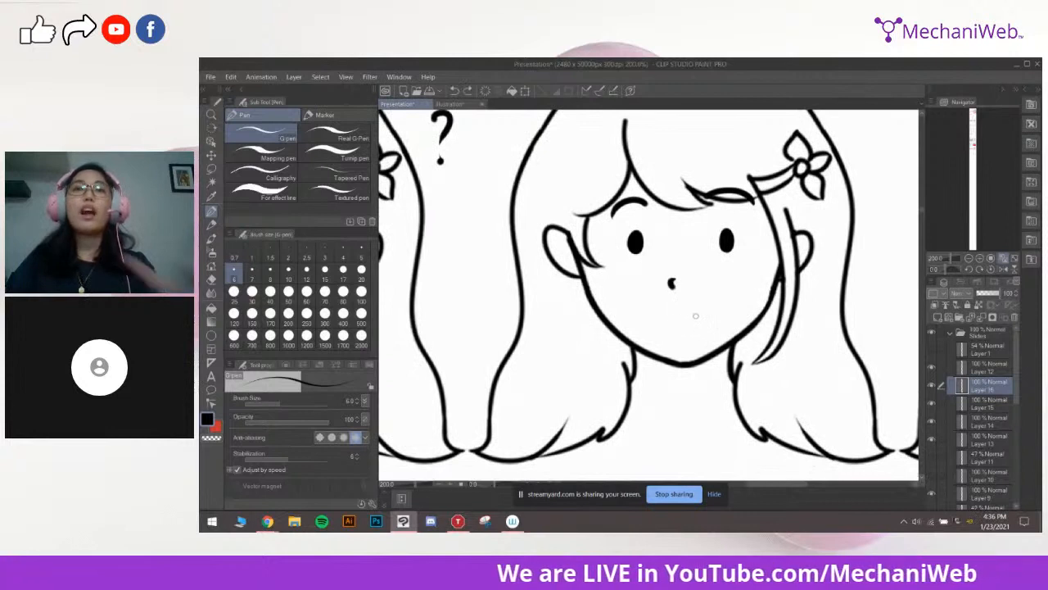
Draw a round open mouth with a tongue line and short blush dashes on the cheeks of the "surprised" face
mouse_move(665, 337)
left_mouse_down()
mouse_move(692, 331)
mouse_move(697, 309)
mouse_move(691, 345)
mouse_move(700, 331)
left_mouse_up()
key("ctrl+z")
key("ctrl+z")
mouse_move(720, 275)
left_mouse_down()
mouse_move(718, 323)
mouse_move(698, 322)
left_mouse_up()
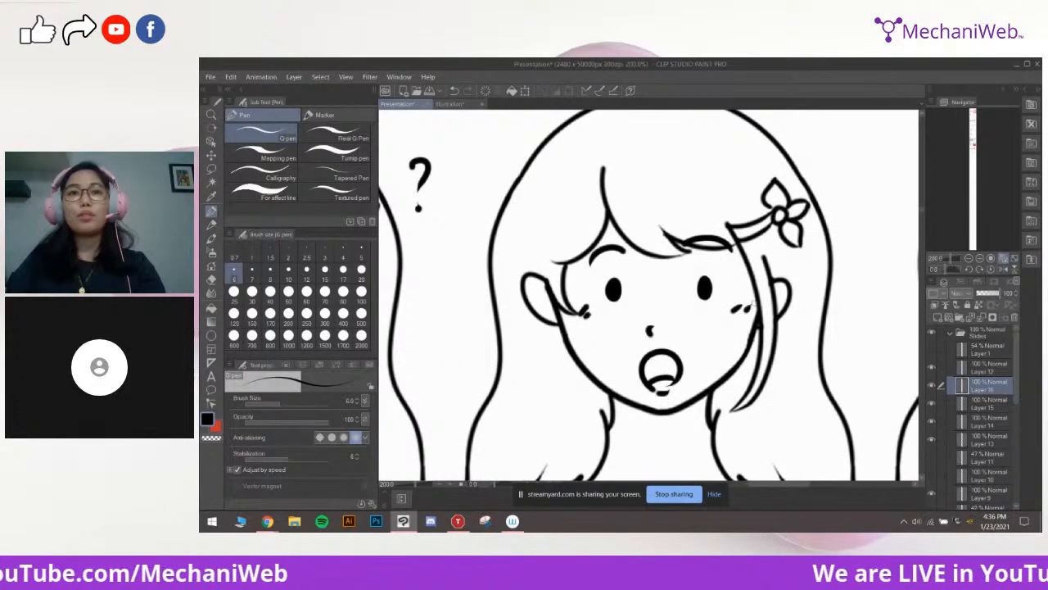
Add short accent strokes on both sides of the "surprised" head and a bold filled exclamation mark beside it
scroll(730, 297, "down", 3)
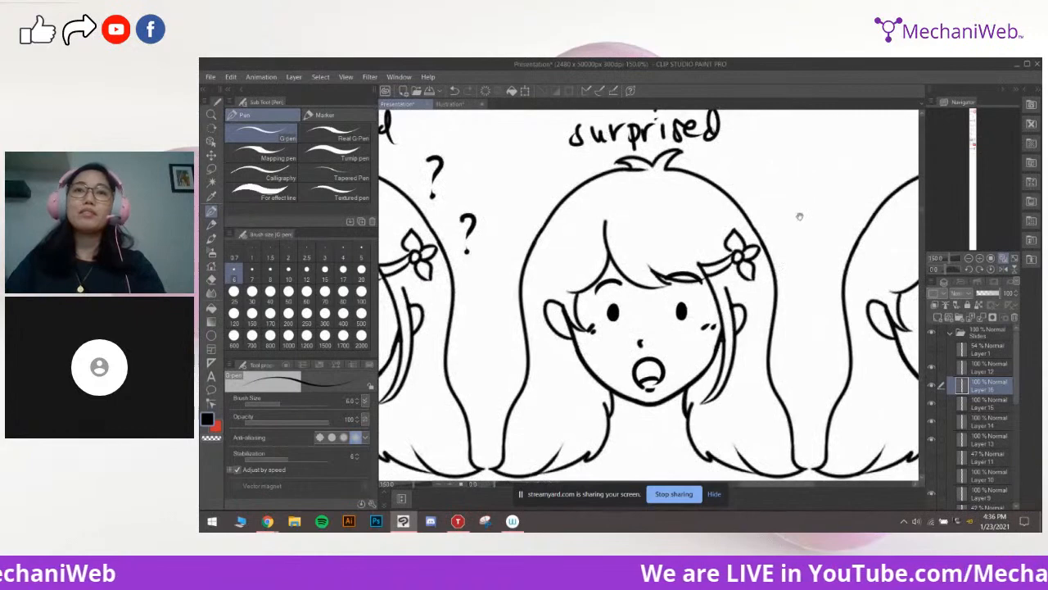
left_click_drag(800, 205, 775, 209)
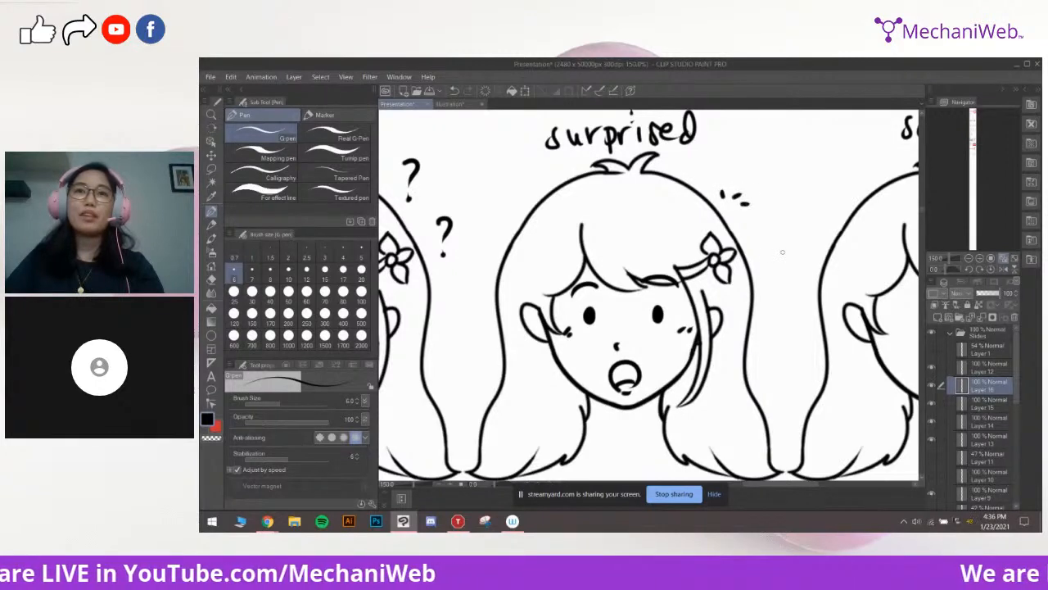
left_click_drag(467, 174, 493, 172)
mouse_move(824, 298)
left_mouse_down()
mouse_move(792, 331)
mouse_move(736, 243)
mouse_move(714, 252)
mouse_move(767, 170)
mouse_move(736, 182)
mouse_move(780, 183)
left_mouse_up()
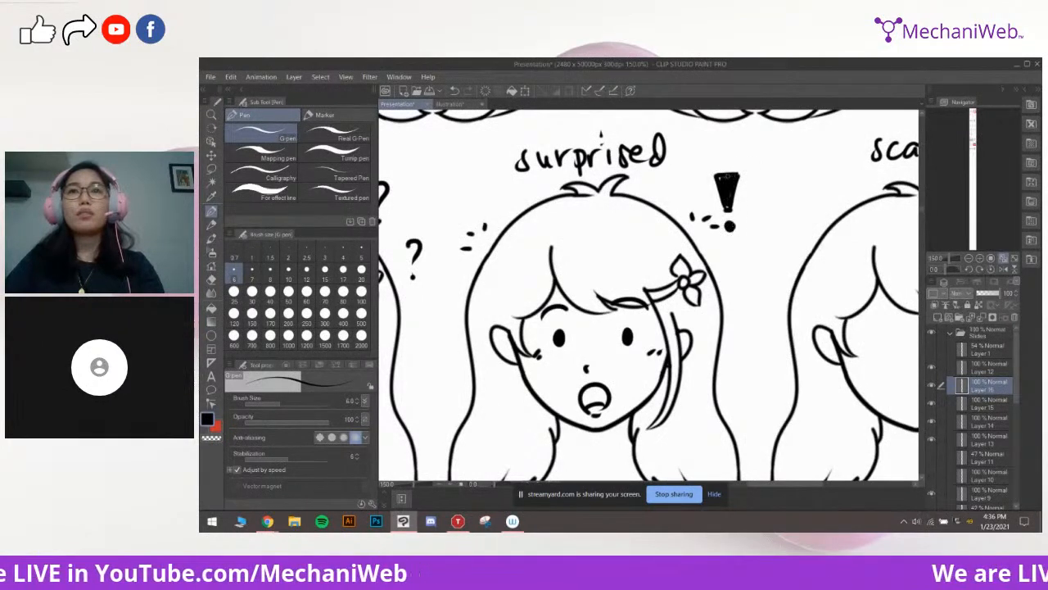
Draw a small wavy downturned mouth line on the blank "scared" face
left_click_drag(777, 313, 780, 289)
left_click_drag(877, 321, 629, 343)
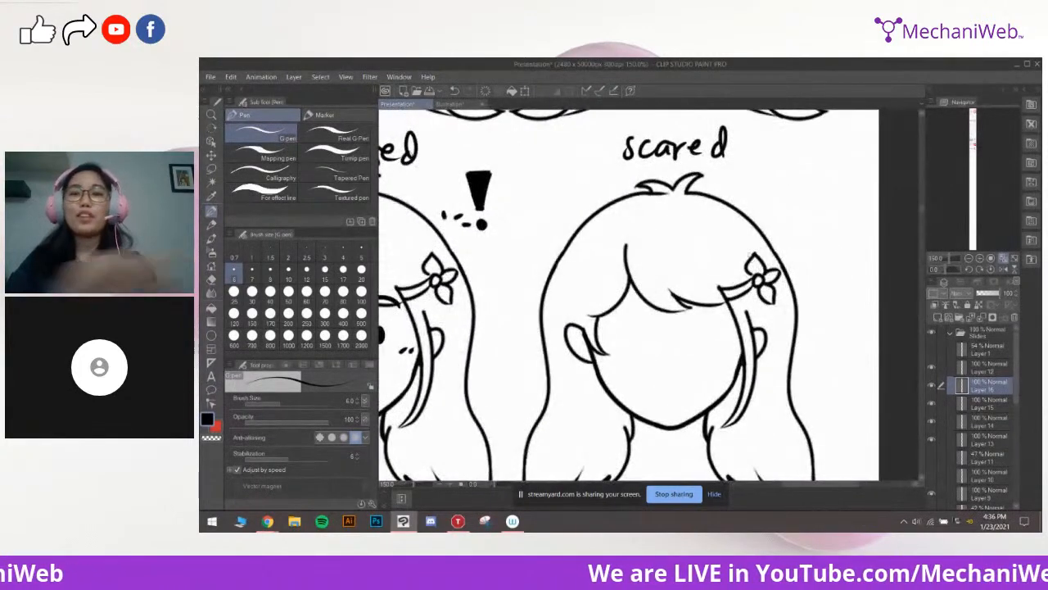
left_click_drag(685, 360, 690, 380)
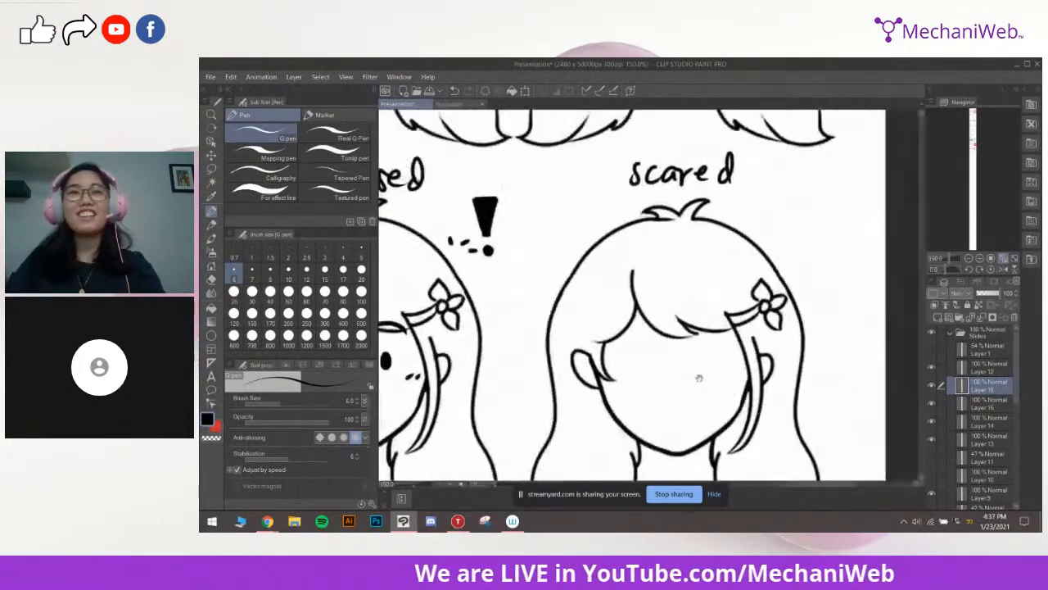
scroll(747, 335, "up", 1)
mouse_move(694, 404)
left_mouse_down()
mouse_move(718, 344)
mouse_move(718, 262)
mouse_move(696, 229)
left_mouse_up()
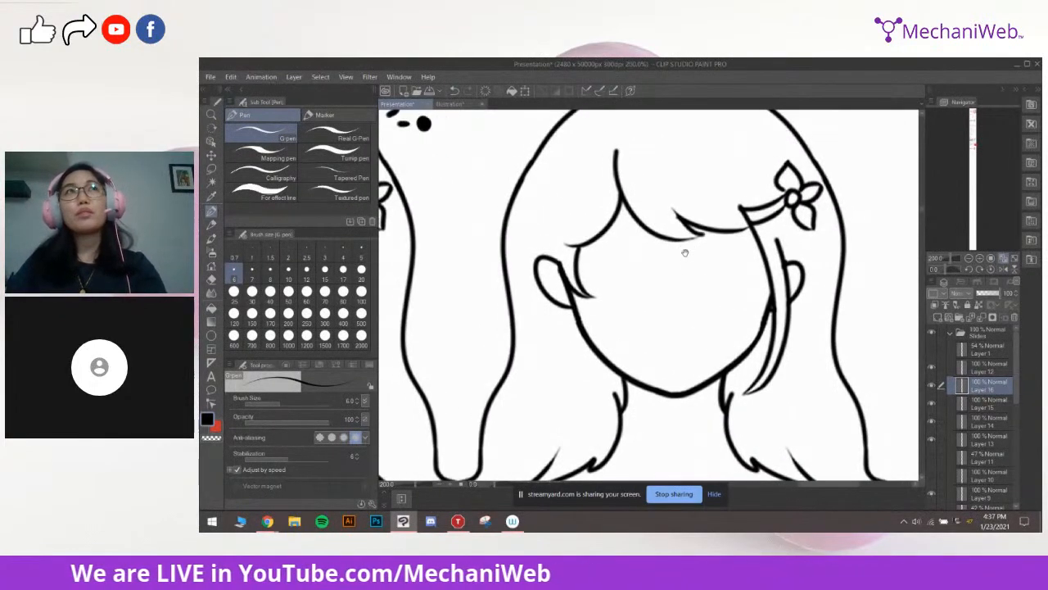
left_click_drag(723, 276, 736, 292)
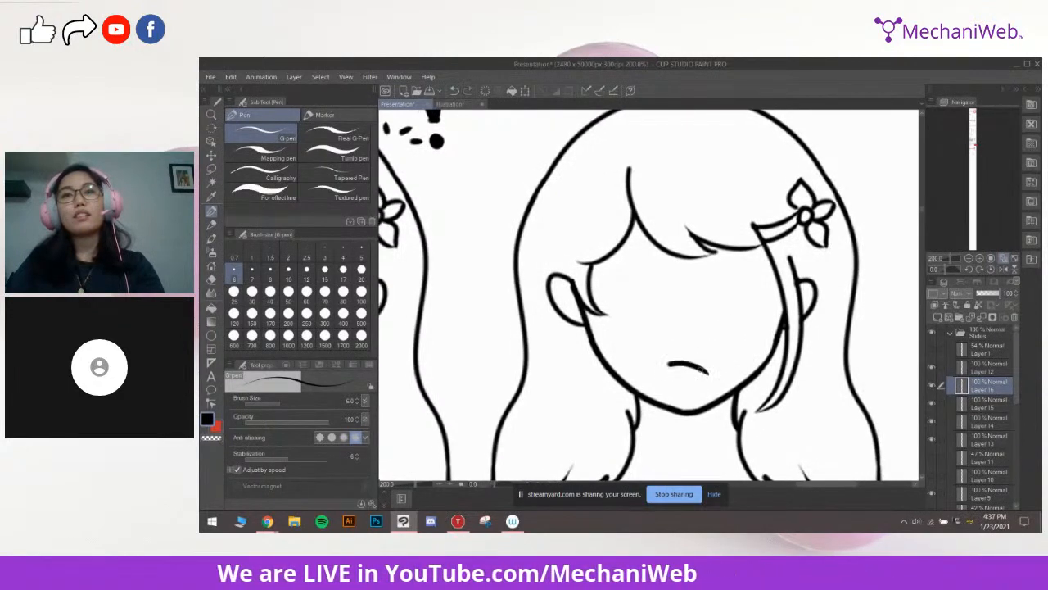
key("ctrl+z")
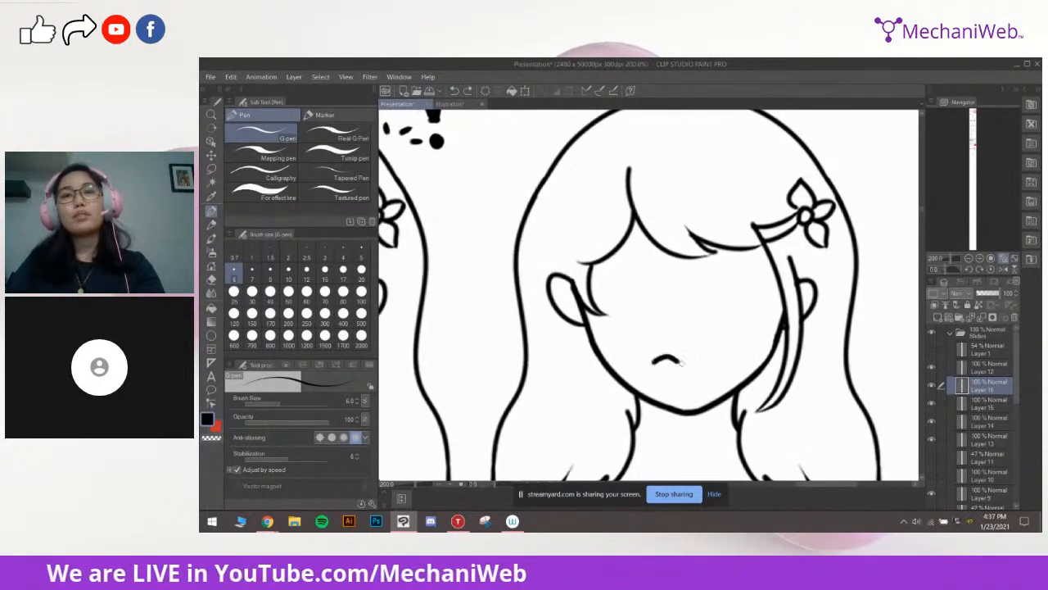